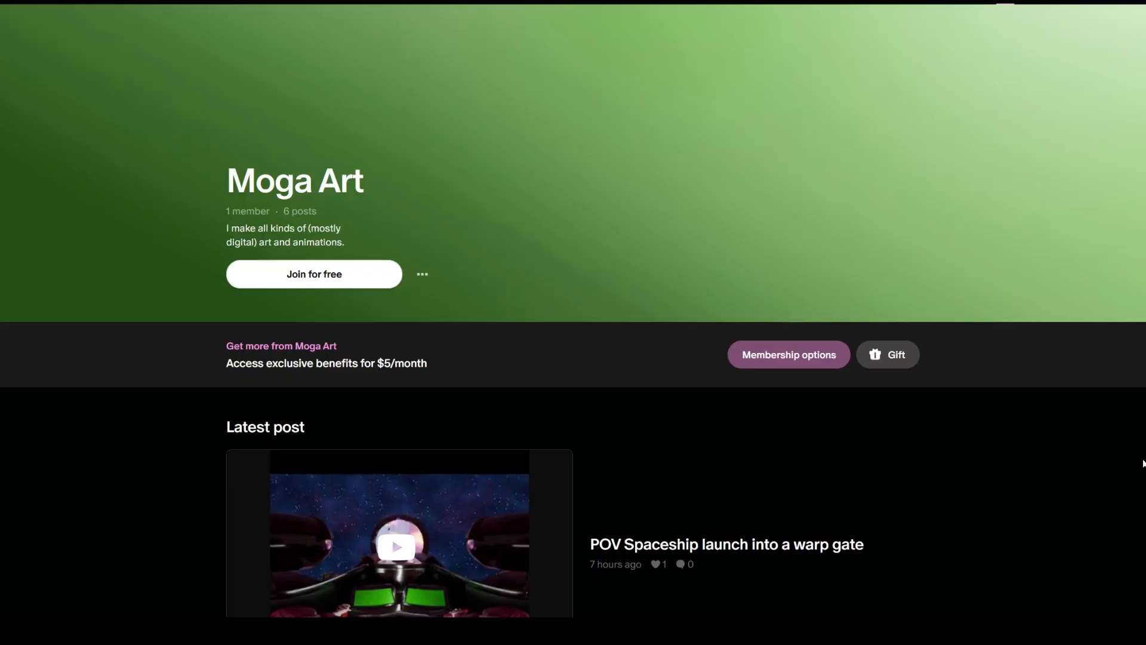
pyautogui.click(800, 370)
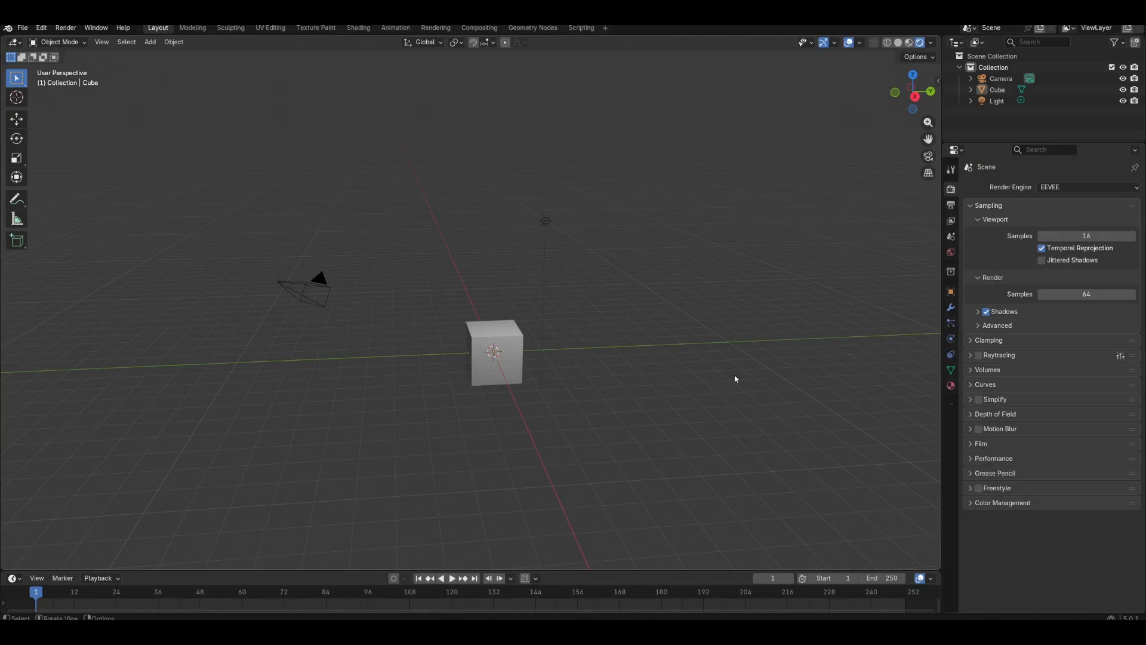
# Delete the default camera, cube and light from the scene.
pyautogui.press('a')
pyautogui.rightClick(730, 380)
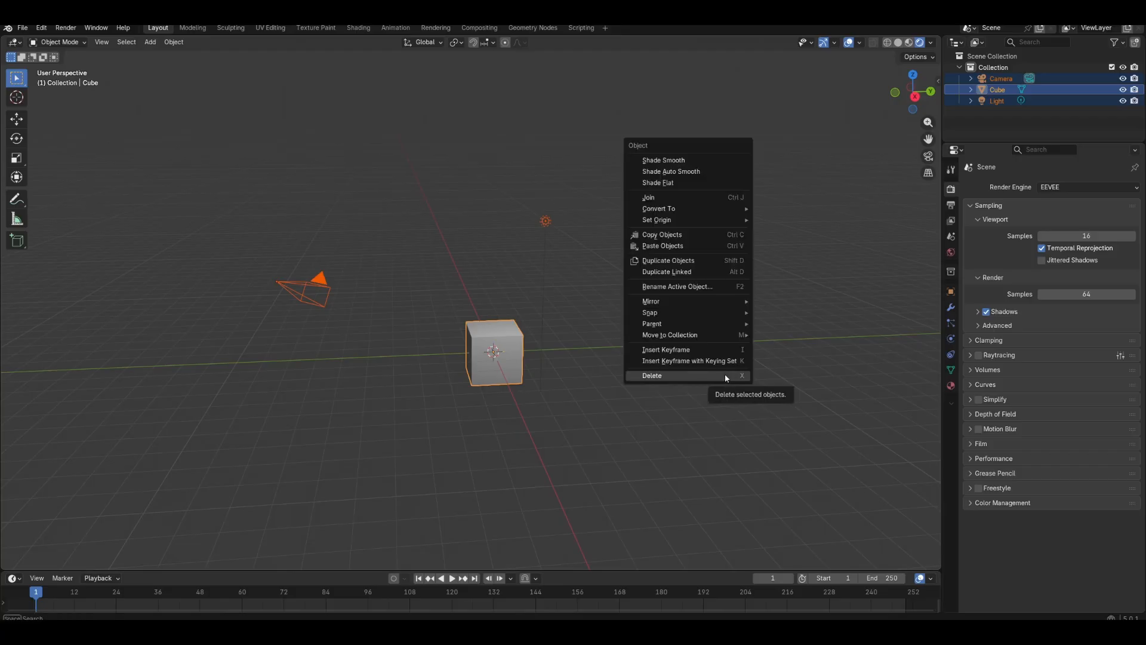
pyautogui.click(725, 376)
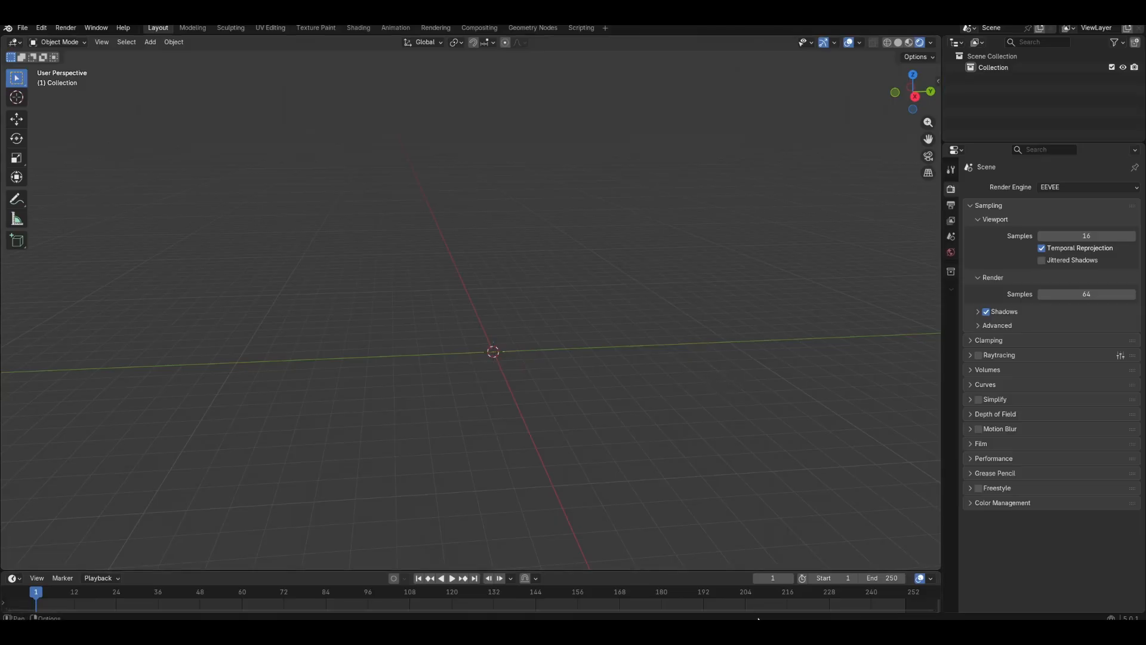
pyautogui.moveTo(740, 389); pyautogui.dragTo(645, 360, button='middle')
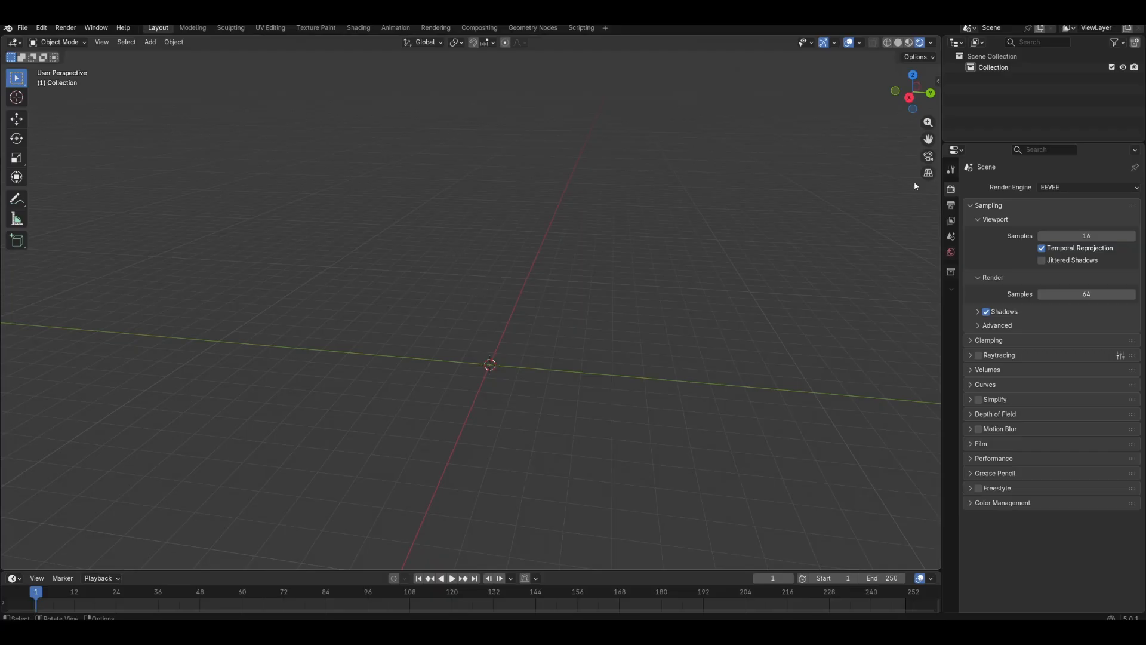
# Set the render engine to Cycles and its device to GPU Compute.
pyautogui.click(1078, 187)
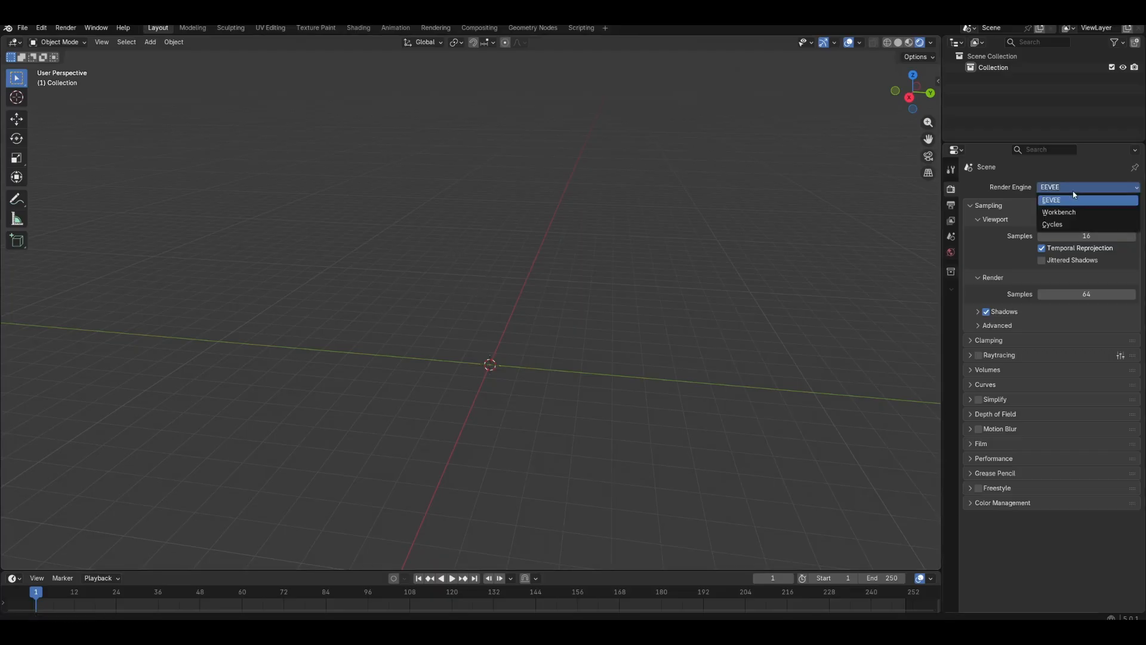
pyautogui.click(1110, 215)
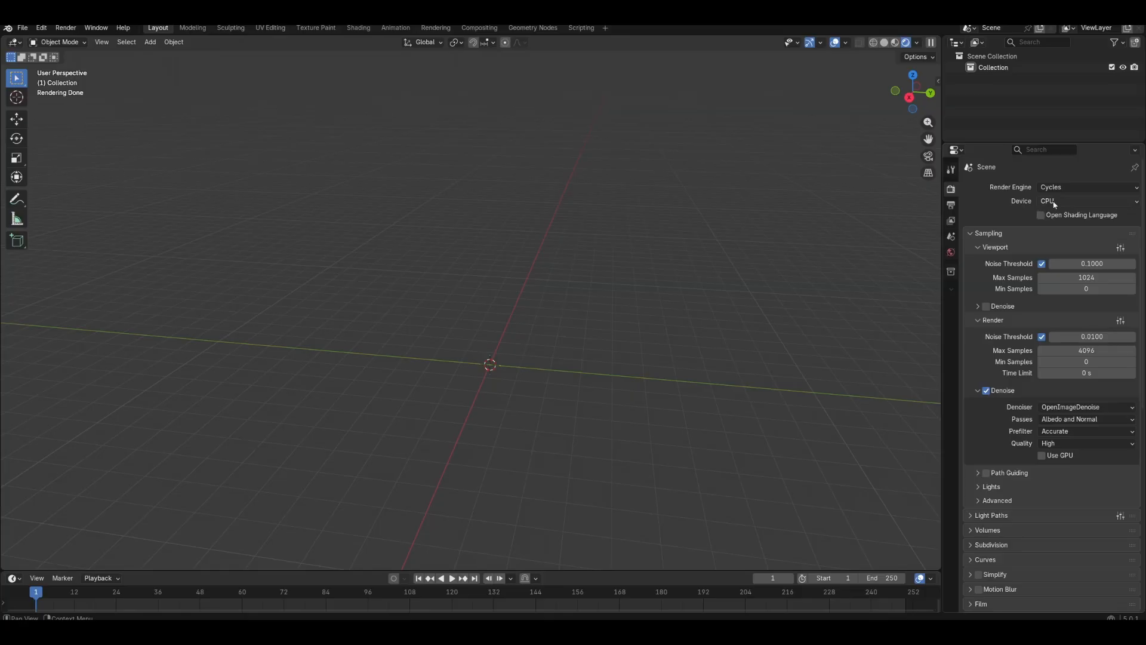
pyautogui.click(1073, 206)
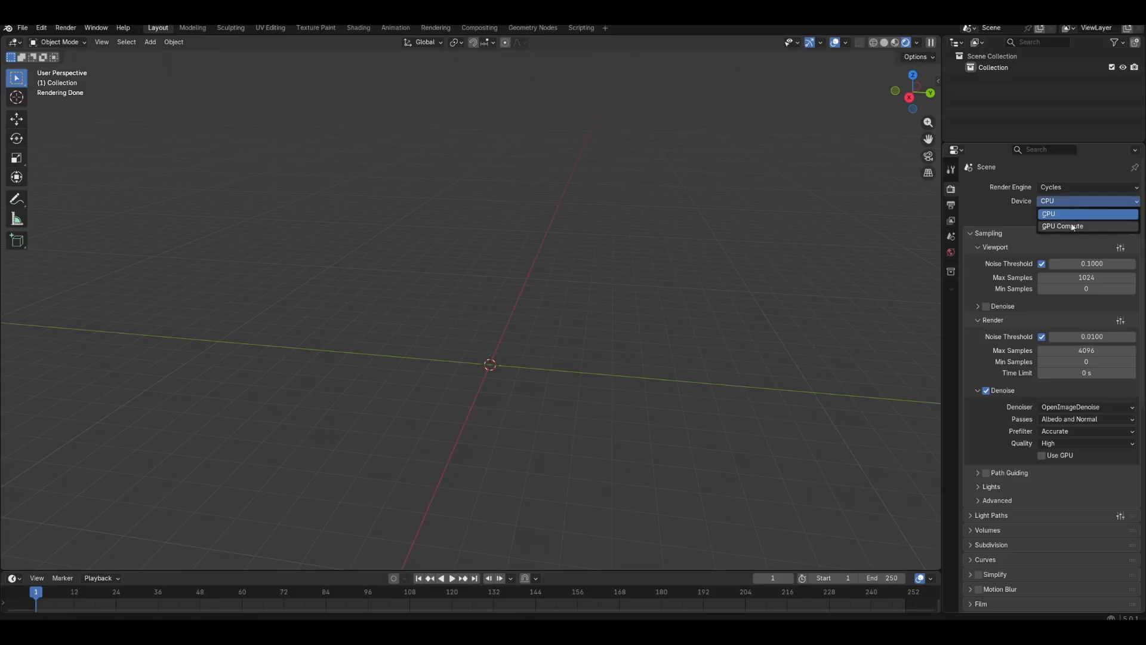
pyautogui.click(1069, 230)
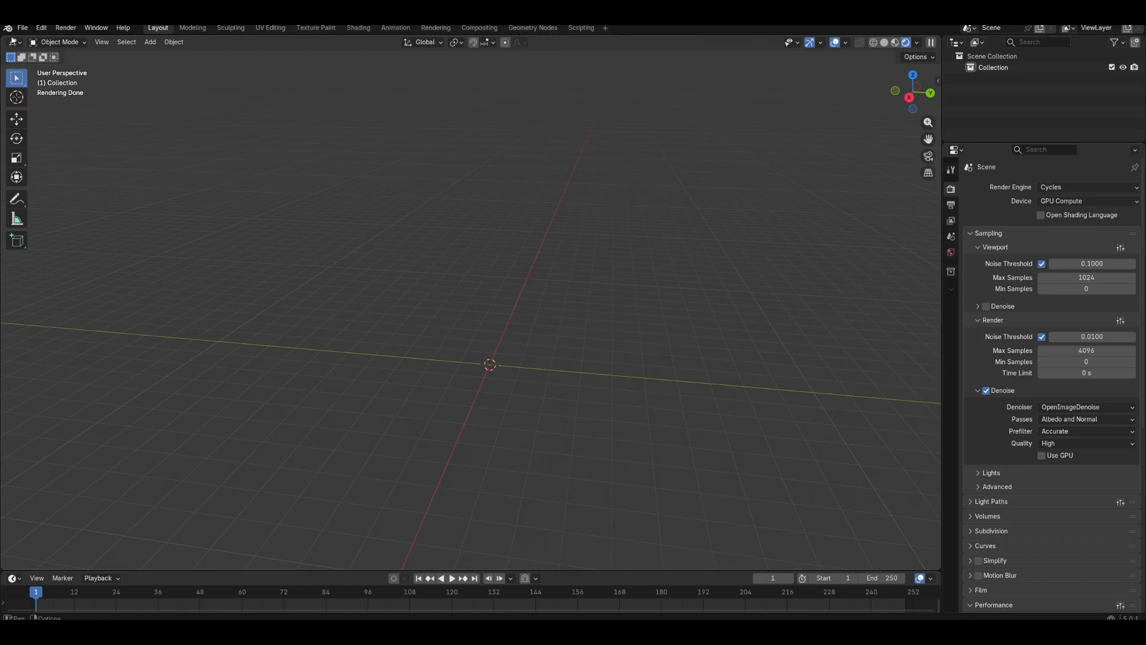
# Check the Cycles render devices in the system preferences.
pyautogui.click(42, 27)
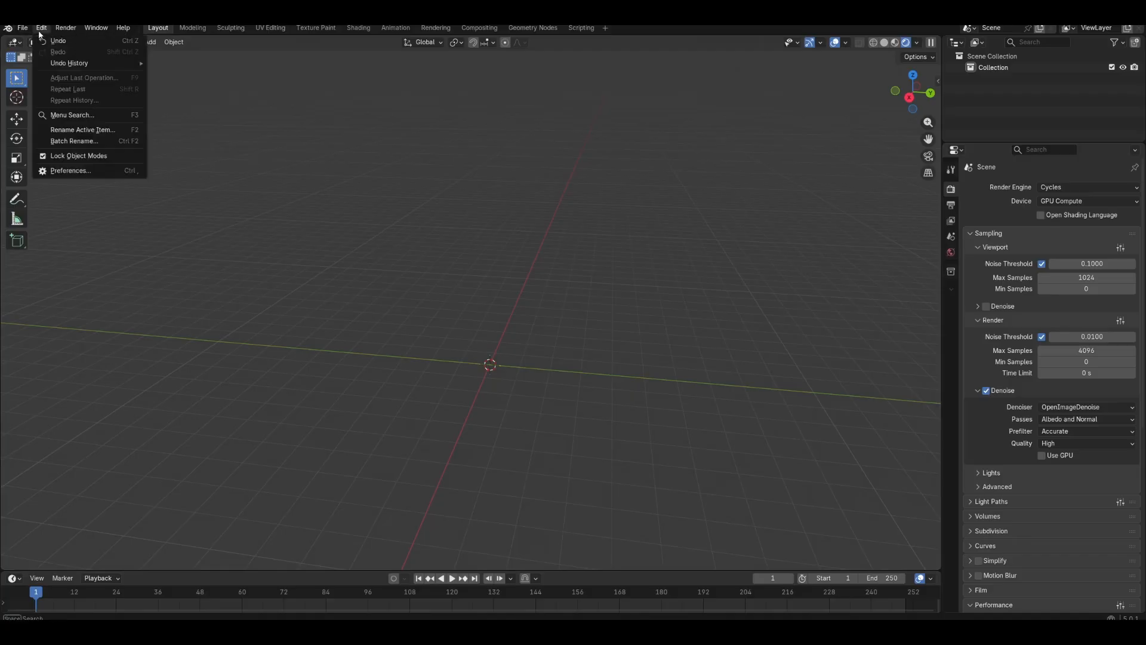
pyautogui.click(106, 172)
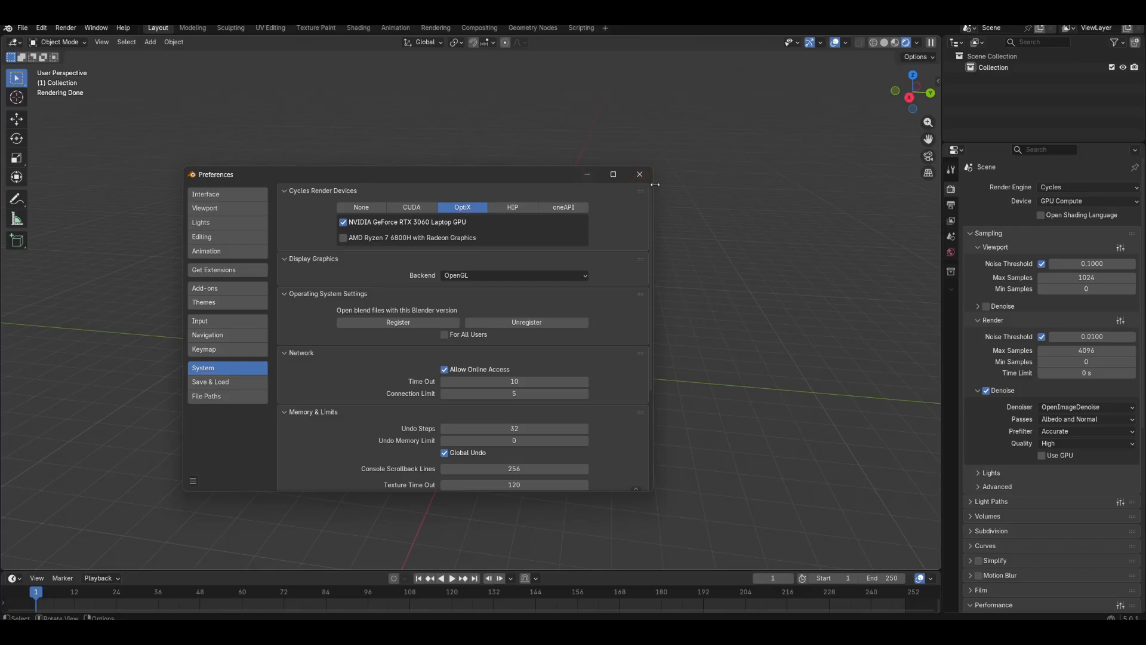
pyautogui.click(639, 174)
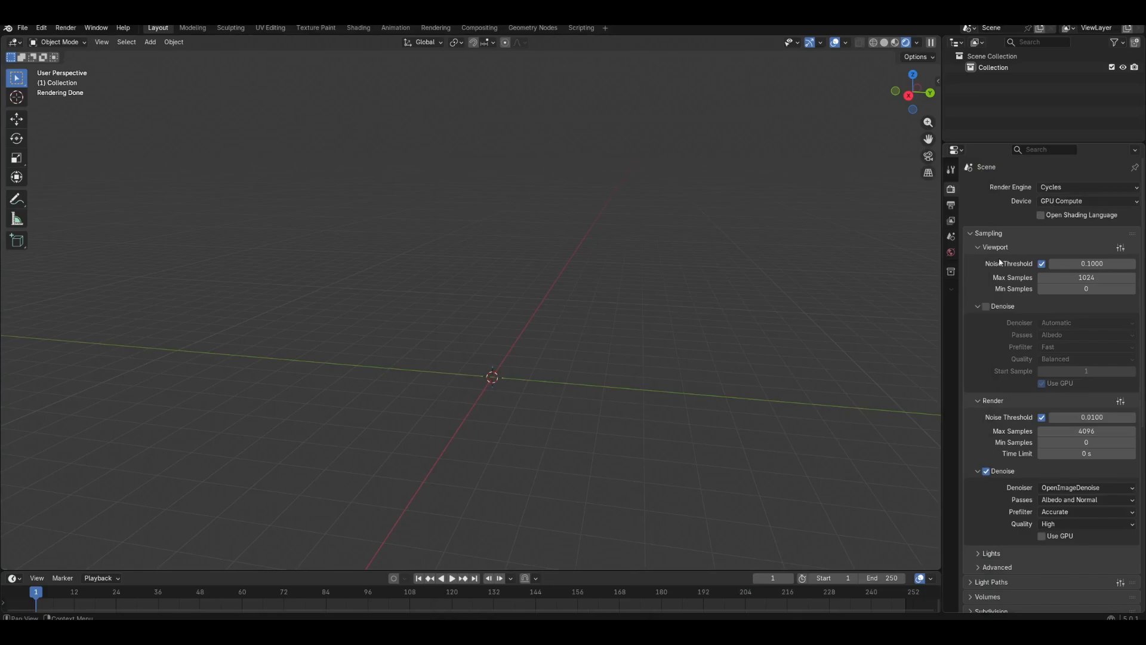
# Set the noise threshold to 0.4 for both viewport and render sampling.
pyautogui.doubleClick(1098, 264)
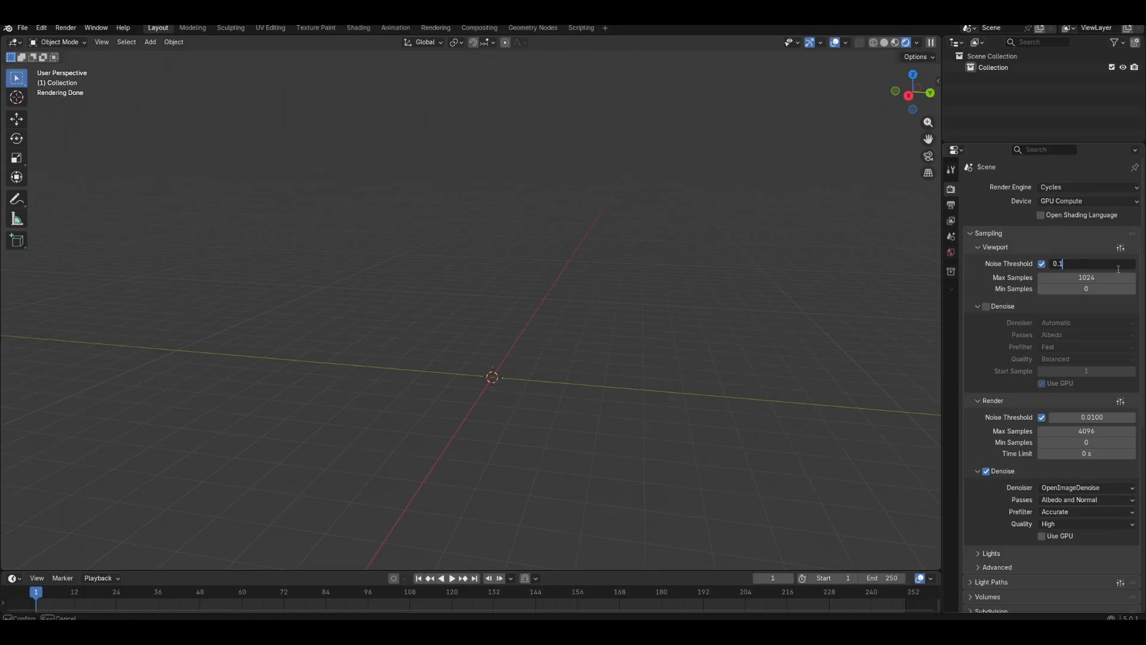
pyautogui.press('BackSpace')
pyautogui.write('4')
pyautogui.press('Return')
pyautogui.doubleClick(1094, 416)
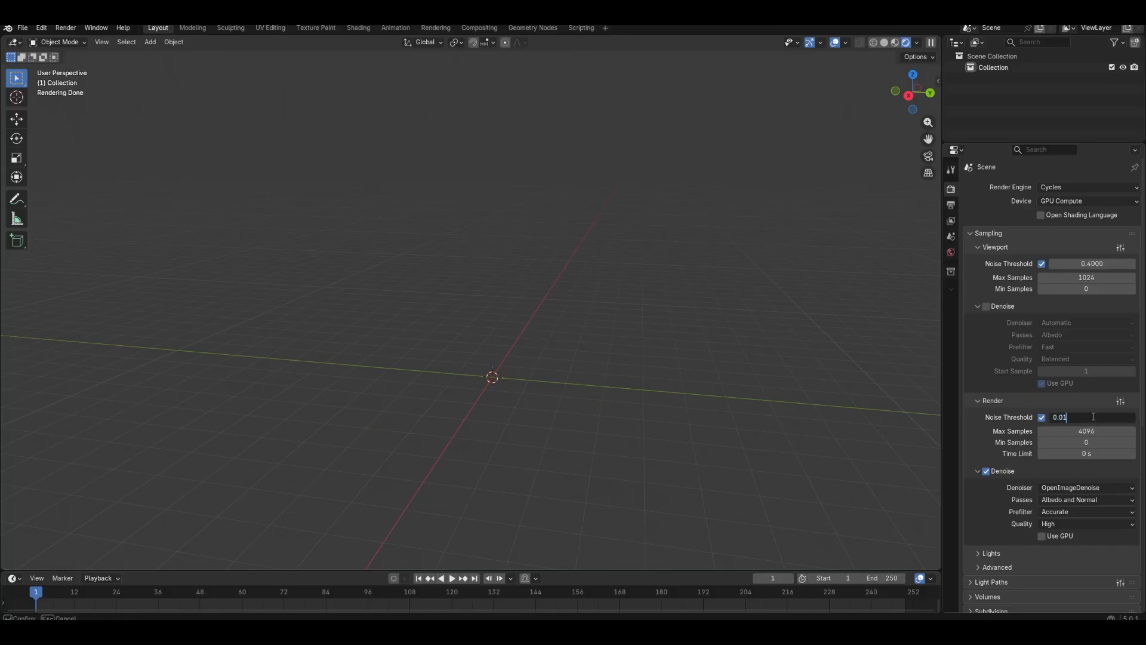
pyautogui.press('BackSpace')
pyautogui.press('BackSpace')
pyautogui.write('4')
pyautogui.press('Return')
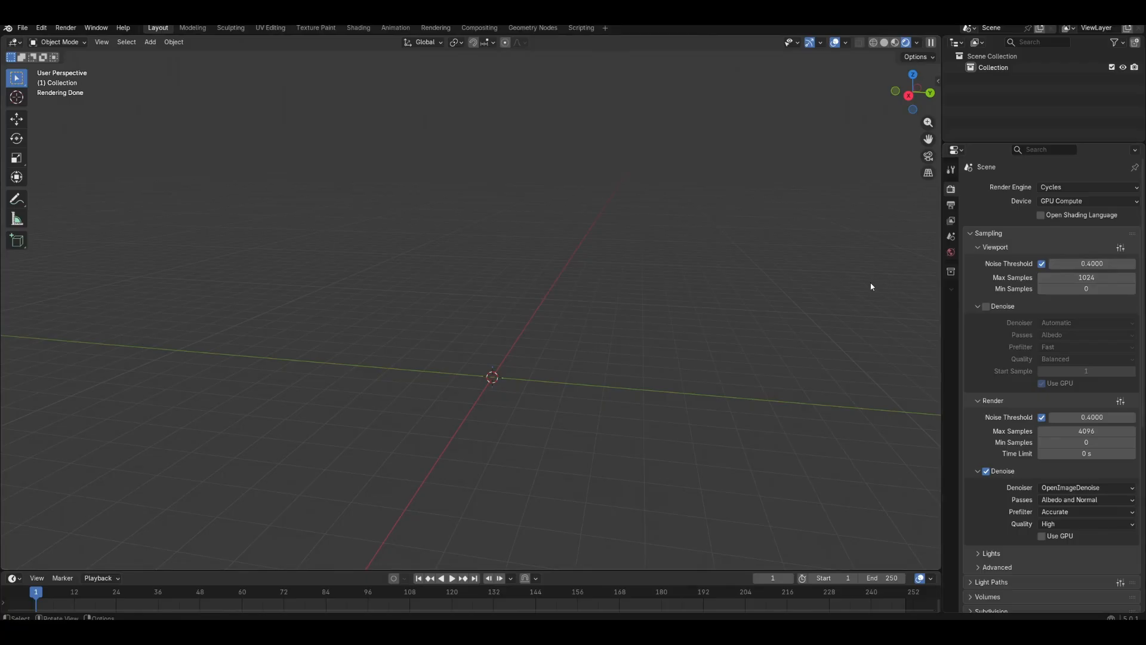
# Enable viewport denoising and make the render denoiser use the GPU.
pyautogui.click(986, 307)
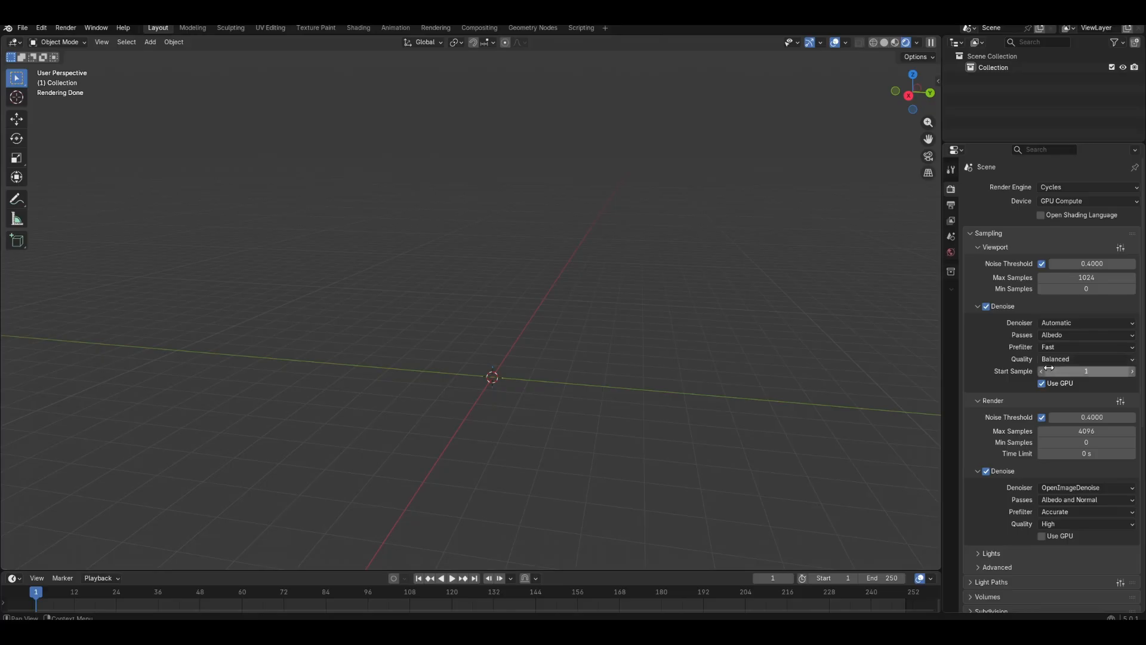
pyautogui.scroll(-2, 1004, 427)
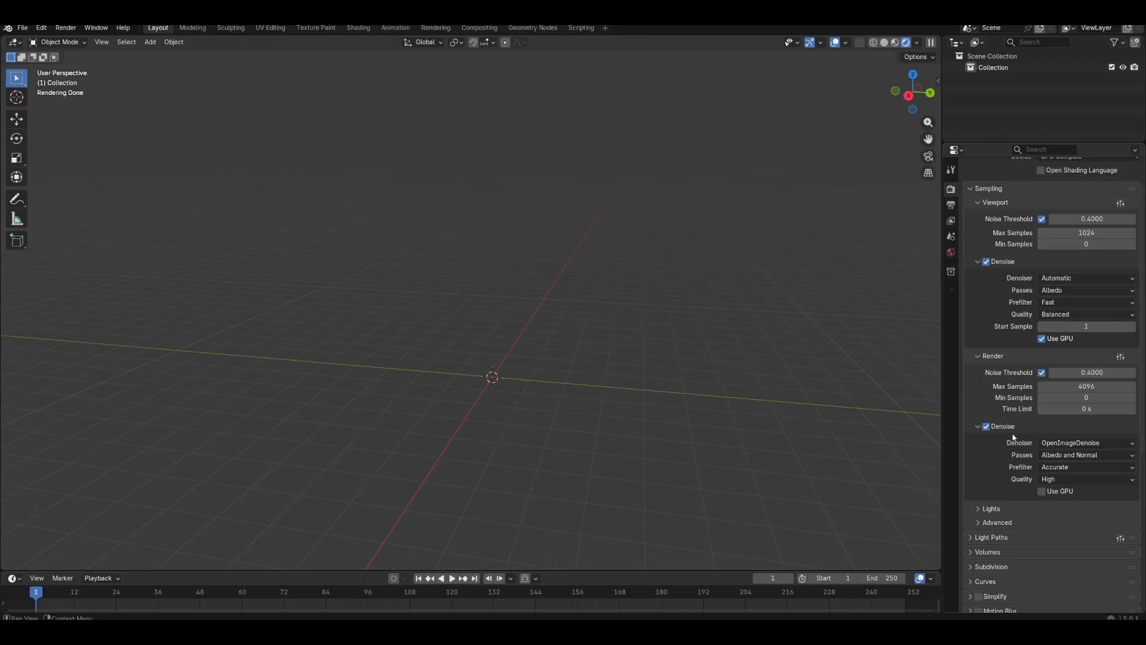
pyautogui.scroll(-3, 1045, 499)
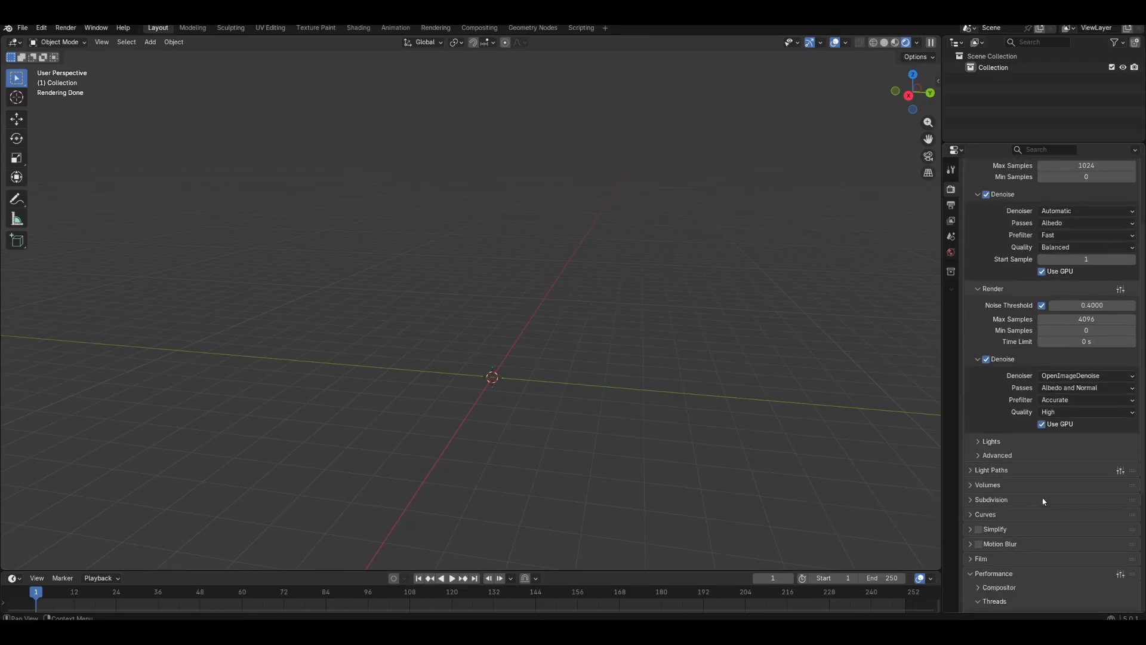
# Set both the compositor device and the denoise nodes' denoising device to GPU in the performance settings.
pyautogui.scroll(-2, 1019, 455)
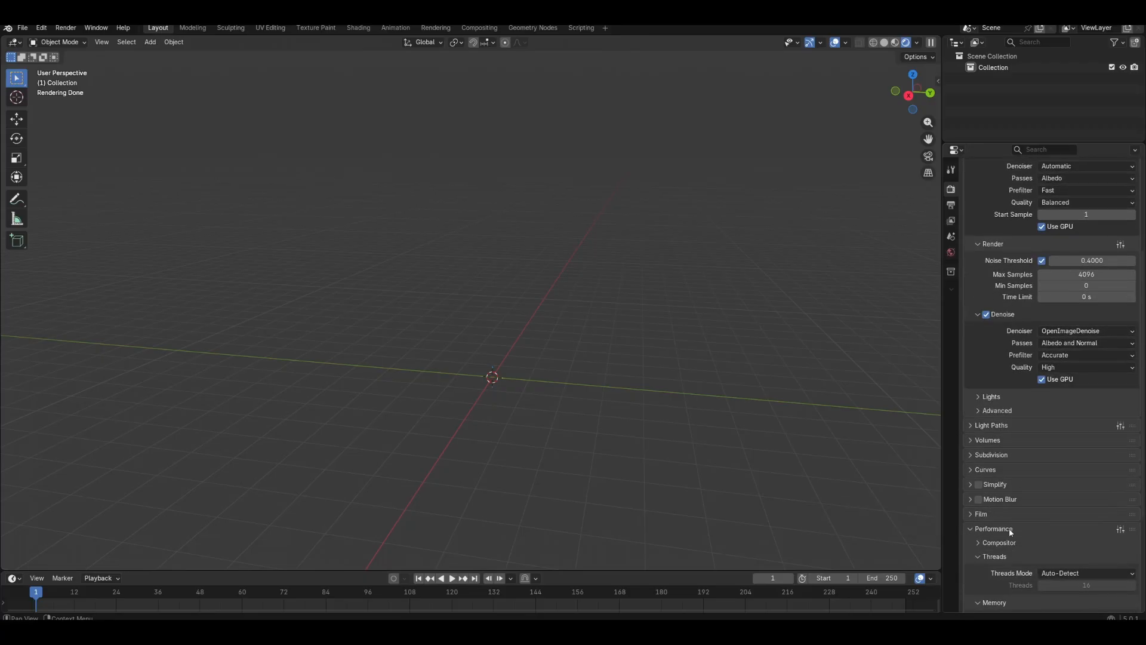
pyautogui.click(1012, 544)
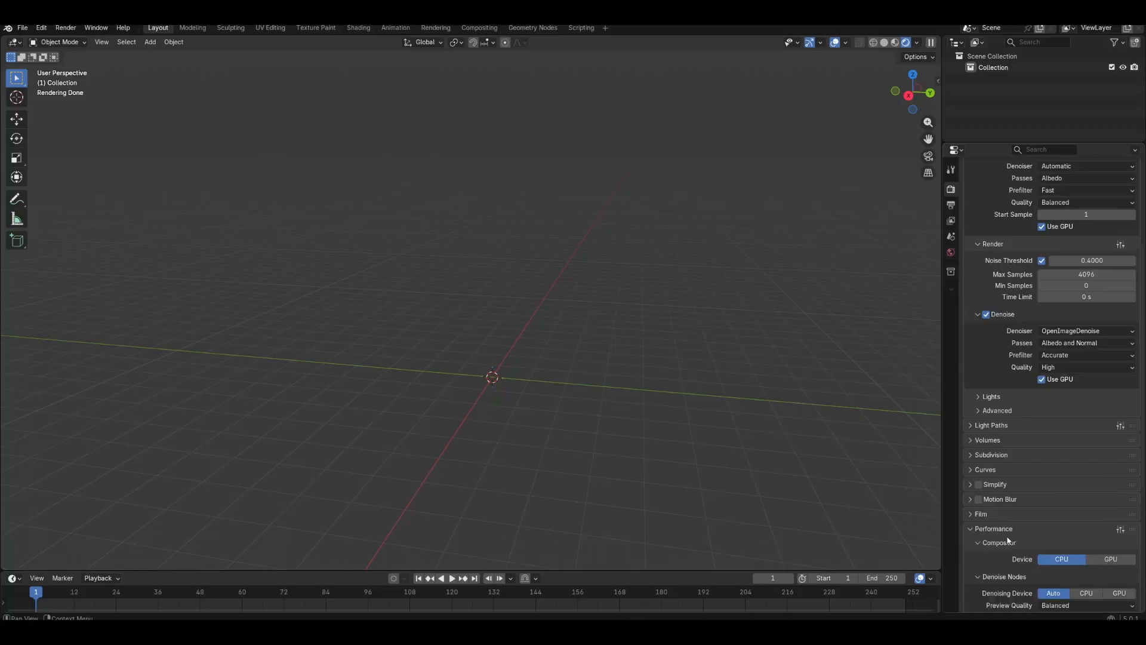
pyautogui.scroll(-2, 1009, 541)
pyautogui.click(1117, 516)
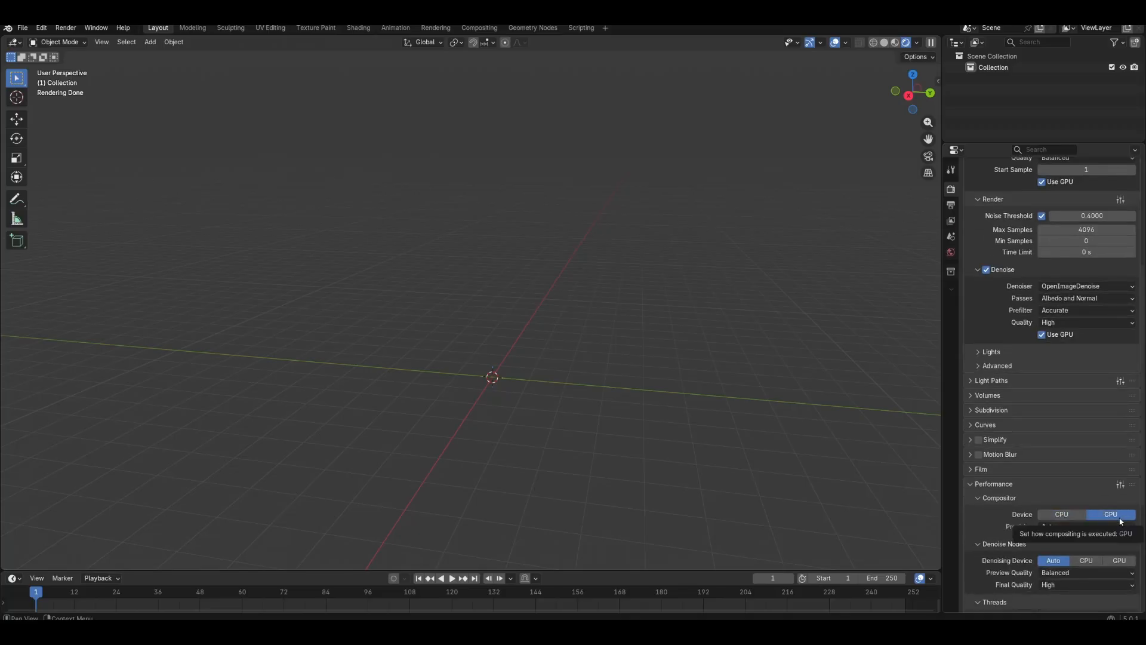
pyautogui.scroll(-2, 1121, 520)
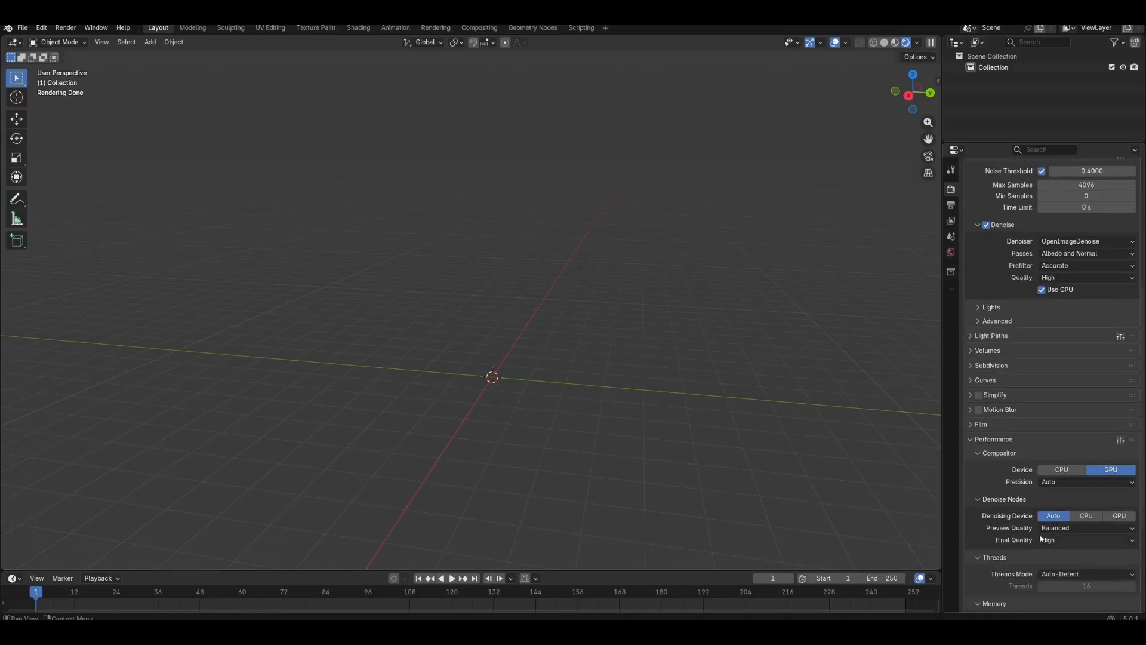
pyautogui.click(1121, 517)
# Halve the memory tile size to 1024 and enable Persistent Data for the final render.
pyautogui.scroll(-5, 1121, 514)
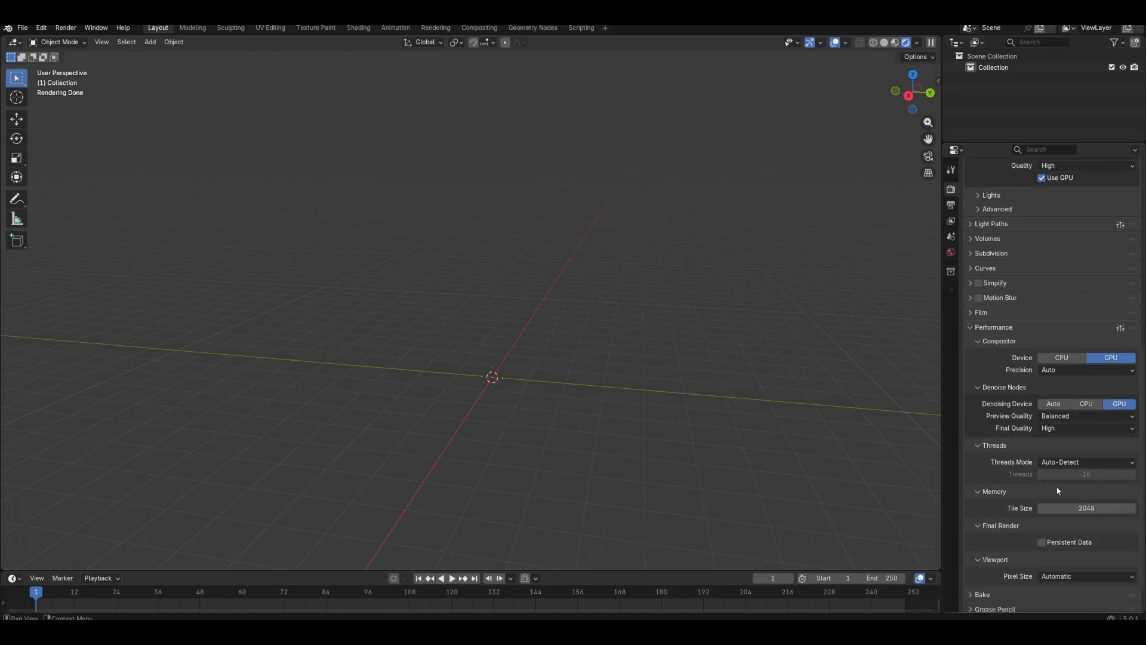
pyautogui.scroll(-2, 1025, 475)
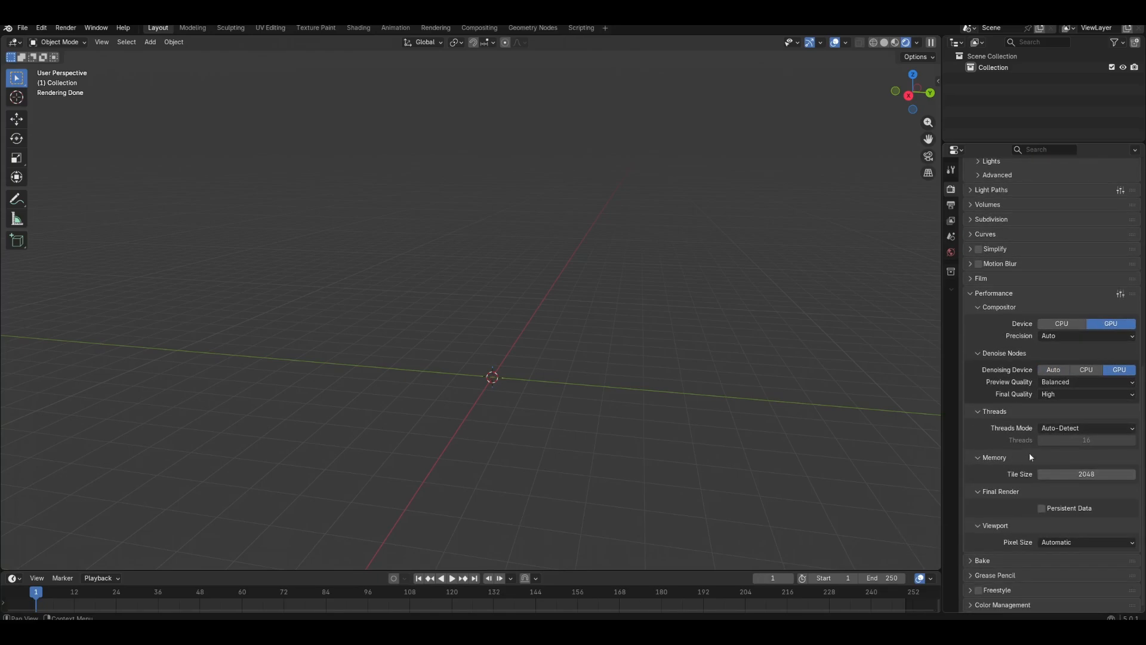
pyautogui.moveTo(1057, 474); pyautogui.dragTo(1095, 476)
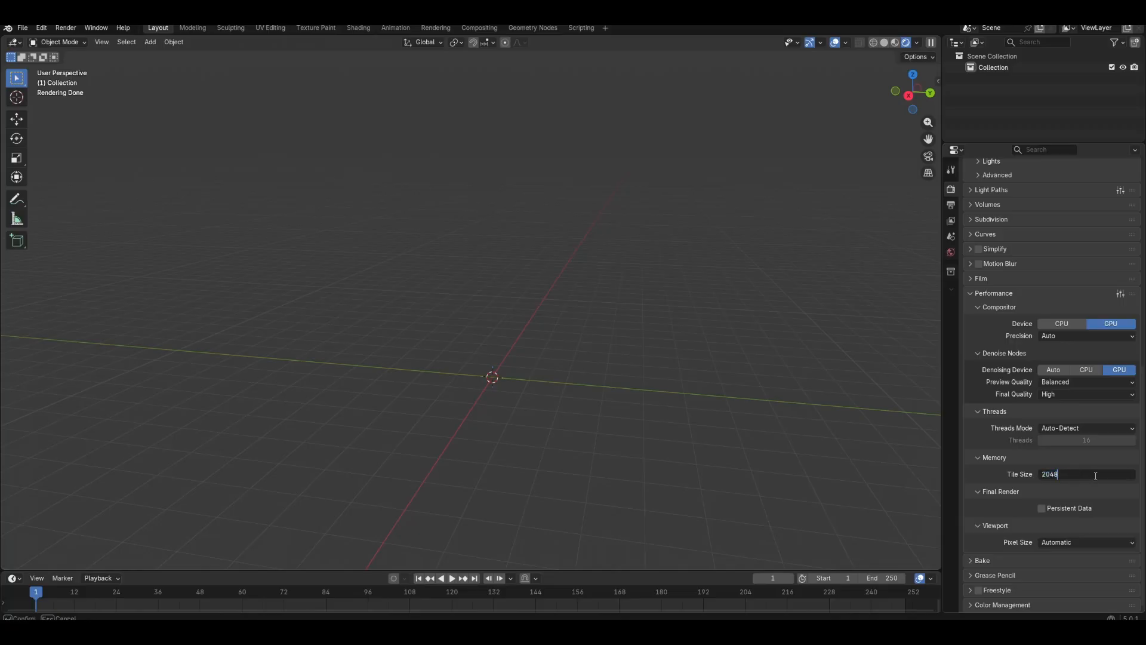
pyautogui.write('/2')
pyautogui.press('Return')
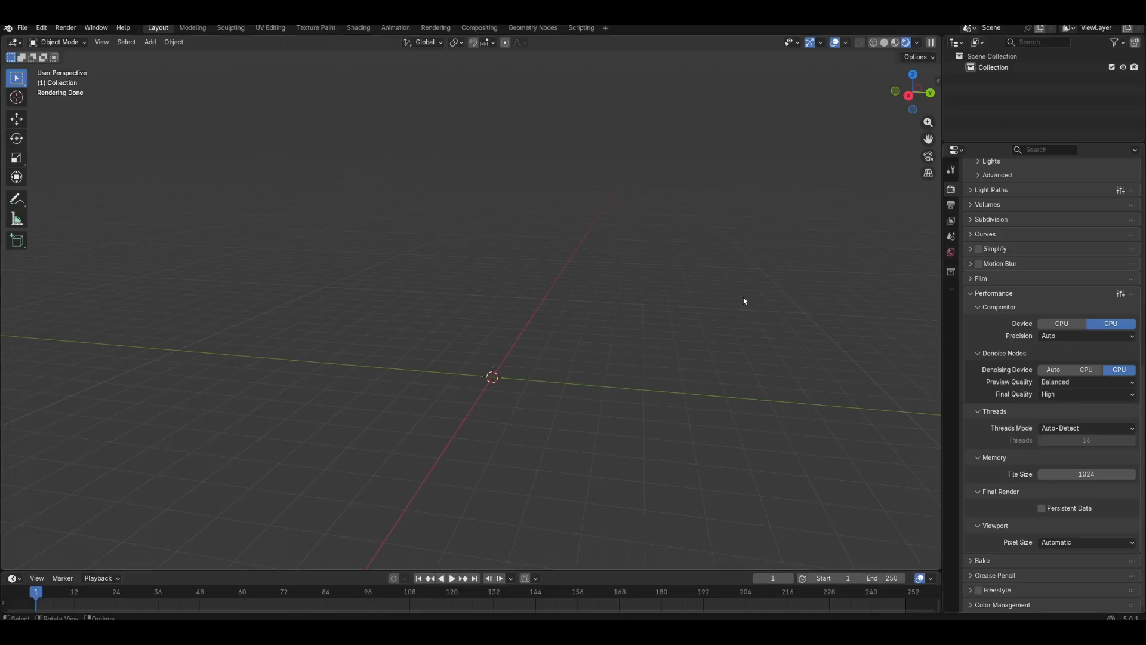
pyautogui.click(1042, 509)
# Collapse the Viewport and Render sampling sections and the Compositor and Threads performance sections.
pyautogui.scroll(15, 1067, 478)
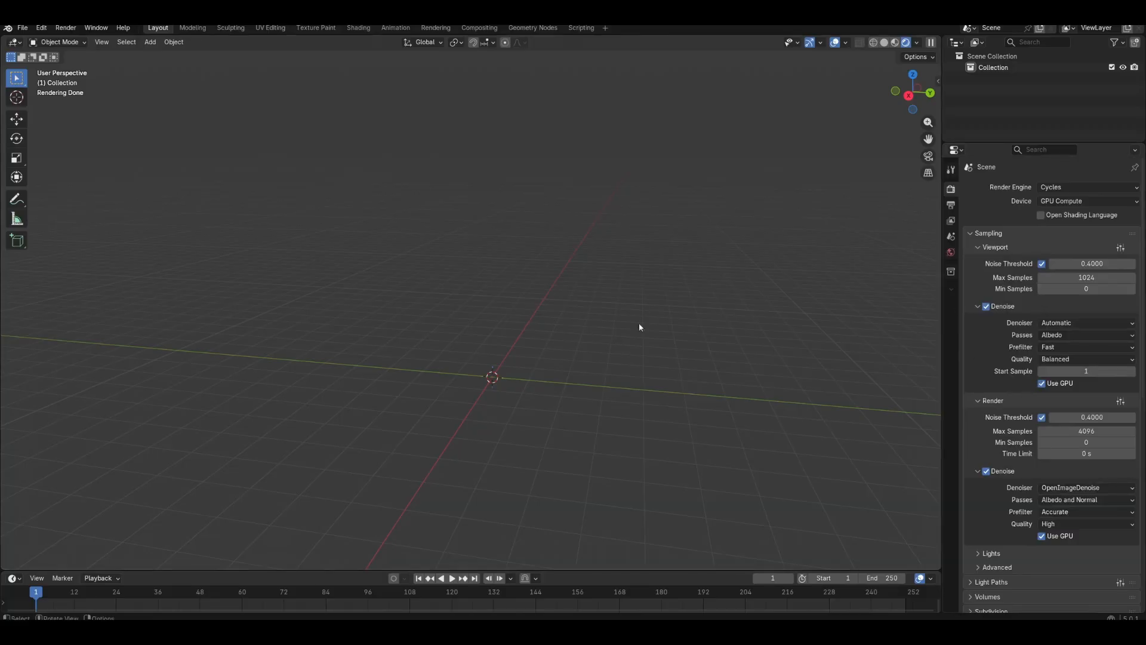
pyautogui.click(979, 247)
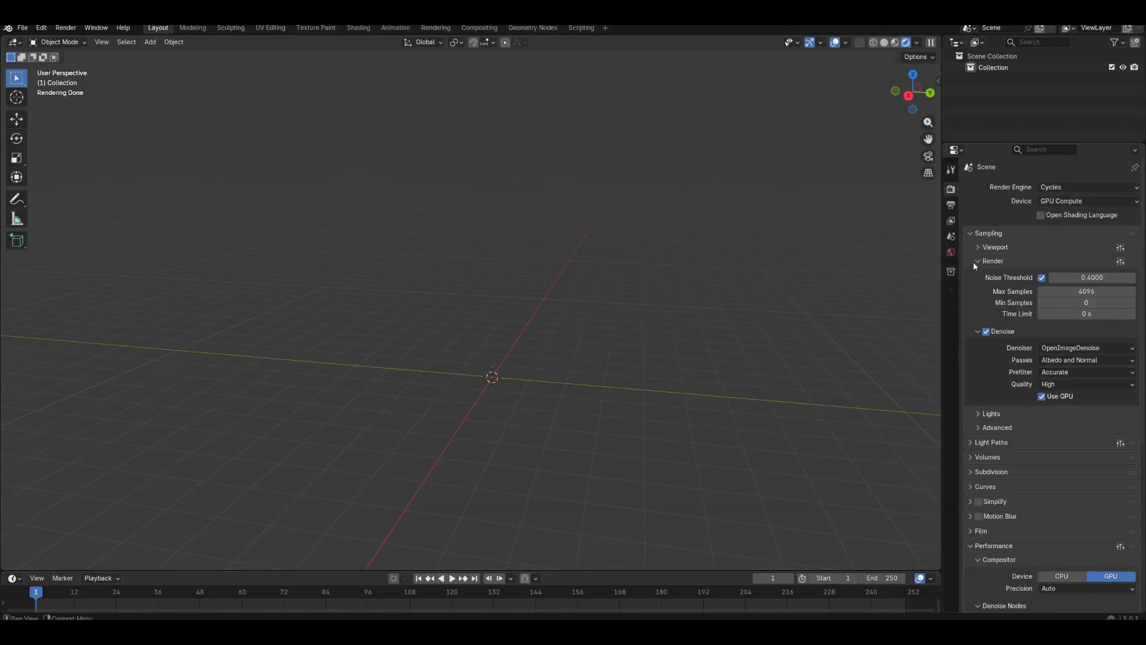
pyautogui.click(975, 261)
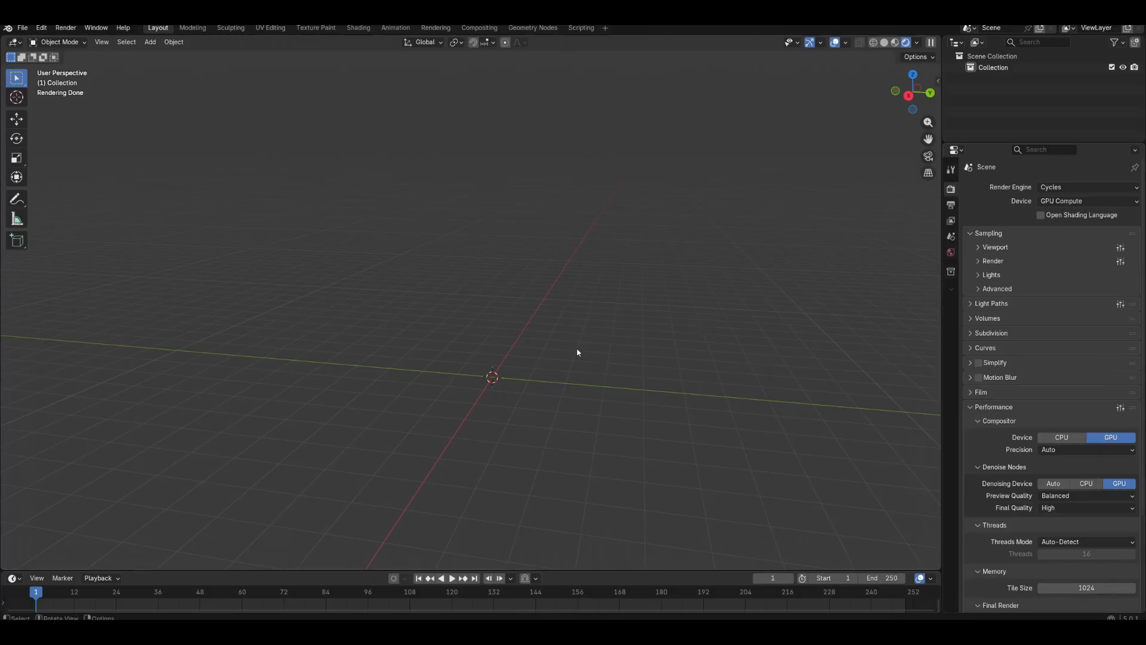
pyautogui.click(979, 425)
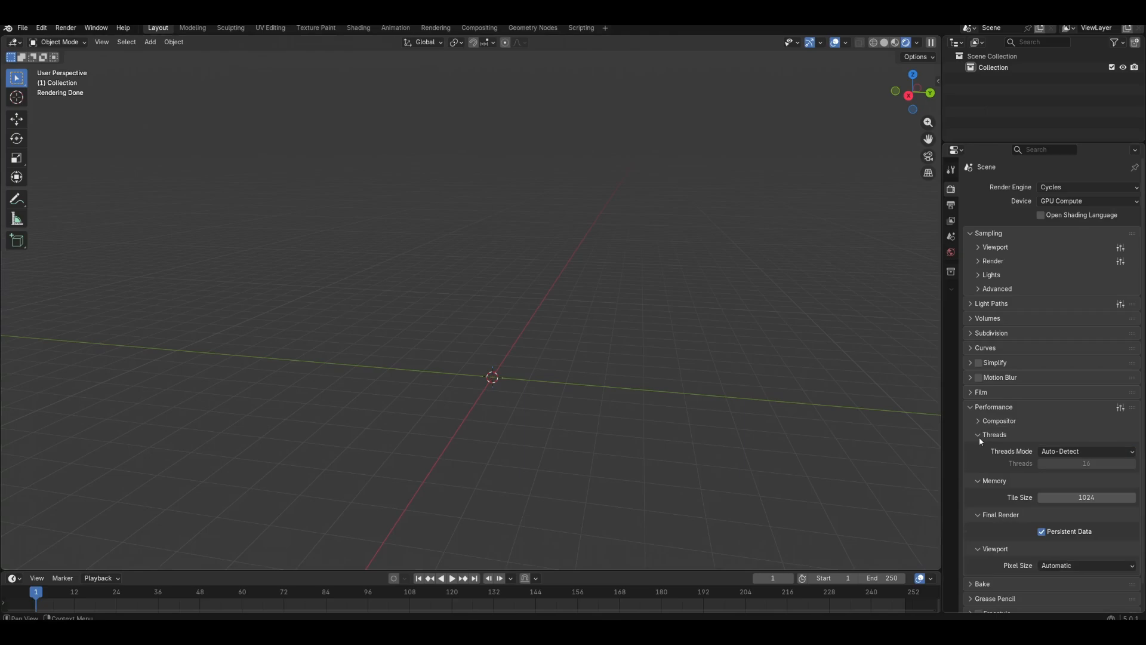
pyautogui.click(979, 436)
# Set the Layout viewport to solid shading, and display the Shading workspace's viewport in rendered mode.
pyautogui.moveTo(476, 251); pyautogui.dragTo(532, 351, button='middle')
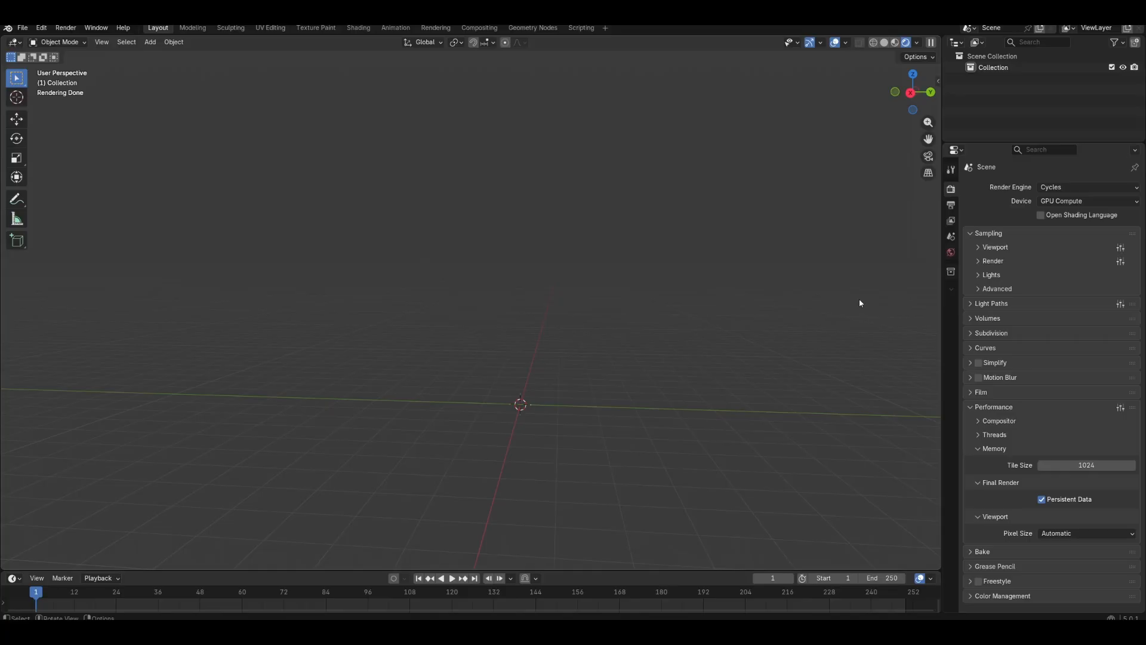
pyautogui.hotkey('shift', 'z')
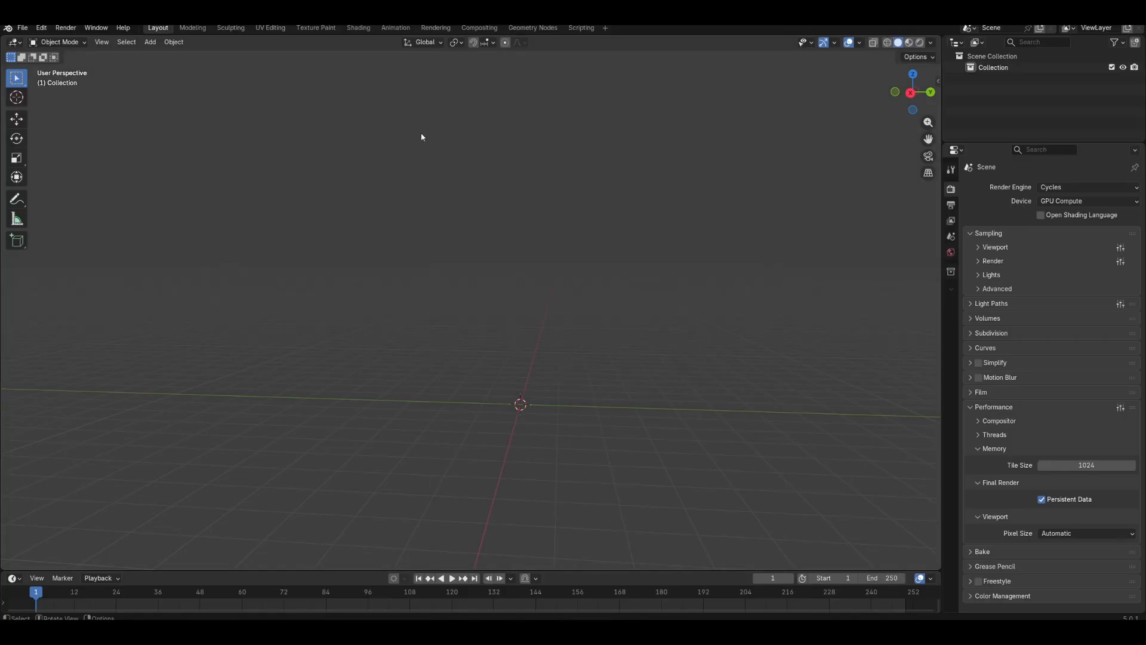
pyautogui.click(358, 28)
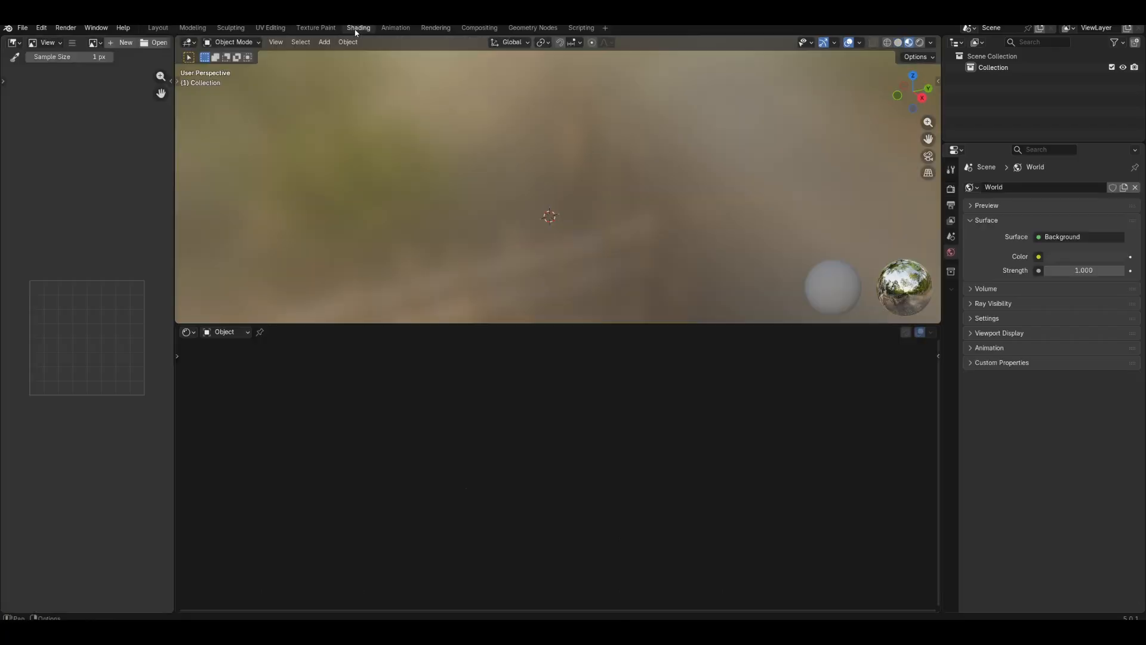
pyautogui.click(920, 44)
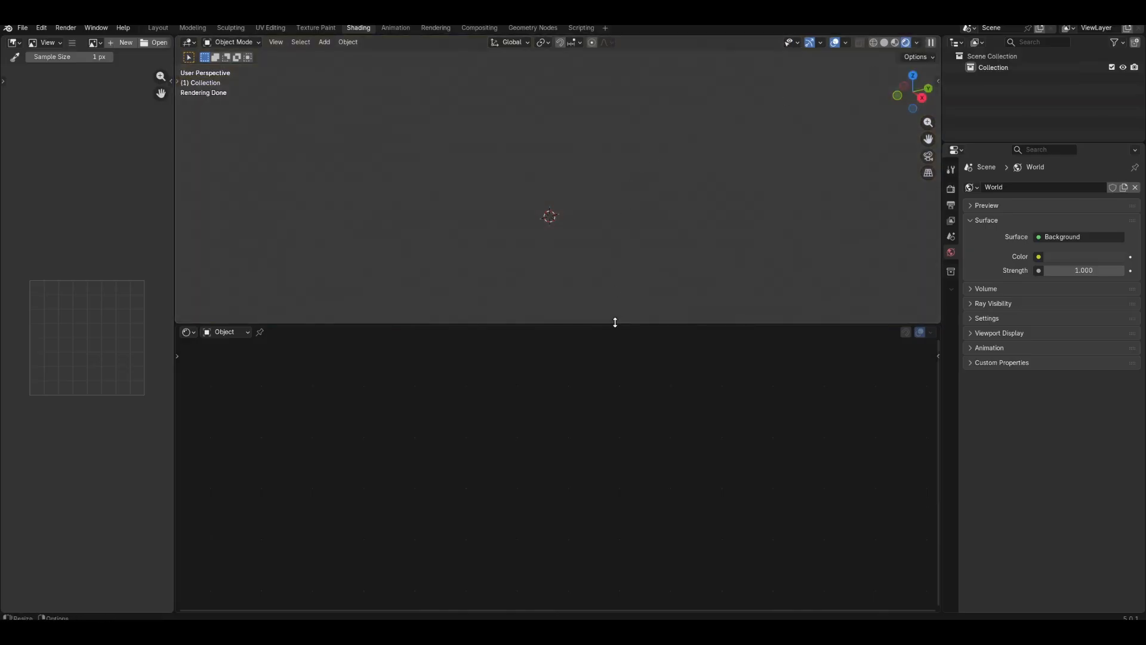
# Enlarge the 3D viewport over the shader editor and shrink the image editor to a narrow strip.
pyautogui.moveTo(613, 323); pyautogui.dragTo(610, 357)
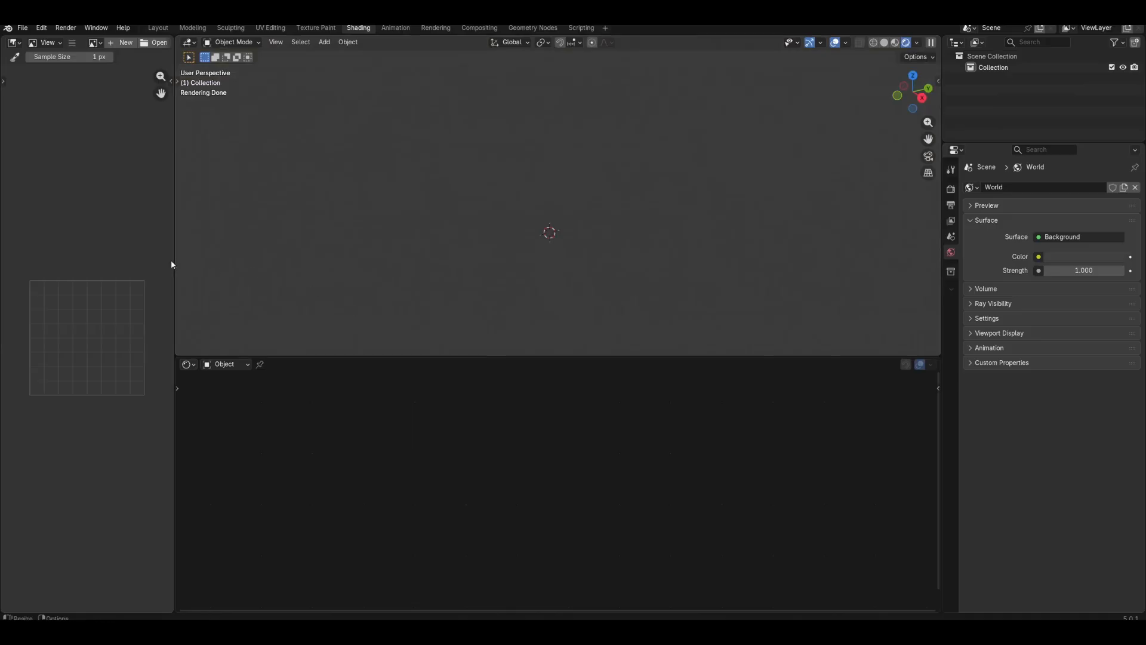
pyautogui.moveTo(172, 261); pyautogui.dragTo(18, 261)
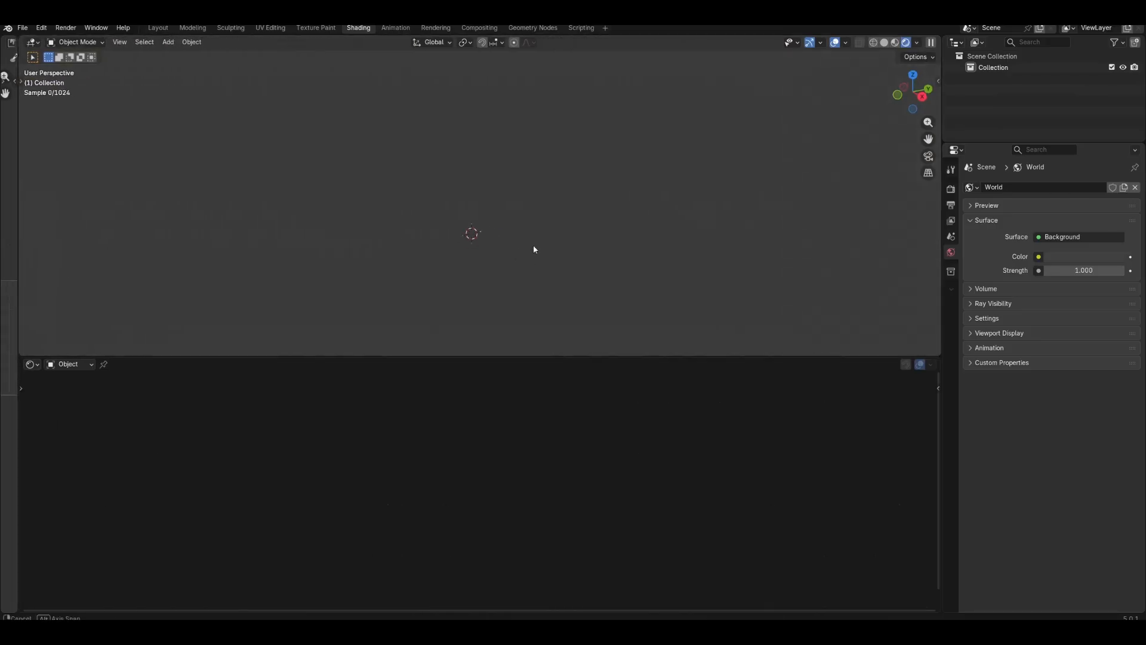
# Show the World's nodes in the shader editor and set the Background colour to black.
pyautogui.keyDown('shift'); pyautogui.rightClick(495, 249); pyautogui.keyUp('shift')
pyautogui.click(73, 367)
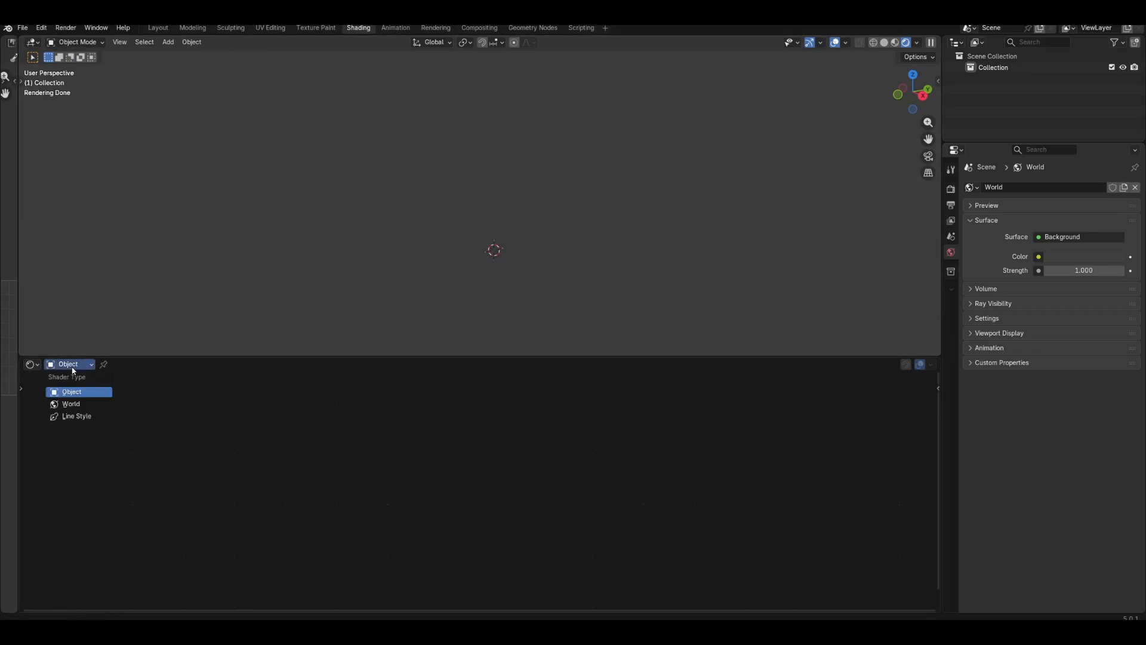
pyautogui.click(71, 405)
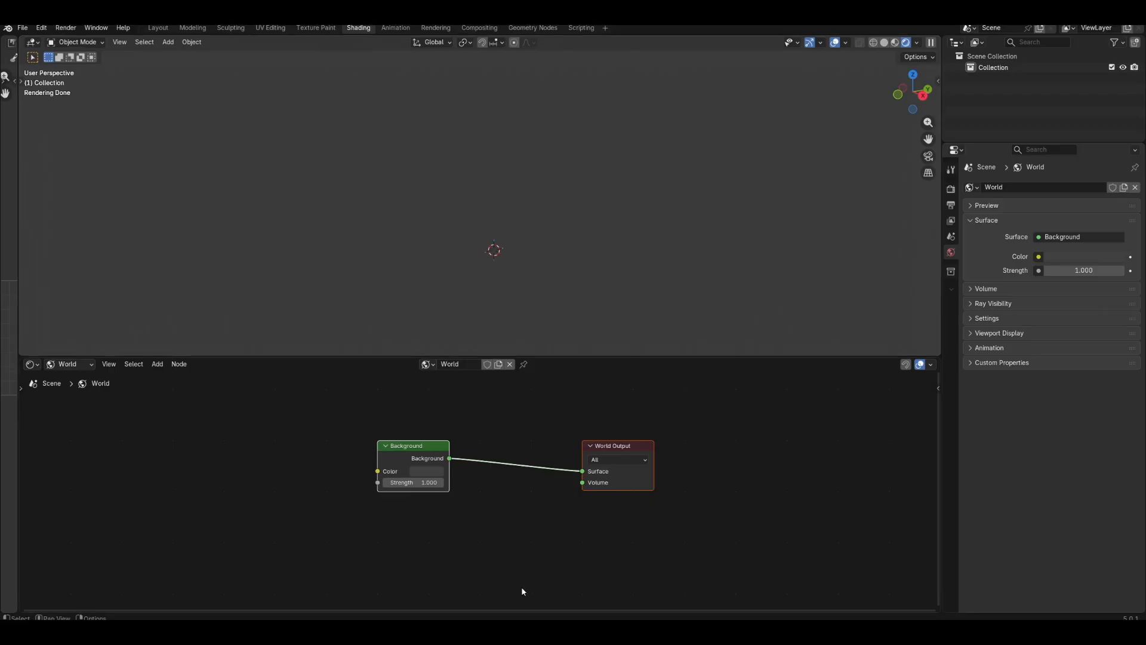
pyautogui.scroll(3, 518, 532)
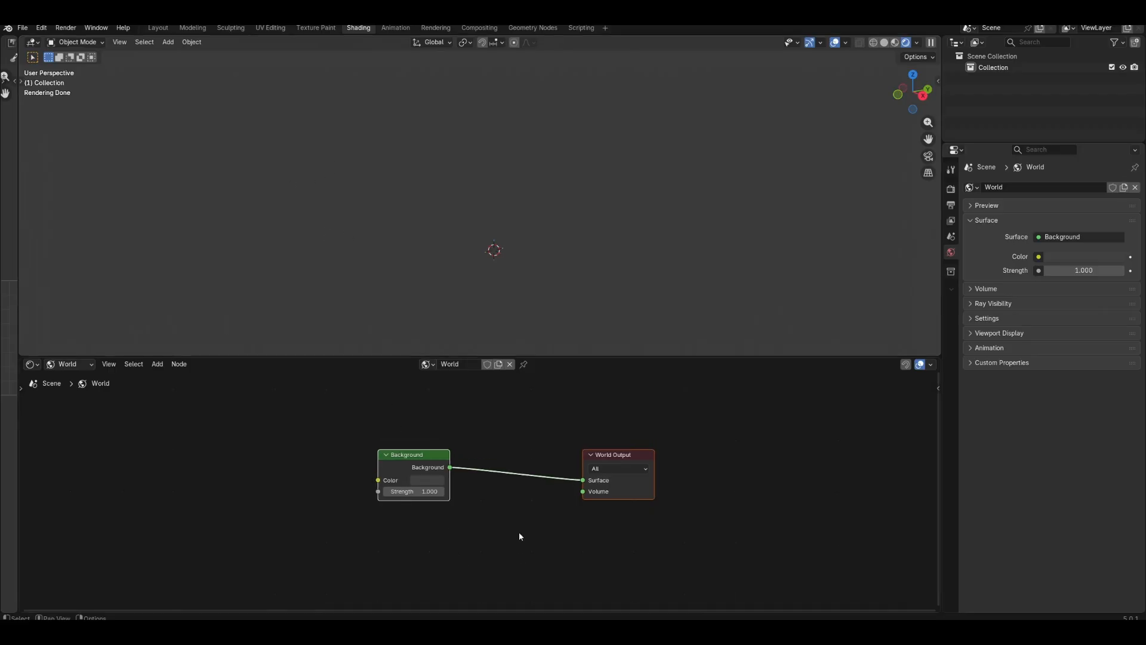
pyautogui.click(409, 474)
pyautogui.moveTo(513, 332); pyautogui.dragTo(512, 350)
# Insert a Mix Shader between Background and World Output, and feed an Emission shader into its second shader input.
pyautogui.moveTo(621, 475); pyautogui.dragTo(588, 434)
pyautogui.click(599, 440)
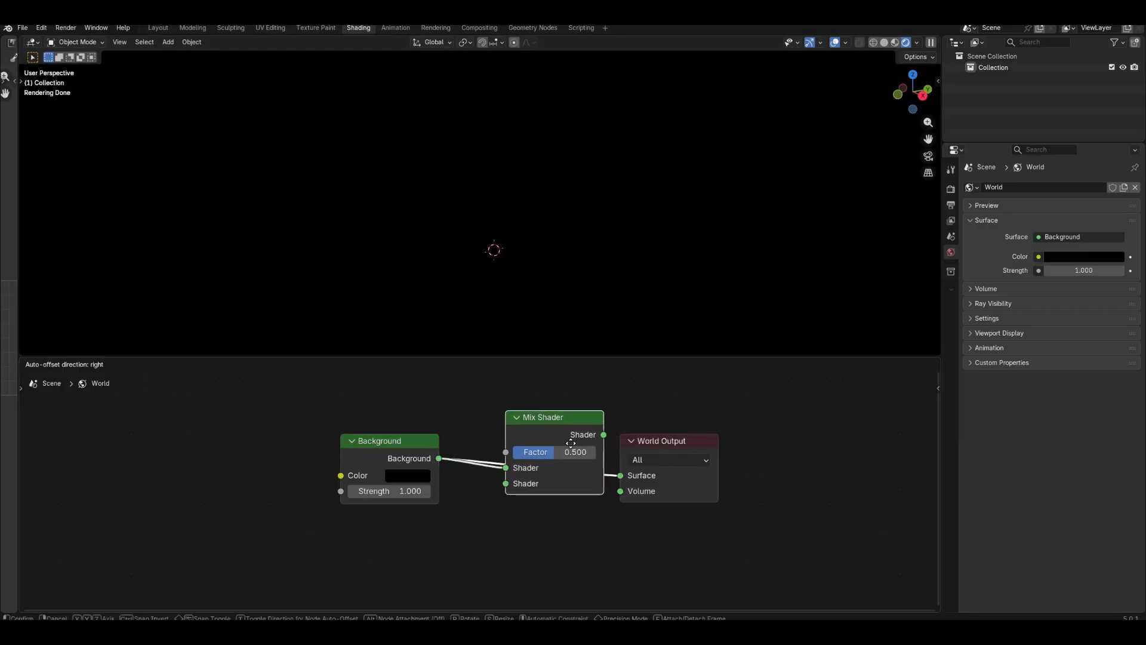
pyautogui.moveTo(530, 525); pyautogui.dragTo(576, 469, button='middle')
pyautogui.moveTo(566, 456); pyautogui.dragTo(544, 498)
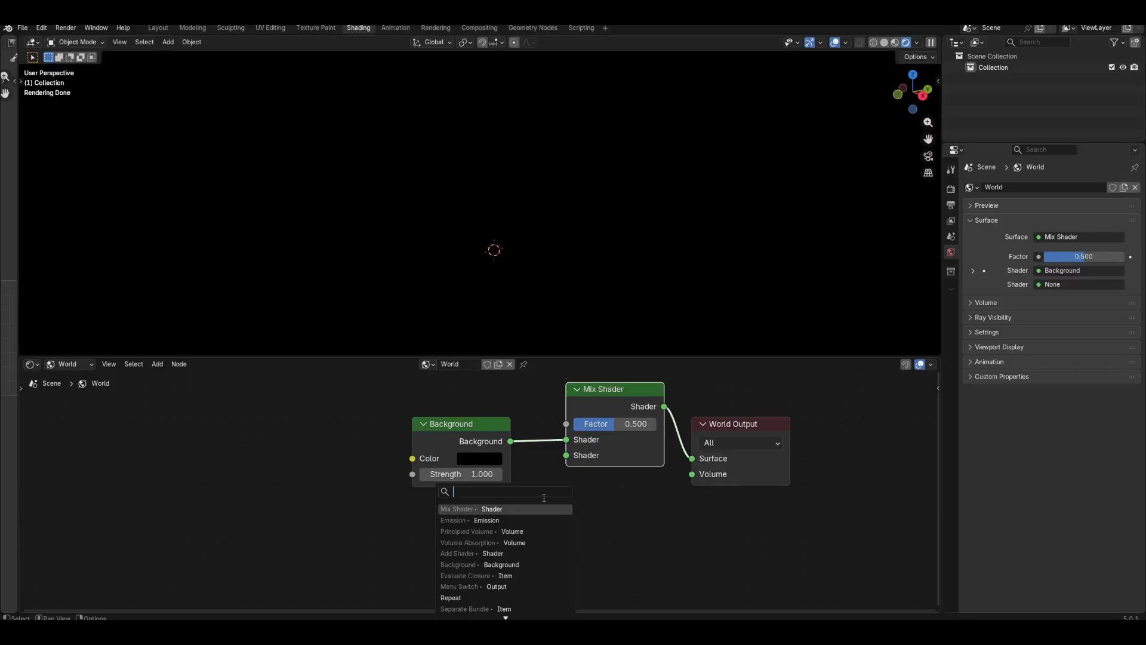
pyautogui.click(487, 521)
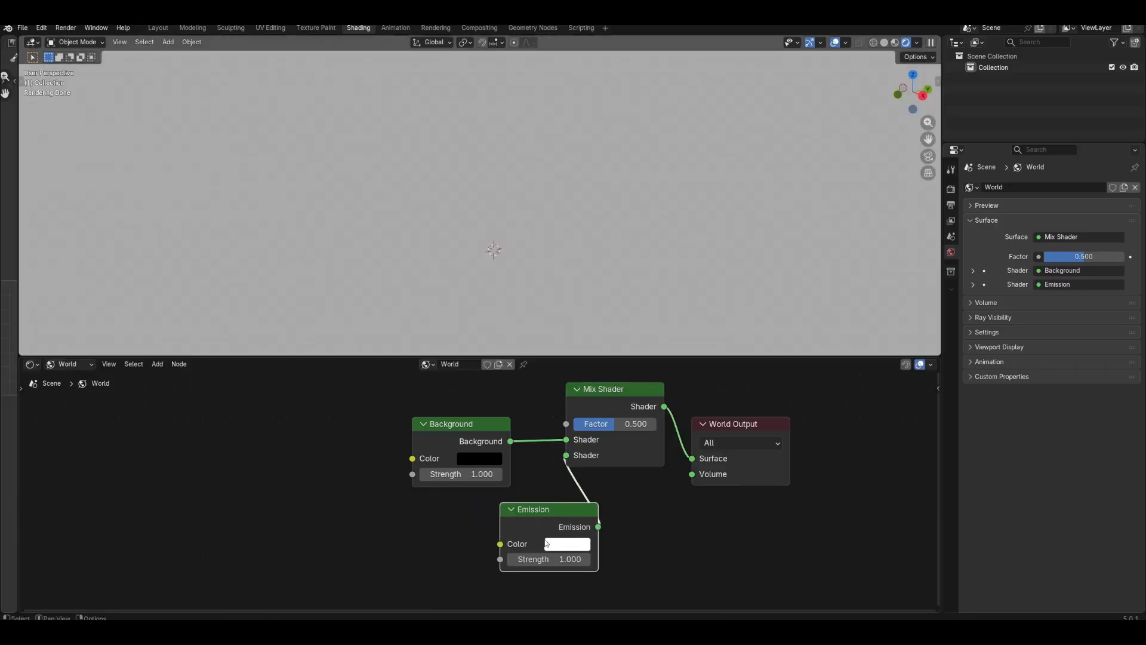
# Connect a Color Ramp to the Mix Shader's factor and place it beside the Background node.
pyautogui.moveTo(601, 468); pyautogui.dragTo(651, 521, button='middle')
pyautogui.scroll(-3, 651, 520)
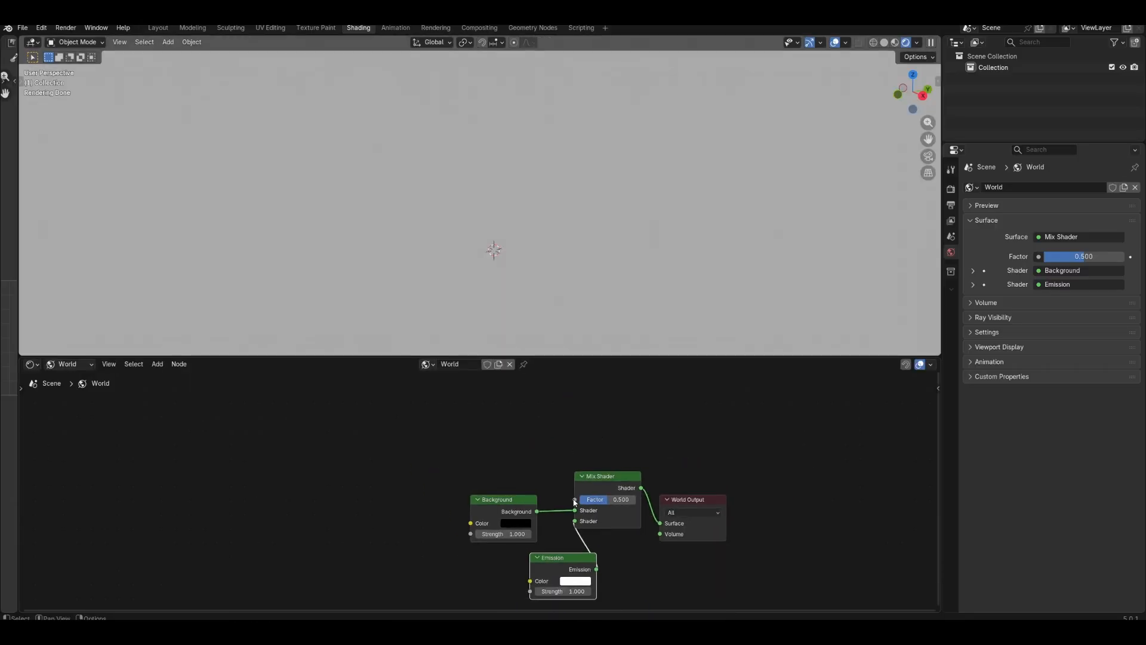
pyautogui.moveTo(575, 500); pyautogui.dragTo(430, 425)
pyautogui.write('c')
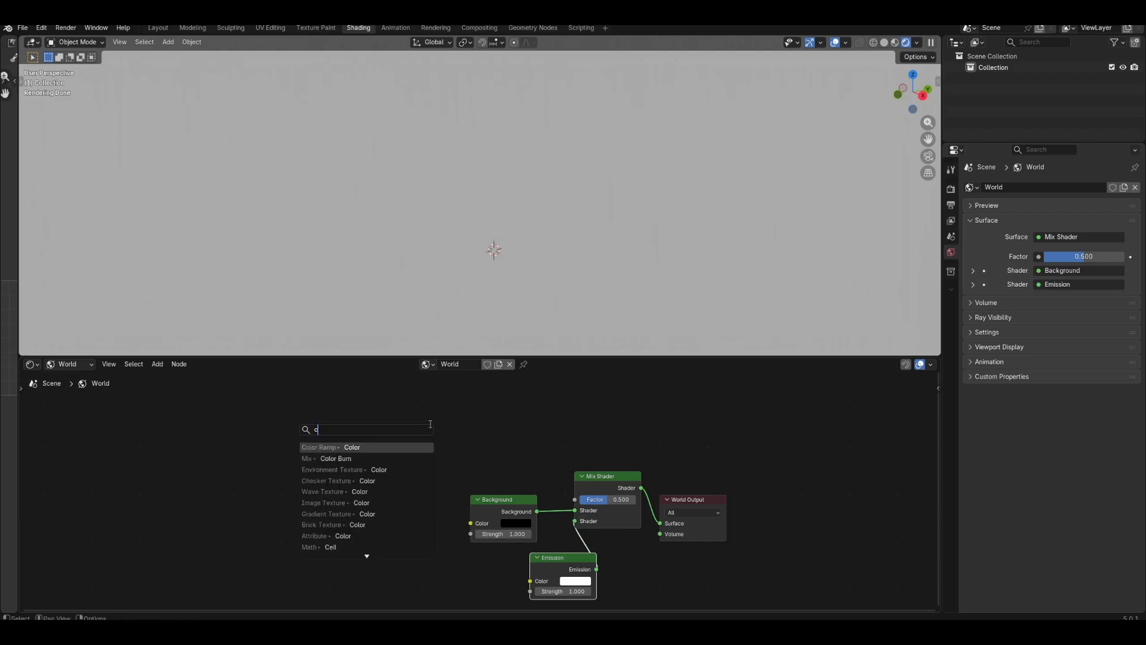
pyautogui.click(398, 446)
pyautogui.click(274, 515)
pyautogui.moveTo(274, 515); pyautogui.dragTo(445, 497, button='middle')
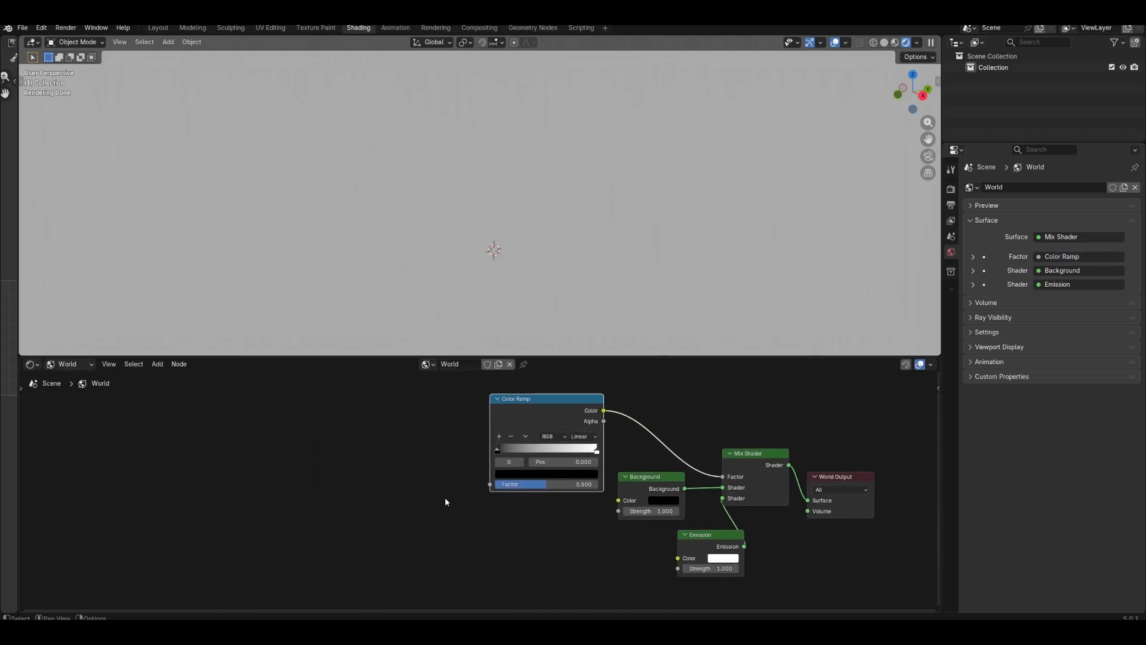
# Feed a Noise Texture's Factor output into the Color Ramp and set the noise scale to 100.
pyautogui.moveTo(490, 485); pyautogui.dragTo(389, 445)
pyautogui.write('n')
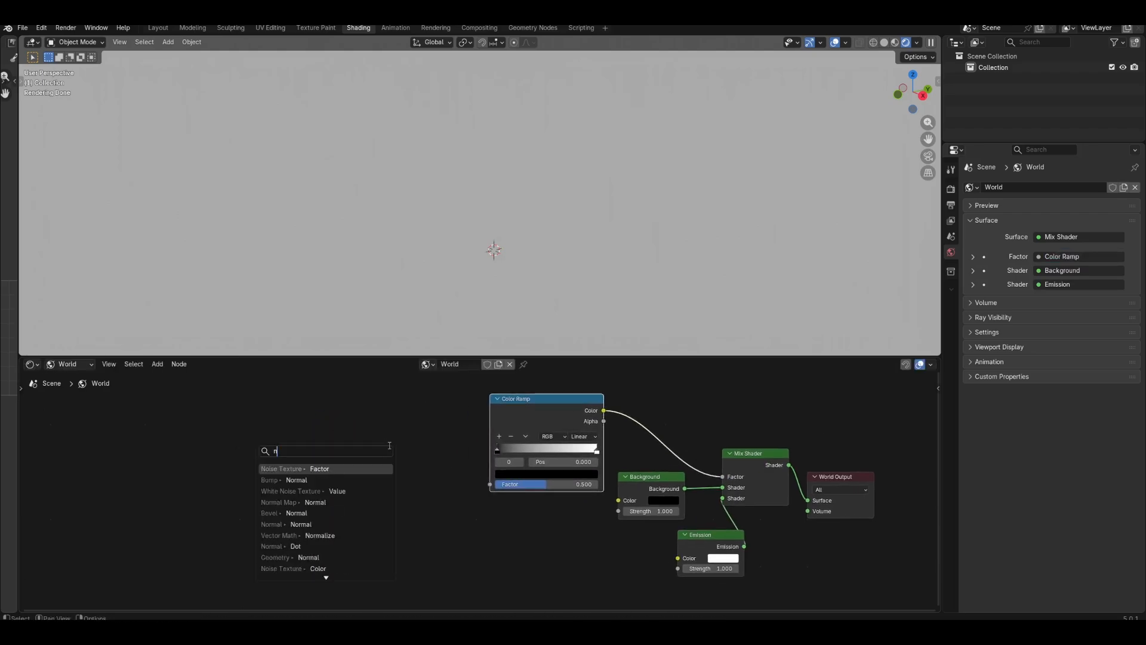
pyautogui.click(335, 466)
pyautogui.click(372, 452)
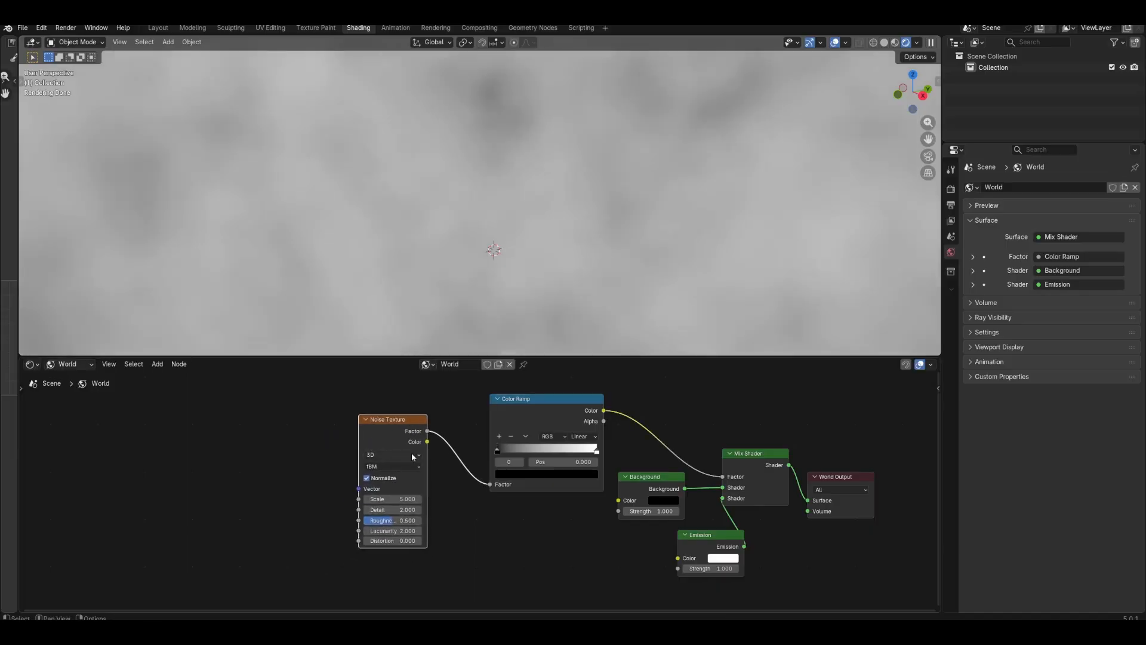
pyautogui.doubleClick(406, 499)
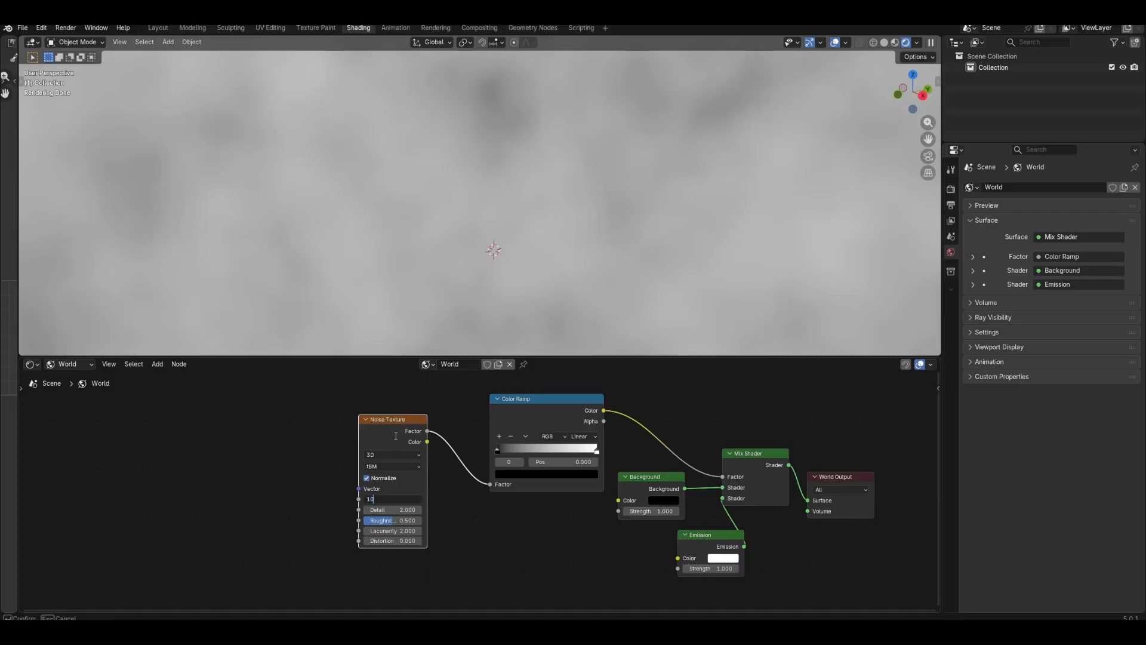
pyautogui.press('Return')
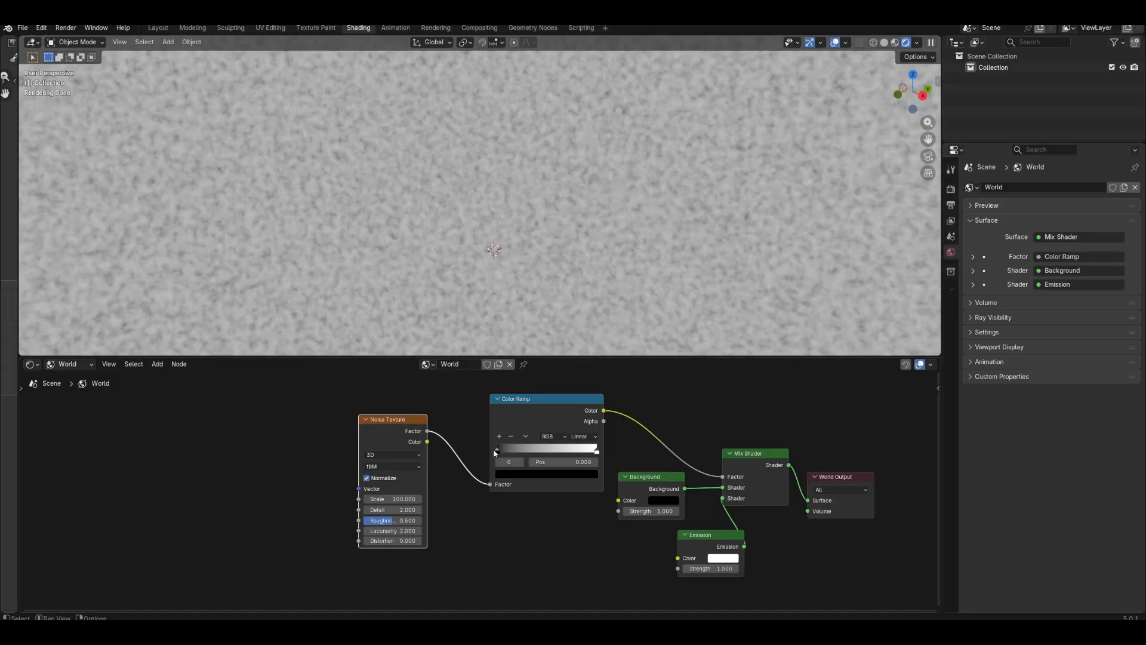
# Move the Color Ramp's black stop to about 0.713 and its white stop to about 0.898 to thin out the stars.
pyautogui.moveTo(496, 453); pyautogui.dragTo(584, 451)
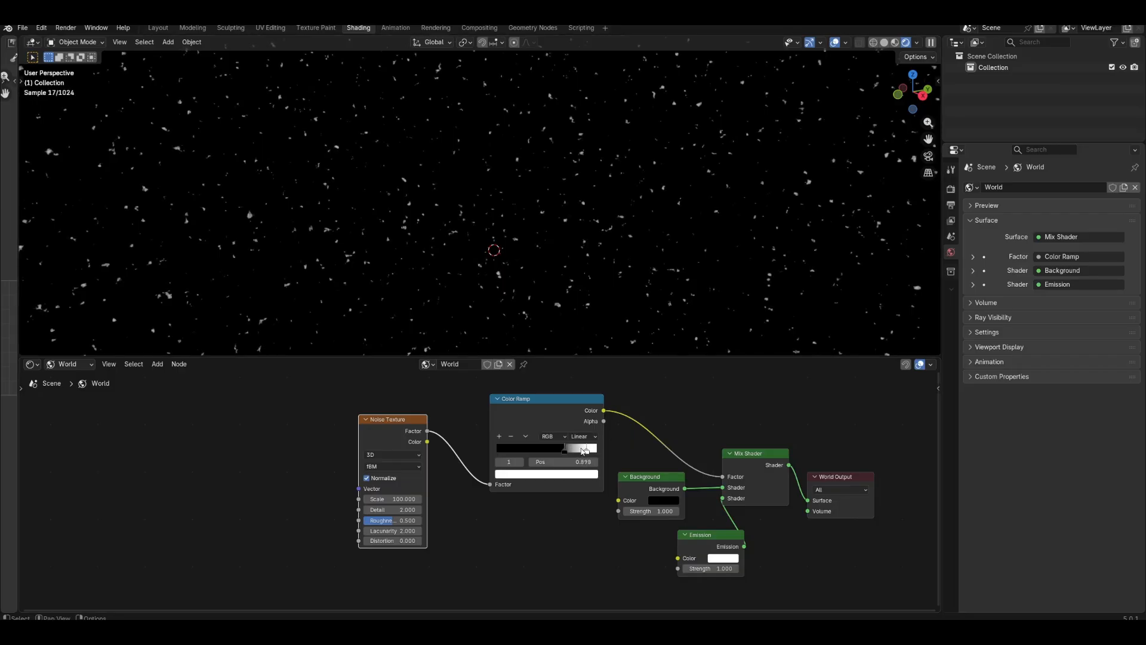
pyautogui.moveTo(732, 212); pyautogui.dragTo(571, 192, button='middle')
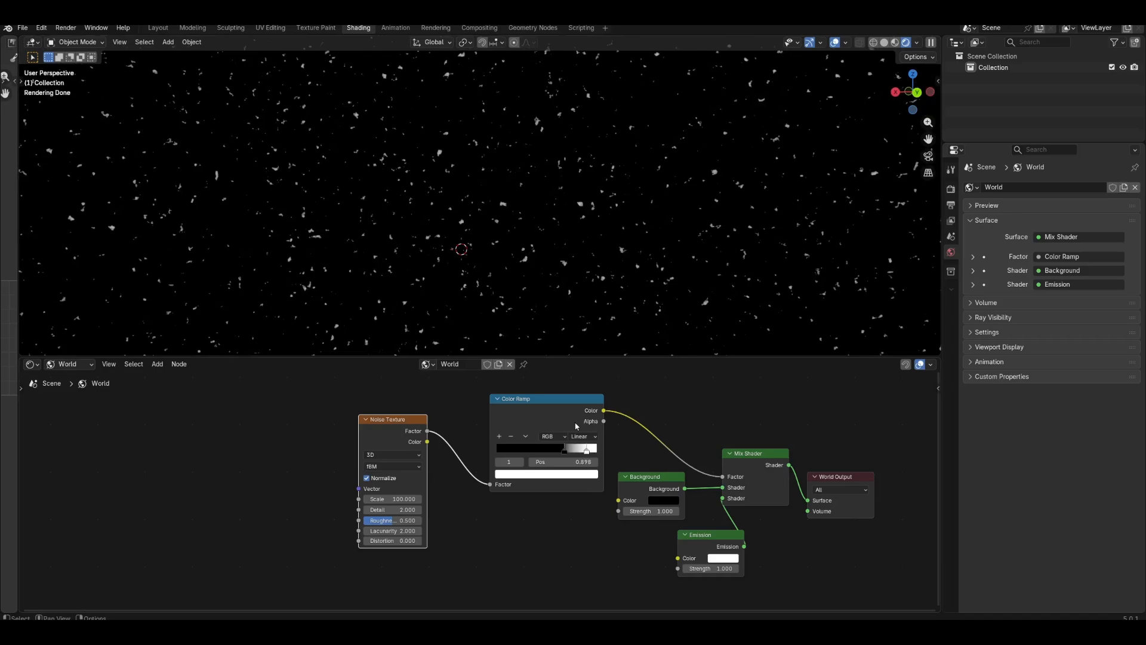
pyautogui.scroll(1, 577, 426)
pyautogui.moveTo(579, 442); pyautogui.dragTo(587, 442)
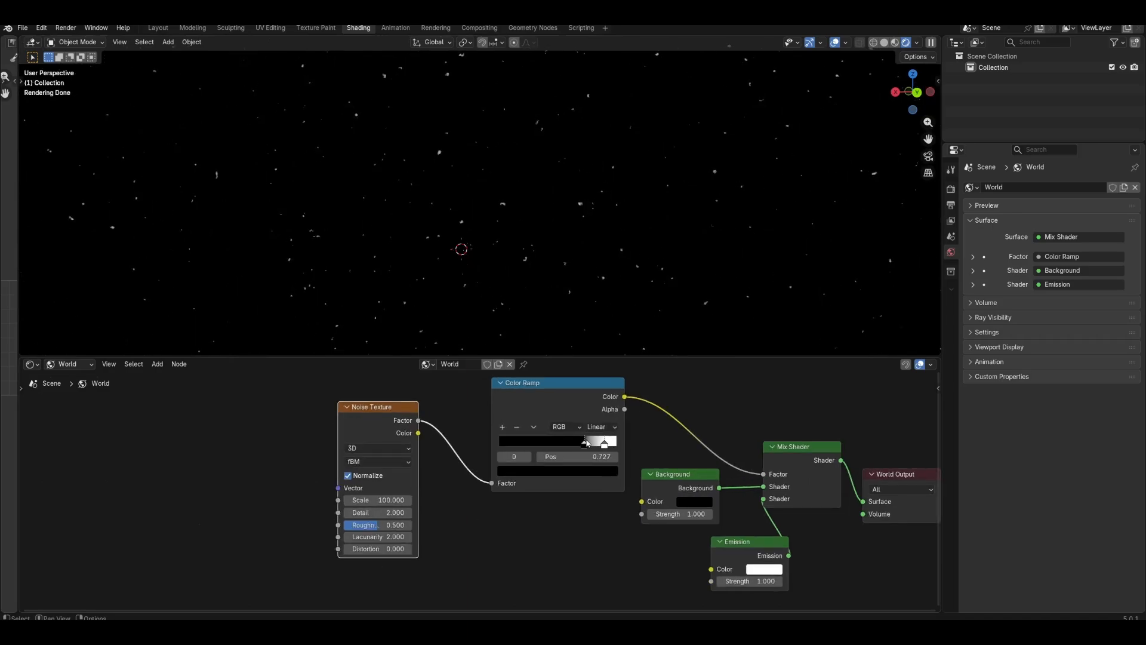
pyautogui.moveTo(447, 268); pyautogui.dragTo(567, 263, button='middle')
pyautogui.moveTo(421, 487); pyautogui.dragTo(246, 456, button='middle')
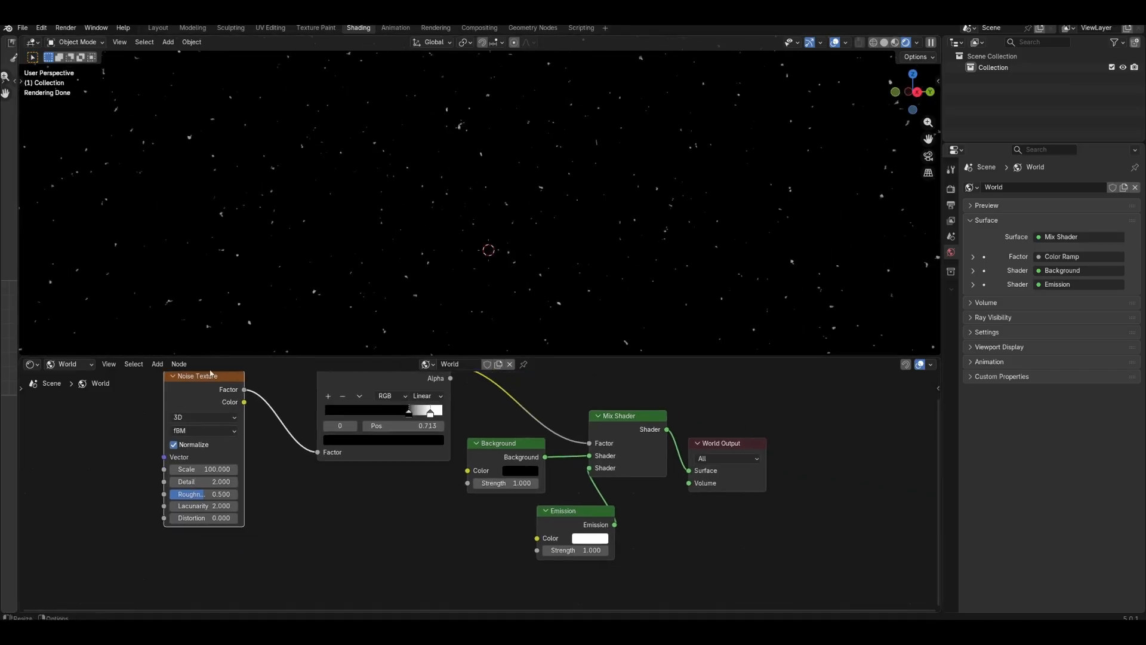
# Fine-tune the Color Ramp's black stop to 0.716, move the white stop to the ramp's end, and set the noise scale to 100.
pyautogui.moveTo(201, 465); pyautogui.dragTo(223, 464)
pyautogui.moveTo(409, 412)
pyautogui.mouseDown()
pyautogui.moveTo(372, 412)
pyautogui.moveTo(443, 412)
pyautogui.moveTo(406, 414)
pyautogui.mouseUp()
pyautogui.click(412, 413)
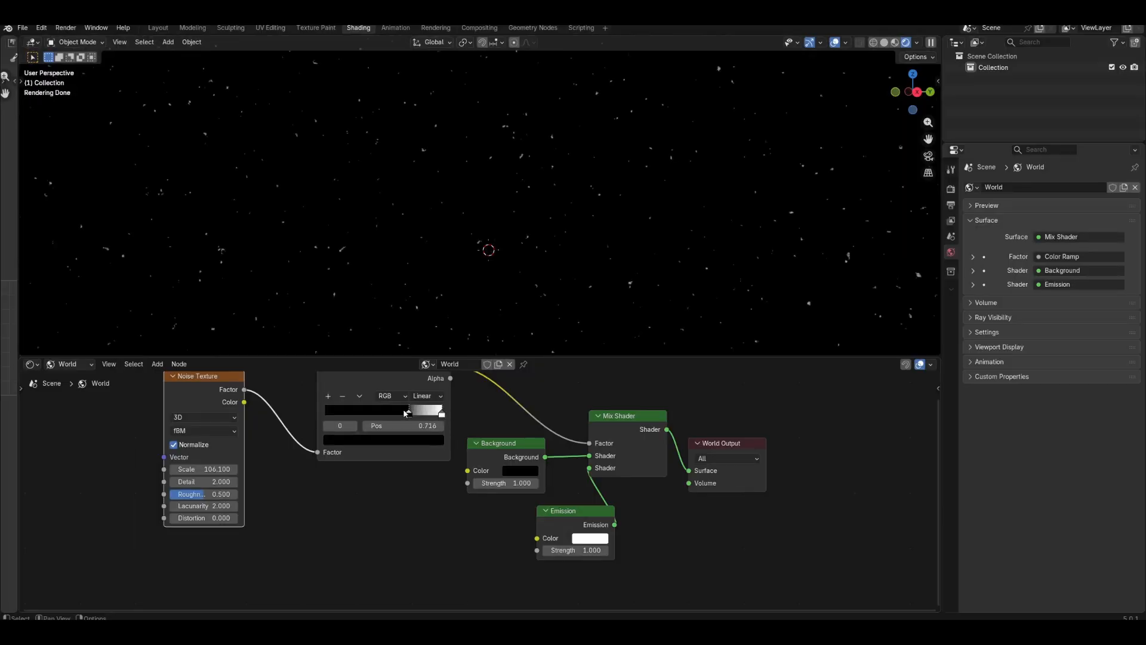
pyautogui.click(195, 469)
pyautogui.write('1')
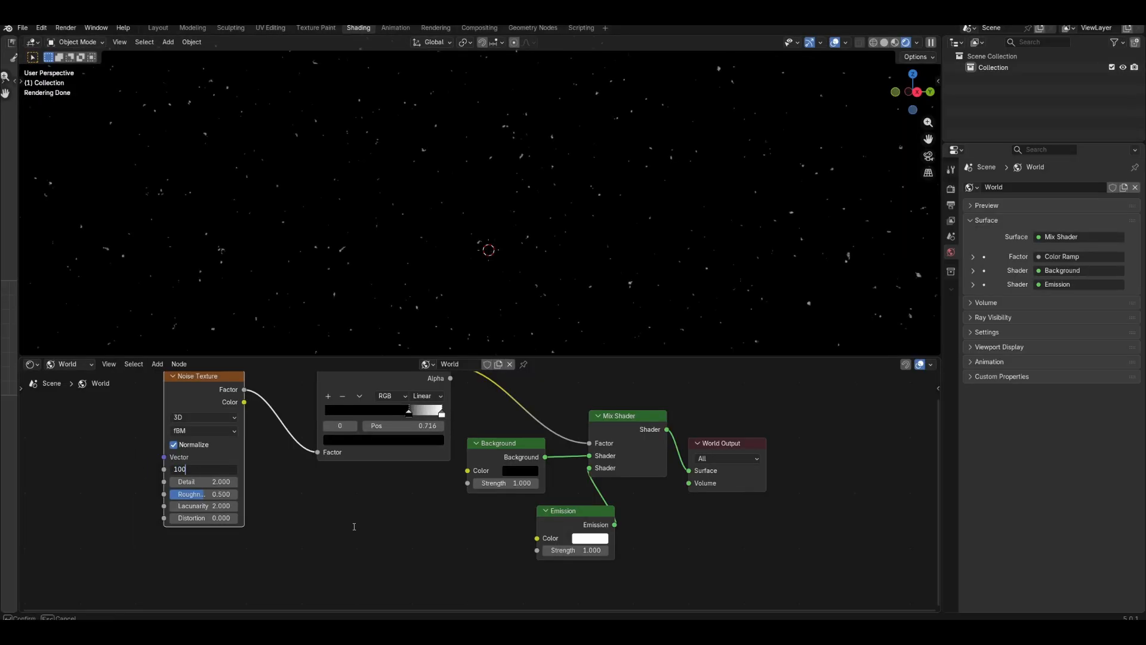
pyautogui.write('00')
pyautogui.press('Return')
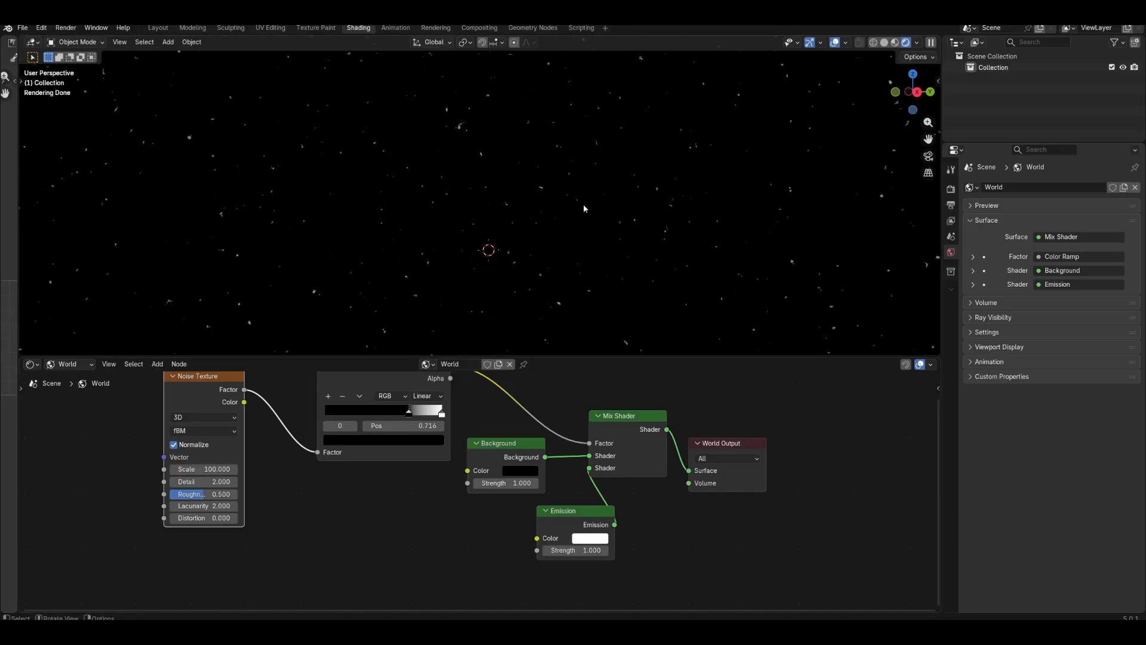
# Try an Emission strength of 25, raise it to 50, and inspect the stars from different angles.
pyautogui.moveTo(659, 575); pyautogui.dragTo(587, 570, button='middle')
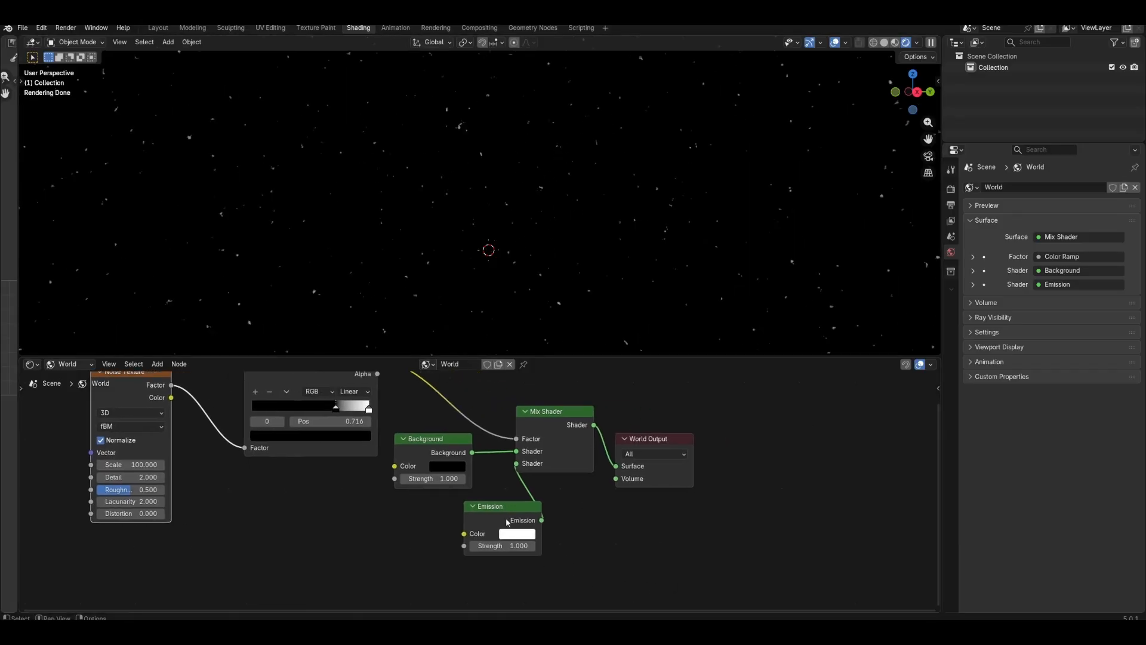
pyautogui.click(503, 545)
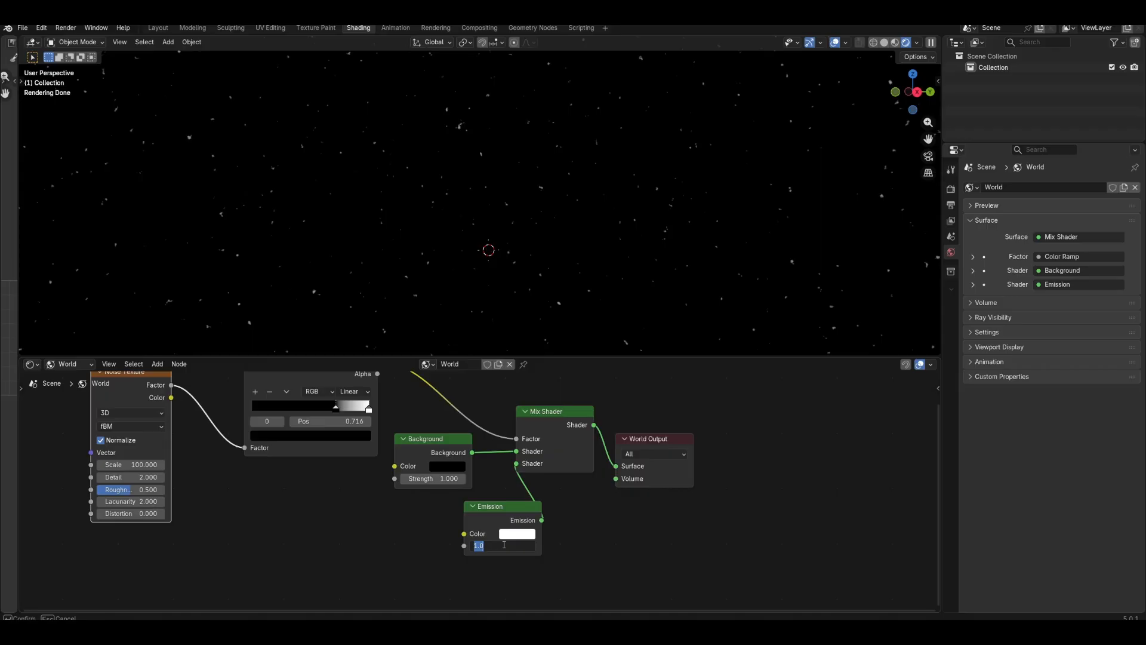
pyautogui.write('25')
pyautogui.press('Return')
pyautogui.click(504, 546)
pyautogui.write('50')
pyautogui.press('Return')
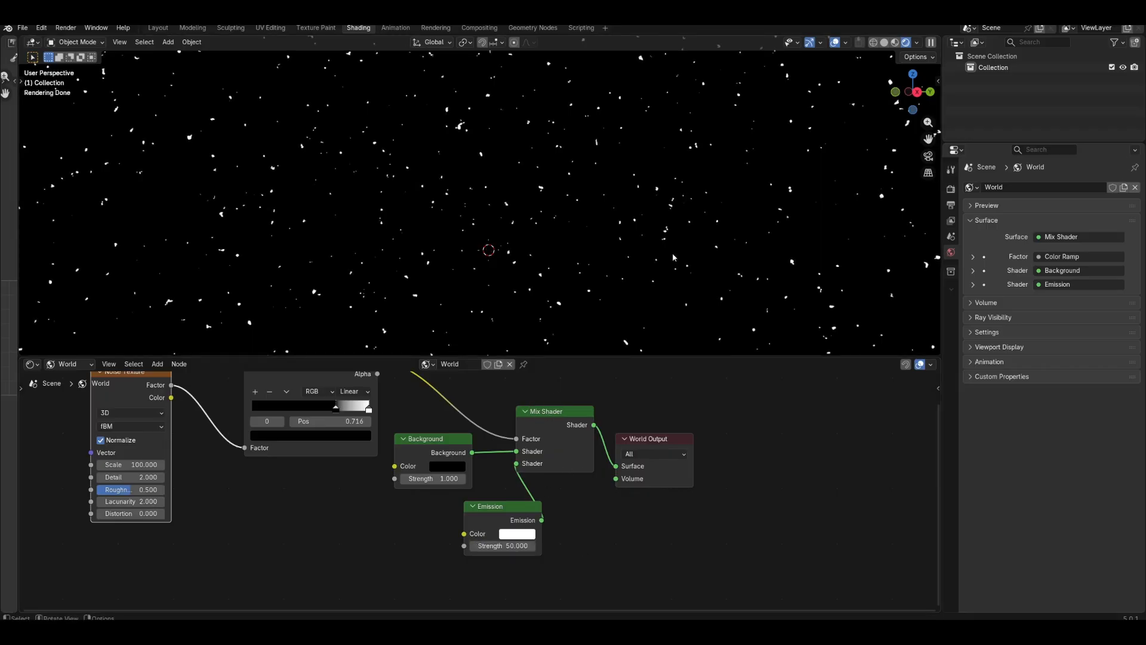
pyautogui.moveTo(673, 253); pyautogui.dragTo(554, 162, button='middle')
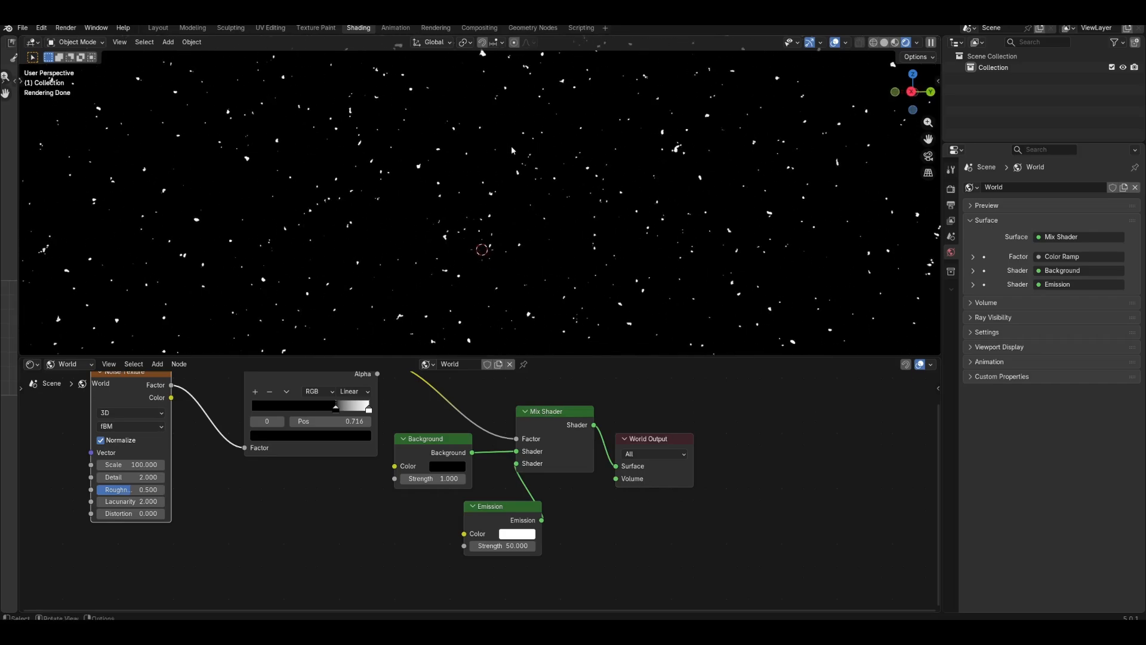
pyautogui.moveTo(494, 187); pyautogui.dragTo(479, 223, button='middle')
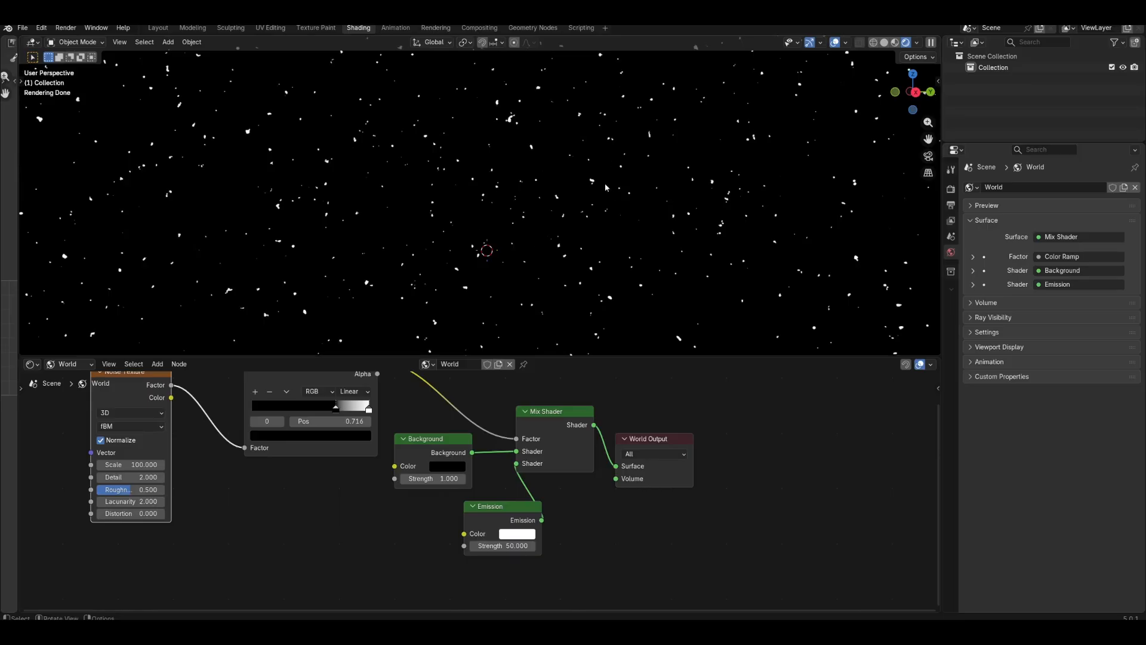
# Create a new compositor node tree in the Compositing workspace and make room between Render Layers and the outputs.
pyautogui.click(498, 27)
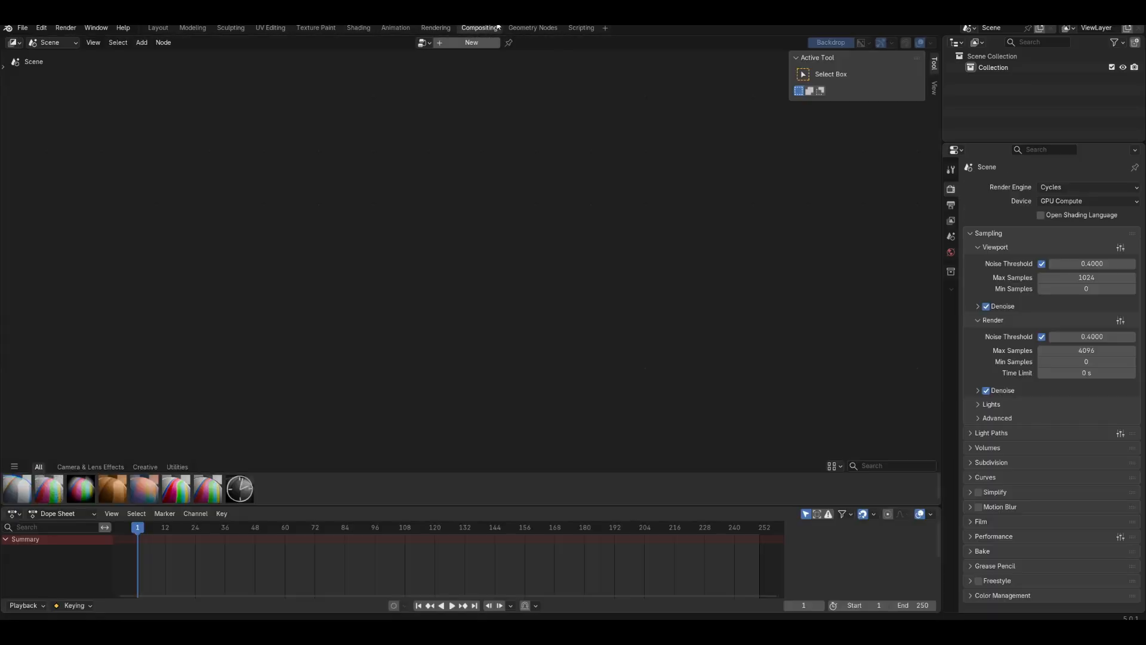
pyautogui.click(469, 43)
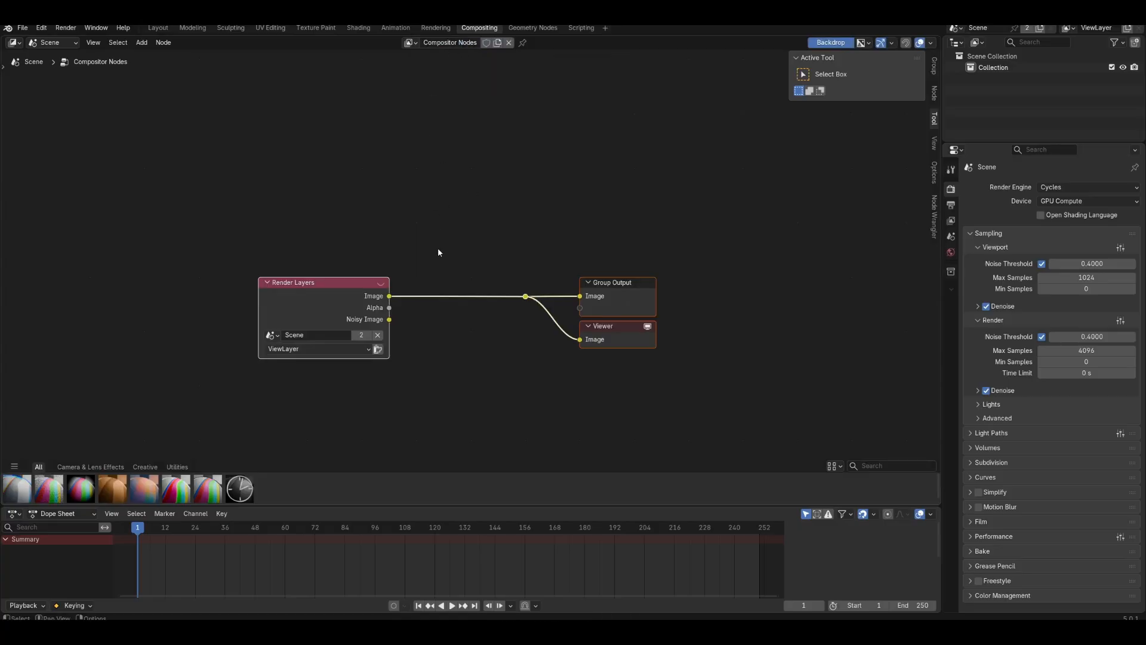
pyautogui.moveTo(379, 285); pyautogui.dragTo(339, 287)
pyautogui.click(490, 255)
pyautogui.moveTo(452, 250); pyautogui.dragTo(593, 257, button='middle')
# Insert a Bloom Glare node after the Render Layers image output and change its quality.
pyautogui.moveTo(454, 281); pyautogui.dragTo(463, 260)
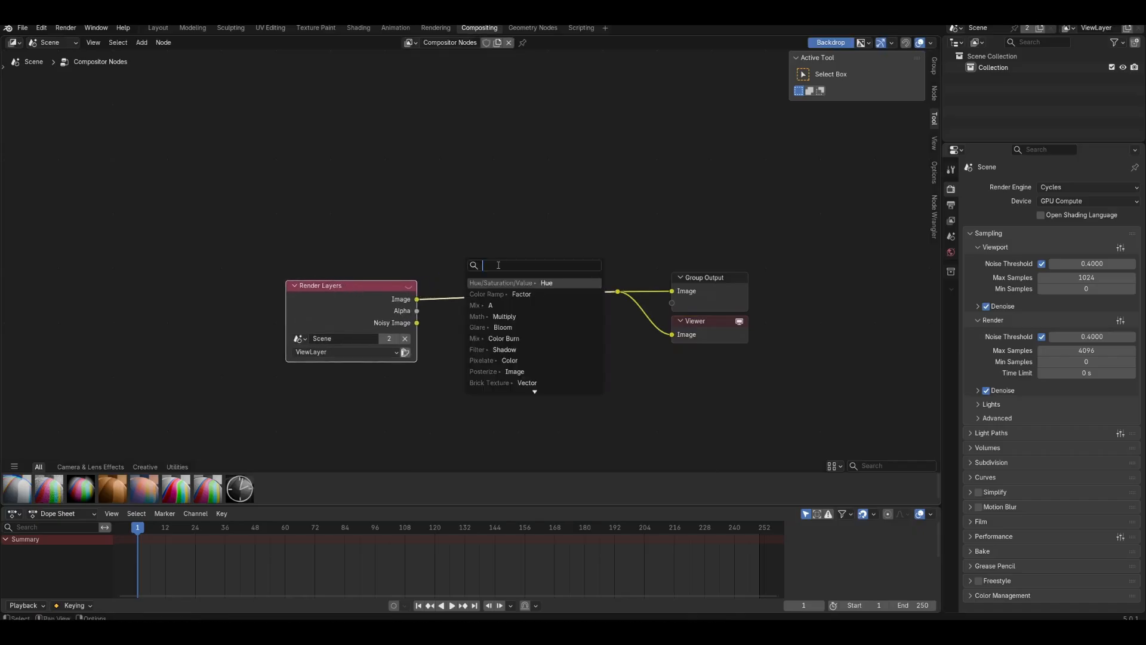
pyautogui.click(514, 326)
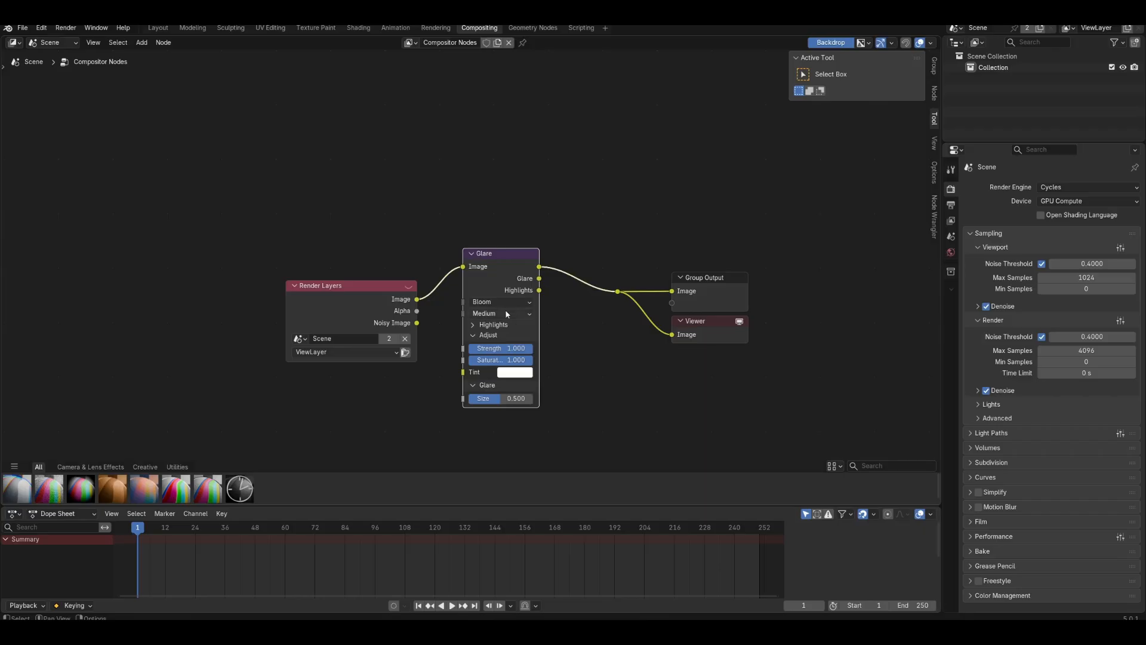
pyautogui.click(507, 314)
pyautogui.click(489, 344)
# Return to the Shading workspace and set the viewport's compositor display to Always.
pyautogui.click(354, 28)
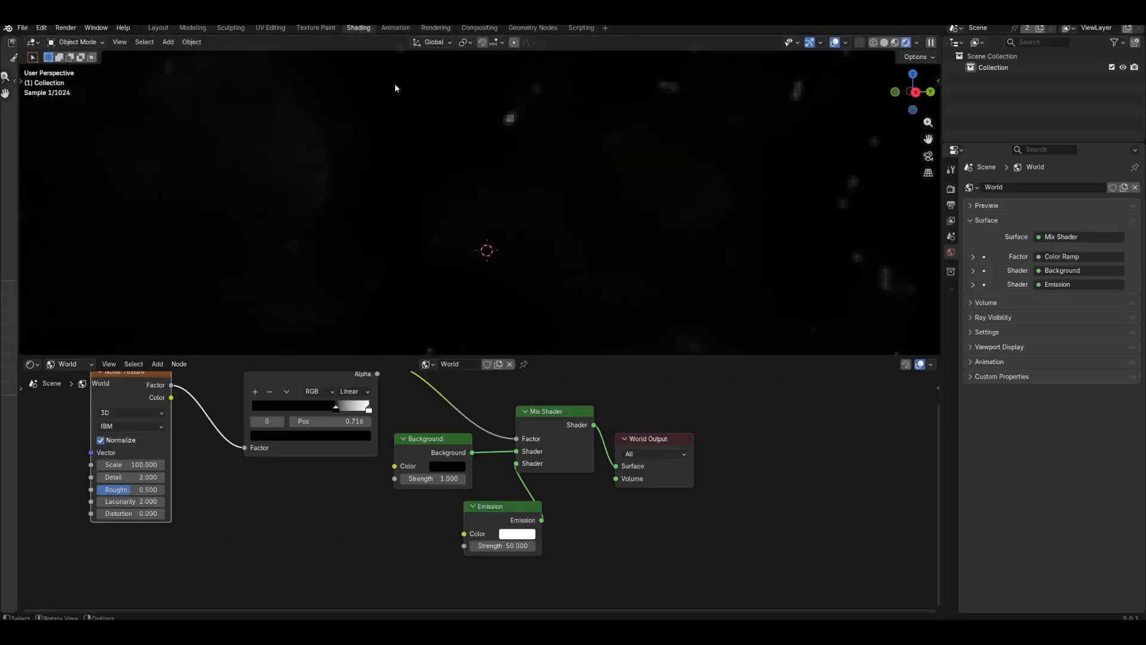
pyautogui.click(918, 43)
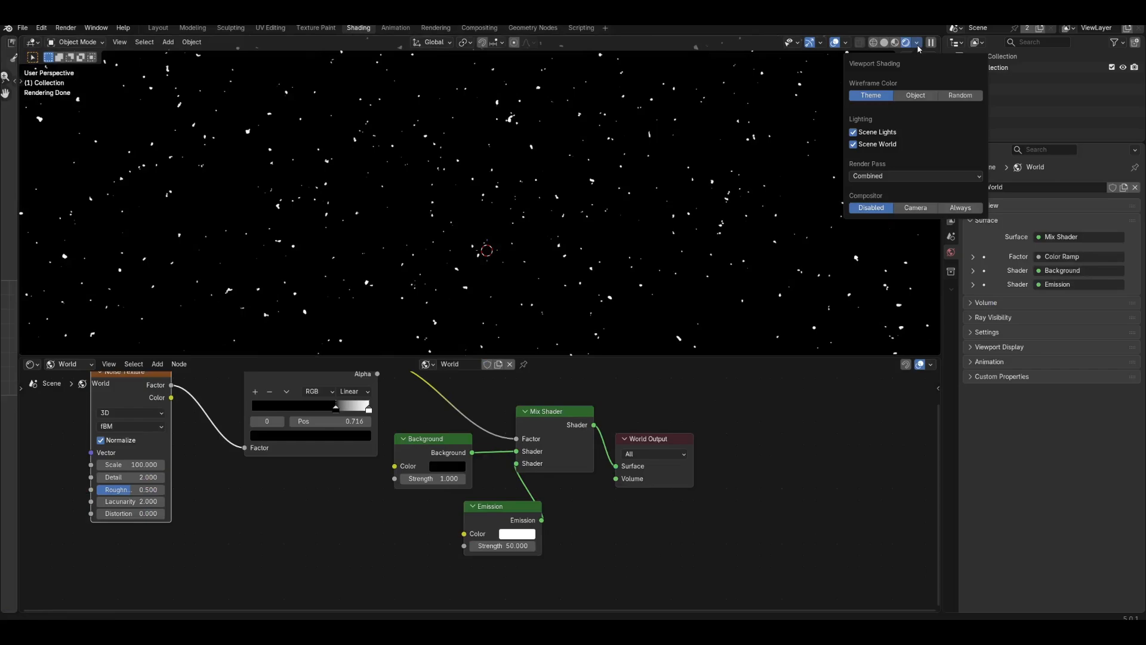
pyautogui.click(961, 208)
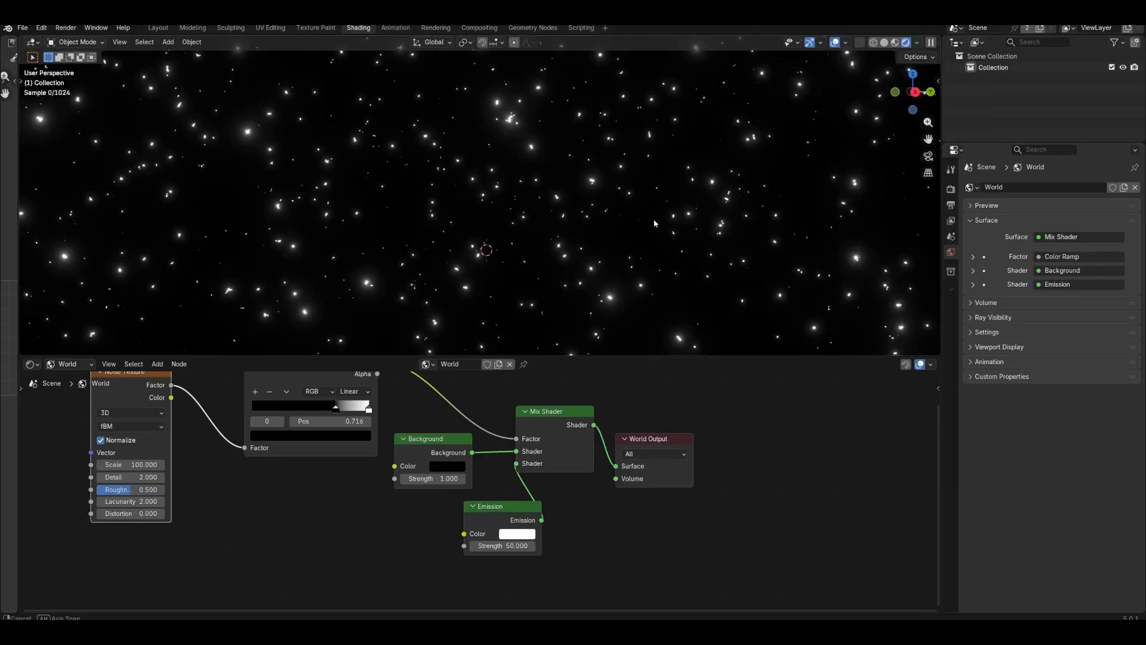
pyautogui.moveTo(621, 192); pyautogui.dragTo(646, 216, button='middle')
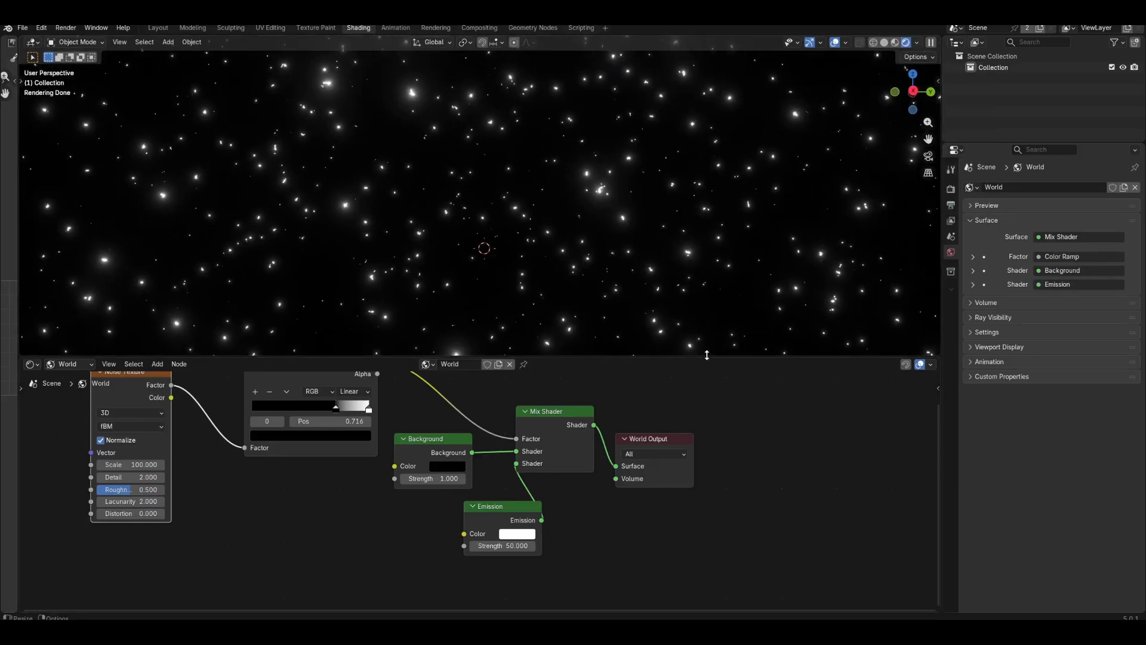
# Enlarge the 3D viewport slightly over the shader editor and bring the whole World node chain into view.
pyautogui.moveTo(705, 357); pyautogui.dragTo(706, 386)
pyautogui.moveTo(604, 281); pyautogui.dragTo(536, 285, button='middle')
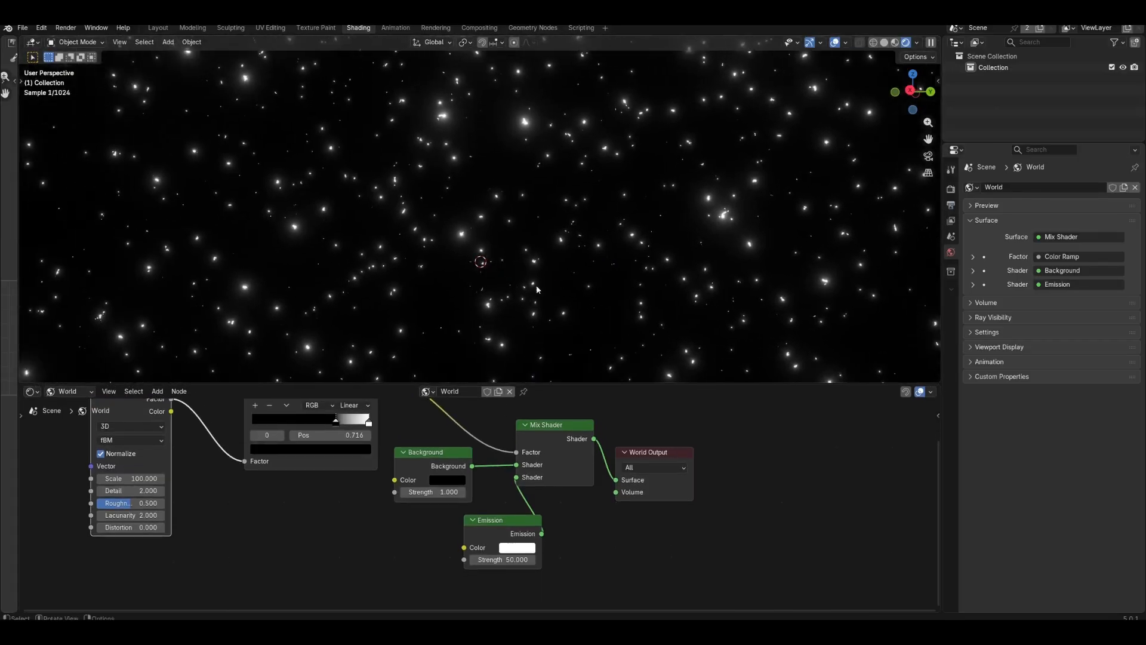
pyautogui.moveTo(488, 313); pyautogui.dragTo(520, 310, button='middle')
pyautogui.moveTo(415, 497); pyautogui.dragTo(567, 545, button='middle')
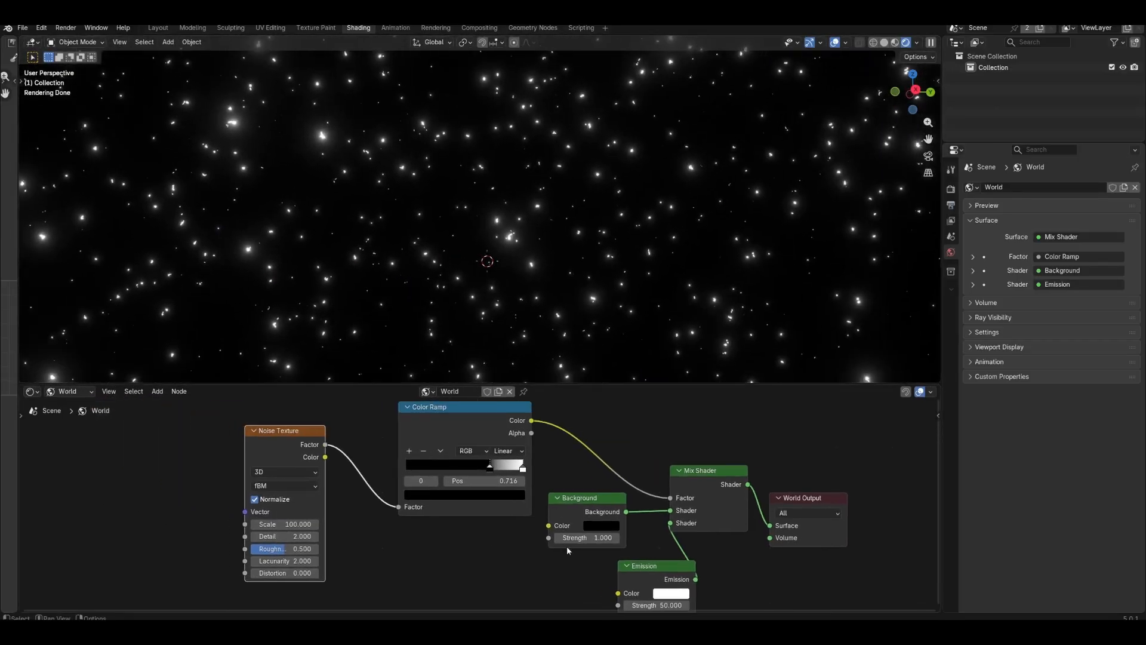
# Set the Emission node's strength to 25 in the World shader.
pyautogui.scroll(-2, 568, 562)
pyautogui.moveTo(746, 556); pyautogui.dragTo(634, 523, button='middle')
pyautogui.scroll(2, 649, 533)
pyautogui.scroll(2, 649, 533)
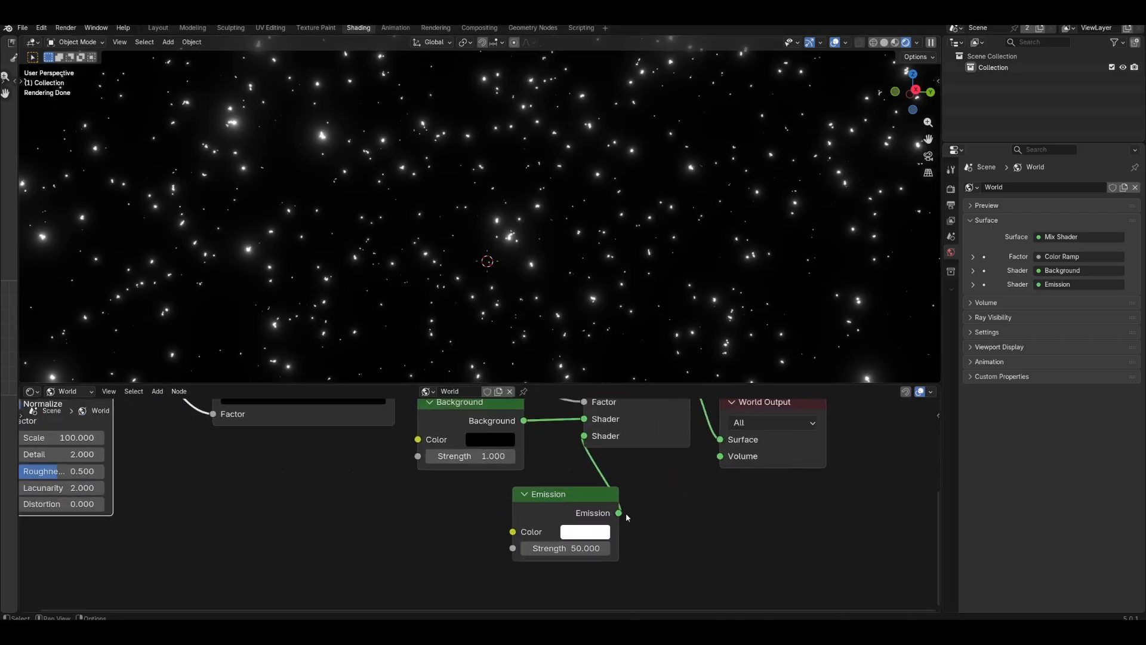
pyautogui.doubleClick(590, 548)
pyautogui.write('25')
pyautogui.press('Return')
pyautogui.moveTo(680, 211); pyautogui.dragTo(557, 230, button='middle')
pyautogui.scroll(-3, 637, 533)
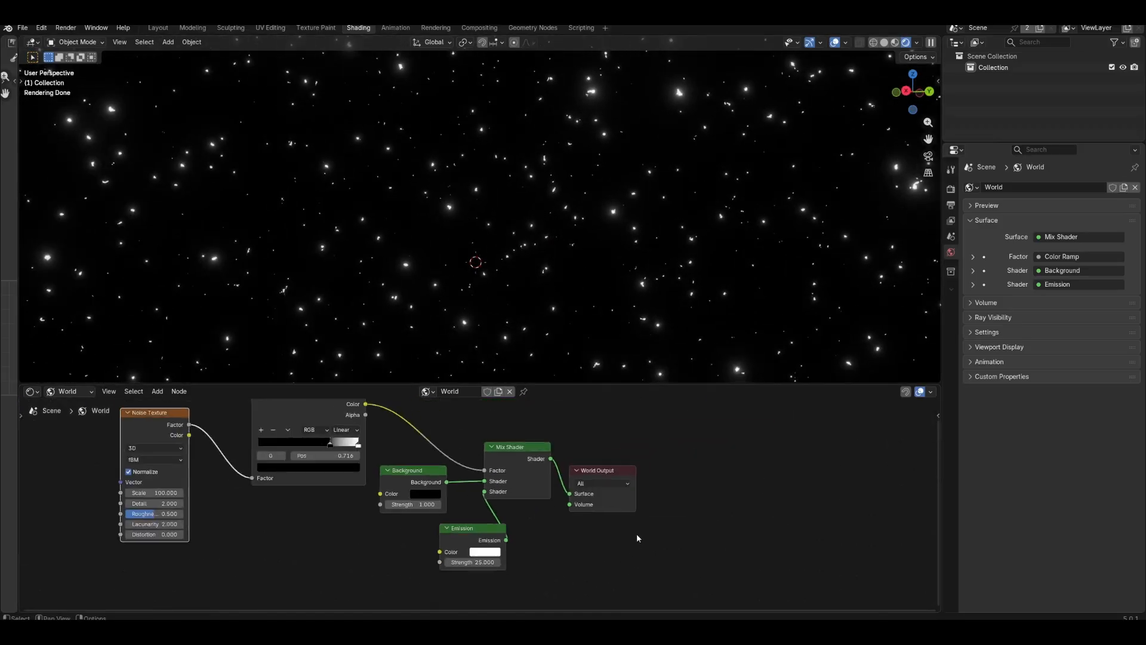
# Move World Output away from the Mix Shader and insert a duplicate Mix Shader into the link between them.
pyautogui.moveTo(454, 470); pyautogui.dragTo(659, 486)
pyautogui.scroll(1, 659, 486)
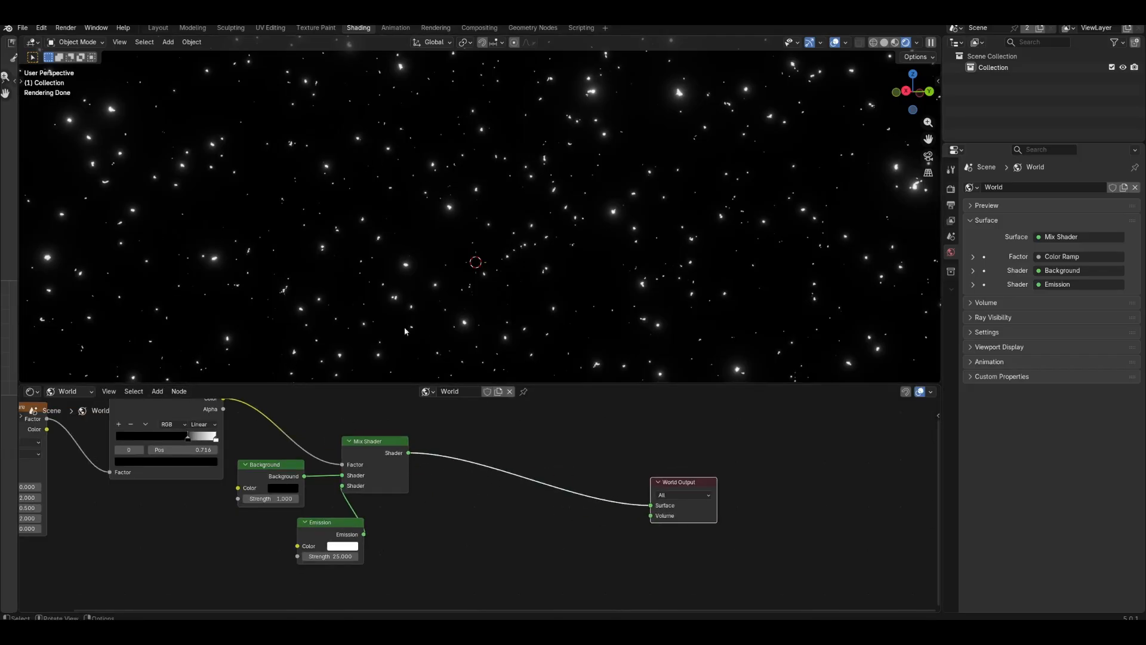
pyautogui.moveTo(394, 473); pyautogui.dragTo(428, 460, button='middle')
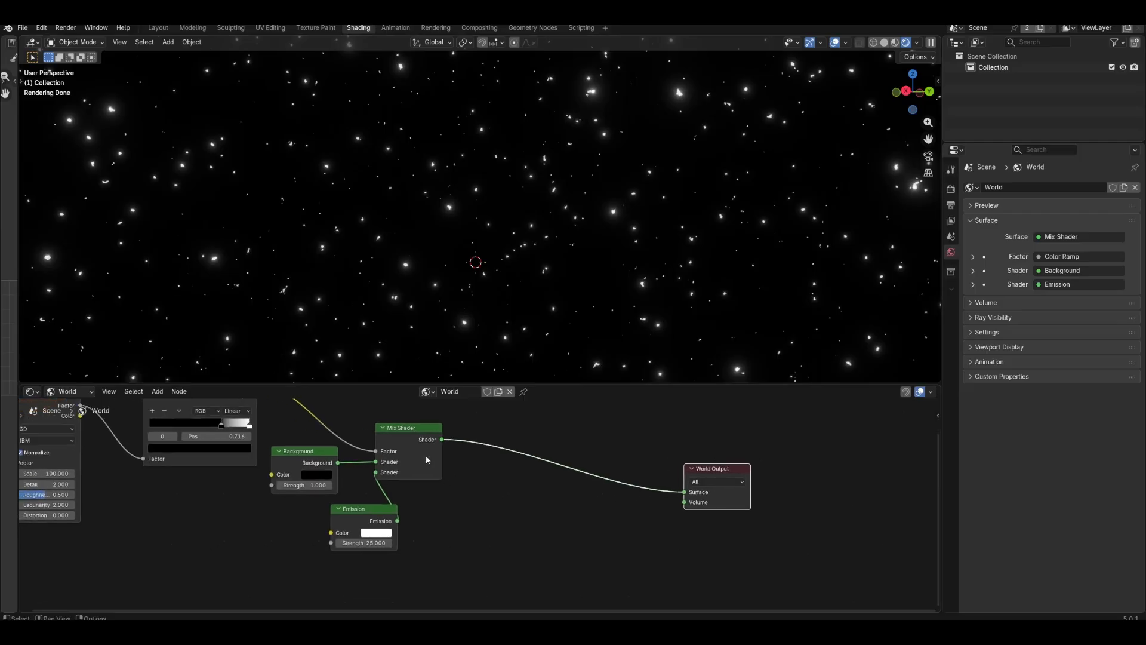
pyautogui.click(405, 430)
pyautogui.hotkey('shift', 'd')
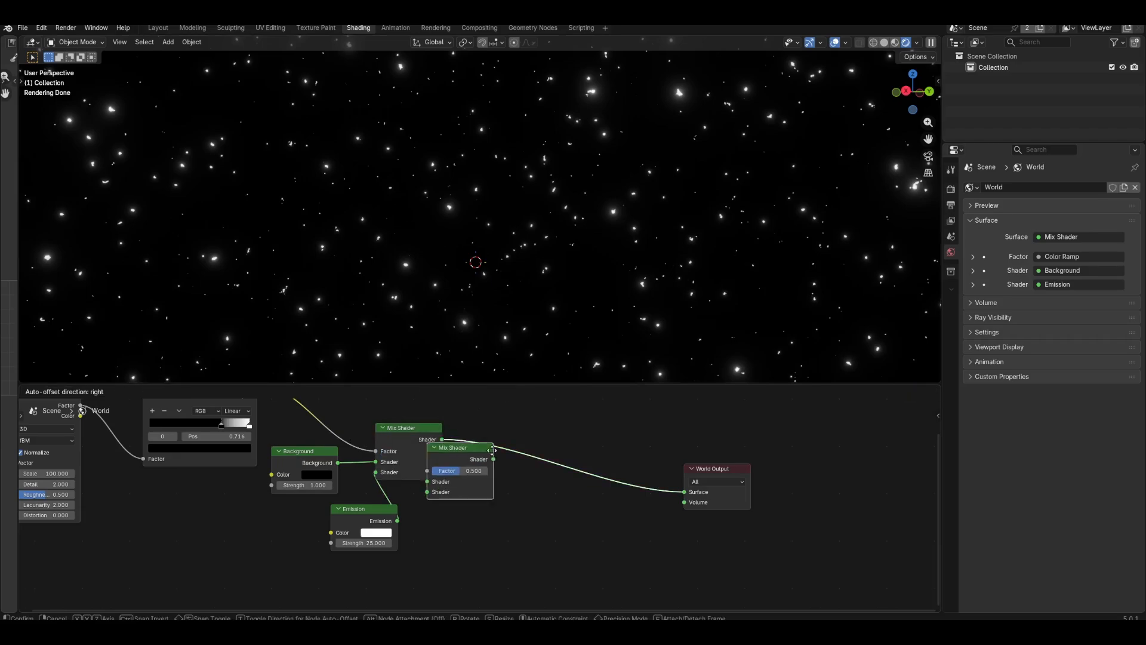
pyautogui.click(509, 439)
# Duplicate the Emission node, connect it to the second Mix Shader's free Shader input and color it yellow.
pyautogui.moveTo(402, 541); pyautogui.dragTo(421, 539, button='middle')
pyautogui.click(369, 510)
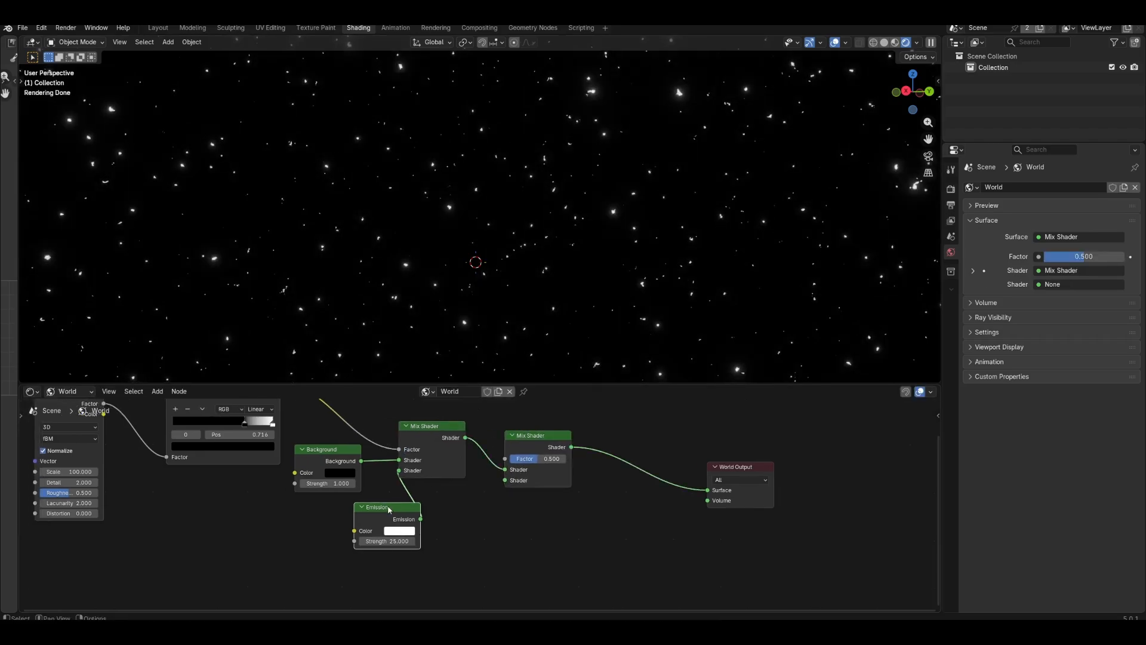
pyautogui.hotkey('shift', 'd')
pyautogui.click(507, 534)
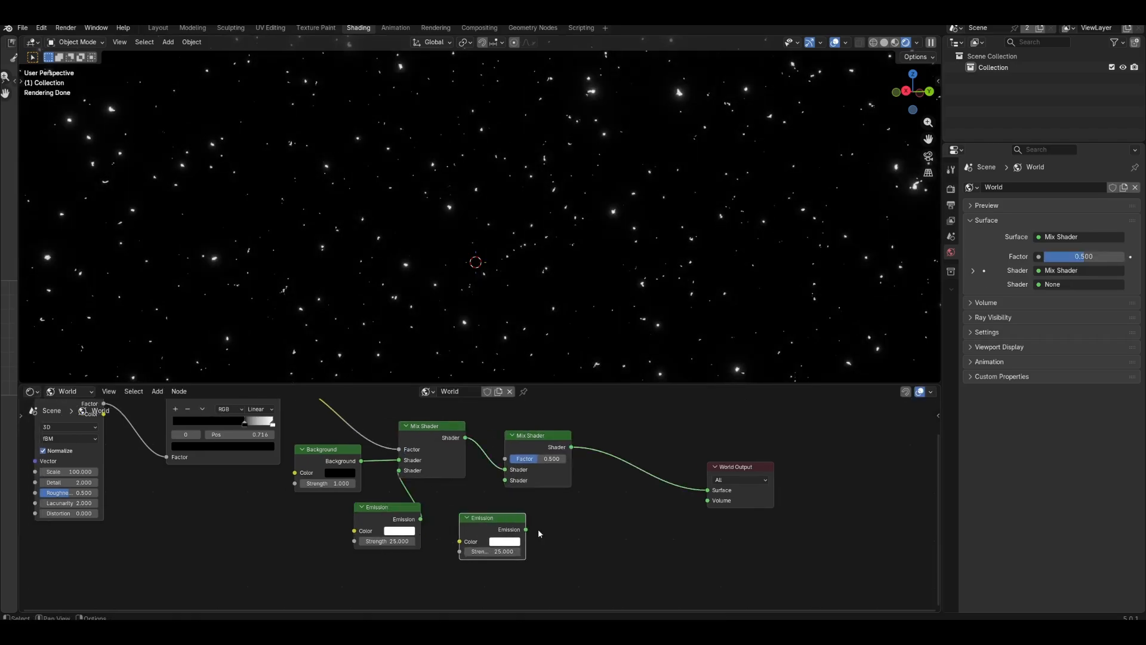
pyautogui.moveTo(525, 529); pyautogui.dragTo(505, 480)
pyautogui.click(513, 543)
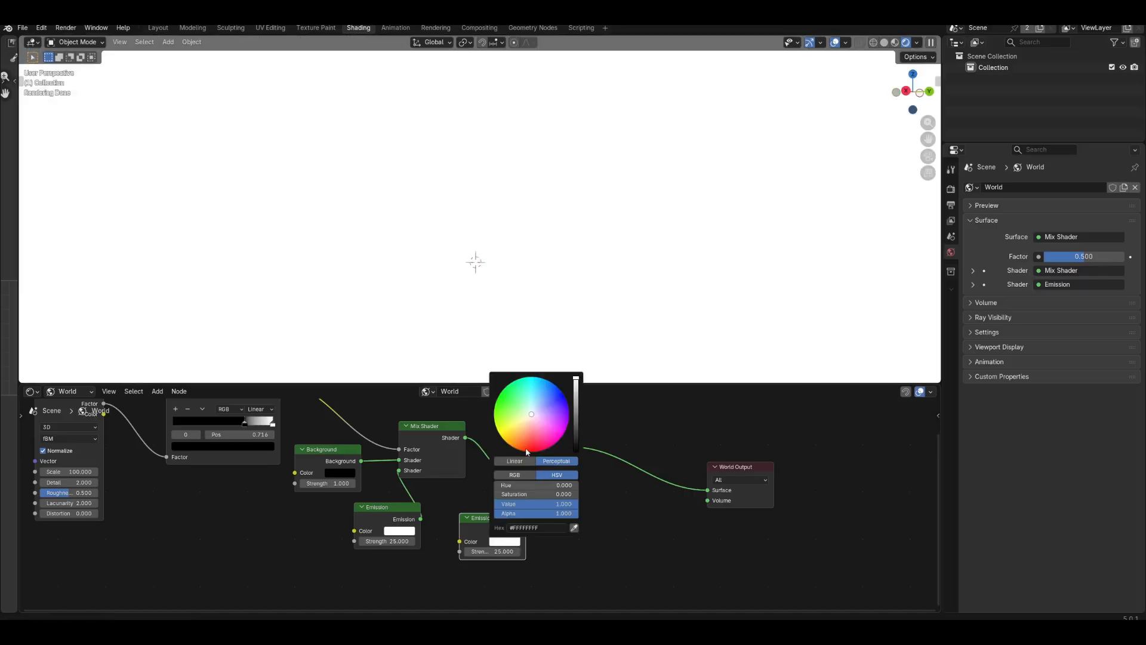
pyautogui.moveTo(525, 425); pyautogui.dragTo(513, 430)
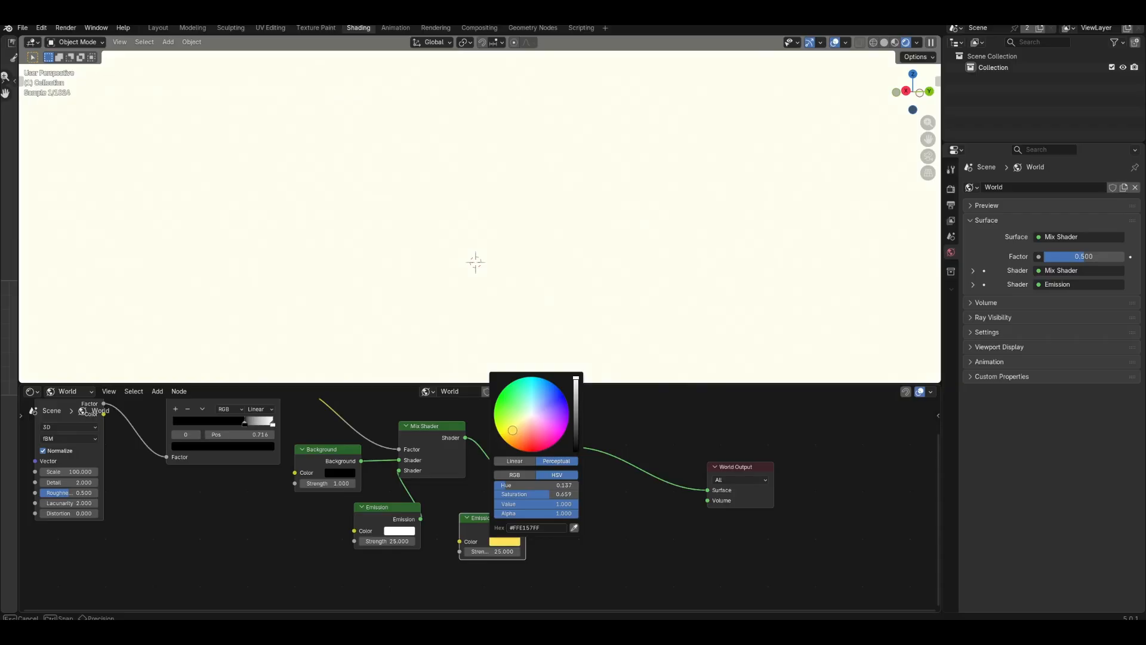
# Duplicate the Noise Texture and Color Ramp pair and connect the copied ramp's Color to the second Mix Shader's Factor.
pyautogui.moveTo(470, 524); pyautogui.dragTo(545, 606, button='middle')
pyautogui.click(325, 476)
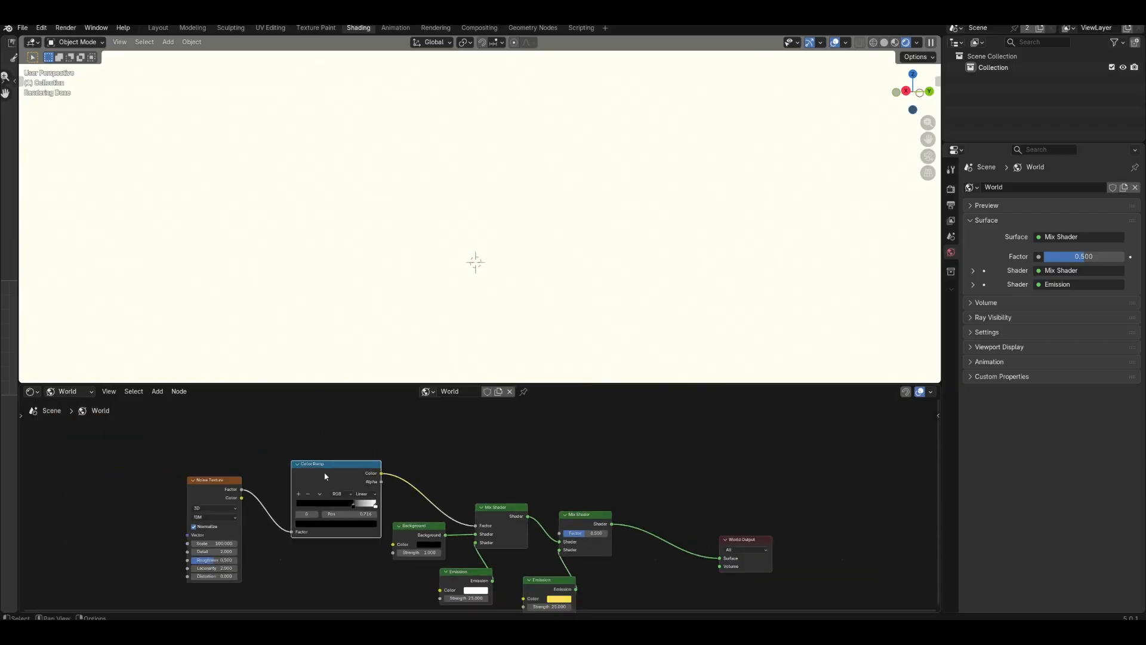
pyautogui.keyDown('shift'); pyautogui.click(207, 493); pyautogui.keyUp('shift')
pyautogui.hotkey('shift', 'd')
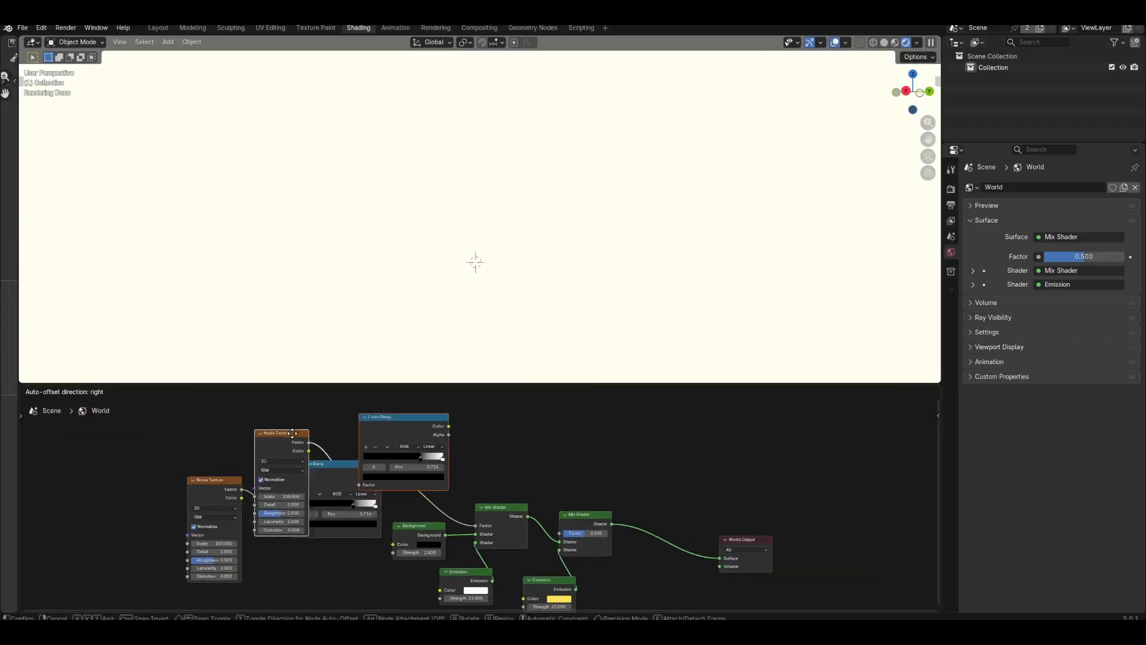
pyautogui.click(583, 425)
pyautogui.moveTo(575, 419); pyautogui.dragTo(633, 545)
pyautogui.click(633, 545)
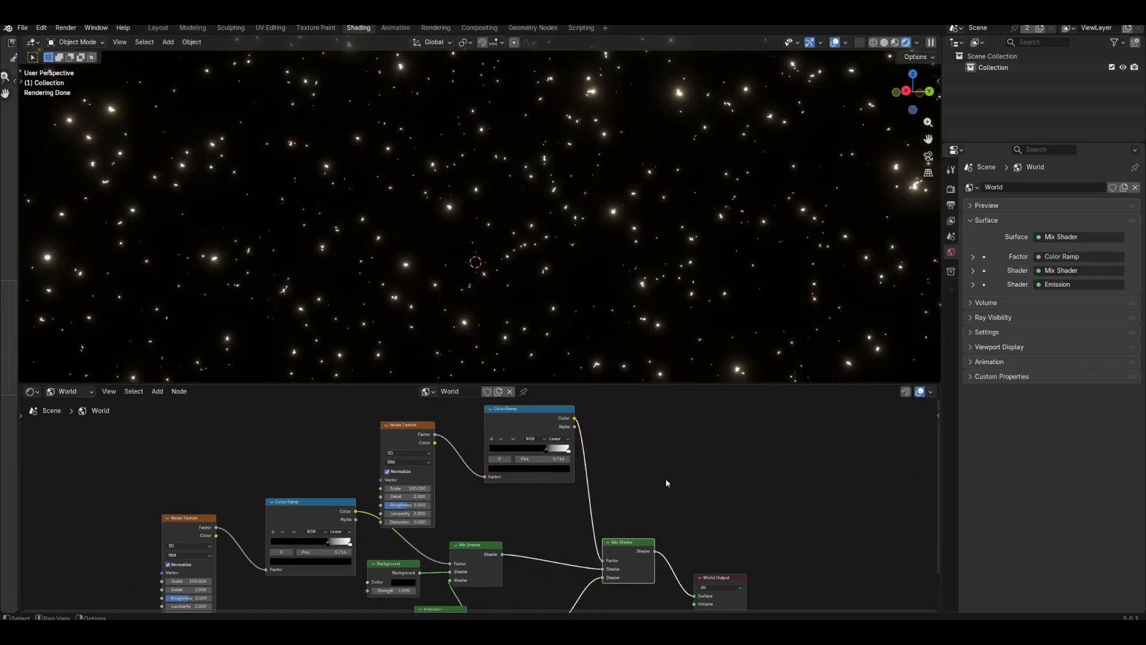
# Set the copied Noise Texture's scale to 100.8 and narrow its Color Ramp, with the white stop at 0.873.
pyautogui.scroll(3, 666, 478)
pyautogui.moveTo(379, 498); pyautogui.dragTo(394, 497)
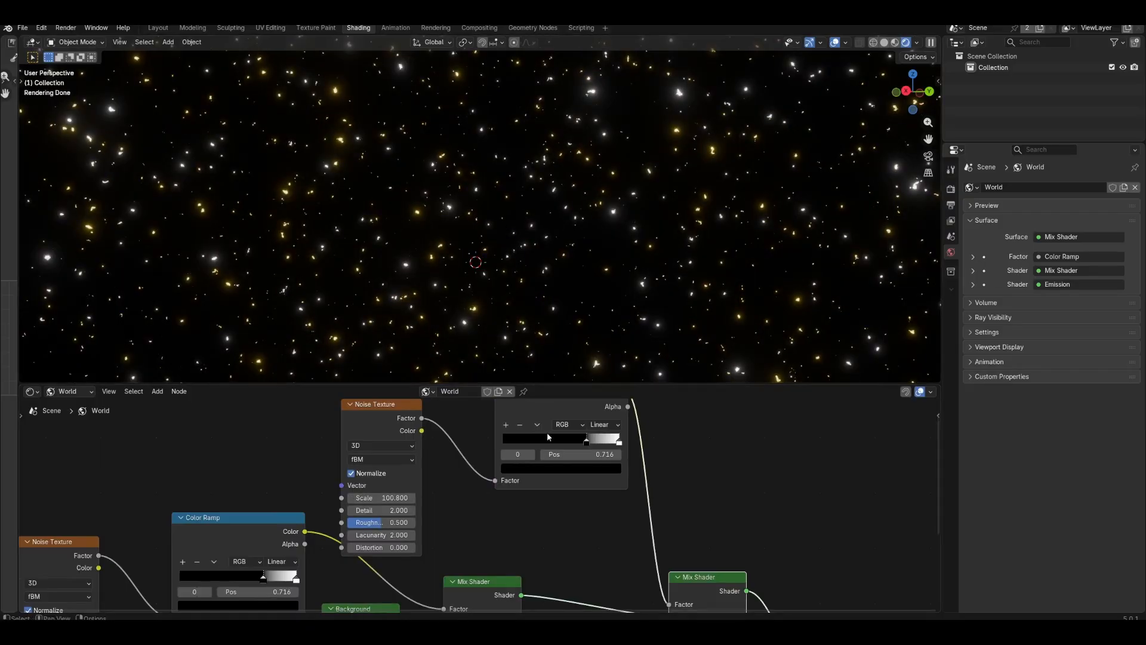
pyautogui.moveTo(586, 443); pyautogui.dragTo(617, 441)
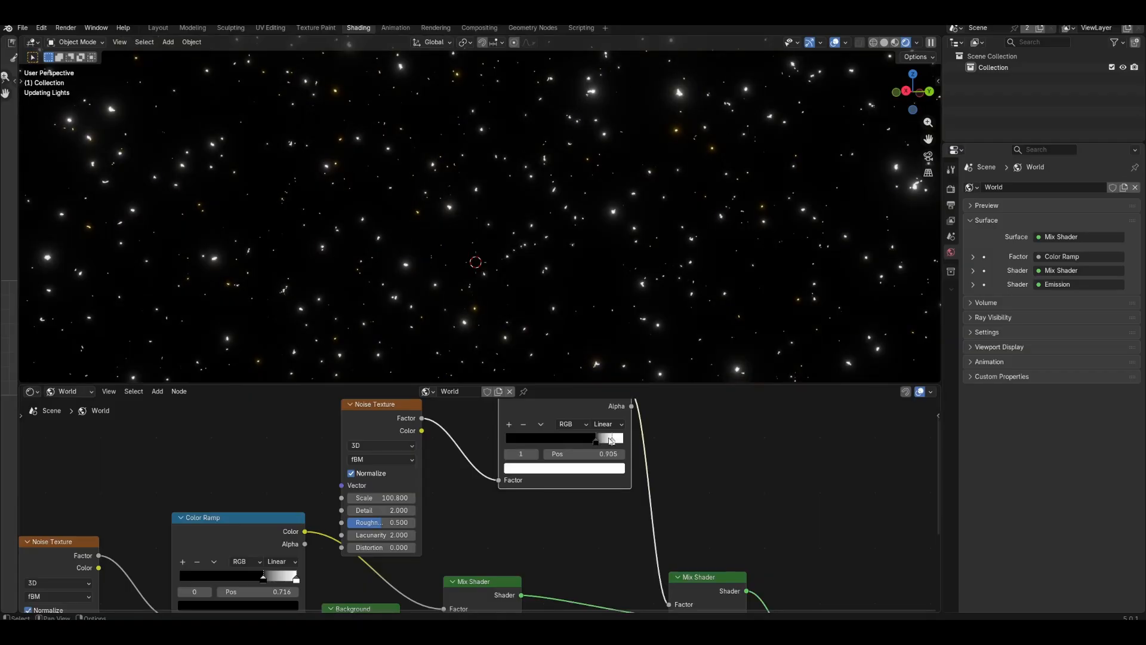
pyautogui.moveTo(576, 268); pyautogui.dragTo(473, 242, button='middle')
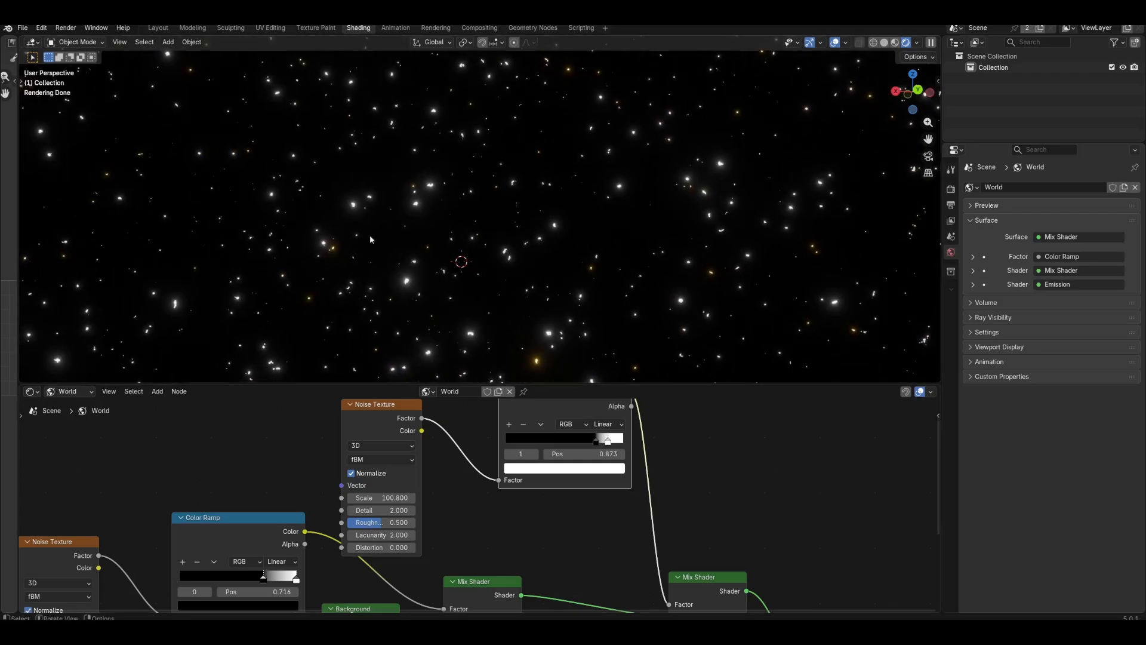
# Move the World Output node farther from the second Mix Shader to free space between them.
pyautogui.moveTo(770, 607); pyautogui.dragTo(609, 499, button='middle')
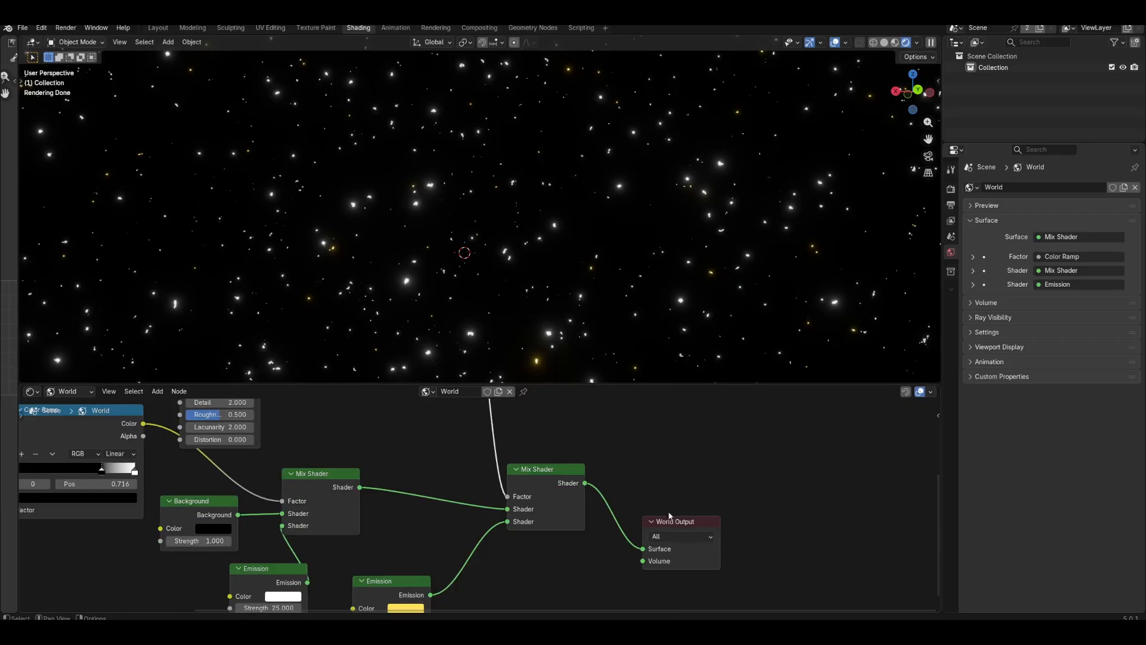
pyautogui.moveTo(670, 514); pyautogui.dragTo(826, 477)
pyautogui.scroll(1, 476, 499)
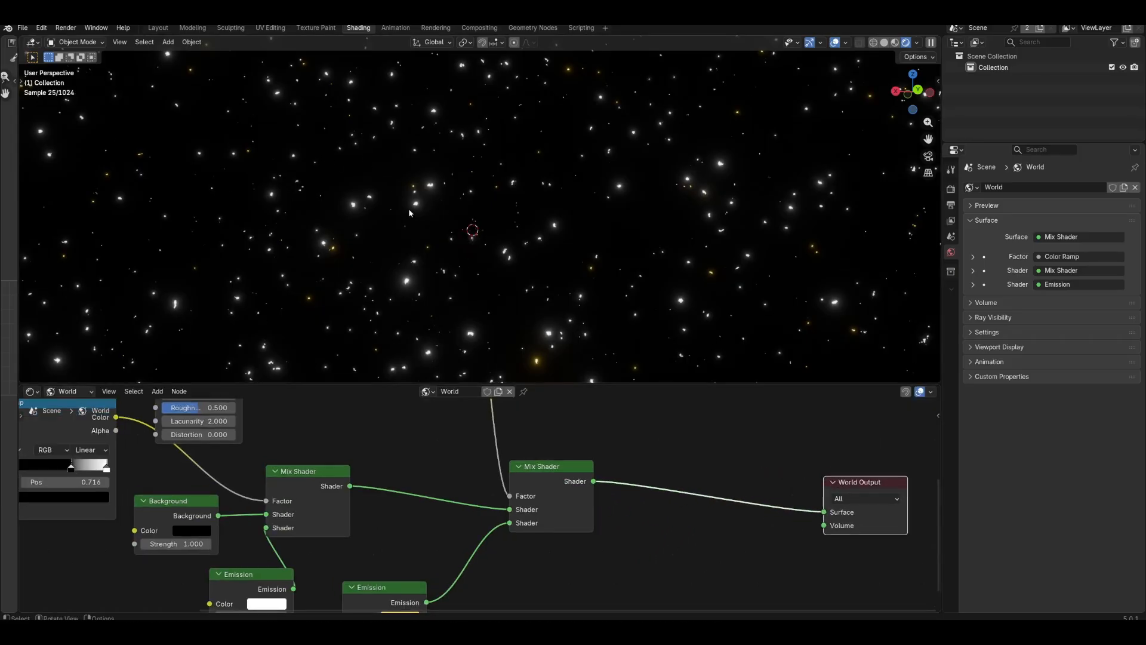
# Examine the mix of white and yellow stars in the viewport from different angles.
pyautogui.moveTo(563, 265); pyautogui.dragTo(538, 273, button='middle')
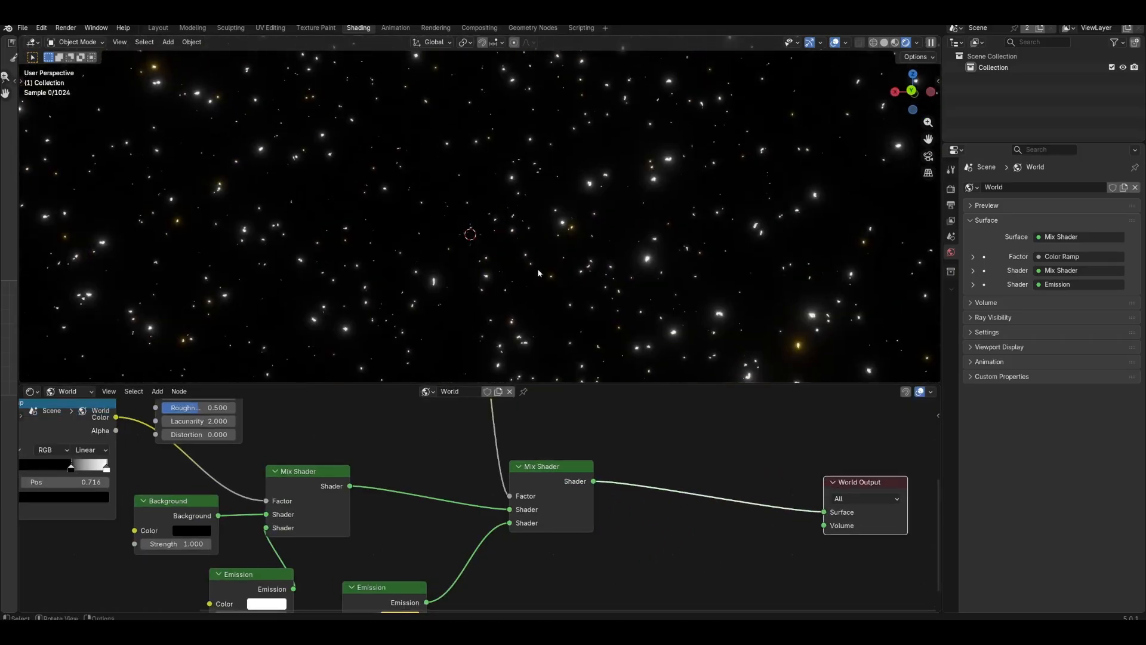
pyautogui.moveTo(673, 479); pyautogui.dragTo(501, 462, button='middle')
pyautogui.scroll(-2, 505, 434)
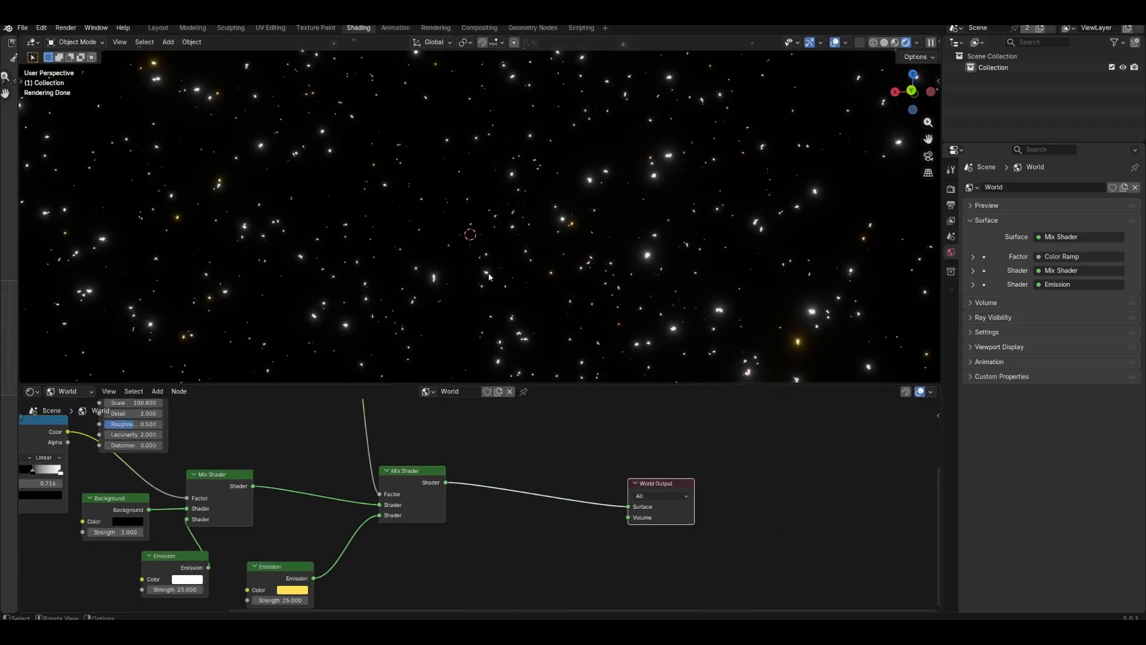
pyautogui.moveTo(489, 276); pyautogui.dragTo(540, 275, button='middle')
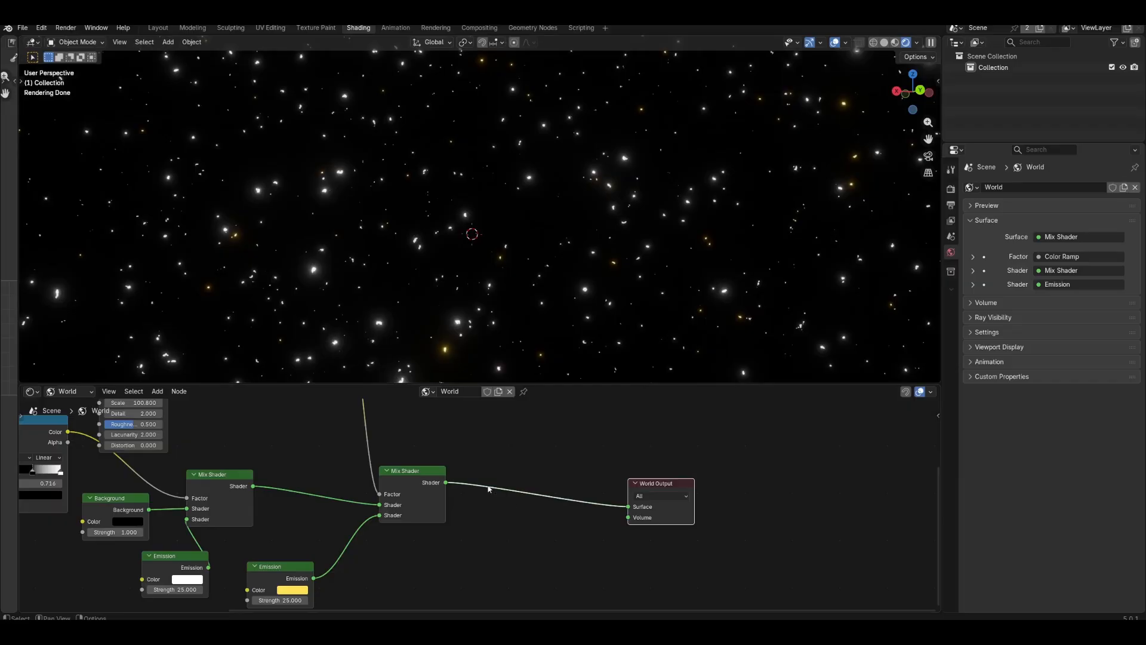
pyautogui.moveTo(526, 459); pyautogui.dragTo(478, 459, button='middle')
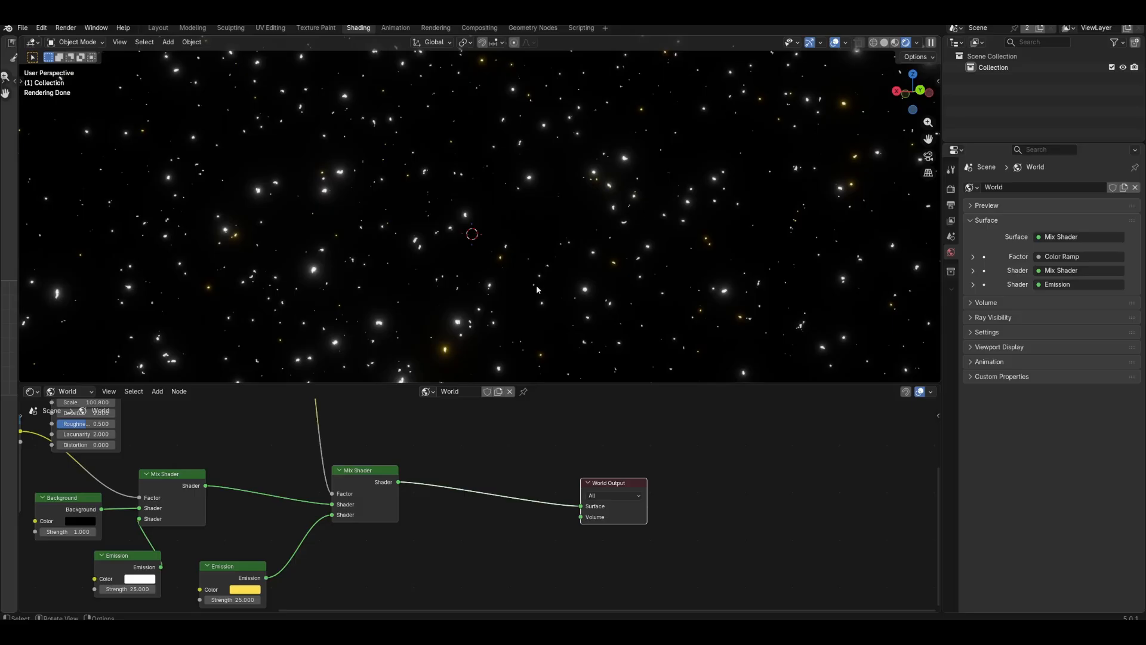
pyautogui.moveTo(546, 443); pyautogui.dragTo(534, 429, button='middle')
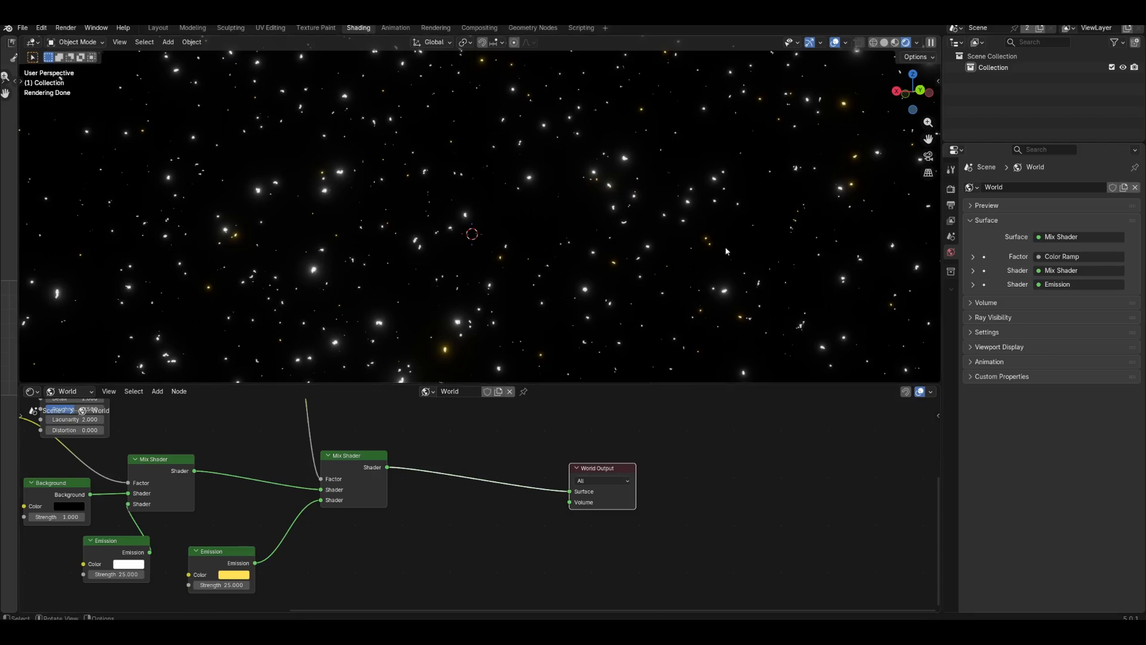
pyautogui.moveTo(431, 504); pyautogui.dragTo(421, 494, button='middle')
# Try a duplicate Mix Shader between the second Mix Shader and World Output, and delete it again.
pyautogui.click(332, 448)
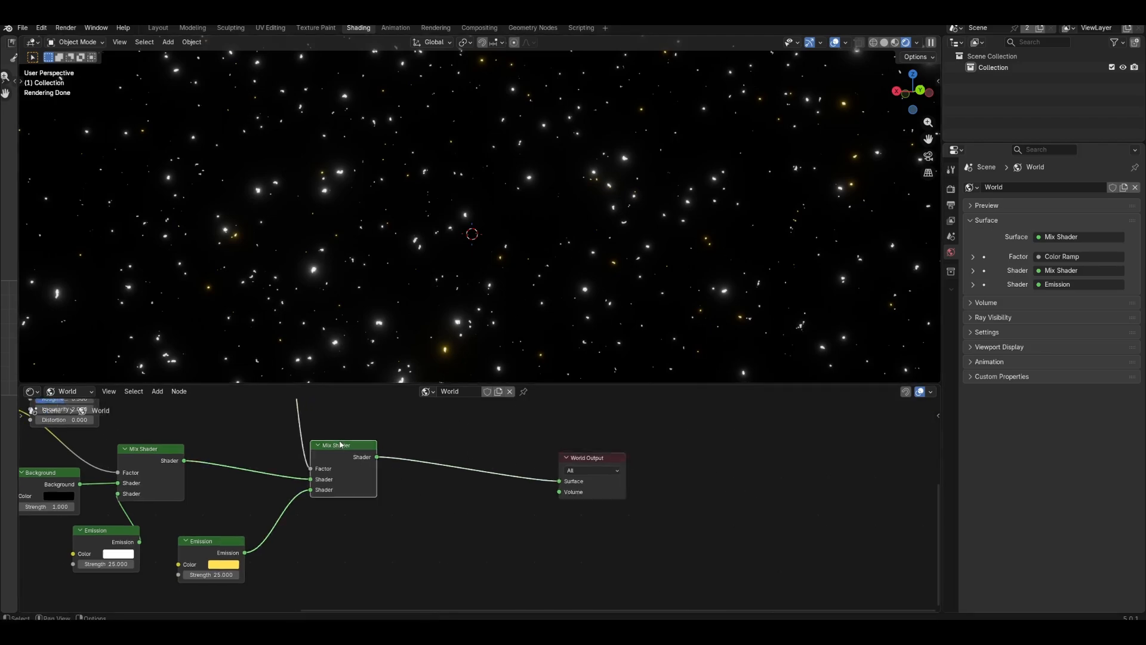
pyautogui.moveTo(341, 445); pyautogui.dragTo(412, 397)
pyautogui.press('Escape')
pyautogui.moveTo(358, 445); pyautogui.dragTo(537, 476, button='middle')
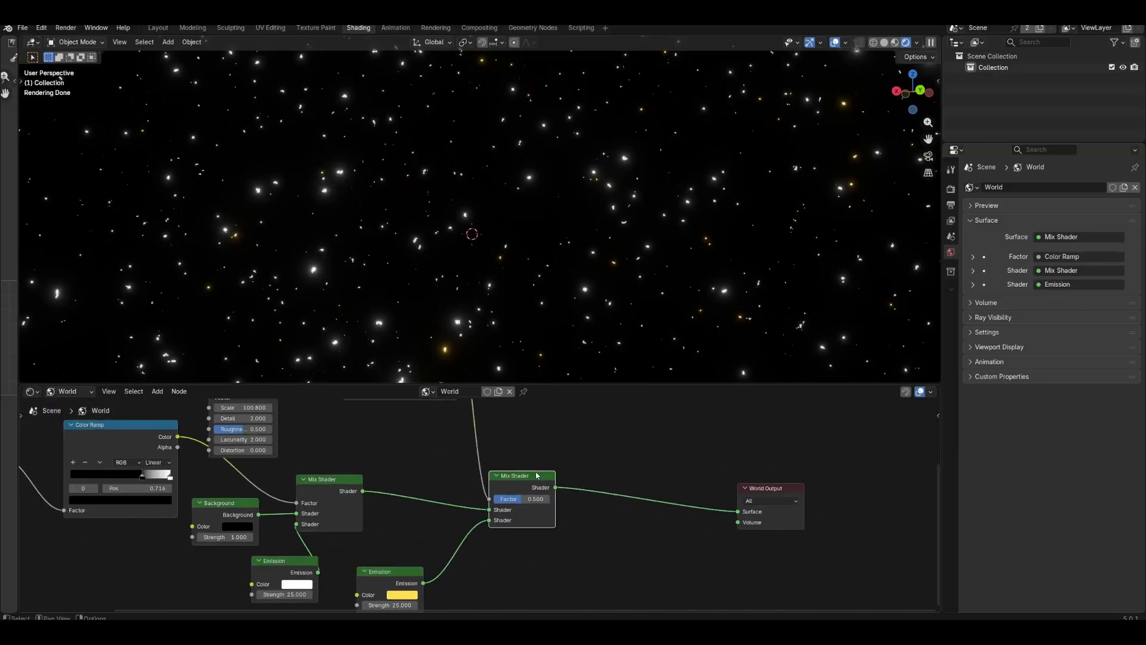
pyautogui.hotkey('shift', 'd')
pyautogui.click(609, 452)
pyautogui.rightClick(609, 452)
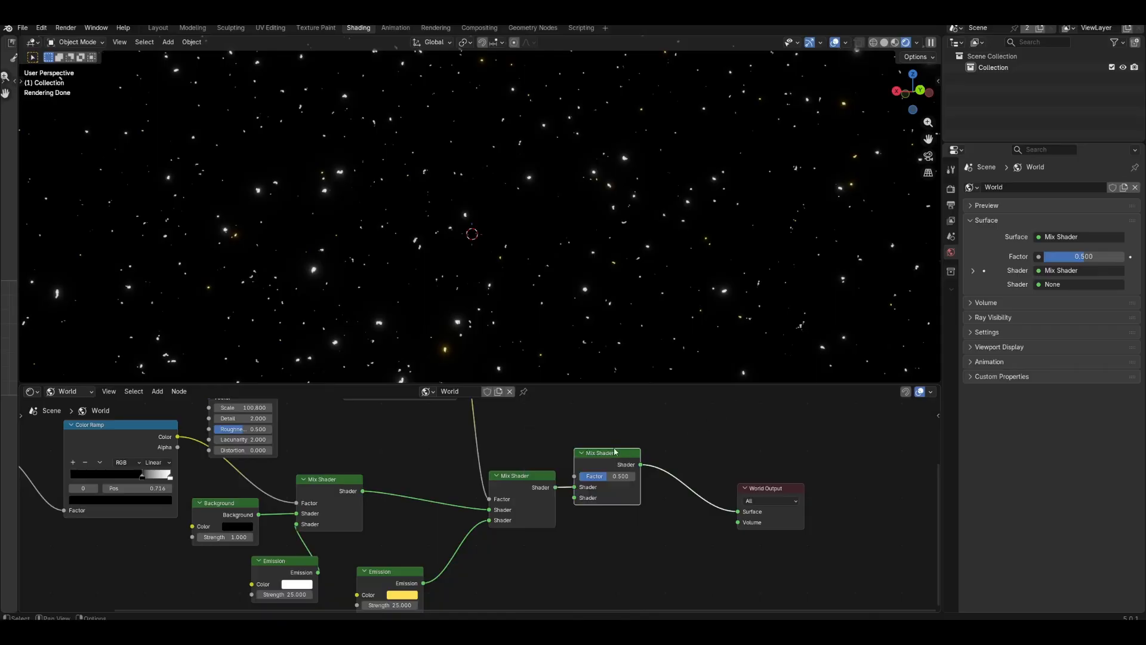
pyautogui.rightClick(608, 453)
pyautogui.click(615, 485)
# Reconnect the second Mix Shader's output to the World Output's Surface input.
pyautogui.moveTo(408, 515); pyautogui.dragTo(584, 474, button='middle')
pyautogui.moveTo(740, 456); pyautogui.dragTo(913, 476)
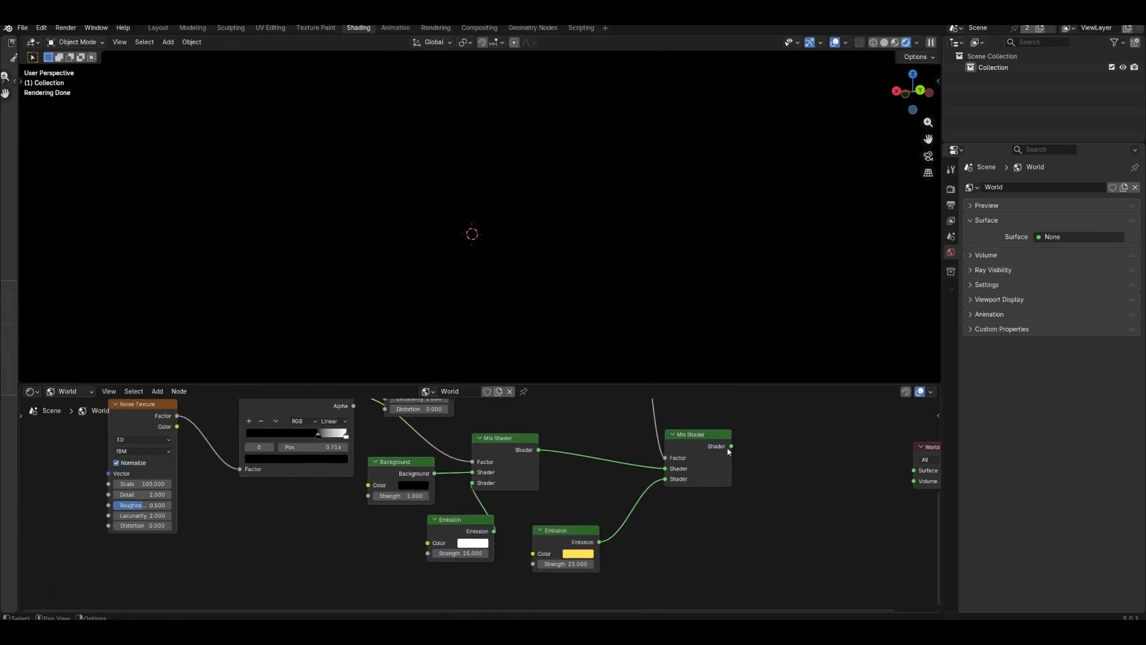
pyautogui.press('f')
# Move the first Noise Texture and Color Ramp upward and shift the Background node away to make room before it.
pyautogui.press('Home')
pyautogui.moveTo(383, 556); pyautogui.dragTo(477, 554, button='middle')
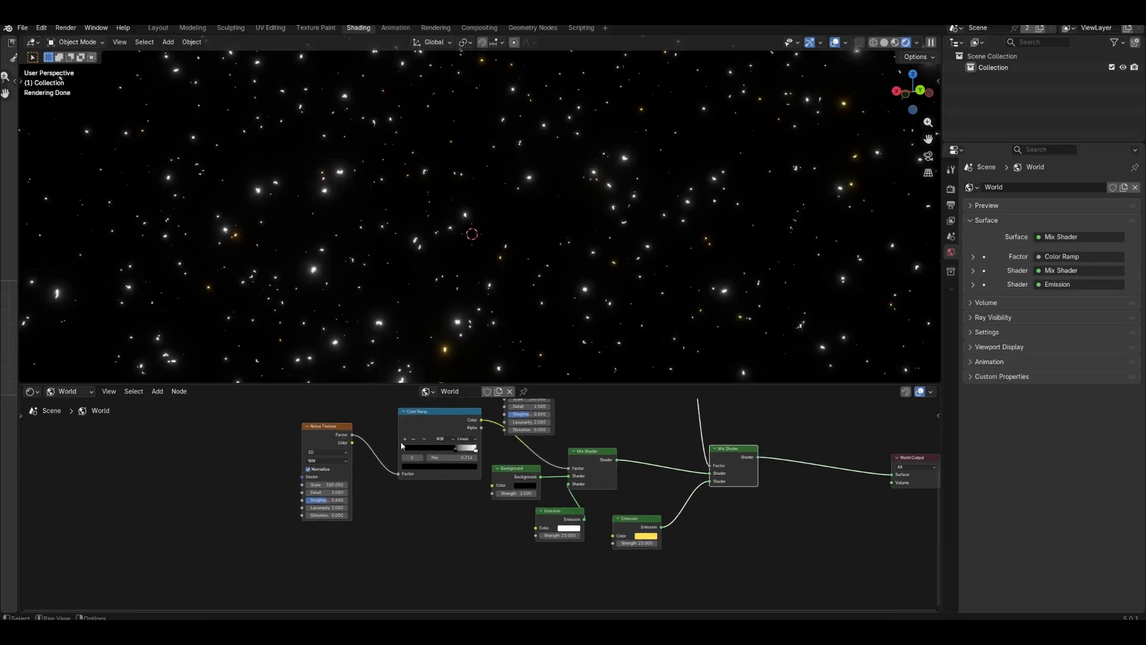
pyautogui.moveTo(324, 437); pyautogui.dragTo(313, 381)
pyautogui.moveTo(459, 420); pyautogui.dragTo(423, 407)
pyautogui.scroll(3, 529, 490)
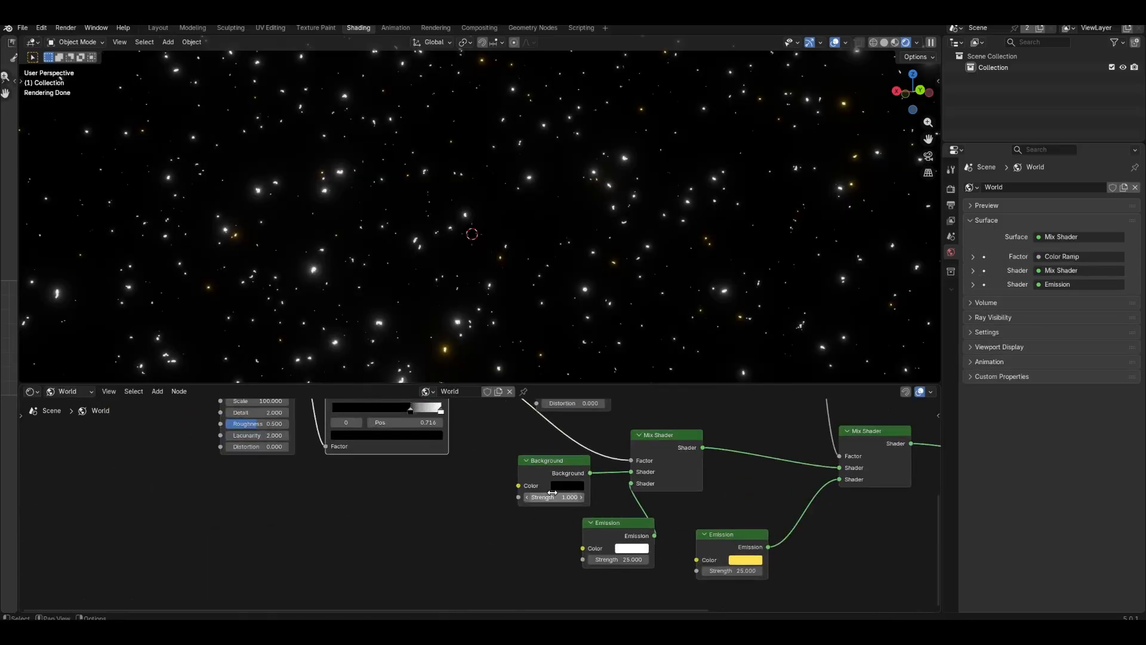
pyautogui.moveTo(557, 450); pyautogui.dragTo(518, 490)
# Add a new Color Ramp feeding the Background node's Color input.
pyautogui.moveTo(414, 522); pyautogui.dragTo(491, 506, button='middle')
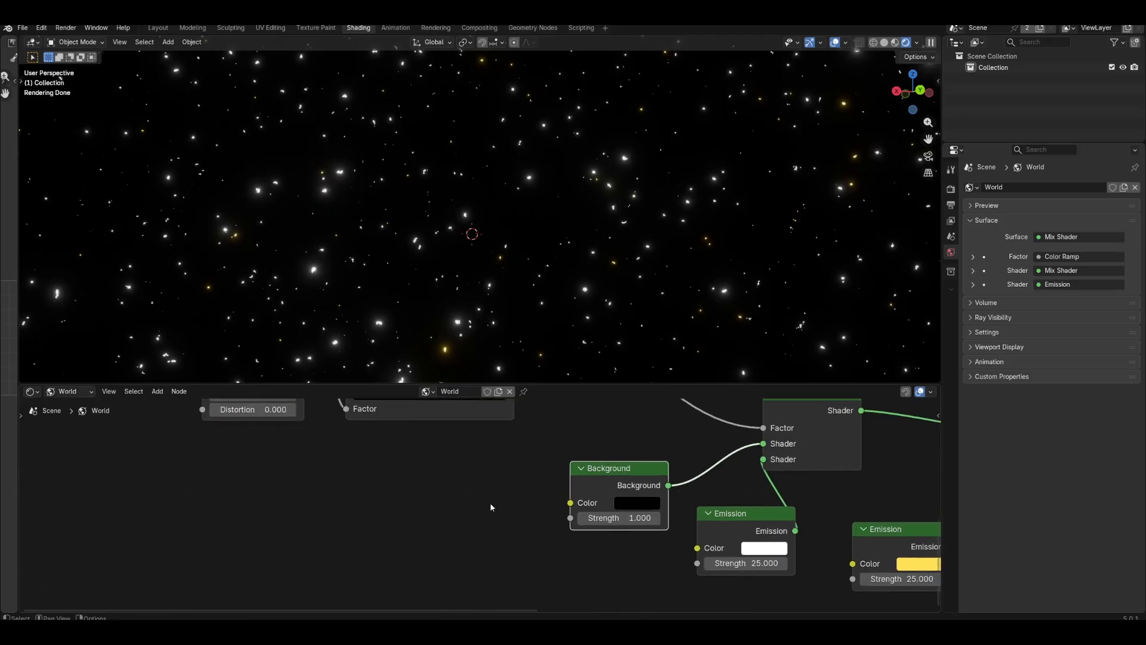
pyautogui.moveTo(570, 504); pyautogui.dragTo(512, 507)
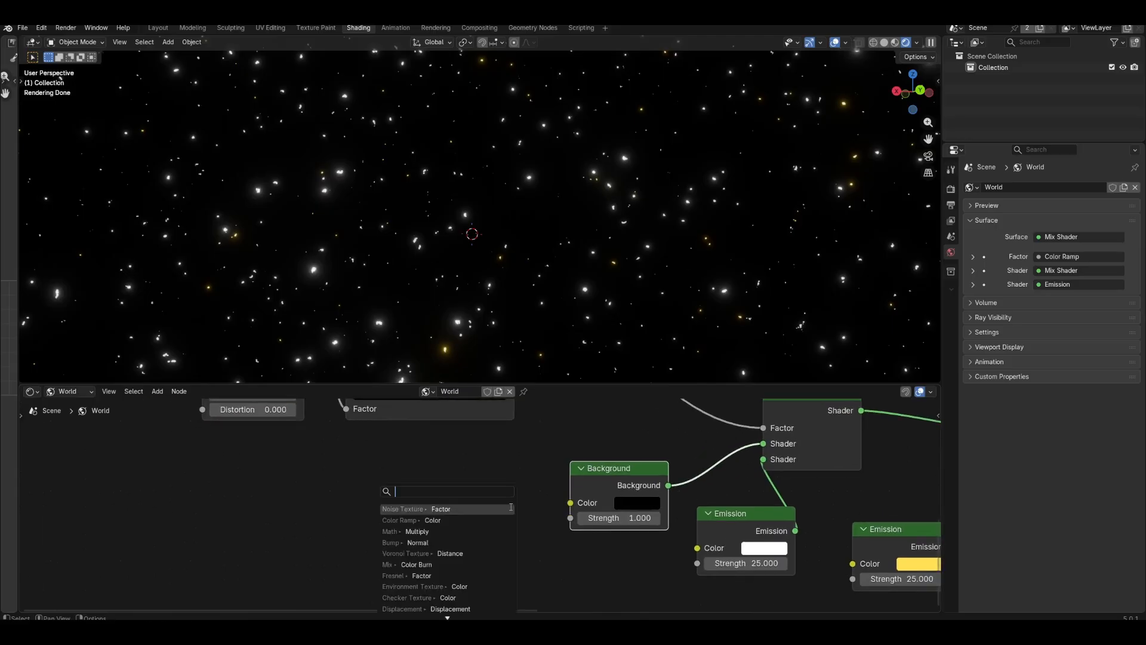
pyautogui.click(432, 520)
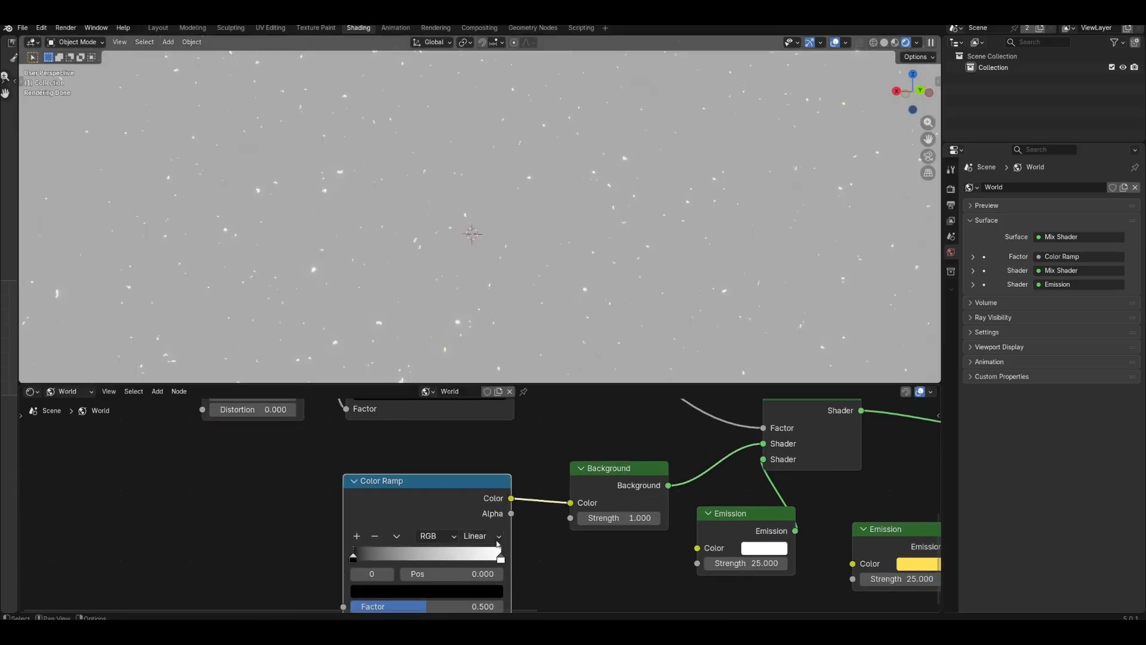
# Add a Noise Texture whose Factor output drives the new Color Ramp's Factor input.
pyautogui.moveTo(524, 555); pyautogui.dragTo(551, 526, button='middle')
pyautogui.scroll(4, 486, 517)
pyautogui.scroll(-3, 486, 517)
pyautogui.moveTo(343, 542); pyautogui.dragTo(445, 529, button='middle')
pyautogui.moveTo(465, 572); pyautogui.dragTo(342, 518)
pyautogui.write('n')
pyautogui.click(296, 509)
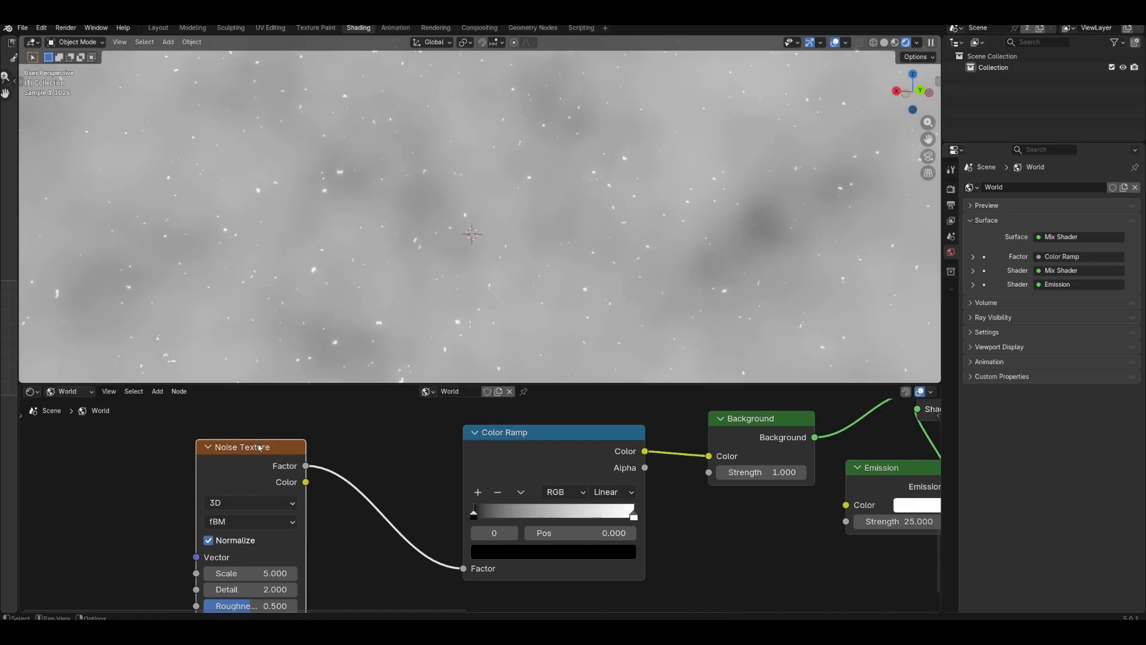
# Move the new Color Ramp's black stop to 0.371 and set its Noise Texture's detail to 15.
pyautogui.scroll(-2, 270, 452)
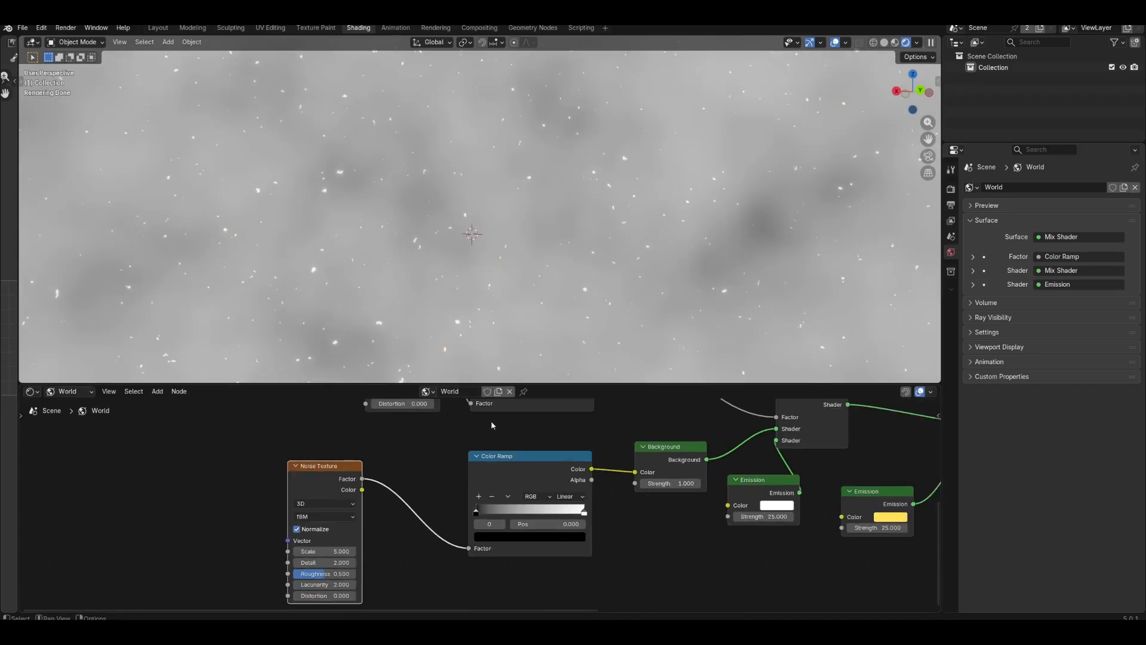
pyautogui.moveTo(477, 513); pyautogui.dragTo(516, 512)
pyautogui.moveTo(416, 572); pyautogui.dragTo(425, 555, button='middle')
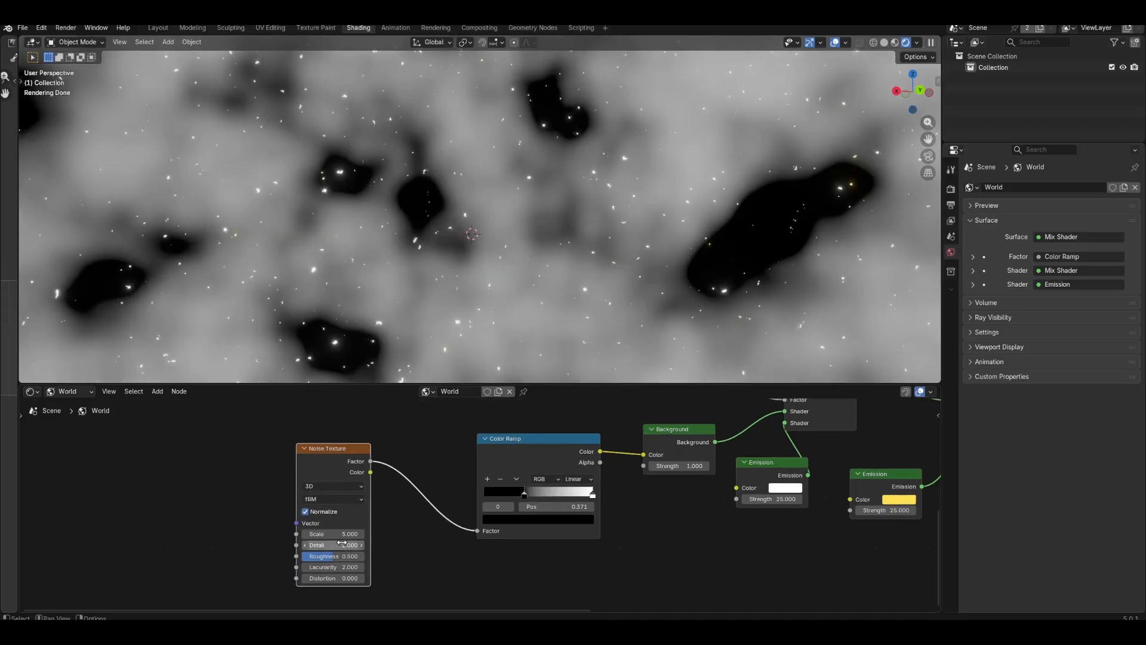
pyautogui.moveTo(336, 545); pyautogui.dragTo(343, 545)
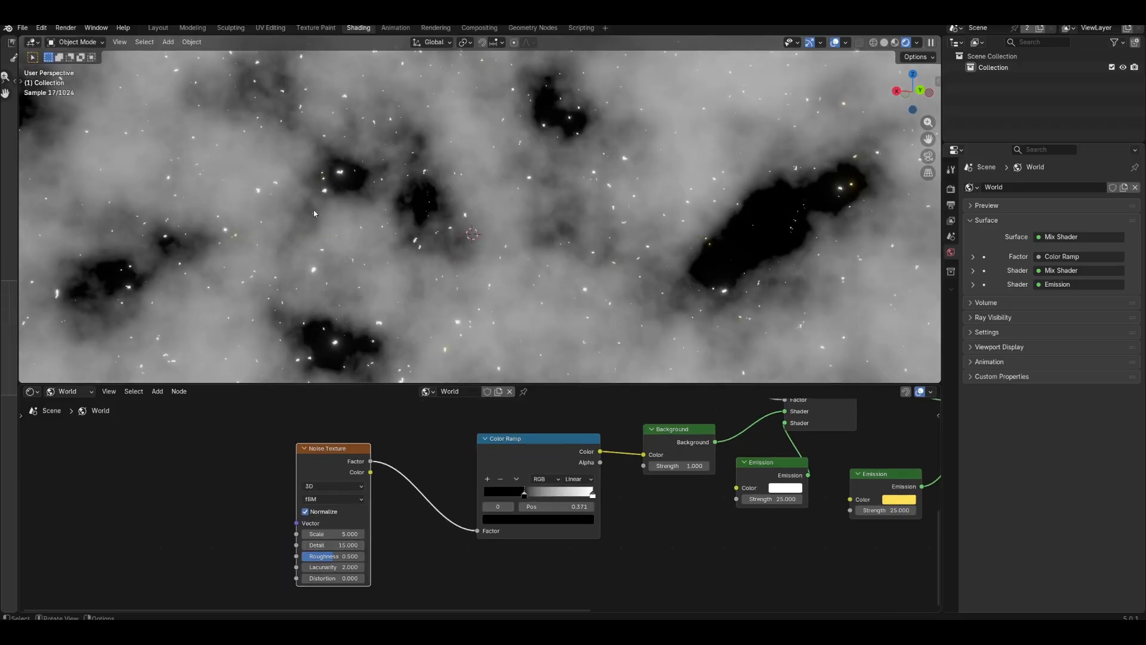
# Set the Noise Texture's scale to 3 and change the new Color Ramp's white stop to pale blue (#C0F2FFFF).
pyautogui.moveTo(574, 307); pyautogui.dragTo(217, 295, button='middle')
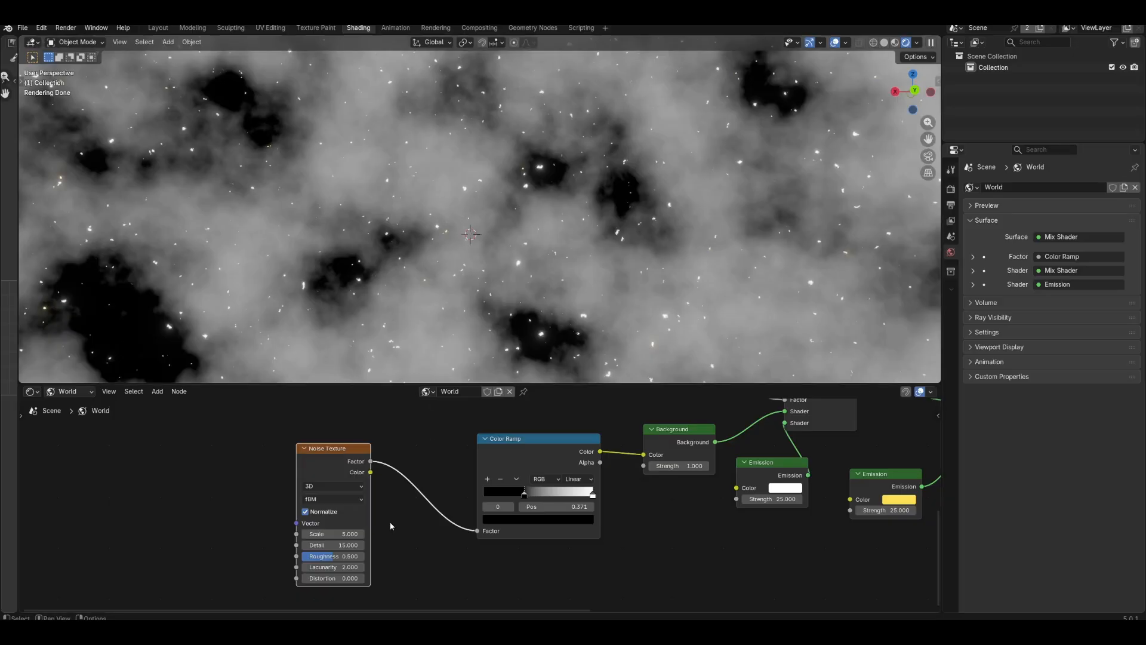
pyautogui.moveTo(335, 534); pyautogui.dragTo(298, 534)
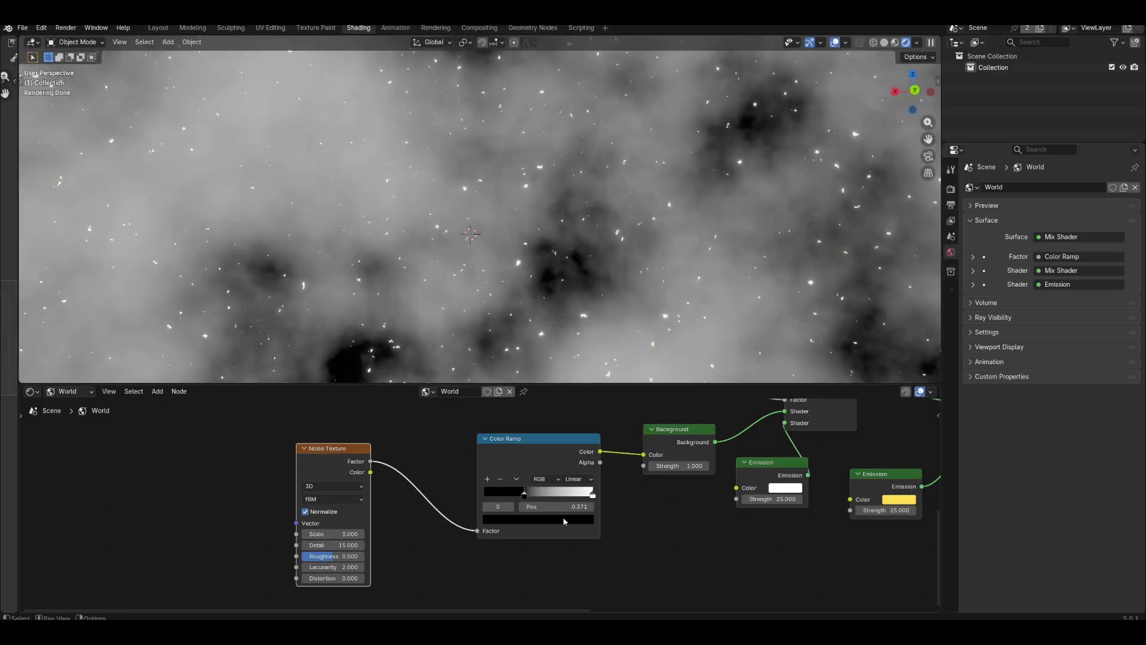
pyautogui.scroll(4, 628, 509)
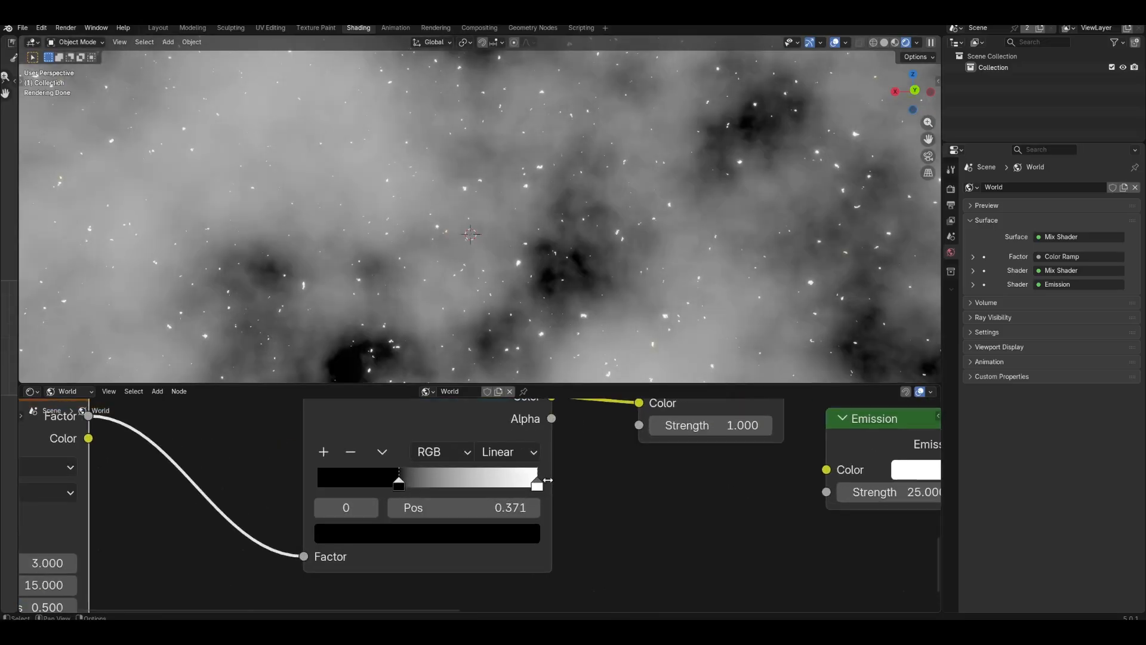
pyautogui.click(537, 485)
pyautogui.click(517, 536)
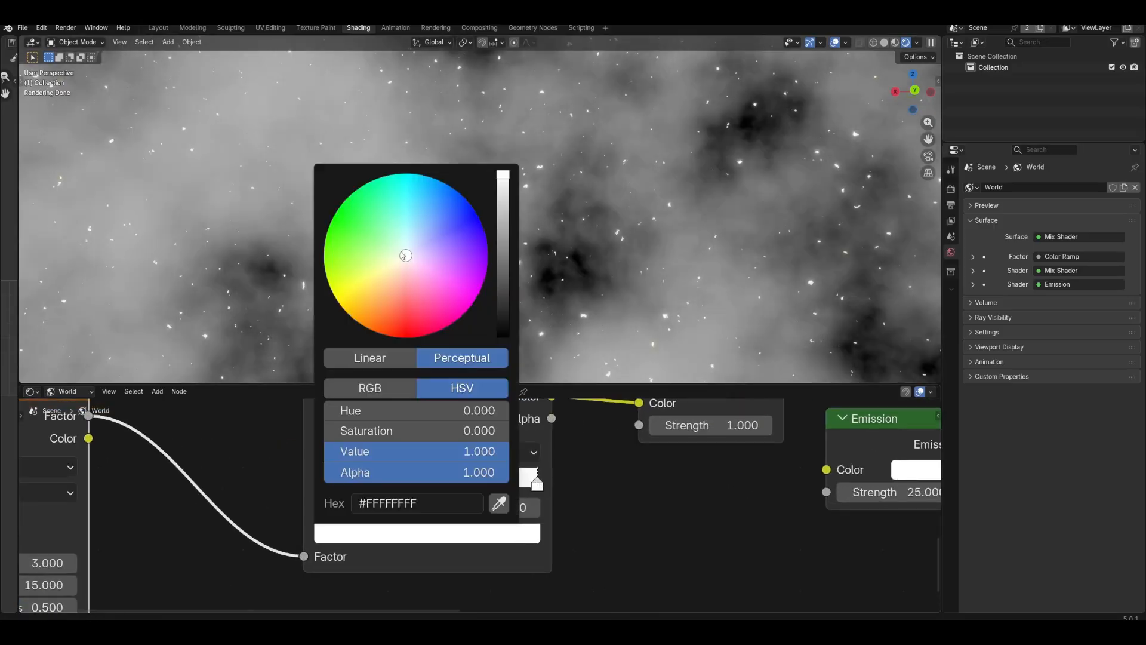
pyautogui.moveTo(403, 255); pyautogui.dragTo(409, 227)
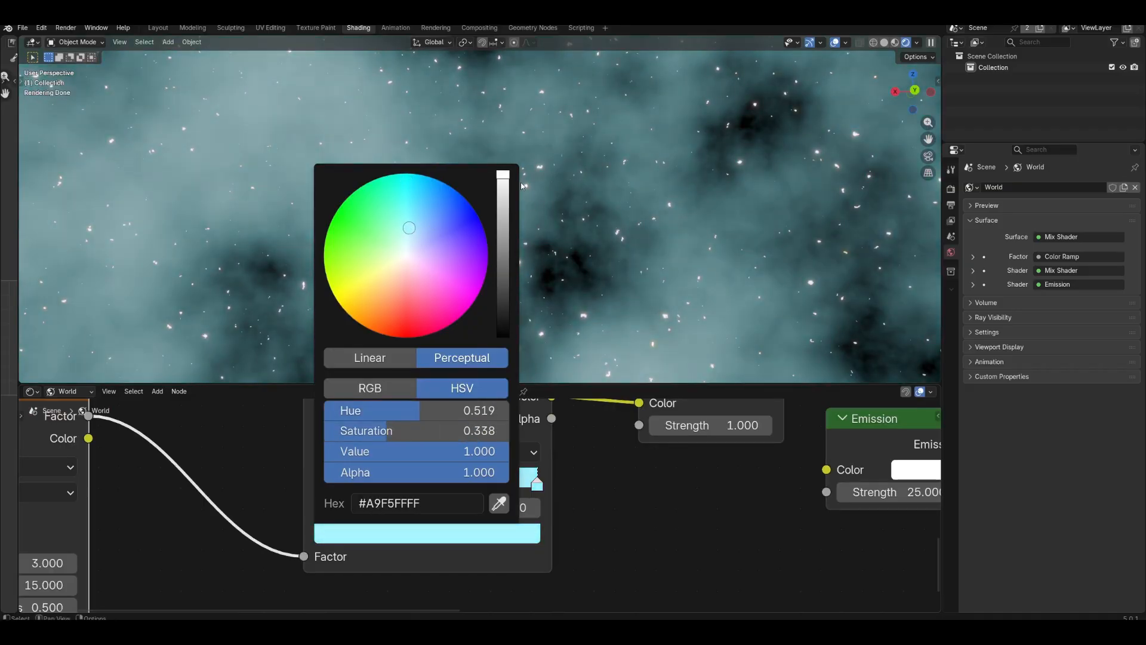
pyautogui.moveTo(409, 230); pyautogui.dragTo(410, 235)
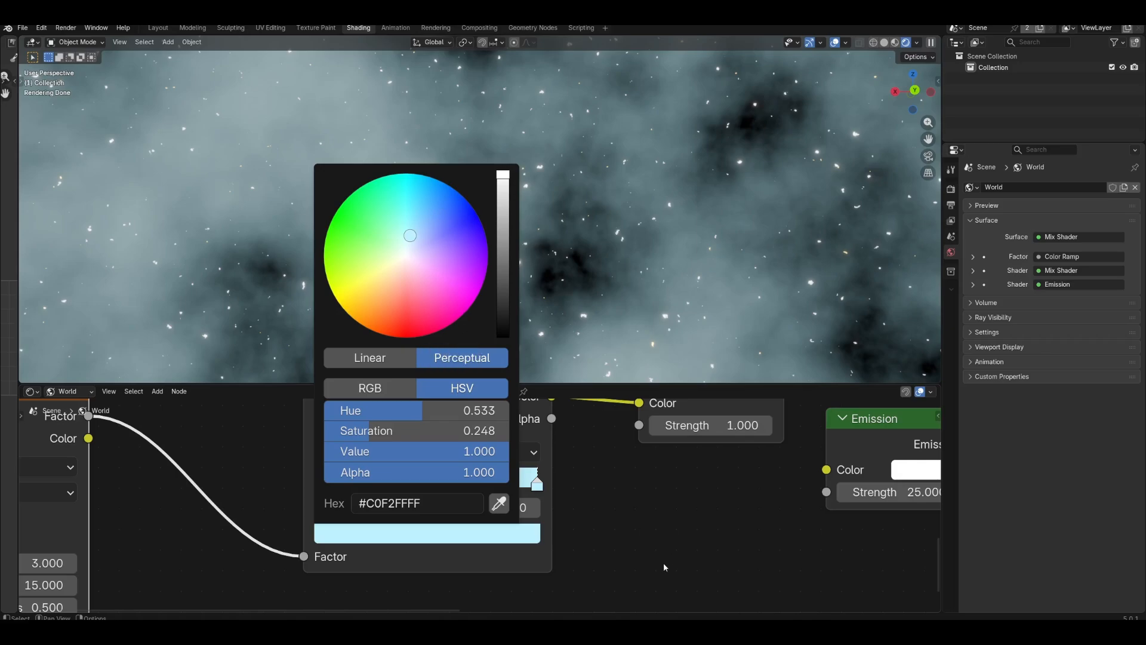
# Add a Color Ramp stop at 0.685, between the black and pale blue stops, and colour it medium sky blue.
pyautogui.click(324, 452)
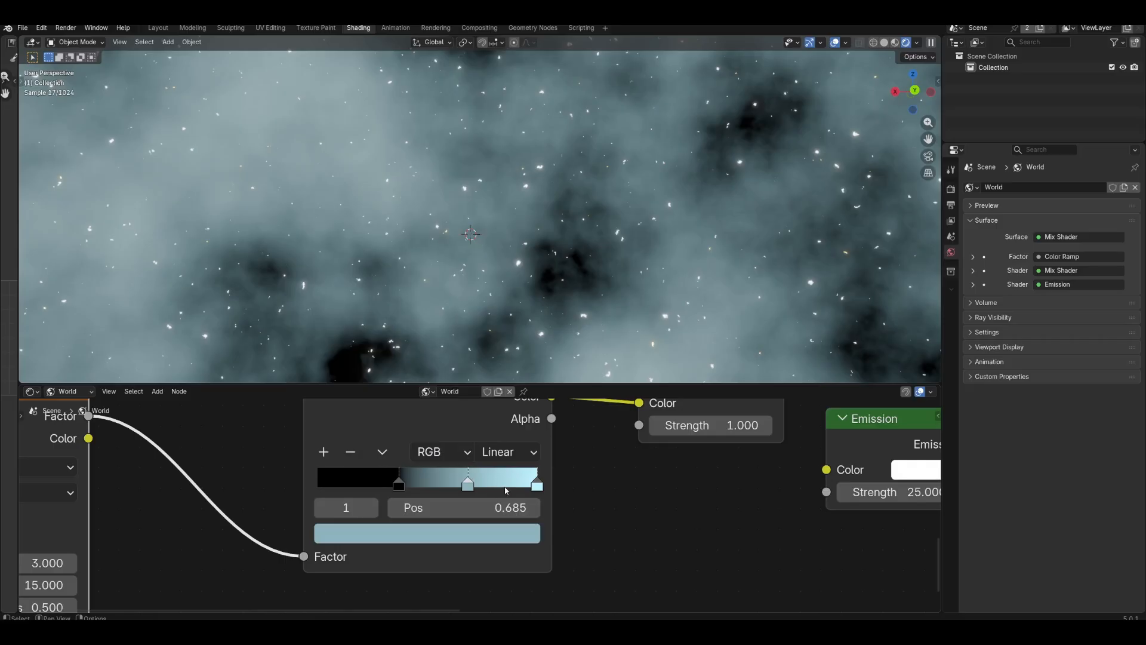
pyautogui.click(486, 533)
pyautogui.moveTo(425, 243); pyautogui.dragTo(421, 207)
pyautogui.moveTo(507, 217); pyautogui.dragTo(508, 199)
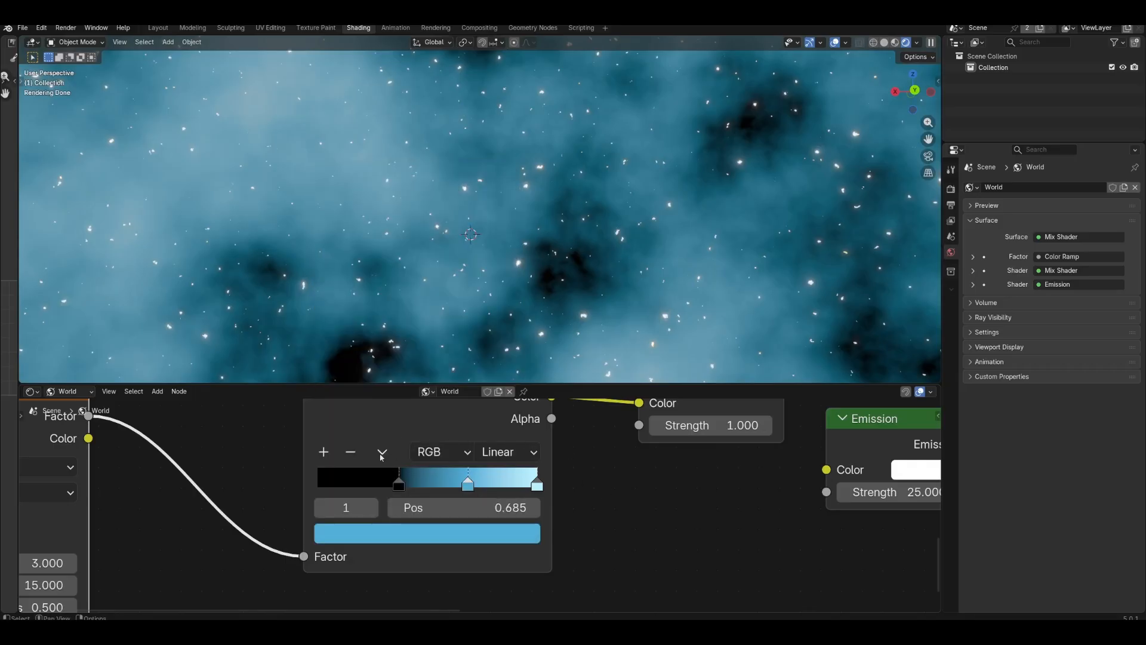
# Add another Color Ramp stop at 0.528 and colour it a deeper royal blue.
pyautogui.click(326, 451)
pyautogui.click(427, 534)
pyautogui.moveTo(423, 206); pyautogui.dragTo(444, 207)
pyautogui.moveTo(503, 236); pyautogui.dragTo(503, 224)
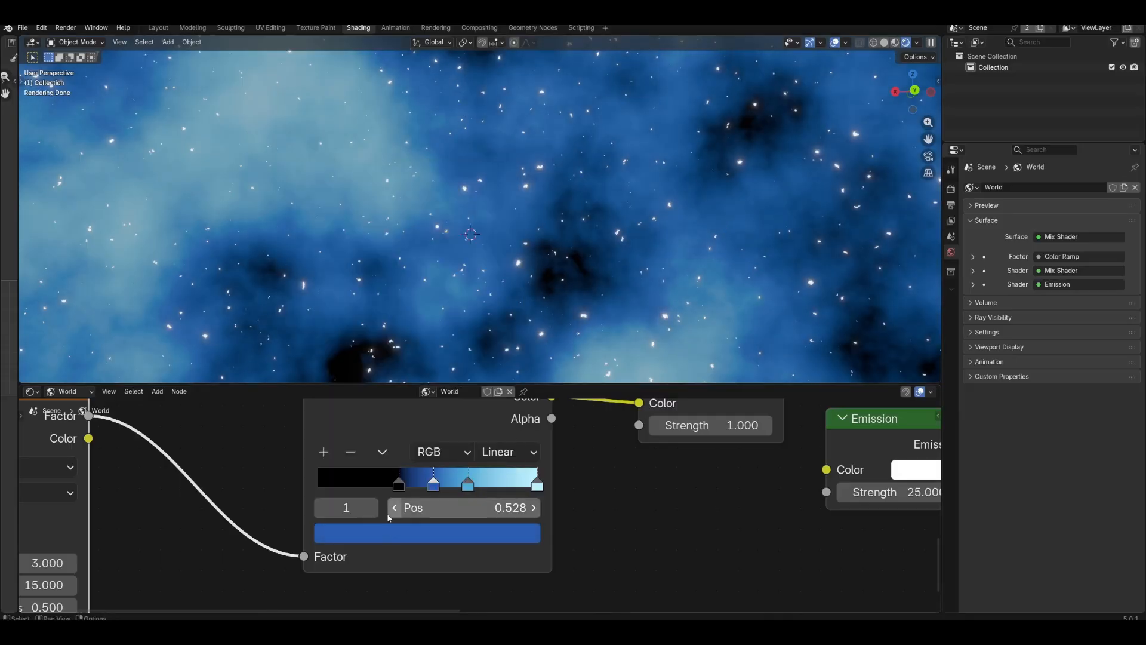
# Shift the Color Ramp's black stop to position 0.360.
pyautogui.click(395, 482)
pyautogui.moveTo(395, 482); pyautogui.dragTo(397, 481)
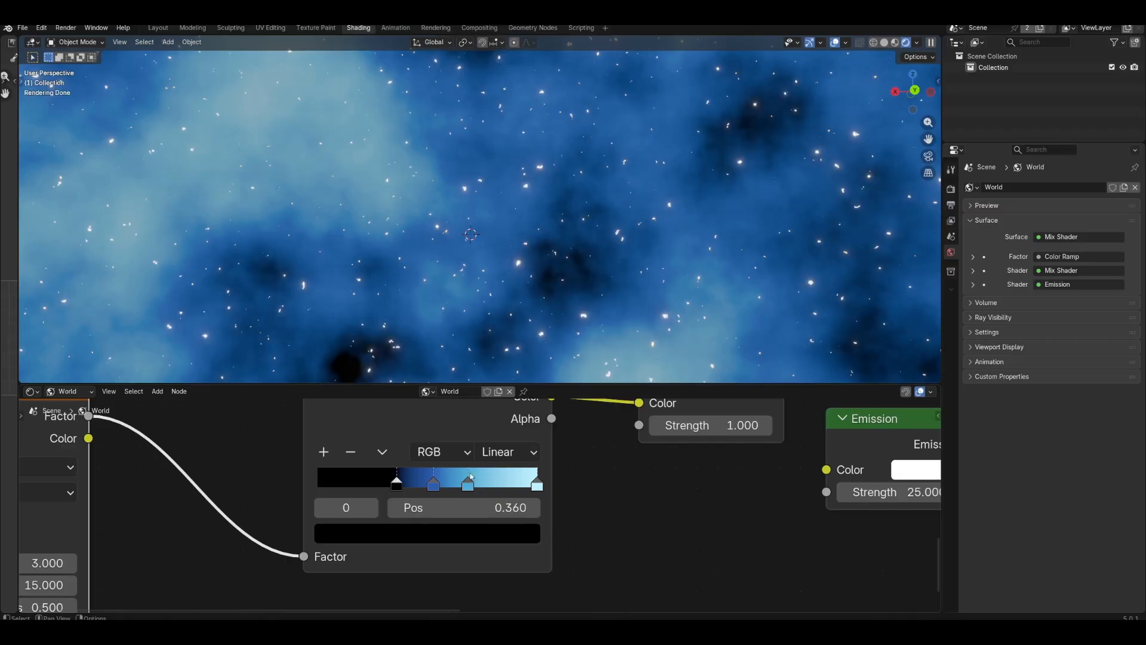
pyautogui.moveTo(675, 291); pyautogui.dragTo(413, 433, button='middle')
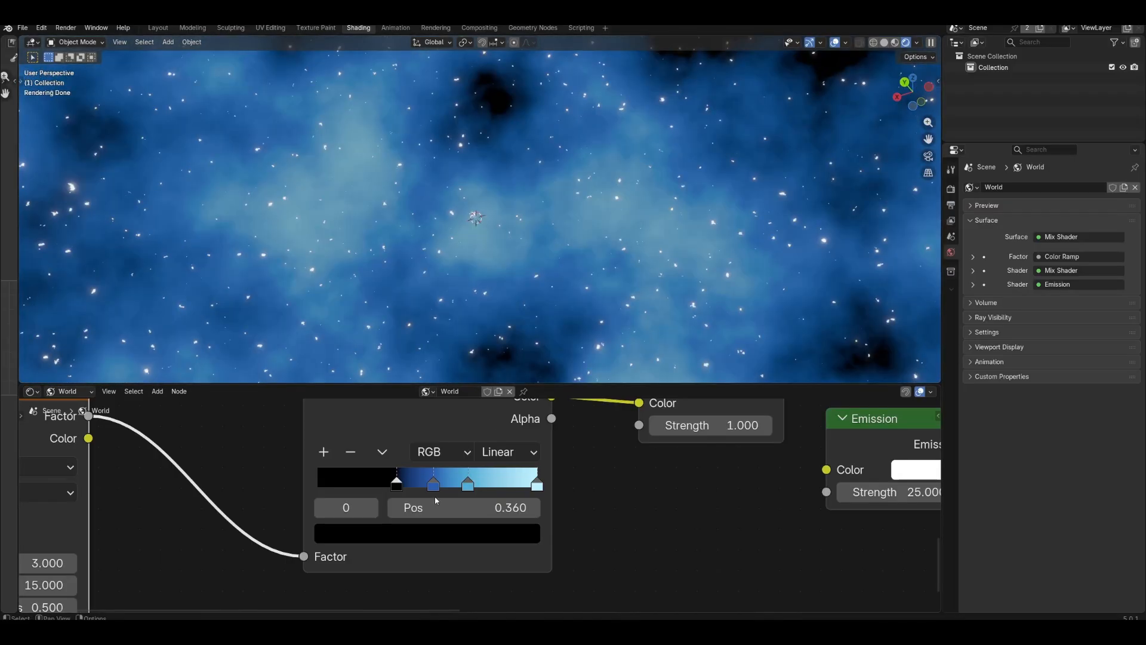
# Disconnect the blue Color Ramp from the Background node and move it aside.
pyautogui.moveTo(242, 495); pyautogui.dragTo(351, 533, button='middle')
pyautogui.scroll(-4, 351, 533)
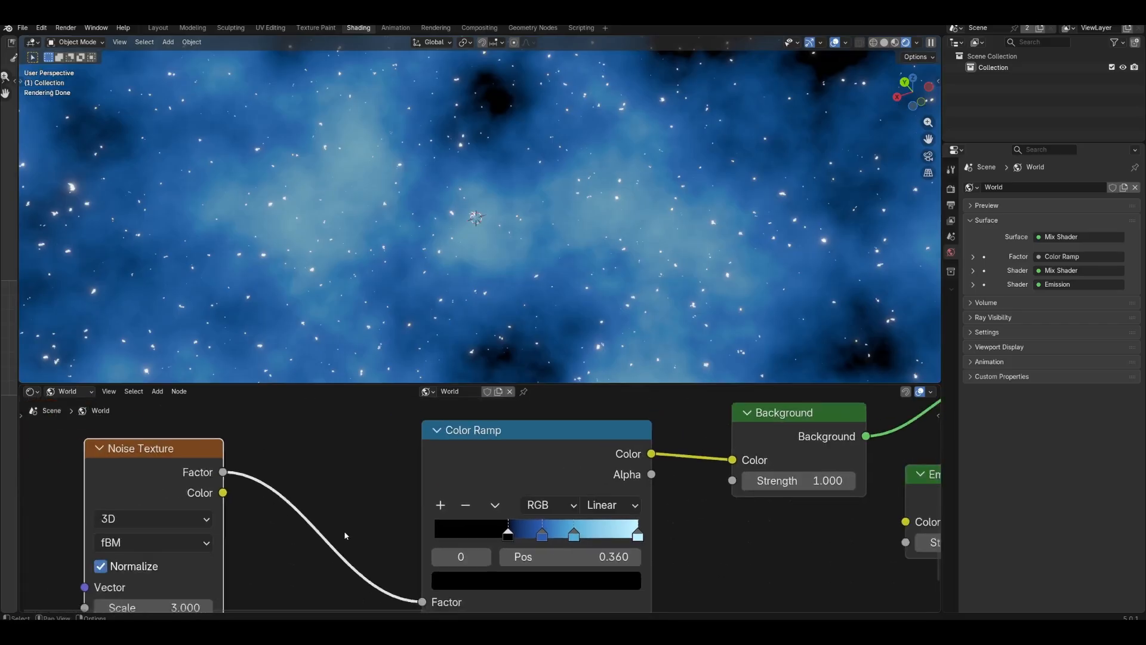
pyautogui.moveTo(576, 472); pyautogui.dragTo(546, 465)
pyautogui.scroll(-3, 509, 489)
pyautogui.moveTo(461, 475); pyautogui.dragTo(428, 475)
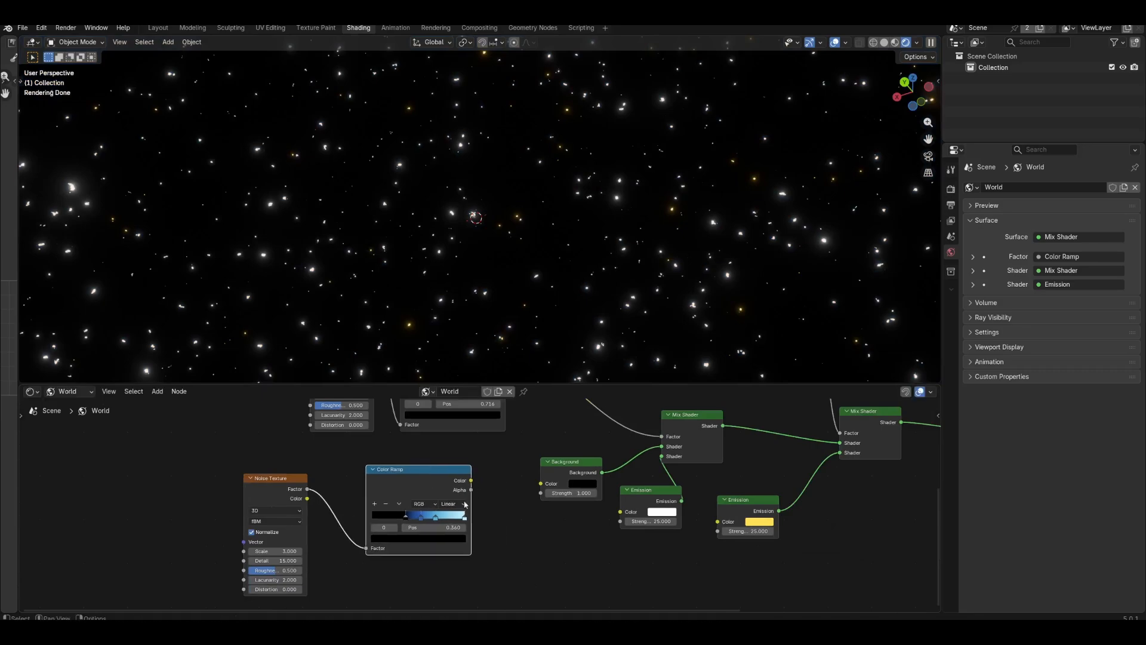
# Duplicate the last Mix Shader and insert the copy on the link before the World Output.
pyautogui.moveTo(540, 524); pyautogui.dragTo(213, 527, button='middle')
pyautogui.moveTo(612, 498); pyautogui.dragTo(528, 538, button='middle')
pyautogui.click(474, 457)
pyautogui.hotkey('shift', 'd')
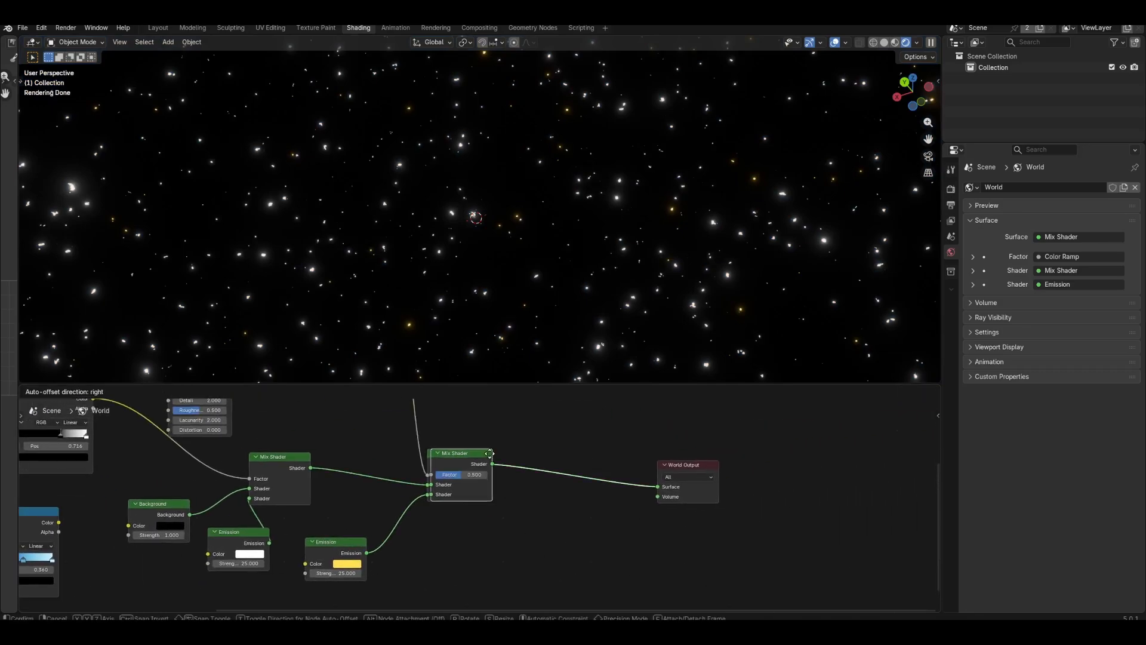
pyautogui.click(615, 452)
pyautogui.moveTo(566, 509); pyautogui.dragTo(580, 493, button='middle')
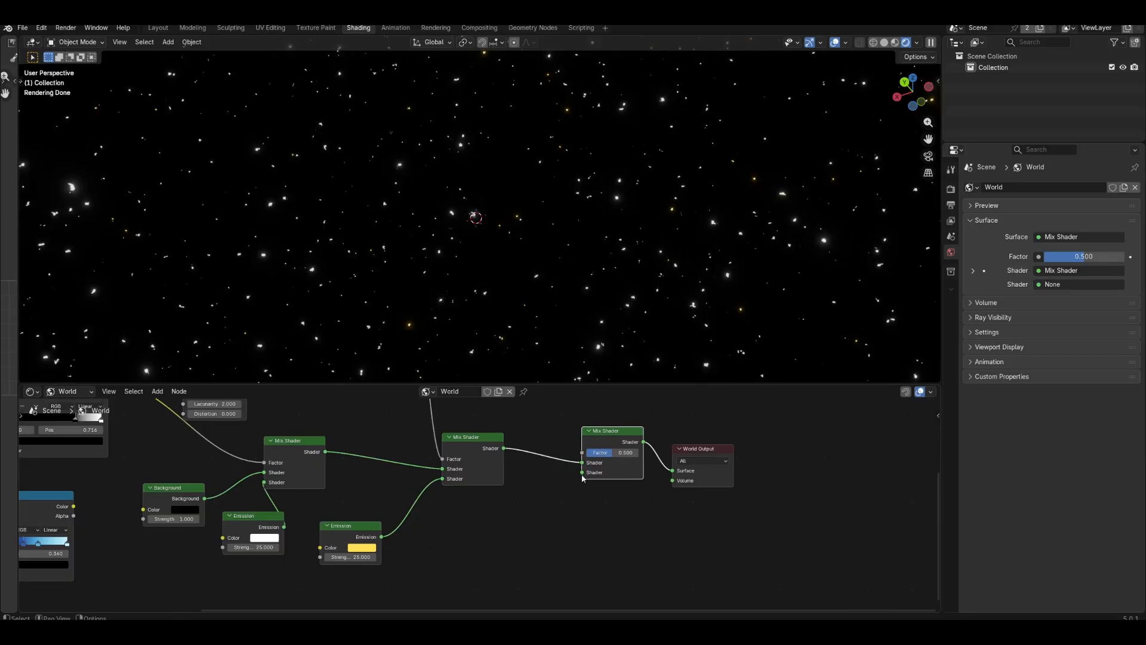
pyautogui.moveTo(582, 475); pyautogui.dragTo(550, 529)
pyautogui.moveTo(550, 530); pyautogui.dragTo(549, 528)
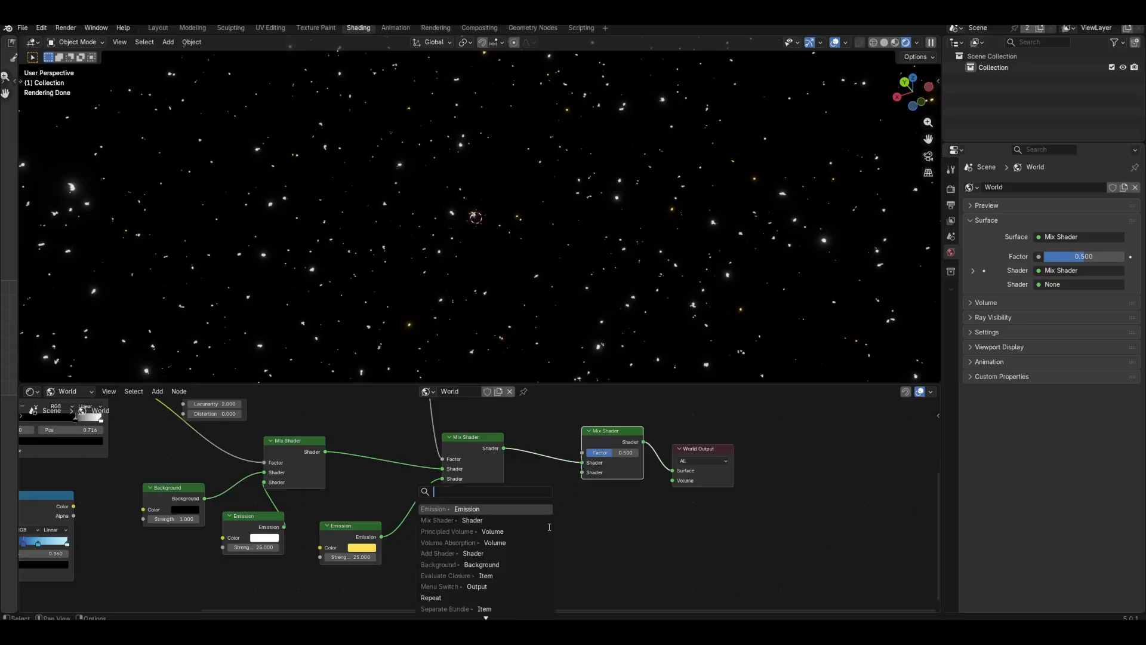
pyautogui.write('h')
pyautogui.click(626, 527)
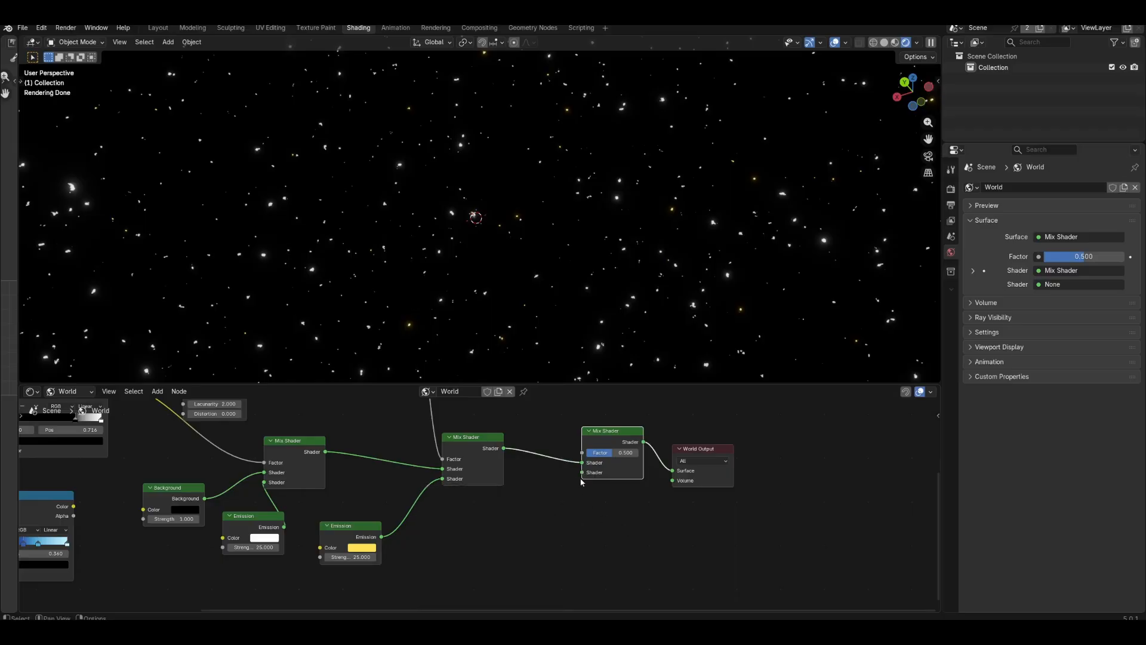
pyautogui.moveTo(582, 475); pyautogui.dragTo(559, 496)
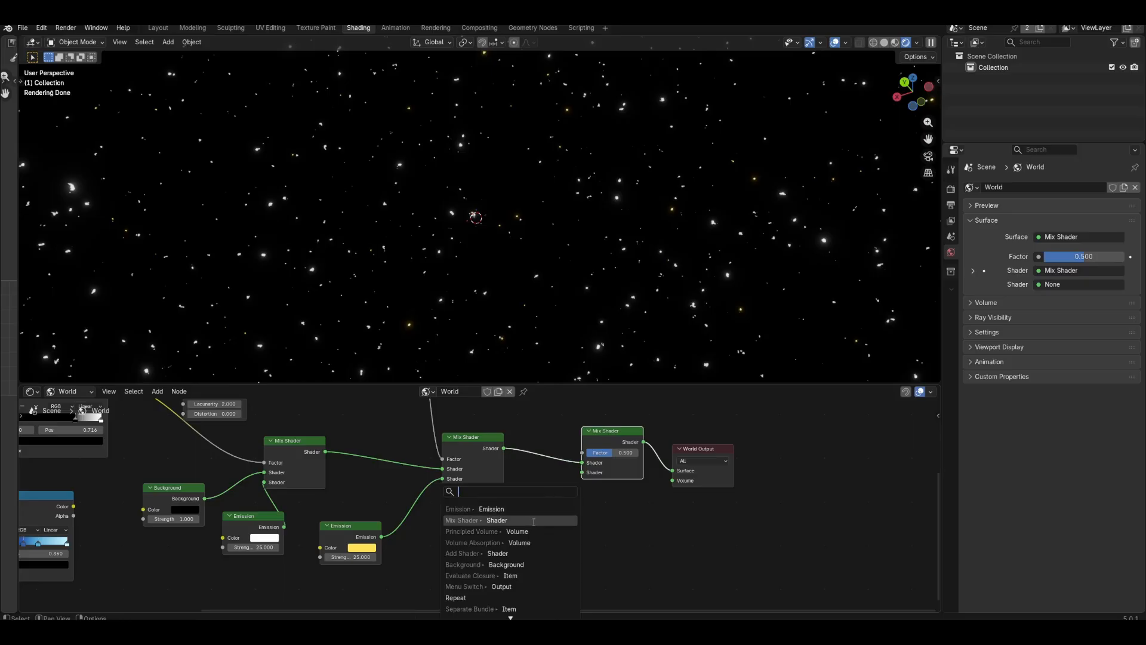
pyautogui.write('n')
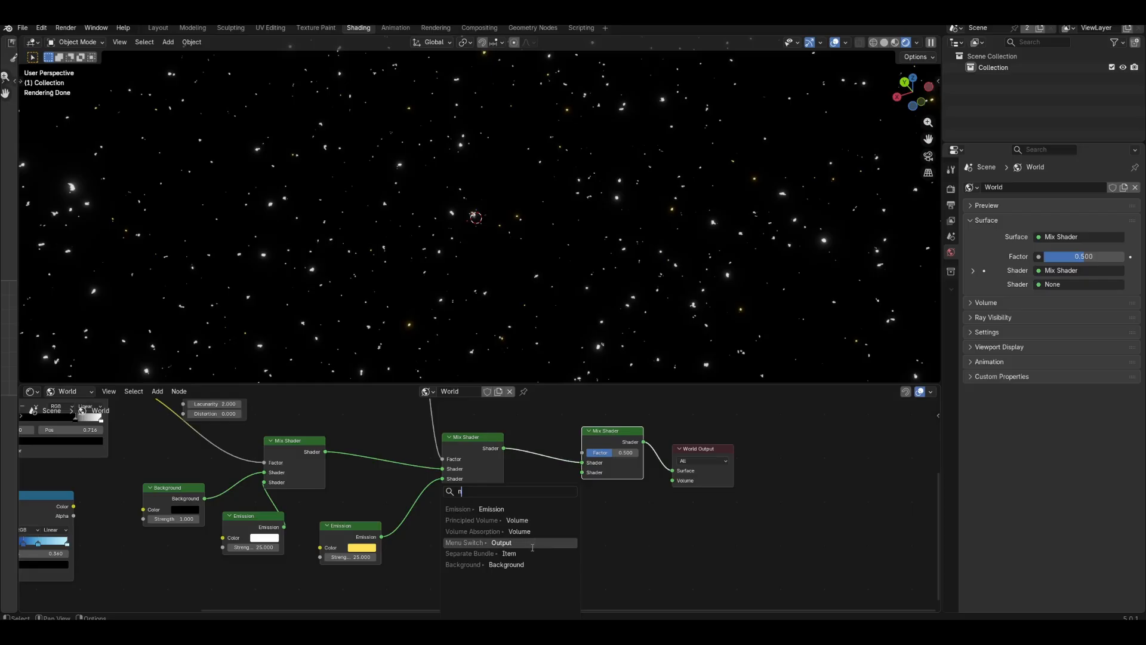
# Duplicate the Noise Texture of the blue Color Ramp and place the copy below the new Mix Shader.
pyautogui.moveTo(378, 584); pyautogui.dragTo(518, 521, button='middle')
pyautogui.scroll(-4, 517, 522)
pyautogui.click(191, 465)
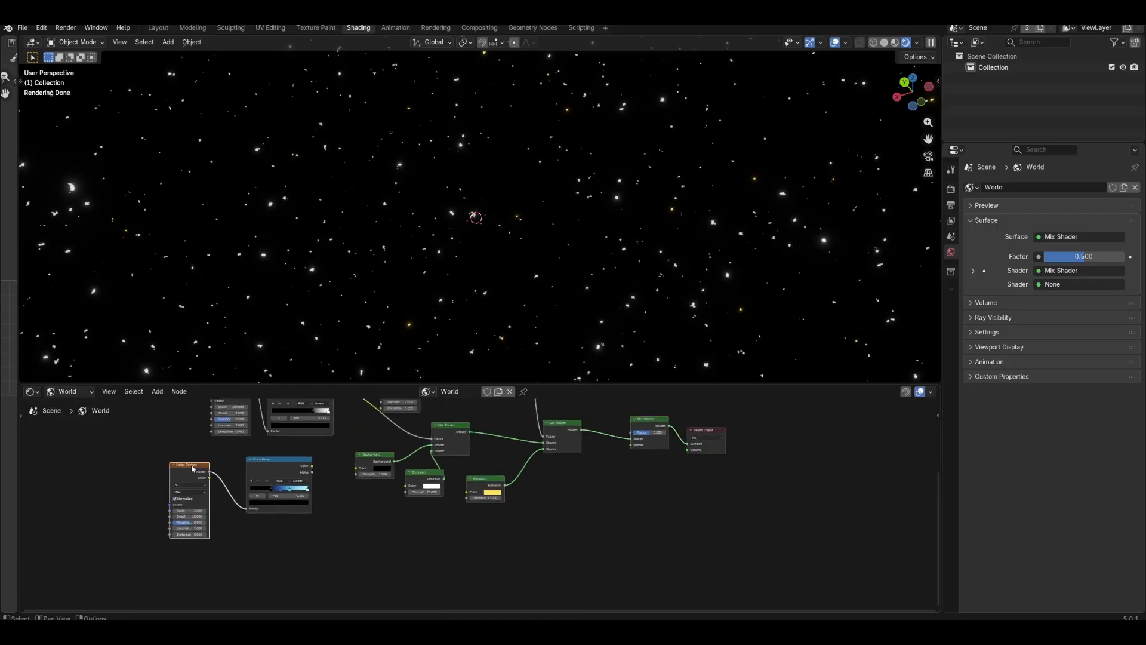
pyautogui.hotkey('shift', 'd')
pyautogui.click(598, 489)
pyautogui.scroll(2, 575, 514)
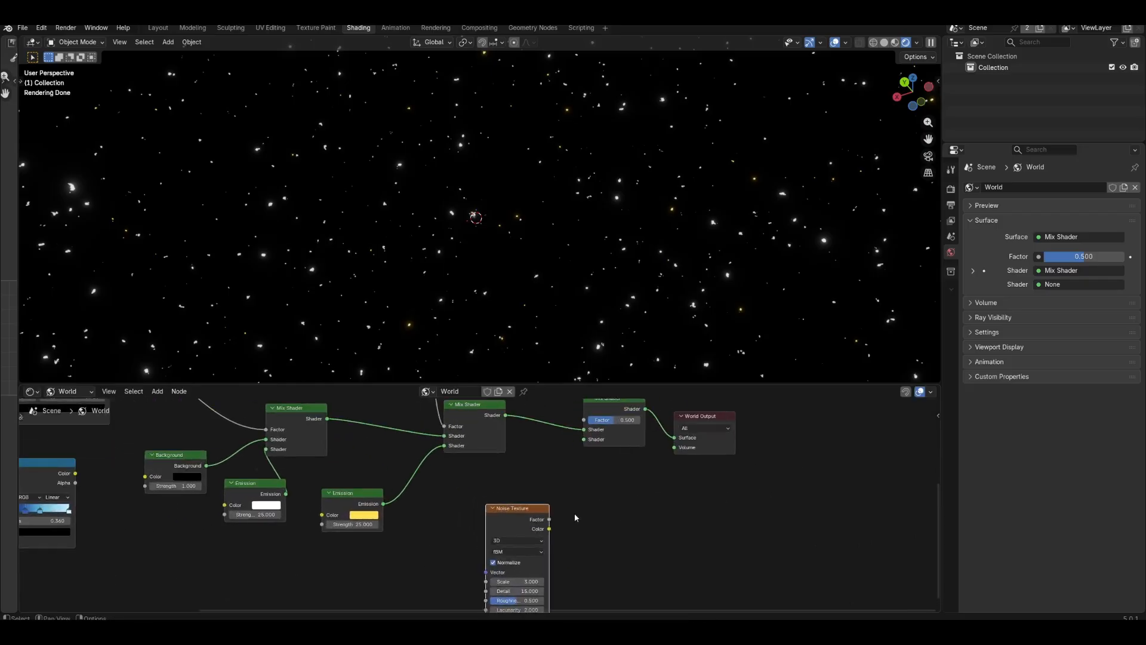
# Add a Hue/Saturation/Value node and feed its Color input from the duplicated Noise Texture's Color output.
pyautogui.moveTo(550, 518); pyautogui.dragTo(614, 517)
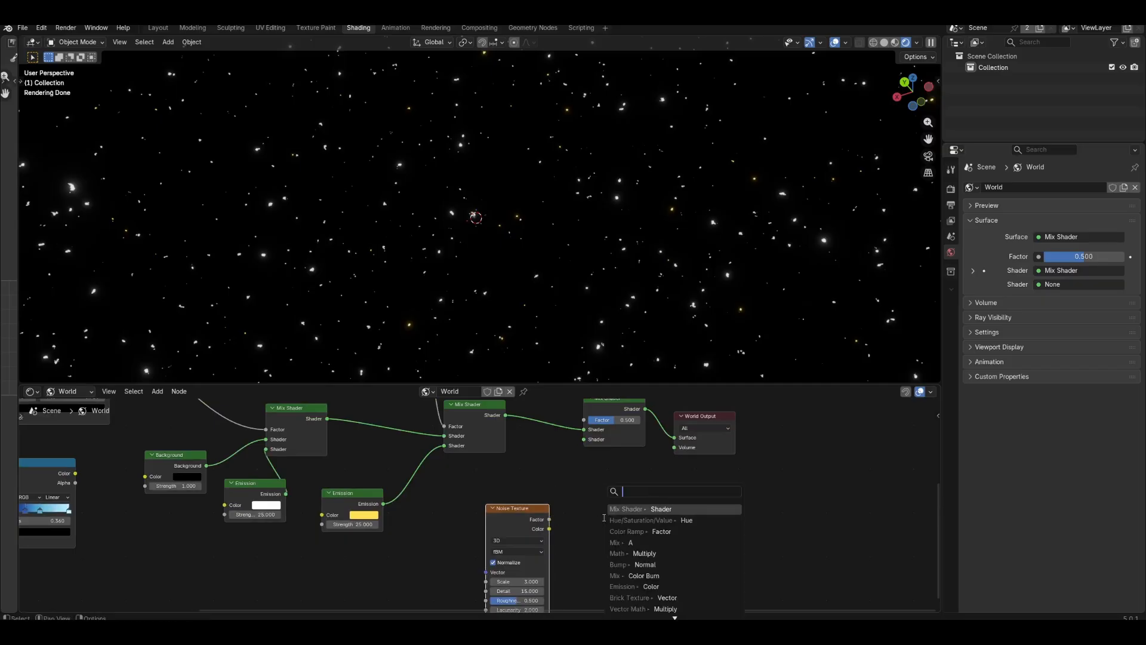
pyautogui.click(659, 520)
pyautogui.click(625, 511)
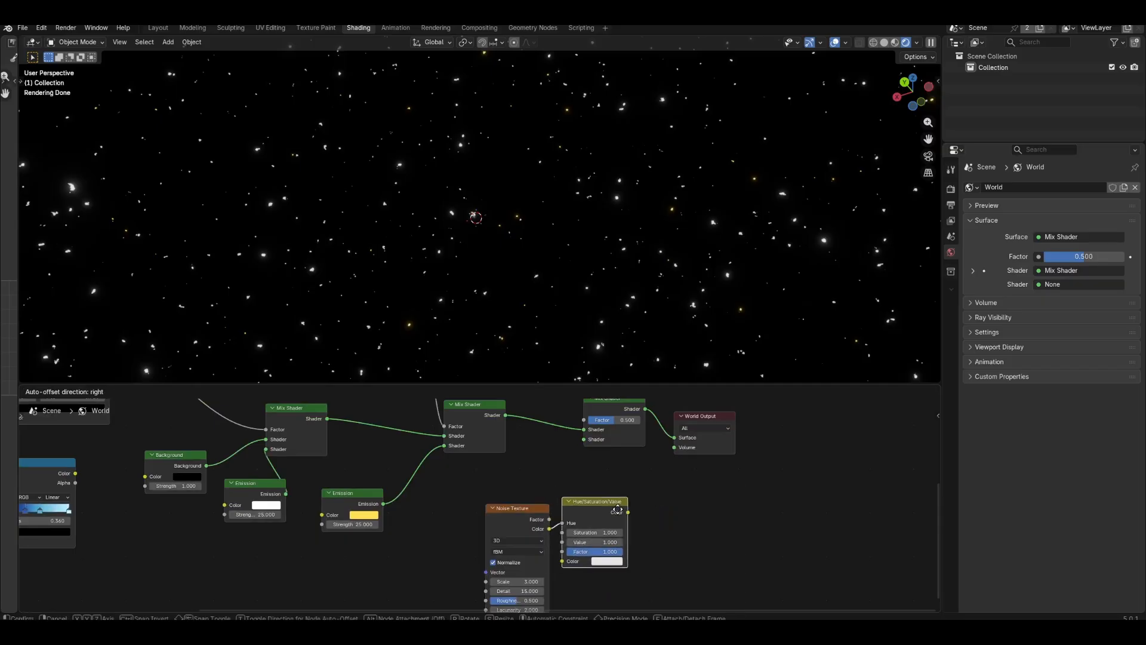
pyautogui.scroll(2, 622, 576)
pyautogui.moveTo(536, 498); pyautogui.dragTo(535, 555)
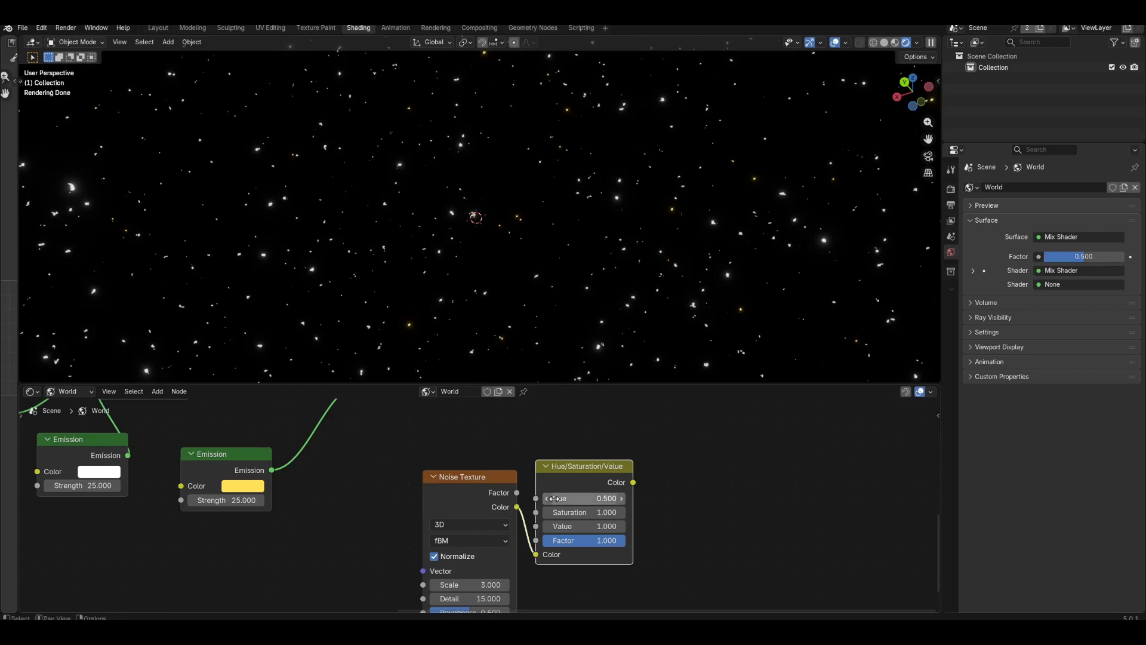
# Set the Hue/Saturation/Value node's saturation to 50 and connect its Color output to the new Mix Shader's second Shader input.
pyautogui.click(601, 513)
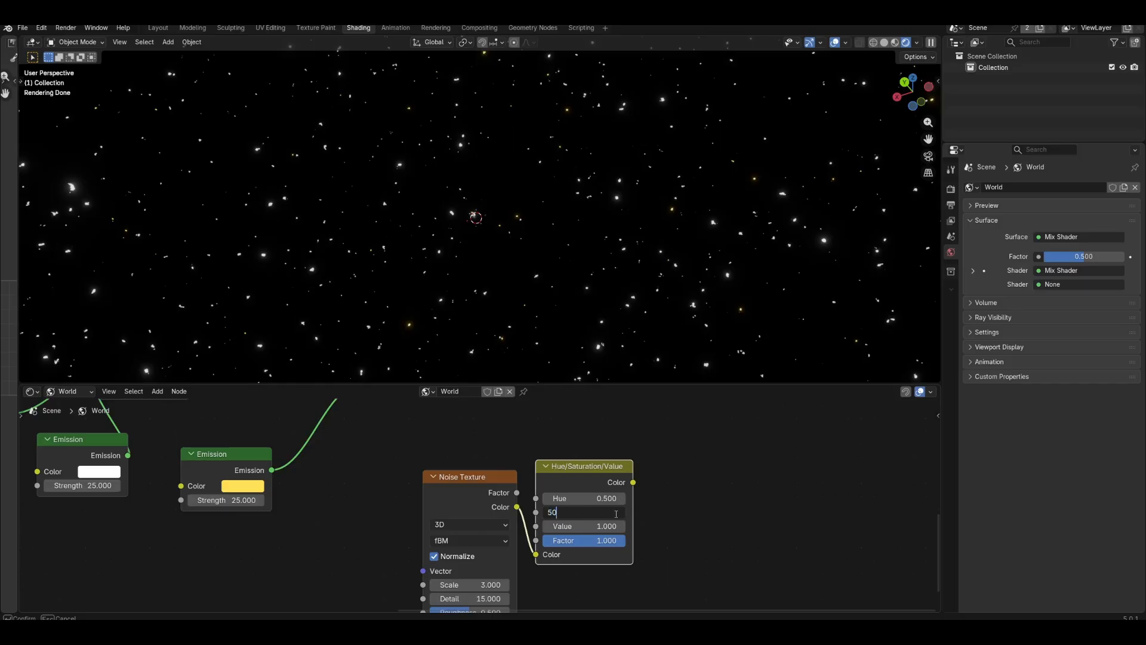
pyautogui.press('Return')
pyautogui.moveTo(596, 455); pyautogui.dragTo(639, 545, button='middle')
pyautogui.moveTo(678, 573); pyautogui.dragTo(620, 479)
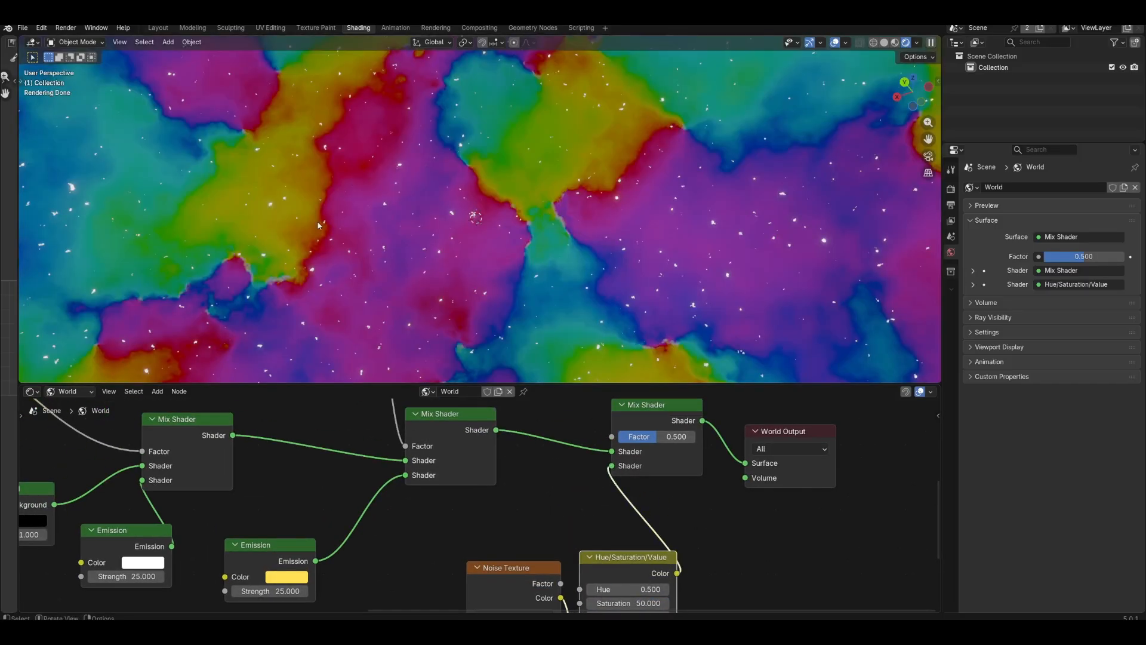
# Add a Color Ramp driving the last Mix Shader's Factor, fed by the duplicated Noise Texture's Factor output.
pyautogui.scroll(-3, 550, 514)
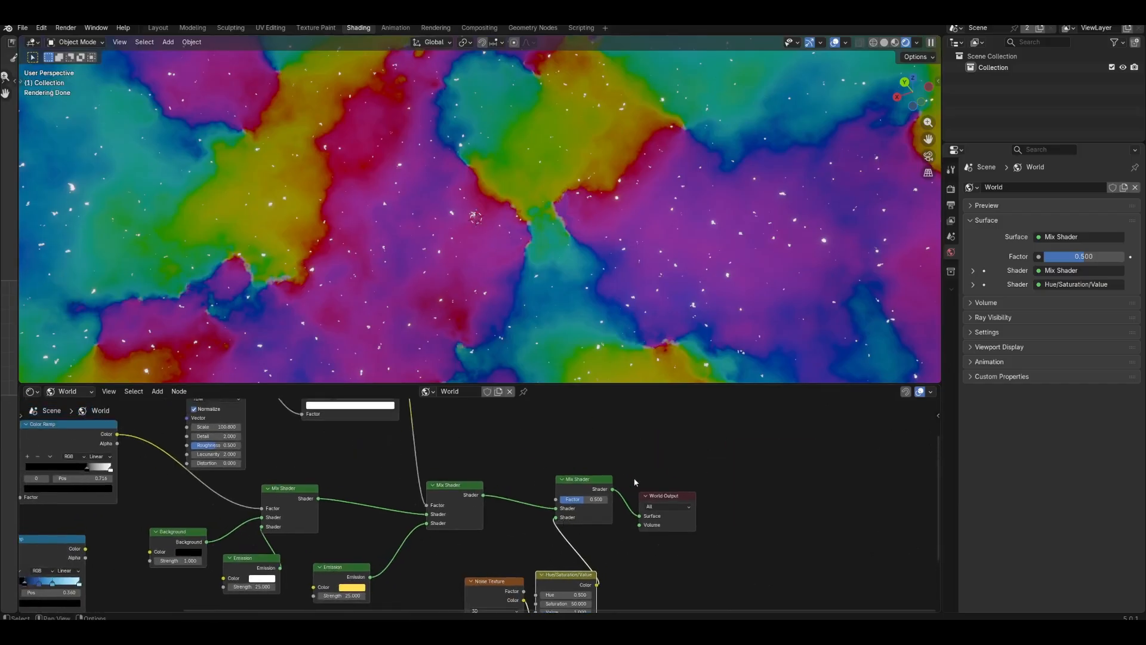
pyautogui.click(707, 499)
pyautogui.moveTo(582, 479); pyautogui.dragTo(659, 469)
pyautogui.scroll(1, 470, 504)
pyautogui.moveTo(623, 469); pyautogui.dragTo(613, 531, button='middle')
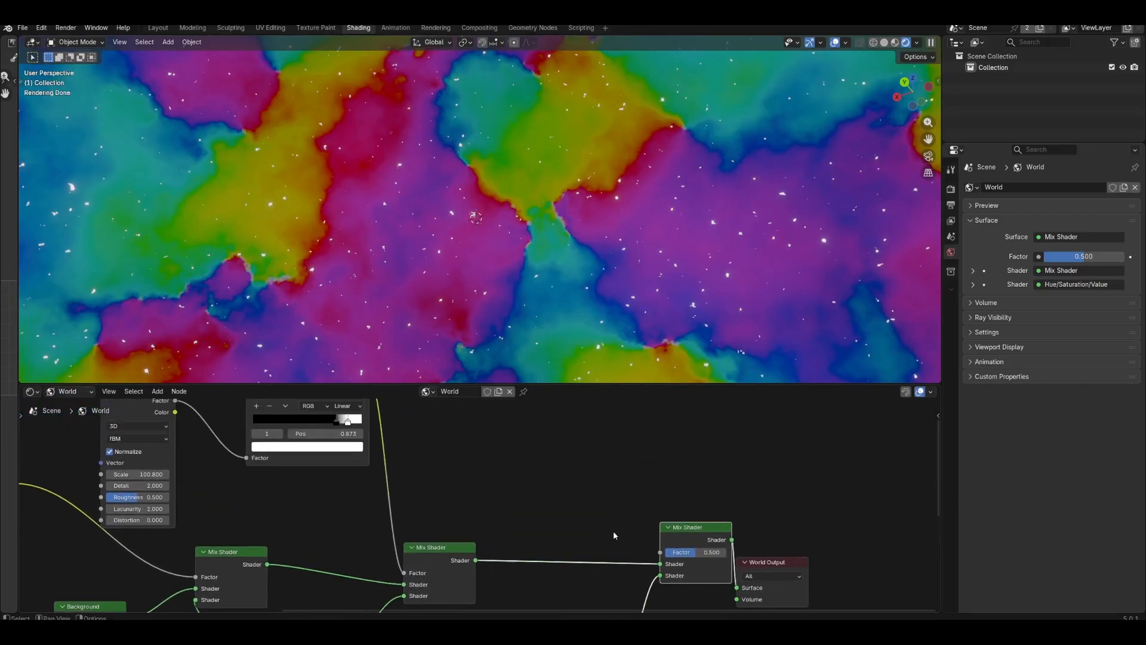
pyautogui.moveTo(649, 549); pyautogui.dragTo(565, 437)
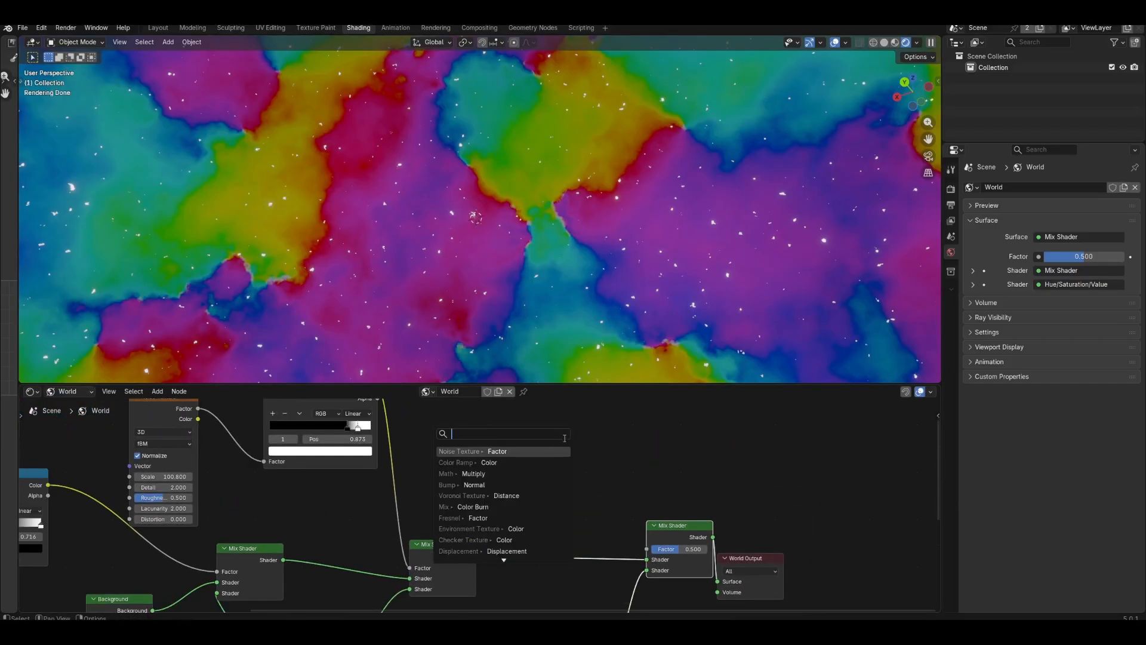
pyautogui.click(526, 463)
pyautogui.scroll(-2, 600, 559)
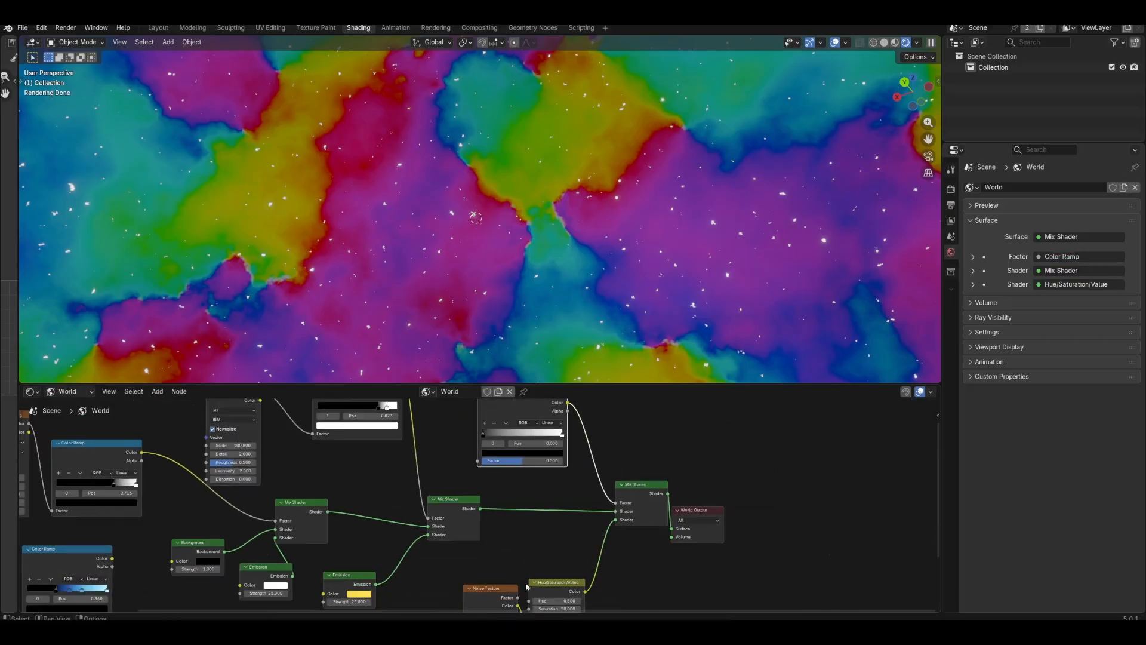
pyautogui.moveTo(519, 597); pyautogui.dragTo(479, 461)
pyautogui.moveTo(556, 471); pyautogui.dragTo(595, 540, button='middle')
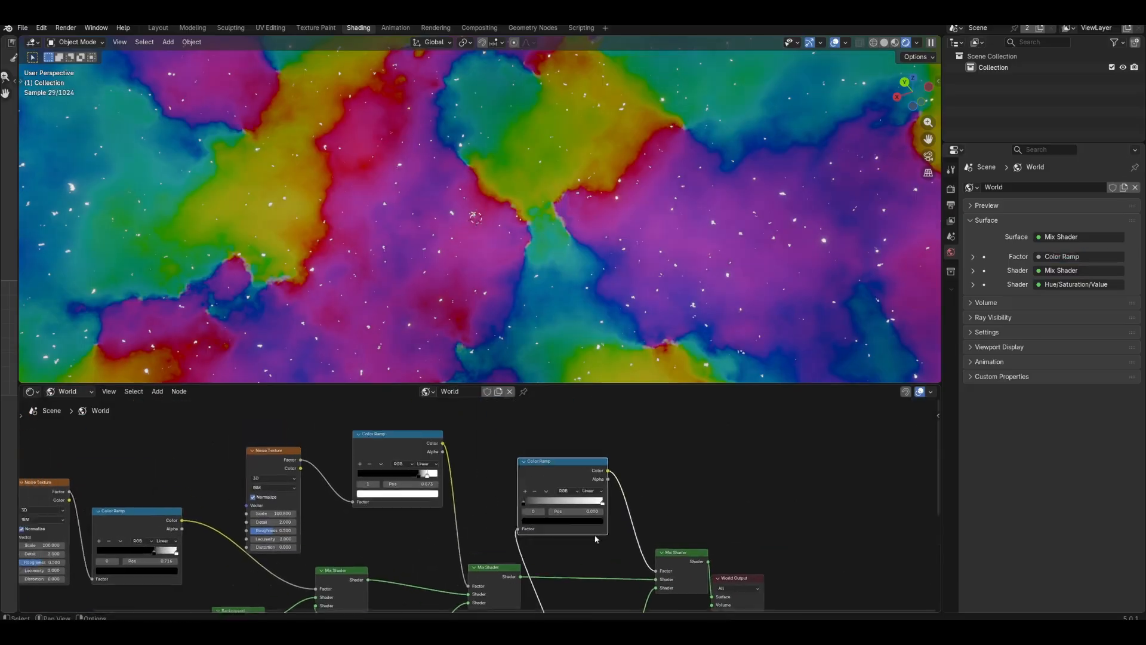
# Move this Color Ramp's black stop to 0.465 and its white stop inward to about 0.8.
pyautogui.scroll(2, 595, 539)
pyautogui.moveTo(545, 500); pyautogui.dragTo(580, 502)
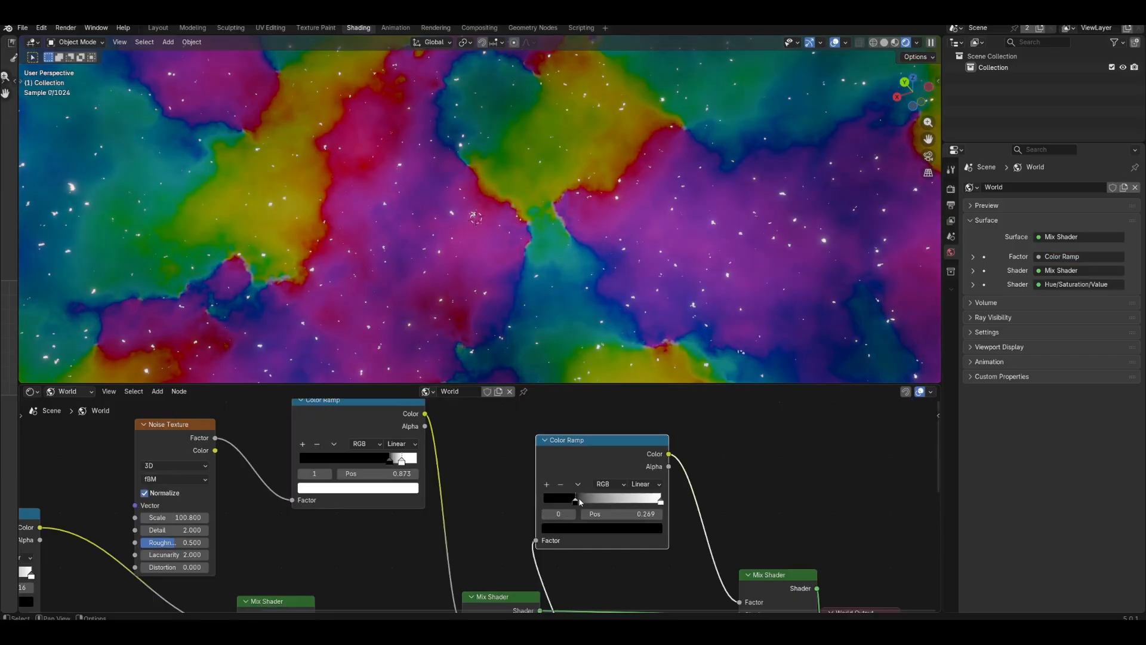
pyautogui.moveTo(661, 500); pyautogui.dragTo(599, 500)
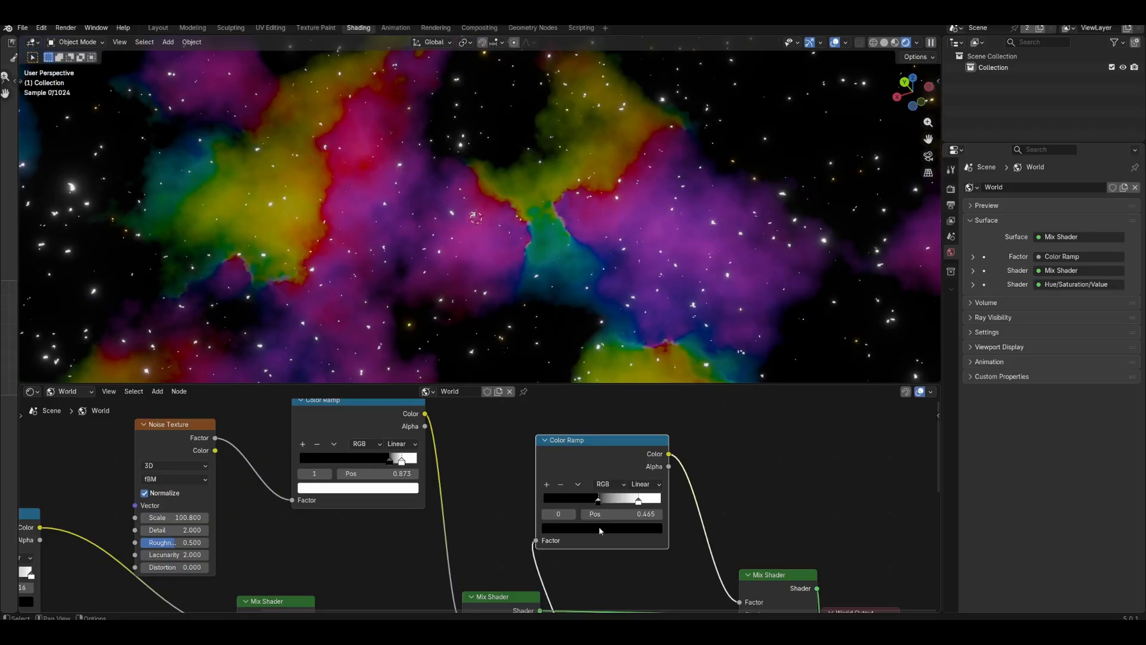
# Set the Hue/Saturation/Value node's saturation to 3.
pyautogui.scroll(-5, 600, 531)
pyautogui.scroll(6, 572, 582)
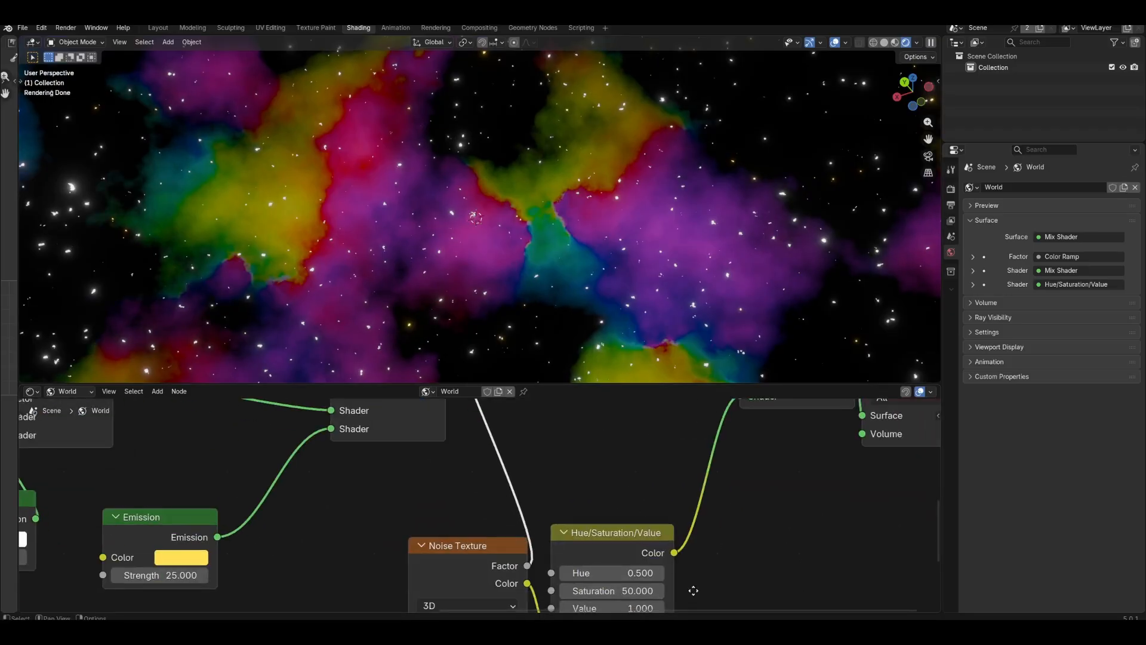
pyautogui.moveTo(693, 590); pyautogui.dragTo(689, 549, button='middle')
pyautogui.moveTo(622, 550); pyautogui.dragTo(605, 549)
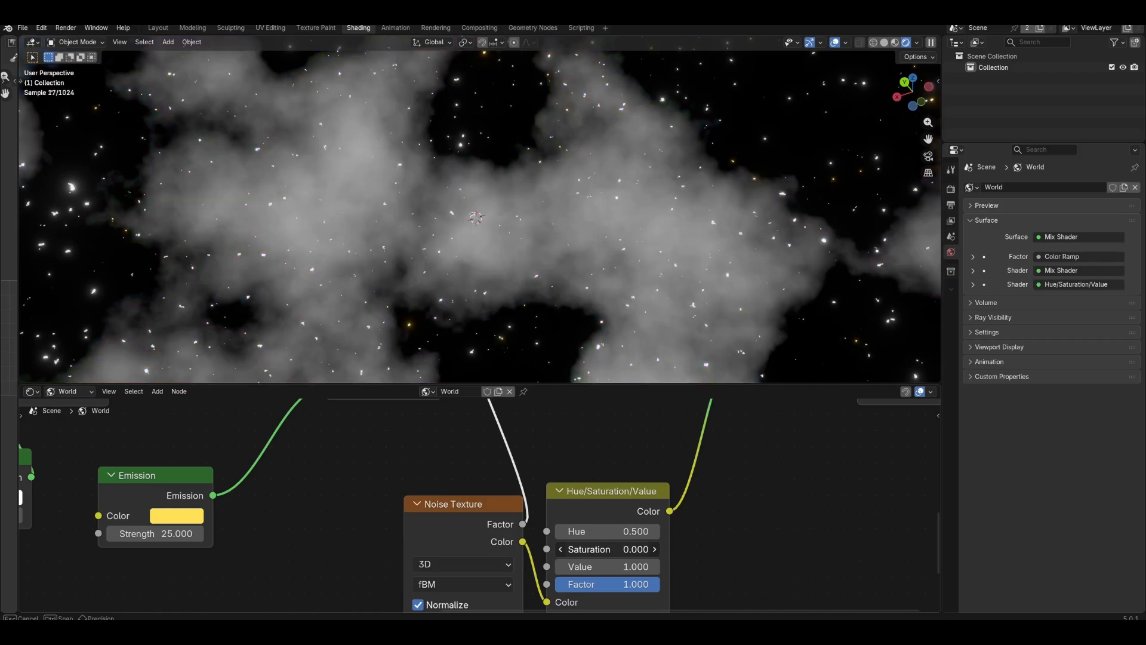
pyautogui.click(644, 554)
pyautogui.write('3')
pyautogui.press('Return')
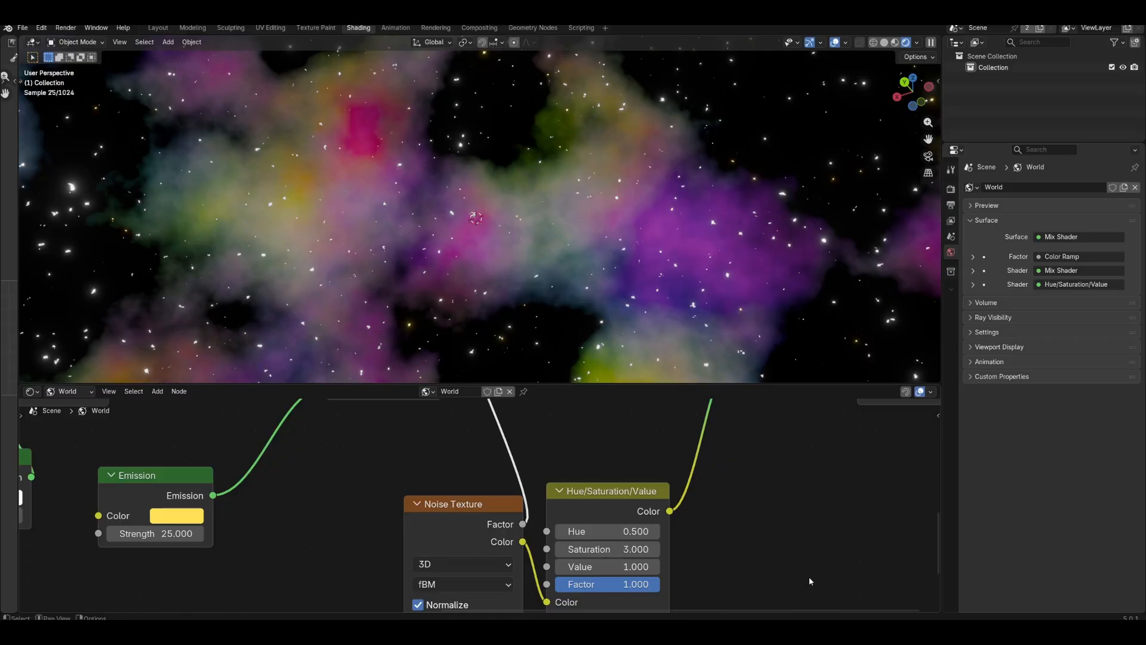
# Widen the multicoloured nebula's Color Ramp by moving its black stop to 0.407 and its white stop to the far end.
pyautogui.moveTo(588, 441); pyautogui.dragTo(714, 589, button='middle')
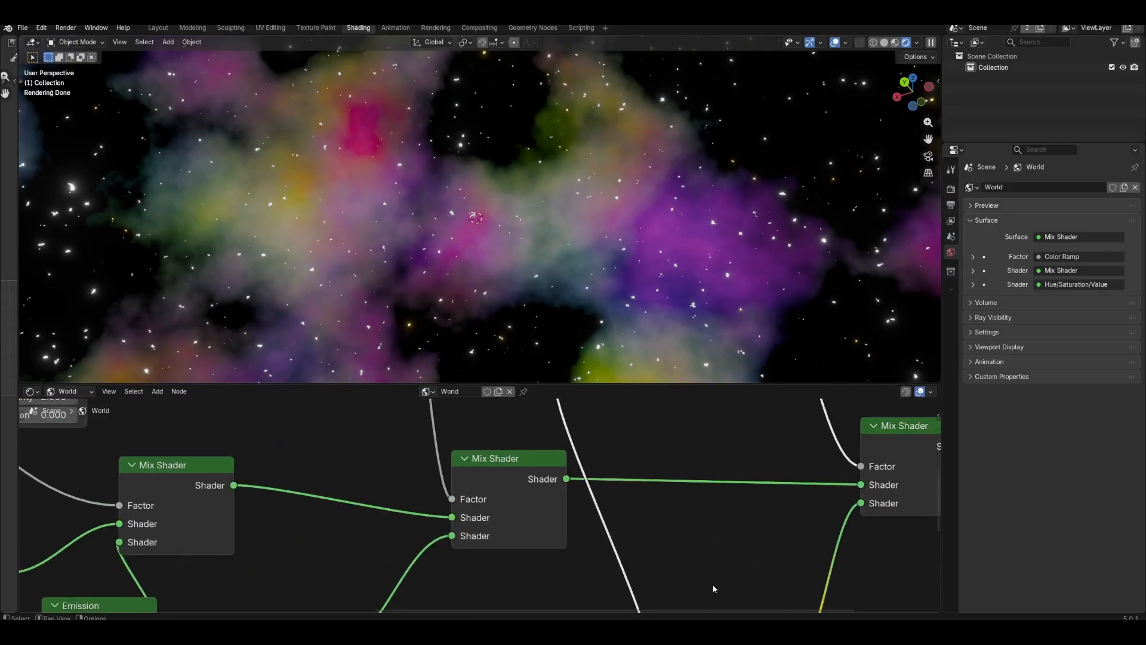
pyautogui.scroll(-5, 818, 472)
pyautogui.moveTo(818, 471); pyautogui.dragTo(692, 548, button='middle')
pyautogui.scroll(3, 588, 463)
pyautogui.moveTo(590, 459)
pyautogui.mouseDown()
pyautogui.moveTo(569, 458)
pyautogui.moveTo(690, 459)
pyautogui.moveTo(582, 458)
pyautogui.mouseUp()
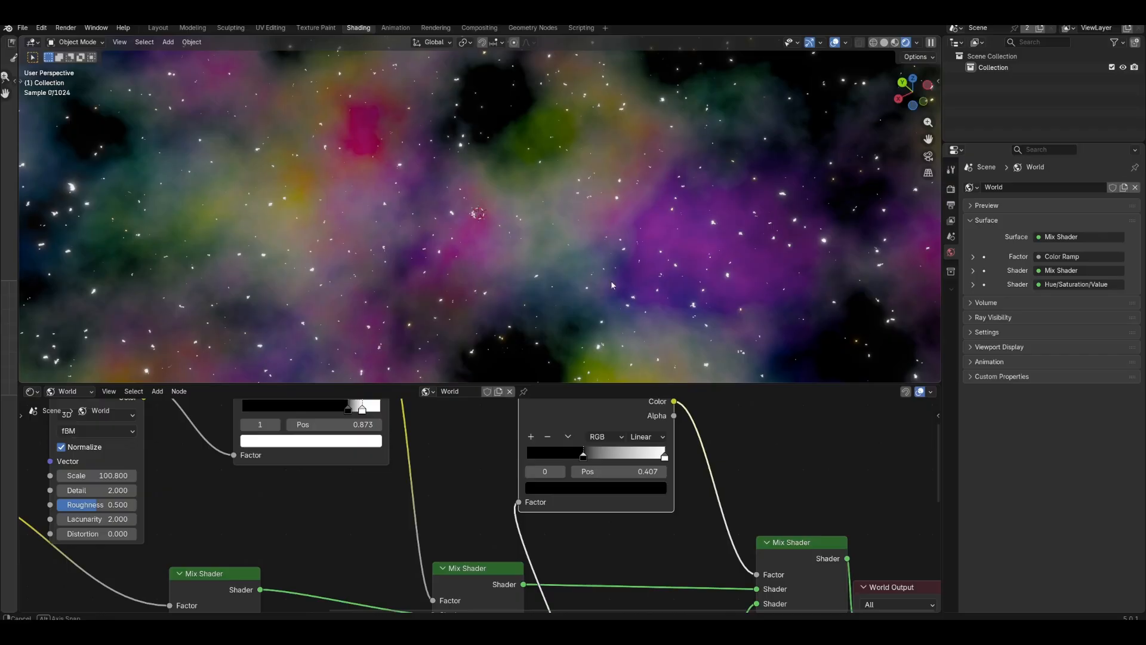
pyautogui.moveTo(612, 284); pyautogui.dragTo(506, 267, button='middle')
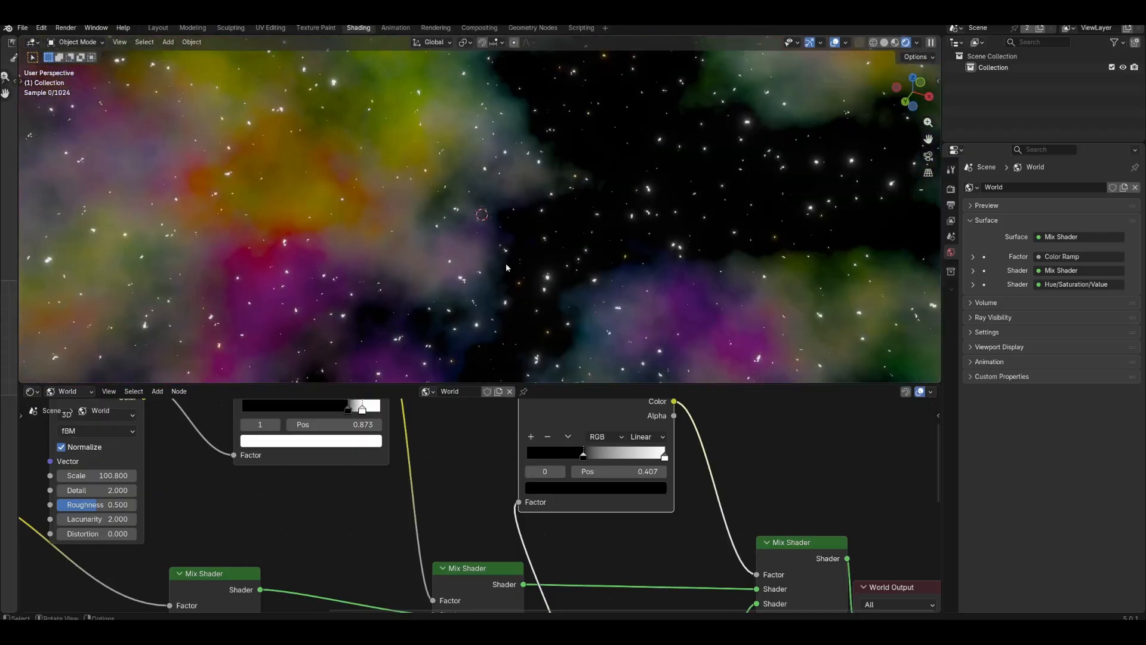
# Connect the blue Color Ramp's Color output to the Background node's Color input.
pyautogui.scroll(-4, 583, 558)
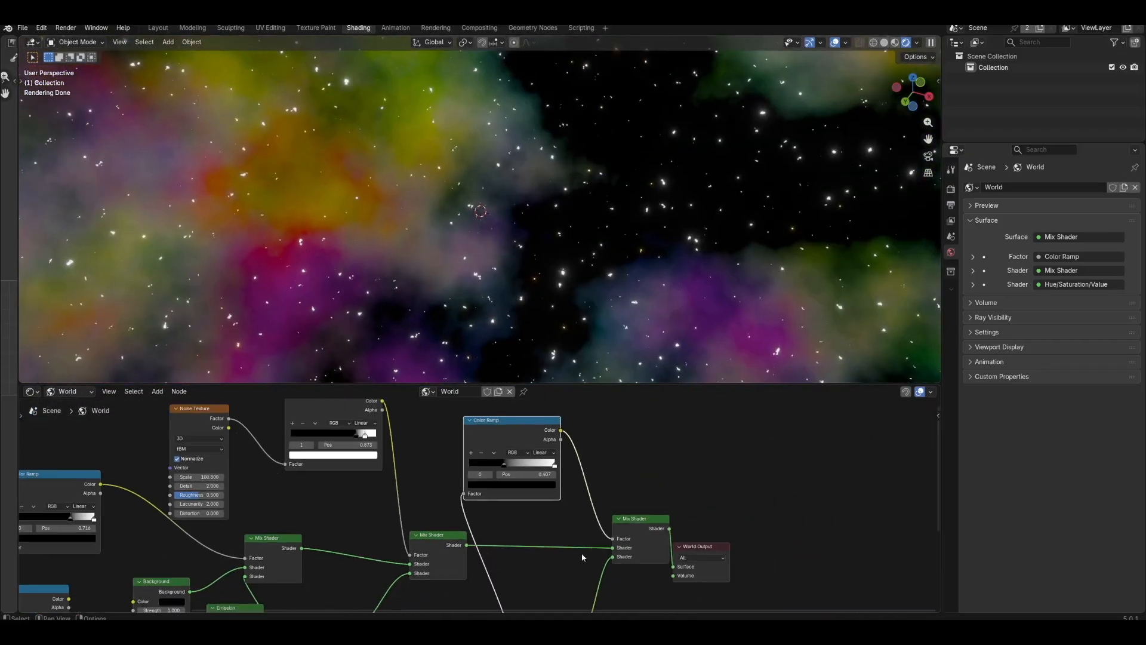
pyautogui.moveTo(582, 557); pyautogui.dragTo(680, 529, button='middle')
pyautogui.scroll(-6, 465, 531)
pyautogui.moveTo(335, 522); pyautogui.dragTo(504, 512, button='middle')
pyautogui.scroll(5, 496, 508)
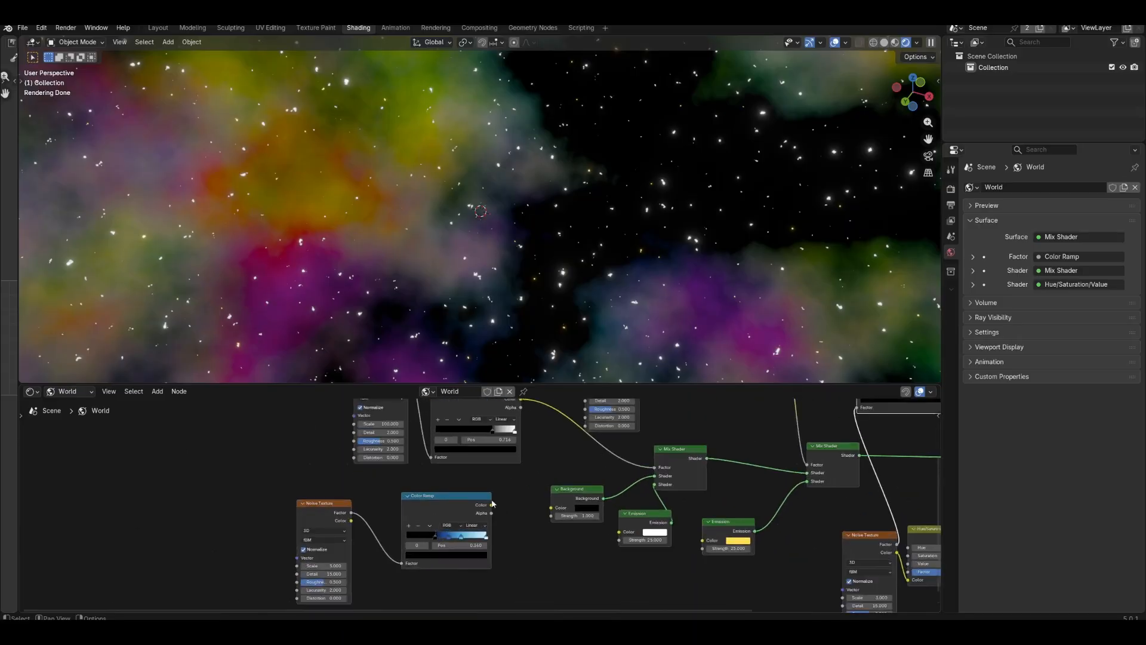
pyautogui.moveTo(549, 511); pyautogui.dragTo(546, 508)
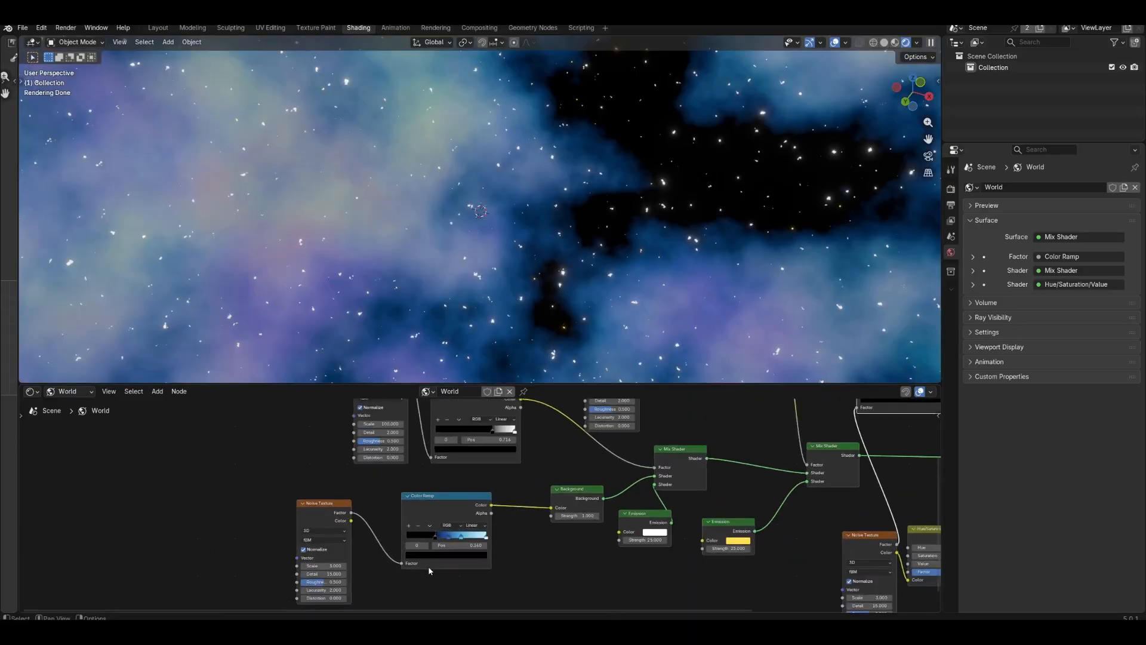
# Switch the blue nebula's Noise Texture to 4D, with W at 4.150 and Scale at about 2.04.
pyautogui.scroll(1, 428, 566)
pyautogui.click(370, 497)
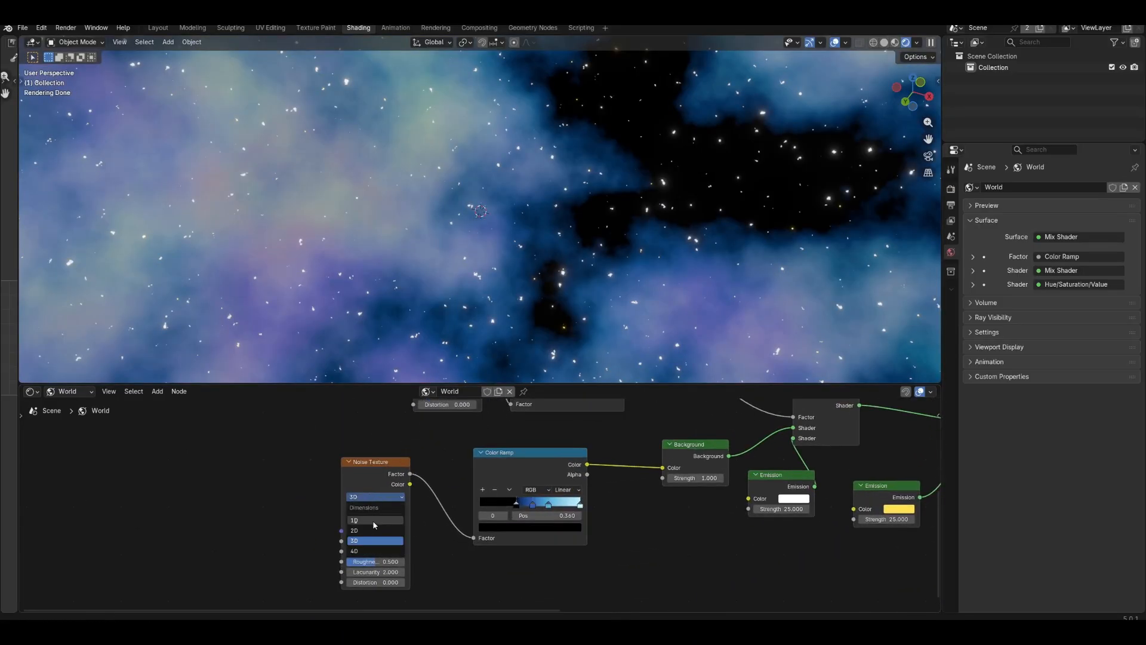
pyautogui.click(367, 551)
pyautogui.moveTo(383, 524); pyautogui.dragTo(425, 524)
pyautogui.moveTo(502, 263); pyautogui.dragTo(416, 415, button='middle')
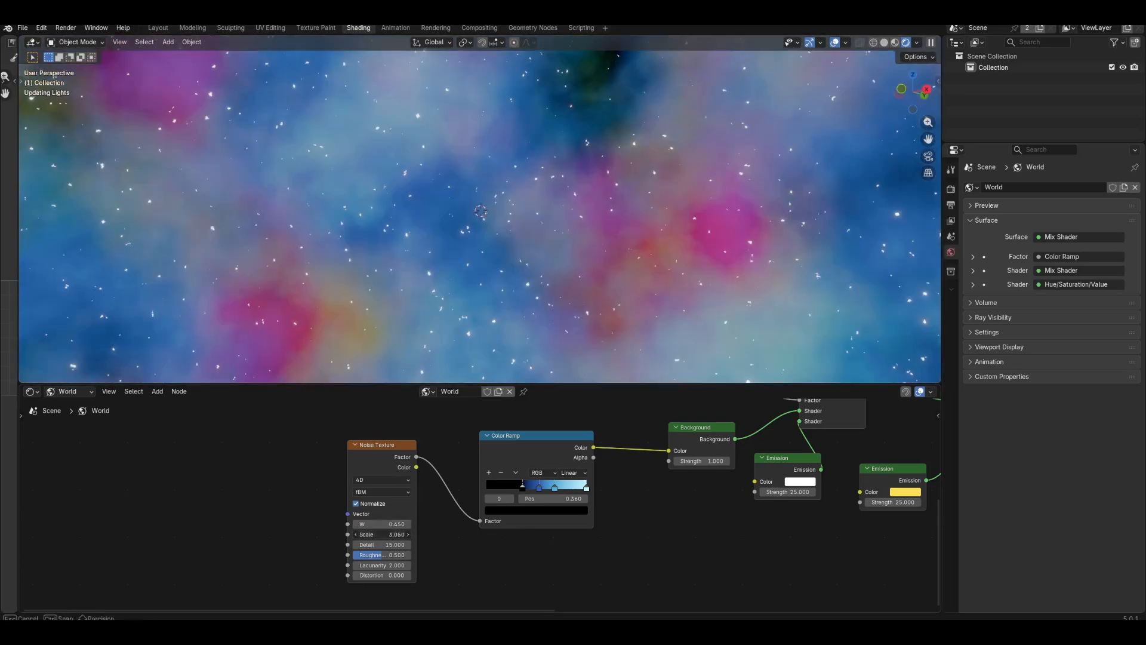
pyautogui.moveTo(386, 534)
pyautogui.mouseDown()
pyautogui.moveTo(412, 523)
pyautogui.moveTo(383, 527)
pyautogui.mouseUp()
pyautogui.moveTo(534, 231); pyautogui.dragTo(621, 263, button='middle')
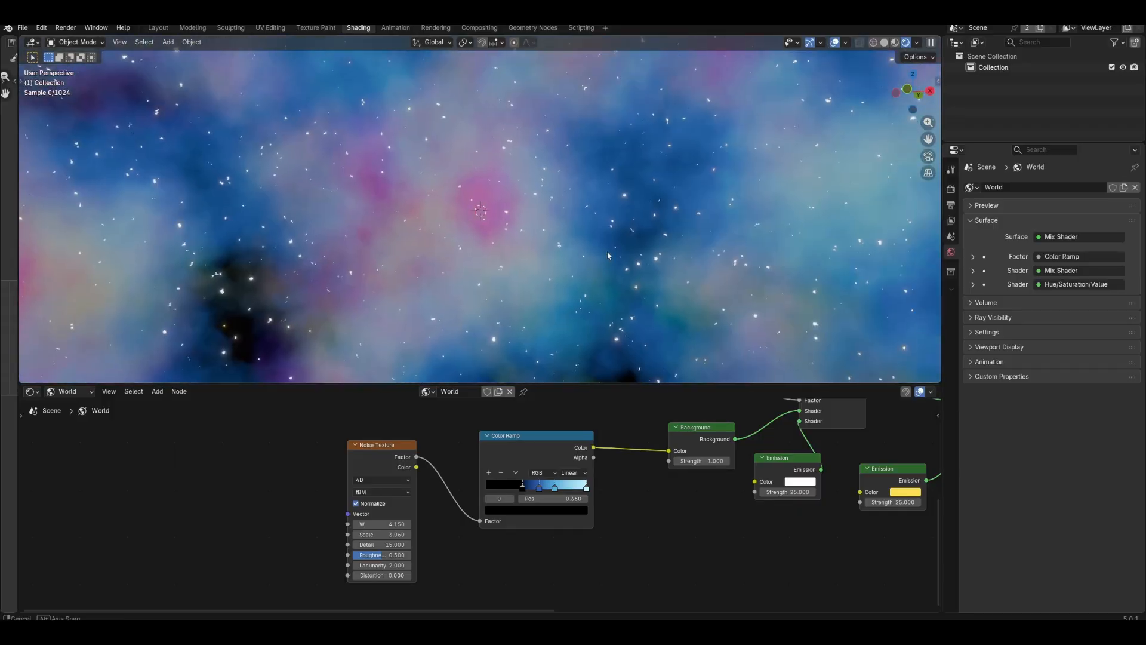
# Move the World Output node well clear to the right of the last Mix Shader.
pyautogui.moveTo(678, 559); pyautogui.dragTo(155, 573, button='middle')
pyautogui.scroll(-2, 384, 596)
pyautogui.moveTo(508, 251); pyautogui.dragTo(473, 292, button='middle')
pyautogui.scroll(2, 551, 496)
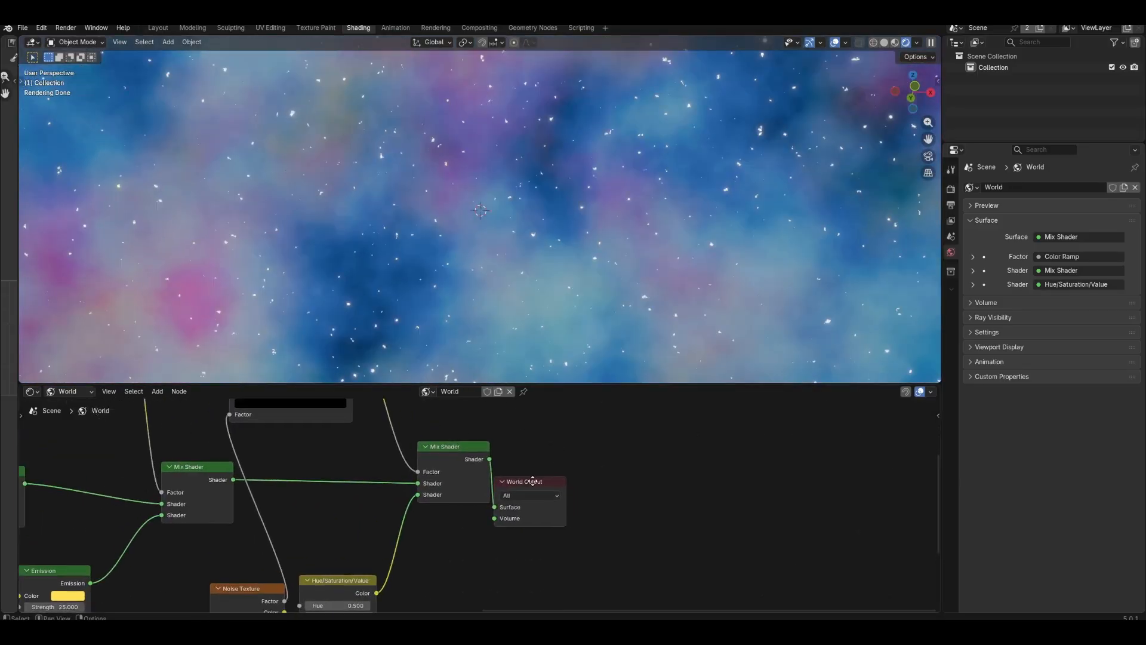
pyautogui.moveTo(546, 488); pyautogui.dragTo(819, 454)
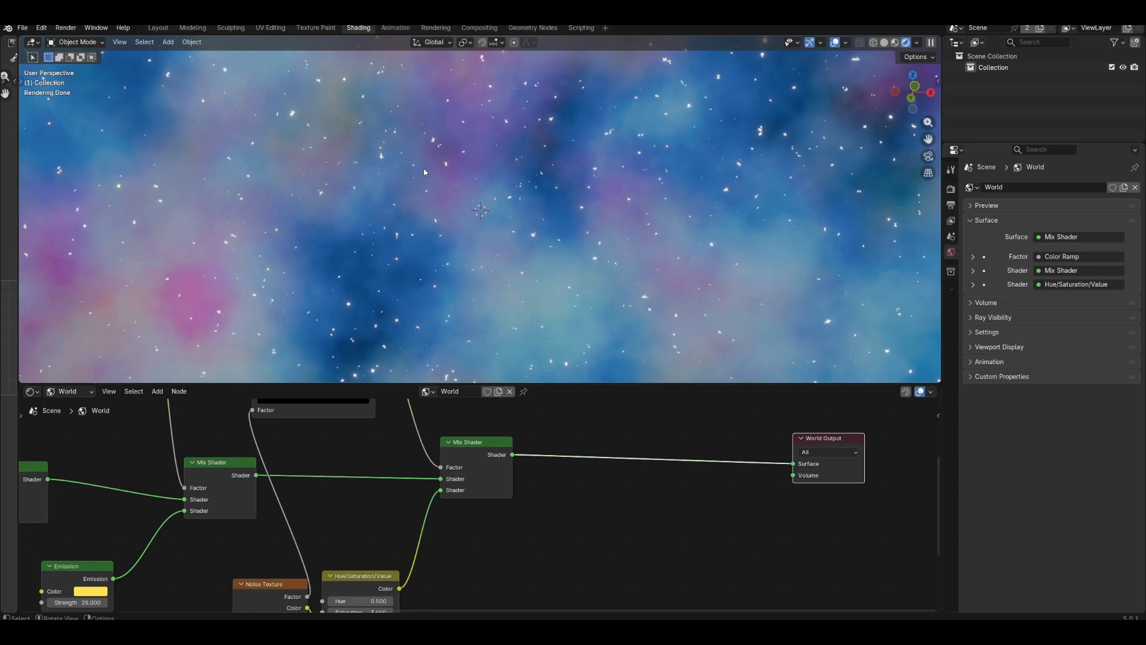
# Review the complete world node tree and inspect the blended nebulae from another angle.
pyautogui.scroll(-3, 590, 599)
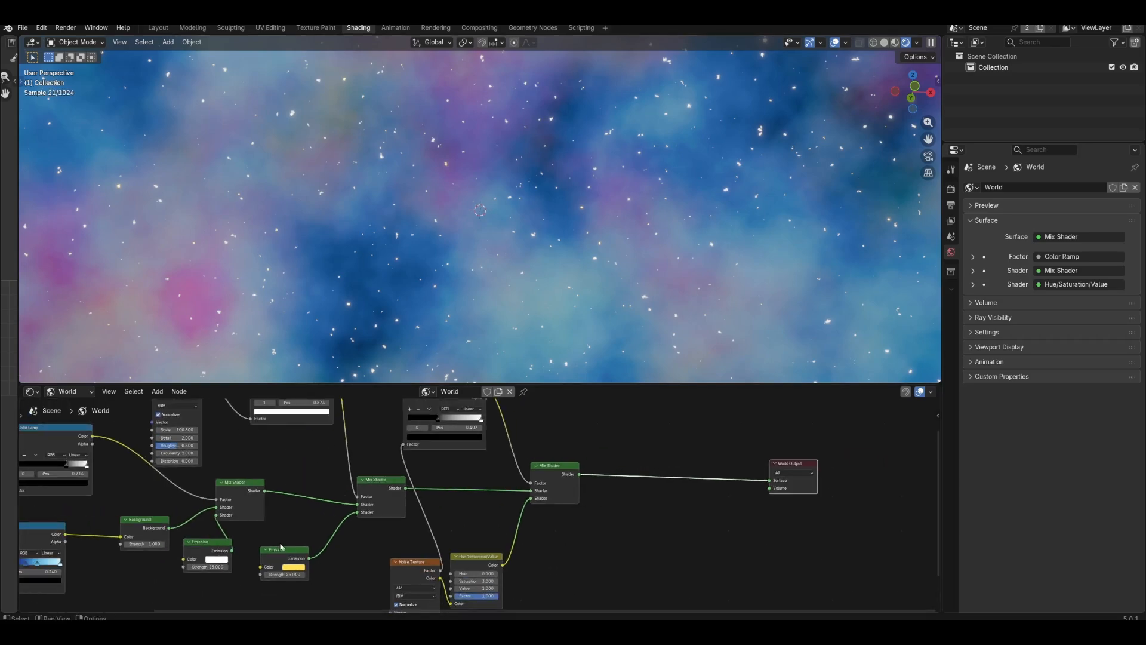
pyautogui.moveTo(235, 606); pyautogui.dragTo(486, 551, button='middle')
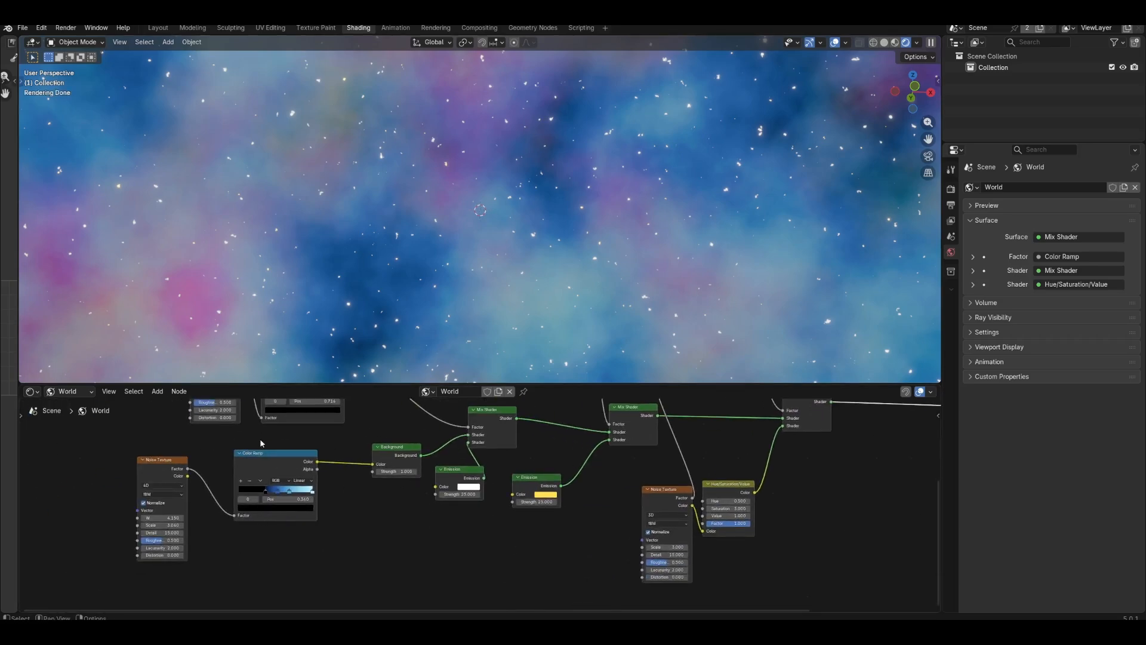
pyautogui.moveTo(450, 504); pyautogui.dragTo(110, 563, button='middle')
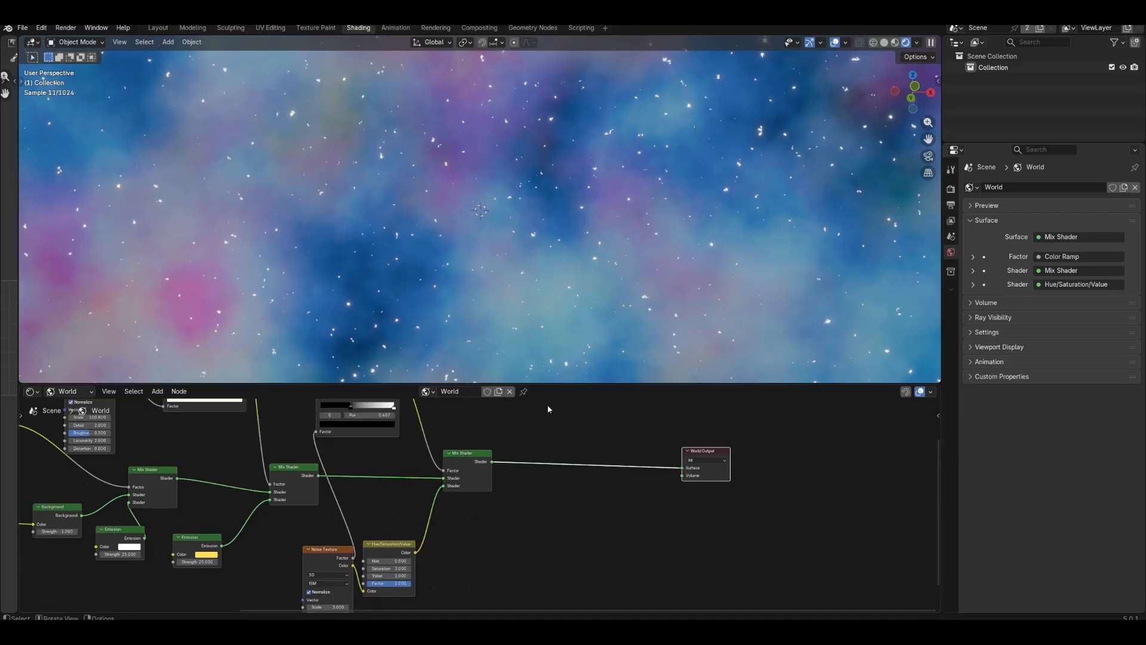
pyautogui.moveTo(548, 409); pyautogui.dragTo(492, 489, button='middle')
pyautogui.moveTo(577, 300); pyautogui.dragTo(553, 238, button='middle')
pyautogui.moveTo(560, 402); pyautogui.dragTo(495, 427, button='middle')
pyautogui.moveTo(403, 553); pyautogui.dragTo(509, 564, button='middle')
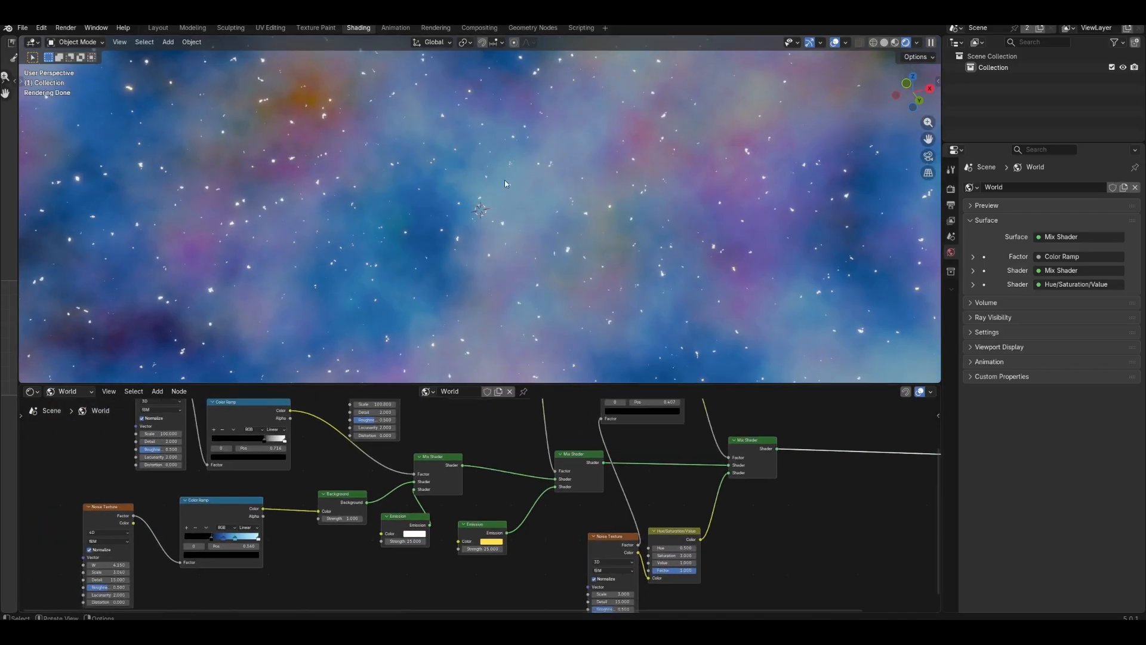
# Set the Strength of both the white and the yellow star Emission nodes to 50.
pyautogui.moveTo(415, 580); pyautogui.dragTo(456, 570, button='middle')
pyautogui.scroll(4, 456, 570)
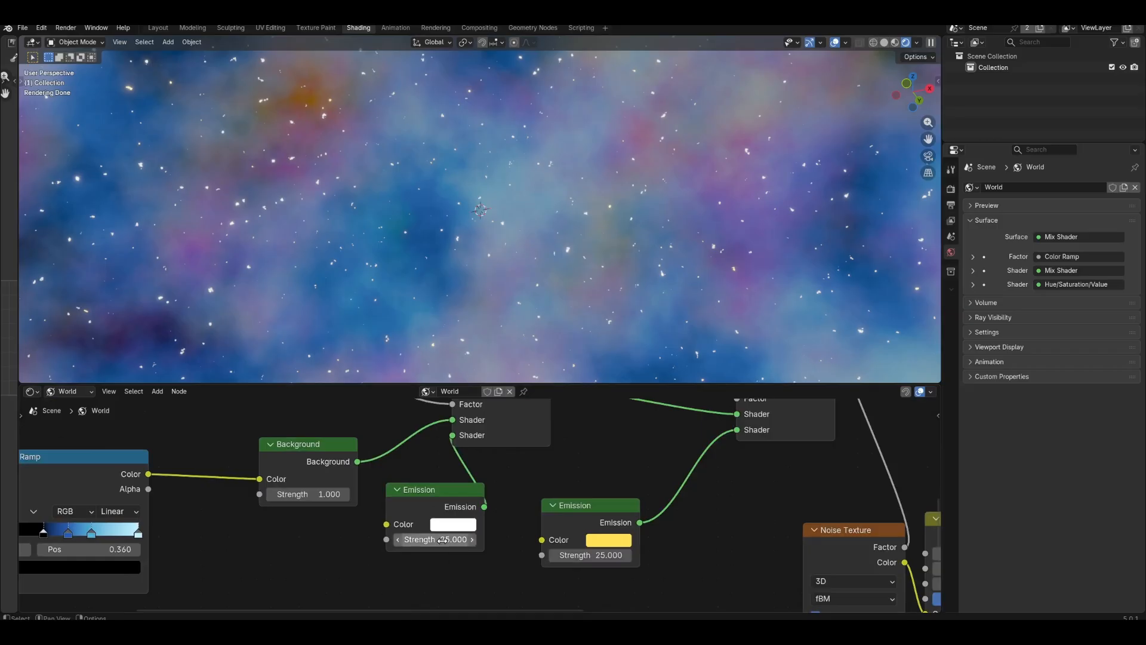
pyautogui.click(442, 540)
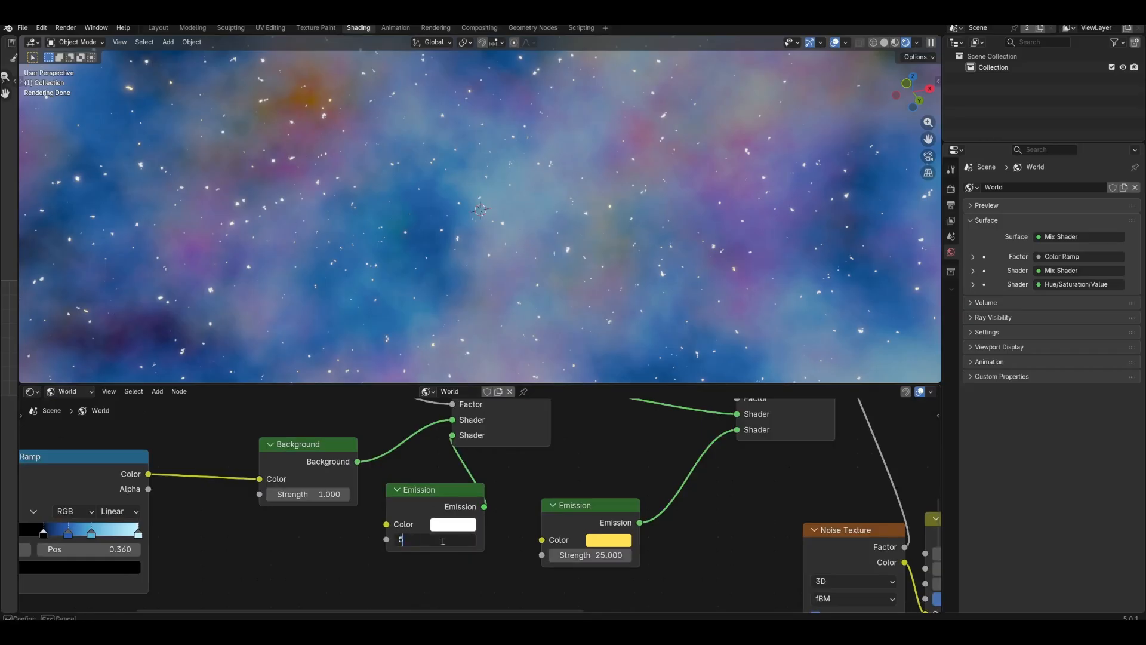
pyautogui.write('50')
pyautogui.press('Return')
pyautogui.click(613, 557)
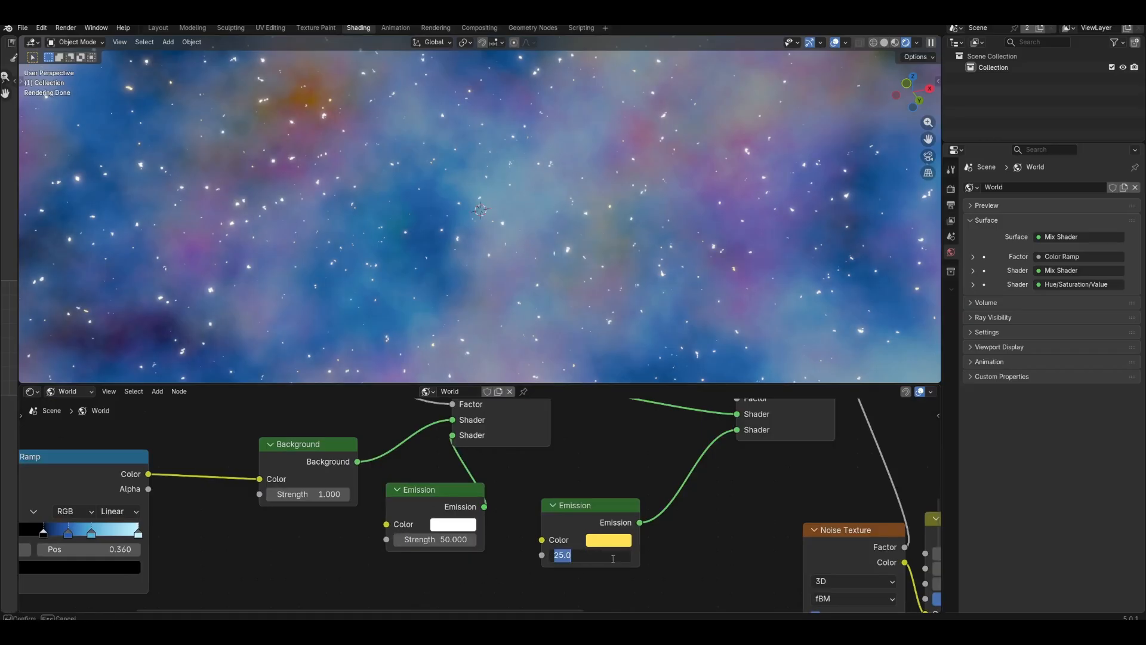
pyautogui.write('50')
pyautogui.press('Return')
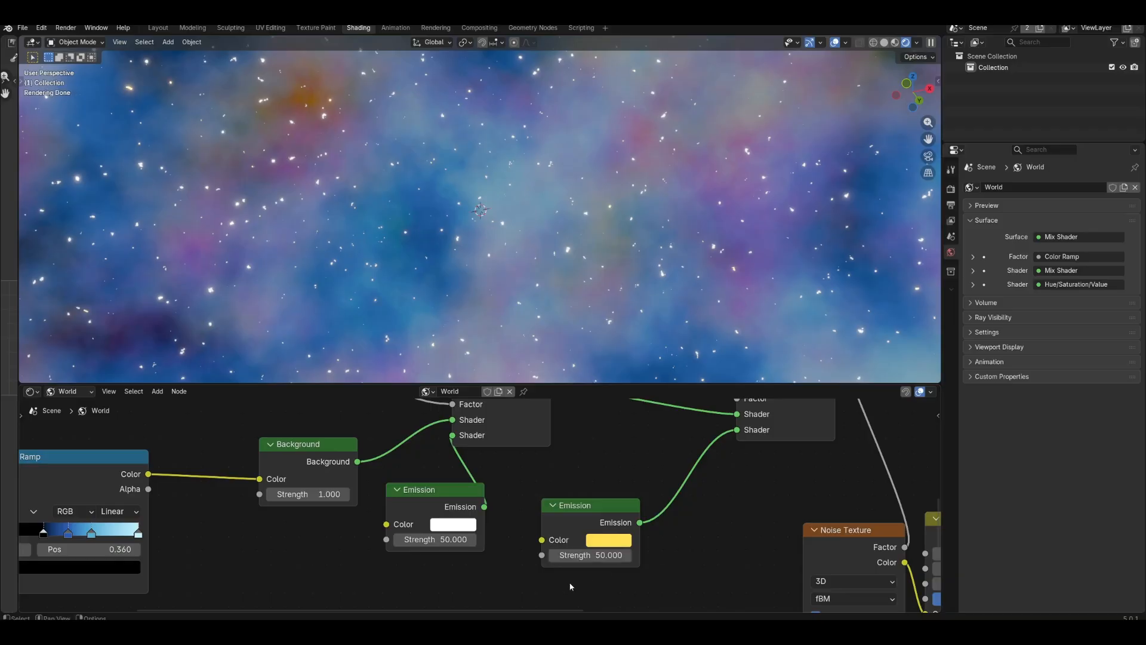
# Raise both star Emission nodes' Strength to 75 and inspect the brighter stars in the viewport.
pyautogui.click(447, 540)
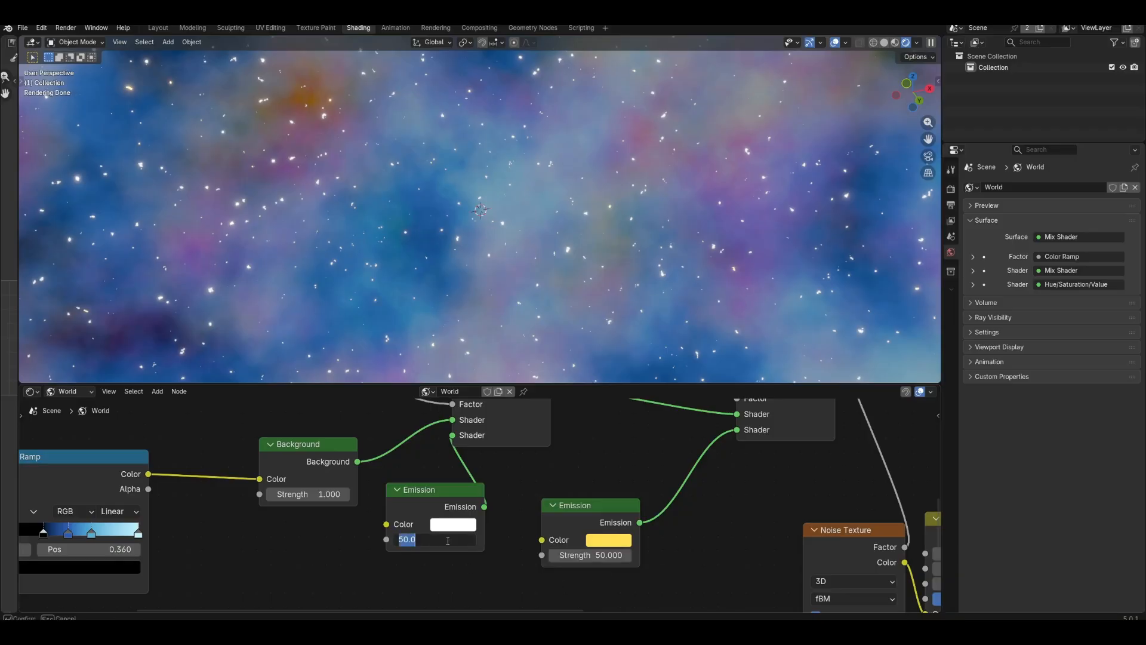
pyautogui.click(605, 553)
pyautogui.press('Return')
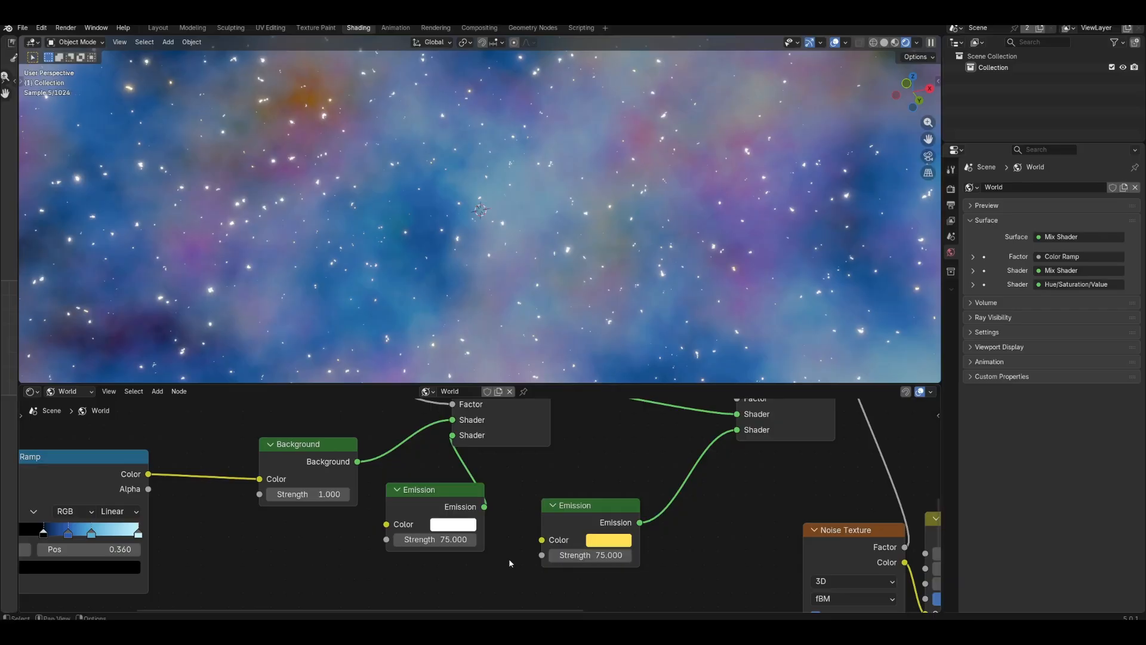
pyautogui.moveTo(583, 310); pyautogui.dragTo(450, 219, button='middle')
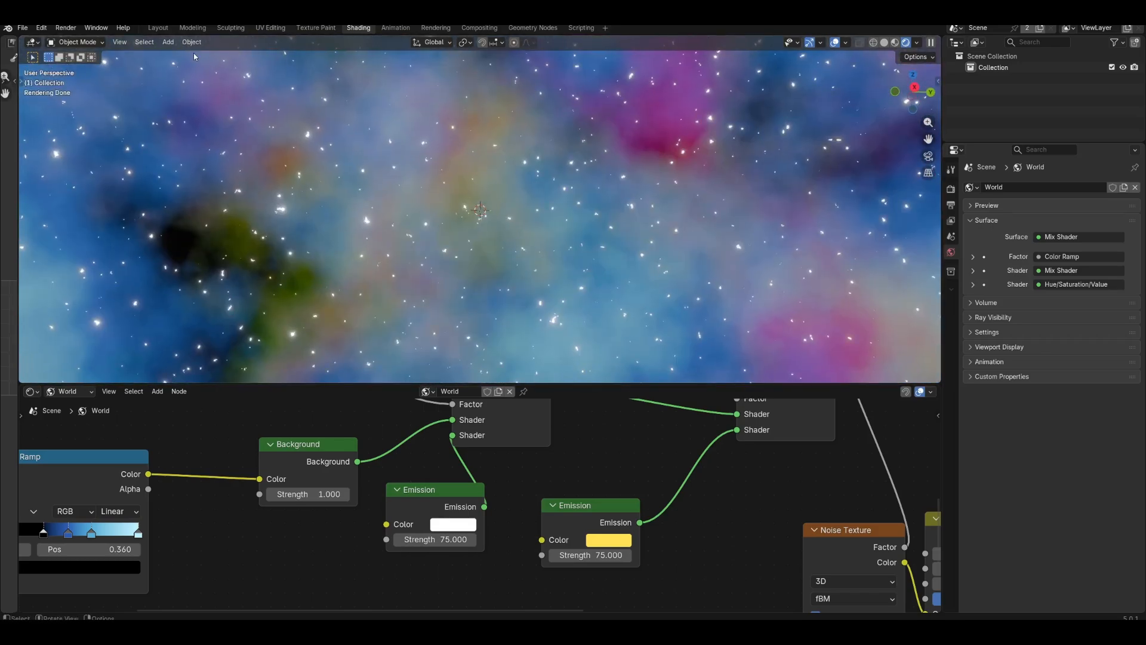
# Show the space background with Rendered shading in the Layout workspace's viewport and inspect it from several angles.
pyautogui.click(147, 30)
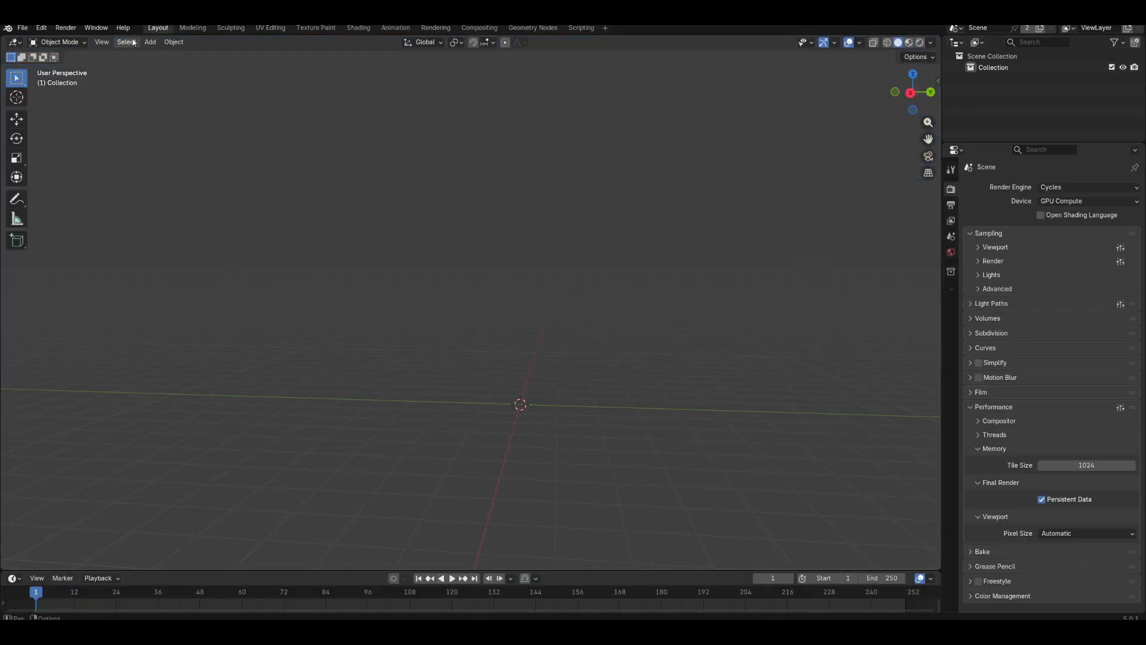
pyautogui.click(920, 43)
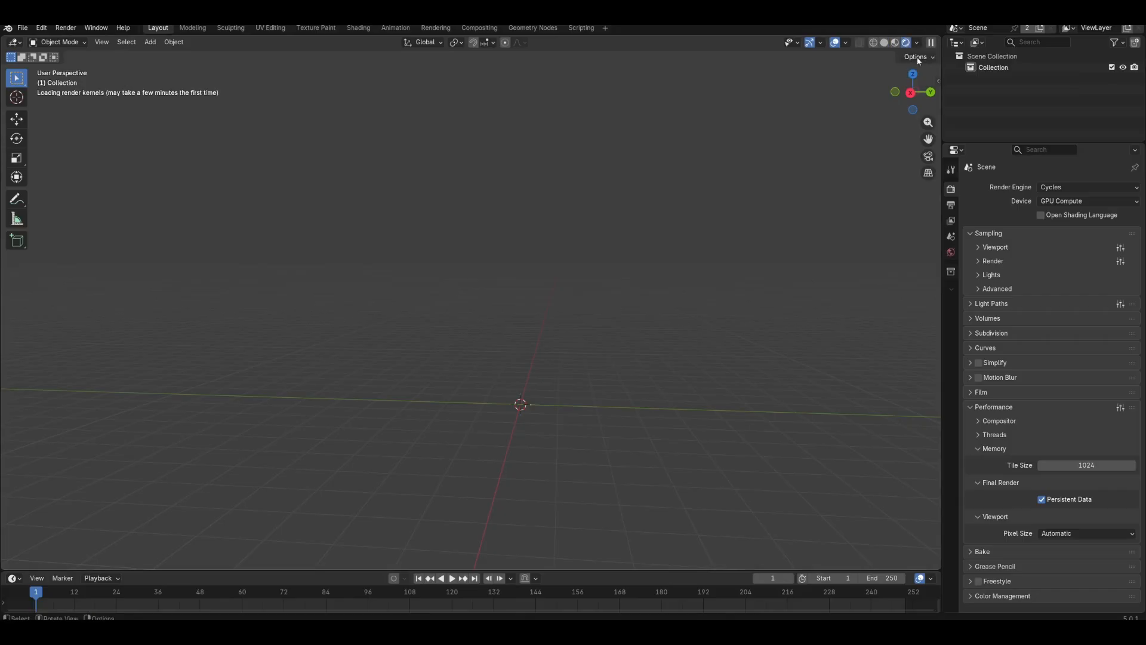
pyautogui.click(918, 46)
pyautogui.click(962, 207)
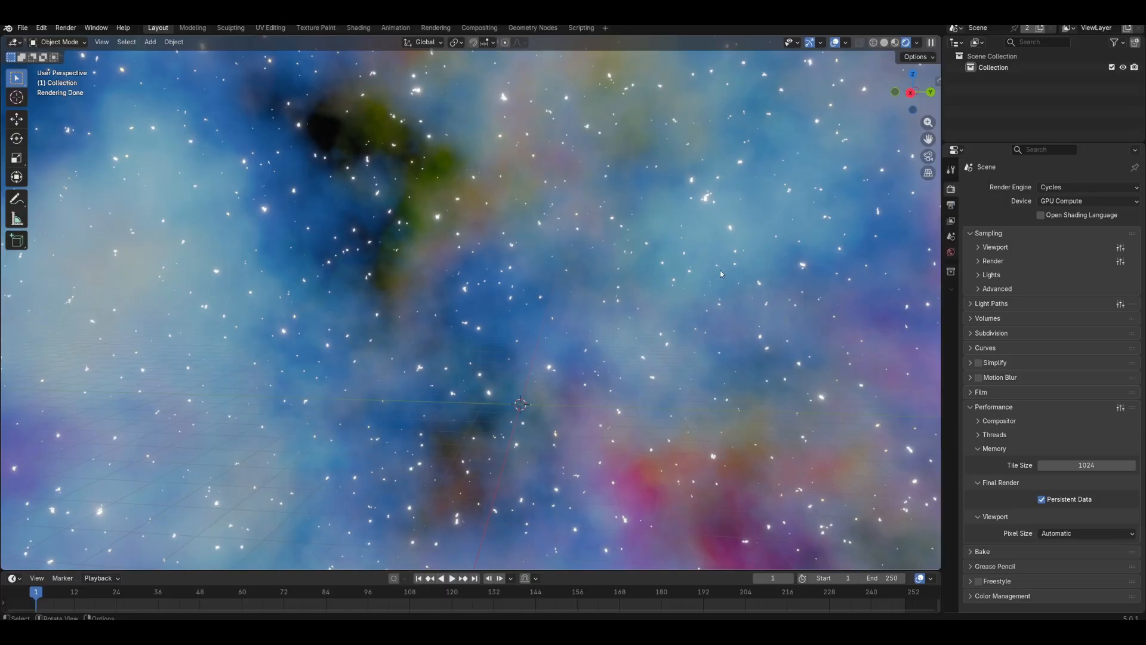
pyautogui.moveTo(711, 263)
pyautogui.mouseDown(button='middle')
pyautogui.moveTo(621, 227)
pyautogui.moveTo(609, 263)
pyautogui.moveTo(582, 267)
pyautogui.moveTo(602, 272)
pyautogui.moveTo(525, 277)
pyautogui.moveTo(504, 263)
pyautogui.moveTo(476, 280)
pyautogui.moveTo(401, 281)
pyautogui.moveTo(535, 289)
pyautogui.mouseUp(button='middle')
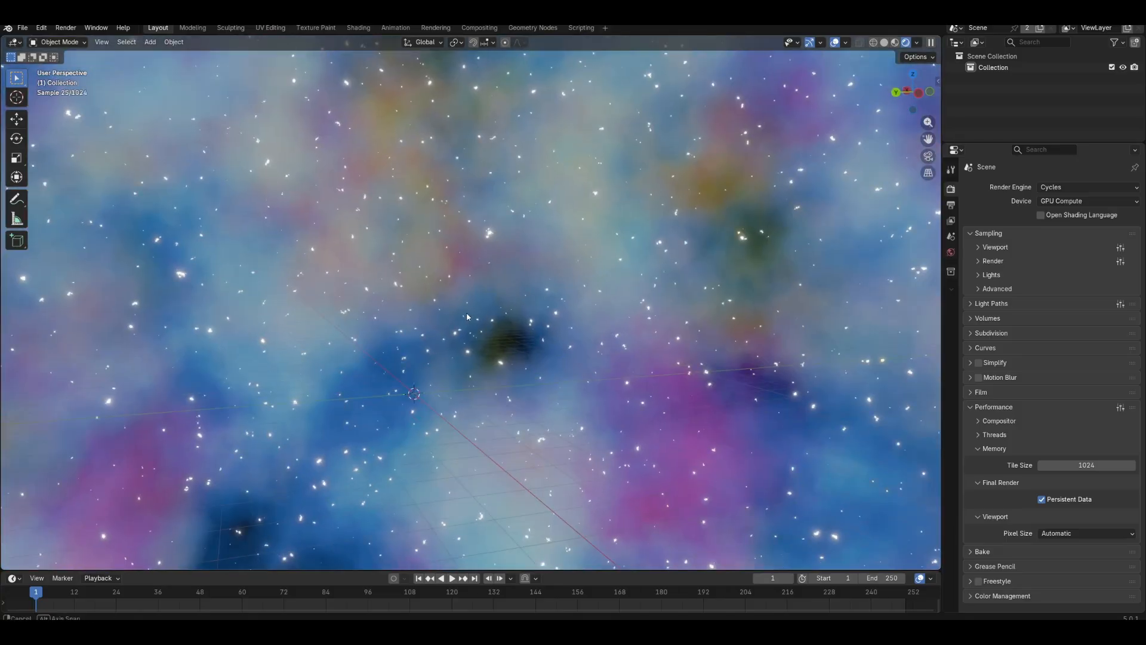
pyautogui.moveTo(467, 316); pyautogui.dragTo(507, 300, button='middle')
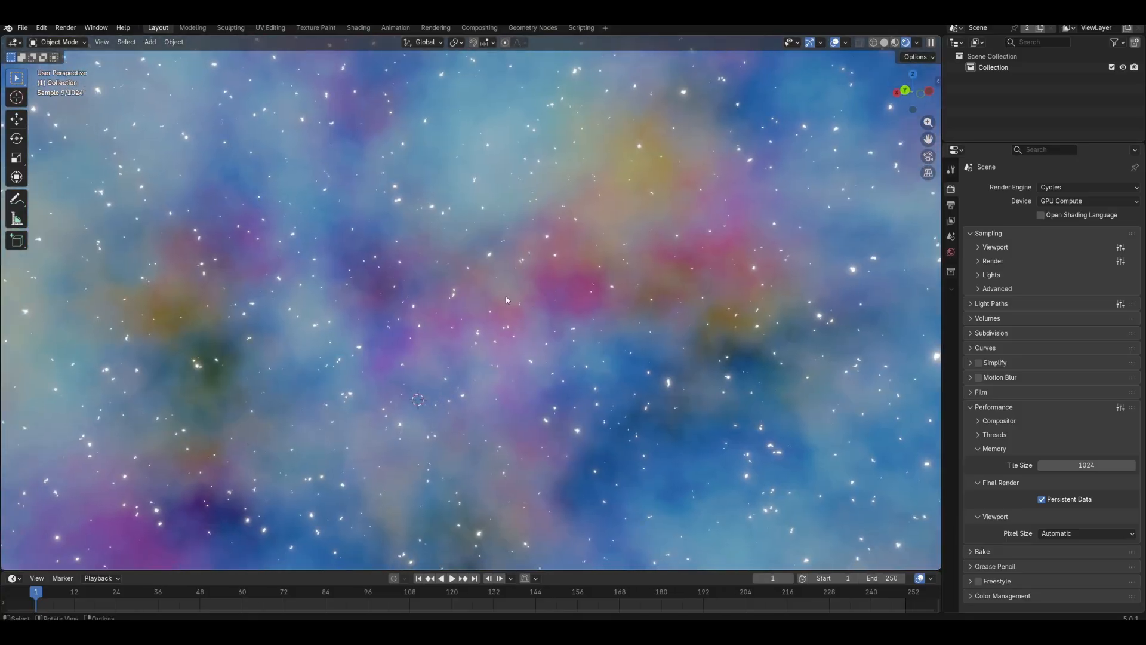
# Add a cube to the scene and switch the viewport to Material Preview shading.
pyautogui.click(151, 42)
pyautogui.moveTo(162, 55)
pyautogui.click(263, 66)
pyautogui.moveTo(412, 353); pyautogui.dragTo(514, 315, button='middle')
pyautogui.scroll(4, 503, 358)
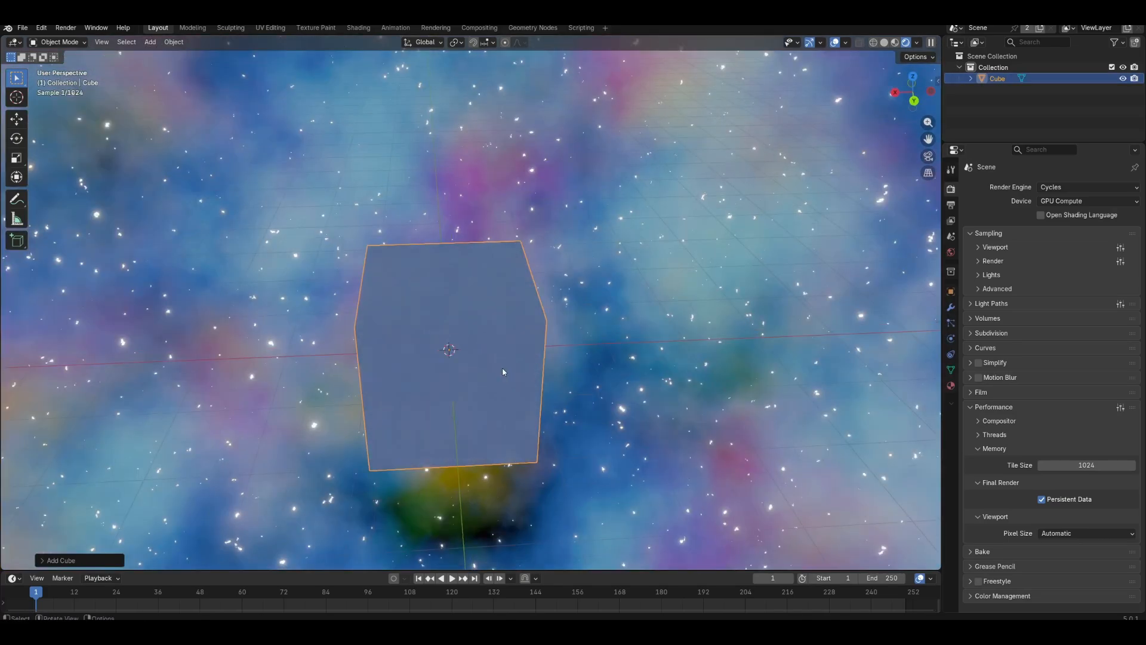
pyautogui.click(886, 43)
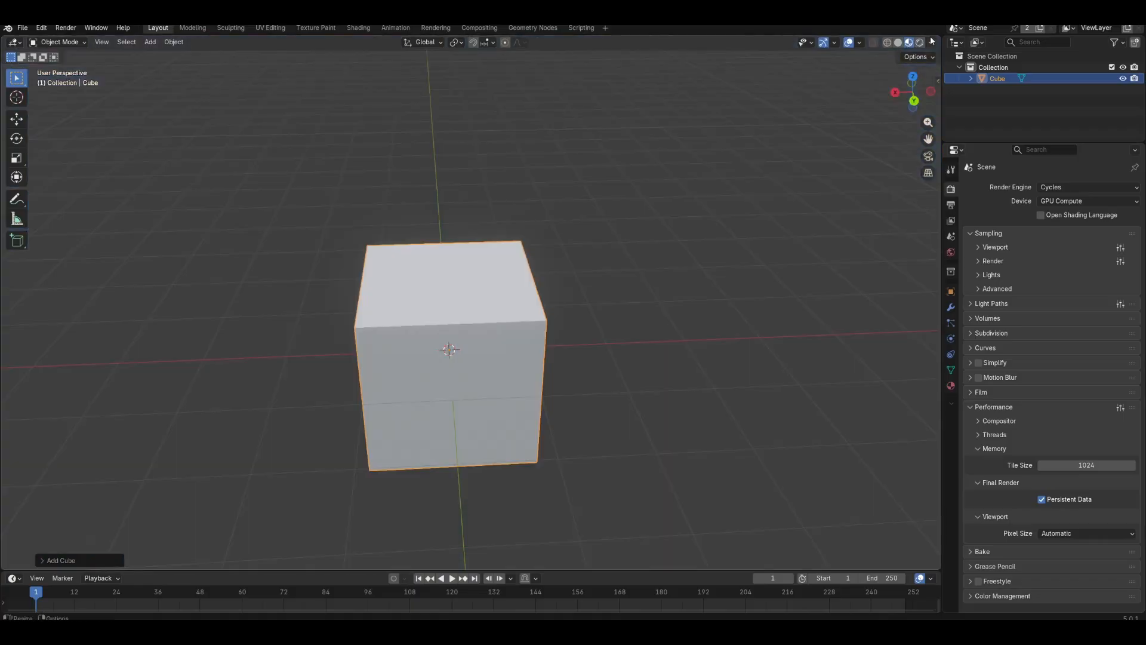
# In Edit Mode, move the cube's top face upward.
pyautogui.moveTo(492, 377); pyautogui.dragTo(464, 353, button='middle')
pyautogui.click(59, 42)
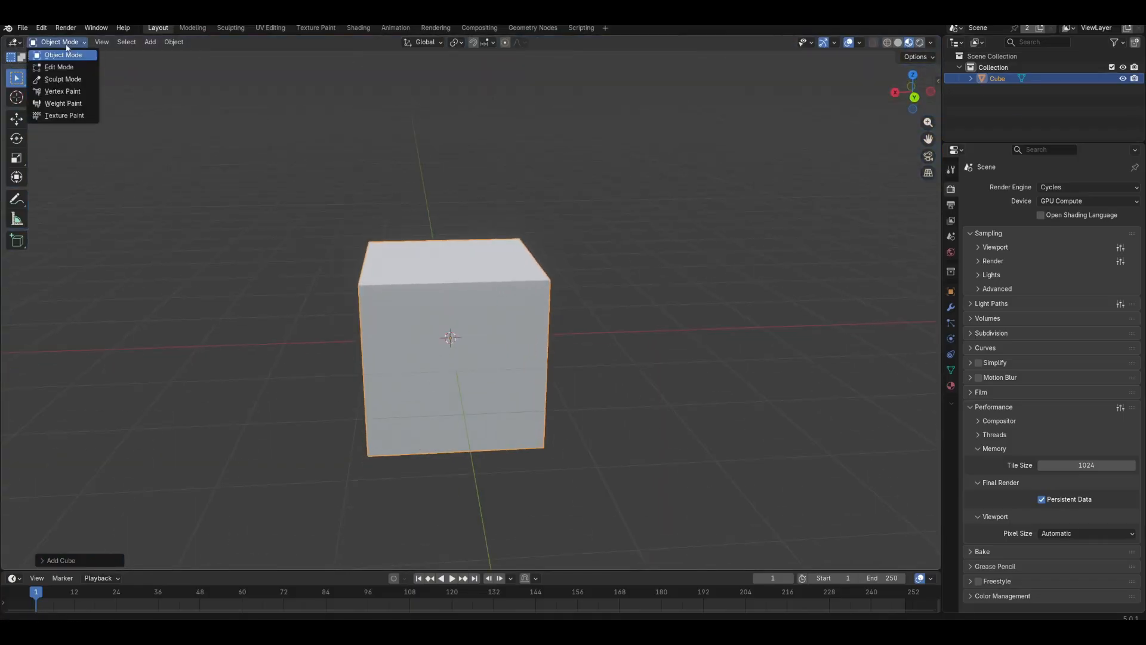
pyautogui.click(60, 68)
pyautogui.click(451, 262)
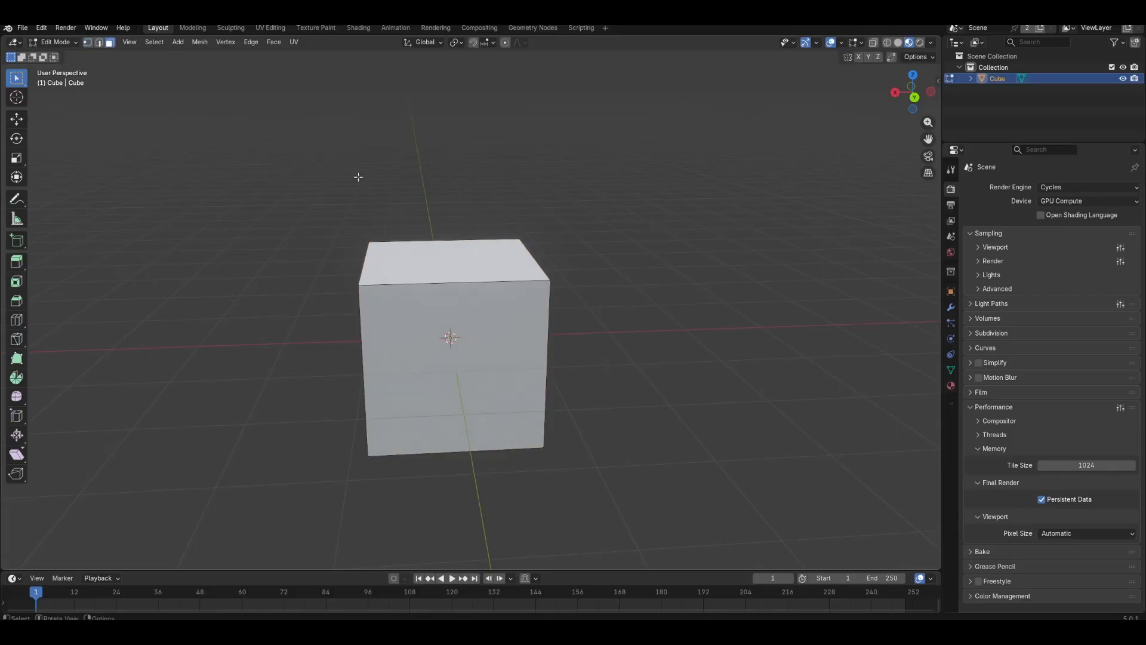
pyautogui.click(460, 267)
pyautogui.press('g')
pyautogui.click(463, 178)
# Extrude the cube's face on the positive Y side outward and scale the new end face down.
pyautogui.click(445, 338)
pyautogui.moveTo(444, 337); pyautogui.dragTo(487, 349, button='middle')
pyautogui.press('e')
pyautogui.click(756, 350)
pyautogui.press('s')
pyautogui.click(765, 332)
# Extrude the cube's positive X, negative Y and negative X side faces outward and scale their end faces down.
pyautogui.click(531, 326)
pyautogui.press('e')
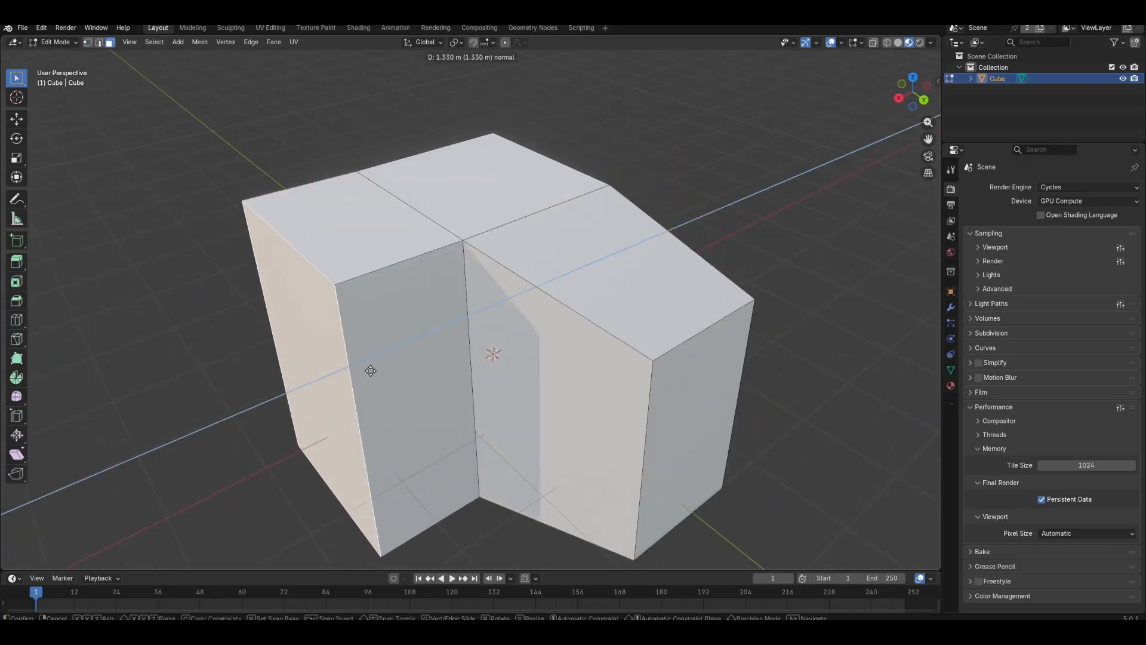
pyautogui.click(371, 370)
pyautogui.moveTo(370, 371); pyautogui.dragTo(537, 310, button='middle')
pyautogui.press('s')
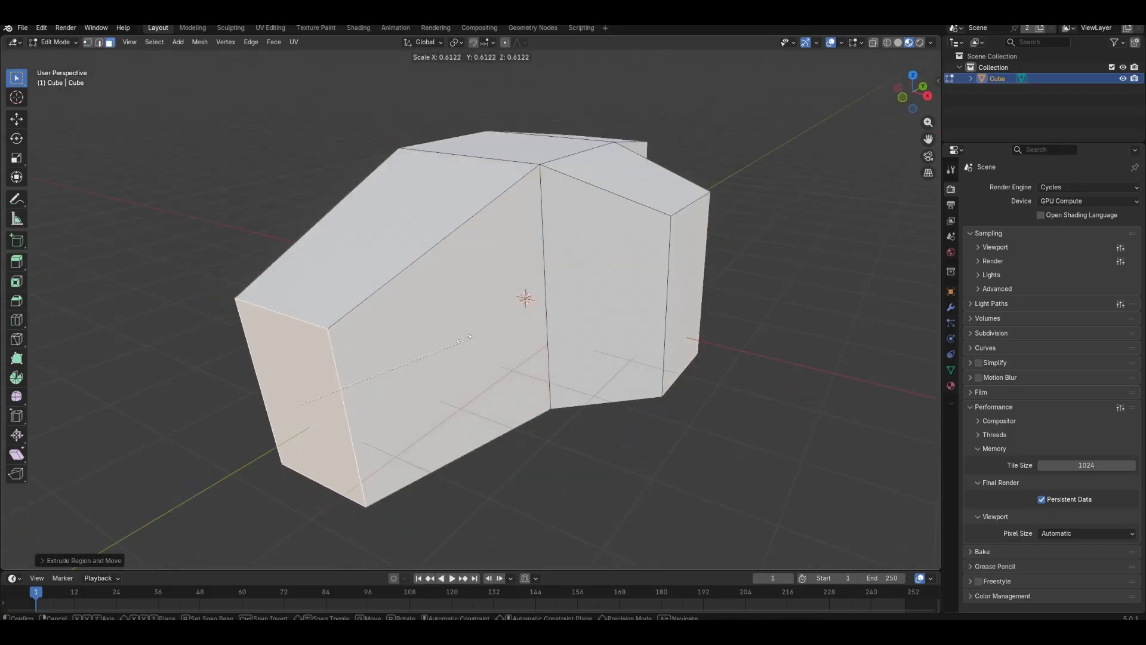
pyautogui.moveTo(464, 338); pyautogui.dragTo(335, 275, button='middle')
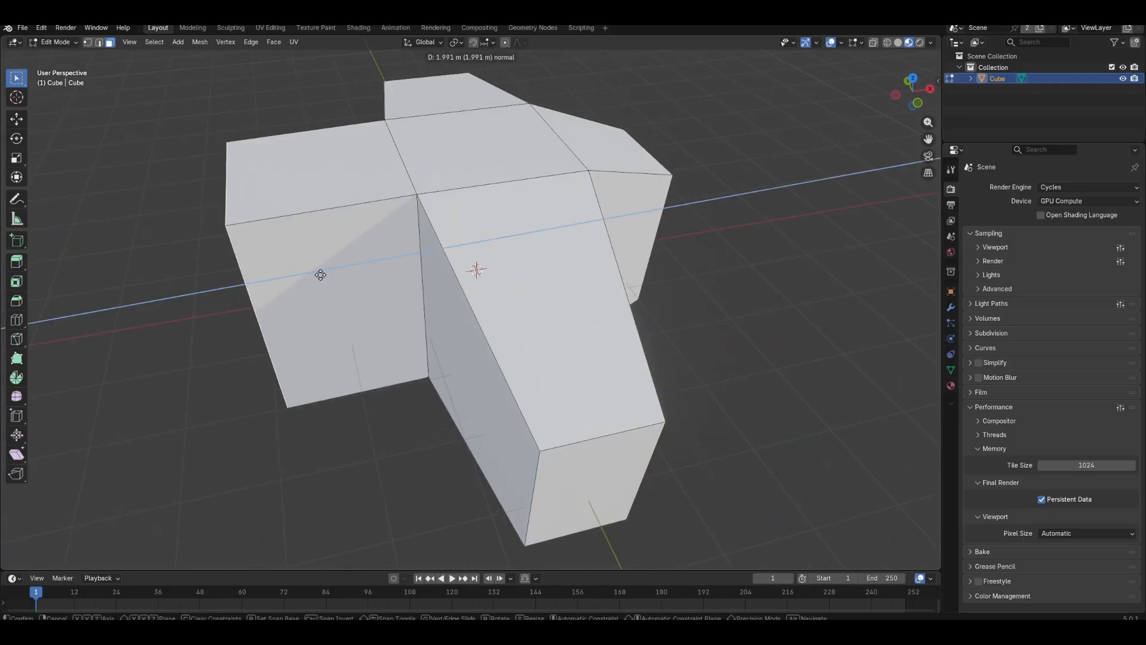
pyautogui.click(388, 287)
# Extrude the top face of the mesh upward and scale the new end face down.
pyautogui.click(482, 121)
pyautogui.moveTo(492, 181); pyautogui.dragTo(495, 200)
pyautogui.press('e')
pyautogui.click(514, 128)
pyautogui.press('s')
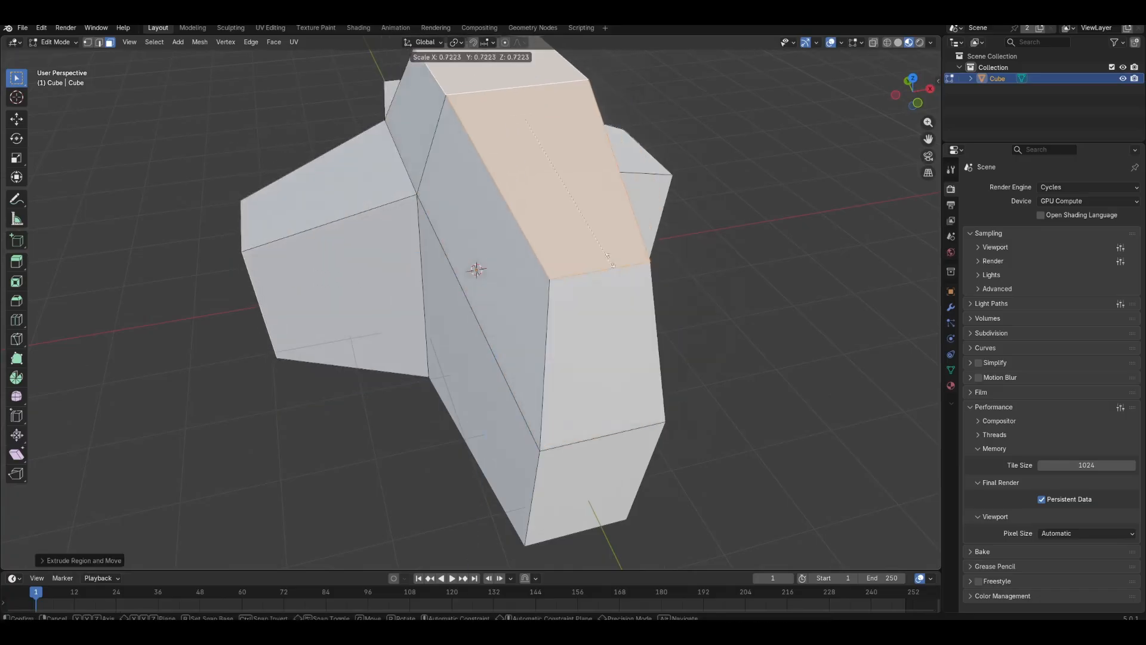
pyautogui.click(609, 268)
# Extrude the bottom face of the mesh downward and scale the new end face down.
pyautogui.scroll(-3, 609, 267)
pyautogui.moveTo(600, 383); pyautogui.dragTo(565, 236, button='middle')
pyautogui.moveTo(474, 344); pyautogui.dragTo(475, 343)
pyautogui.moveTo(475, 344); pyautogui.dragTo(591, 458, button='middle')
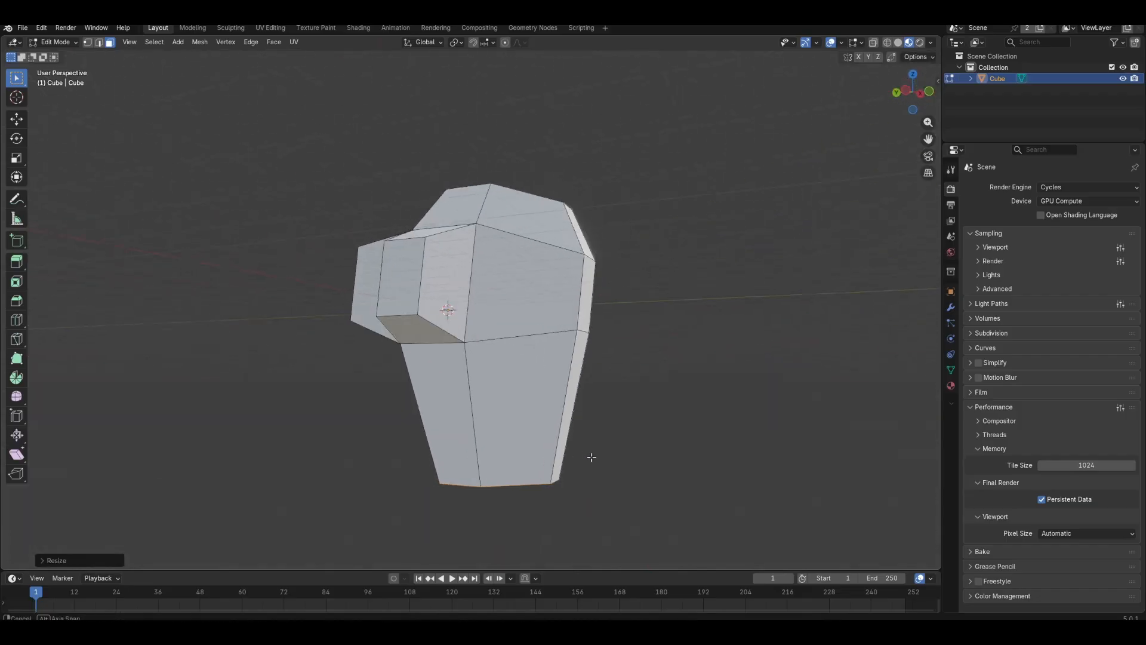
# Extrude another side face of the mesh outward, scale its end face down and shift it without moving along X.
pyautogui.moveTo(531, 307); pyautogui.dragTo(545, 400)
pyautogui.press('e')
pyautogui.moveTo(545, 399); pyautogui.dragTo(360, 242, button='middle')
pyautogui.click(493, 438)
pyautogui.press('s')
pyautogui.click(584, 418)
pyautogui.press('g')
pyautogui.hotkey('shift', 'x')
pyautogui.click(602, 418)
pyautogui.click(678, 388)
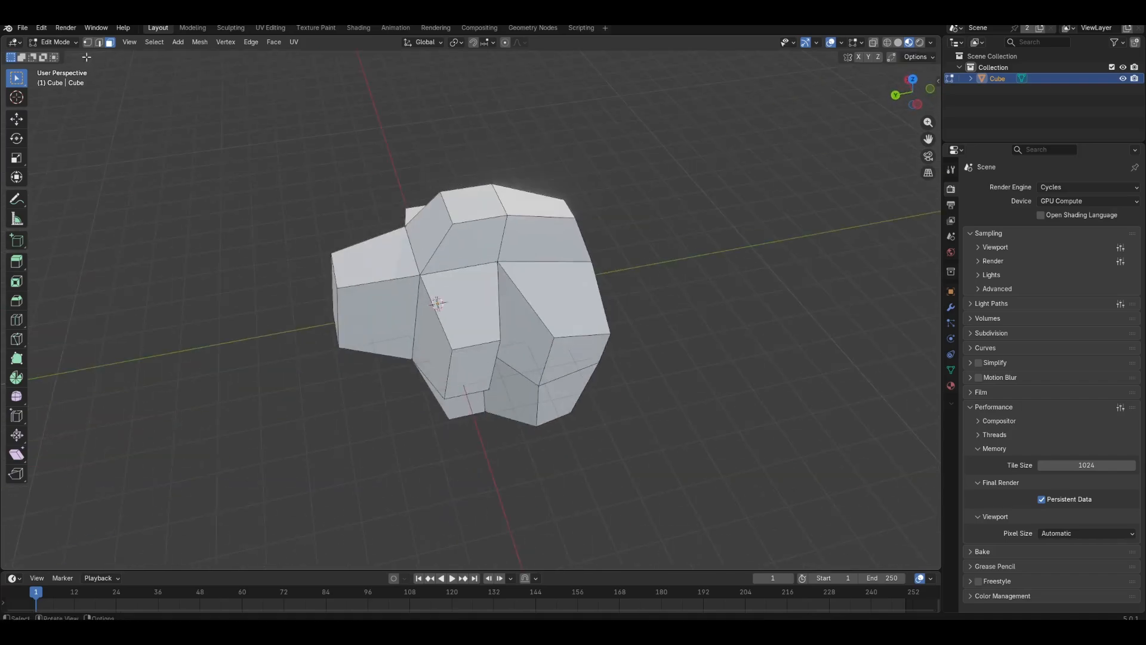
# Return to Object Mode and add a Subdivision Surface modifier to the mesh with viewport levels set to 2.
pyautogui.click(55, 42)
pyautogui.click(54, 52)
pyautogui.click(951, 306)
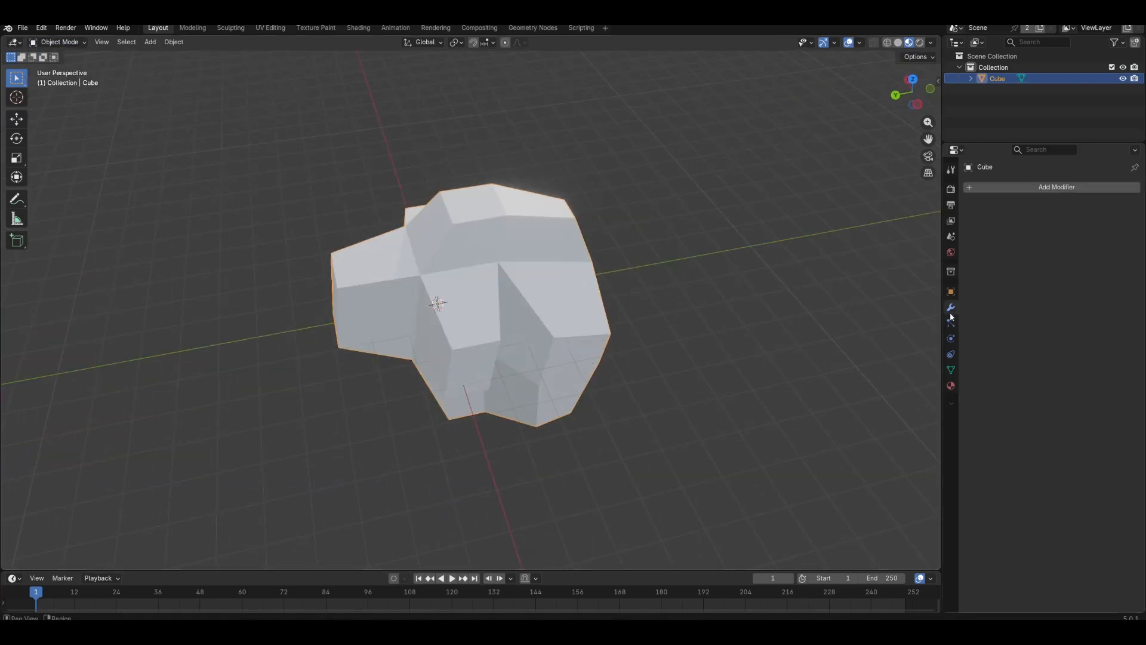
pyautogui.click(1047, 191)
pyautogui.write('s')
pyautogui.click(1022, 211)
pyautogui.moveTo(698, 334); pyautogui.dragTo(865, 322, button='middle')
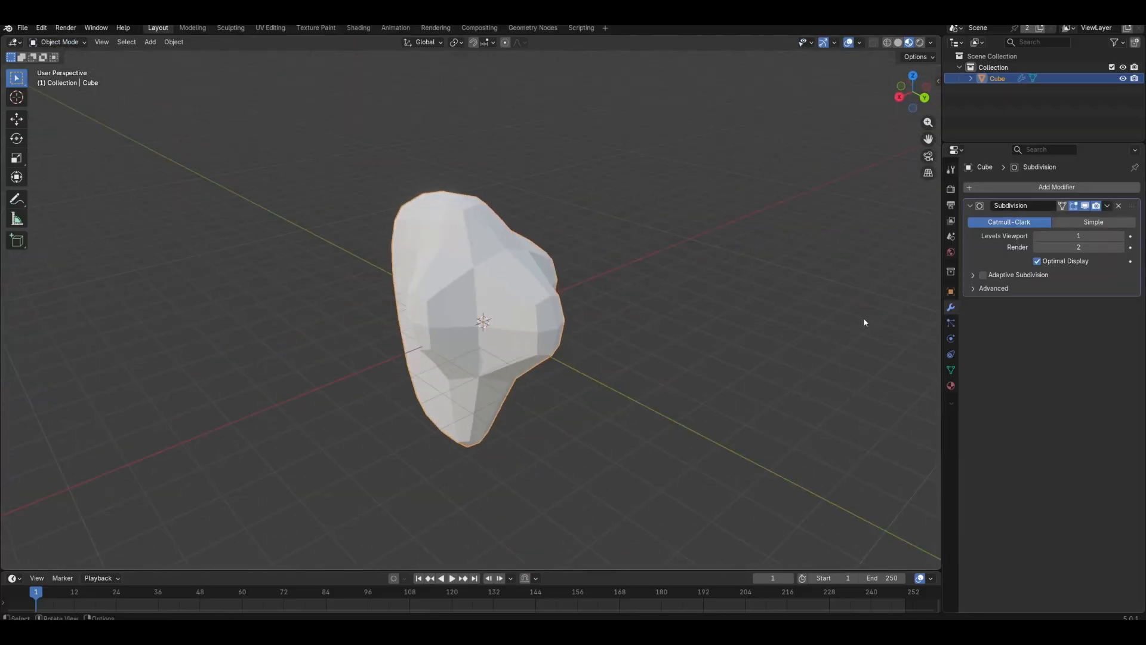
pyautogui.click(1122, 235)
# Shade the subdivided object smooth and apply its Subdivision modifier.
pyautogui.moveTo(719, 289); pyautogui.dragTo(489, 265, button='middle')
pyautogui.rightClick(490, 267)
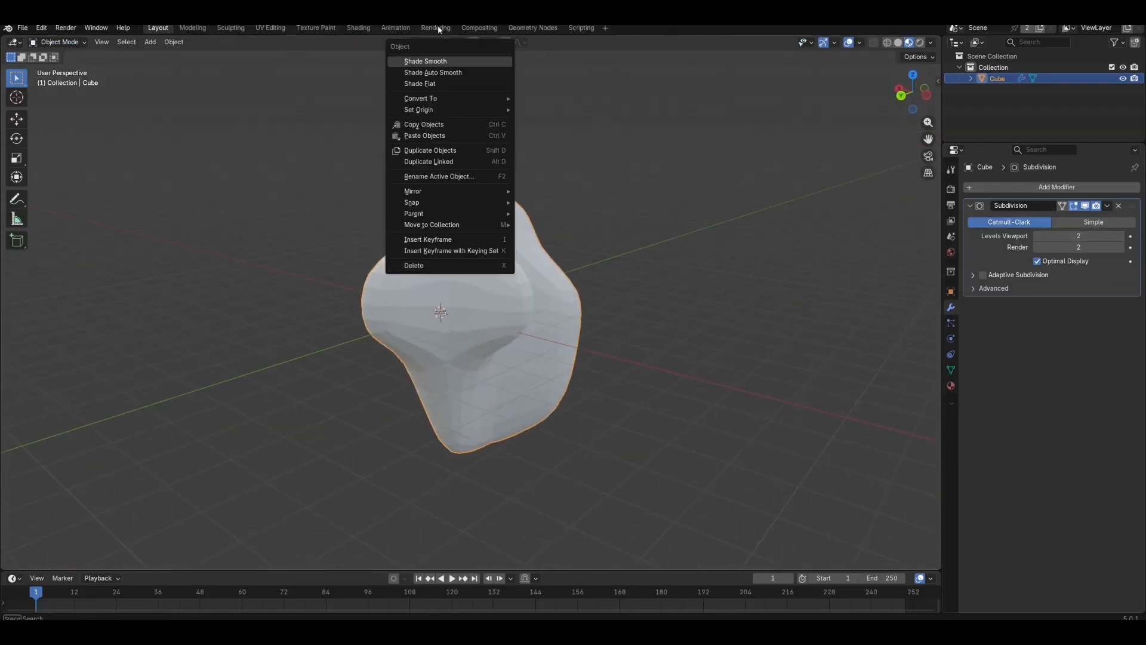
pyautogui.click(451, 60)
pyautogui.moveTo(846, 271); pyautogui.dragTo(884, 263, button='middle')
pyautogui.click(1107, 206)
pyautogui.click(1100, 222)
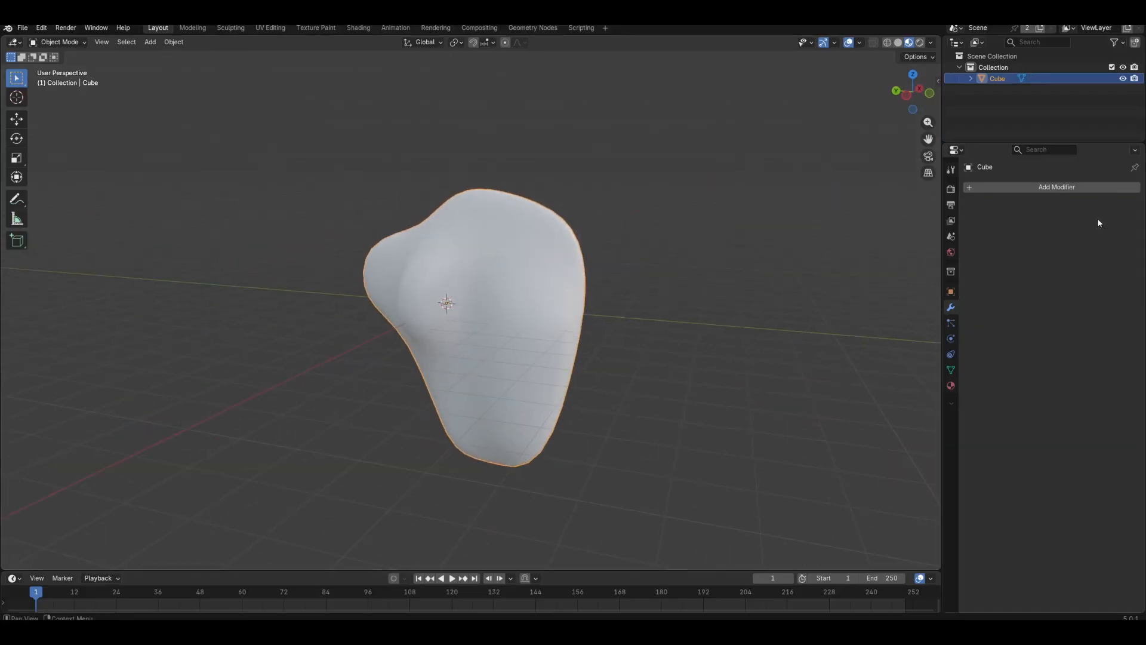
# Duplicate the rounded rock twice, placing one copy on each side of the original.
pyautogui.moveTo(468, 332); pyautogui.dragTo(588, 339, button='middle')
pyautogui.hotkey('shift', 'd')
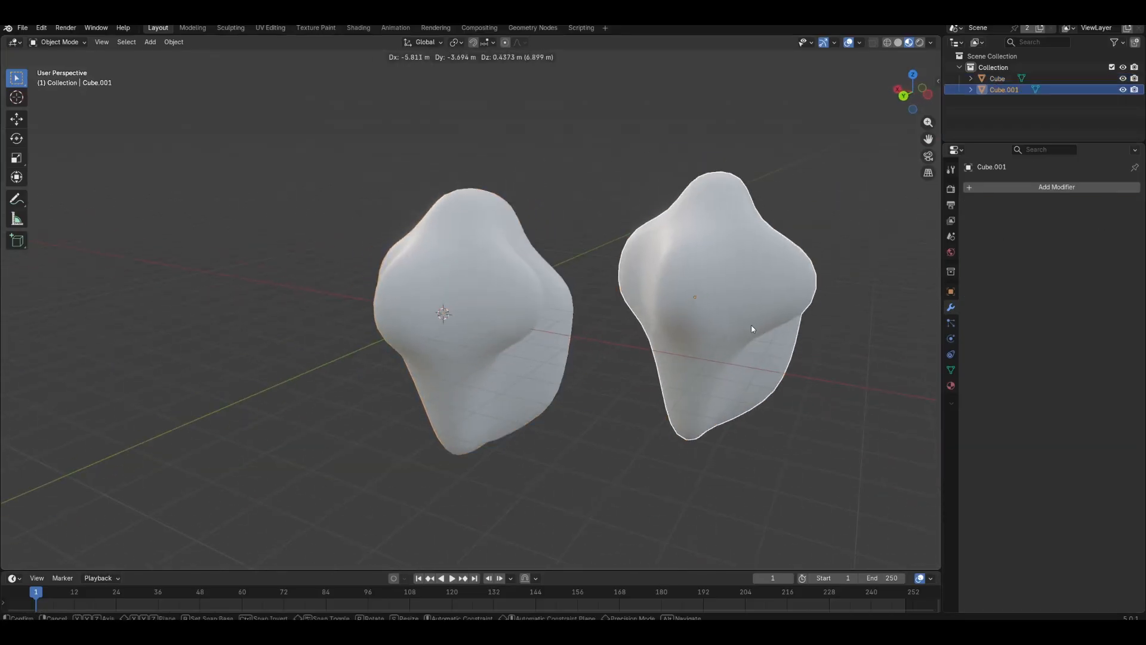
pyautogui.click(752, 327)
pyautogui.hotkey('shift', 'd')
pyautogui.click(207, 290)
# Flatten the second copy (Cube.002) by scaling it down along the Z axis.
pyautogui.press('s')
pyautogui.press('z')
pyautogui.click(264, 381)
pyautogui.moveTo(418, 338); pyautogui.dragTo(717, 246, button='middle')
pyautogui.scroll(-3, 647, 225)
pyautogui.moveTo(647, 239); pyautogui.dragTo(514, 234, button='middle')
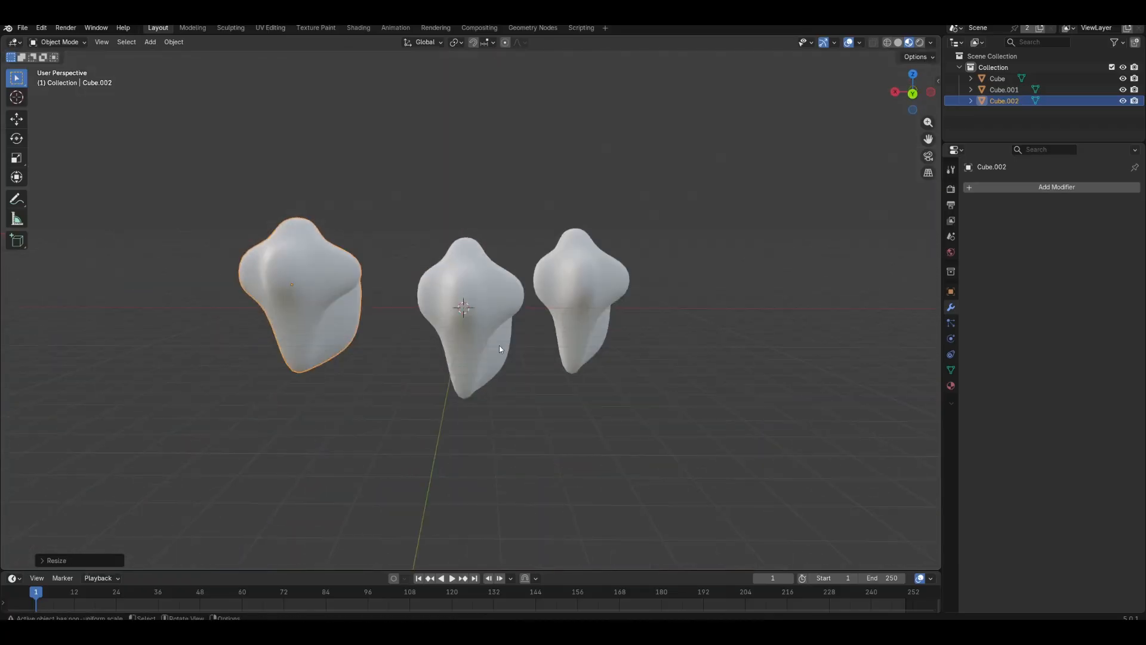
pyautogui.press('s')
pyautogui.press('z')
pyautogui.click(414, 371)
# Rotate each of the three rocks individually to vary their orientation, turning Cube.001 by 90 degrees.
pyautogui.moveTo(414, 372); pyautogui.dragTo(657, 335, button='middle')
pyautogui.click(493, 320)
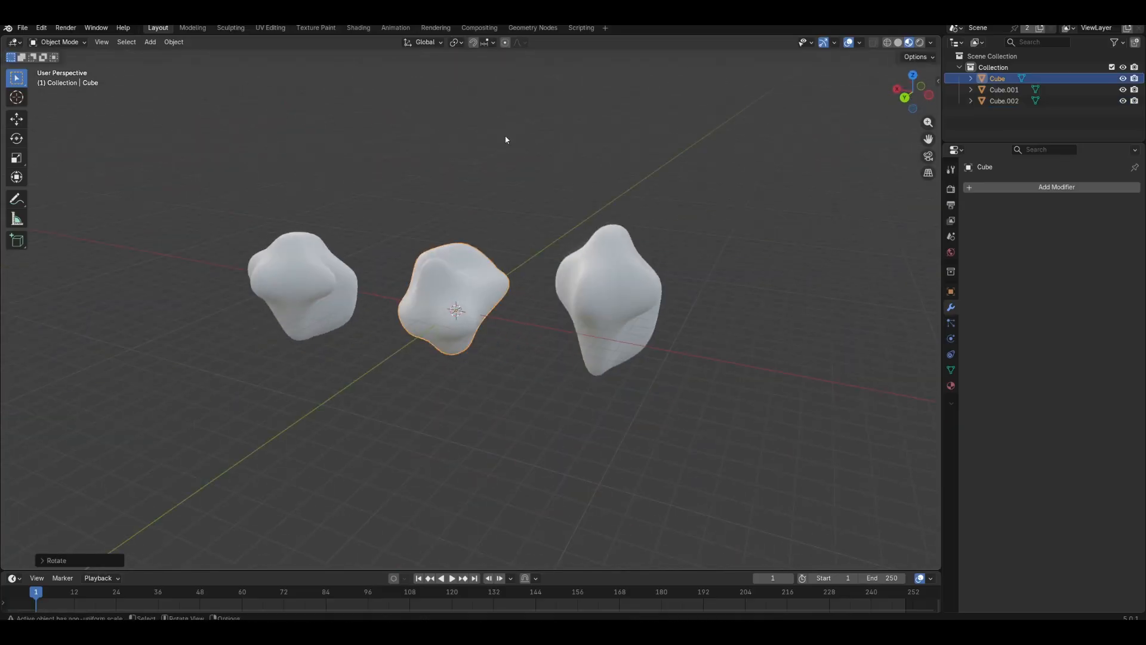
pyautogui.click(657, 288)
pyautogui.write('r90')
pyautogui.press('Return')
pyautogui.click(299, 273)
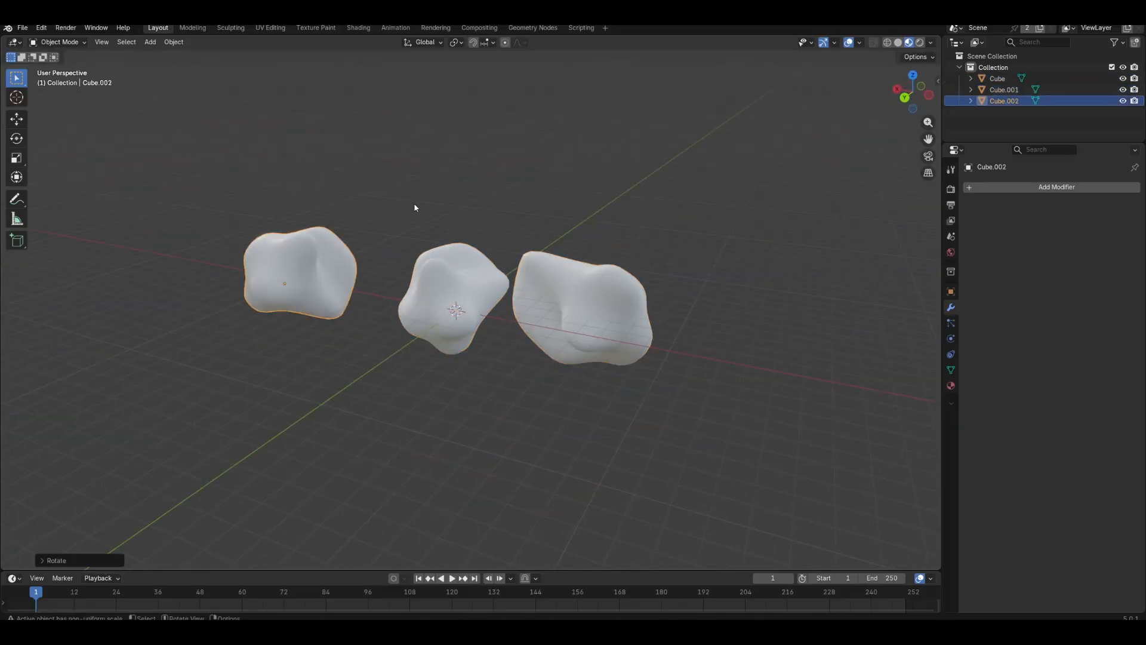
# Reshape Cube.002 in Sculpt Mode with the Draw brush to make it more irregular, and return to Object Mode.
pyautogui.click(57, 42)
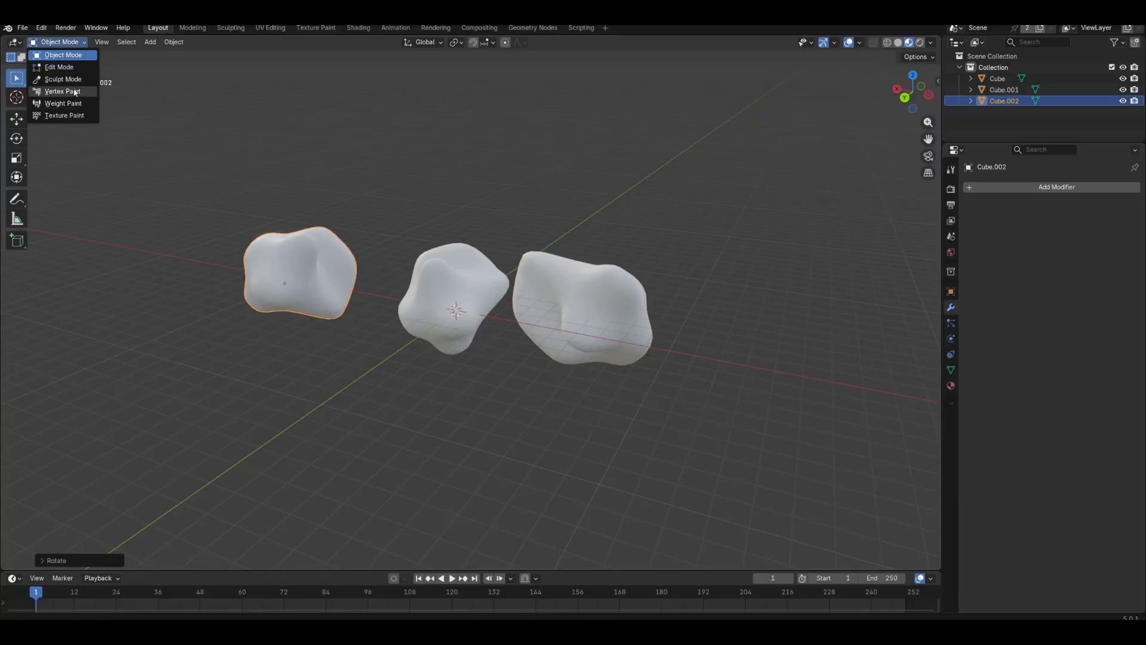
pyautogui.click(75, 91)
pyautogui.click(58, 42)
pyautogui.click(63, 79)
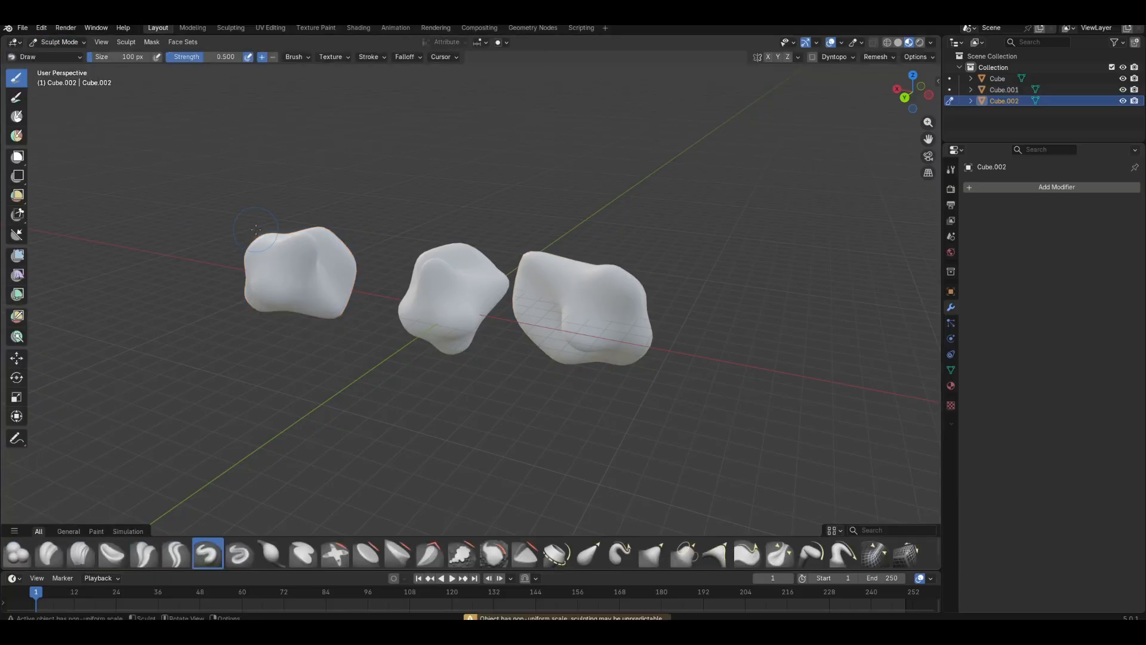
pyautogui.moveTo(299, 271); pyautogui.dragTo(364, 301, button='middle')
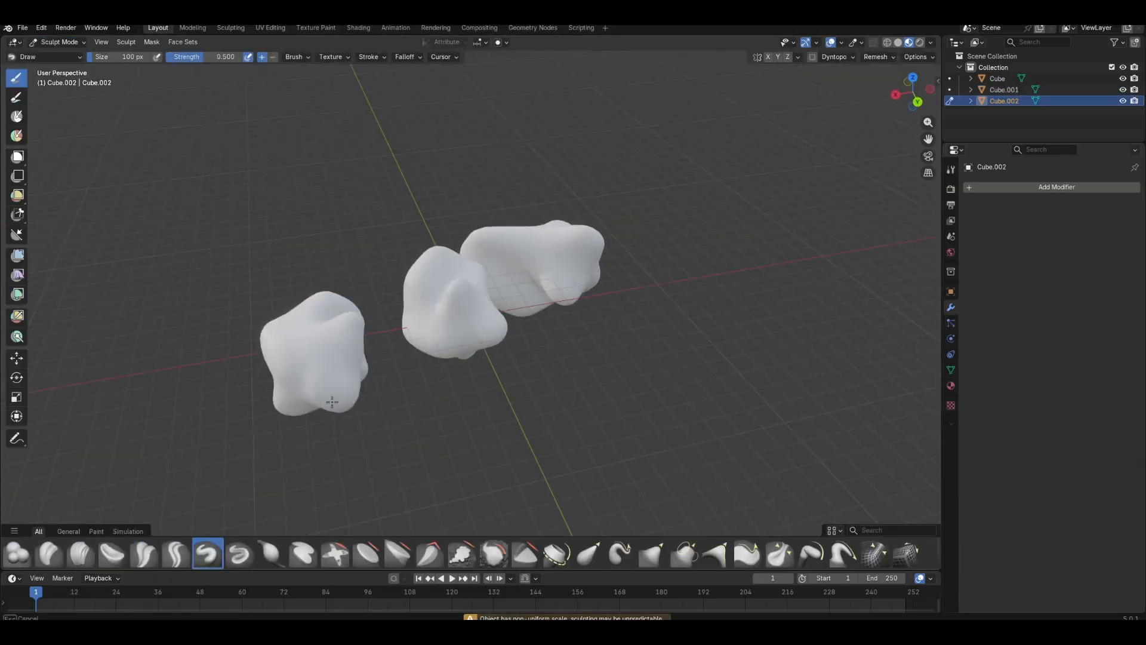
pyautogui.moveTo(277, 369)
pyautogui.mouseDown(button='middle')
pyautogui.moveTo(501, 322)
pyautogui.moveTo(616, 281)
pyautogui.mouseUp(button='middle')
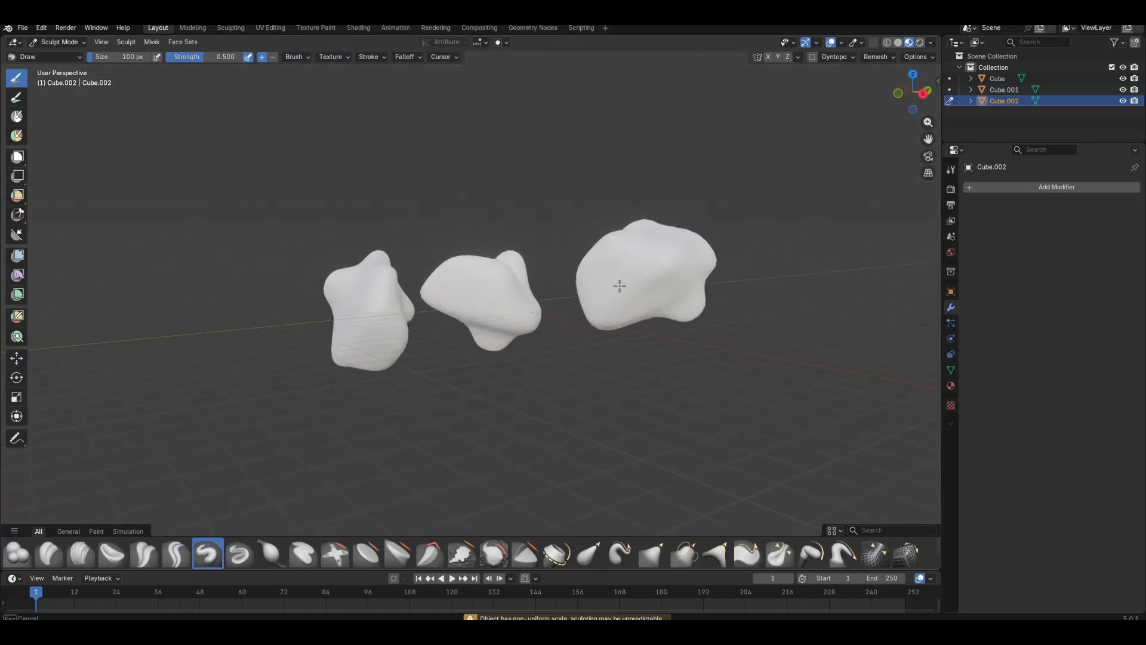
pyautogui.moveTo(514, 297); pyautogui.dragTo(502, 289, button='middle')
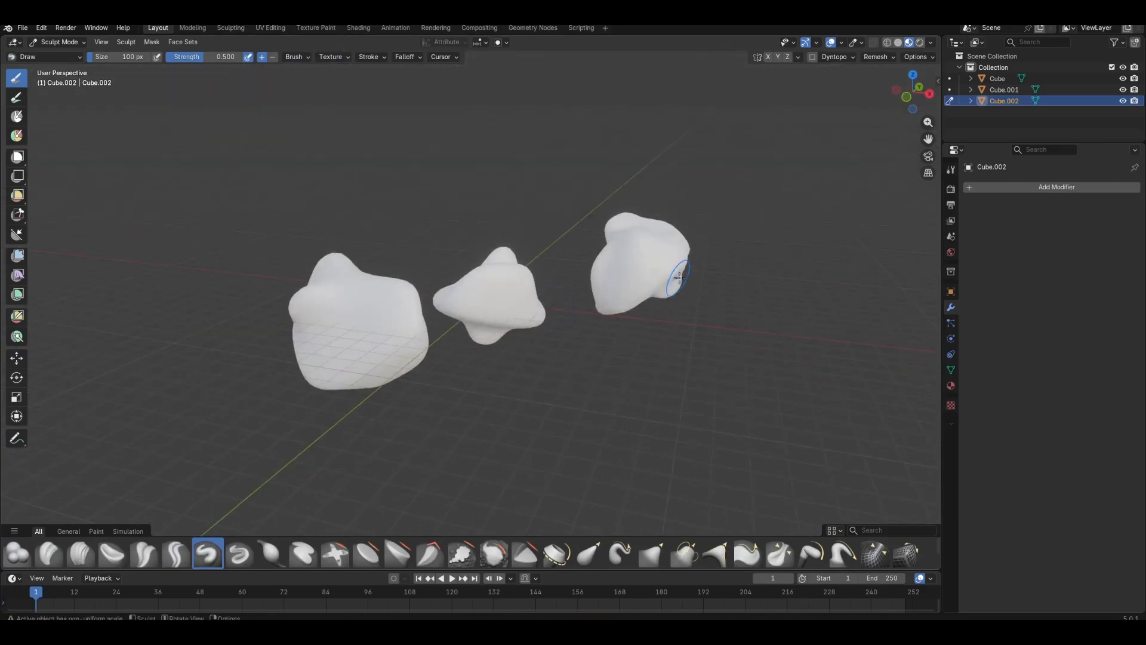
pyautogui.moveTo(679, 278); pyautogui.dragTo(538, 280, button='middle')
pyautogui.click(59, 42)
pyautogui.click(53, 57)
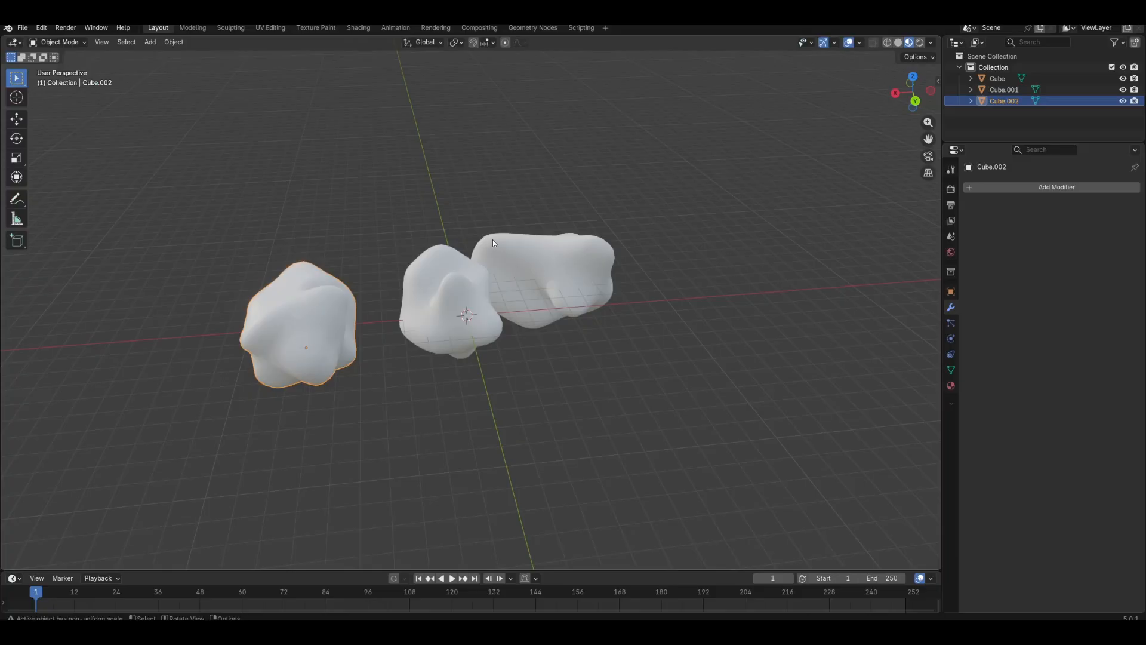
# Put Cube.001 into Sculpt Mode and choose the Clay Strips brush.
pyautogui.click(548, 240)
pyautogui.click(59, 41)
pyautogui.click(58, 67)
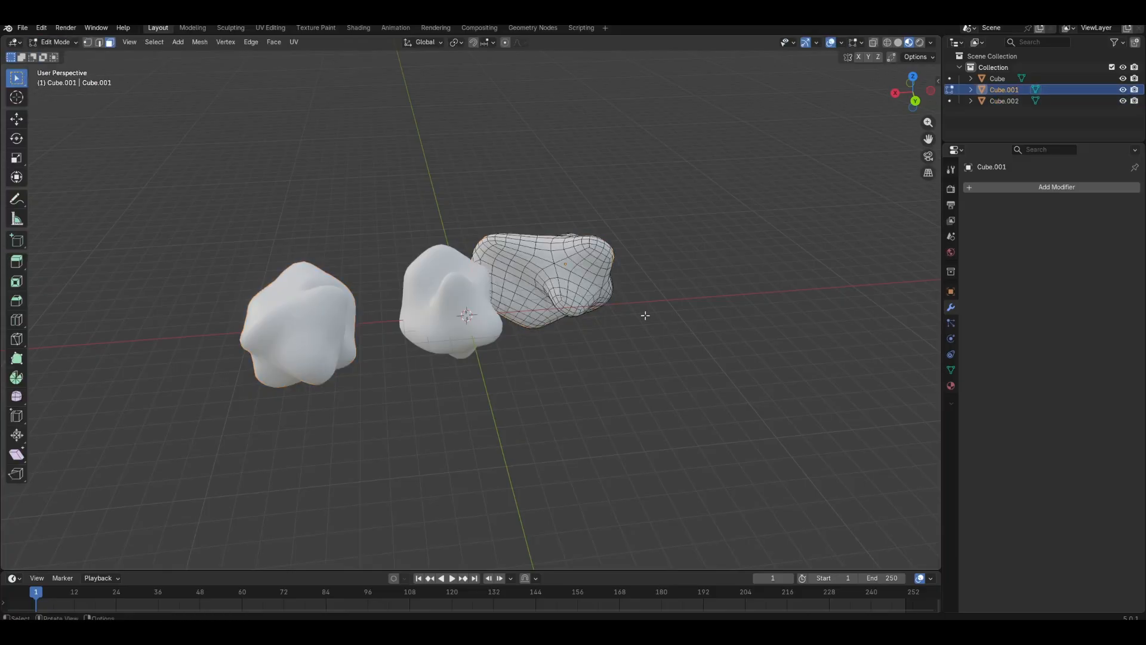
pyautogui.moveTo(645, 317); pyautogui.dragTo(621, 316, button='middle')
pyautogui.click(54, 42)
pyautogui.click(63, 79)
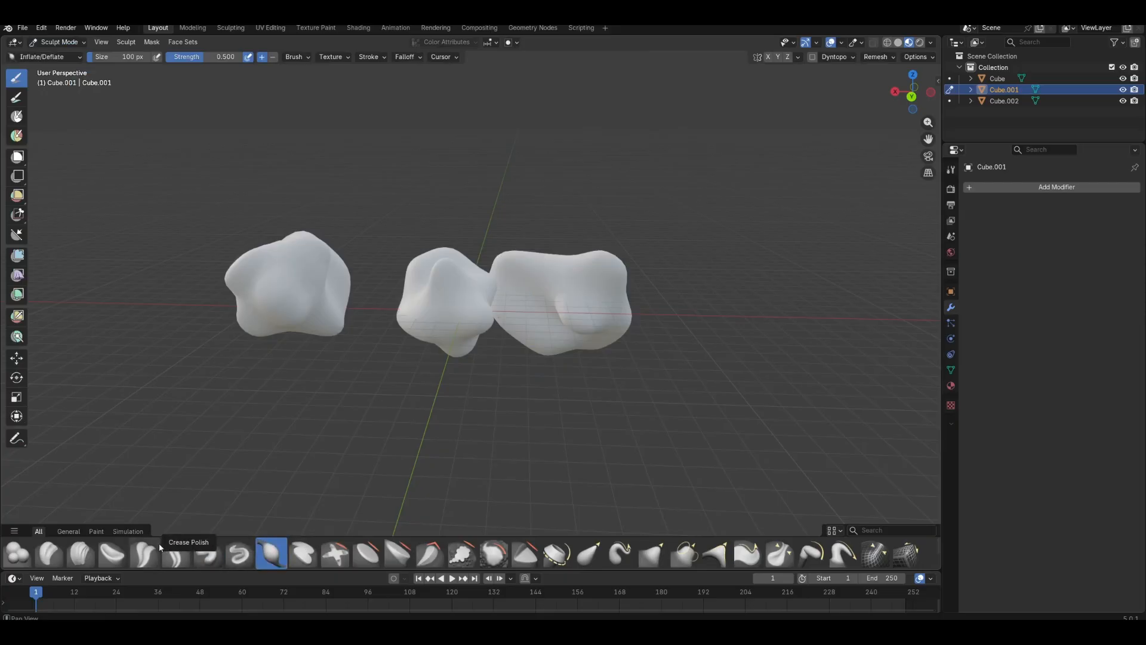
pyautogui.click(80, 553)
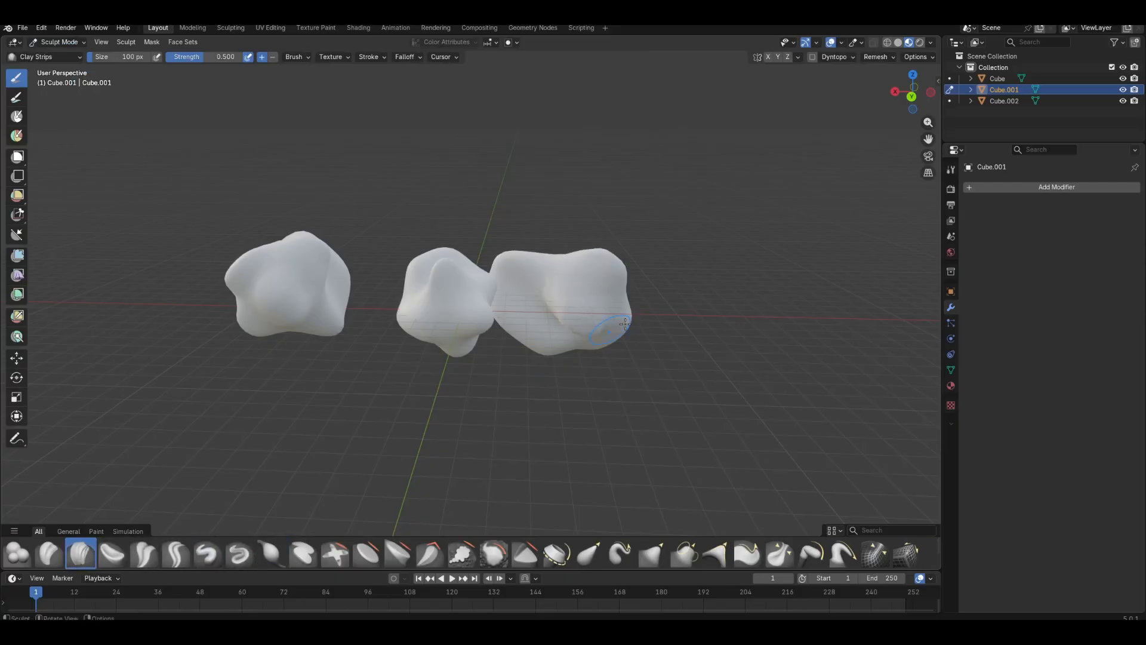
# Sculpt uneven bumps around the surface of Cube.001 with the Clay Strips brush, and return to Object Mode.
pyautogui.moveTo(625, 324); pyautogui.dragTo(580, 346, button='middle')
pyautogui.moveTo(698, 360)
pyautogui.mouseDown(button='middle')
pyautogui.moveTo(390, 340)
pyautogui.moveTo(486, 308)
pyautogui.mouseUp(button='middle')
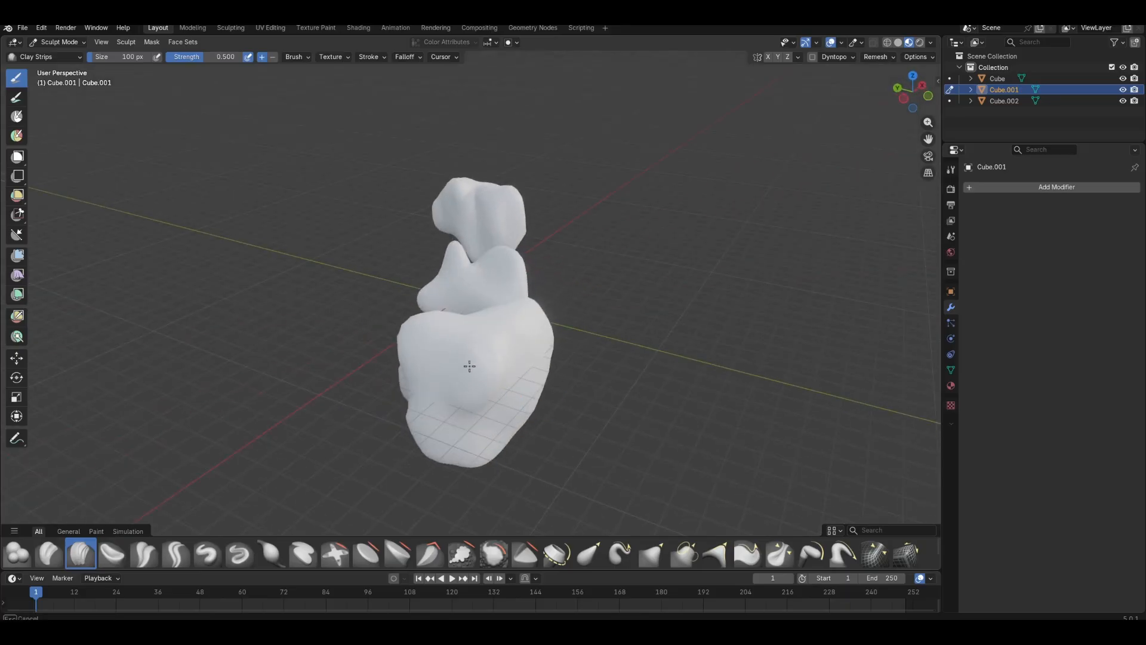
pyautogui.moveTo(469, 366)
pyautogui.mouseDown(button='middle')
pyautogui.moveTo(593, 351)
pyautogui.moveTo(624, 299)
pyautogui.mouseUp(button='middle')
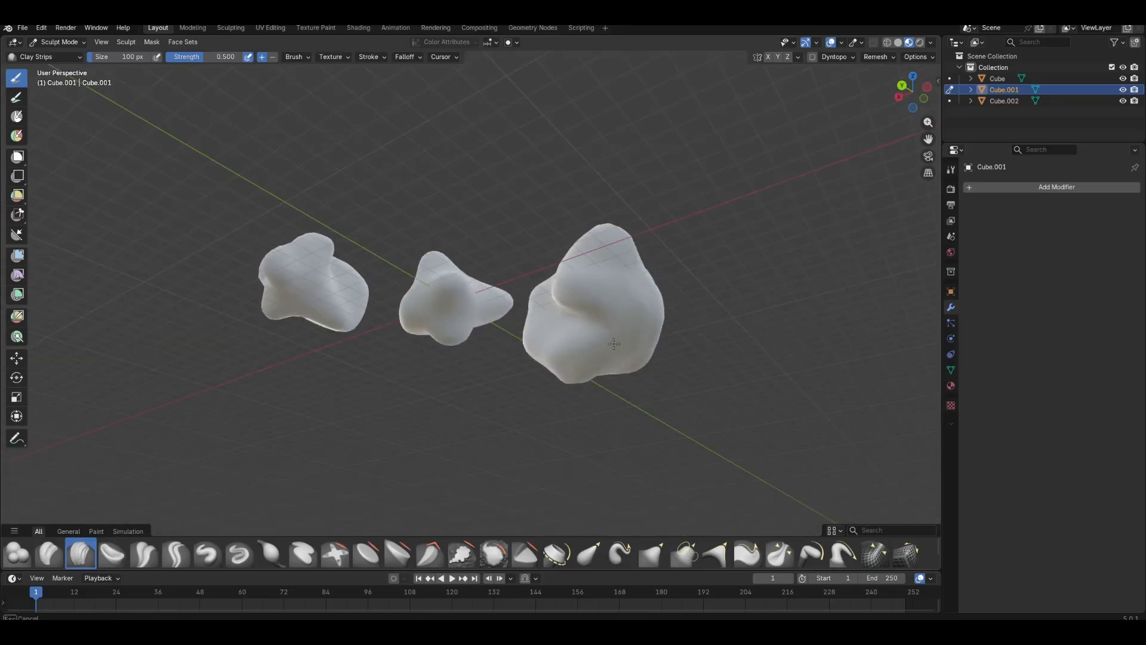
pyautogui.moveTo(614, 344)
pyautogui.mouseDown(button='middle')
pyautogui.moveTo(590, 216)
pyautogui.moveTo(435, 215)
pyautogui.moveTo(472, 239)
pyautogui.moveTo(389, 323)
pyautogui.moveTo(454, 334)
pyautogui.moveTo(422, 351)
pyautogui.moveTo(734, 302)
pyautogui.mouseUp(button='middle')
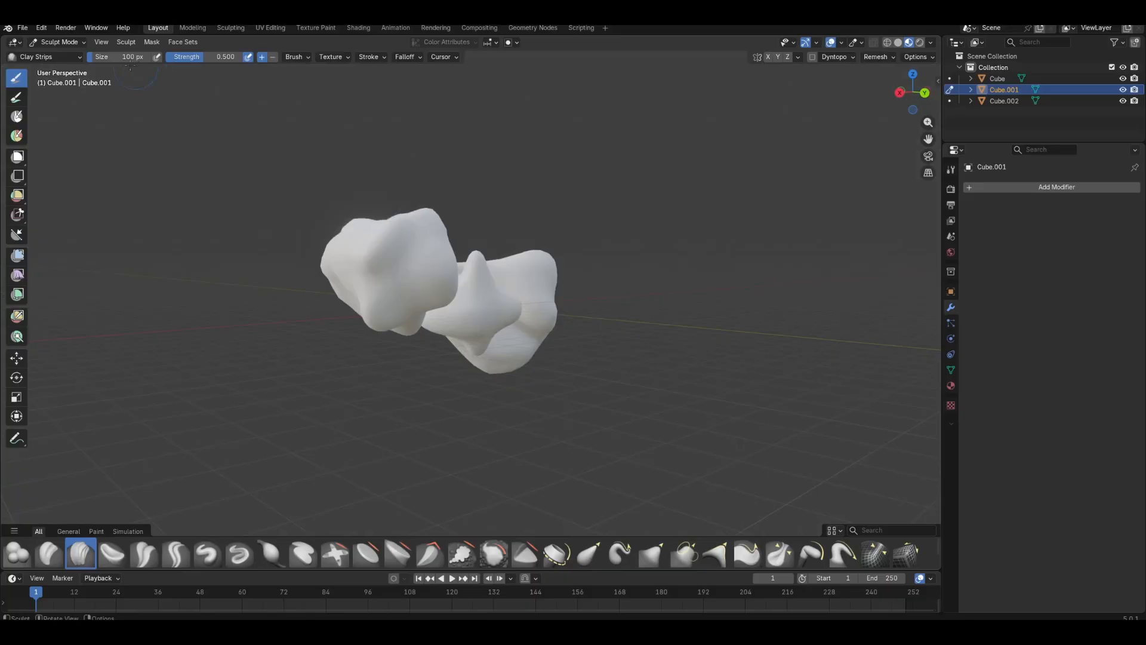
pyautogui.click(58, 42)
pyautogui.click(57, 52)
# Add a new cube, move it away from the rocks toward negative Y and stretch it along the Z axis.
pyautogui.moveTo(657, 254)
pyautogui.mouseDown(button='middle')
pyautogui.moveTo(537, 292)
pyautogui.moveTo(631, 310)
pyautogui.moveTo(302, 95)
pyautogui.mouseUp(button='middle')
pyautogui.click(150, 42)
pyautogui.moveTo(194, 59)
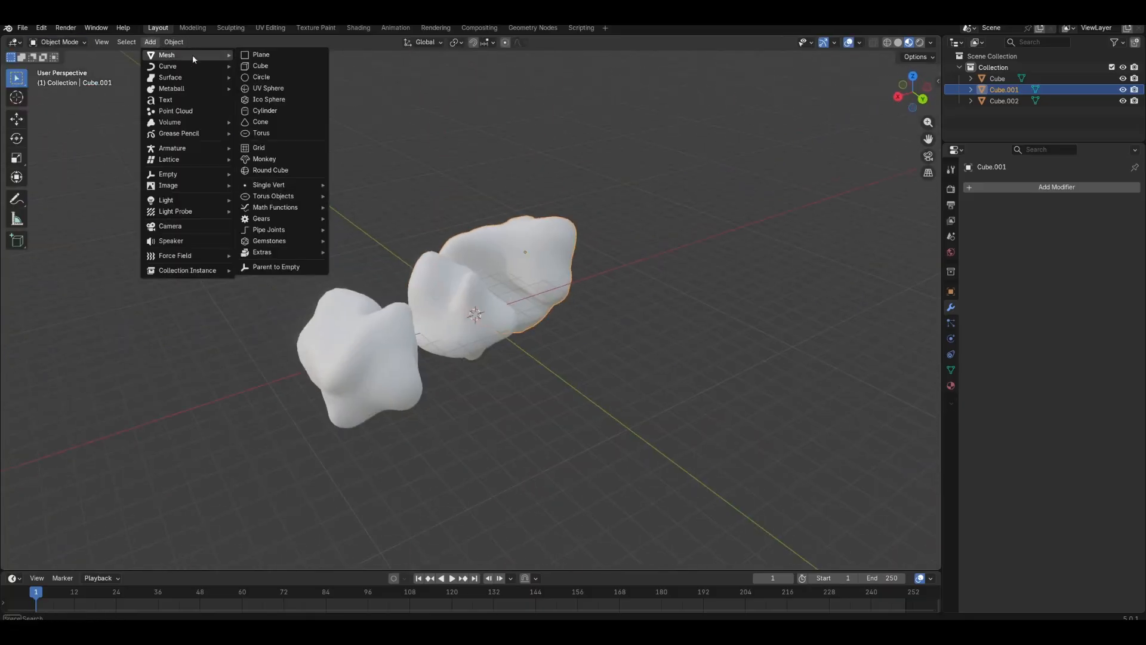
pyautogui.click(266, 66)
pyautogui.moveTo(549, 325); pyautogui.dragTo(639, 332, button='middle')
pyautogui.press('g')
pyautogui.click(420, 307)
pyautogui.press('s')
pyautogui.press('z')
pyautogui.click(370, 402)
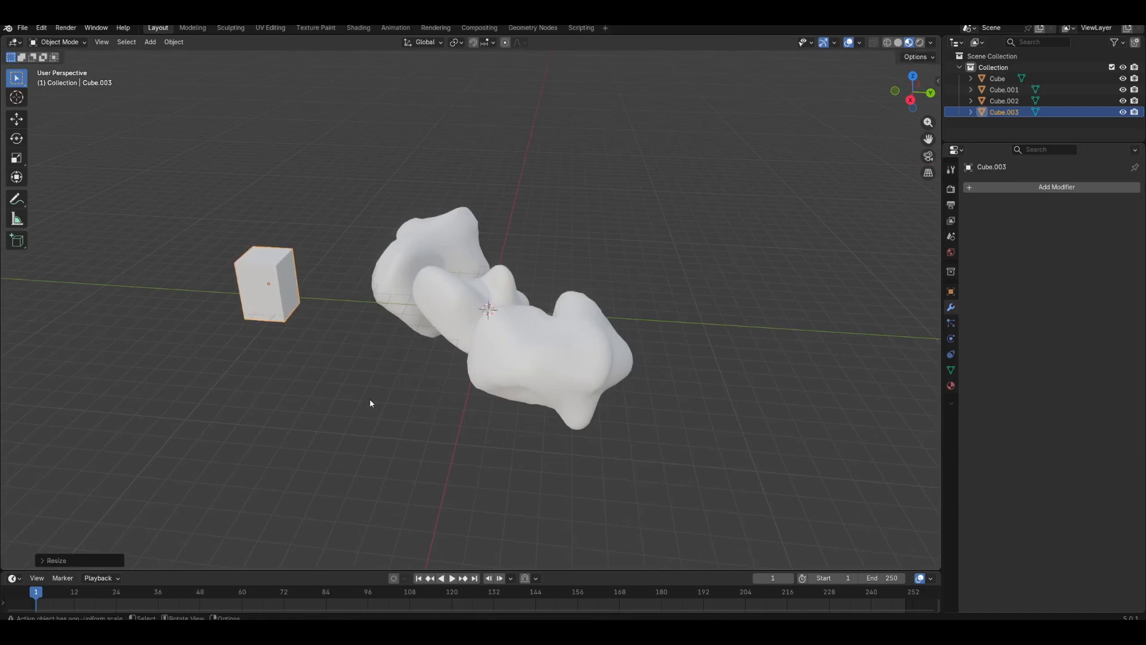
# In Edit Mode, extrude the new block's top face upward and its positive X face outward.
pyautogui.keyDown('shift'); pyautogui.moveTo(370, 403); pyautogui.dragTo(551, 375, button='middle'); pyautogui.keyUp('shift')
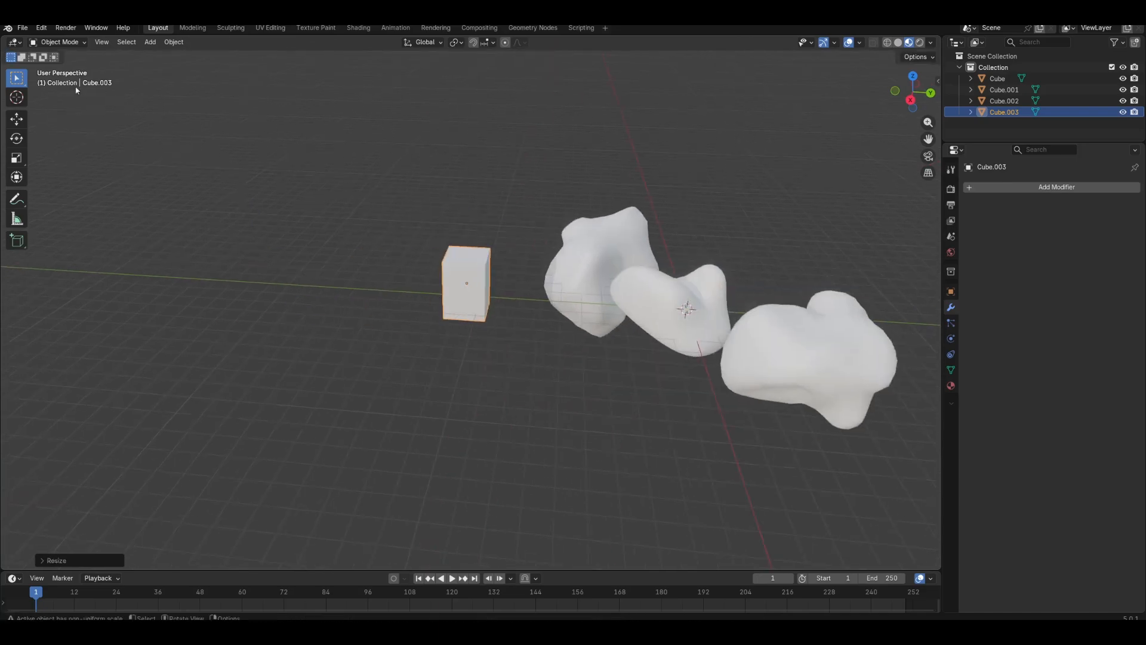
pyautogui.click(57, 42)
pyautogui.click(77, 67)
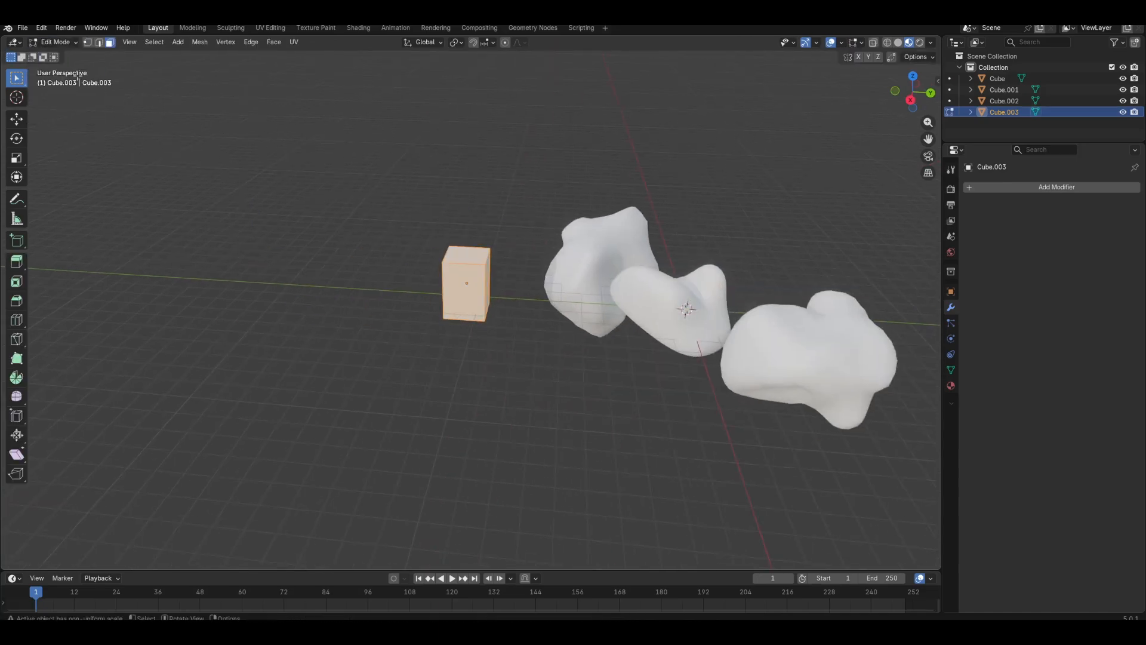
pyautogui.click(461, 257)
pyautogui.press('e')
pyautogui.click(525, 314)
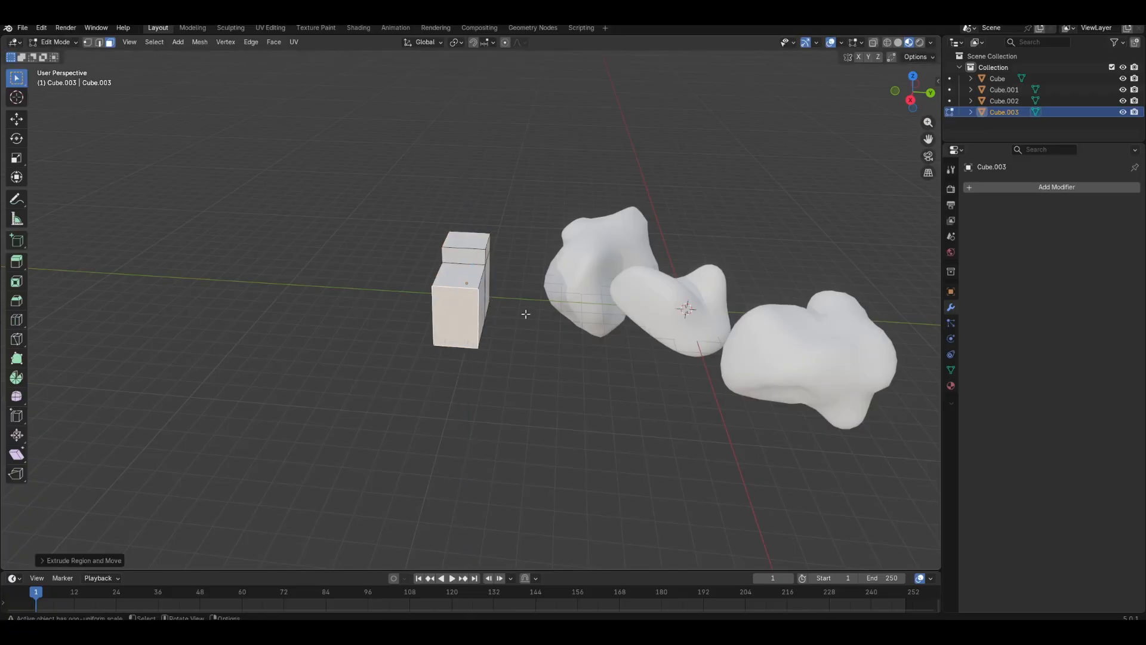
# Extrude further faces of the new block outward into an irregular stepped shape, and return to Object Mode.
pyautogui.moveTo(525, 314); pyautogui.dragTo(460, 299, button='middle')
pyautogui.moveTo(458, 291); pyautogui.dragTo(467, 322)
pyautogui.moveTo(467, 323); pyautogui.dragTo(588, 385, button='middle')
pyautogui.press('e')
pyautogui.click(476, 352)
pyautogui.click(55, 42)
pyautogui.click(60, 60)
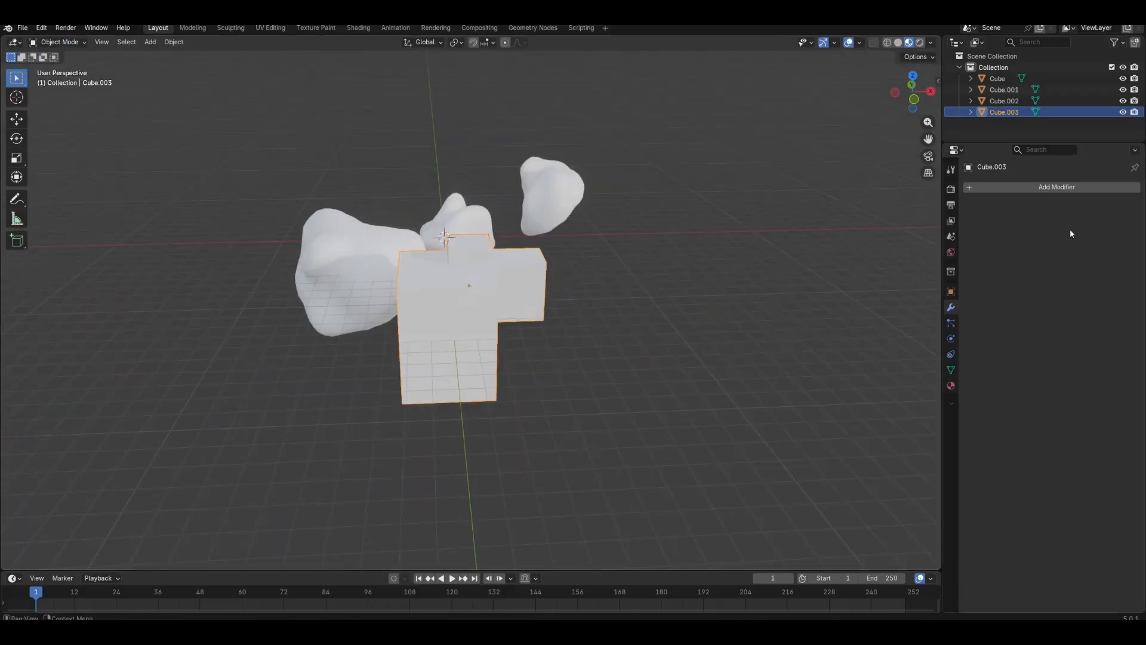
# Add a Subdivision Surface modifier to the new block and raise its viewport level by one.
pyautogui.click(1054, 187)
pyautogui.write('s')
pyautogui.click(1026, 213)
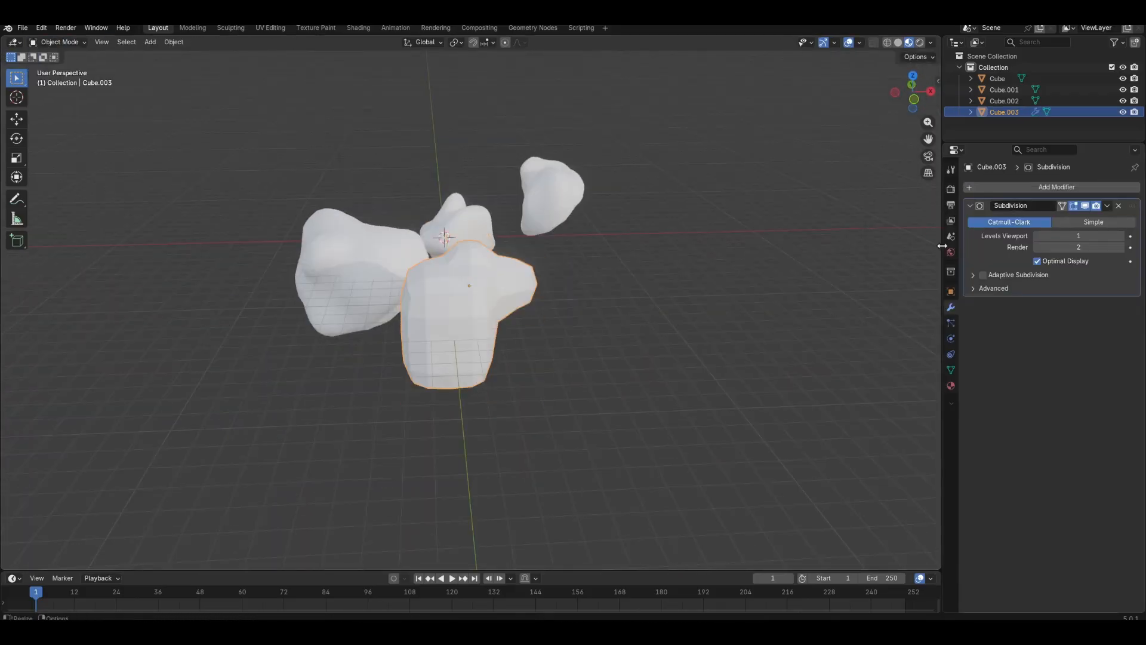
pyautogui.click(1129, 238)
# Apply the new block's Subdivision modifier and switch the object to Sculpt Mode.
pyautogui.moveTo(725, 249); pyautogui.dragTo(806, 258, button='middle')
pyautogui.click(1108, 205)
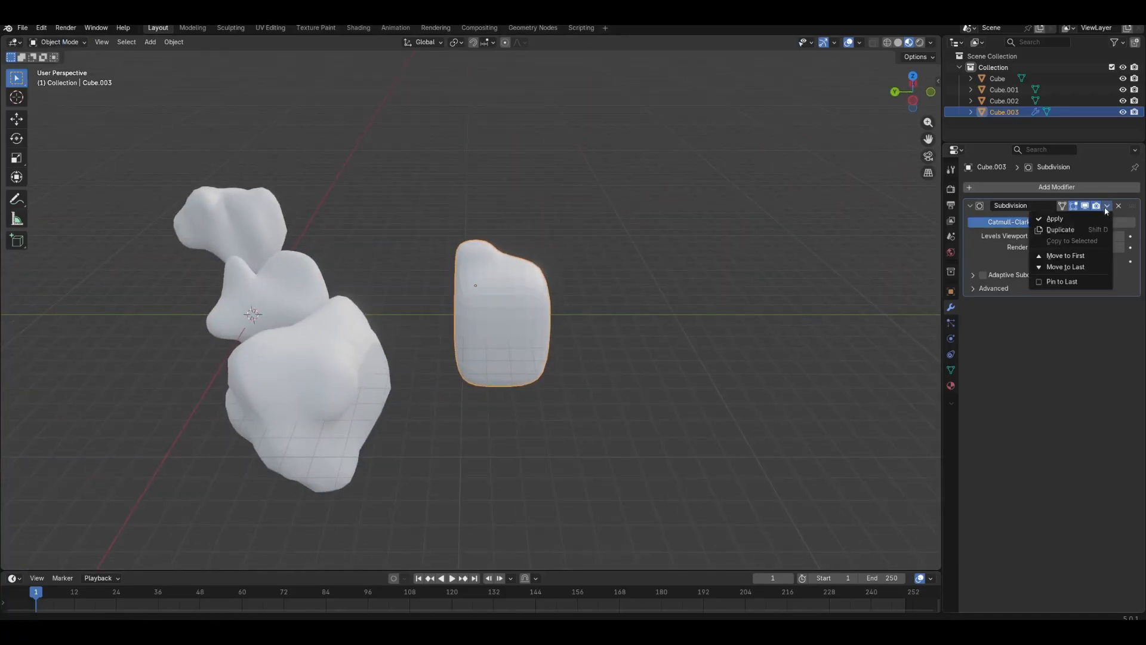
pyautogui.click(1055, 219)
pyautogui.click(57, 42)
pyautogui.click(59, 79)
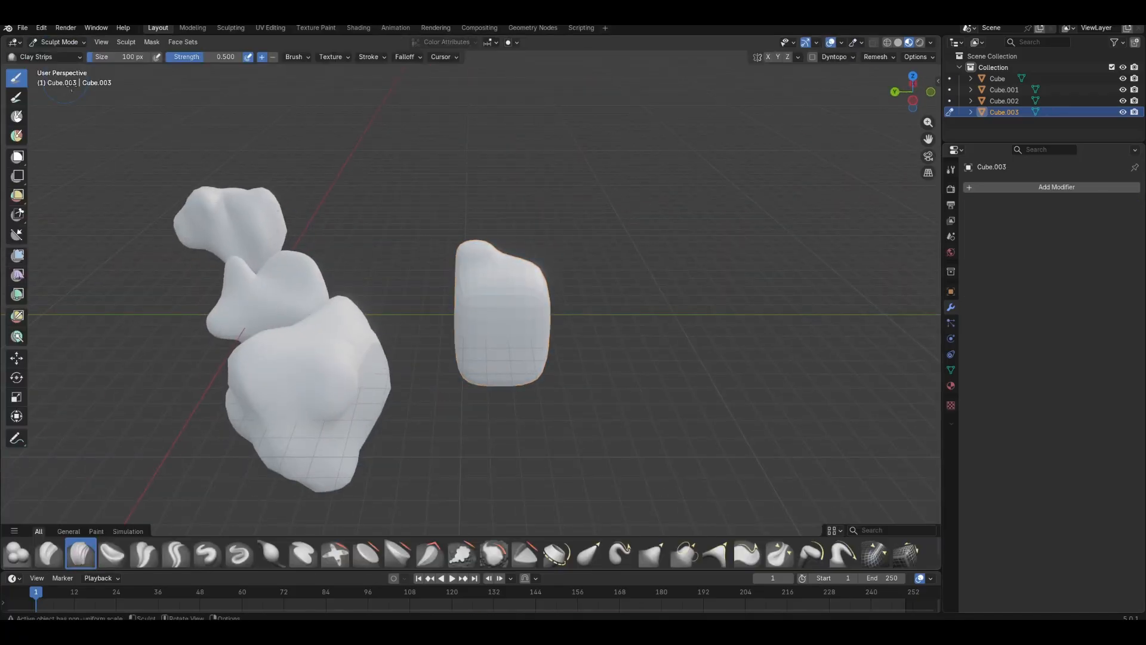
# Return the new rock to Object Mode and apply smooth shading to it.
pyautogui.moveTo(685, 393)
pyautogui.mouseDown(button='middle')
pyautogui.moveTo(486, 256)
pyautogui.moveTo(499, 258)
pyautogui.moveTo(480, 206)
pyautogui.moveTo(509, 281)
pyautogui.mouseUp(button='middle')
pyautogui.moveTo(418, 290); pyautogui.dragTo(430, 266, button='middle')
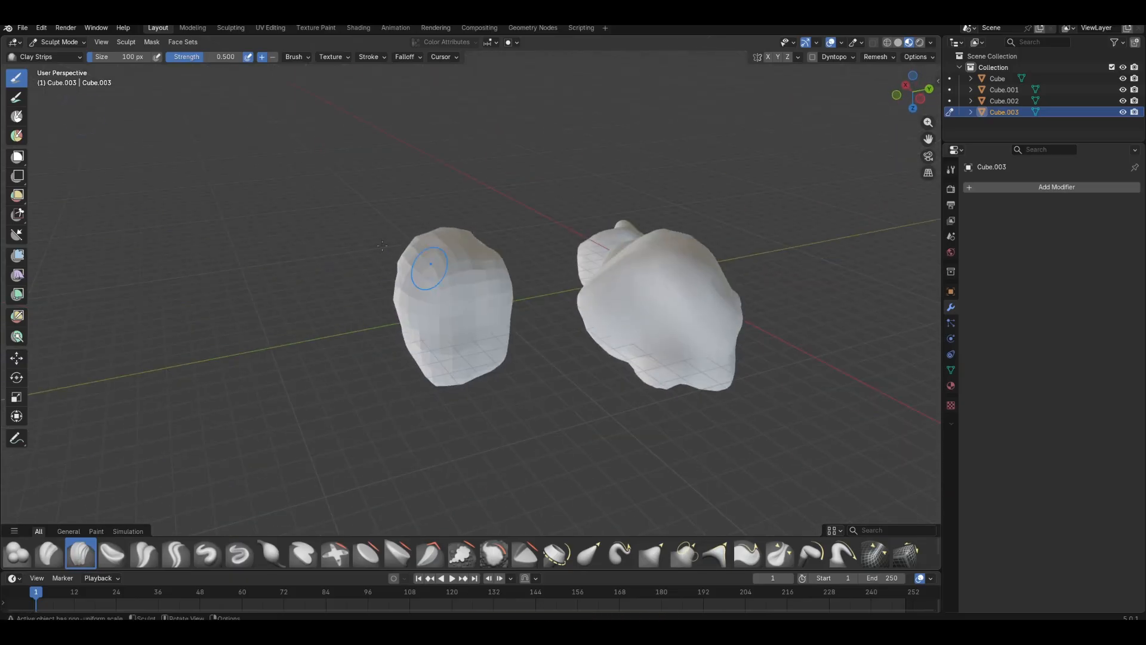
pyautogui.click(49, 45)
pyautogui.click(56, 58)
pyautogui.rightClick(391, 252)
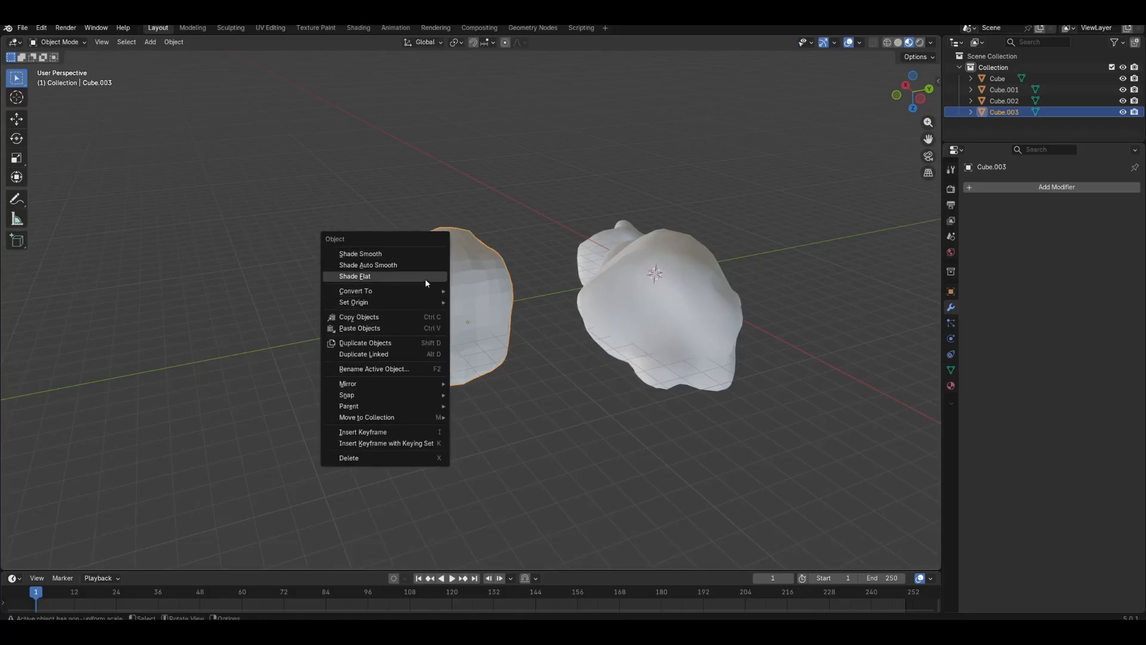
pyautogui.click(396, 254)
# Duplicate the smoothed rock beside the original, scale the copy along Z to about 0.65, and reposition it.
pyautogui.hotkey('shift', 'd')
pyautogui.click(336, 281)
pyautogui.press('s')
pyautogui.press('z')
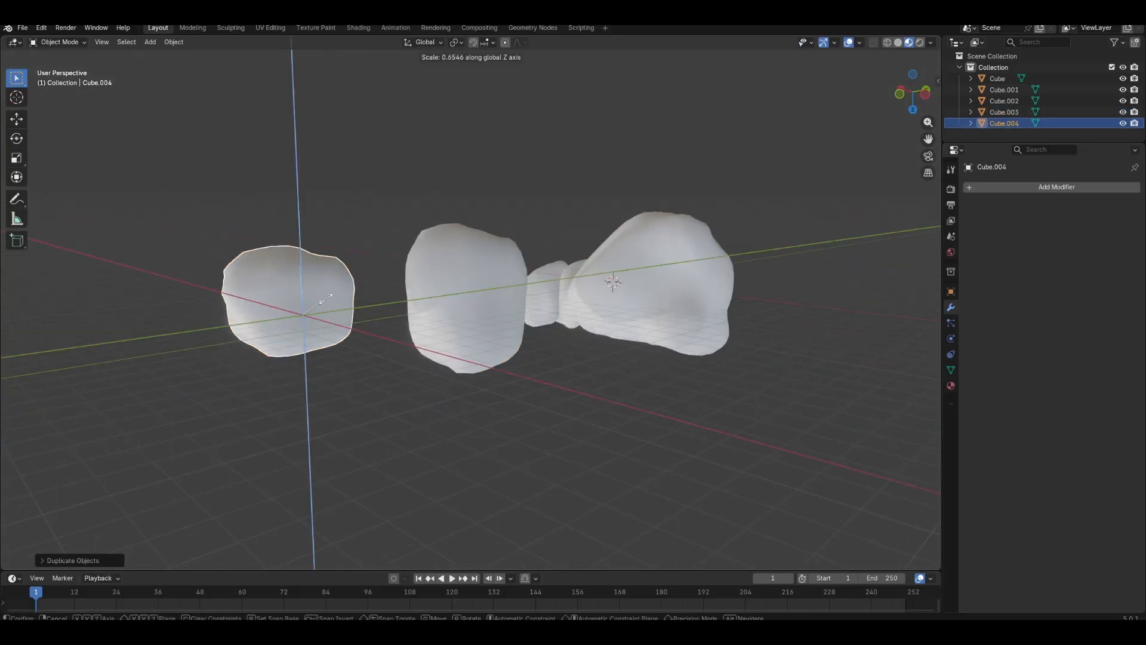
pyautogui.click(328, 297)
pyautogui.moveTo(327, 298); pyautogui.dragTo(95, 133, button='middle')
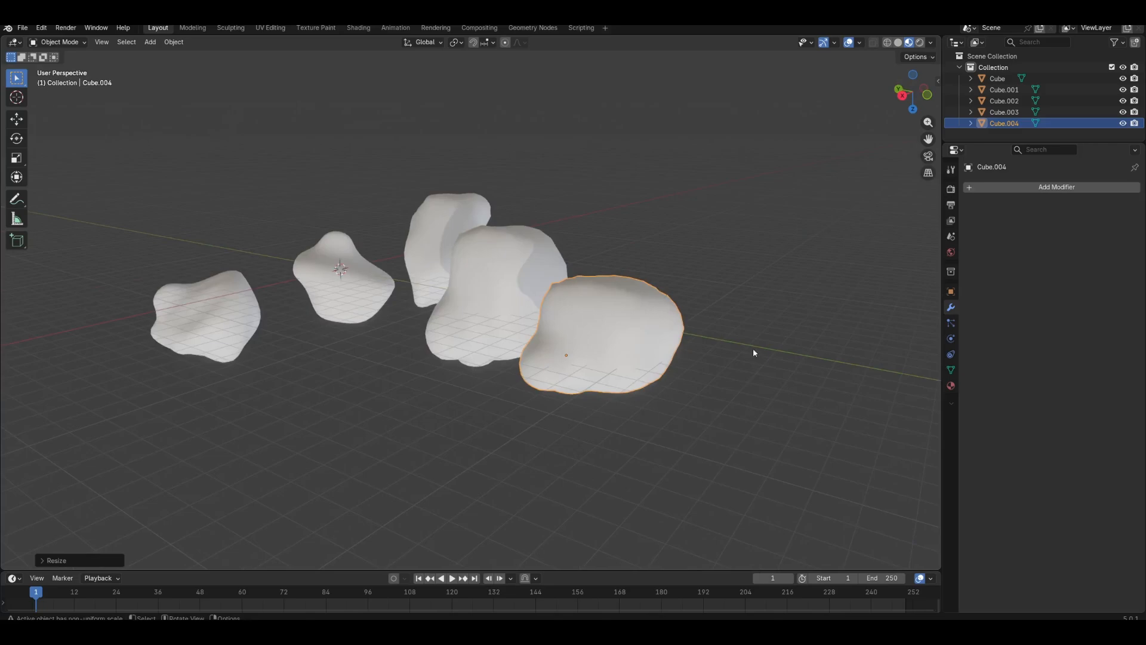
pyautogui.press('g')
pyautogui.click(517, 252)
# Sculpt the flattened copy into an irregular shape with the Clay Strips and Draw brushes, and return to Object Mode.
pyautogui.click(58, 41)
pyautogui.click(60, 81)
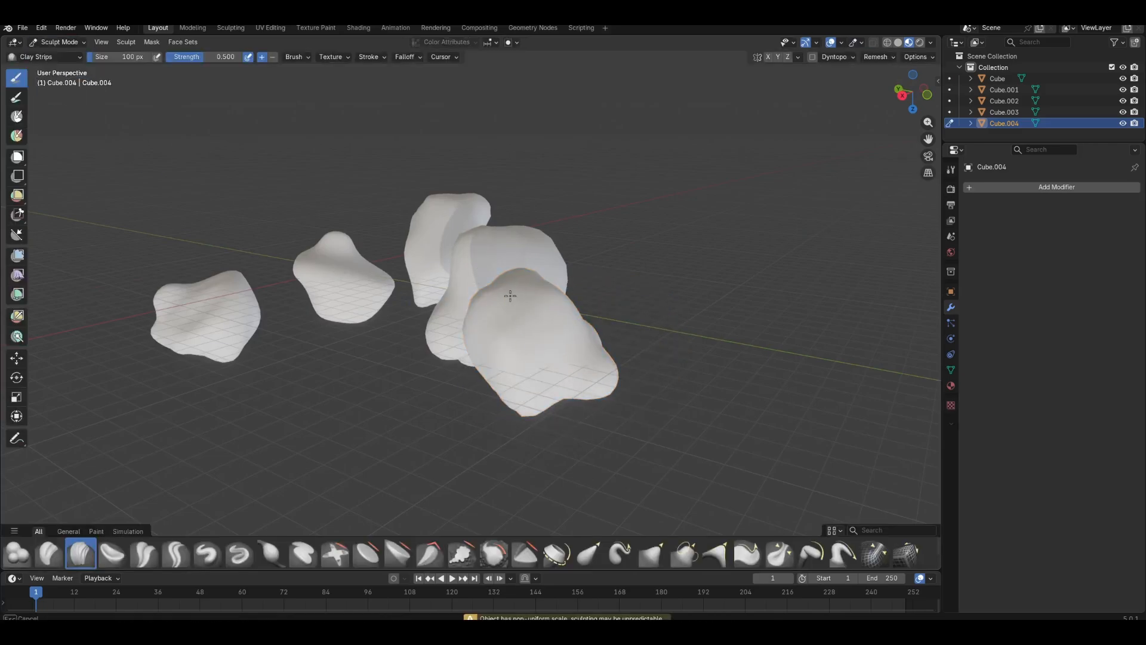
pyautogui.moveTo(446, 284); pyautogui.dragTo(514, 318, button='middle')
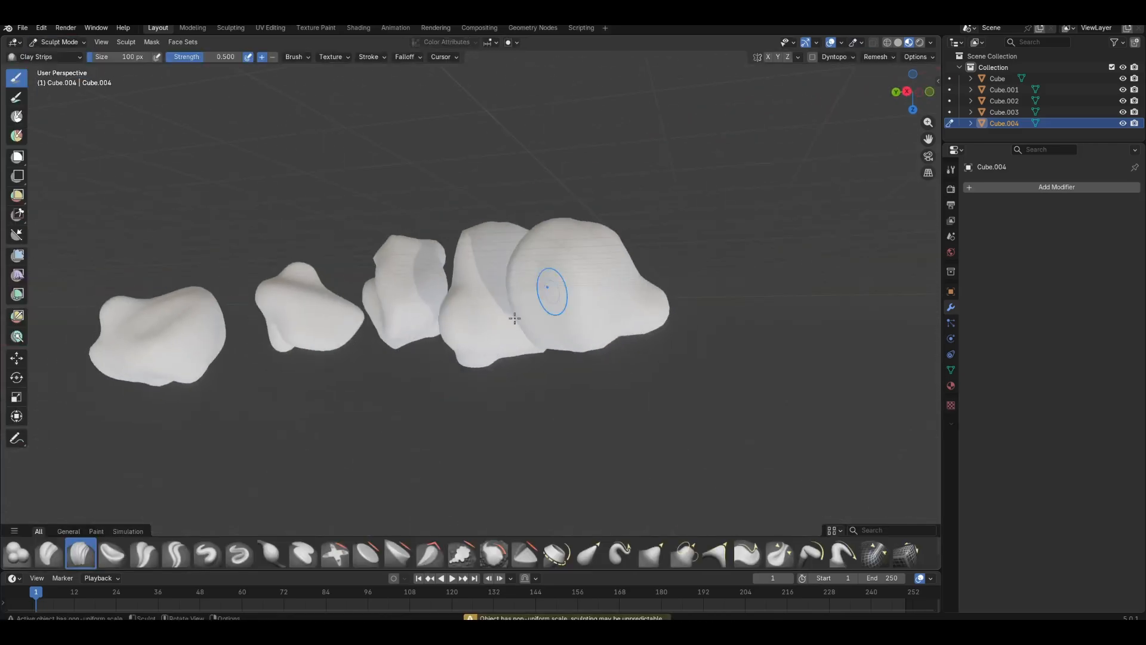
pyautogui.click(208, 553)
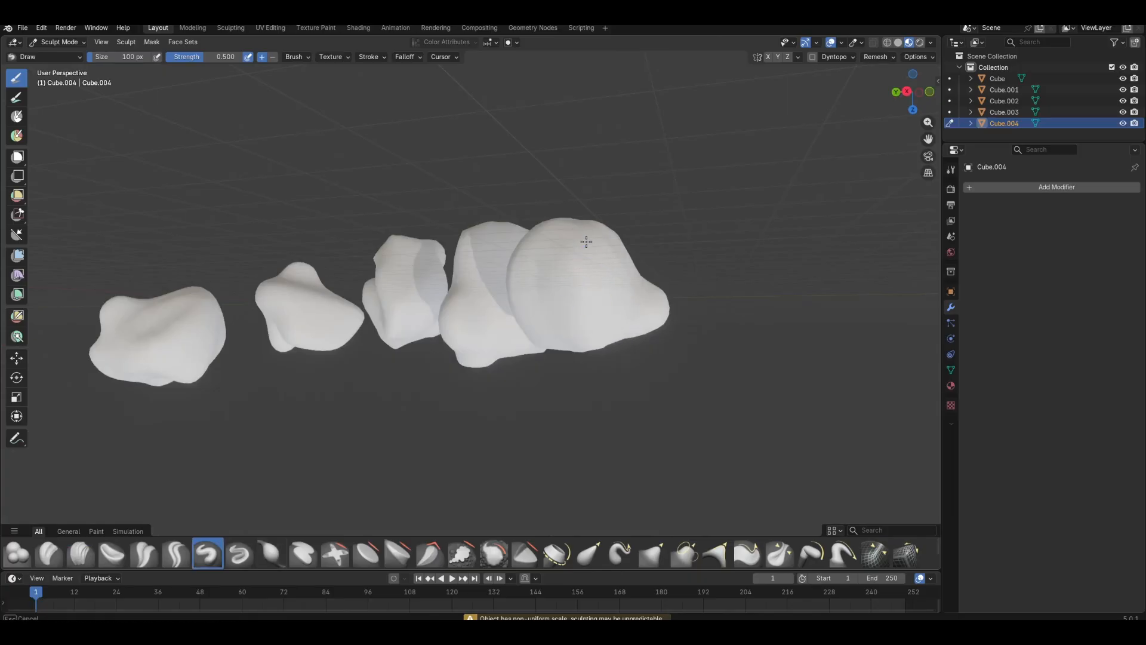
pyautogui.moveTo(589, 249); pyautogui.dragTo(430, 350, button='middle')
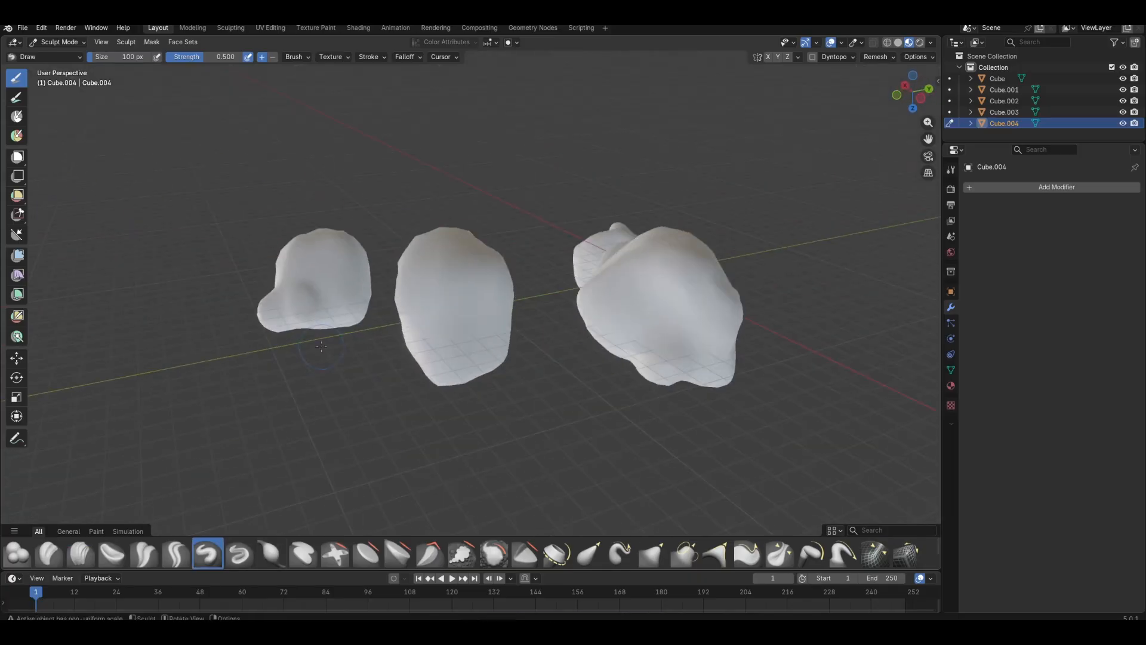
pyautogui.click(59, 42)
pyautogui.click(55, 56)
pyautogui.moveTo(538, 334); pyautogui.dragTo(362, 380, button='middle')
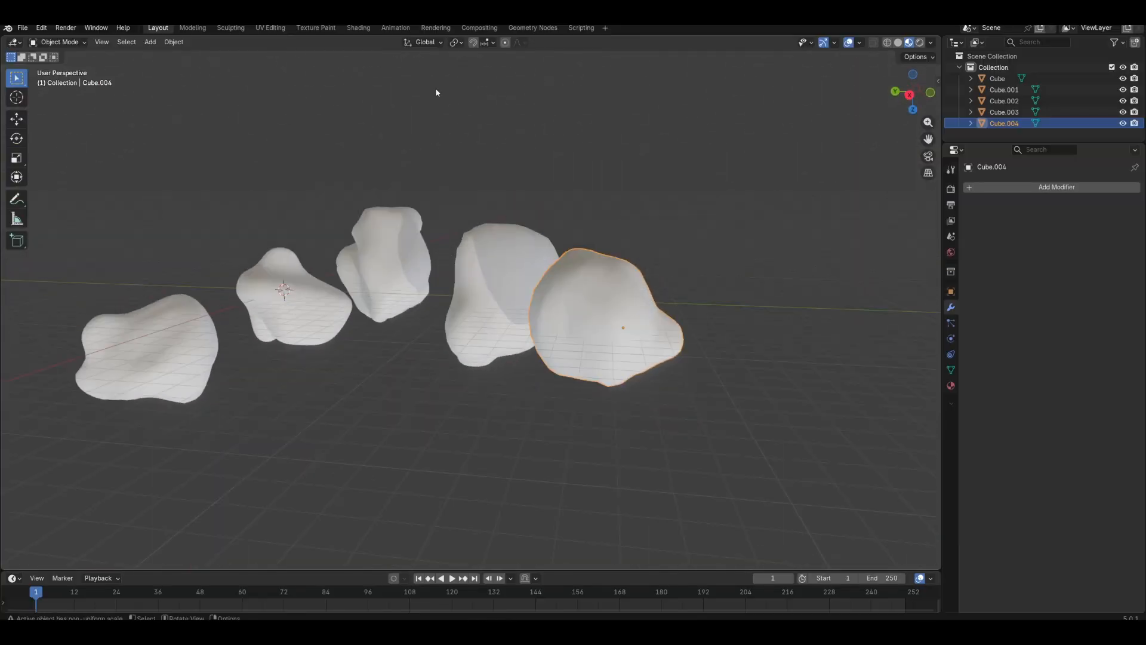
# Switch to the Shading workspace and show the rocks in Material Preview.
pyautogui.click(368, 30)
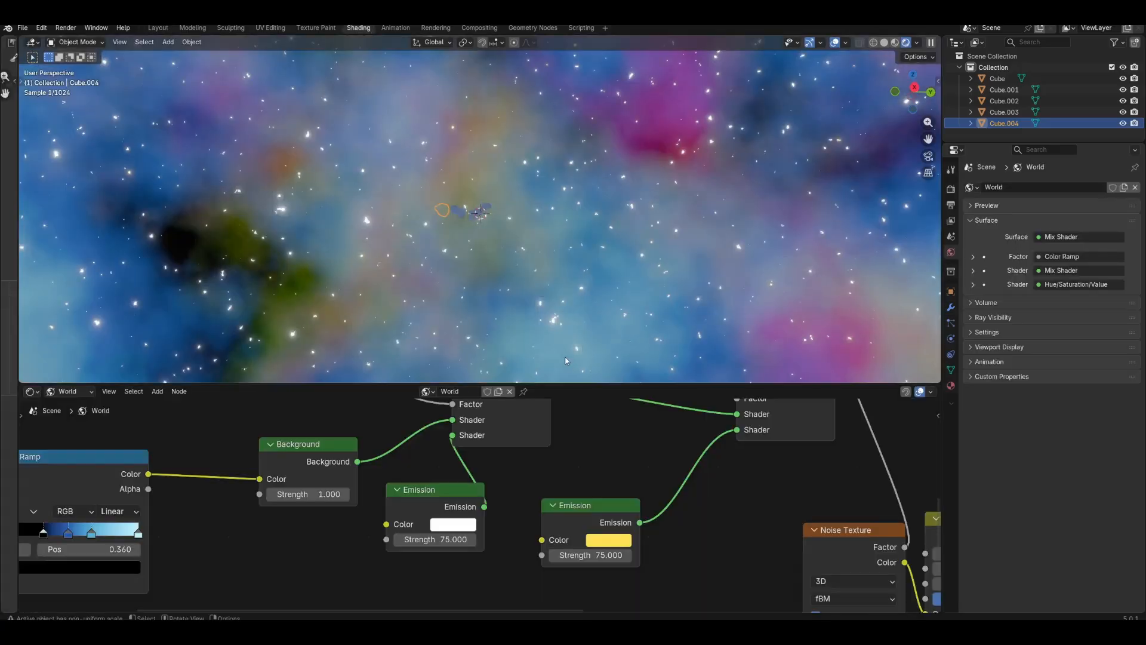
pyautogui.moveTo(594, 272); pyautogui.dragTo(538, 278, button='middle')
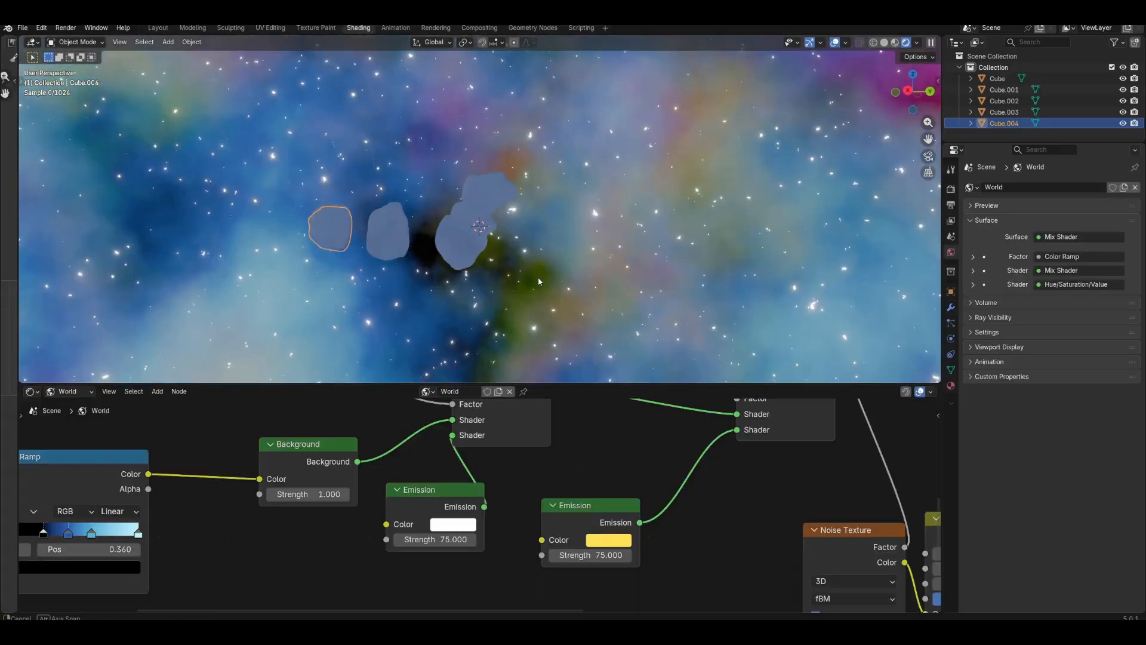
pyautogui.click(895, 43)
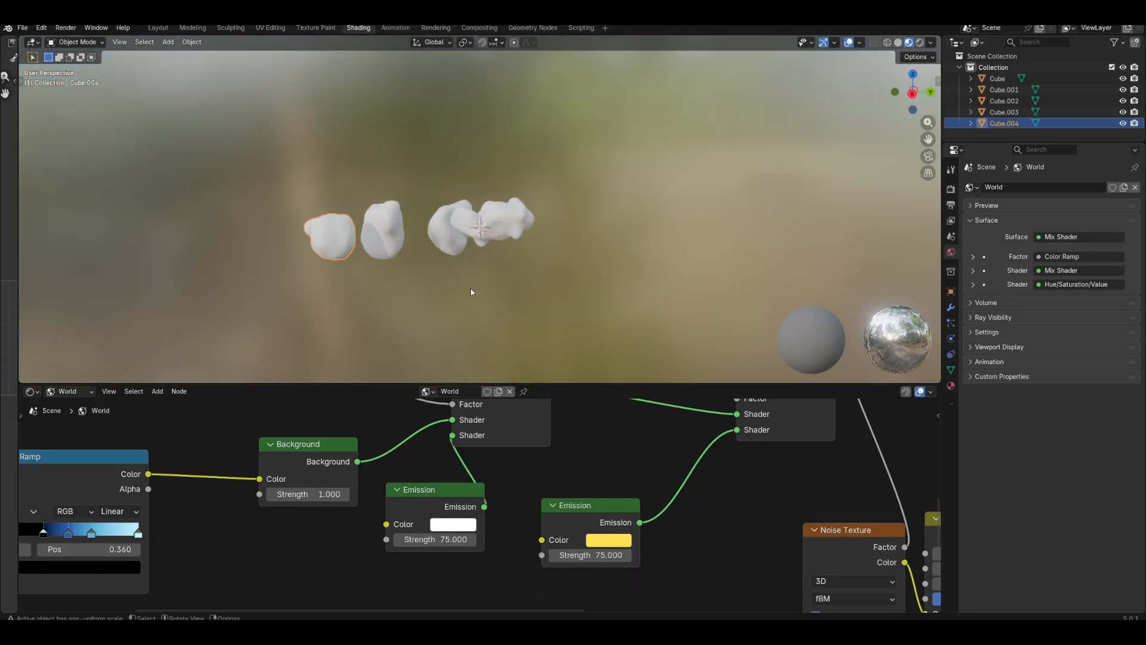
pyautogui.keyDown('shift'); pyautogui.moveTo(361, 287); pyautogui.dragTo(466, 299, button='middle'); pyautogui.keyUp('shift')
pyautogui.scroll(3, 389, 300)
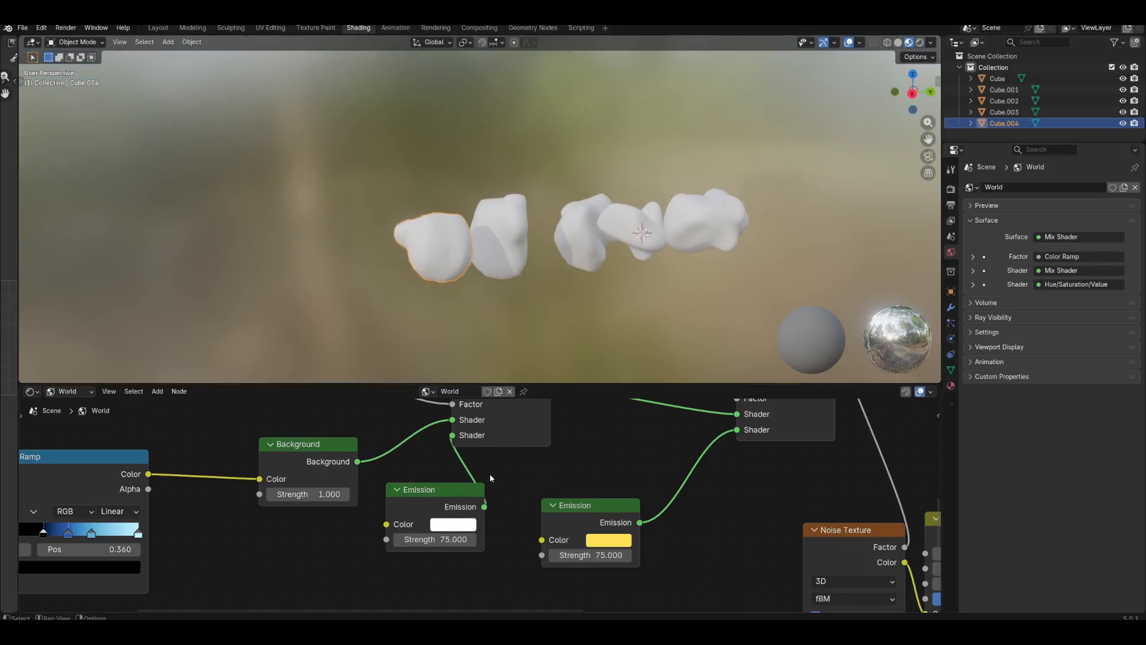
# Create a new object material for the selected rock and set its Base Color to a muted red.
pyautogui.click(77, 392)
pyautogui.click(70, 420)
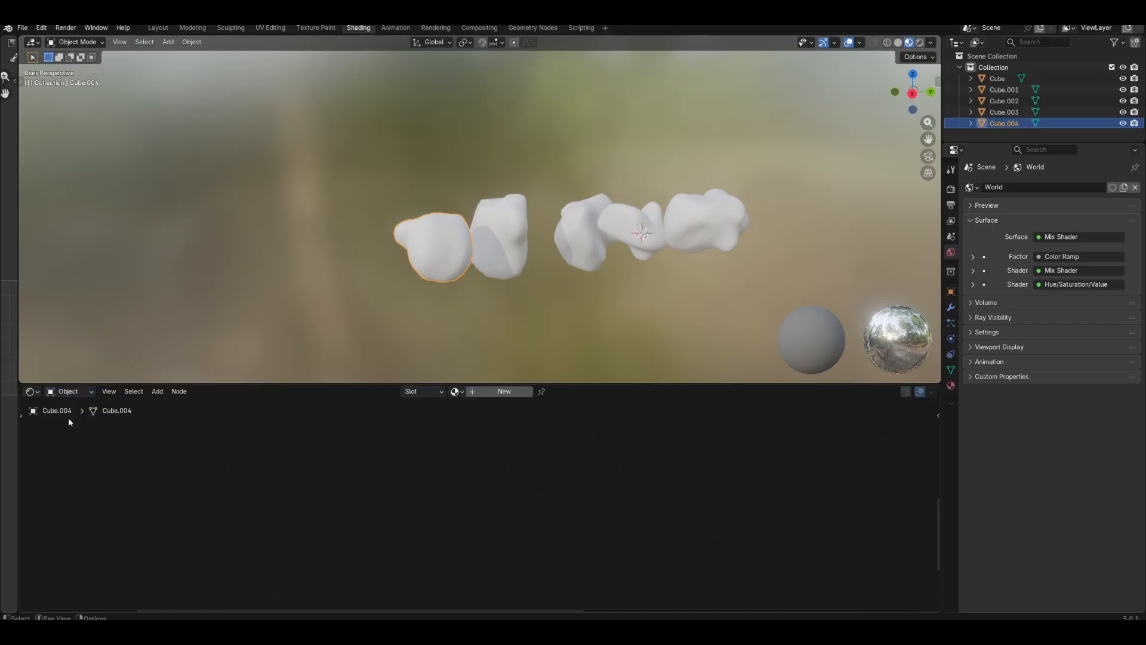
pyautogui.click(503, 392)
pyautogui.moveTo(368, 457); pyautogui.dragTo(485, 443, button='middle')
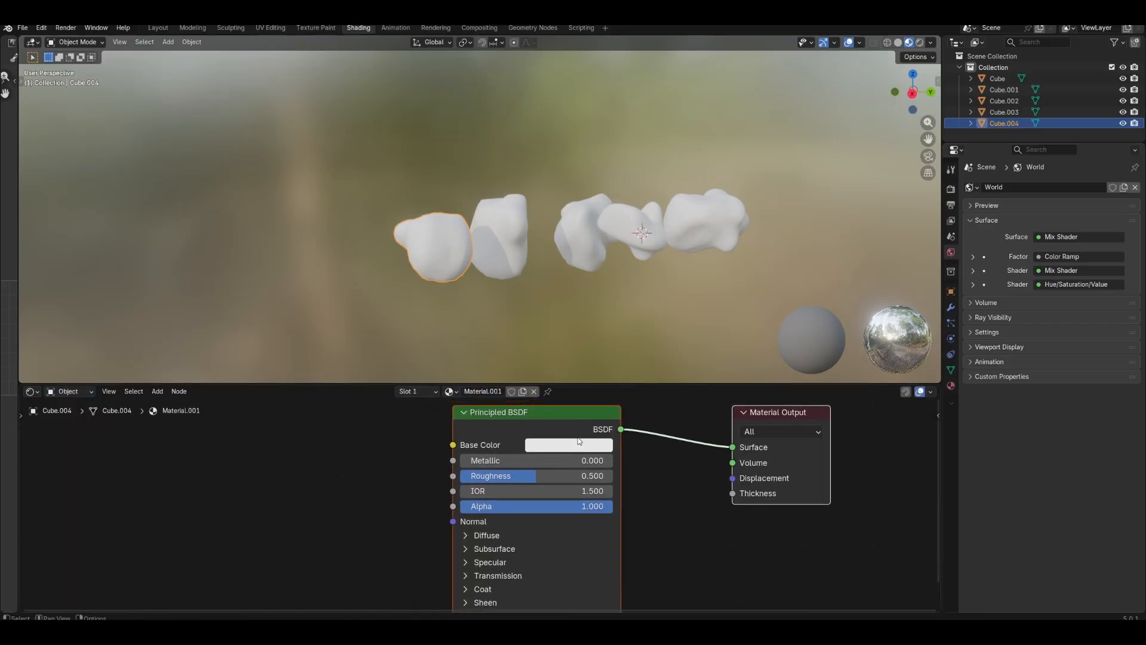
pyautogui.click(579, 445)
pyautogui.click(584, 289)
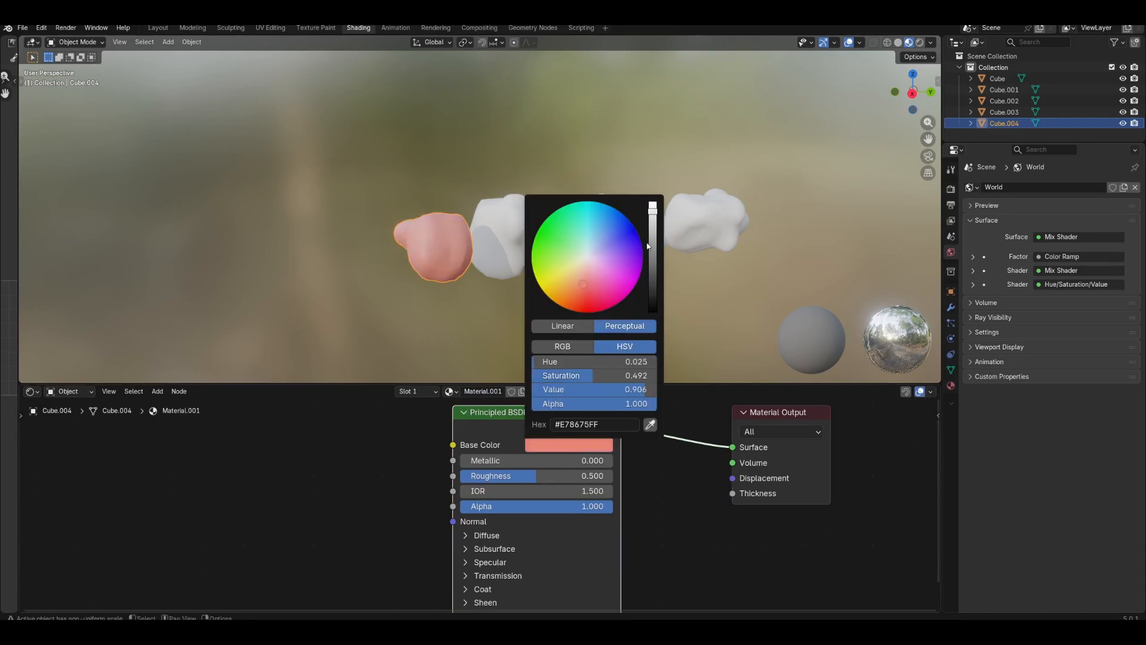
pyautogui.moveTo(648, 246); pyautogui.dragTo(653, 235)
# Feed the Principled BSDF's Normal from a Bump node, with a Noise Texture's Factor driving the Bump's Height.
pyautogui.moveTo(382, 513); pyautogui.dragTo(454, 507, button='middle')
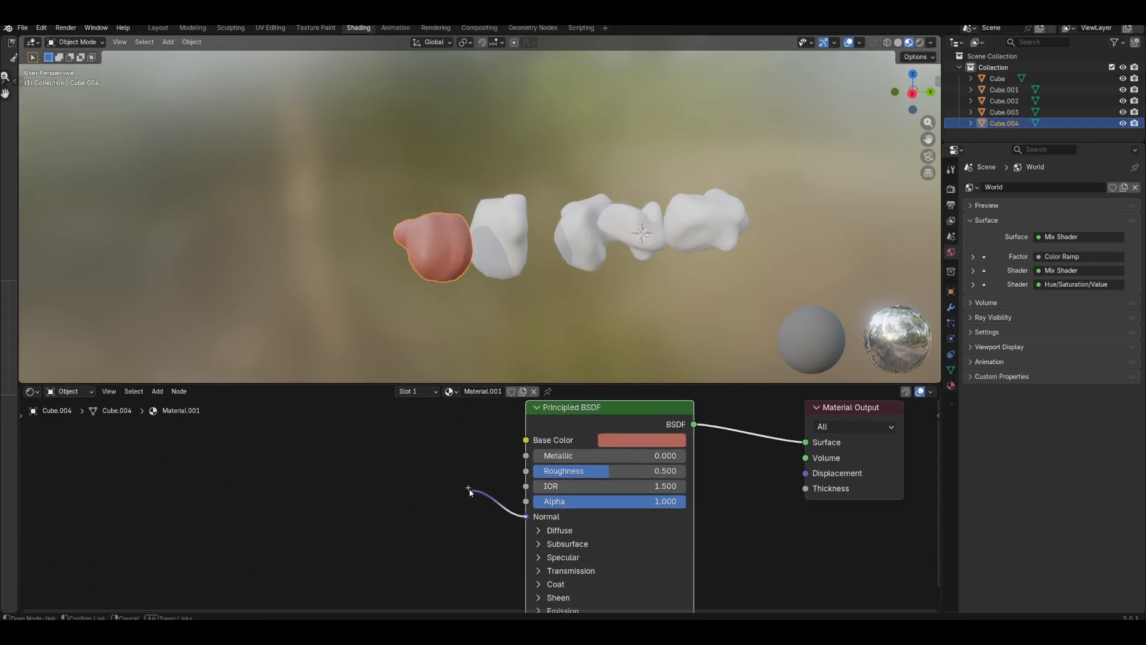
pyautogui.hotkey('shift', 'a')
pyautogui.write('b')
pyautogui.press('Return')
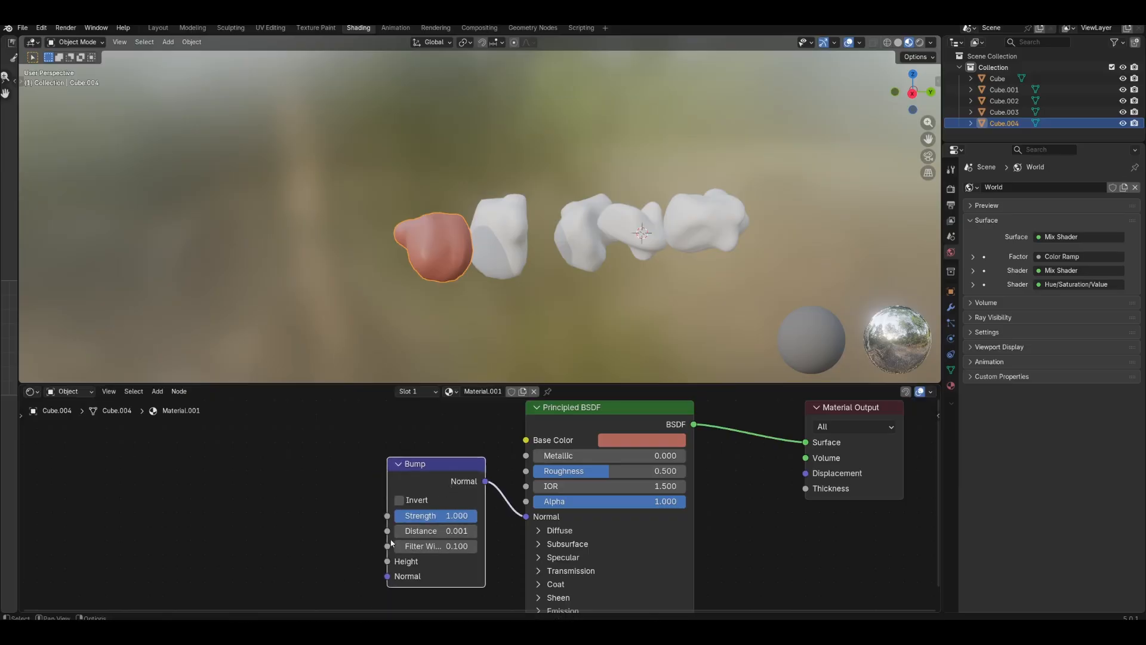
pyautogui.moveTo(388, 562); pyautogui.dragTo(344, 525)
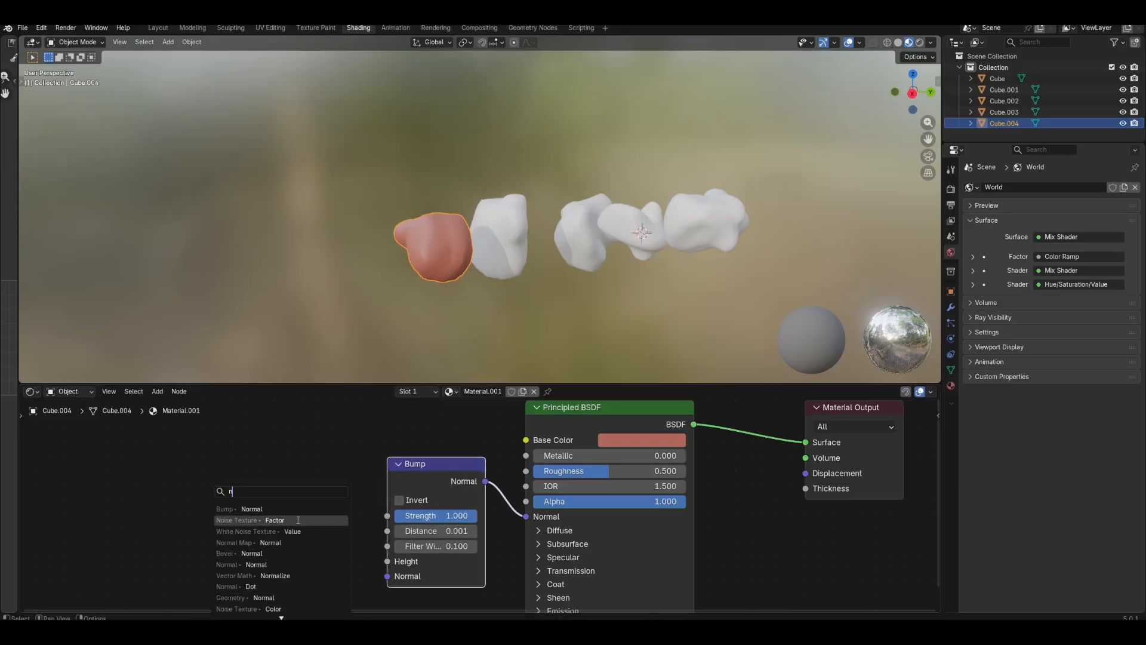
pyautogui.click(293, 519)
pyautogui.click(285, 453)
pyautogui.scroll(3, 454, 495)
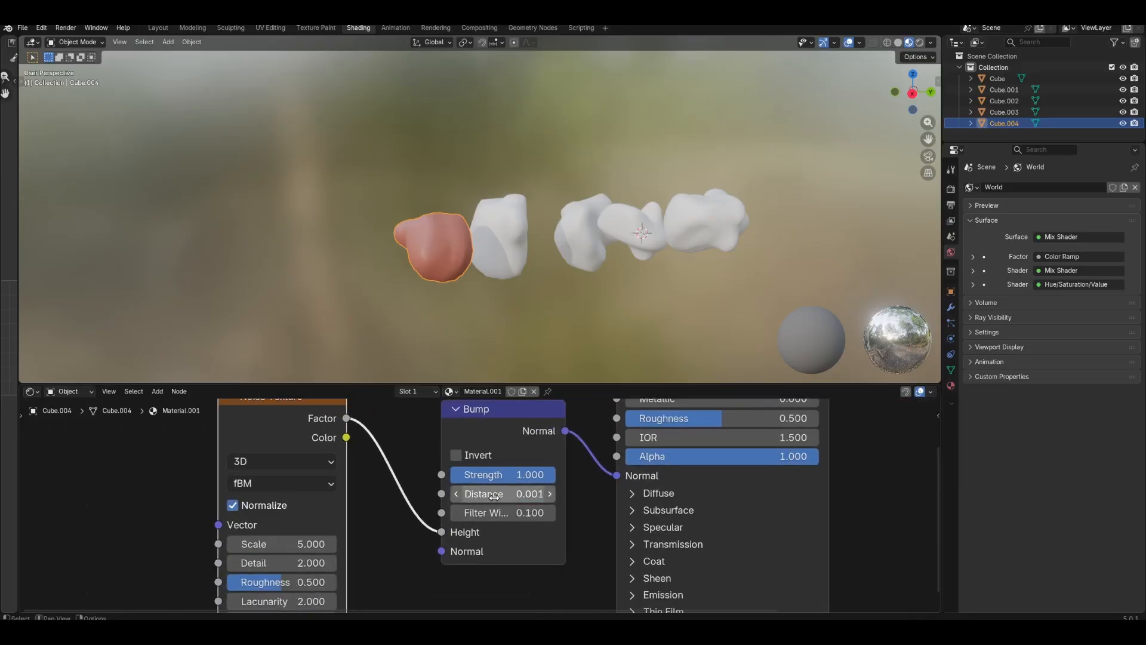
# Set the Bump distance to 1.001 and the Noise Texture's detail to 5.400 and scale to 7.000.
pyautogui.moveTo(505, 494); pyautogui.dragTo(541, 493)
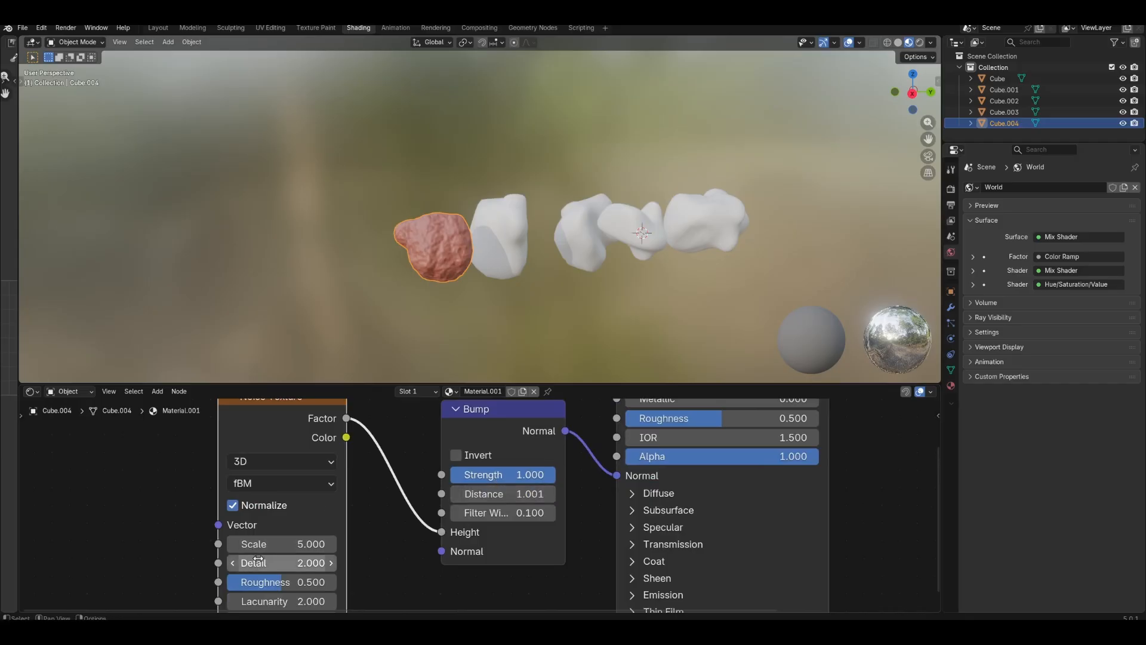
pyautogui.moveTo(281, 563); pyautogui.dragTo(327, 563)
pyautogui.moveTo(375, 564); pyautogui.dragTo(397, 521, button='middle')
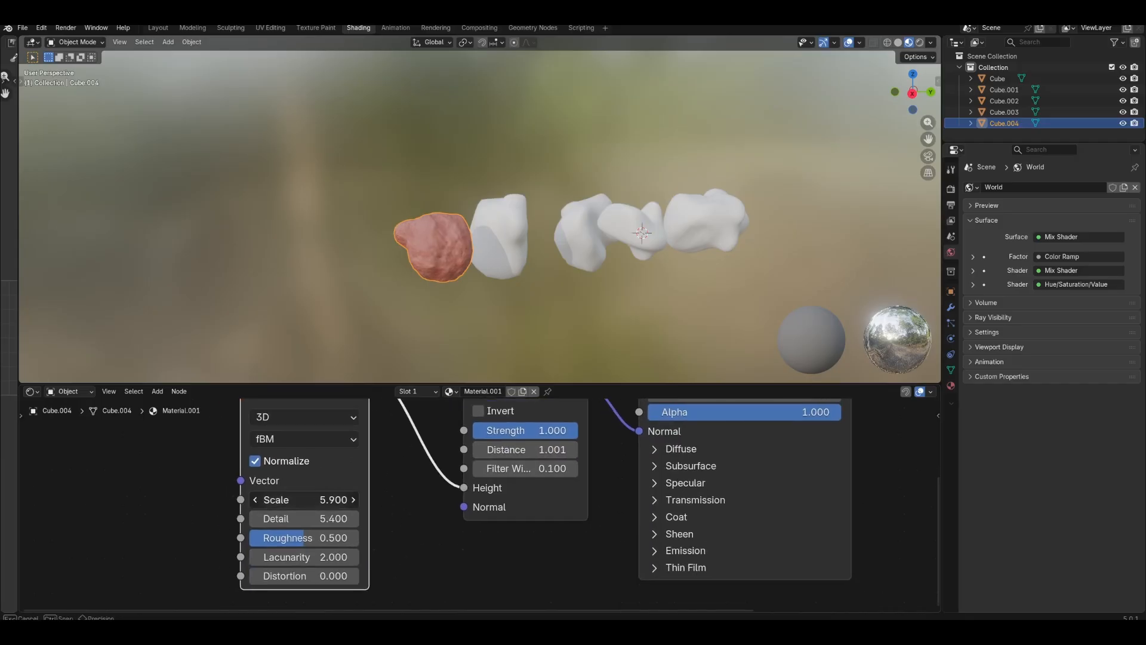
pyautogui.moveTo(287, 500)
pyautogui.mouseDown()
pyautogui.moveTo(334, 500)
pyautogui.moveTo(290, 500)
pyautogui.mouseUp()
# Assign Material.001 to the four remaining white rocks and select the rock at the 3D cursor.
pyautogui.moveTo(418, 281); pyautogui.dragTo(481, 294, button='middle')
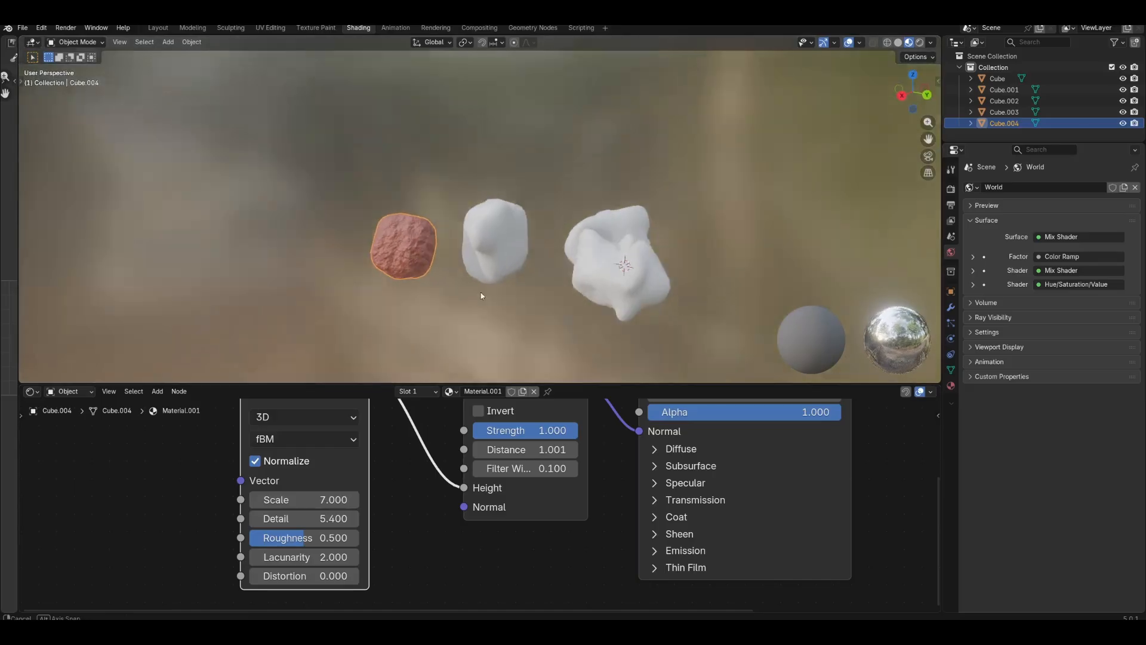
pyautogui.moveTo(445, 391); pyautogui.dragTo(496, 245)
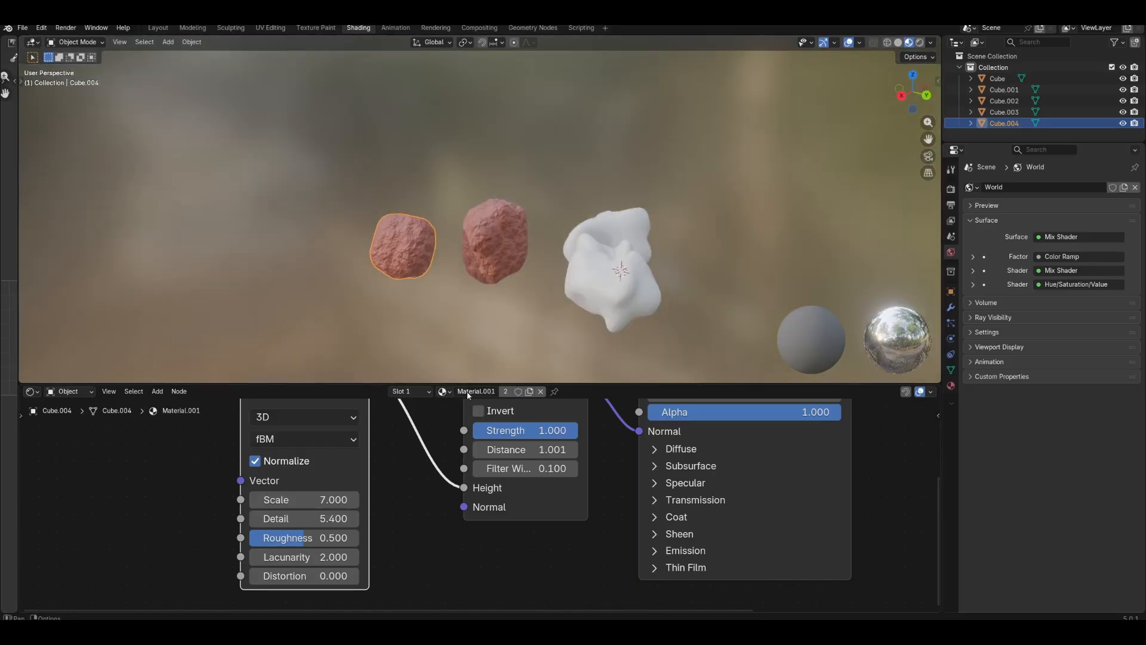
pyautogui.moveTo(462, 385); pyautogui.dragTo(643, 233)
pyautogui.moveTo(670, 263); pyautogui.dragTo(588, 280, button='middle')
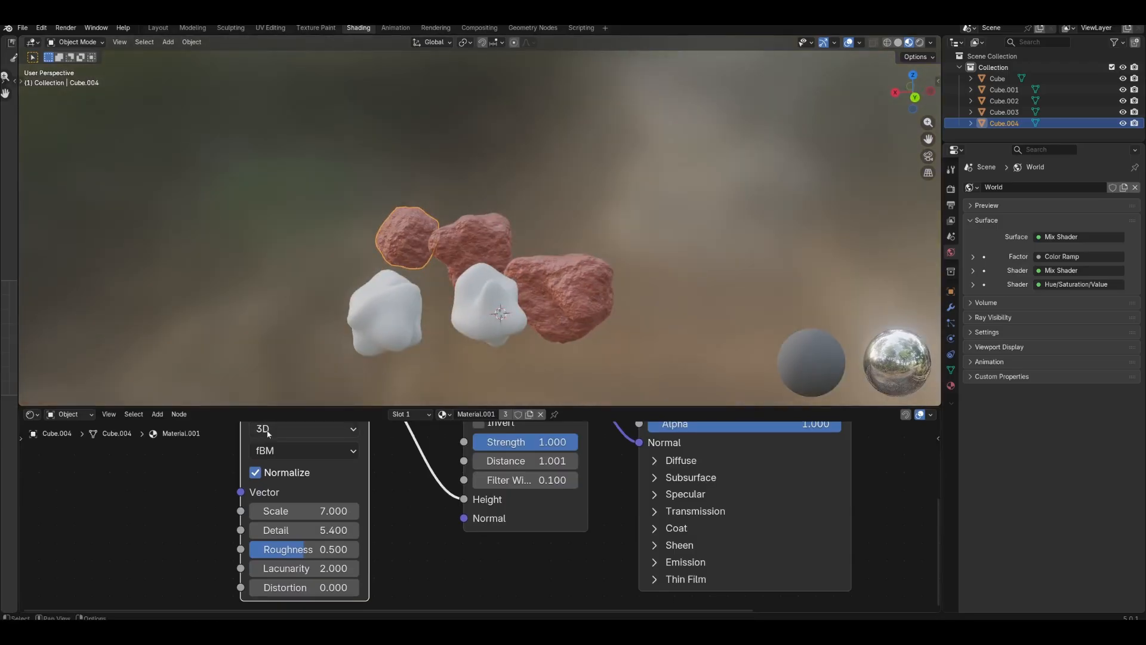
pyautogui.moveTo(442, 414); pyautogui.dragTo(382, 317)
pyautogui.click(493, 302)
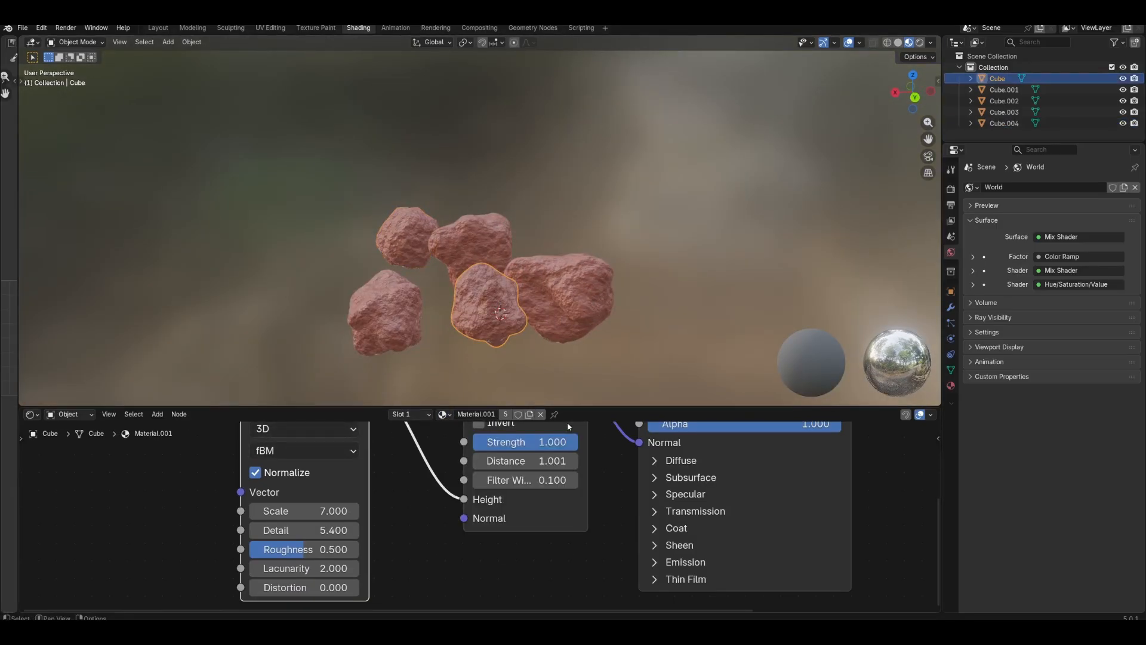
# Move the Noise Texture and Bump nodes down and away from the Principled BSDF to free space for another node.
pyautogui.moveTo(600, 441); pyautogui.dragTo(535, 553, button='middle')
pyautogui.scroll(-3, 535, 553)
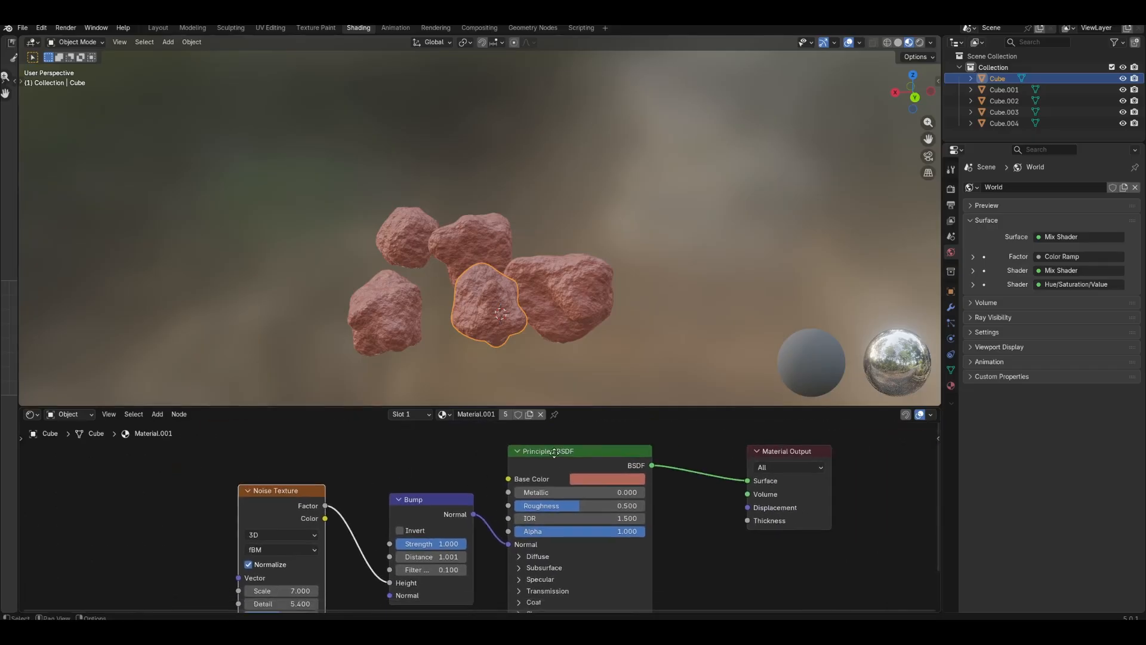
pyautogui.moveTo(478, 508); pyautogui.dragTo(573, 462, button='middle')
pyautogui.moveTo(340, 458); pyautogui.dragTo(307, 475)
pyautogui.moveTo(249, 432); pyautogui.dragTo(505, 487)
pyautogui.moveTo(508, 468); pyautogui.dragTo(506, 559)
pyautogui.click(401, 545)
pyautogui.moveTo(381, 550); pyautogui.dragTo(371, 489)
pyautogui.moveTo(394, 485); pyautogui.dragTo(391, 536, button='middle')
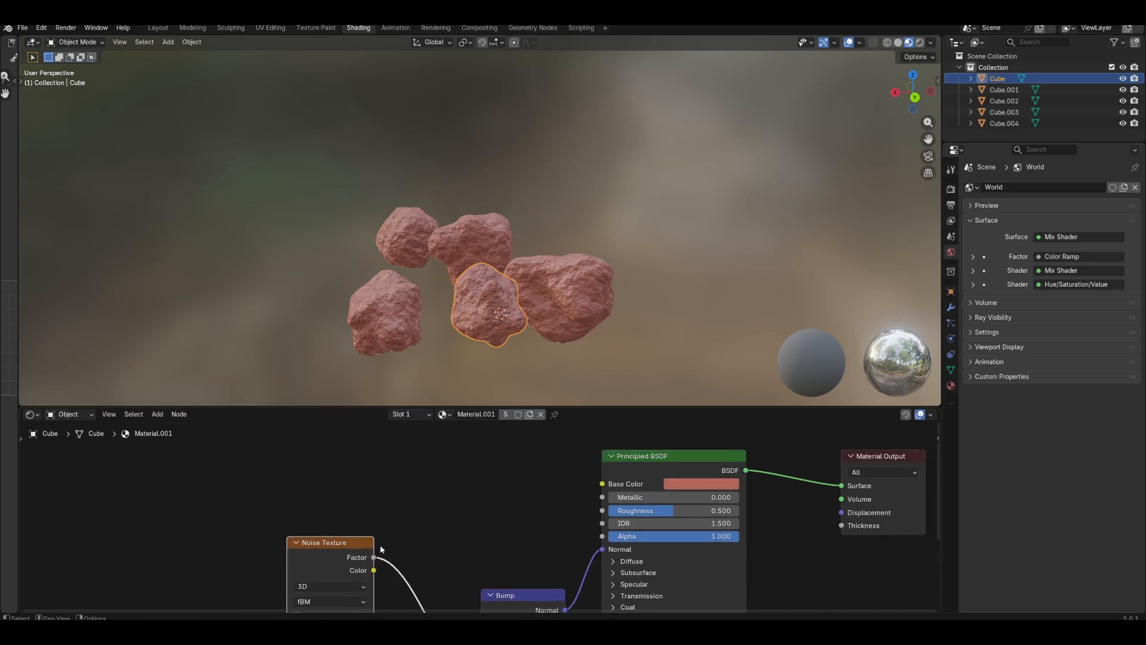
# Add a Color Ramp driven by the Noise Texture's Factor and place it above the Bump node.
pyautogui.moveTo(373, 557); pyautogui.dragTo(436, 458)
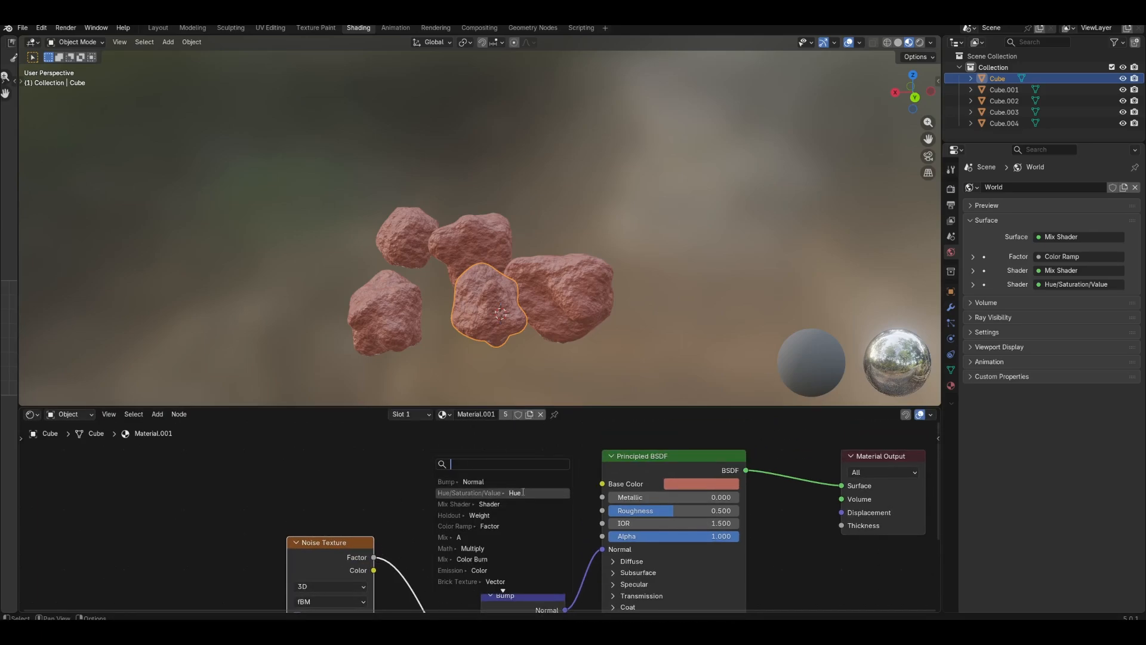
pyautogui.click(486, 526)
pyautogui.click(552, 508)
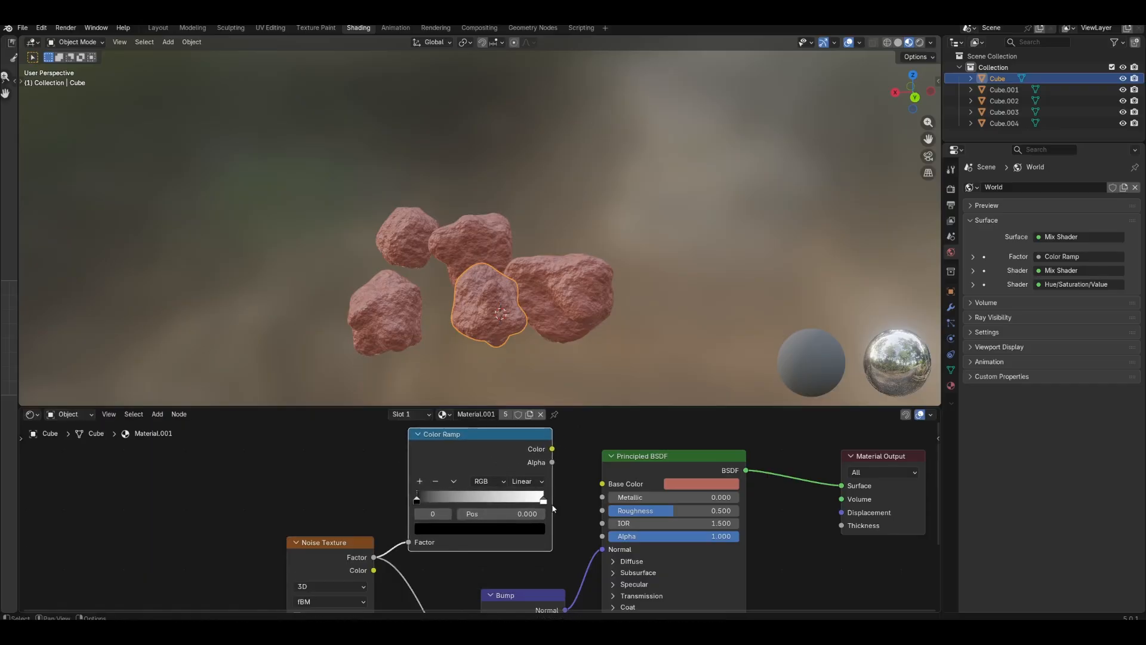
# Set the Color Ramp's white stop to the muted red sampled from the Principled BSDF's Base Color.
pyautogui.click(543, 499)
pyautogui.click(527, 529)
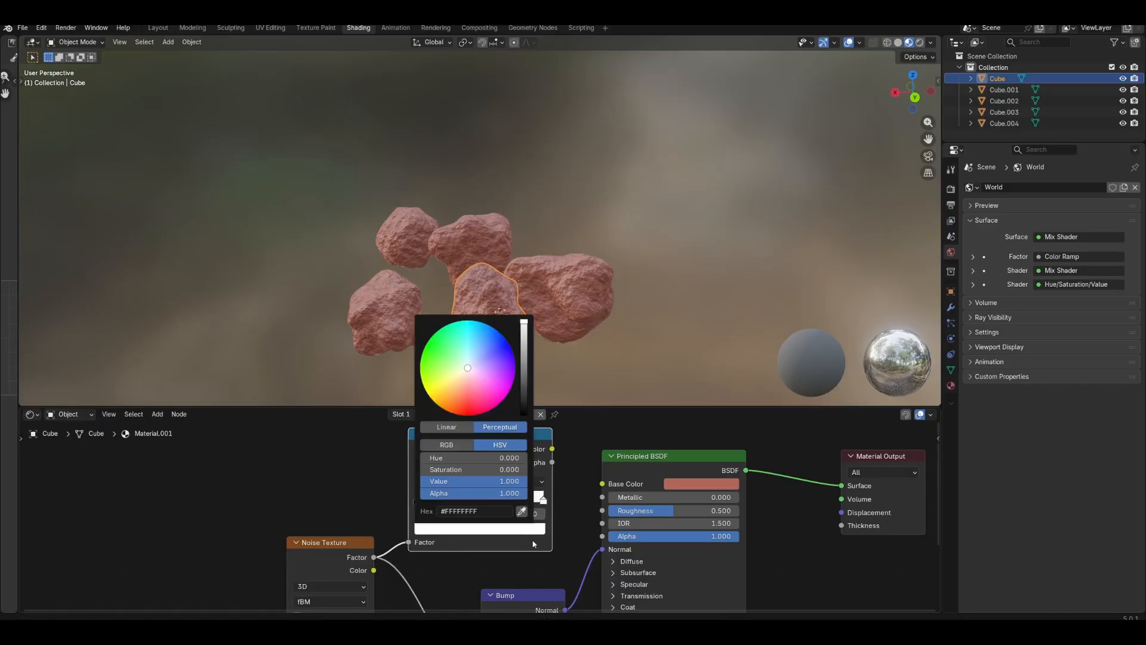
pyautogui.click(522, 513)
pyautogui.click(694, 480)
# Add a middle stop at position 0.500 to the Color Ramp and colour it brown.
pyautogui.click(420, 481)
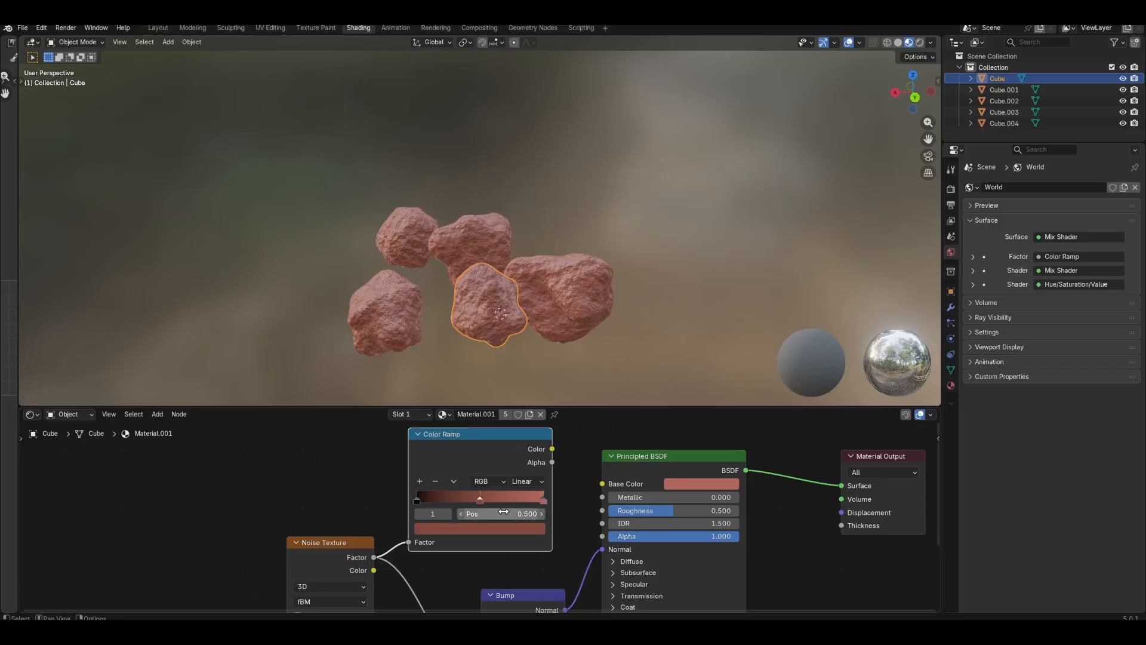
pyautogui.click(493, 529)
pyautogui.moveTo(460, 469); pyautogui.dragTo(478, 469)
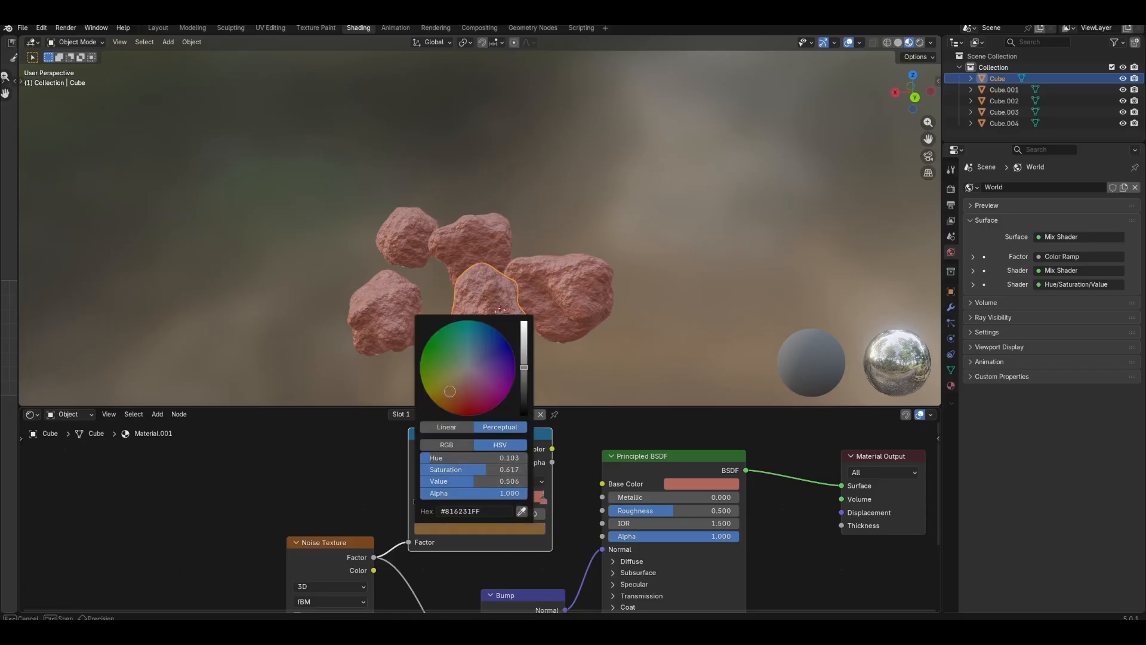
# Connect the Color Ramp's Color output to the Principled BSDF's Base Color and deselect the rock.
pyautogui.moveTo(552, 449); pyautogui.dragTo(601, 483)
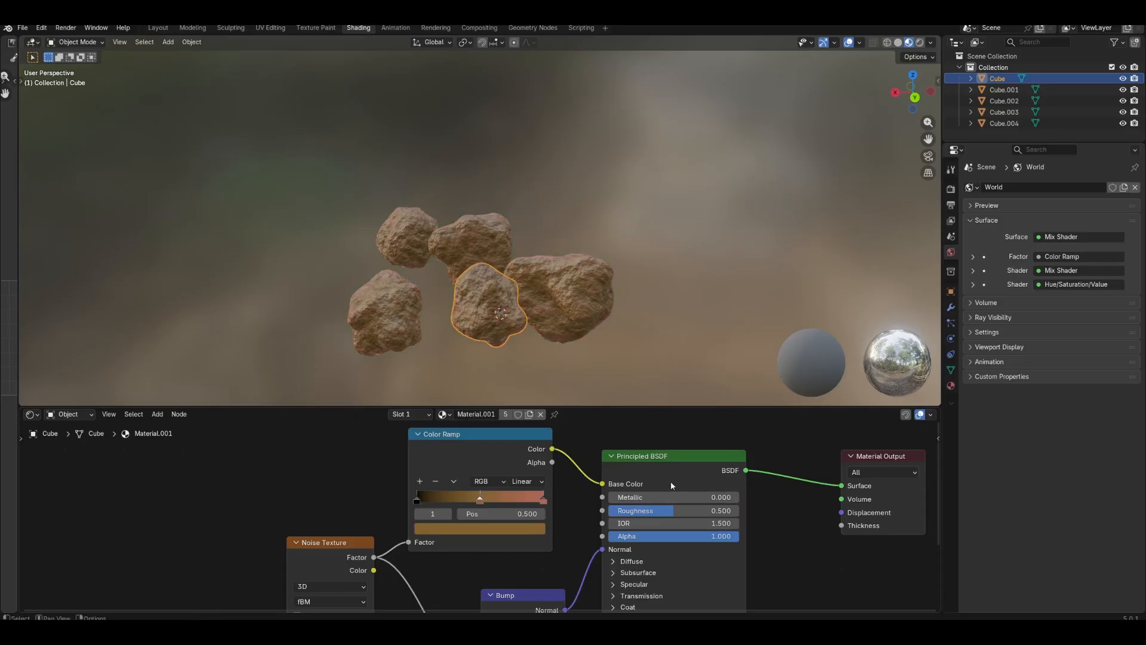
pyautogui.click(647, 375)
pyautogui.moveTo(510, 374); pyautogui.dragTo(292, 363, button='middle')
pyautogui.moveTo(327, 469); pyautogui.dragTo(365, 363, button='middle')
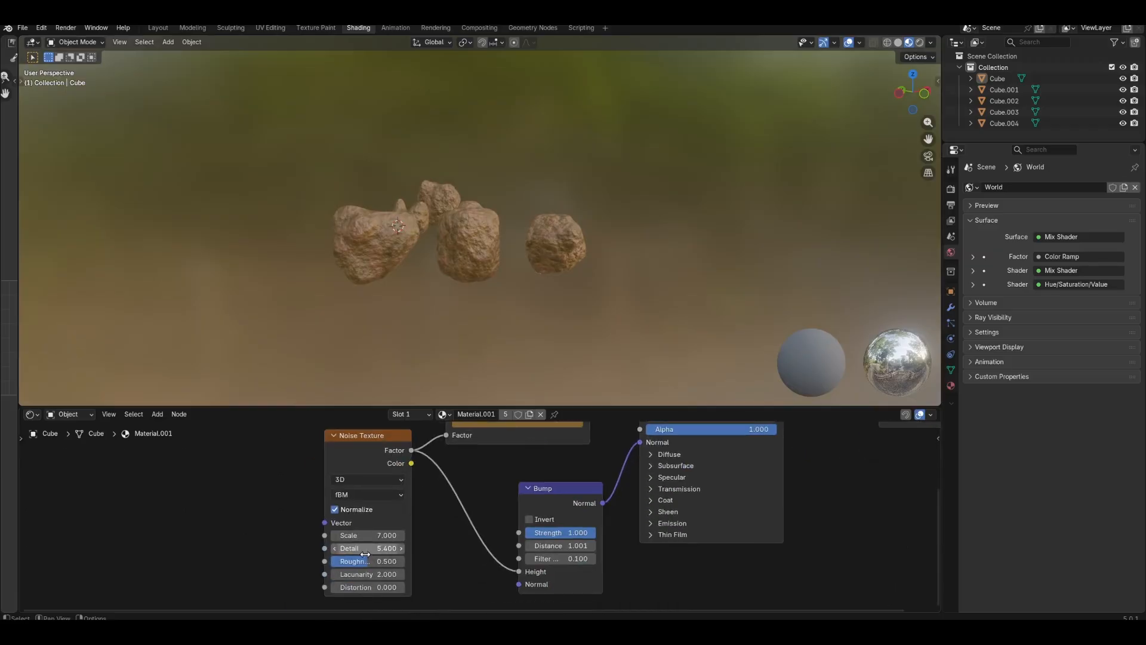
# Set the Noise Texture's Detail to 9.800 and the Principled BSDF's Roughness to 0.675.
pyautogui.moveTo(365, 554)
pyautogui.mouseDown()
pyautogui.moveTo(412, 554)
pyautogui.moveTo(375, 548)
pyautogui.mouseUp()
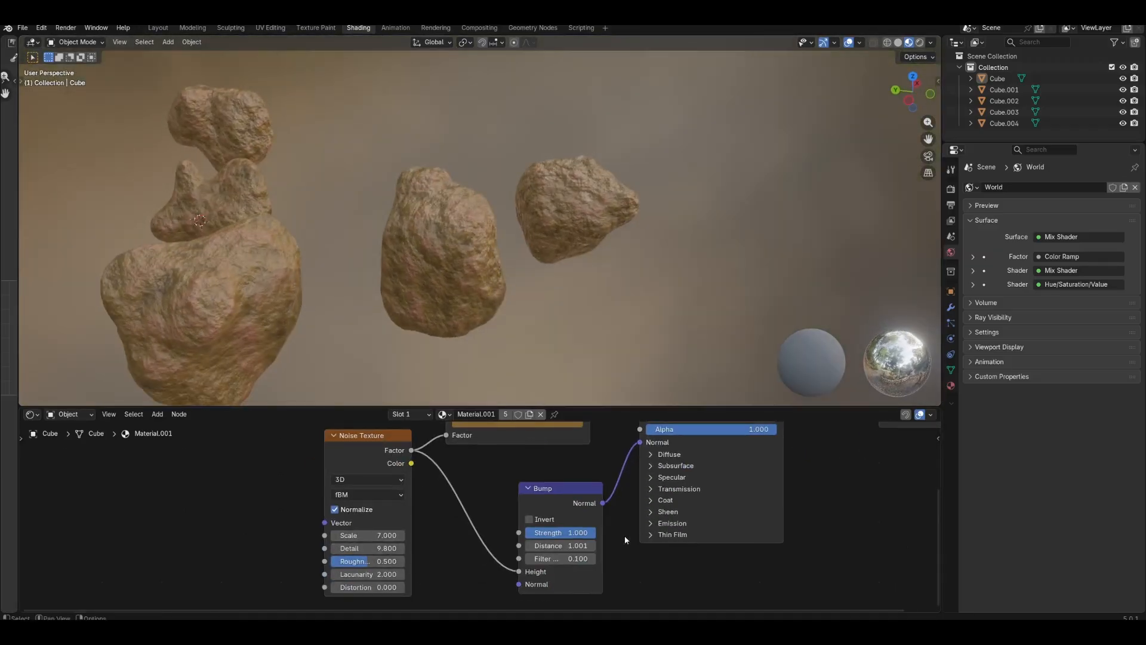
pyautogui.moveTo(624, 540); pyautogui.dragTo(599, 639, button='middle')
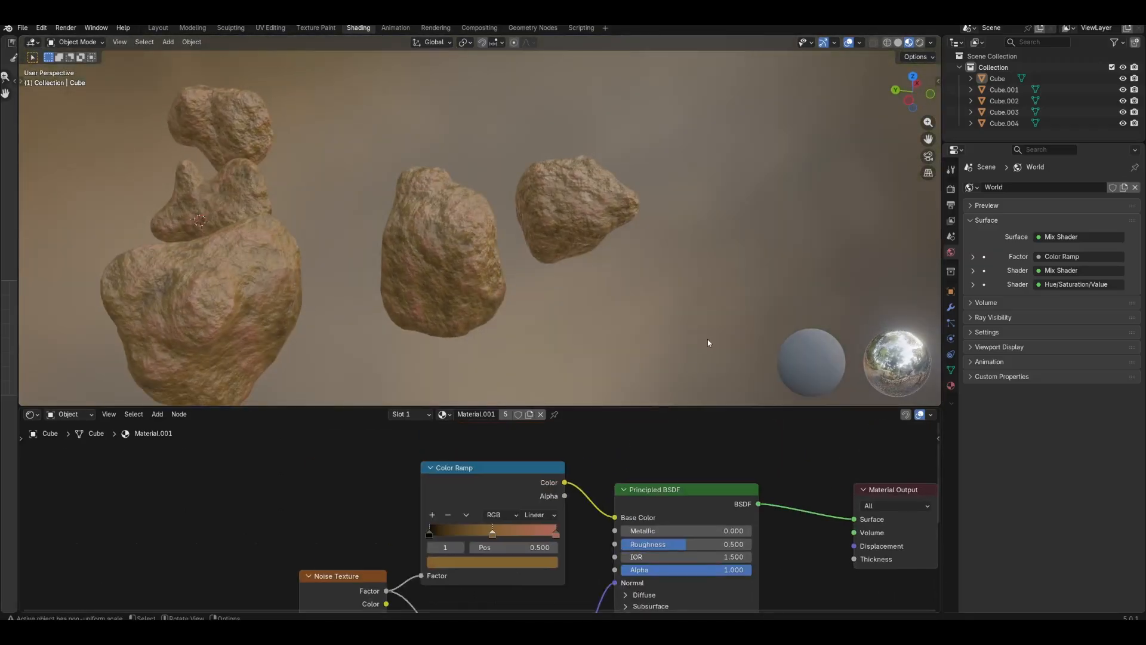
pyautogui.moveTo(663, 544); pyautogui.dragTo(687, 544)
pyautogui.moveTo(638, 303); pyautogui.dragTo(373, 256, button='middle')
pyautogui.moveTo(393, 211); pyautogui.dragTo(377, 308, button='middle')
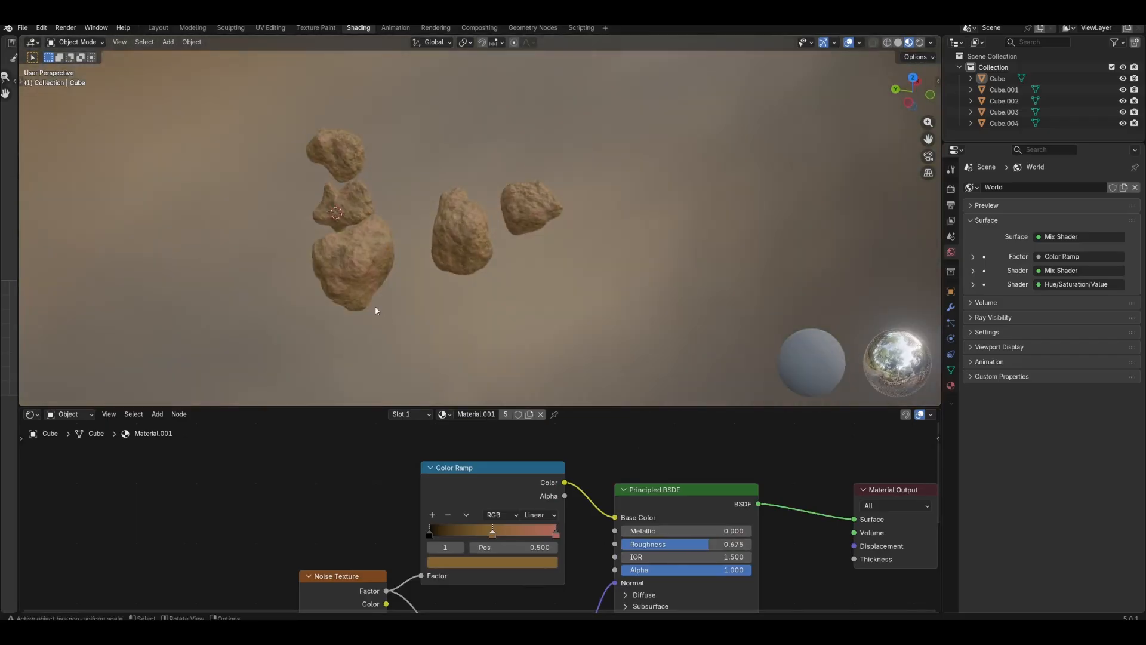
# In the Layout workspace, move all five rocks into a new collection named rock.
pyautogui.click(166, 31)
pyautogui.moveTo(418, 221); pyautogui.dragTo(533, 248, button='middle')
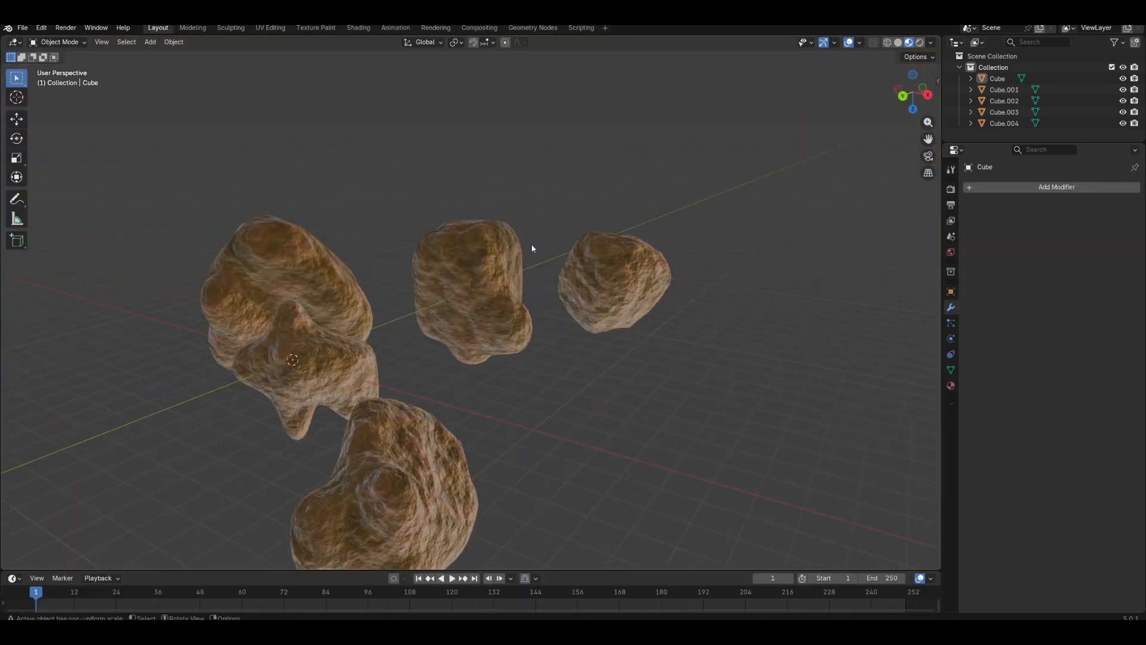
pyautogui.click(928, 95)
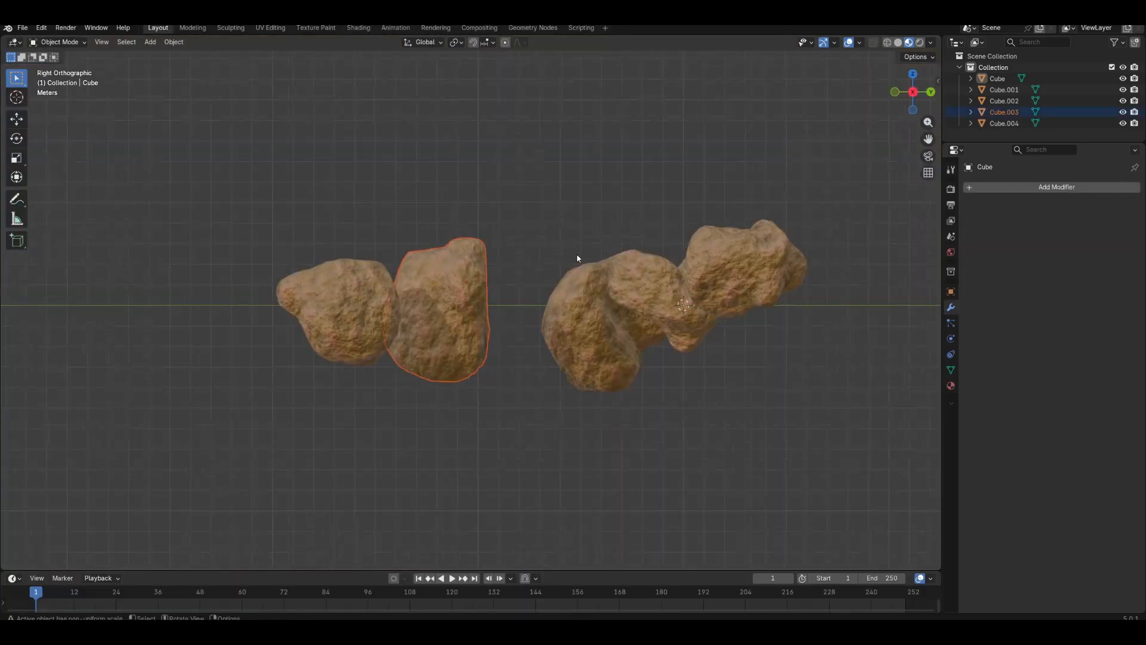
pyautogui.scroll(-6, 578, 259)
pyautogui.click(454, 239)
pyautogui.moveTo(453, 239); pyautogui.dragTo(317, 207, button='middle')
pyautogui.press('a')
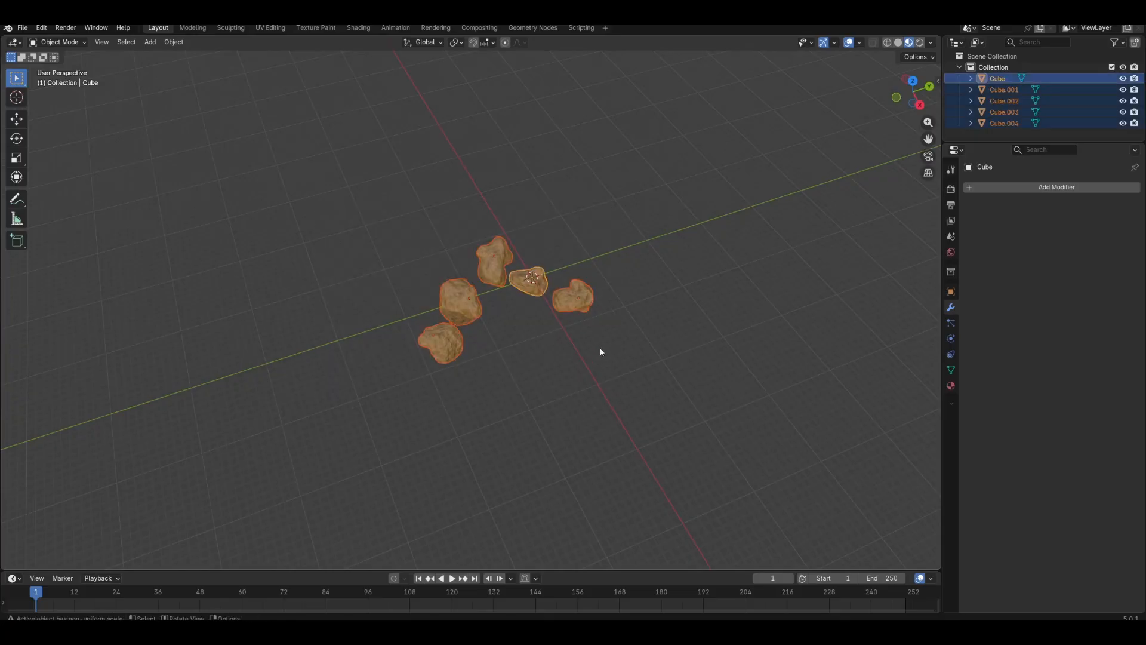
pyautogui.moveTo(601, 352); pyautogui.dragTo(513, 301, button='middle')
pyautogui.rightClick(513, 301)
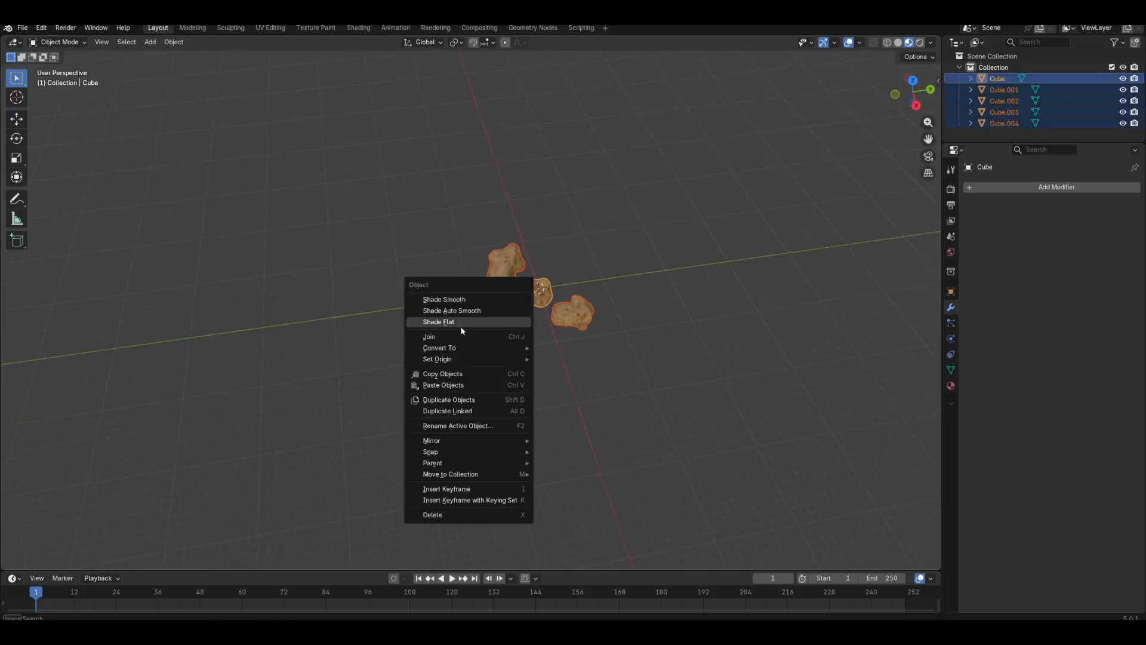
pyautogui.moveTo(525, 479)
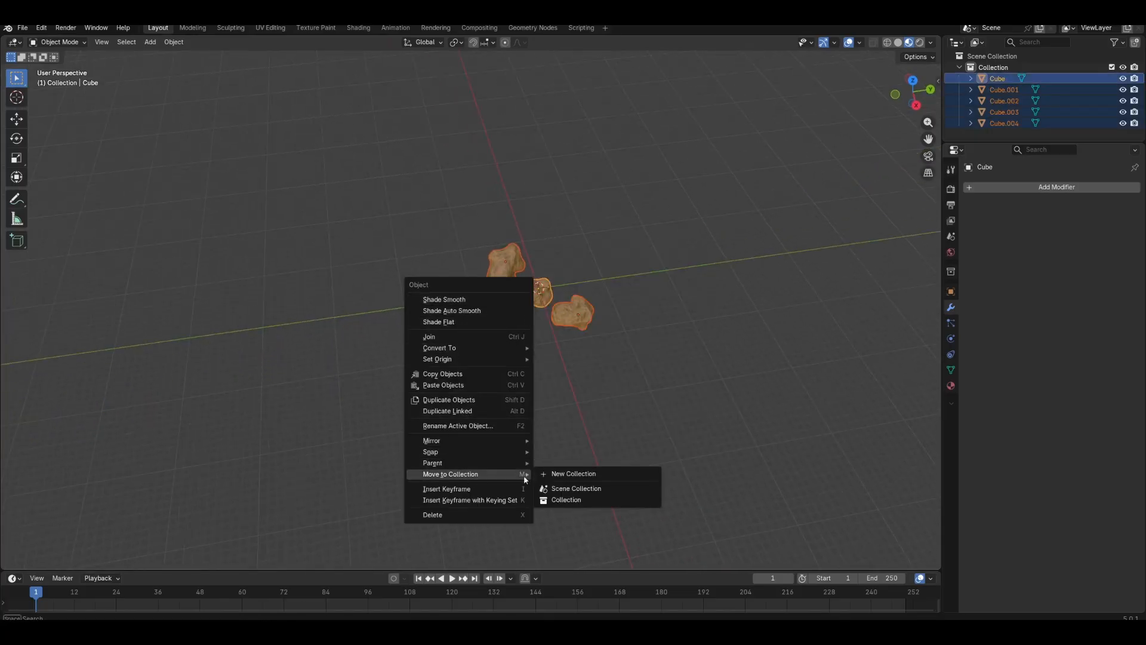
pyautogui.click(568, 474)
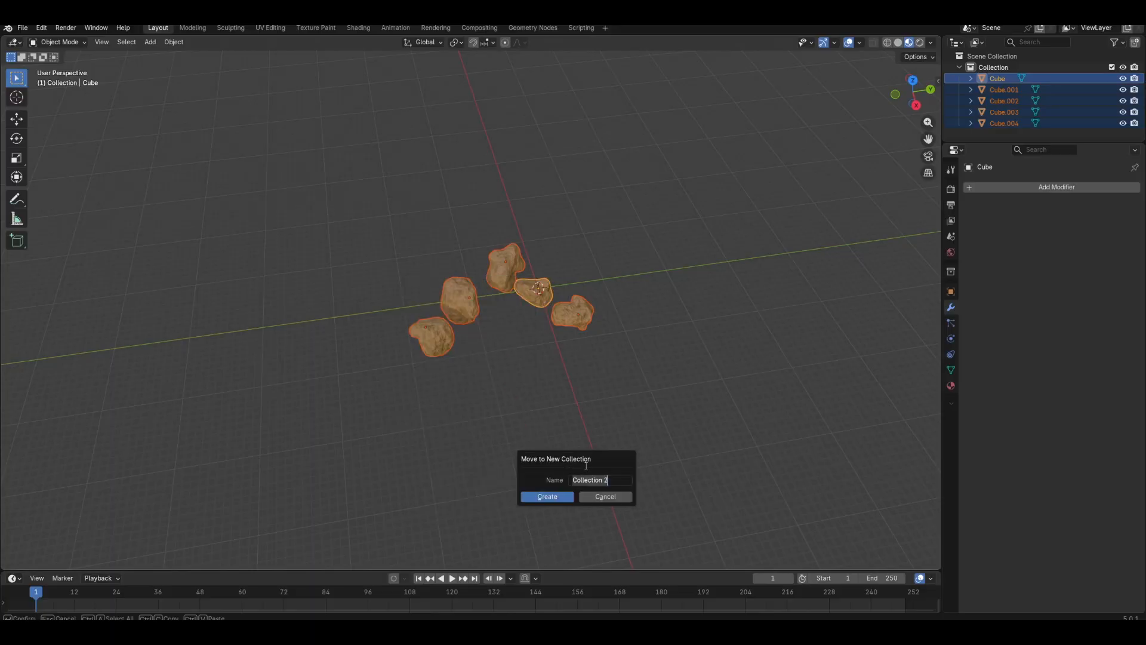
pyautogui.press('Return')
pyautogui.click(555, 499)
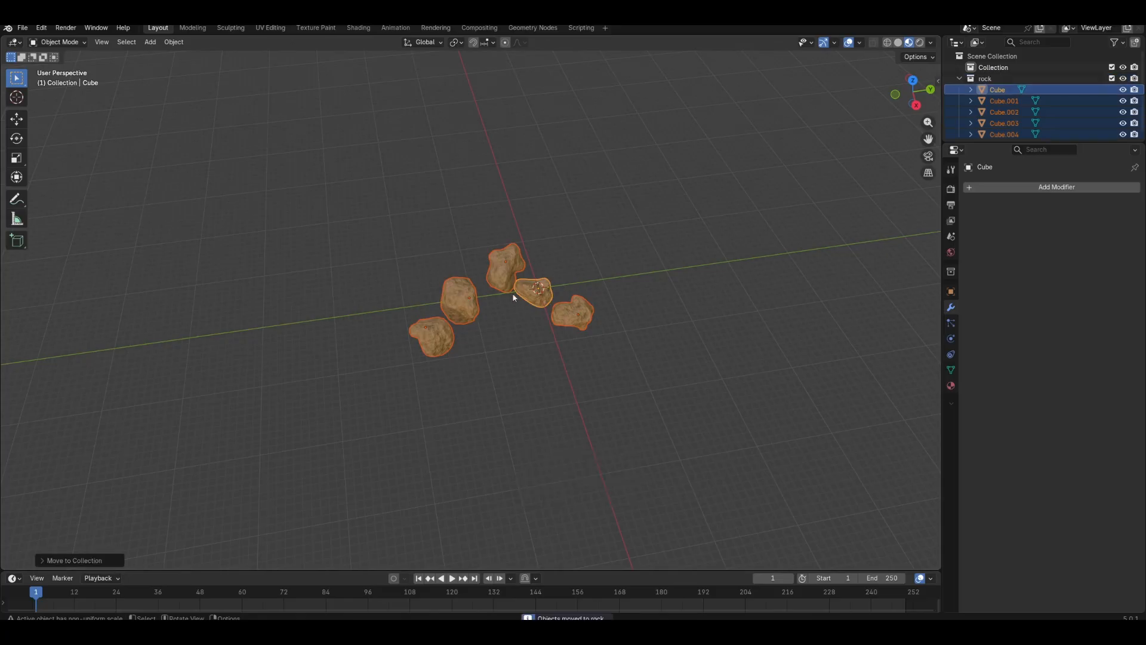
# Deselect the rocks and add an ico sphere mesh at the world origin.
pyautogui.click(642, 368)
pyautogui.click(150, 41)
pyautogui.moveTo(184, 56)
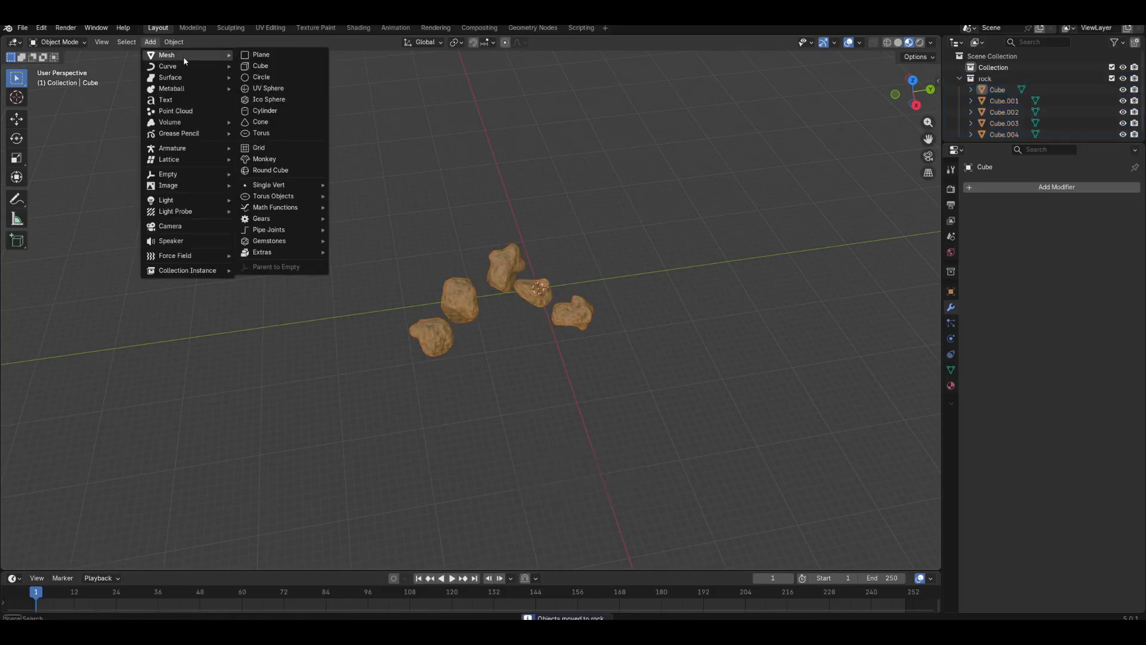
pyautogui.click(266, 100)
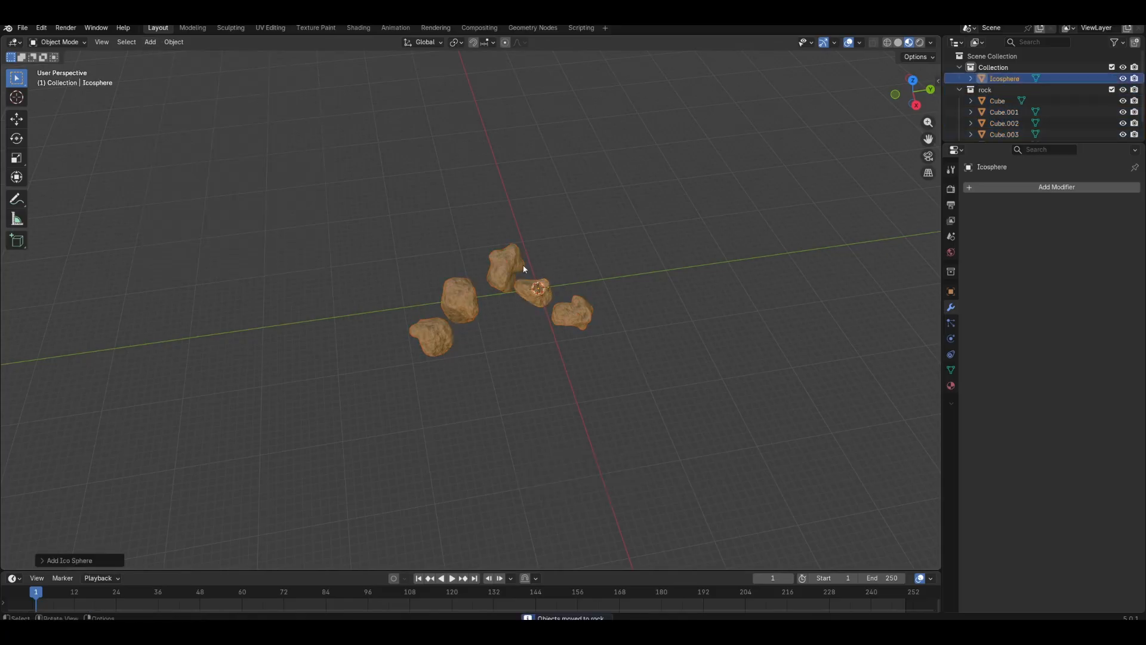
# Scale the ico sphere uniformly to about -651 on all axes so that it encloses the rocks.
pyautogui.scroll(-3, 523, 281)
pyautogui.scroll(4, 550, 309)
pyautogui.moveTo(644, 345); pyautogui.dragTo(611, 335, button='middle')
pyautogui.press('s')
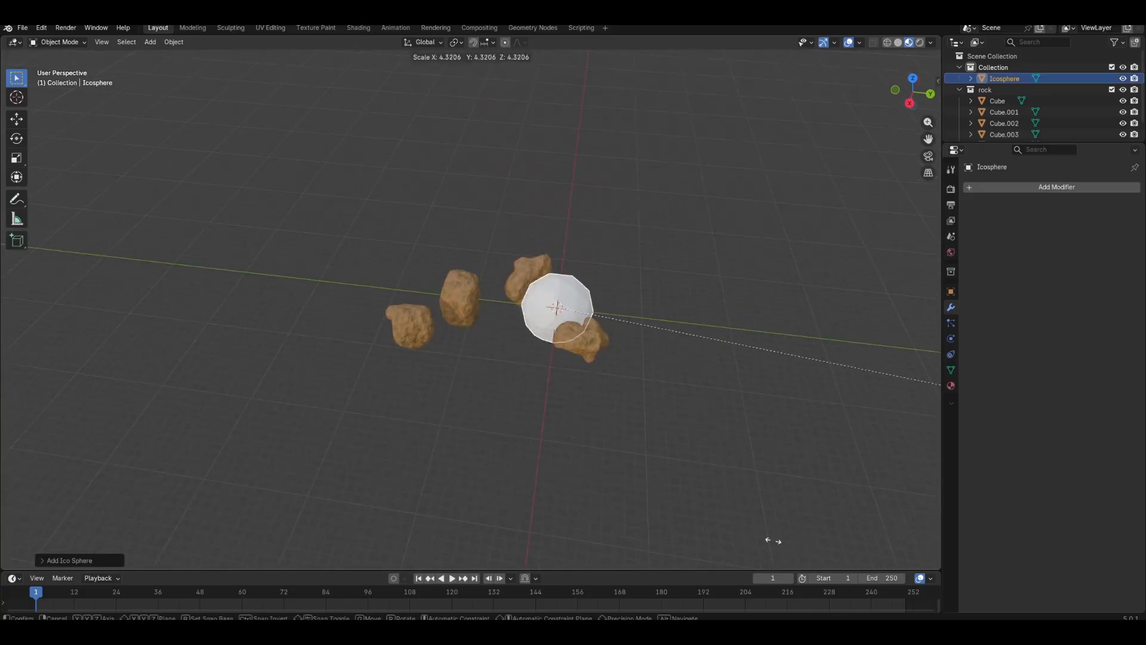
pyautogui.click(858, 541)
pyautogui.scroll(-8, 857, 541)
pyautogui.moveTo(655, 460); pyautogui.dragTo(362, 339, button='middle')
pyautogui.scroll(10, 366, 110)
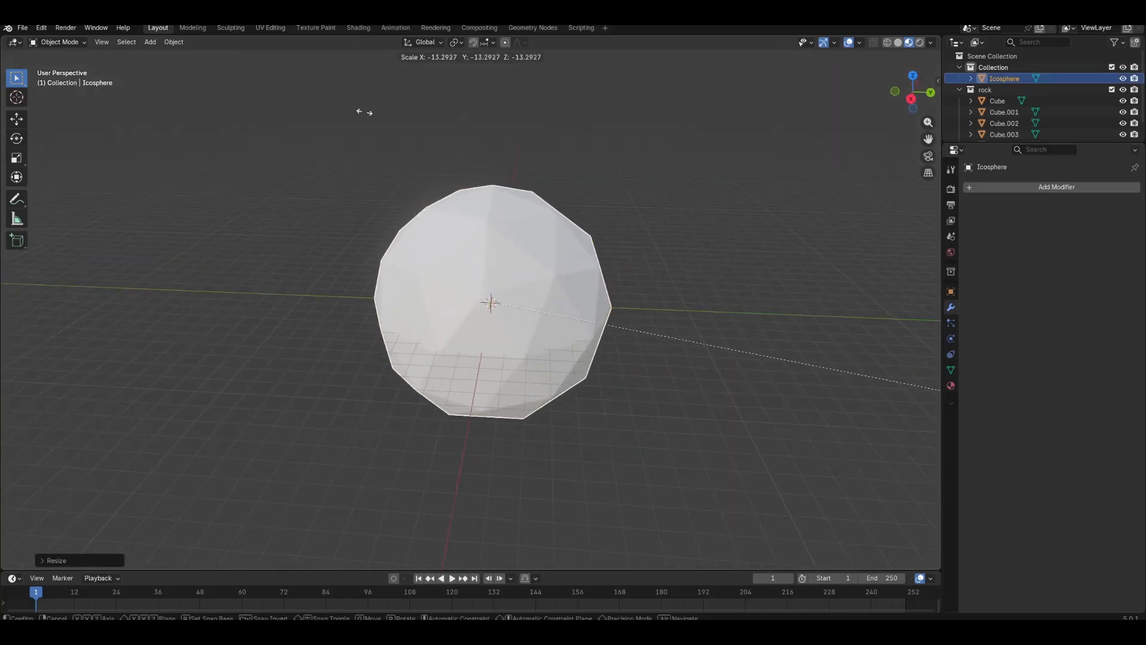
pyautogui.scroll(5, 529, 182)
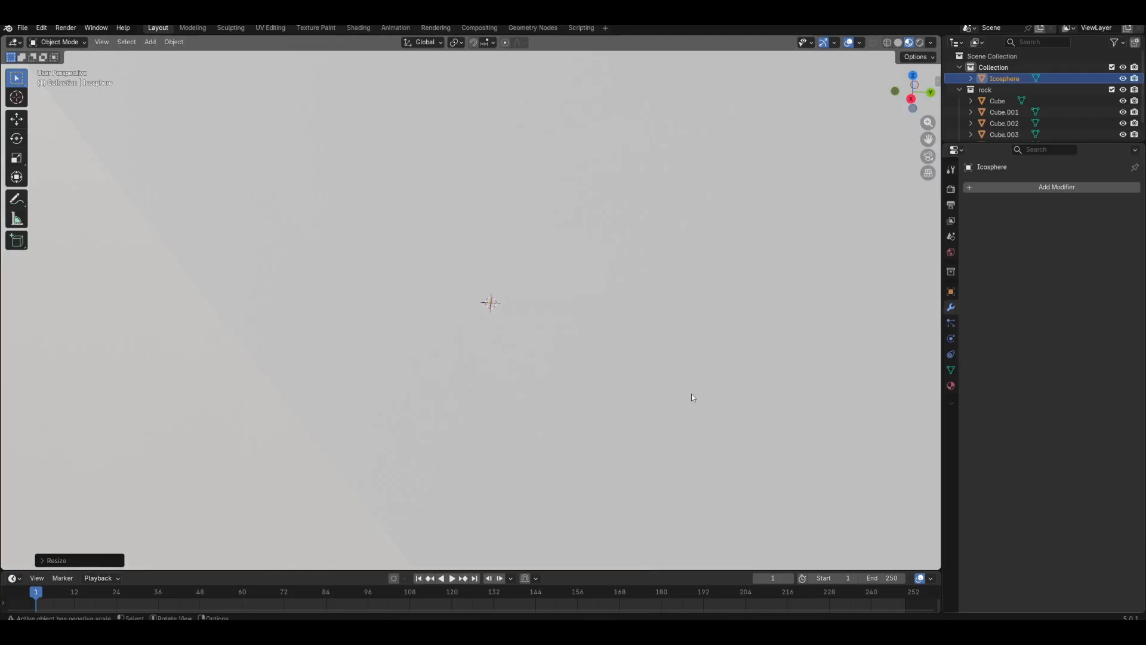
pyautogui.press('s')
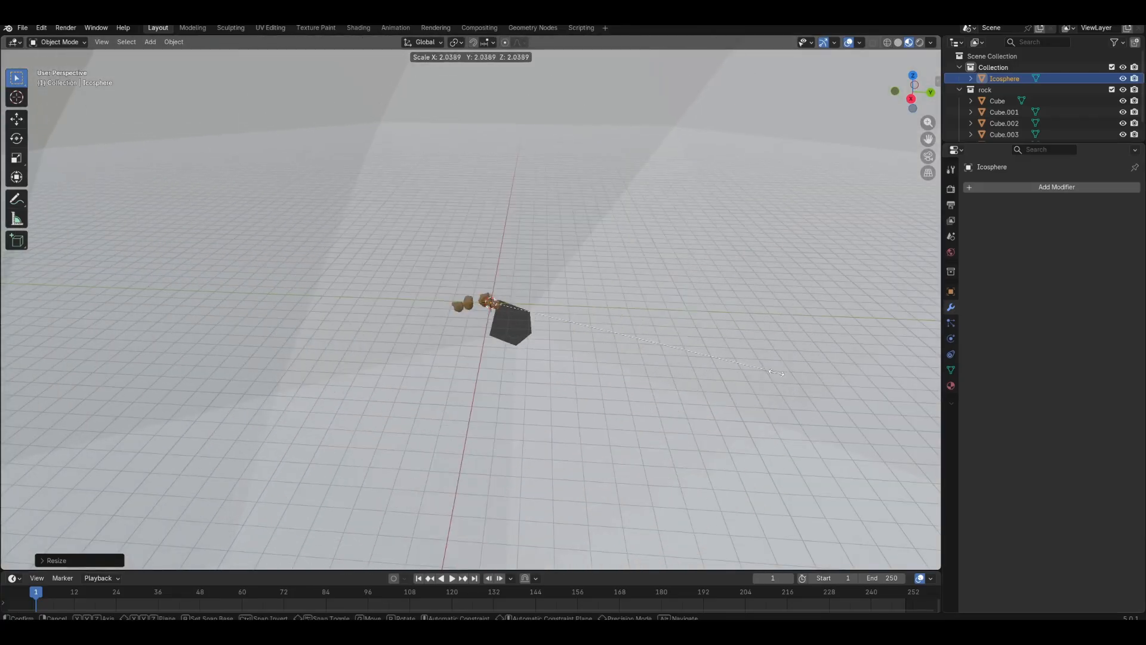
pyautogui.click(769, 375)
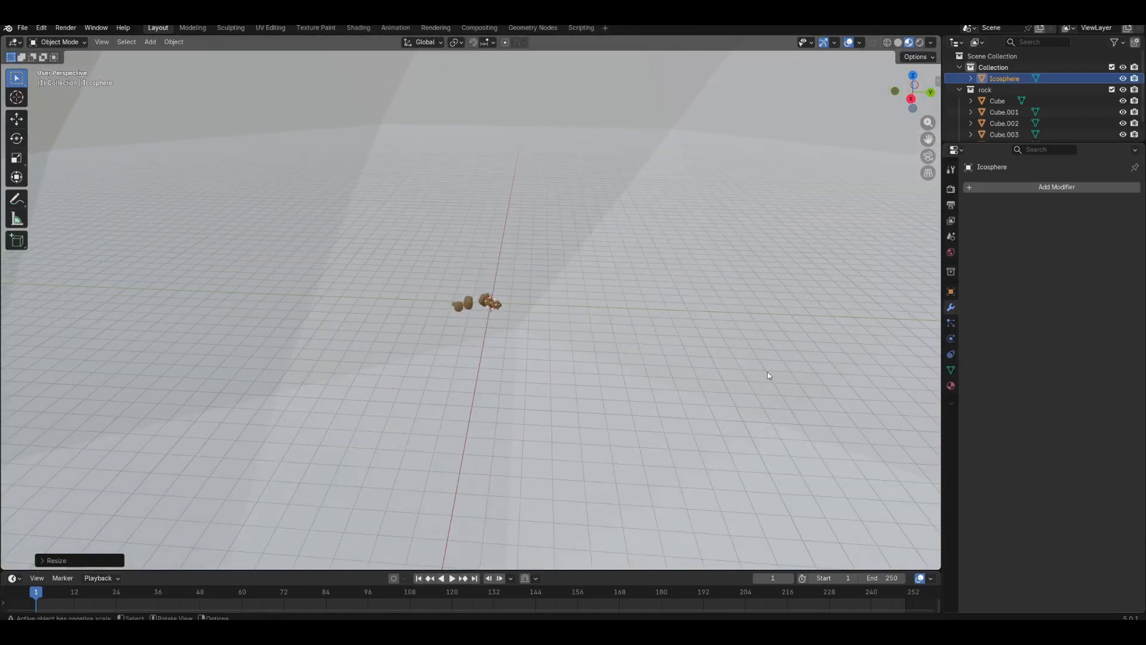
pyautogui.moveTo(769, 375); pyautogui.dragTo(627, 346, button='middle')
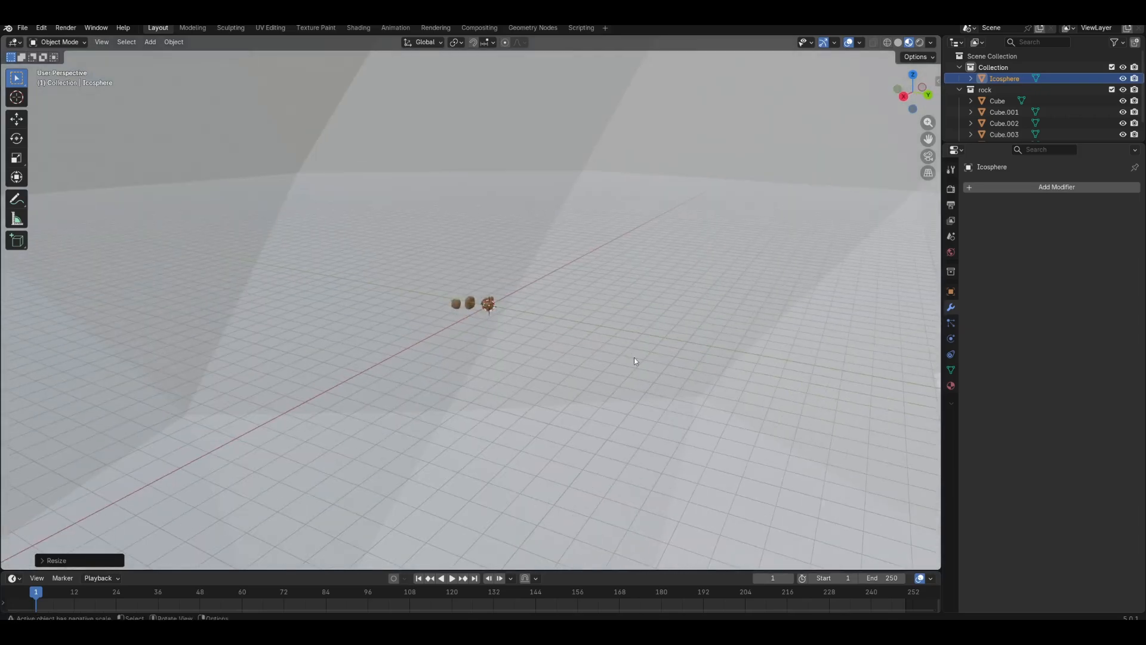
# Add a Hair particle system to the ico sphere and enable its Advanced options.
pyautogui.click(953, 324)
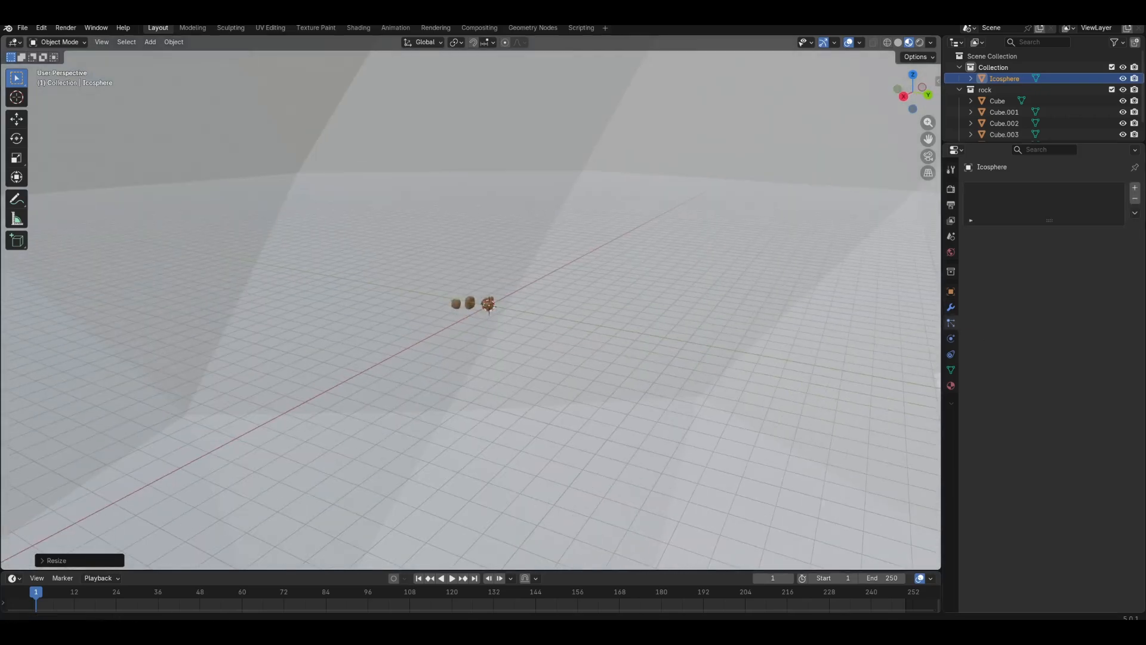
pyautogui.click(1136, 188)
pyautogui.click(1105, 249)
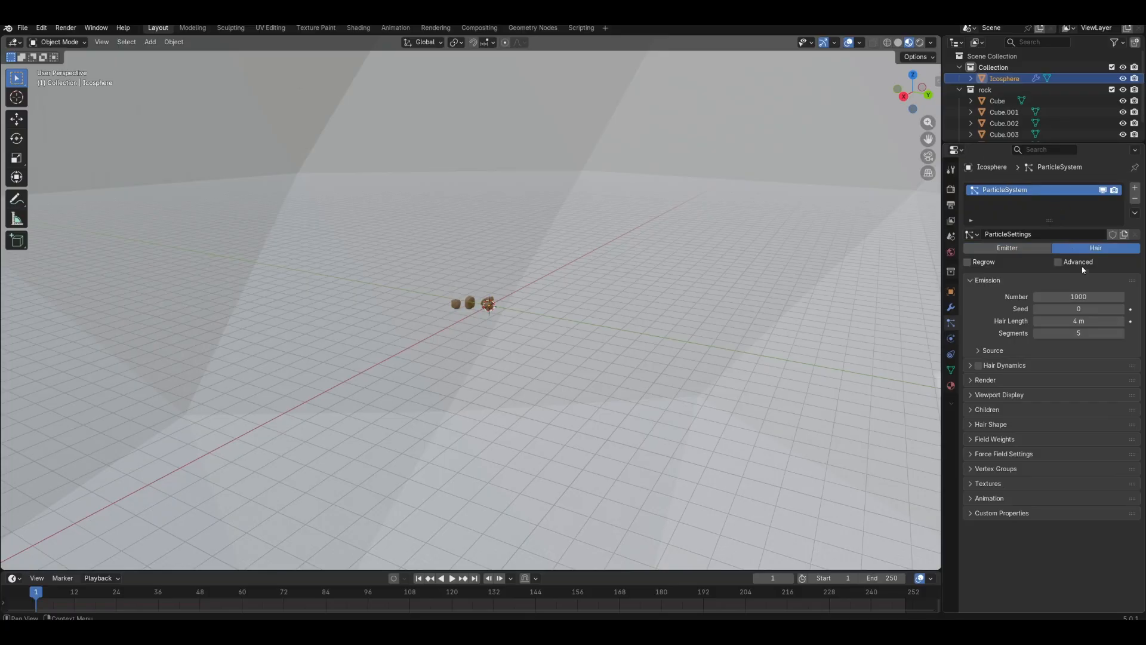
pyautogui.click(1062, 264)
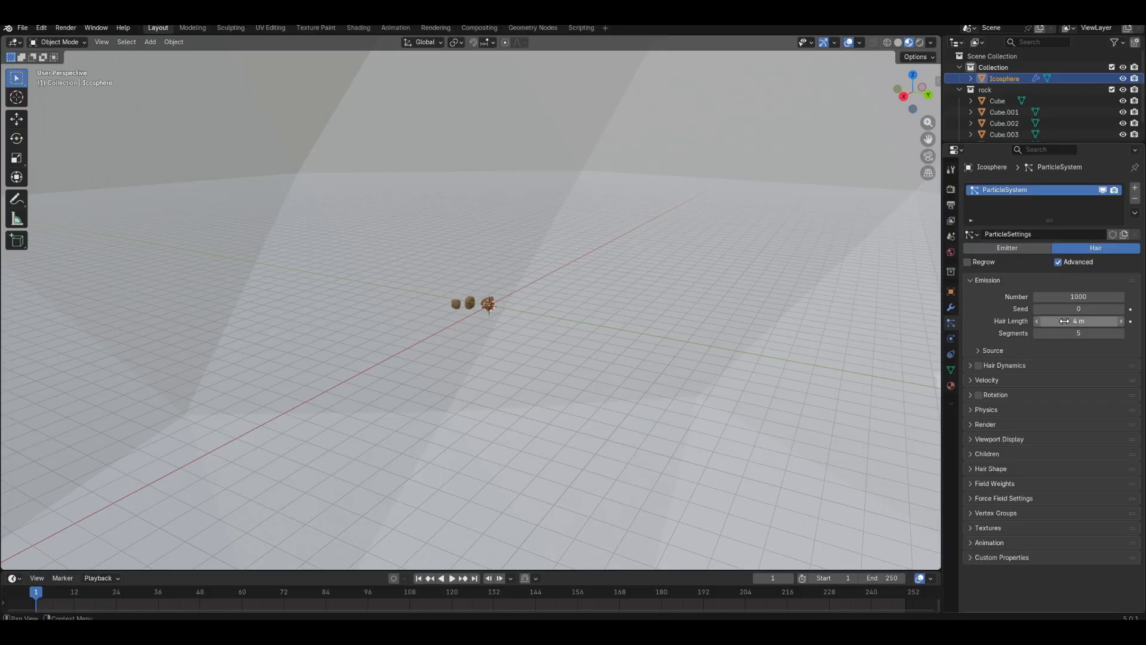
# Enable Rotation for the hair particles and expand its settings.
pyautogui.click(973, 395)
pyautogui.click(974, 396)
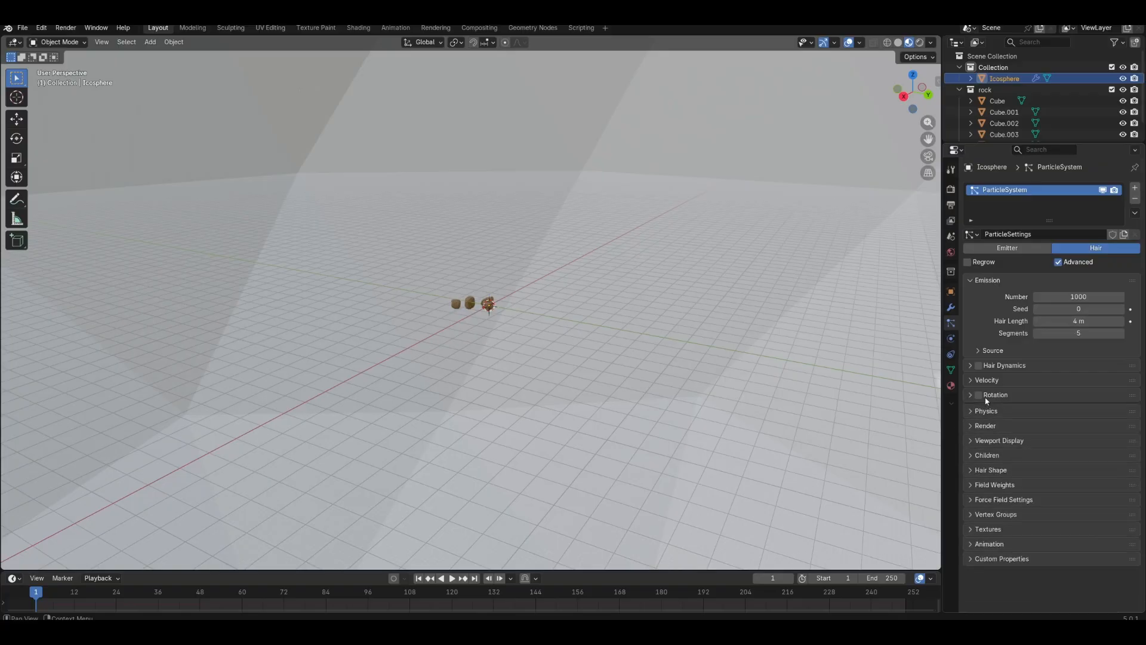
pyautogui.click(981, 397)
pyautogui.click(973, 397)
pyautogui.scroll(-1, 1013, 460)
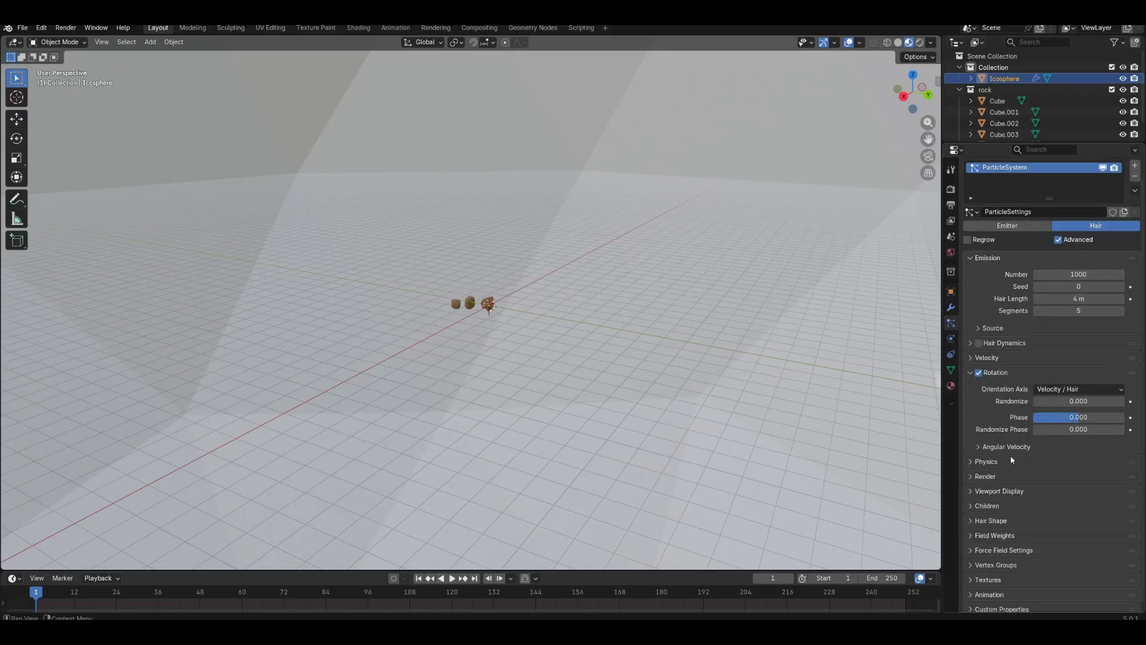
# Render the particles as a Collection, using rock as the instance collection.
pyautogui.click(986, 477)
pyautogui.scroll(-3, 1027, 454)
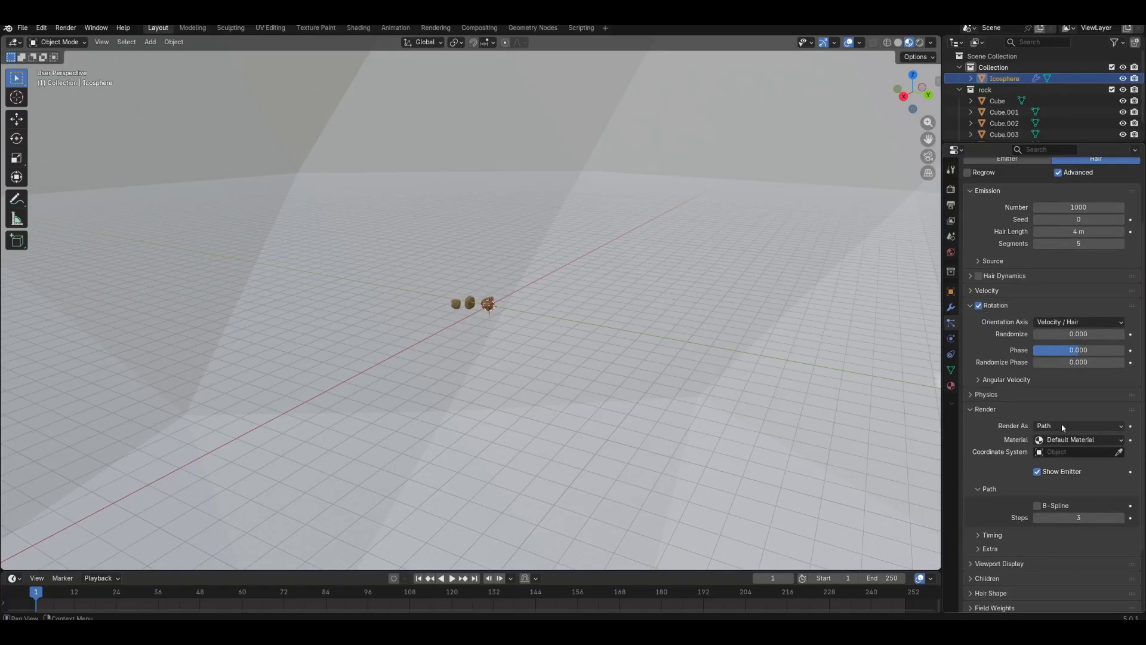
pyautogui.click(1063, 426)
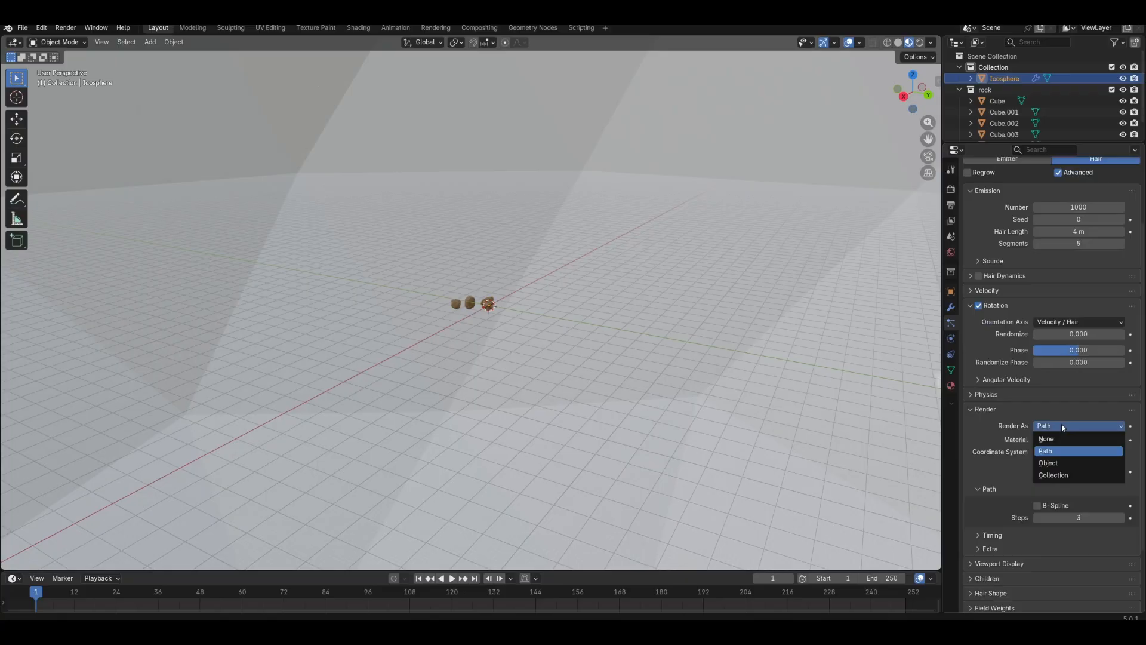
pyautogui.click(1063, 475)
pyautogui.click(1067, 507)
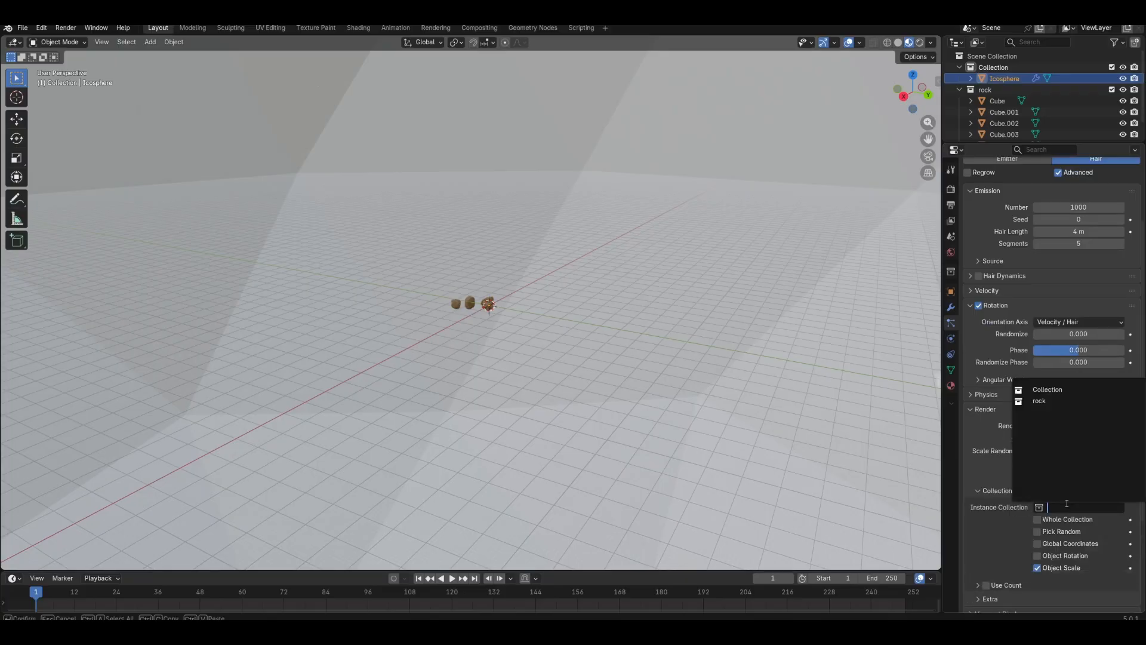
pyautogui.click(1057, 404)
pyautogui.moveTo(799, 341); pyautogui.dragTo(1029, 363, button='middle')
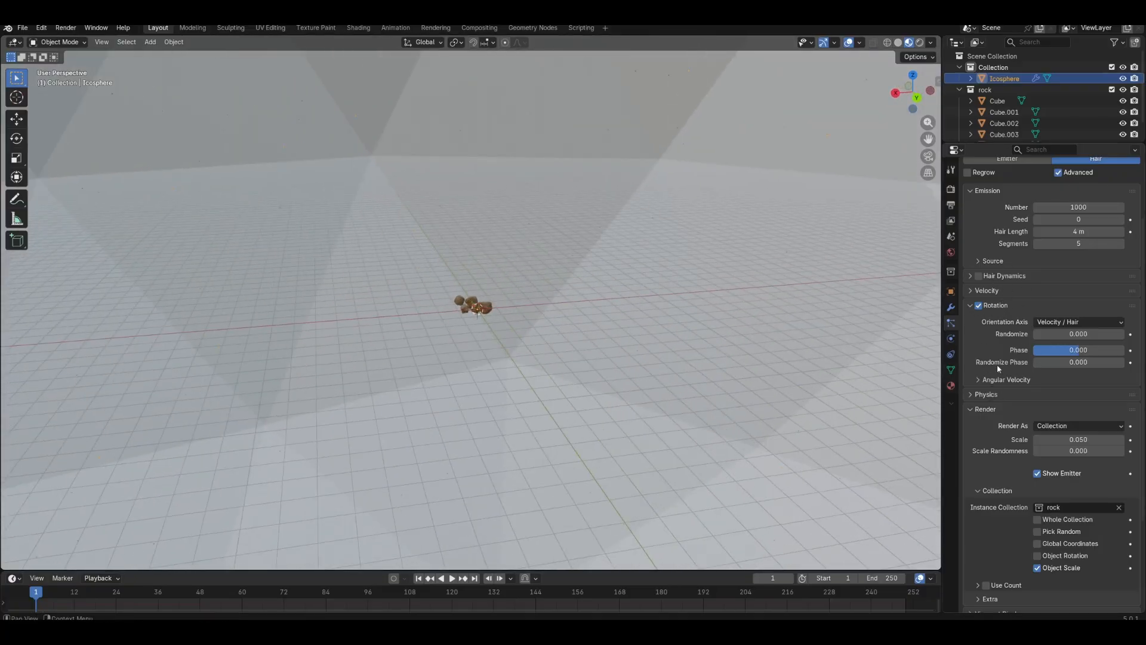
# Emit the particles from the ico sphere's Volume and turn off Show Emitter for rendering.
pyautogui.click(992, 261)
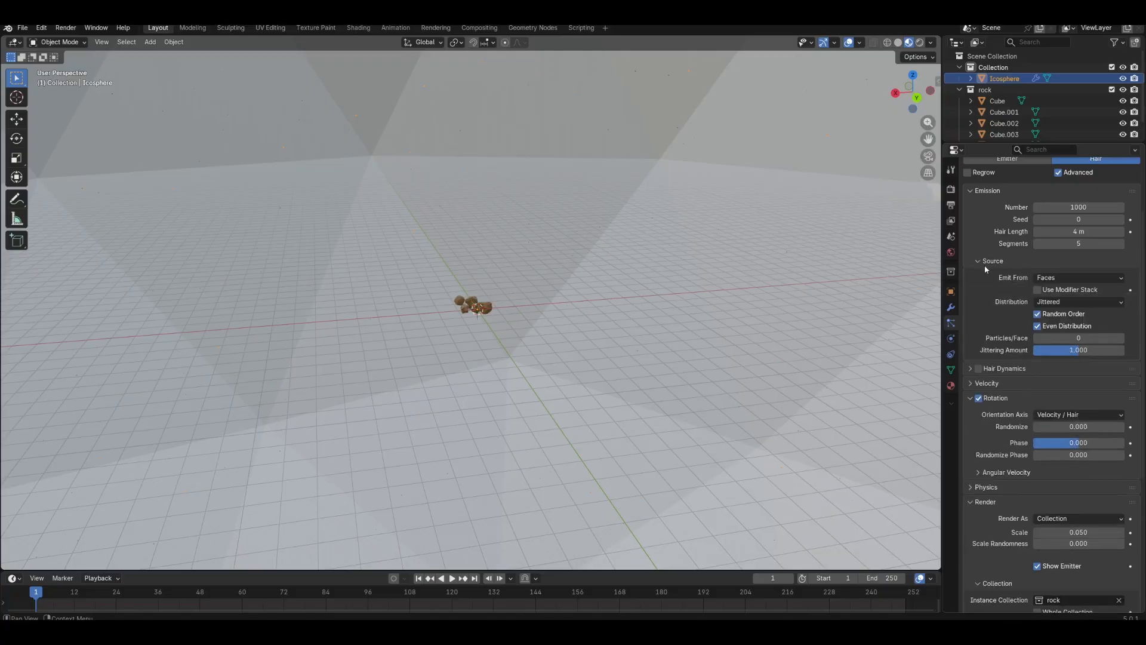
pyautogui.click(1067, 280)
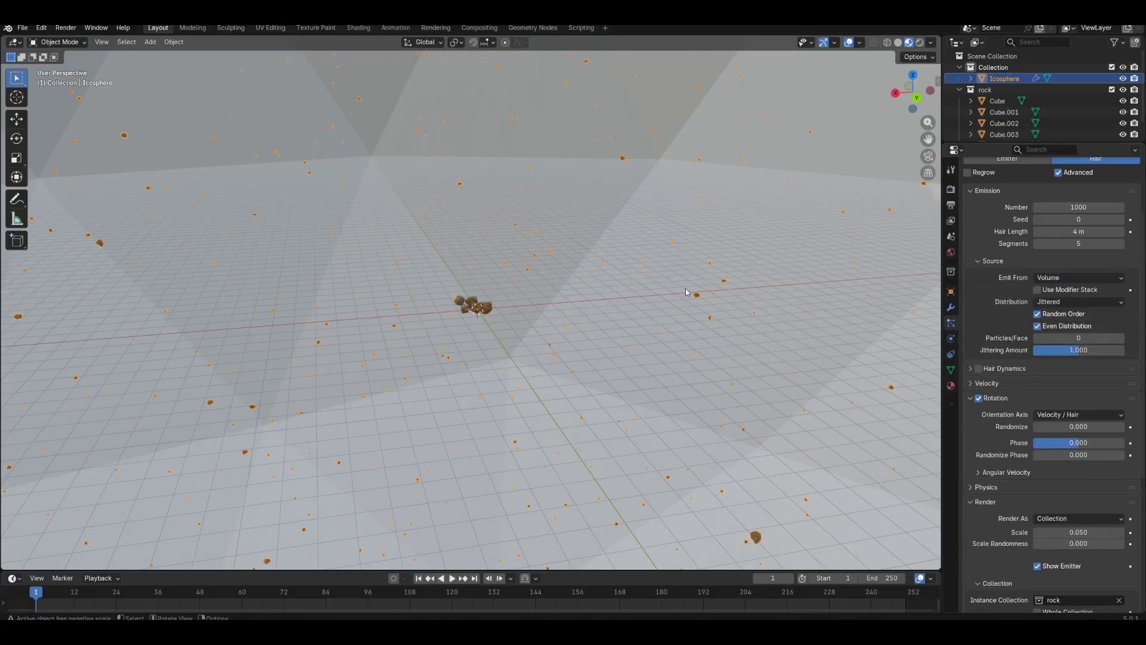
pyautogui.moveTo(690, 337); pyautogui.dragTo(635, 314, button='middle')
pyautogui.scroll(-5, 1071, 438)
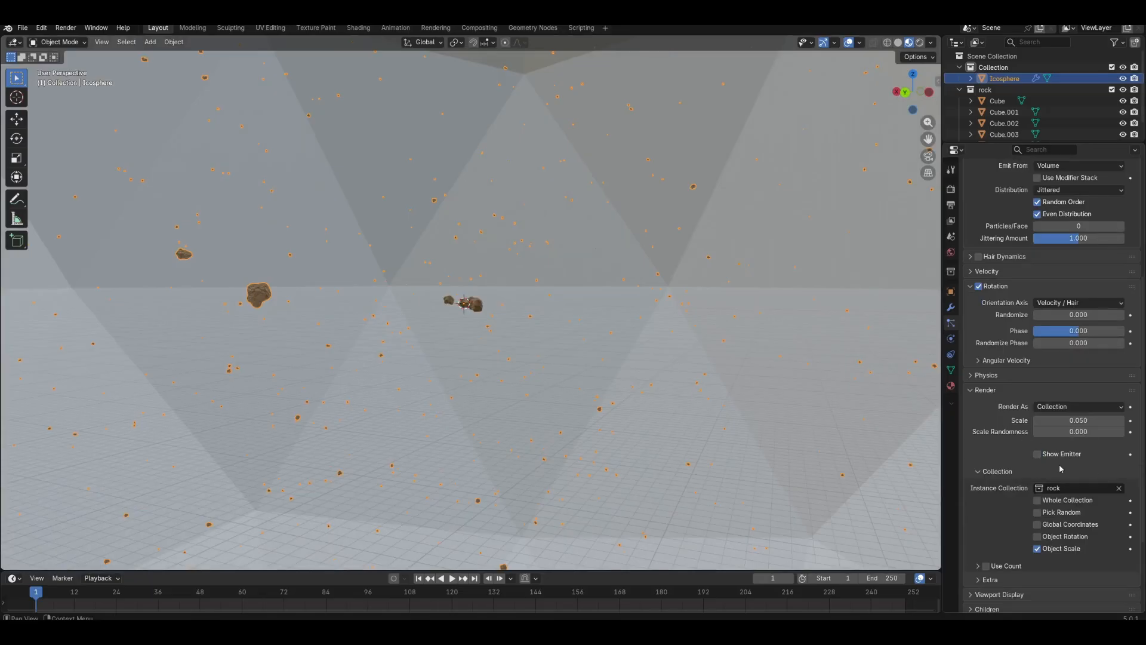
pyautogui.scroll(1, 634, 190)
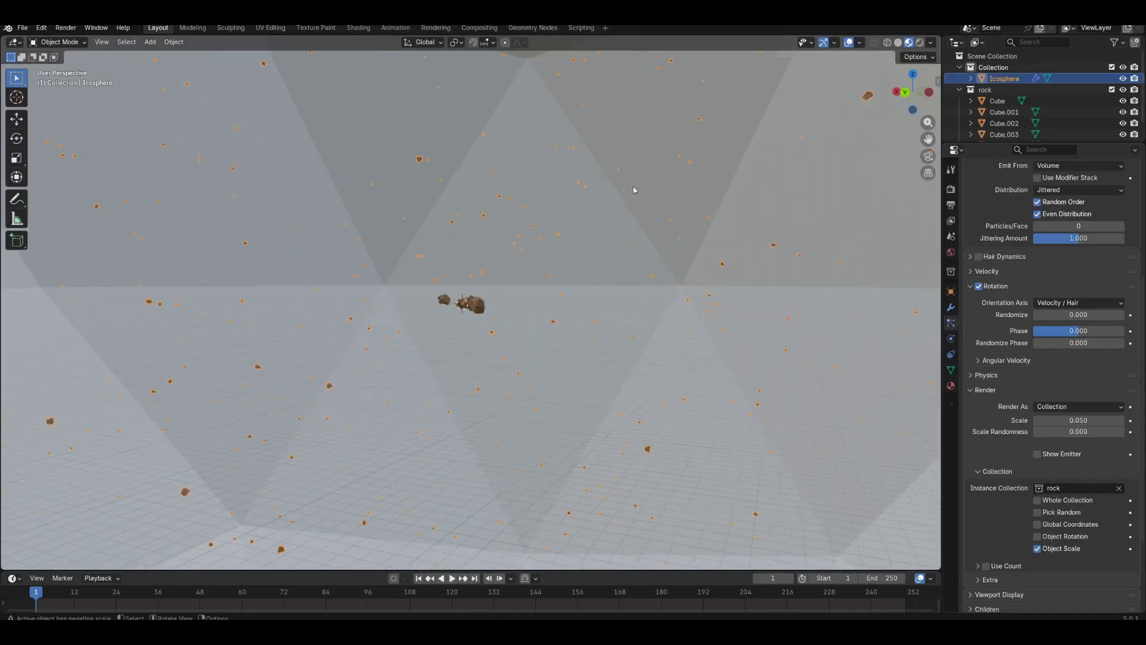
pyautogui.scroll(1, 710, 187)
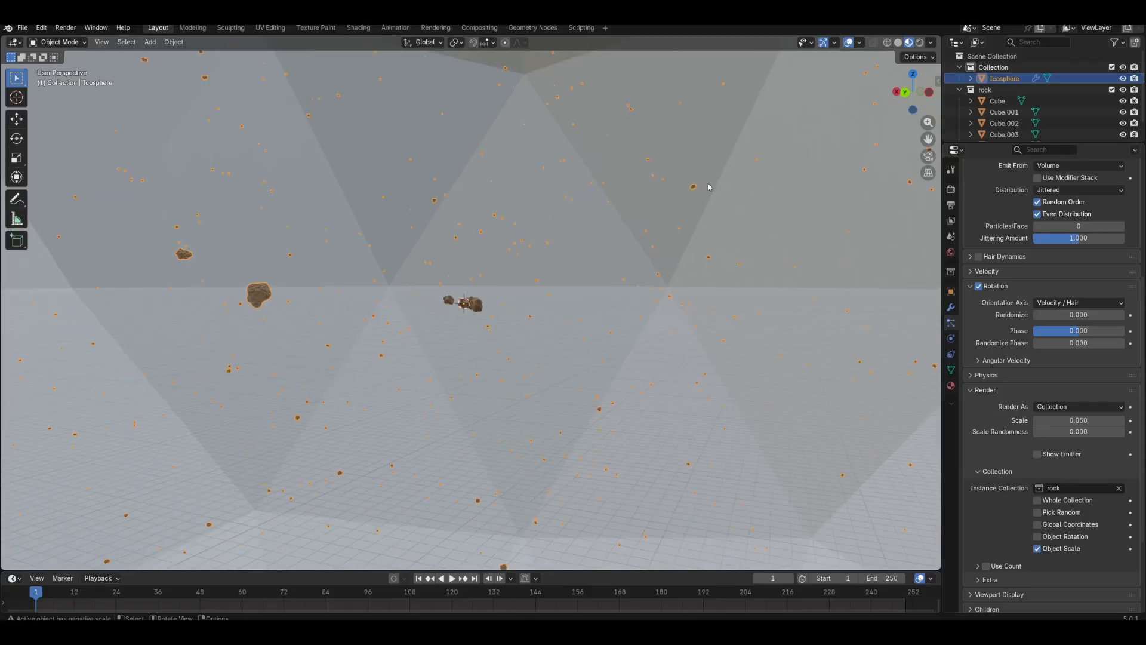
# Switch the viewport to Rendered shading and disable Shadow in the ico sphere's Ray Visibility settings.
pyautogui.click(920, 43)
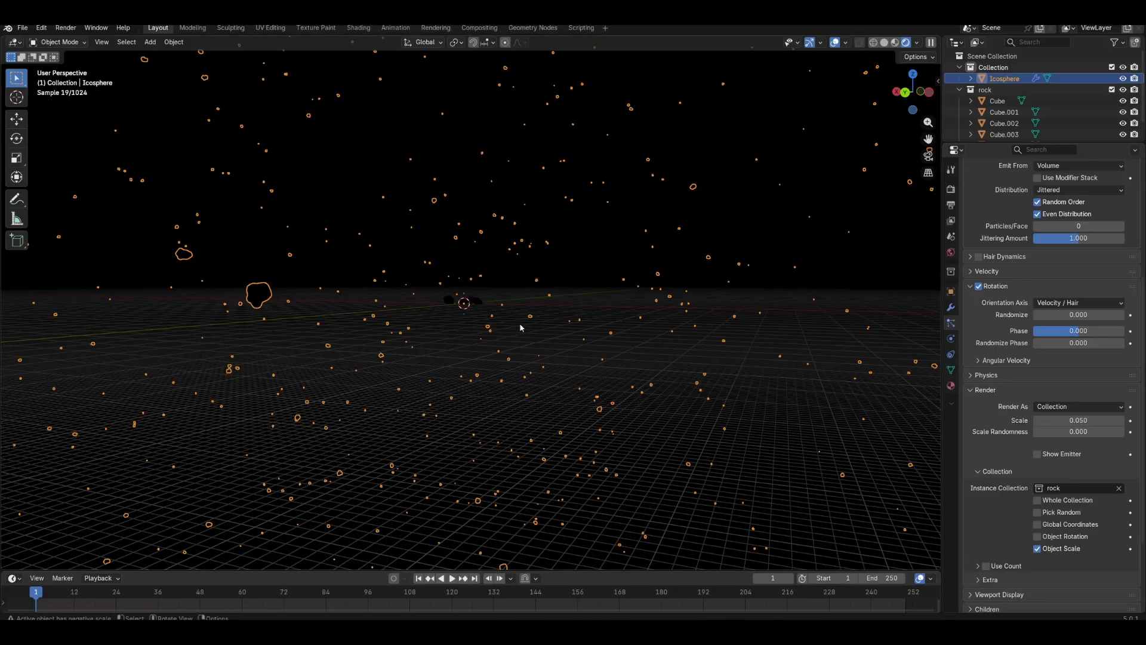
pyautogui.moveTo(875, 317); pyautogui.dragTo(522, 347, button='middle')
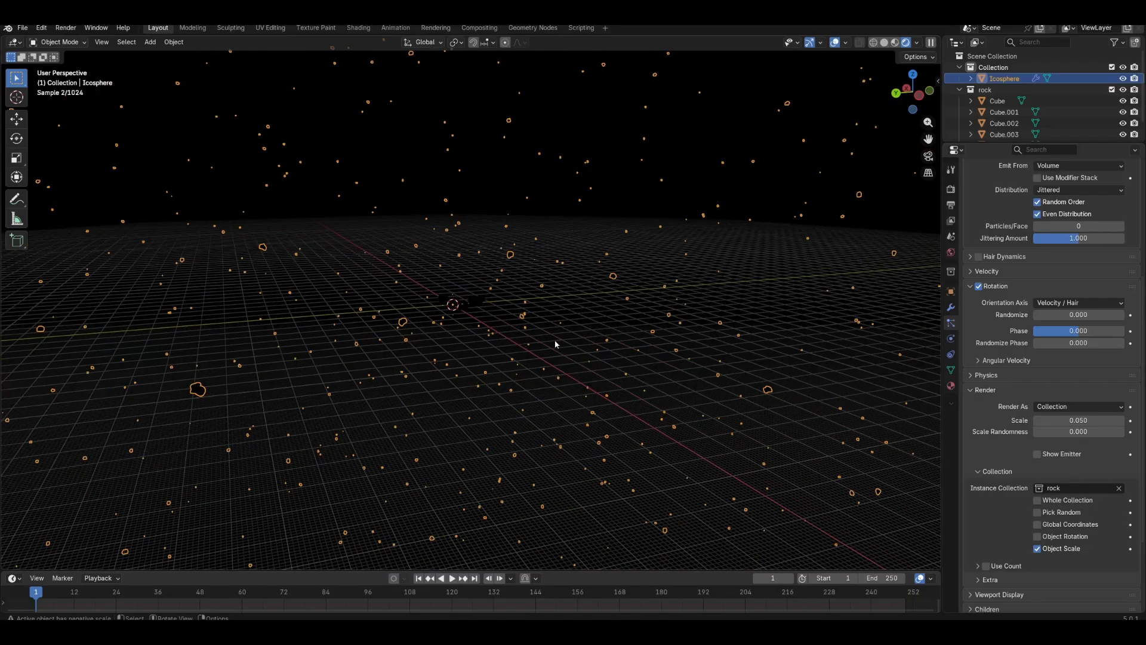
pyautogui.click(951, 292)
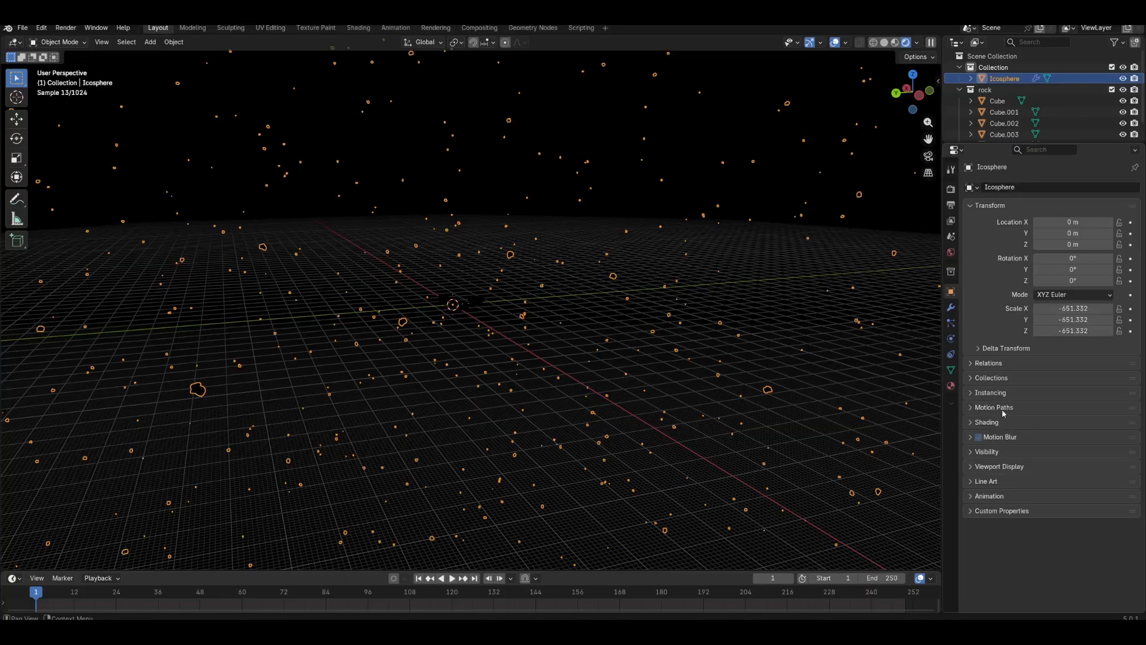
pyautogui.click(1000, 452)
pyautogui.scroll(-4, 1021, 507)
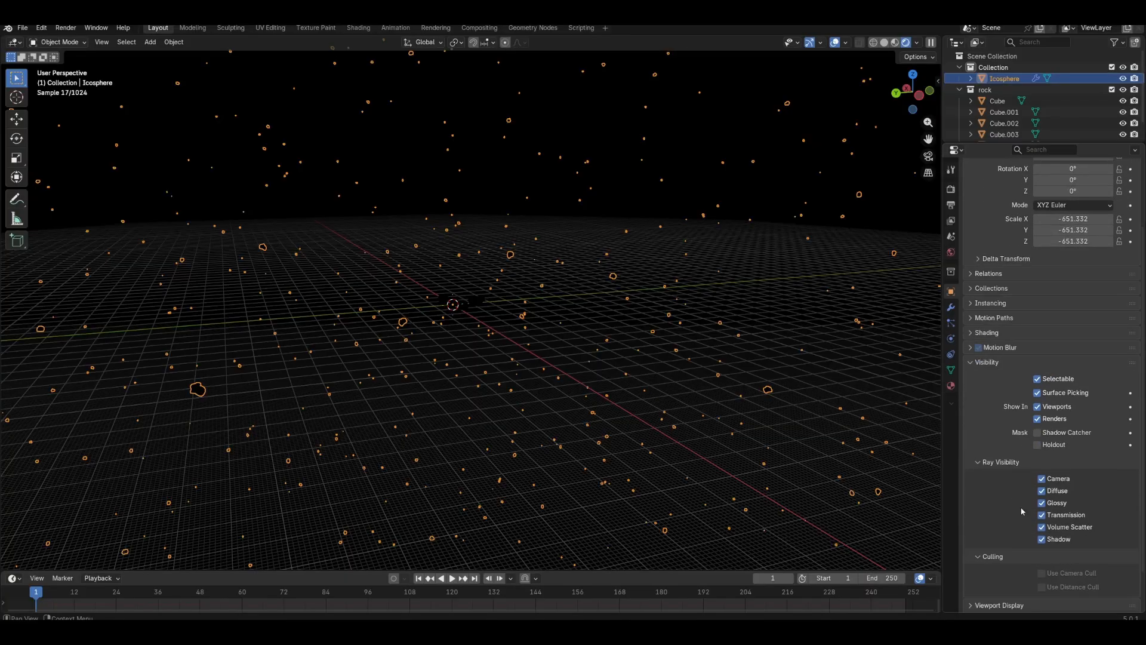
pyautogui.click(1042, 540)
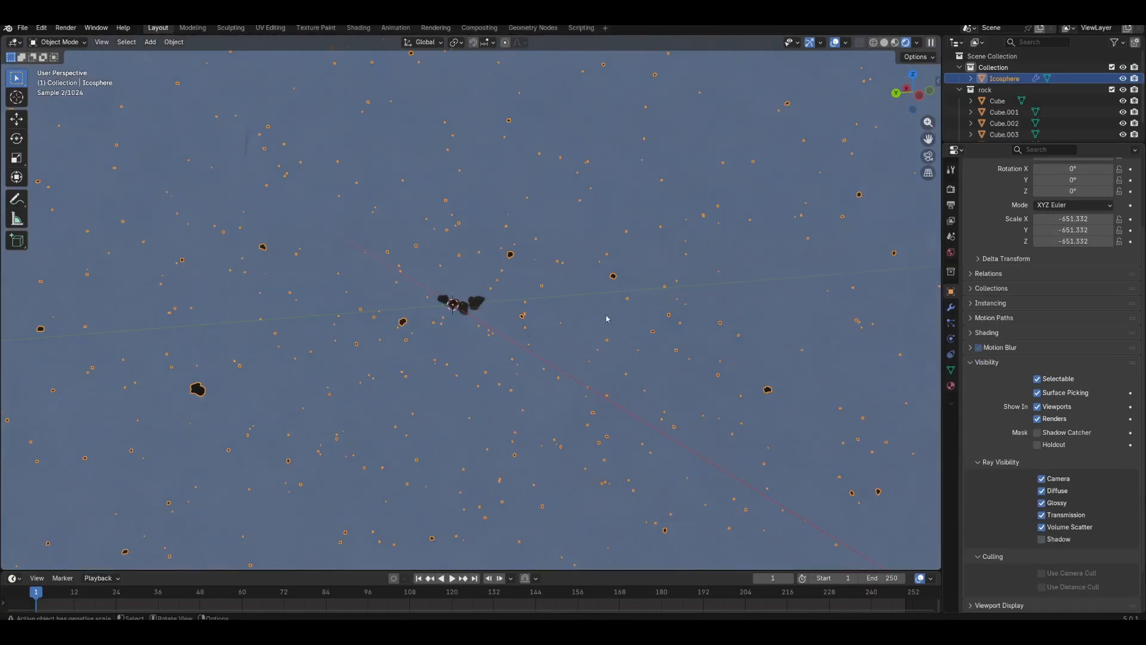
# Add a new material to the ico sphere, set its Alpha to 0, and deselect the sphere.
pyautogui.moveTo(606, 318); pyautogui.dragTo(768, 279, button='middle')
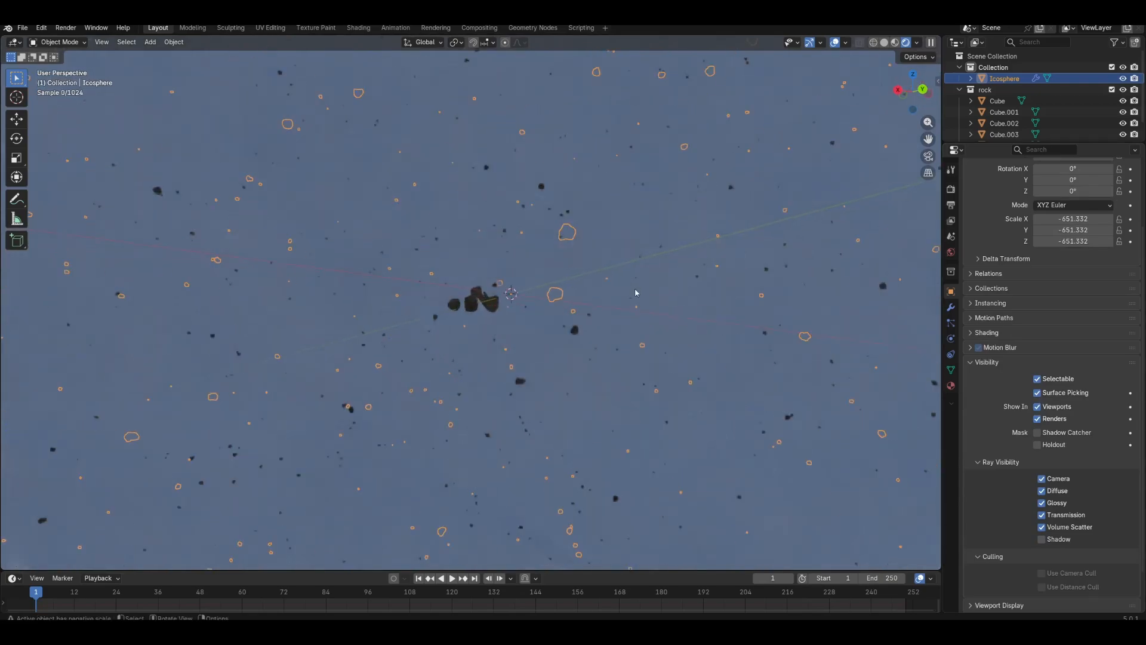
pyautogui.scroll(5, 635, 288)
pyautogui.scroll(-10, 633, 326)
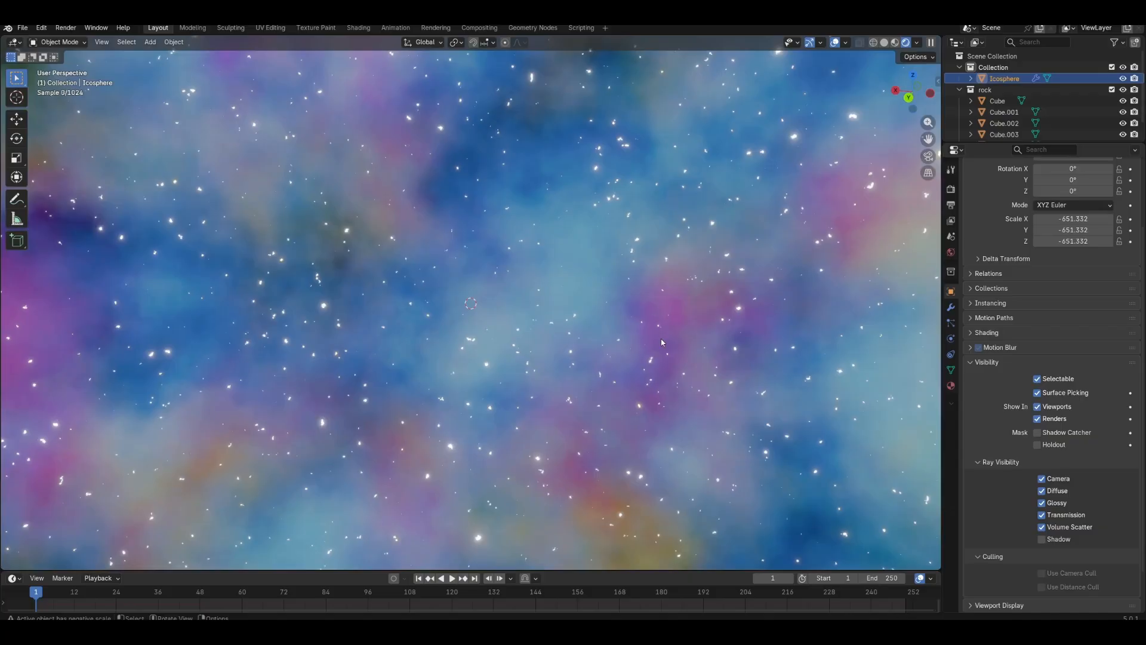
pyautogui.click(952, 387)
pyautogui.click(1015, 233)
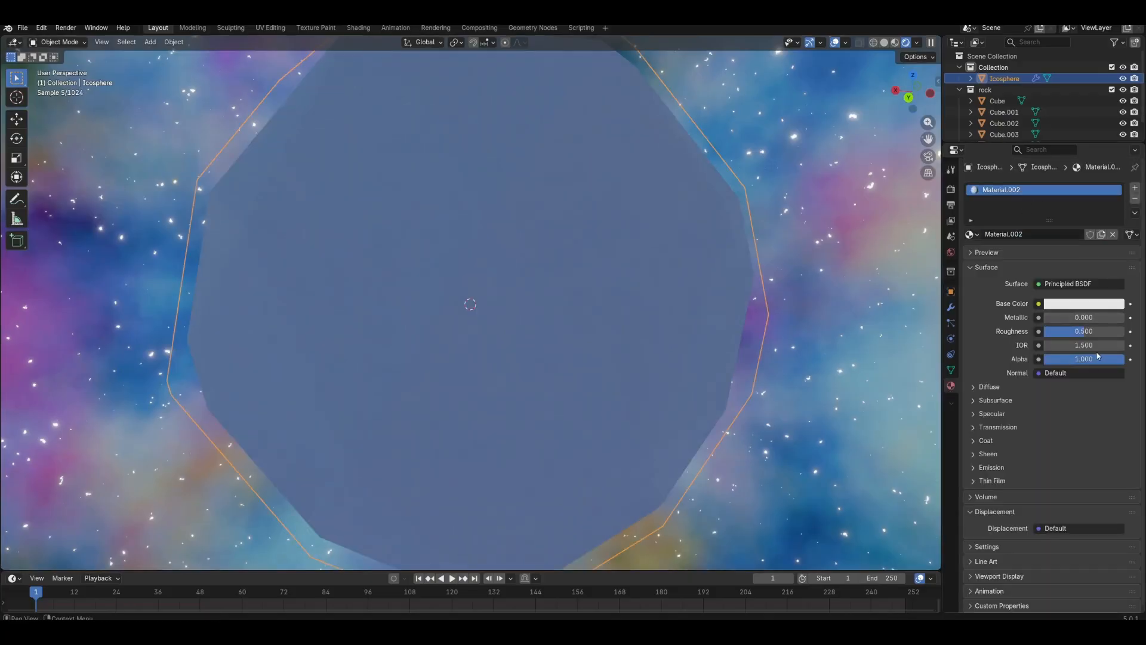
pyautogui.moveTo(1097, 357); pyautogui.dragTo(1039, 360)
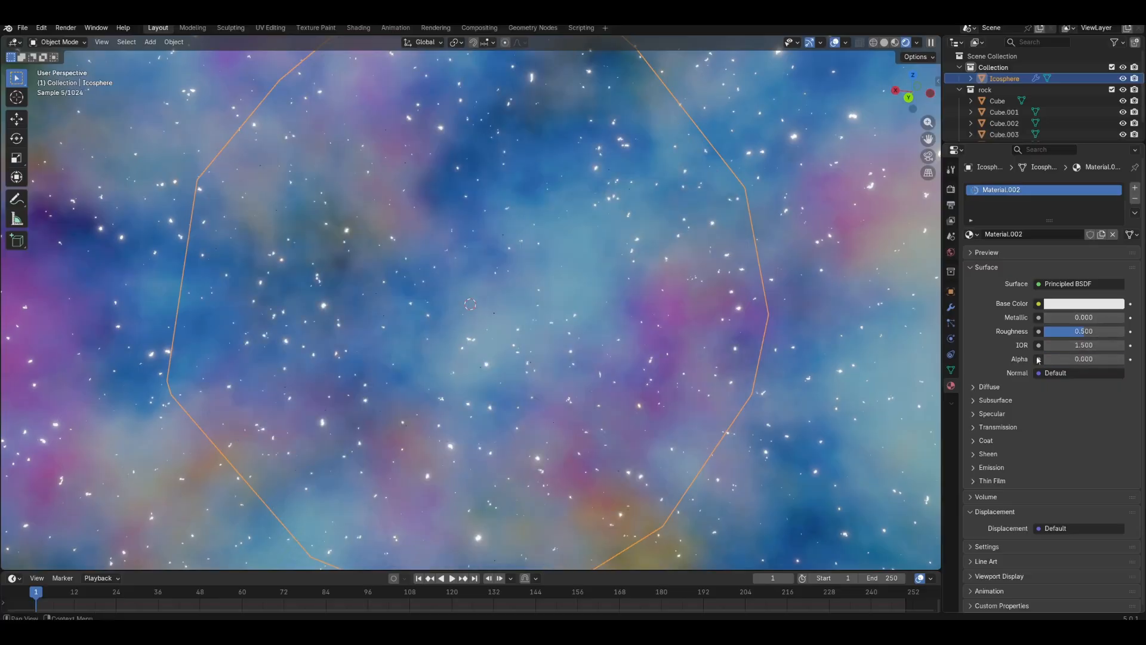
pyautogui.click(773, 371)
pyautogui.scroll(5, 659, 304)
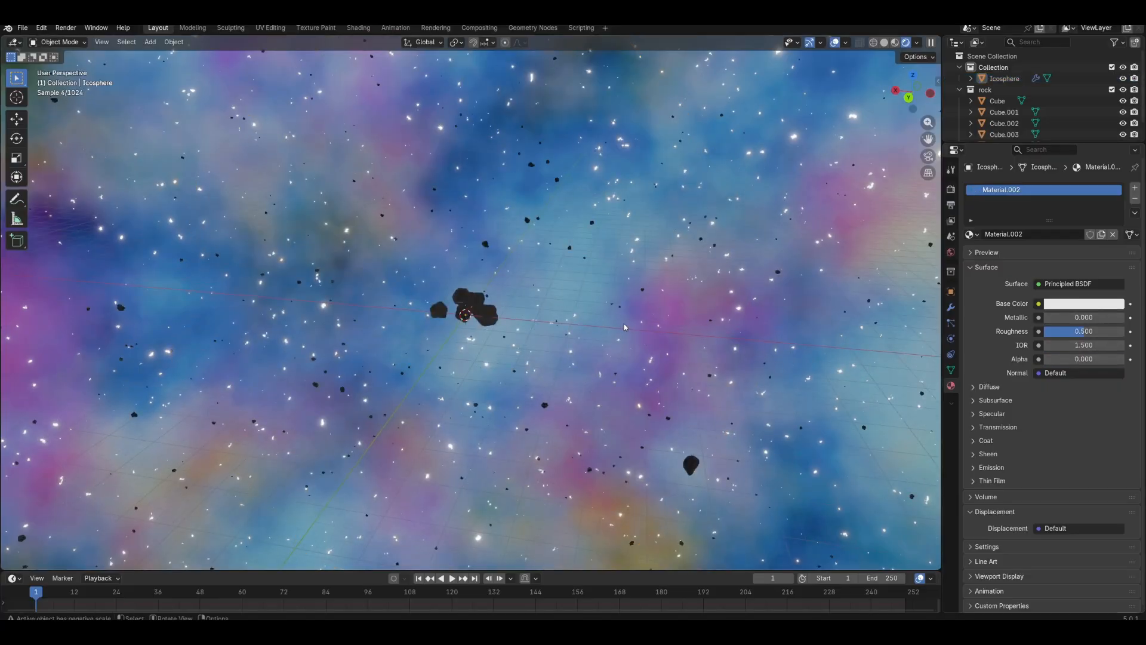
pyautogui.moveTo(624, 324); pyautogui.dragTo(571, 356, button='middle')
pyautogui.scroll(4, 533, 351)
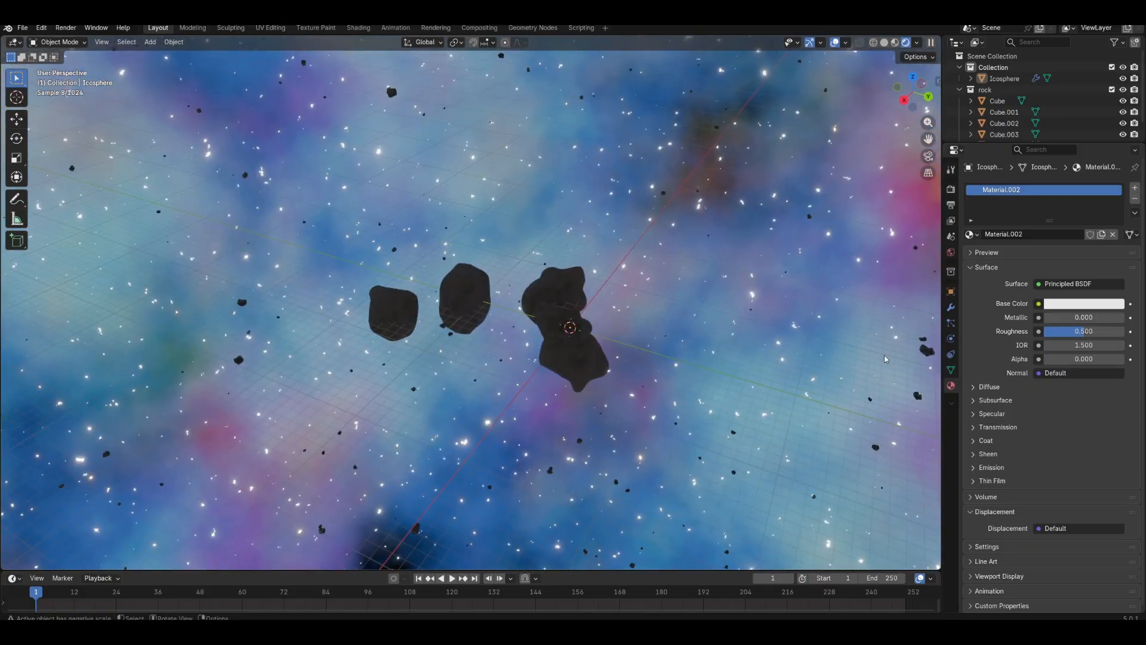
# Open the ico sphere's object visibility settings at Ray Visibility.
pyautogui.click(950, 292)
pyautogui.scroll(-3, 1020, 418)
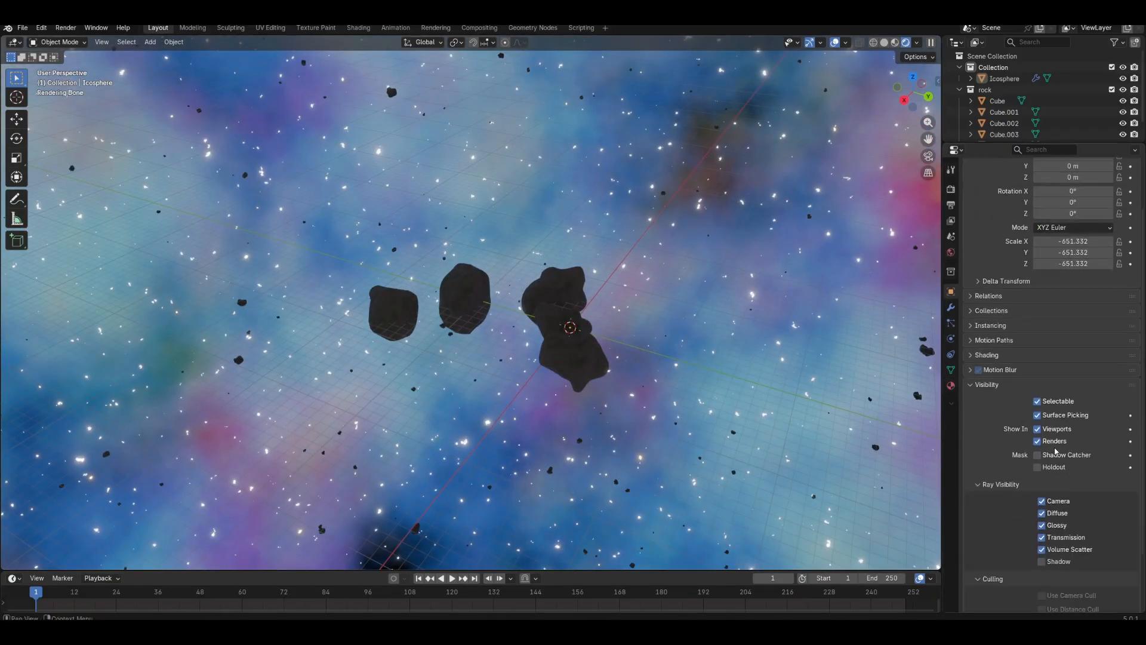
# Set the icosphere's particle rotation to orientation axis Normal, Randomize 0.417 and Randomize Phase 1.301.
pyautogui.scroll(-2, 1055, 452)
pyautogui.scroll(4, 479, 309)
pyautogui.click(479, 308)
pyautogui.moveTo(480, 308); pyautogui.dragTo(479, 308, button='middle')
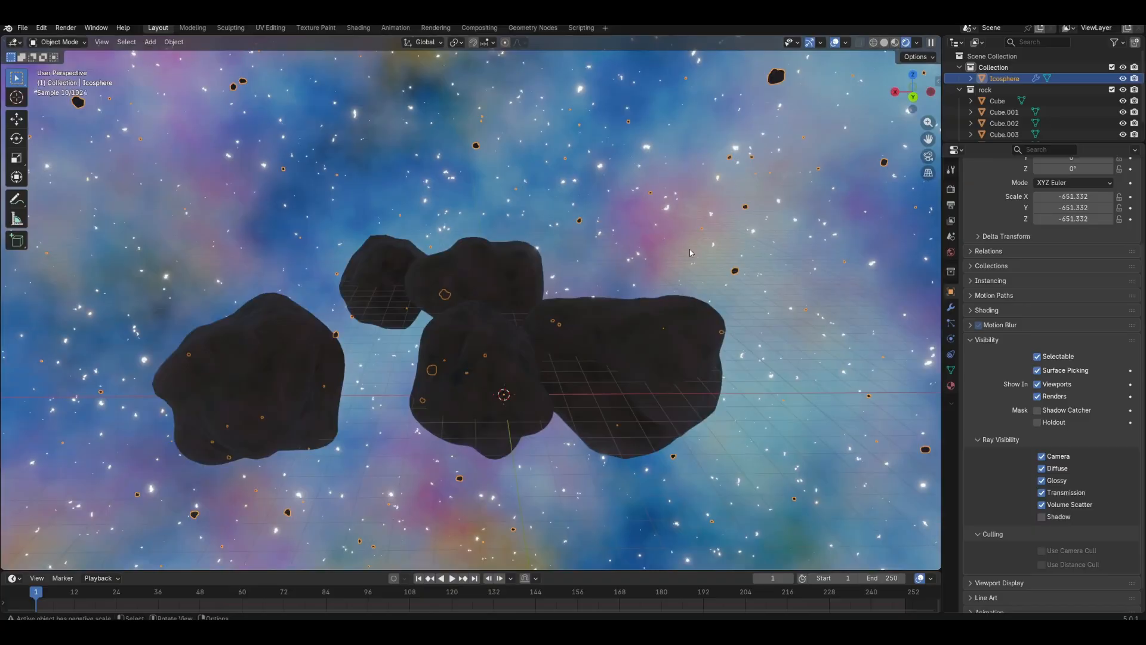
pyautogui.scroll(-2, 644, 250)
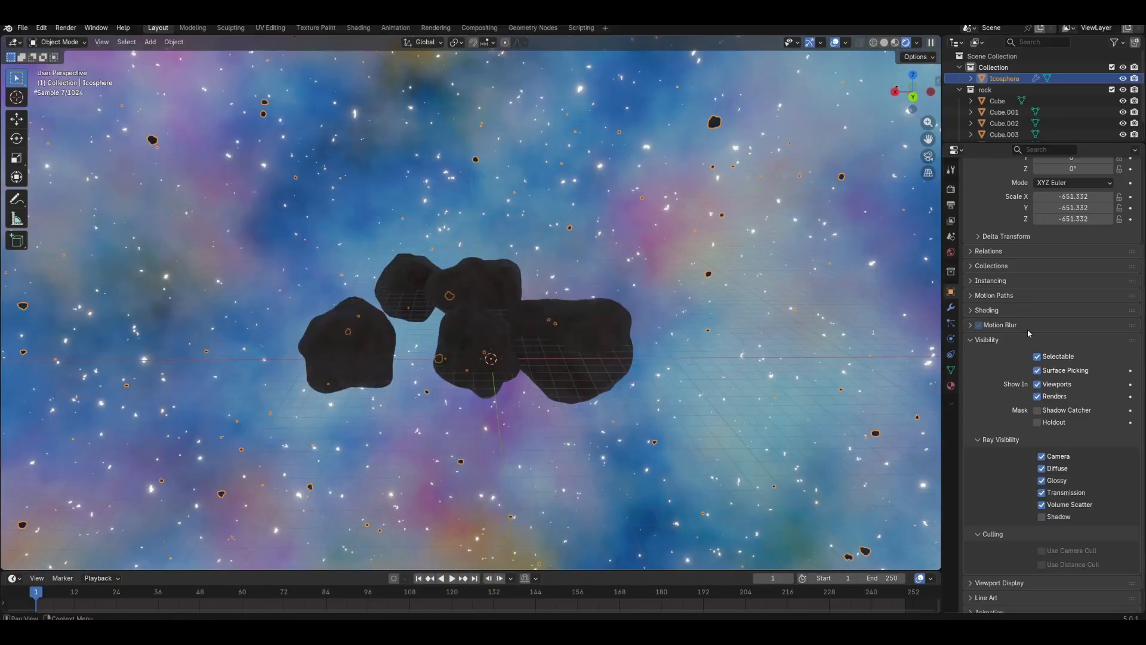
pyautogui.click(951, 323)
pyautogui.scroll(5, 1004, 216)
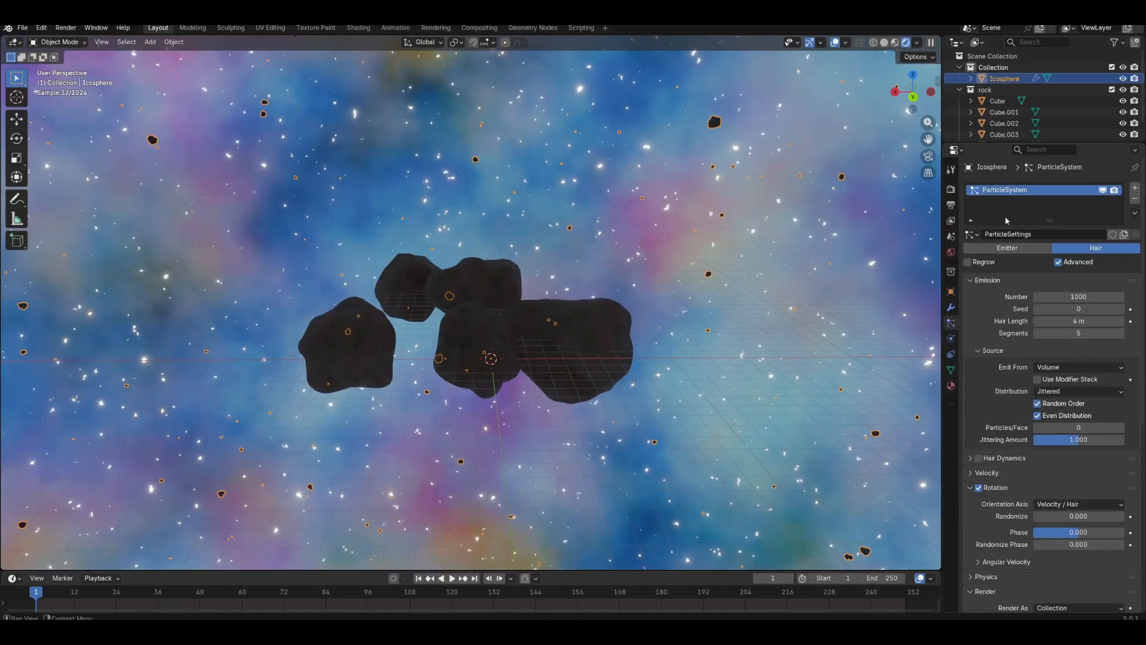
pyautogui.scroll(-4, 1018, 351)
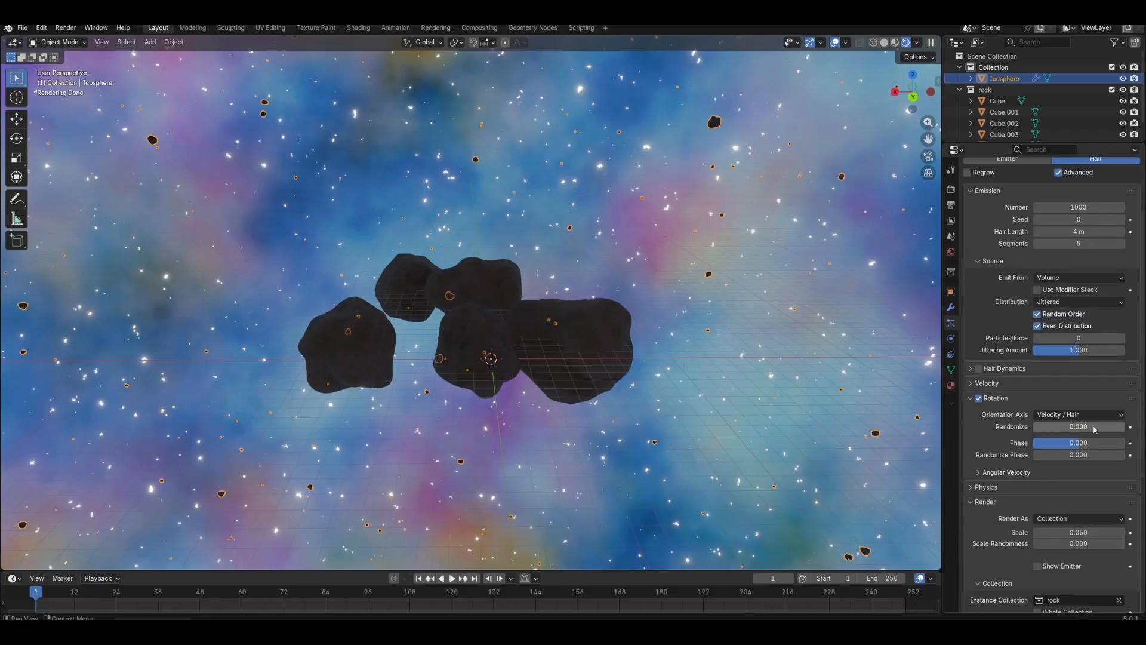
pyautogui.moveTo(1037, 427); pyautogui.dragTo(1065, 455)
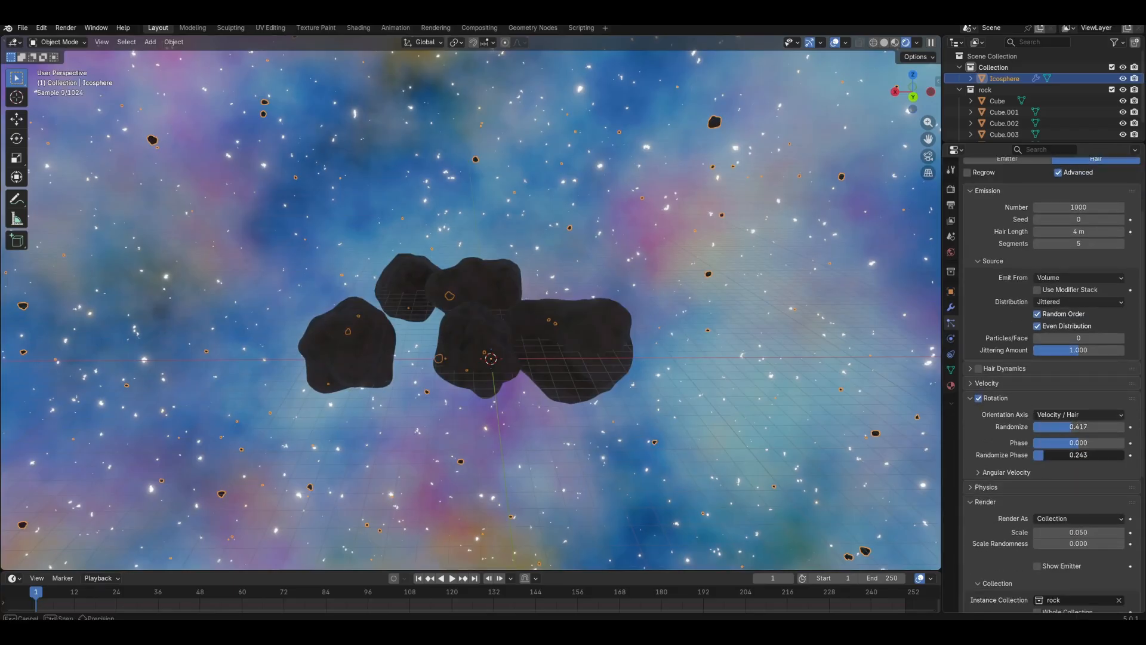
pyautogui.click(1082, 412)
pyautogui.click(1068, 443)
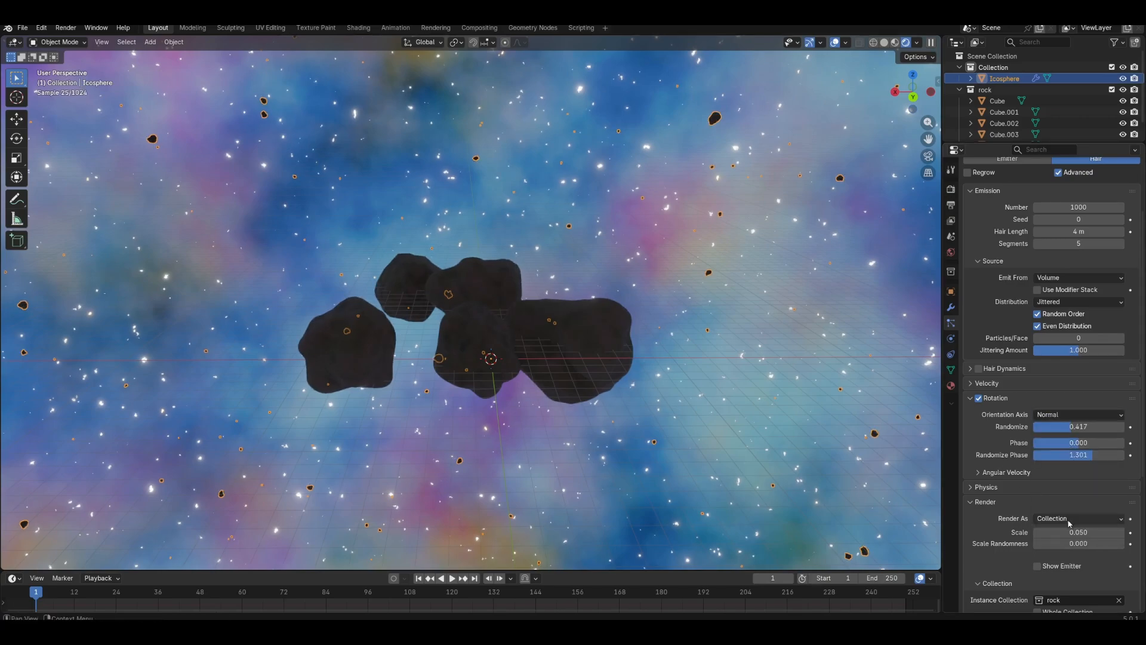
# Set the particle render scale to 0.170 with scale randomness 0.471, and hide the viewport overlays.
pyautogui.moveTo(1069, 532); pyautogui.dragTo(1099, 532)
pyautogui.moveTo(633, 257); pyautogui.dragTo(683, 252, button='middle')
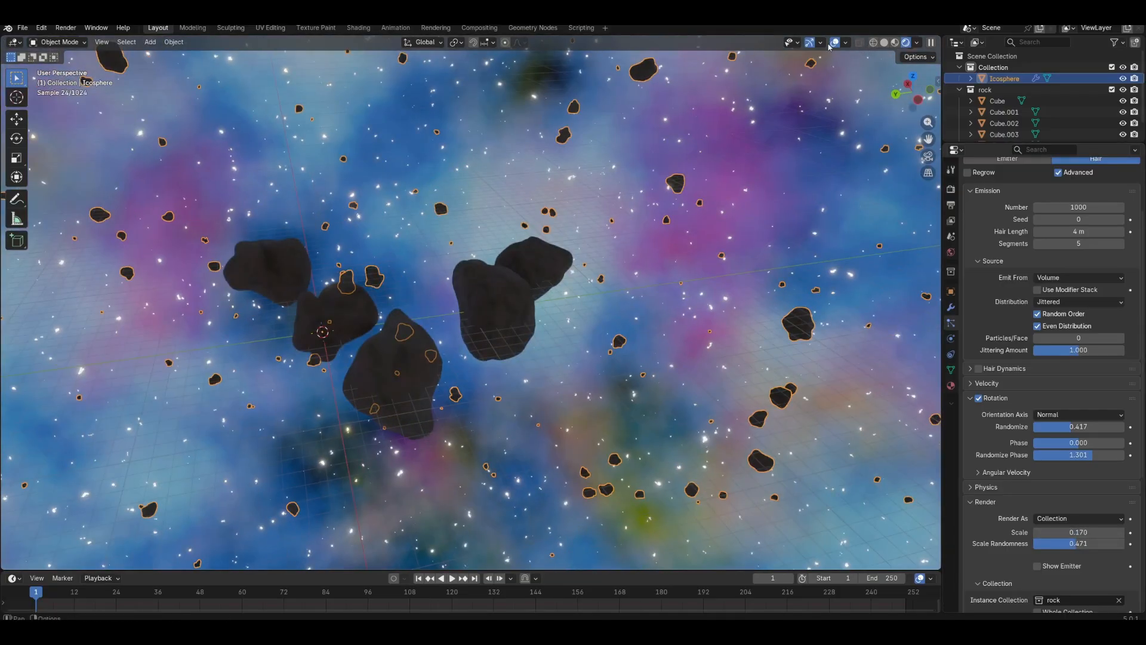
pyautogui.click(562, 258)
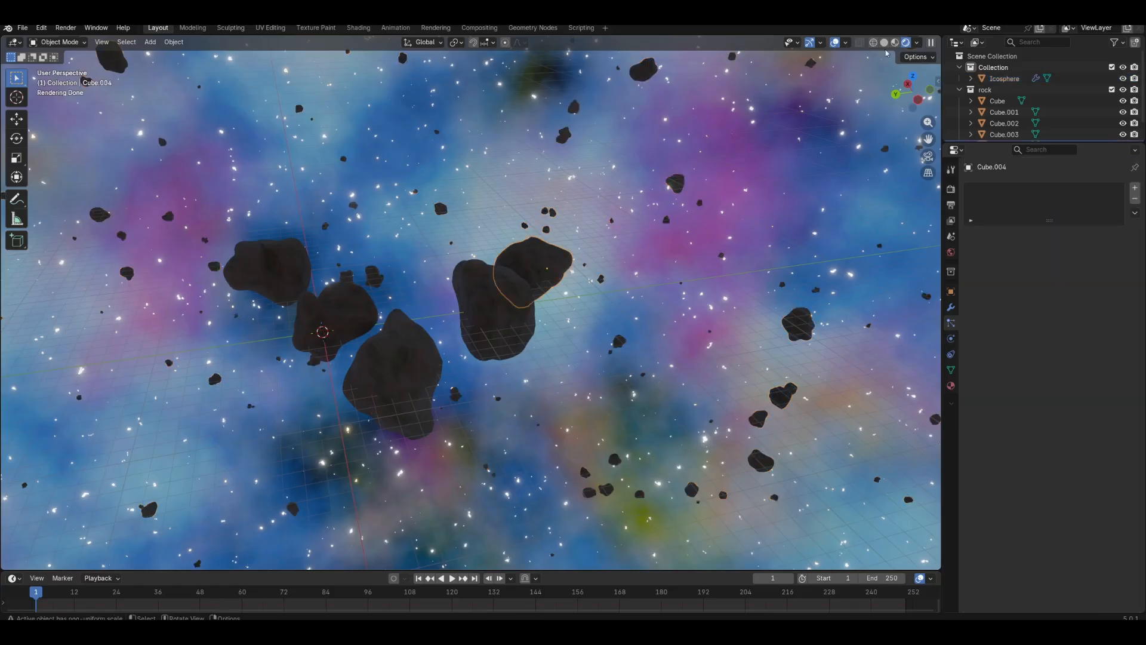
pyautogui.click(845, 42)
pyautogui.click(835, 42)
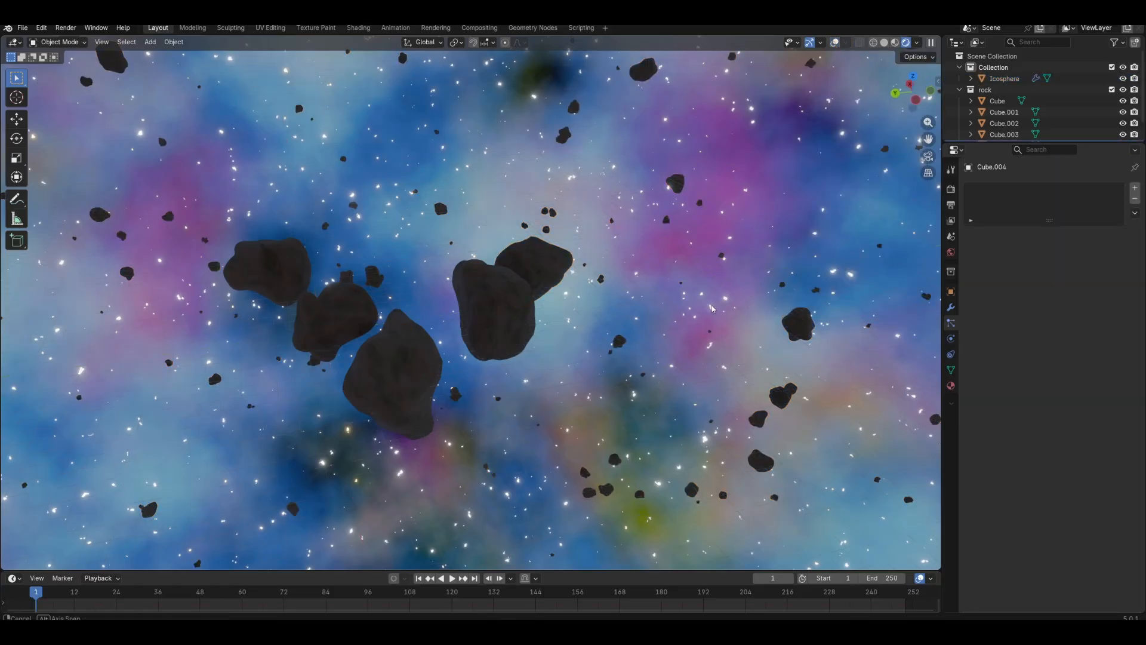
pyautogui.moveTo(711, 308); pyautogui.dragTo(174, 86, button='middle')
# Add a sun light and move it above the large rocks, to about X 13.4 m, Y 0.95 m, Z 12.6 m.
pyautogui.click(150, 42)
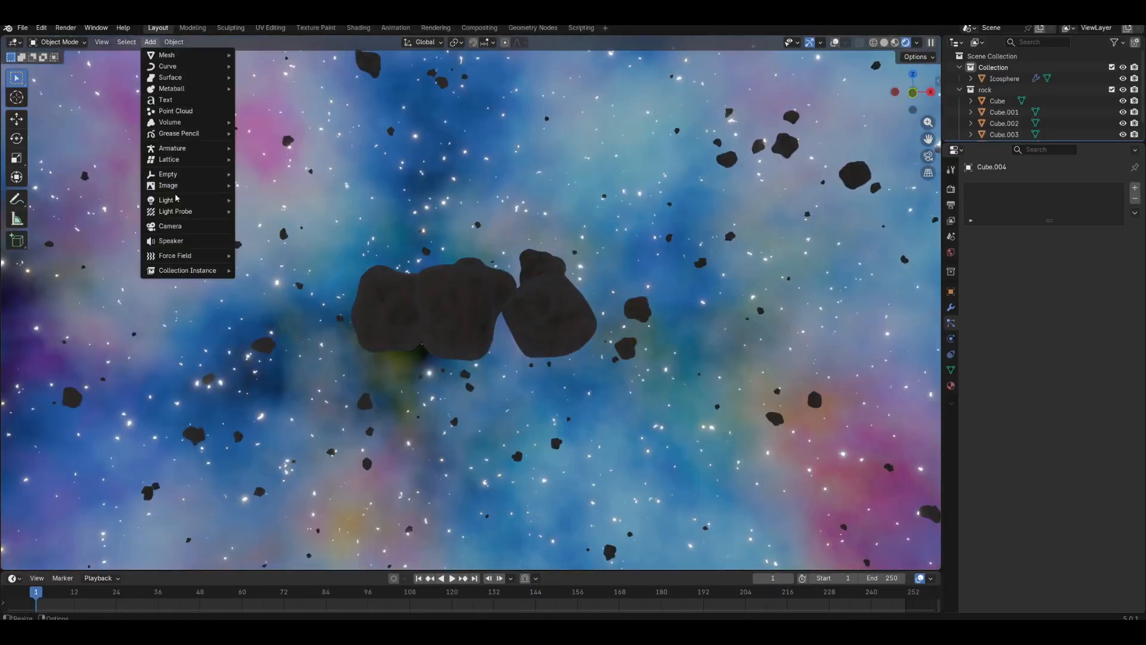
pyautogui.moveTo(173, 200)
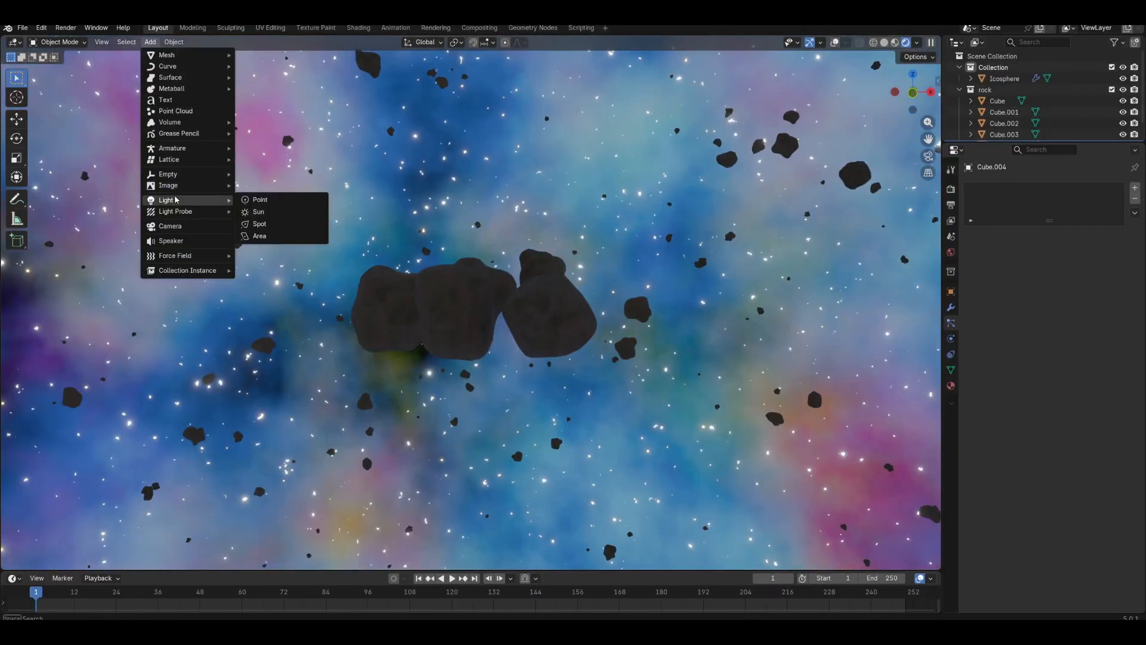
pyautogui.click(259, 211)
pyautogui.press('g')
pyautogui.moveTo(765, 253); pyautogui.dragTo(503, 277, button='middle')
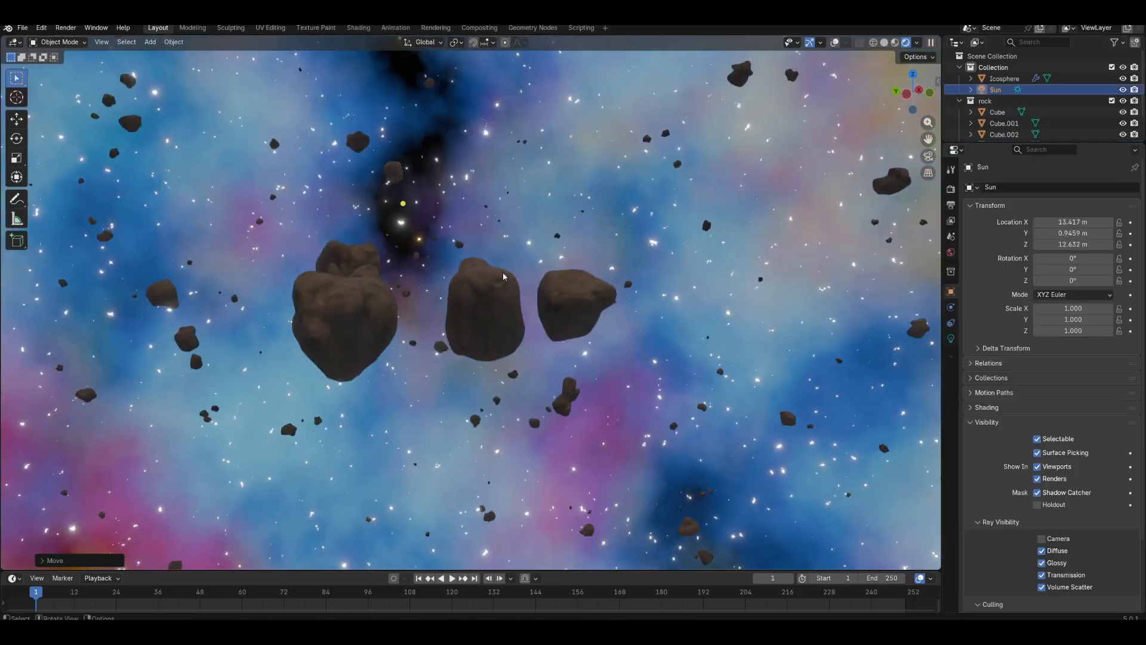
# Show the viewport overlays and rotate the sun to about X -38°, Y 41°, Z 26° so it shines diagonally on the rocks.
pyautogui.click(837, 43)
pyautogui.press('r')
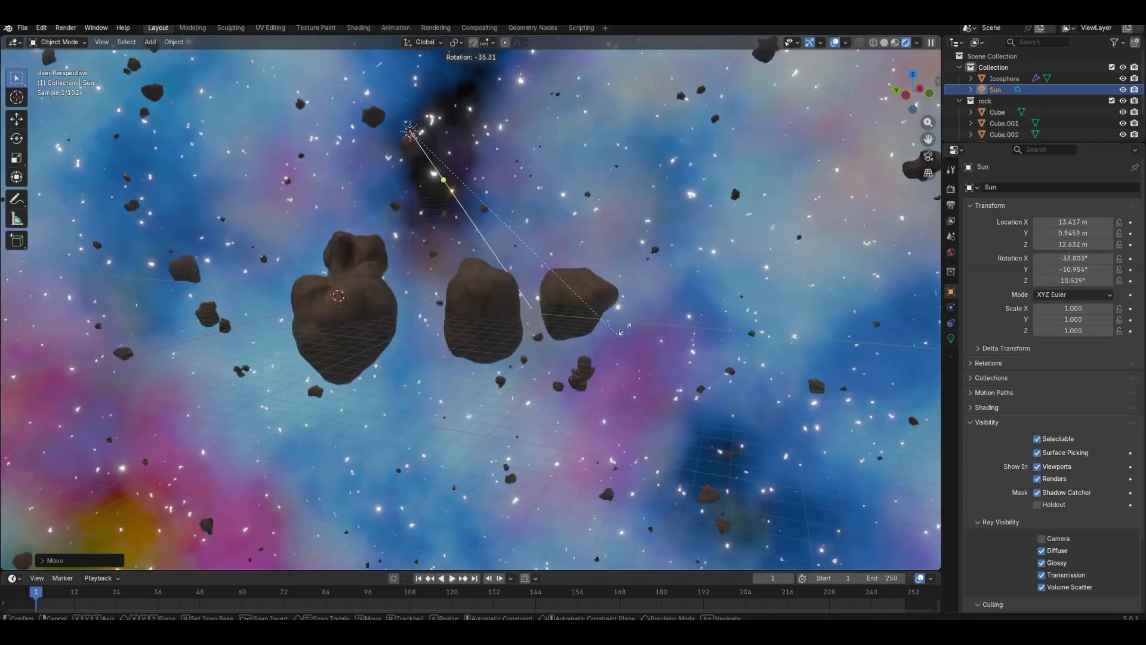
pyautogui.press('r')
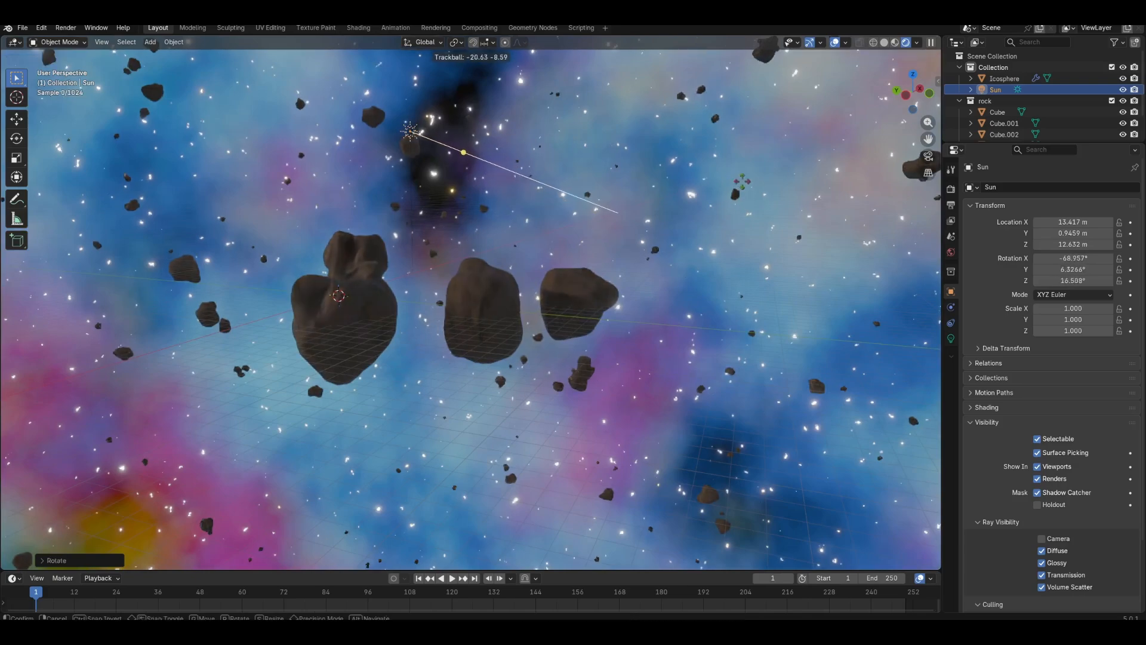
pyautogui.click(753, 195)
pyautogui.press('r')
pyautogui.click(571, 317)
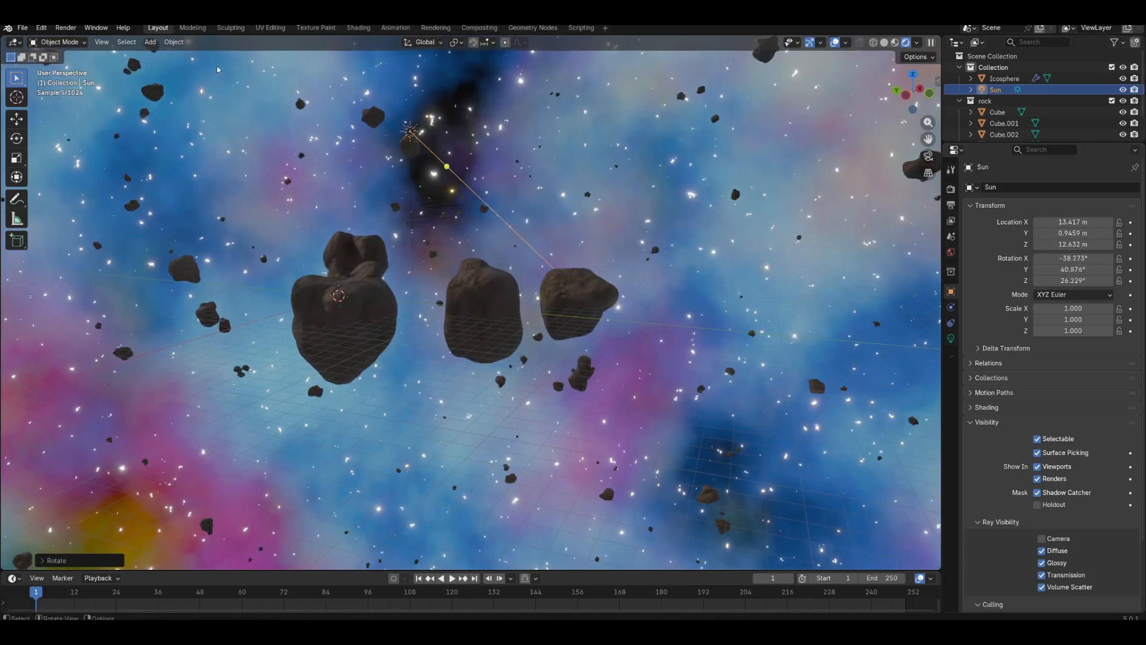
pyautogui.moveTo(402, 210); pyautogui.dragTo(627, 230, button='middle')
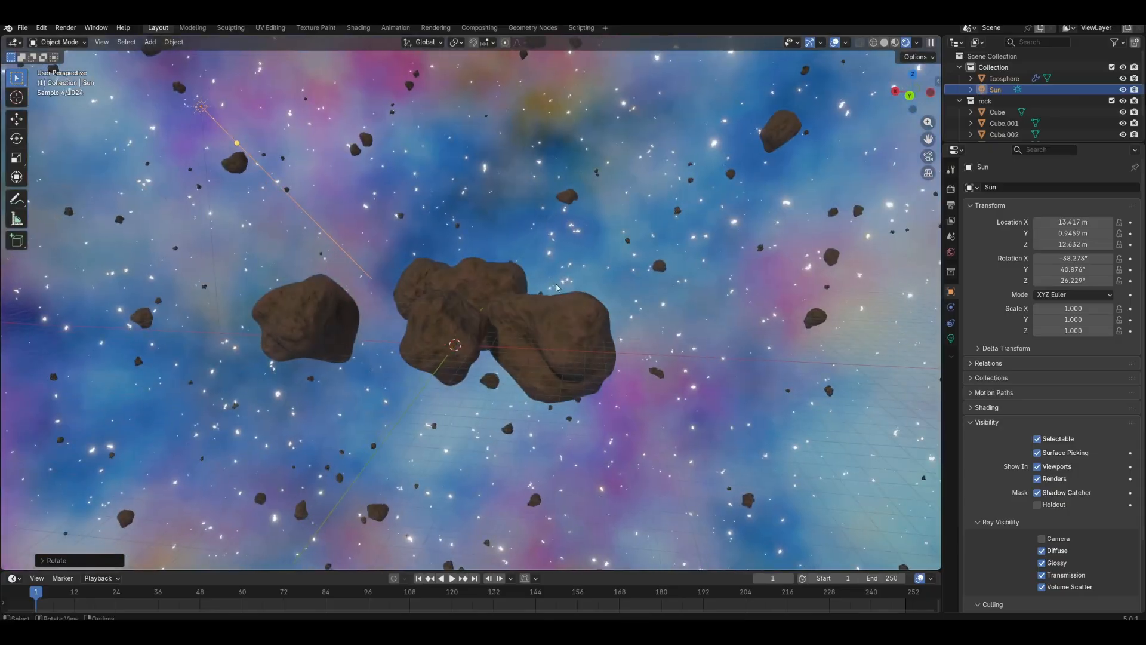
# Give the sun light a warm #FFE3B7 color, strength 1.110, exposure 4.078 and angle 0.826°.
pyautogui.click(950, 339)
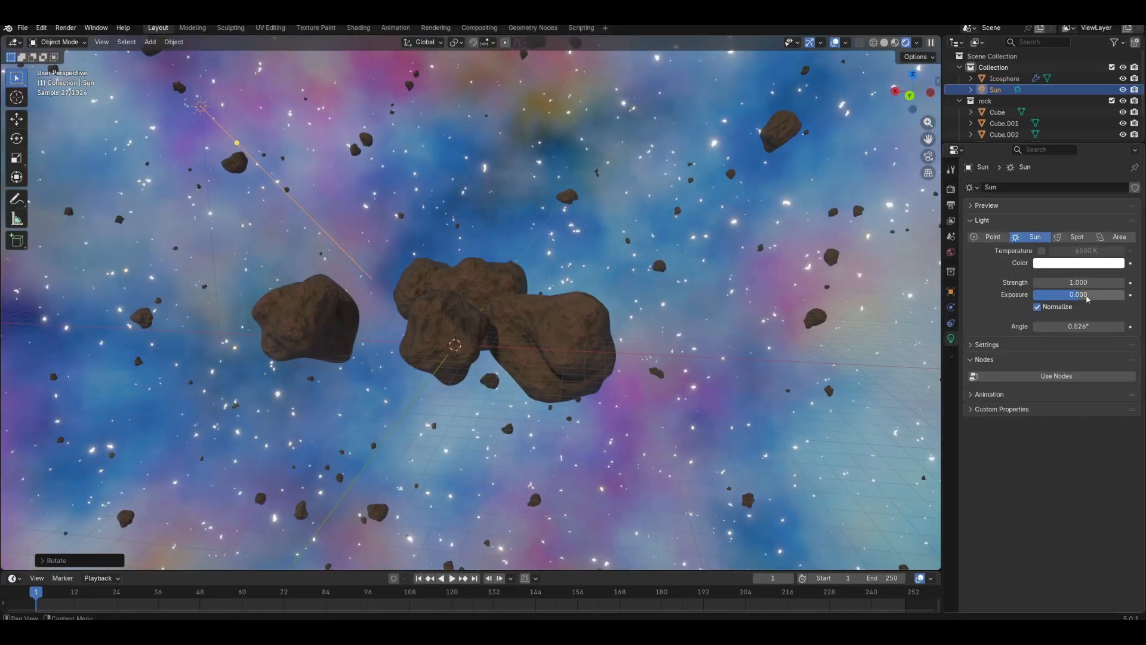
pyautogui.moveTo(1079, 294)
pyautogui.mouseDown()
pyautogui.moveTo(1098, 295)
pyautogui.moveTo(1078, 294)
pyautogui.moveTo(1086, 282)
pyautogui.mouseUp()
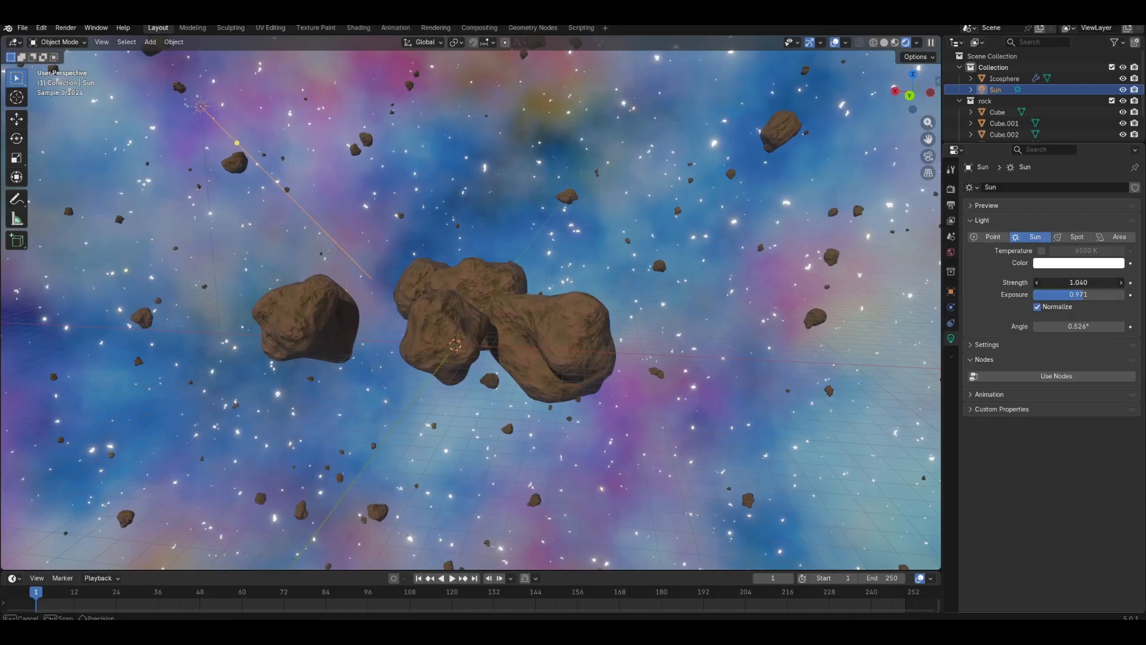
pyautogui.click(1076, 264)
pyautogui.moveTo(1063, 124); pyautogui.dragTo(1056, 135)
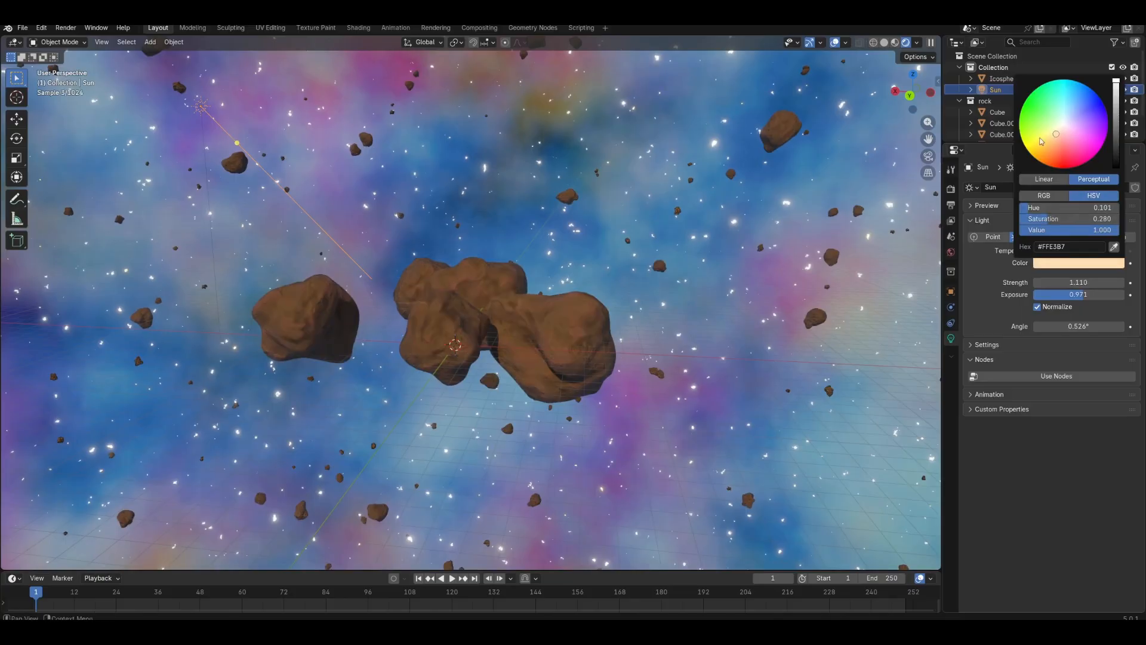
pyautogui.moveTo(1075, 295); pyautogui.dragTo(1078, 326)
pyautogui.moveTo(637, 272); pyautogui.dragTo(770, 257, button='middle')
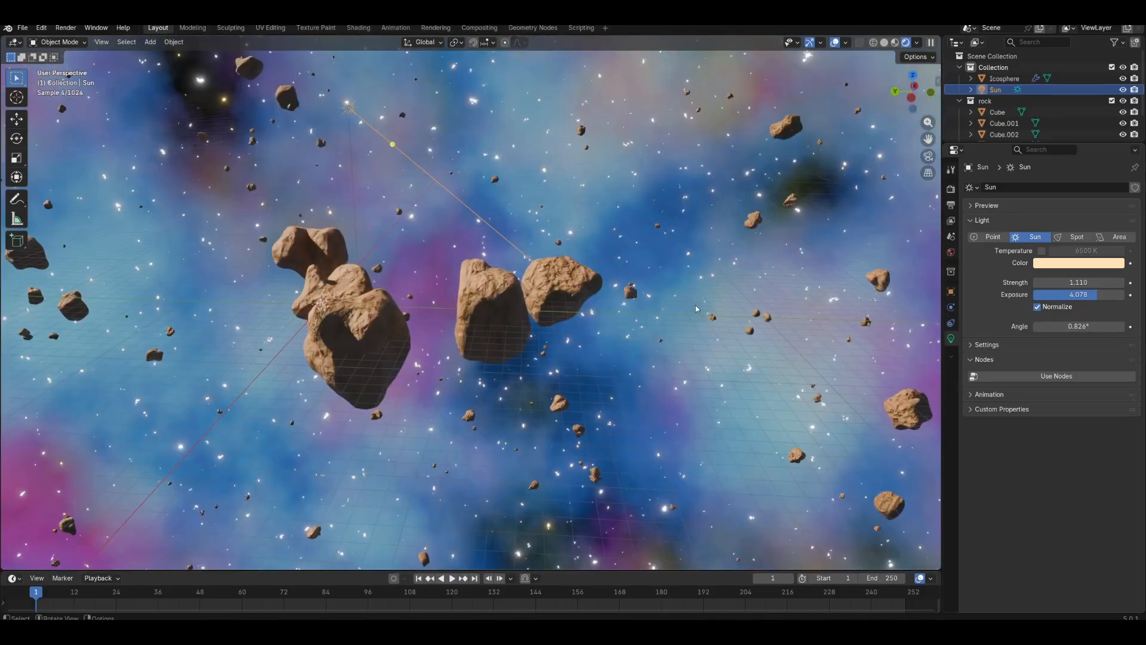
# Examine the lighting on the asteroids from several angles with the overlays hidden, and show the overlays again.
pyautogui.click(634, 251)
pyautogui.hotkey('shift', 'alt', 'z')
pyautogui.moveTo(635, 251); pyautogui.dragTo(605, 345, button='middle')
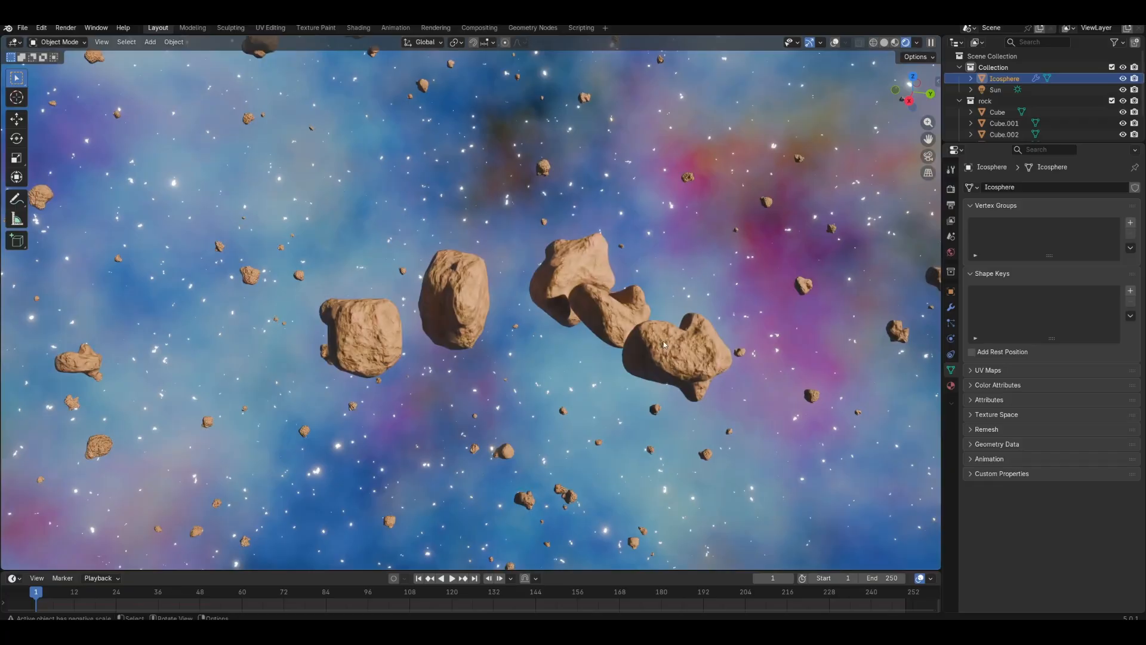
pyautogui.click(686, 350)
pyautogui.moveTo(687, 350); pyautogui.dragTo(672, 311, button='middle')
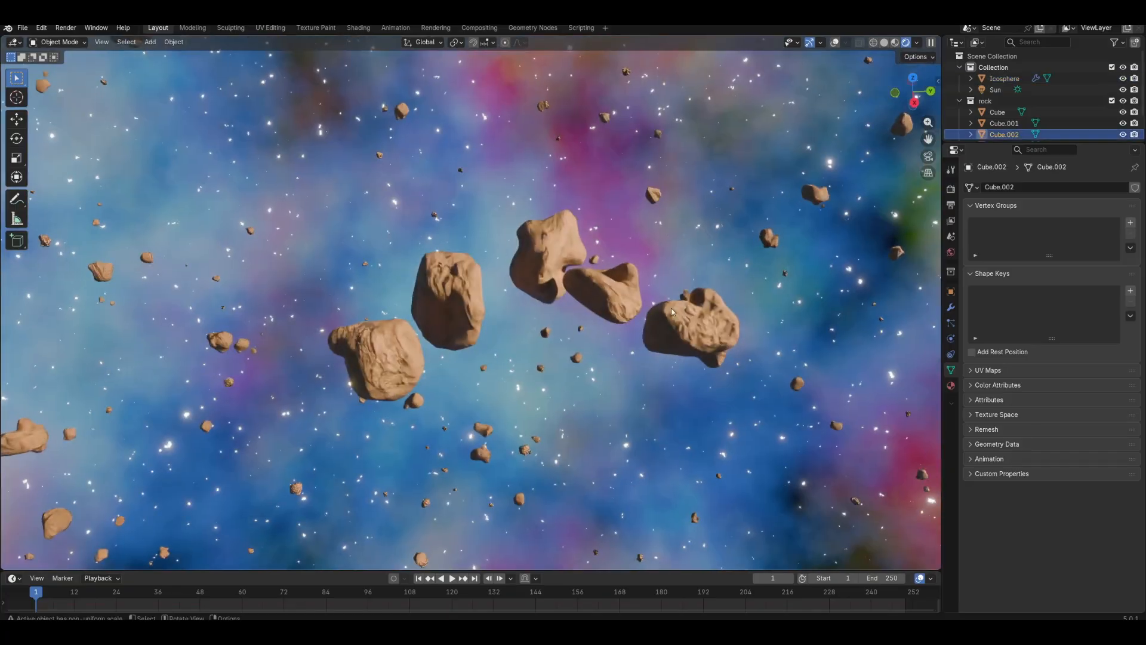
pyautogui.click(836, 43)
pyautogui.scroll(-5, 710, 342)
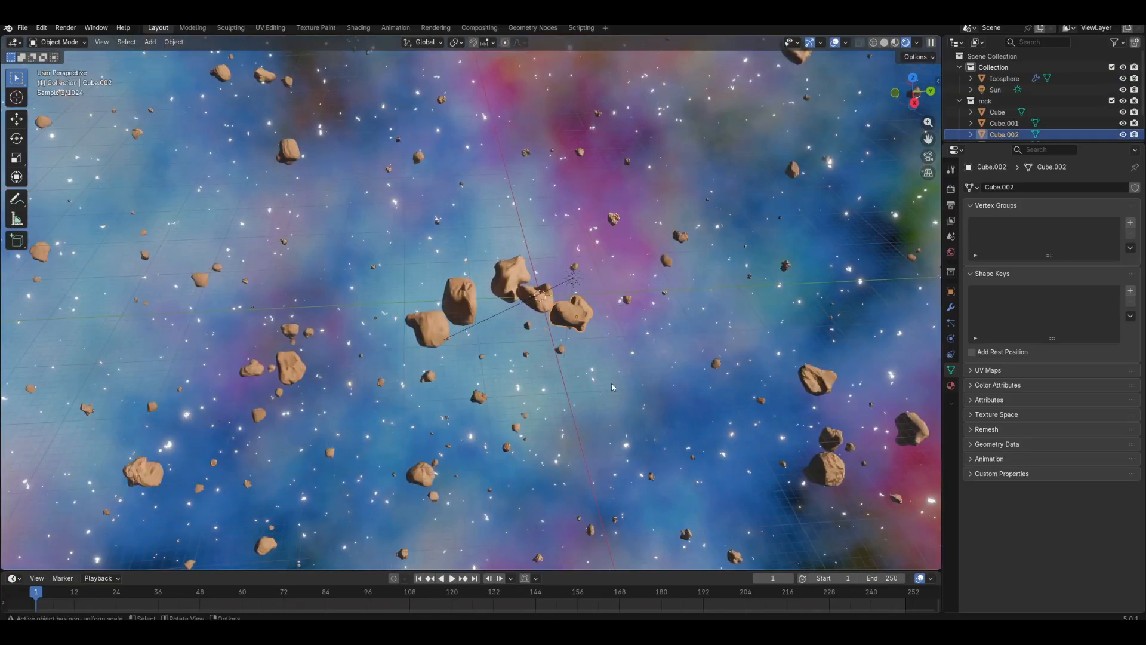
pyautogui.press('g')
pyautogui.click(873, 176)
pyautogui.click(510, 273)
pyautogui.press('g')
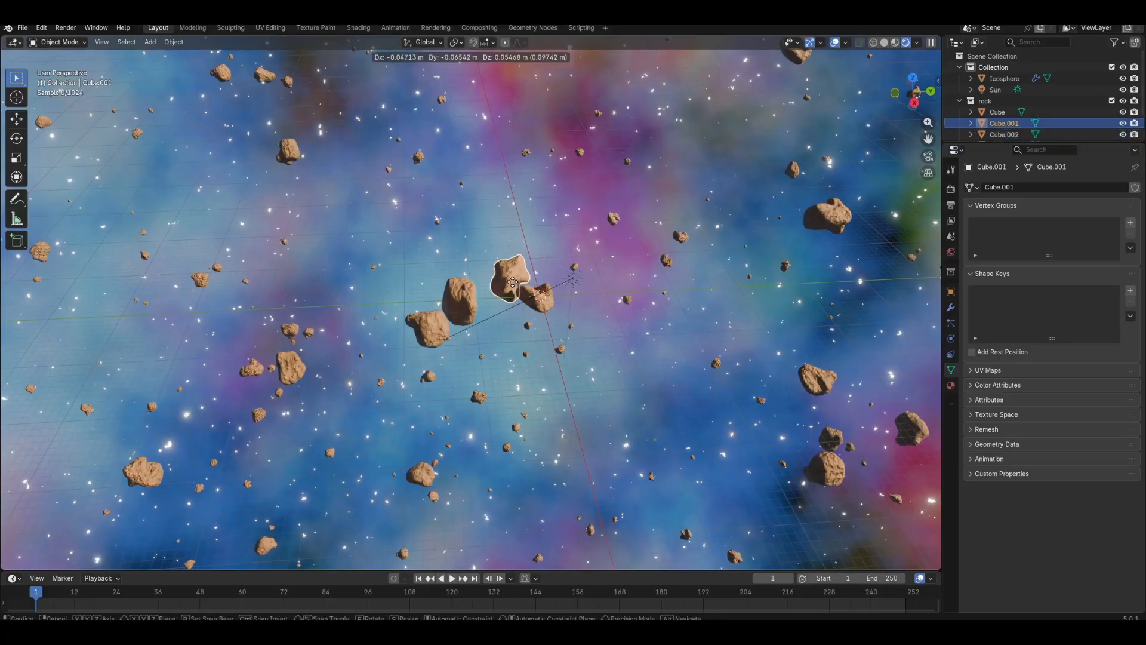
pyautogui.click(203, 134)
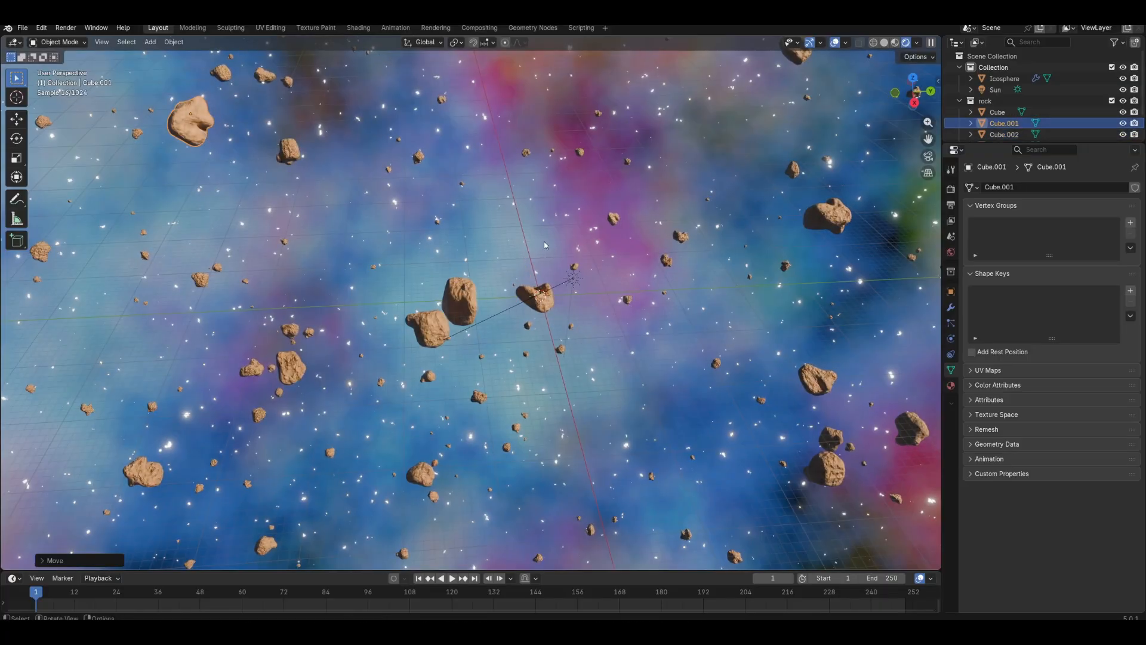
pyautogui.hotkey('ctrl', 'z')
pyautogui.hotkey('ctrl', 'z')
pyautogui.hotkey('ctrl', 'z')
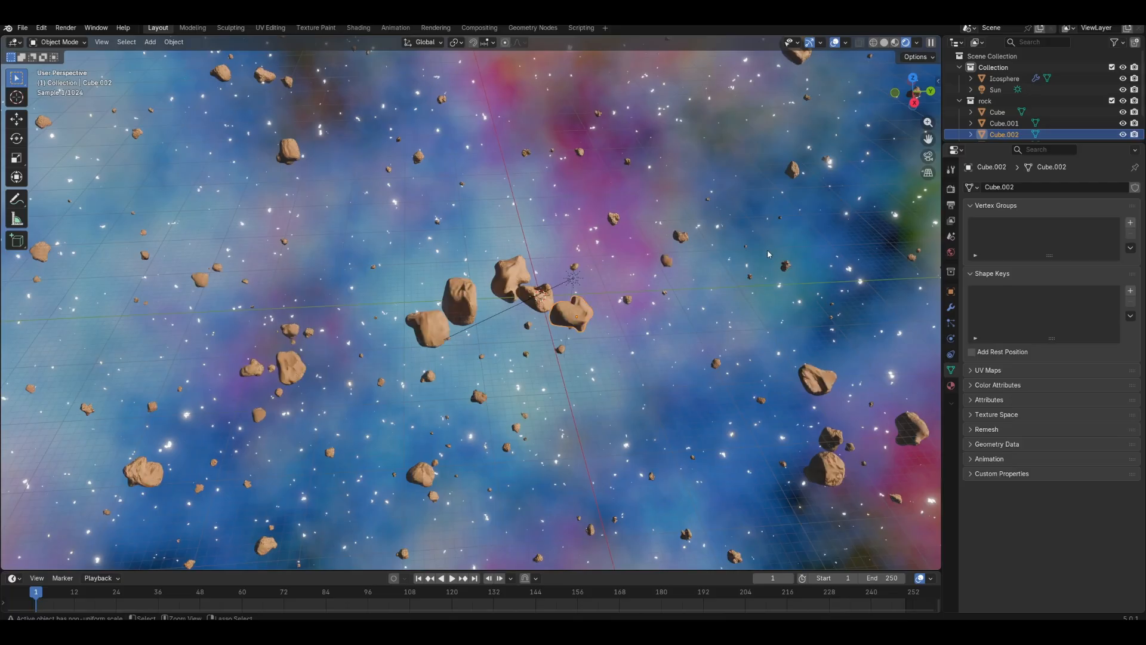
# Move the two outlying large rocks, one after the other, into the central group near the world origin.
pyautogui.click(431, 330)
pyautogui.moveTo(468, 343); pyautogui.dragTo(442, 321, button='middle')
pyautogui.press('g')
pyautogui.click(562, 317)
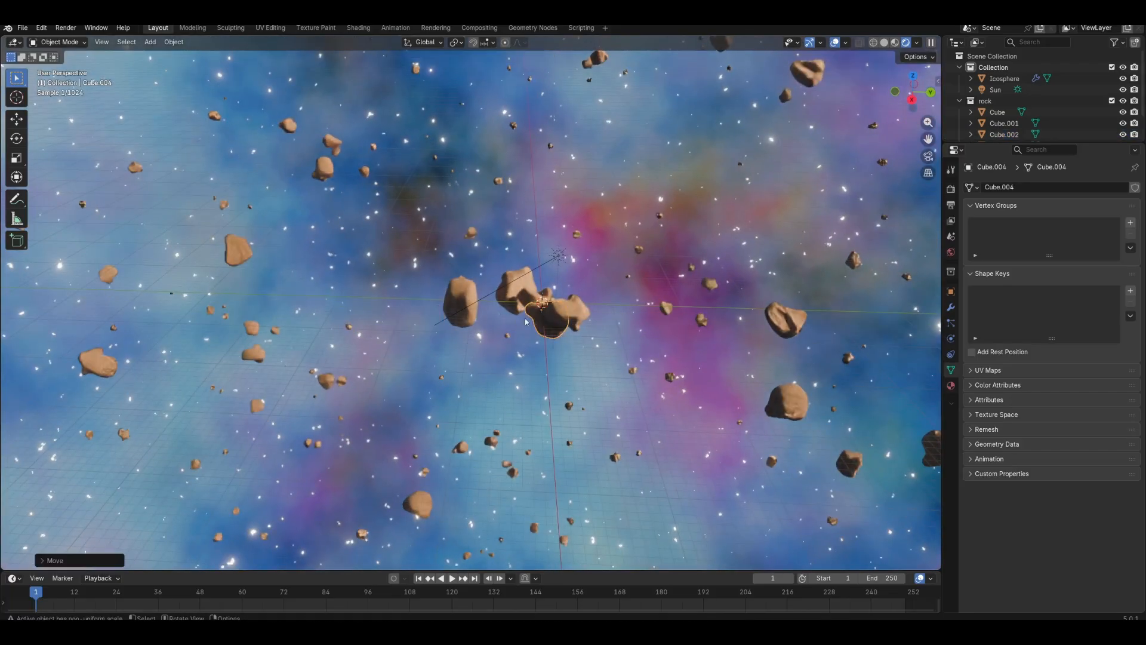
pyautogui.click(461, 302)
pyautogui.press('g')
pyautogui.click(527, 304)
# Shift two more of the large rocks inward so the originals overlap in one compact clump at the origin.
pyautogui.moveTo(476, 282); pyautogui.dragTo(554, 310, button='middle')
pyautogui.click(487, 273)
pyautogui.press('g')
pyautogui.click(533, 288)
pyautogui.click(576, 286)
pyautogui.press('g')
pyautogui.click(540, 284)
# Select the icosphere that carries the asteroid particles and hide it in the viewport.
pyautogui.click(554, 310)
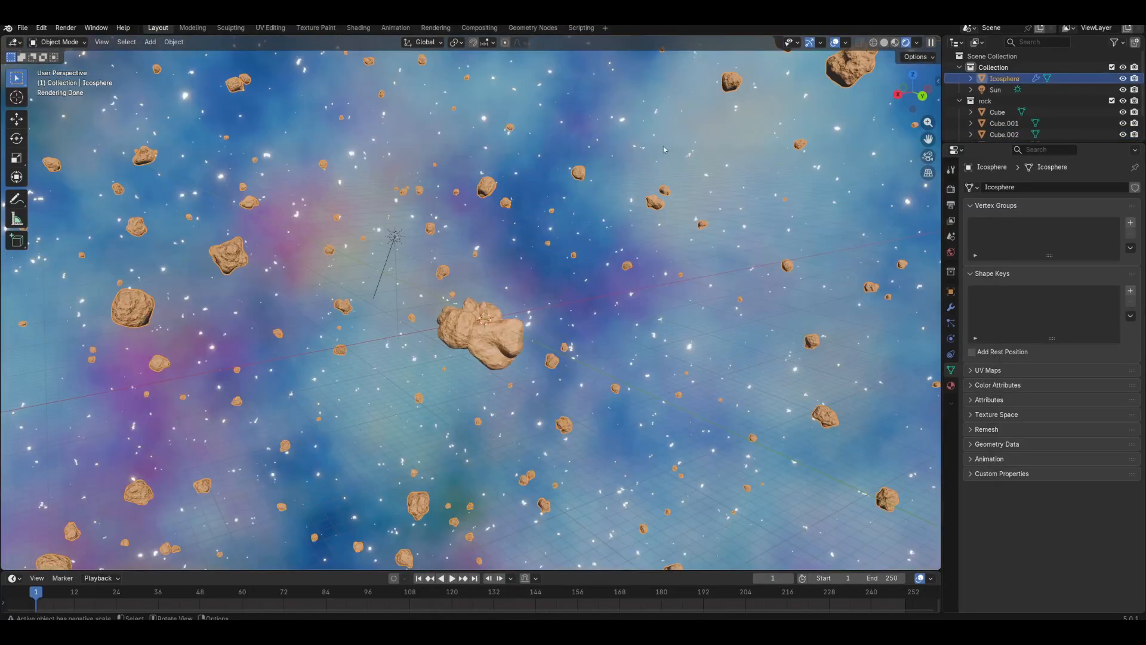
pyautogui.moveTo(565, 194); pyautogui.dragTo(453, 293, button='middle')
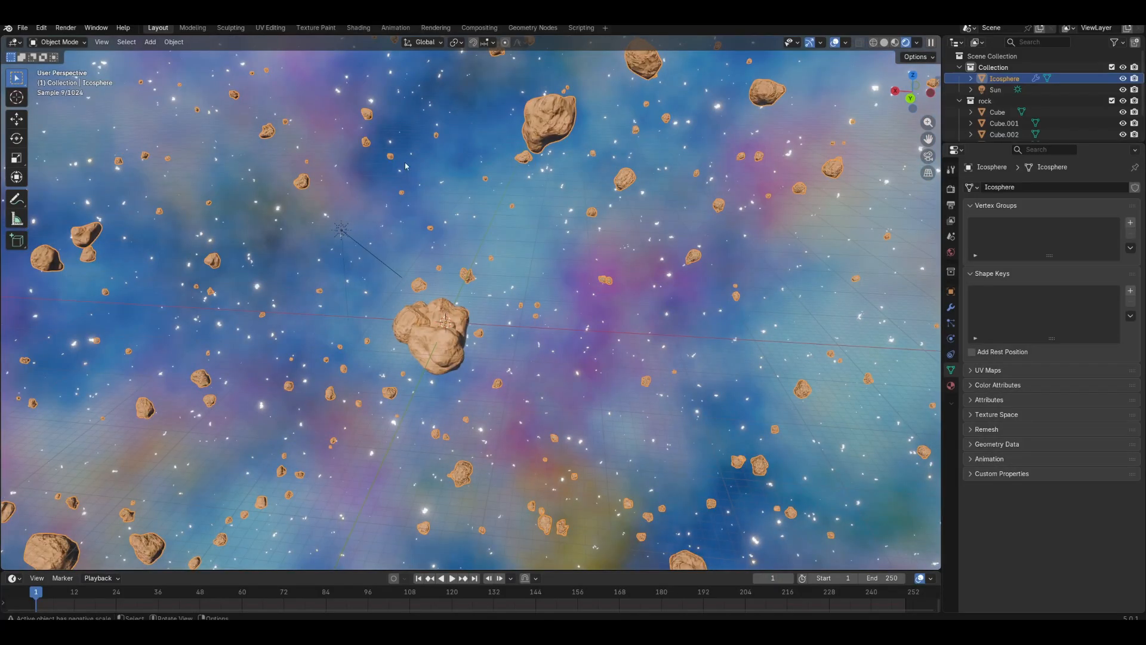
pyautogui.moveTo(595, 255); pyautogui.dragTo(633, 233, button='middle')
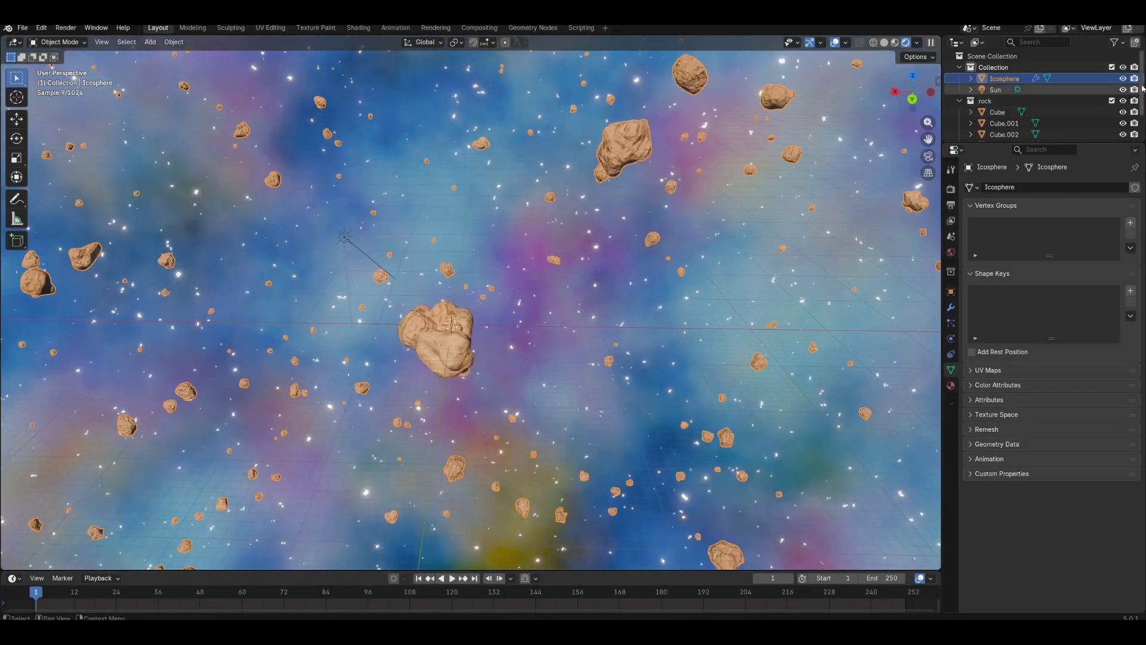
pyautogui.click(1123, 78)
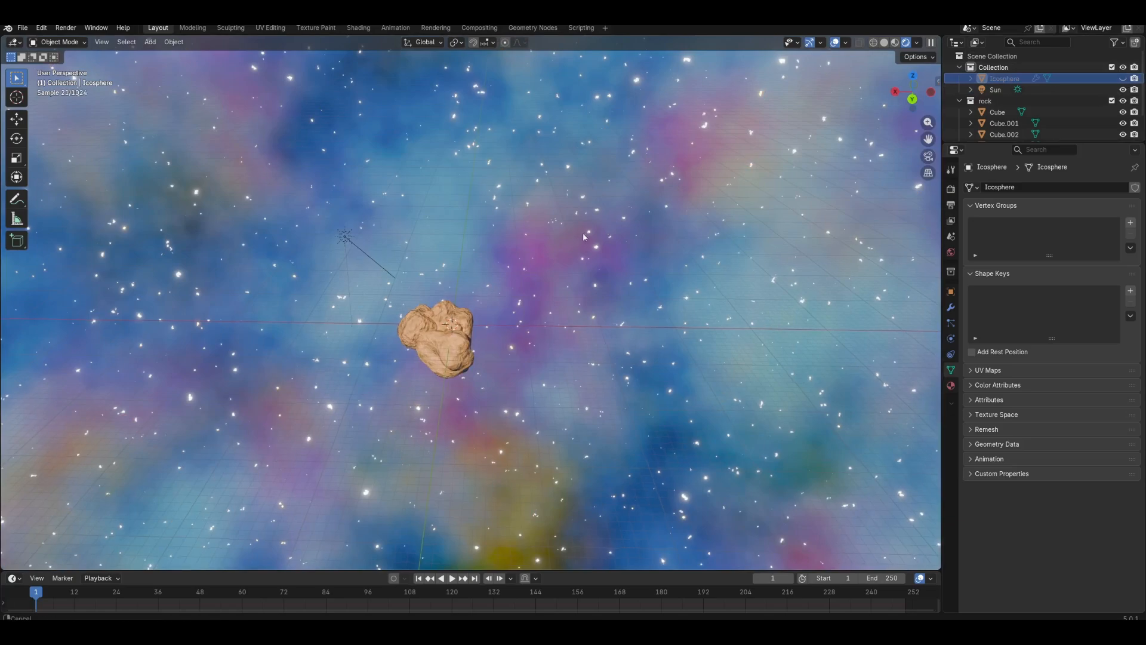
pyautogui.moveTo(583, 231); pyautogui.dragTo(606, 218, button='middle')
# Add a cylinder mesh at the origin and scale it up to roughly the size of the rock clump.
pyautogui.click(150, 42)
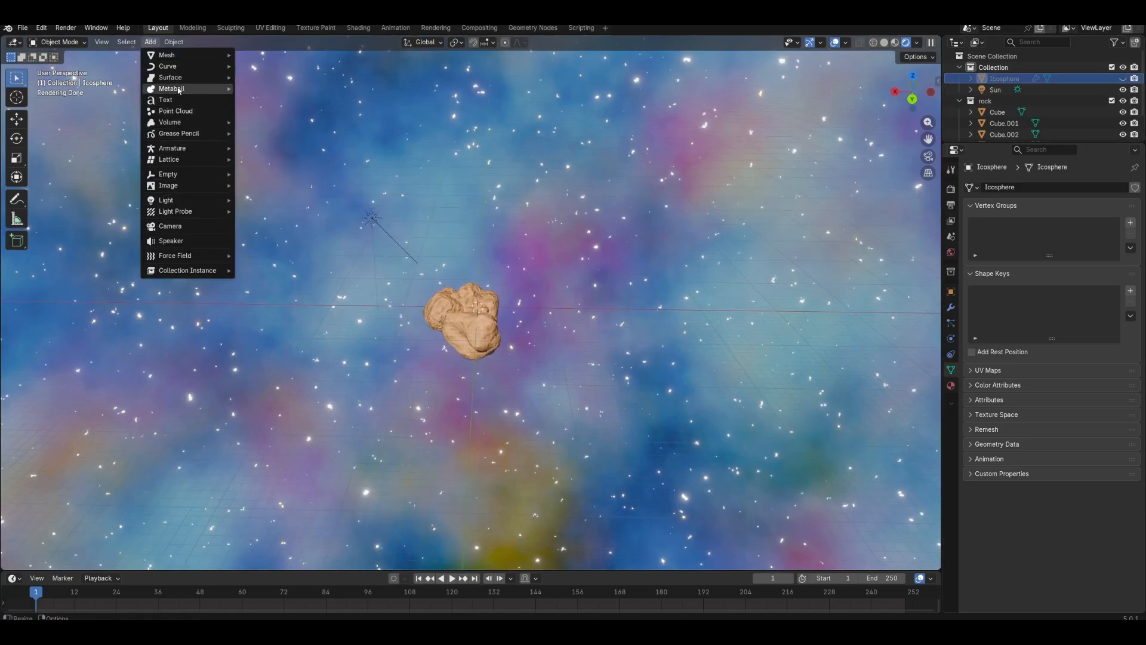
pyautogui.moveTo(175, 66)
pyautogui.click(275, 111)
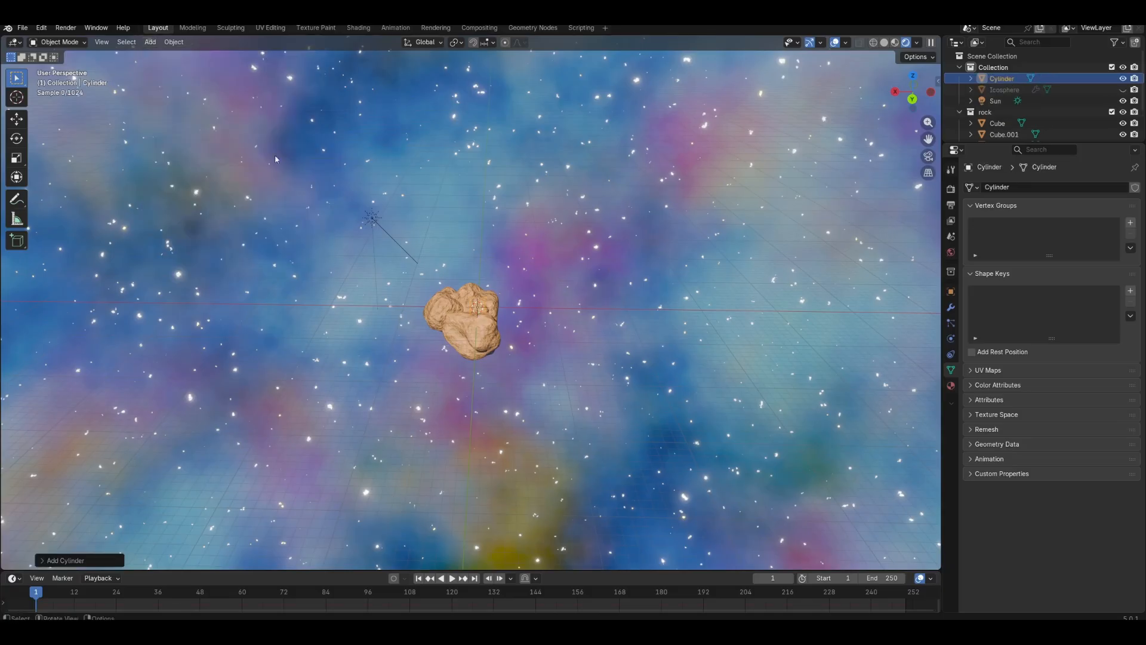
pyautogui.moveTo(433, 332); pyautogui.dragTo(436, 322, button='middle')
pyautogui.press('s')
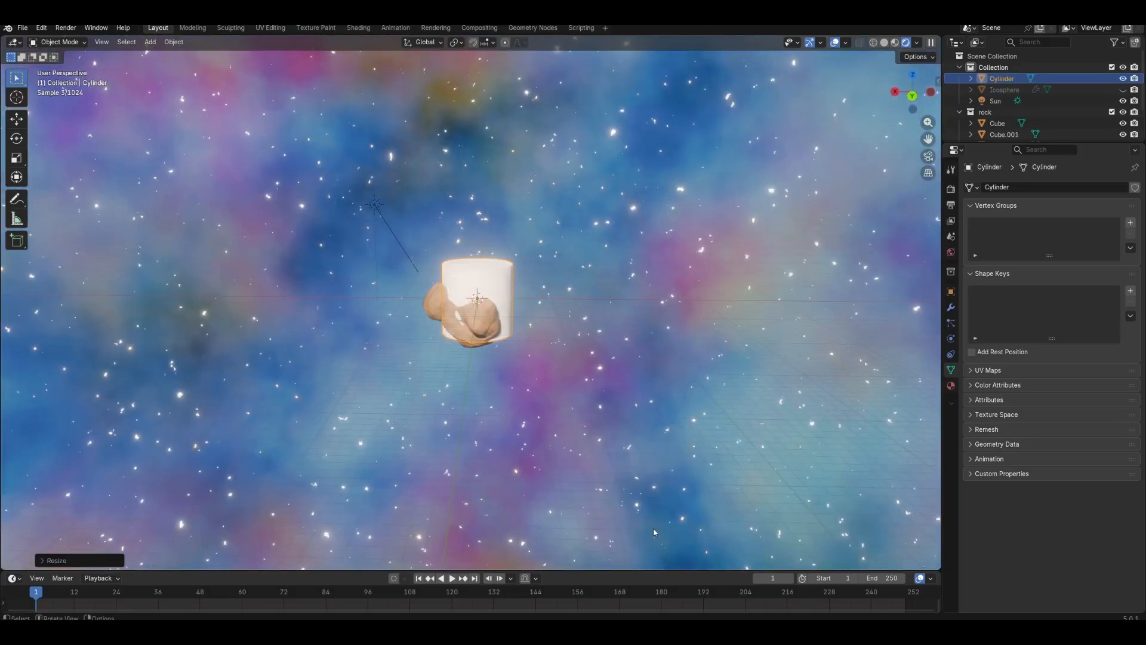
pyautogui.click(486, 452)
# Flatten the cylinder along the Z axis into a low disc and switch the viewport to Material Preview shading.
pyautogui.moveTo(486, 452); pyautogui.dragTo(514, 343, button='middle')
pyautogui.press('s')
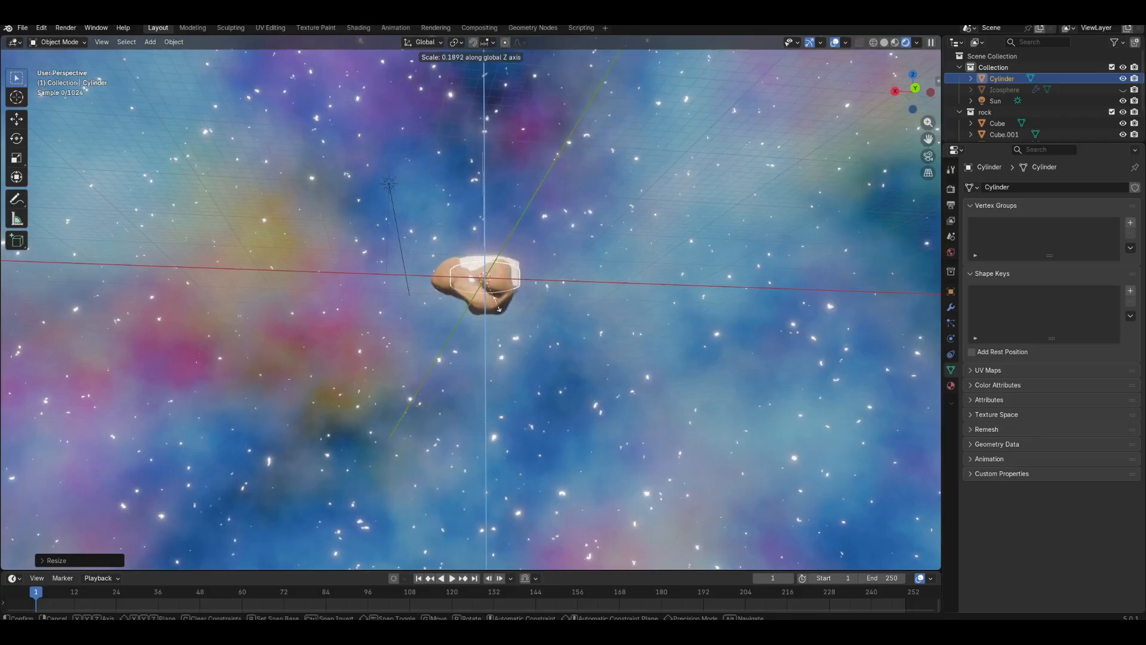
pyautogui.click(830, 308)
pyautogui.moveTo(627, 356); pyautogui.dragTo(567, 409, button='middle')
pyautogui.scroll(4, 476, 374)
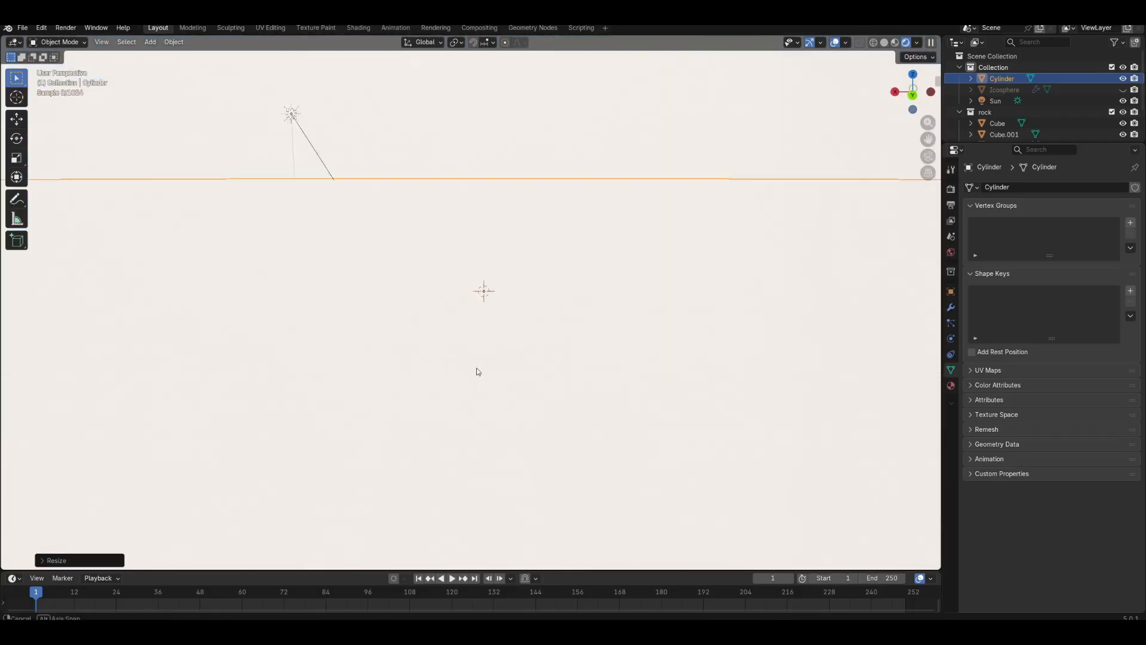
pyautogui.scroll(-5, 490, 367)
pyautogui.click(892, 43)
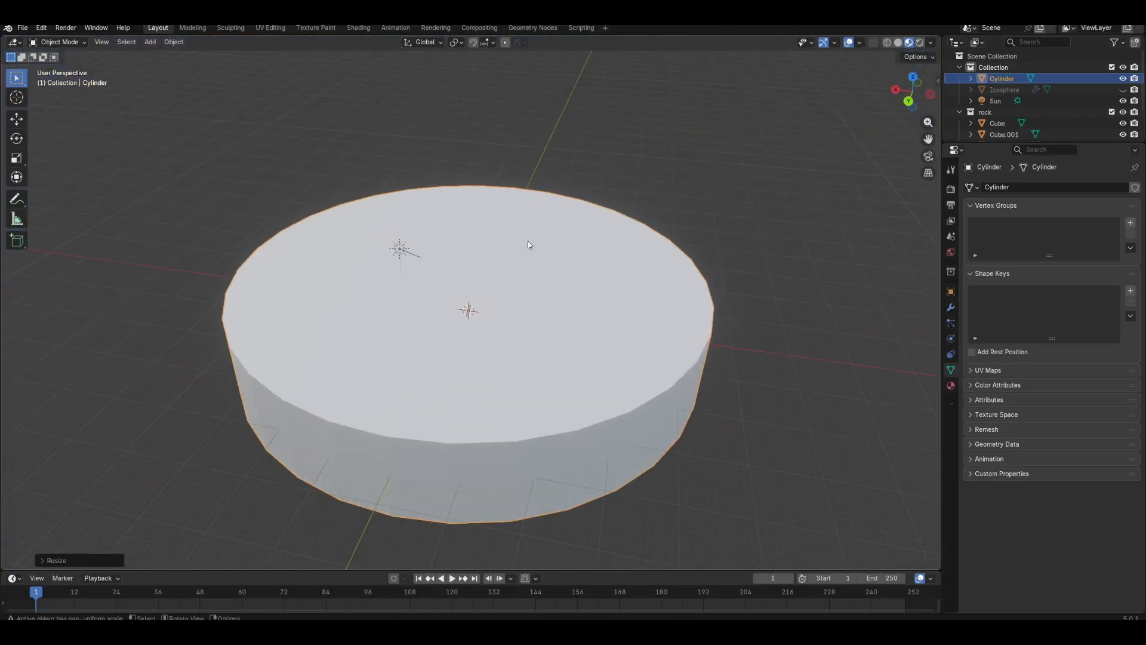
# In Edit Mode, delete the cylinder's top and bottom cap faces so only the side wall is left.
pyautogui.click(53, 42)
pyautogui.click(58, 68)
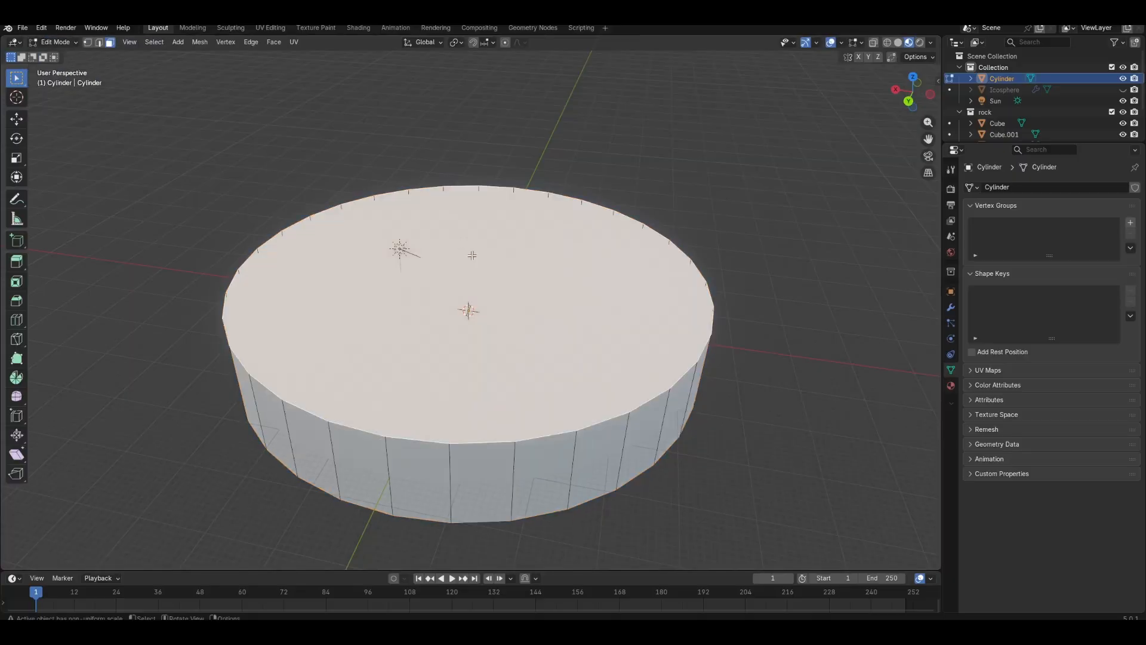
pyautogui.moveTo(466, 310)
pyautogui.mouseDown(button='middle')
pyautogui.moveTo(466, 370)
pyautogui.moveTo(466, 318)
pyautogui.mouseUp(button='middle')
pyautogui.click(420, 359)
pyautogui.rightClick(419, 410)
pyautogui.click(420, 429)
# Extrude the entire cylinder wall and scale the extrusion outward to form a wide ring.
pyautogui.press('a')
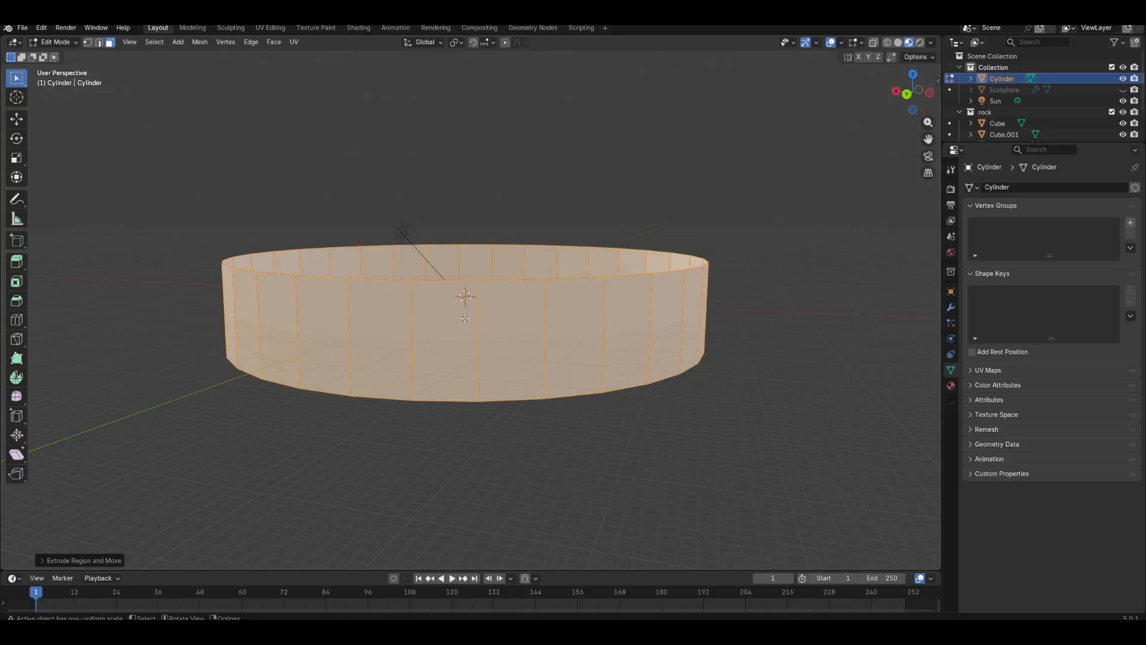
pyautogui.press('s')
pyautogui.click(399, 406)
pyautogui.moveTo(398, 405); pyautogui.dragTo(383, 383, button='middle')
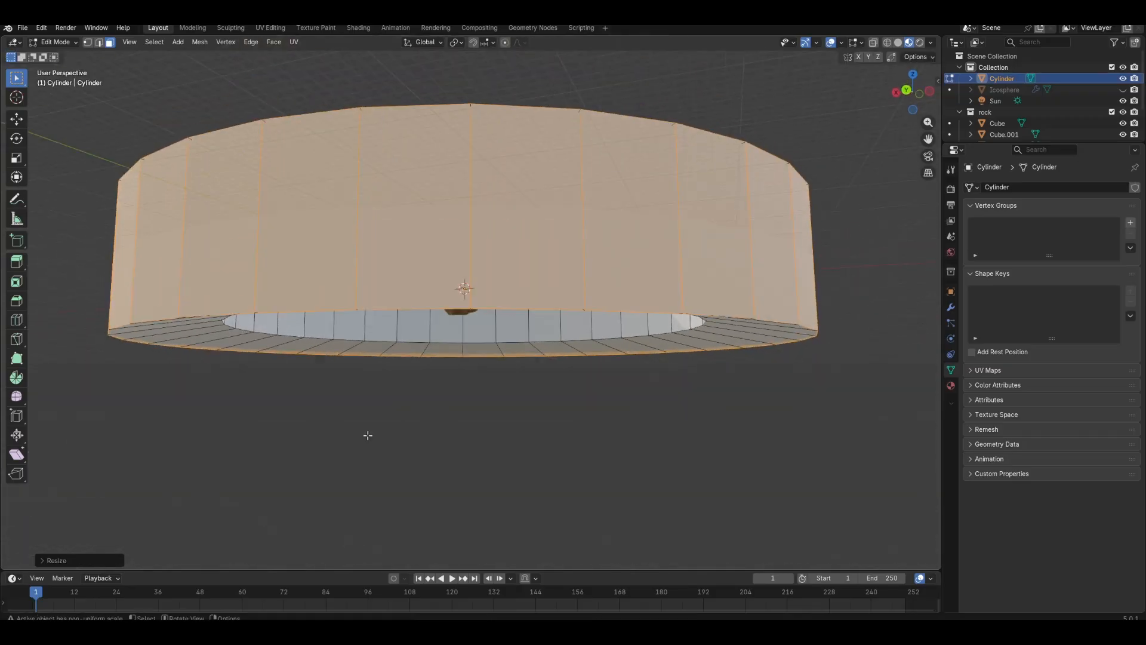
# Select the whole ring mesh and scale it down along the Z axis into a thin flat band.
pyautogui.press('s')
pyautogui.press('z')
pyautogui.click(384, 306)
pyautogui.moveTo(384, 306); pyautogui.dragTo(370, 333, button='middle')
pyautogui.press('a')
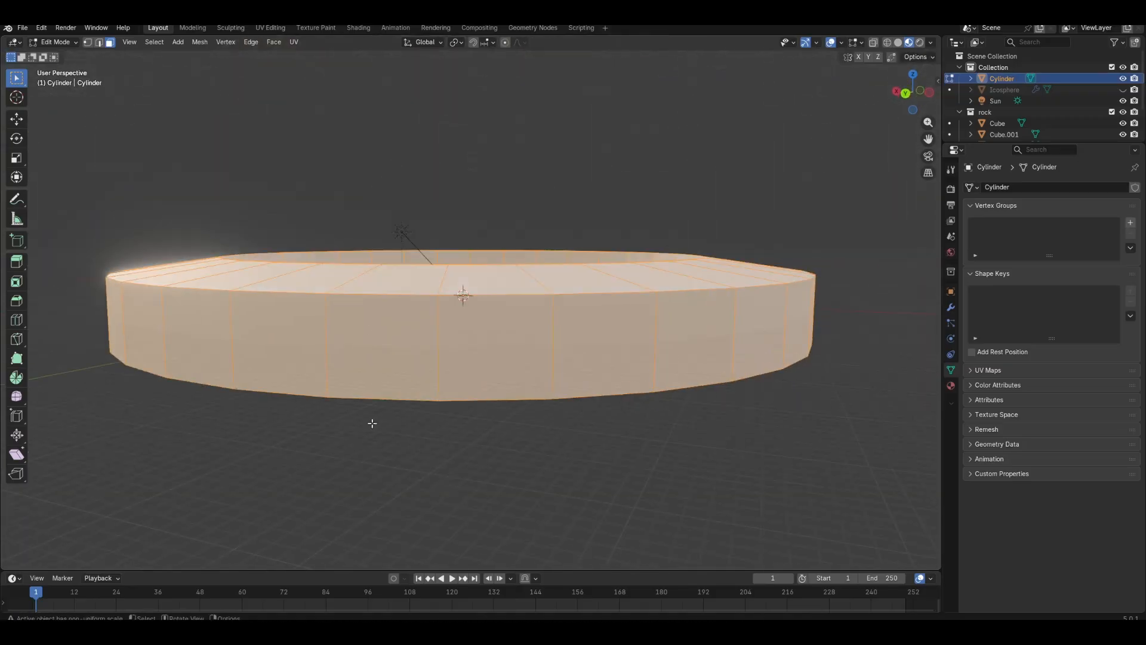
pyautogui.press('s')
pyautogui.moveTo(371, 423); pyautogui.dragTo(378, 357, button='middle')
pyautogui.click(379, 357)
pyautogui.press('s')
pyautogui.moveTo(274, 268); pyautogui.dragTo(363, 291, button='middle')
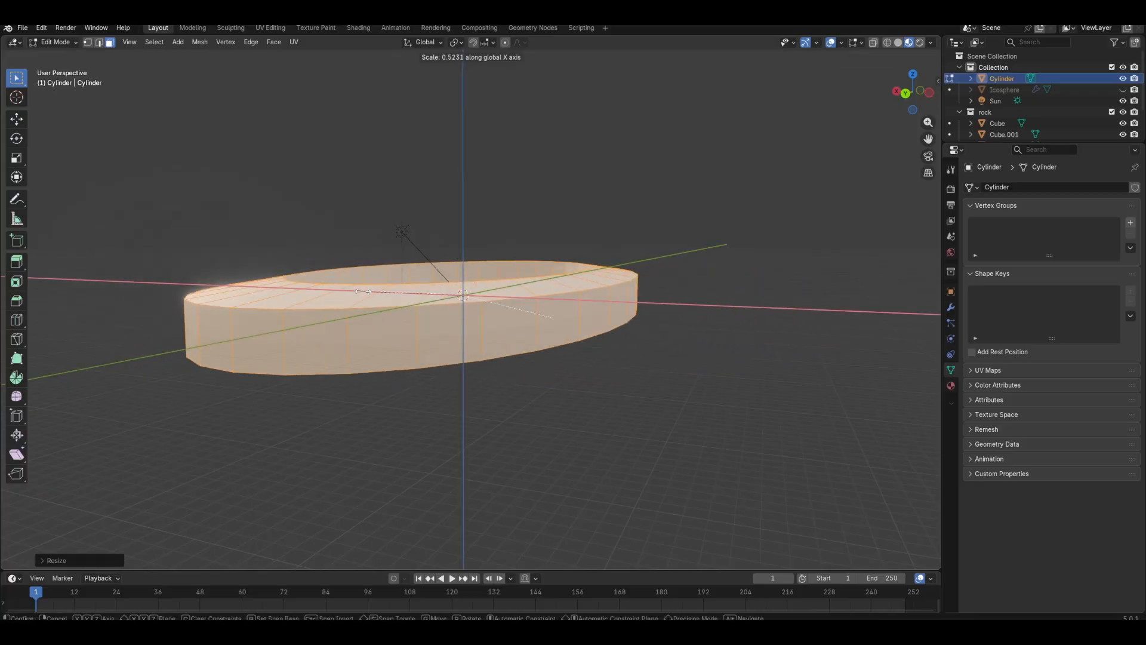
pyautogui.press('z')
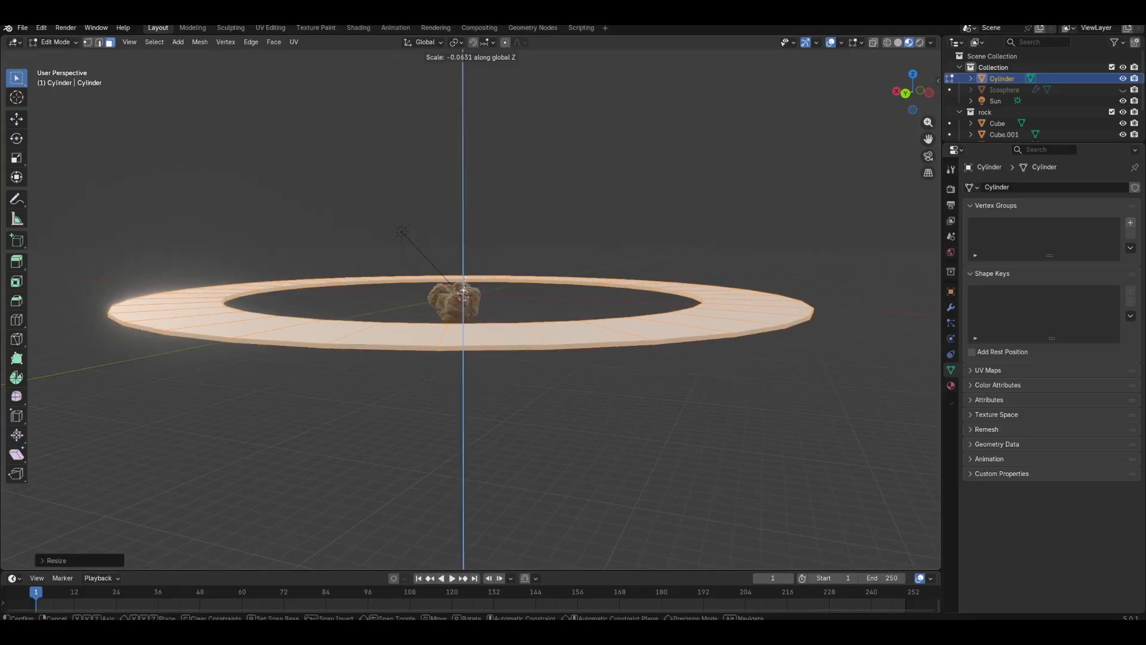
pyautogui.click(584, 250)
pyautogui.press('s')
pyautogui.press('z')
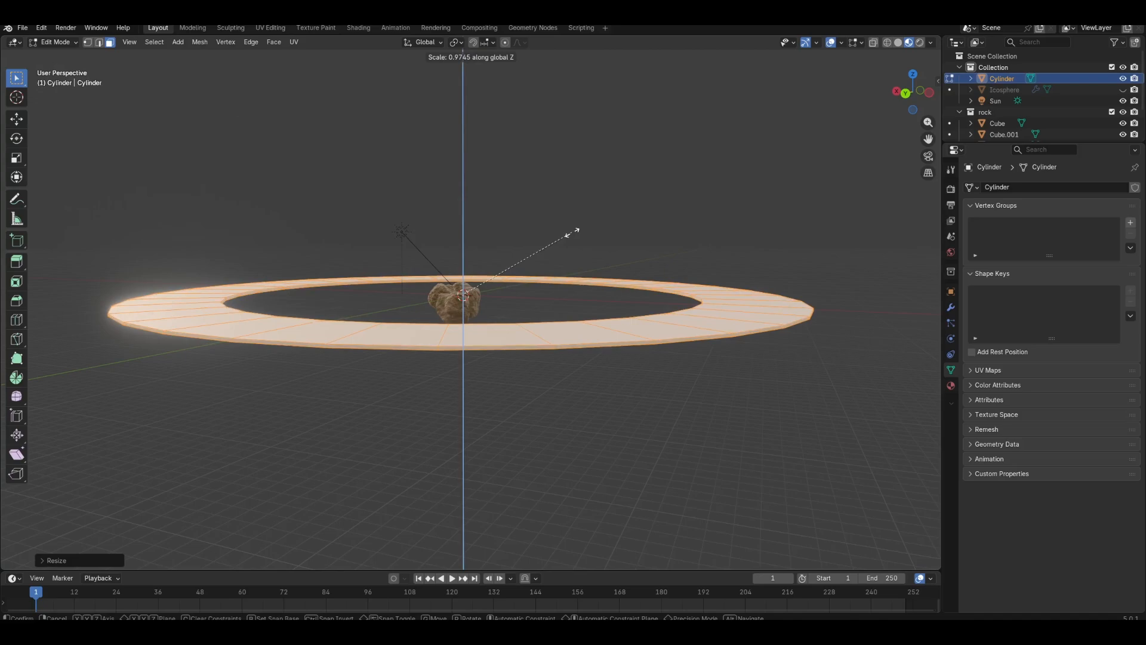
pyautogui.click(633, 189)
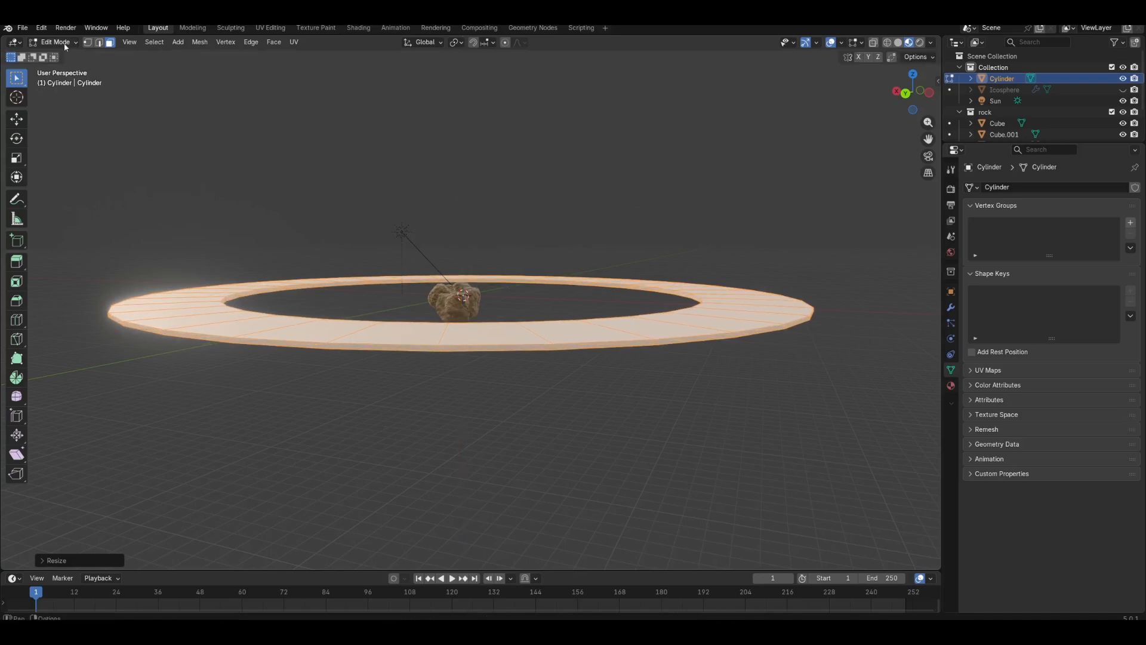
# Return to Object Mode and scale the ring up enormously so it encircles the rock clump from far away.
pyautogui.press('Tab')
pyautogui.press('s')
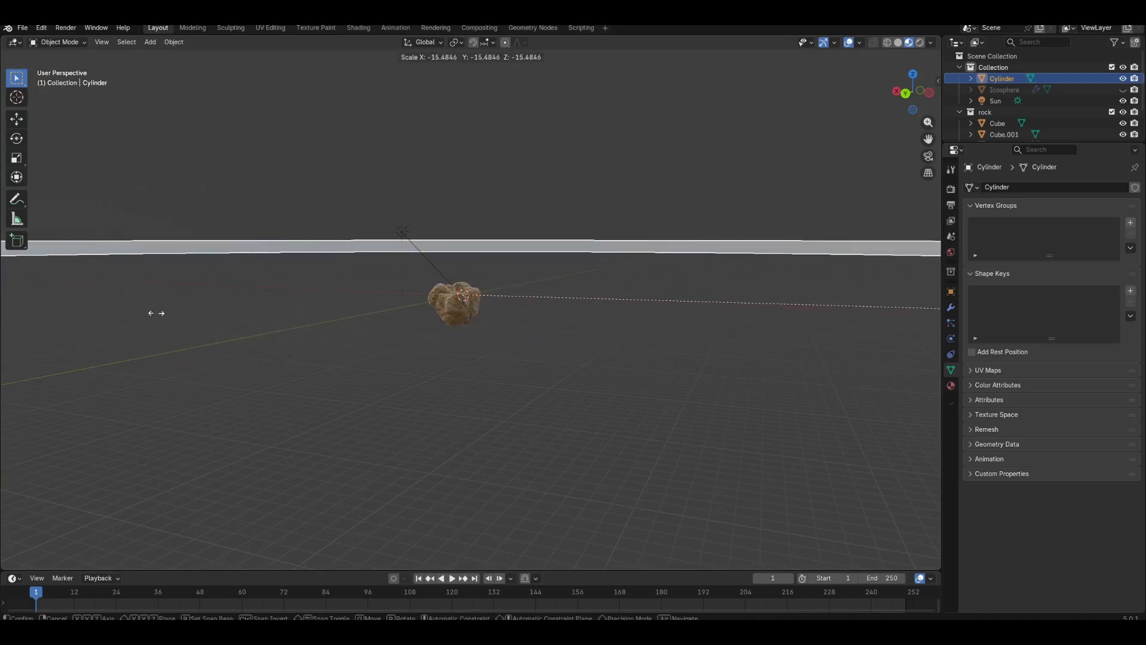
pyautogui.click(765, 271)
pyautogui.moveTo(760, 281); pyautogui.dragTo(587, 297, button='middle')
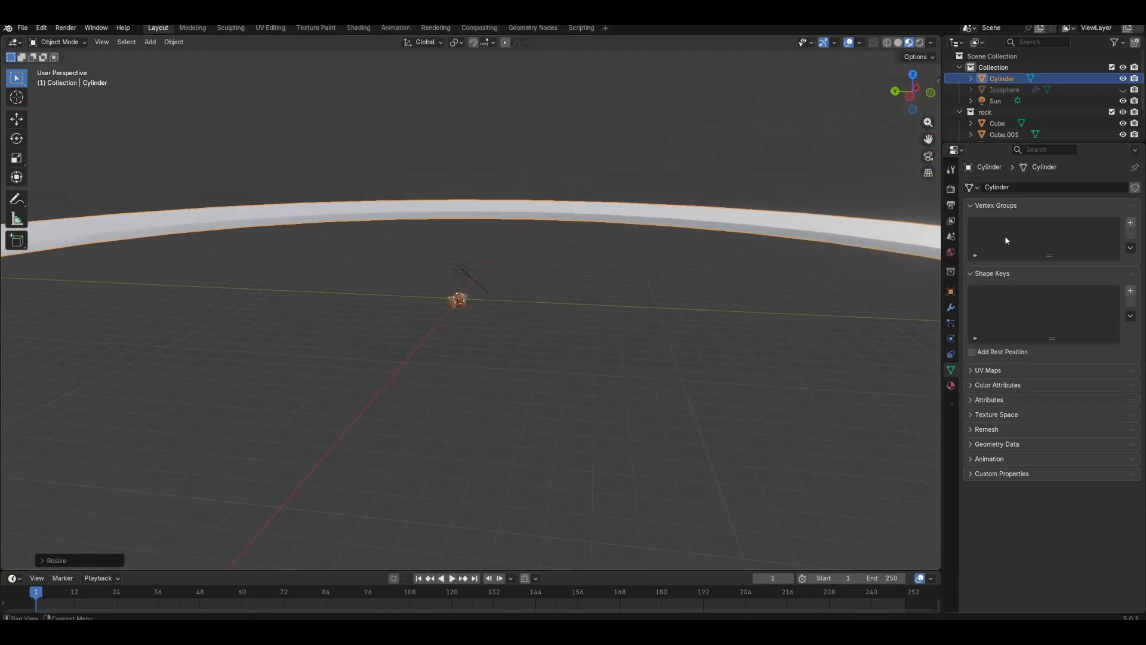
# Add a particle system to the ring and assign the existing ParticleSettings to it.
pyautogui.click(951, 308)
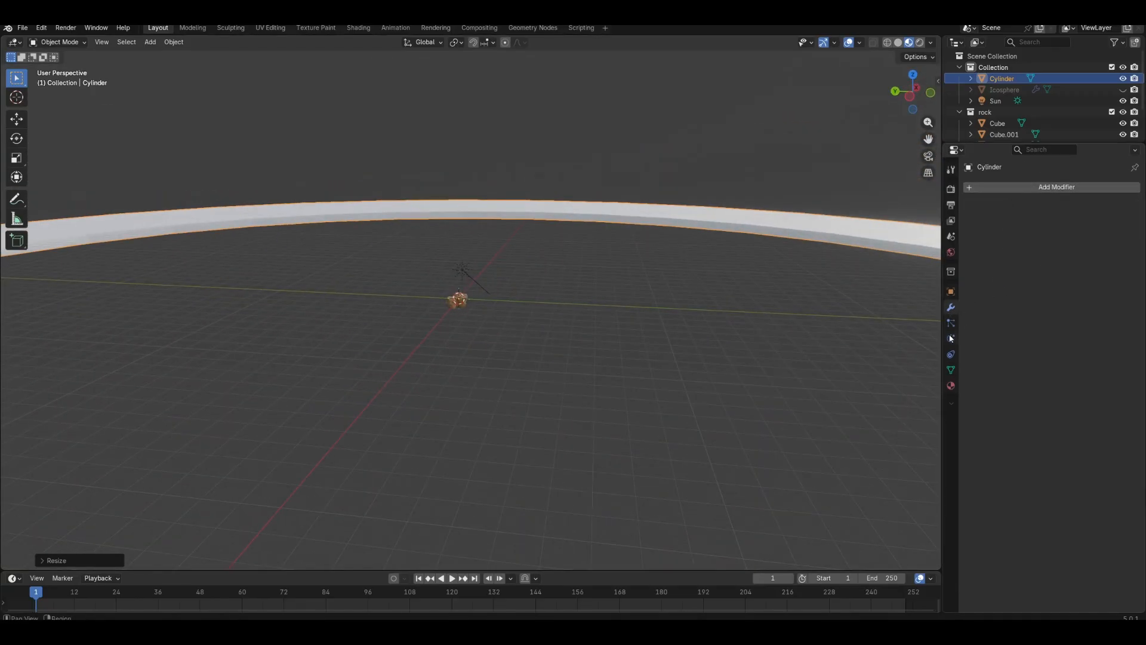
pyautogui.click(951, 323)
pyautogui.click(1135, 187)
pyautogui.click(972, 234)
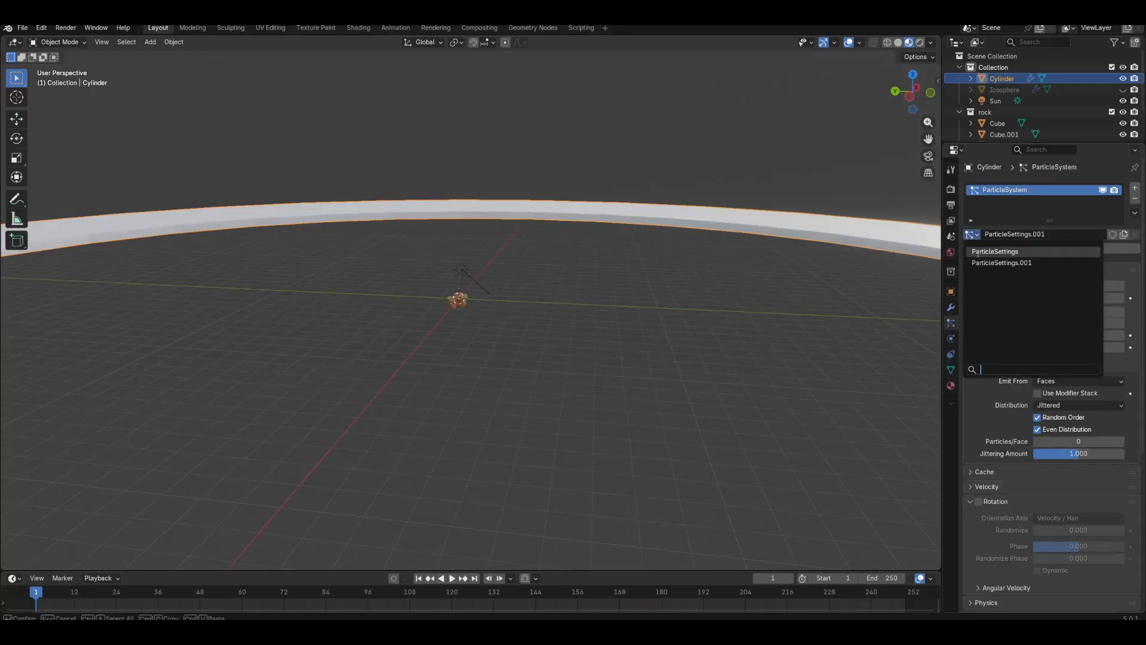
pyautogui.click(1003, 251)
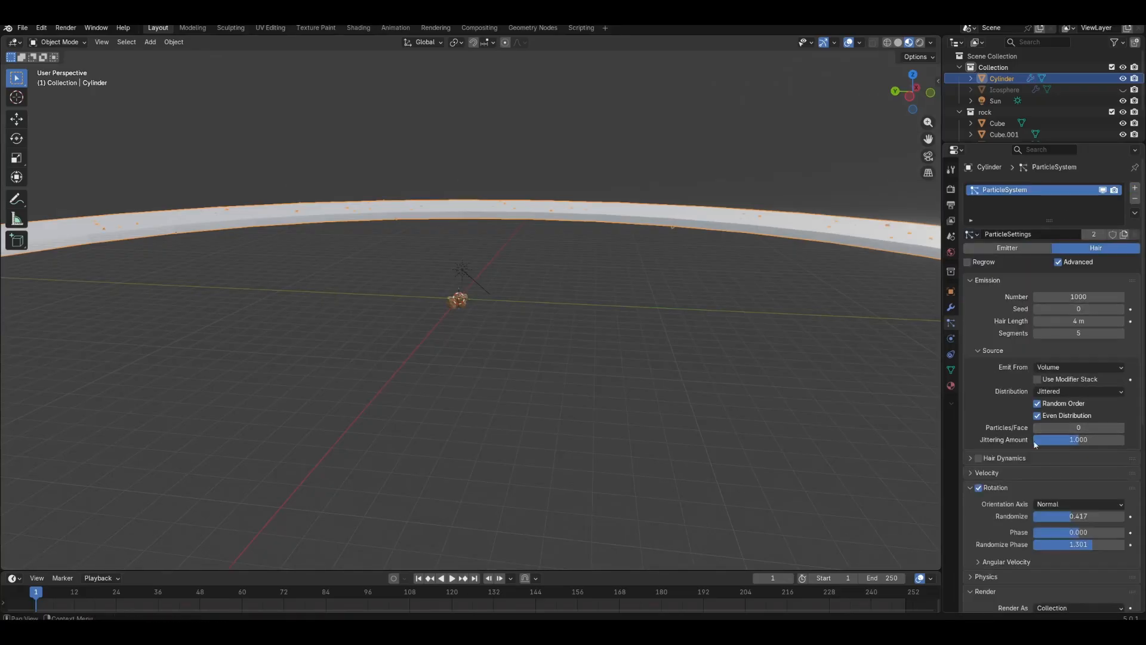
# Turn off Show Emitter in the render settings of the ring's particle system.
pyautogui.scroll(-10, 1051, 466)
pyautogui.scroll(-2, 1057, 499)
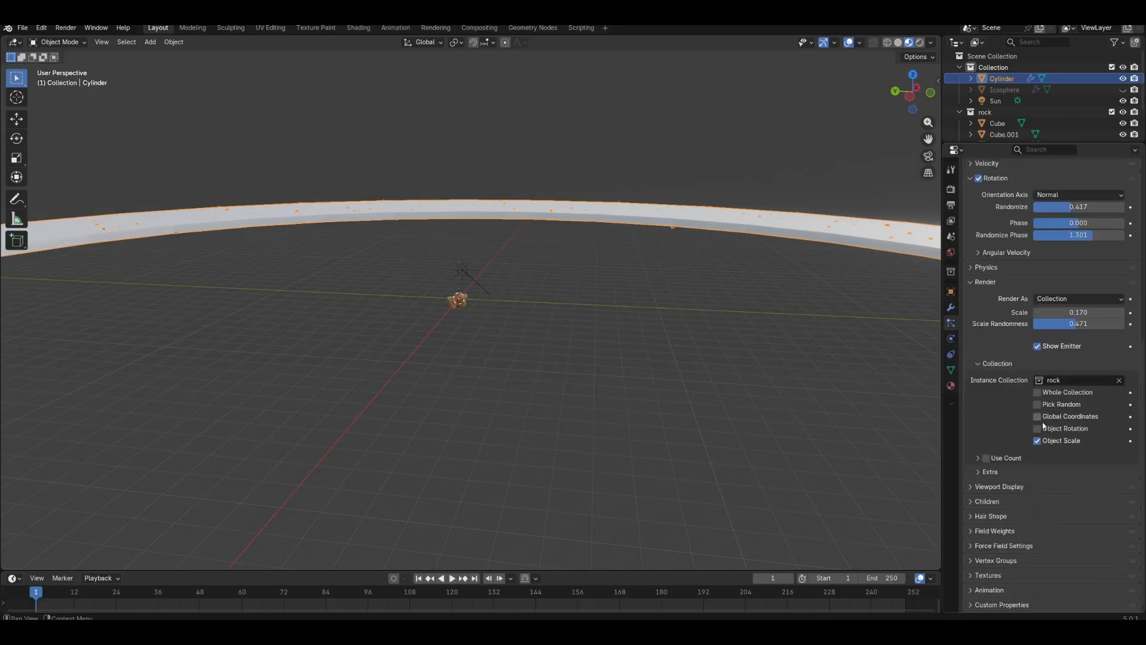
pyautogui.scroll(8, 1010, 251)
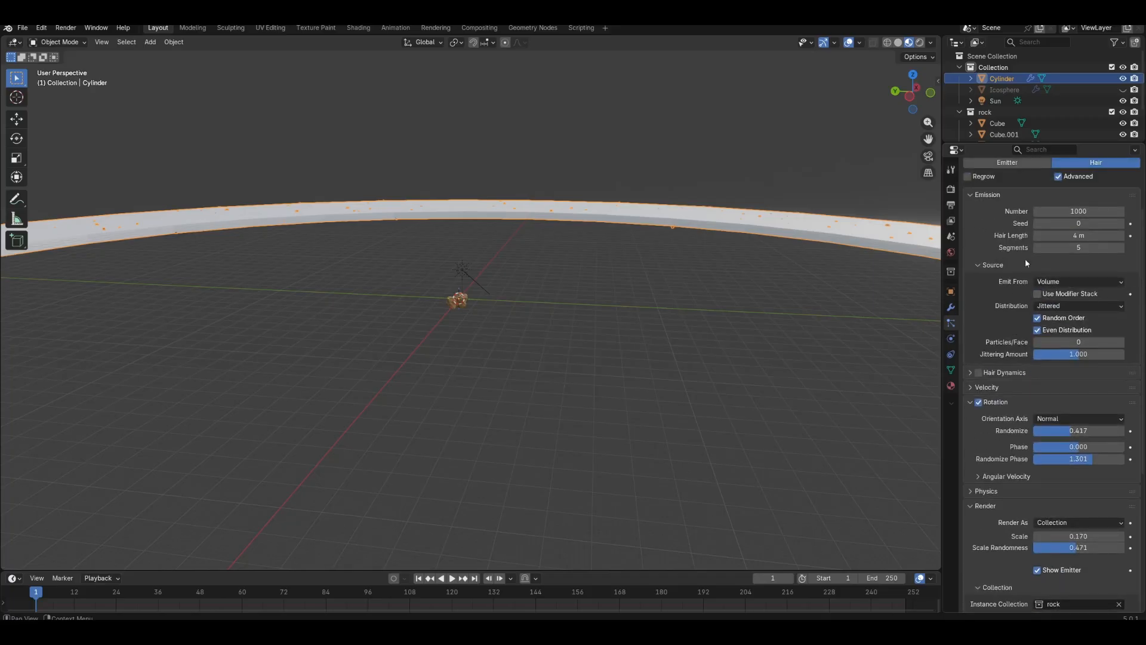
pyautogui.scroll(-4, 1010, 378)
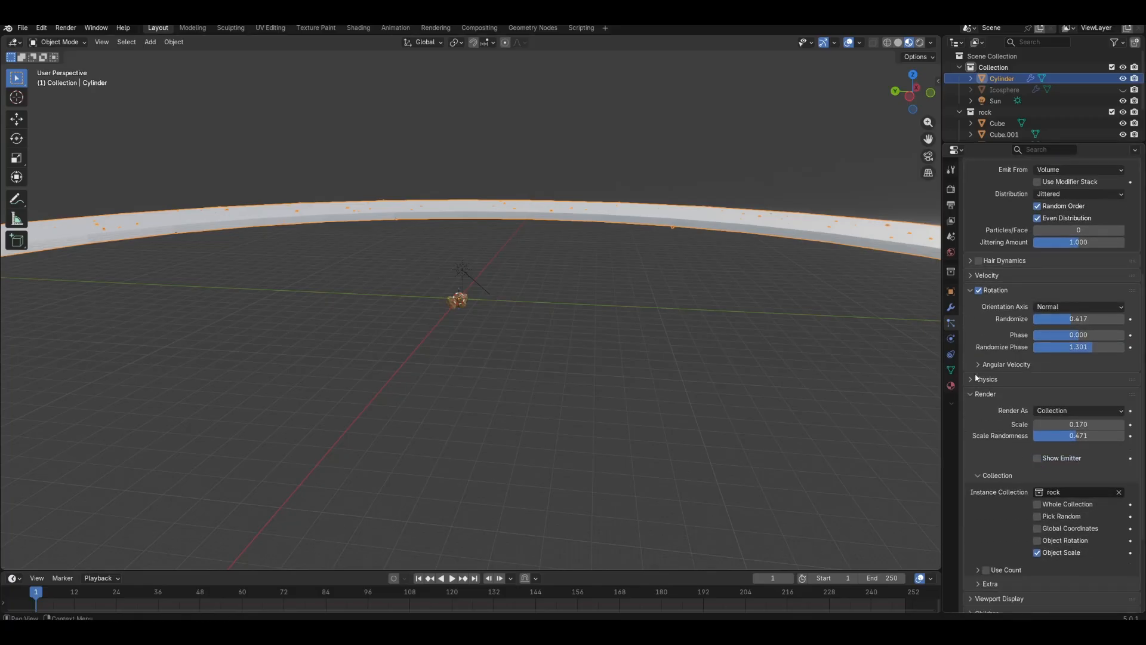
# Assign the existing transparent Material.002 to the ring and switch the viewport to Rendered shading.
pyautogui.click(951, 292)
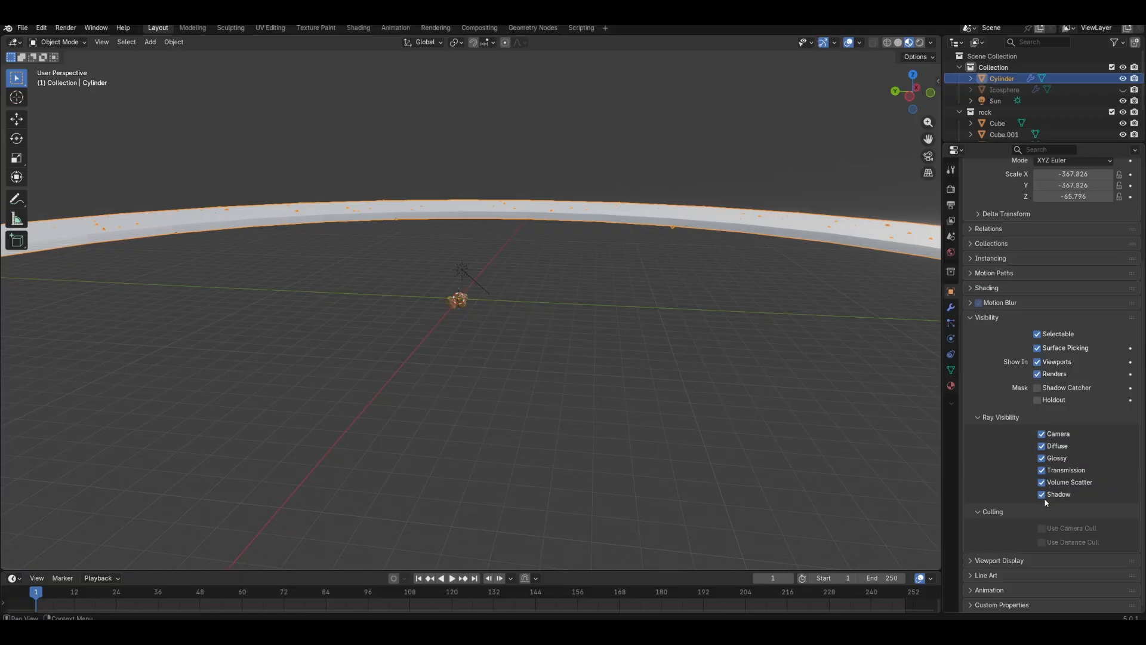
pyautogui.click(951, 386)
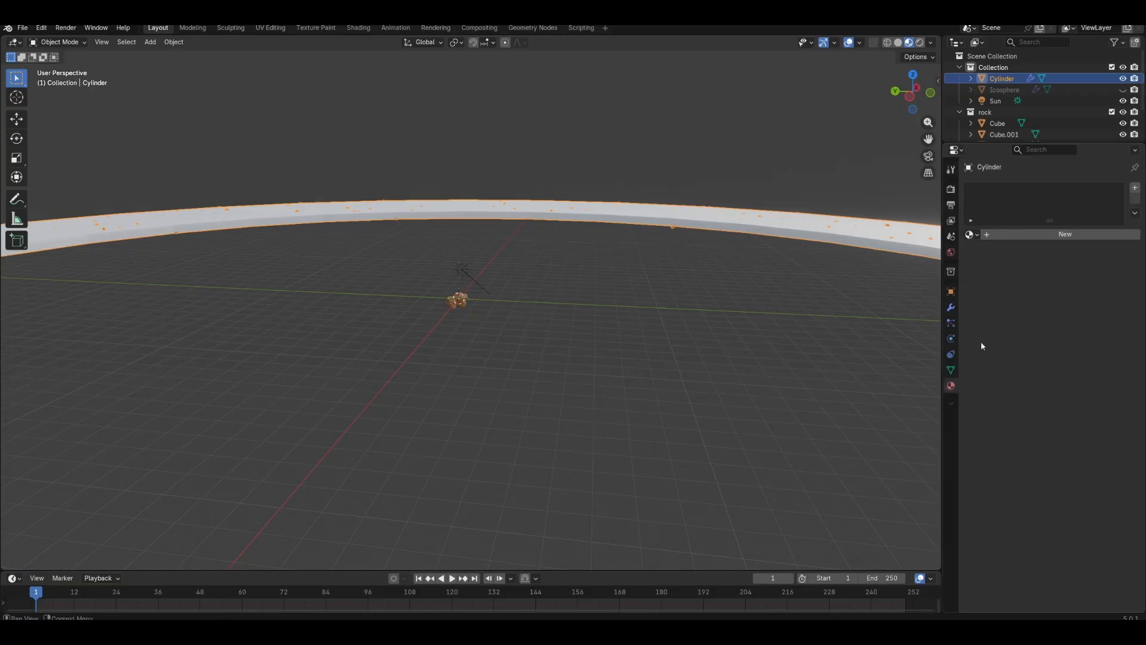
pyautogui.click(970, 234)
pyautogui.click(1002, 273)
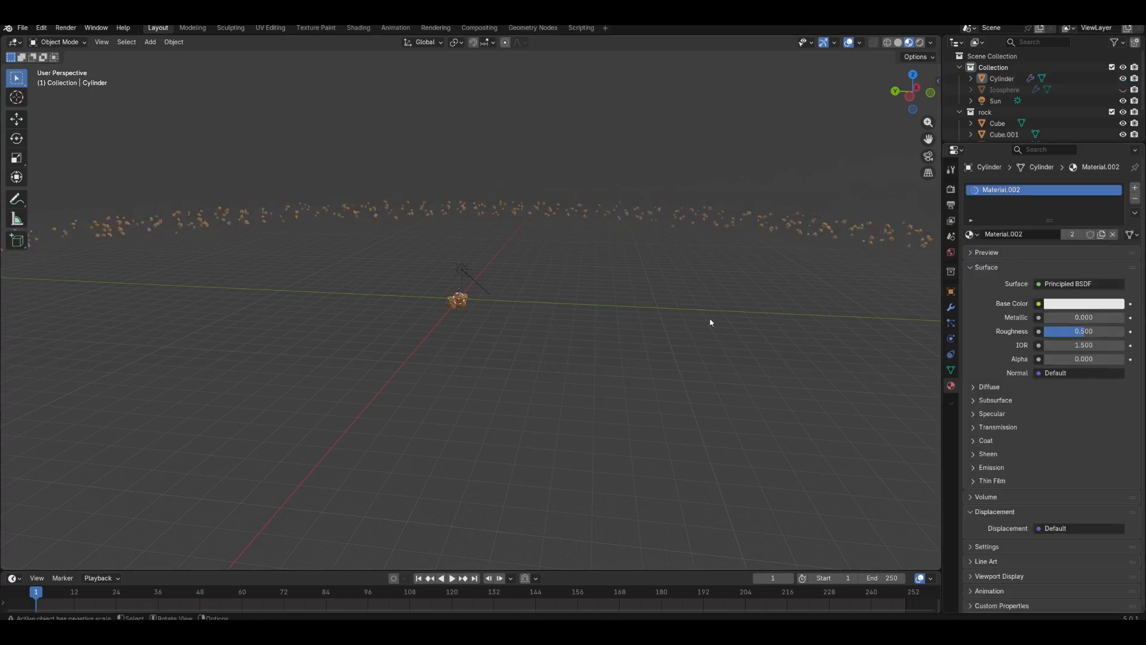
pyautogui.click(920, 43)
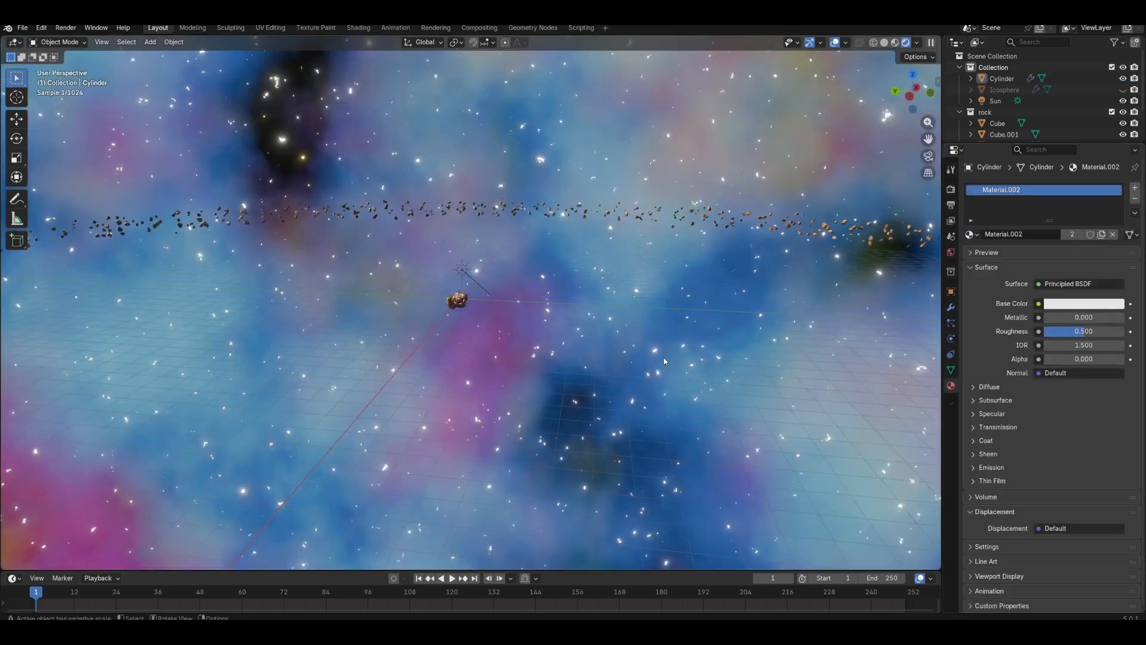
pyautogui.moveTo(648, 357); pyautogui.dragTo(353, 327, button='middle')
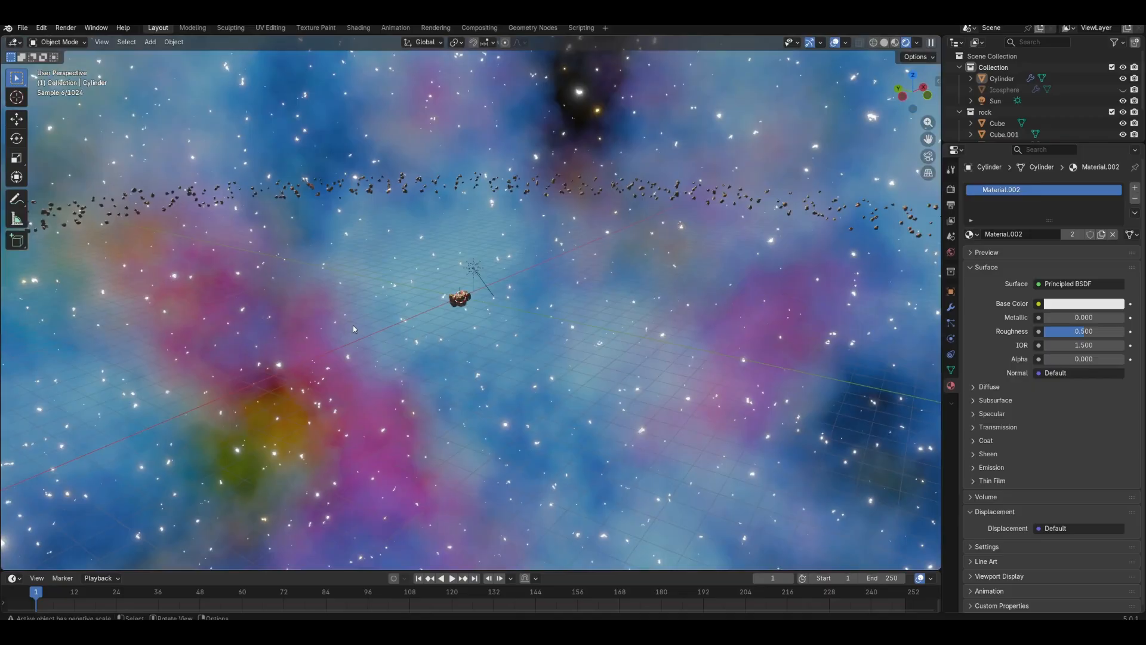
pyautogui.moveTo(425, 322); pyautogui.dragTo(357, 320, button='middle')
# Duplicate the asteroid ring in place, scale the copy to about 0.89, and rotate it around the Z axis.
pyautogui.click(368, 181)
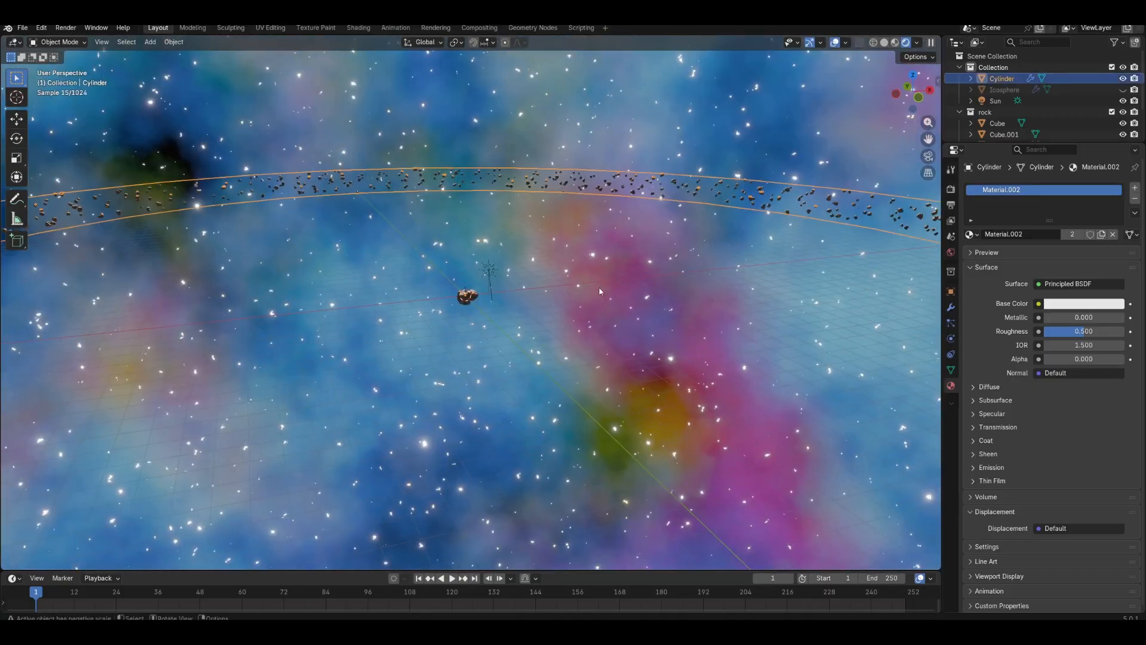
pyautogui.moveTo(754, 292); pyautogui.dragTo(624, 296, button='middle')
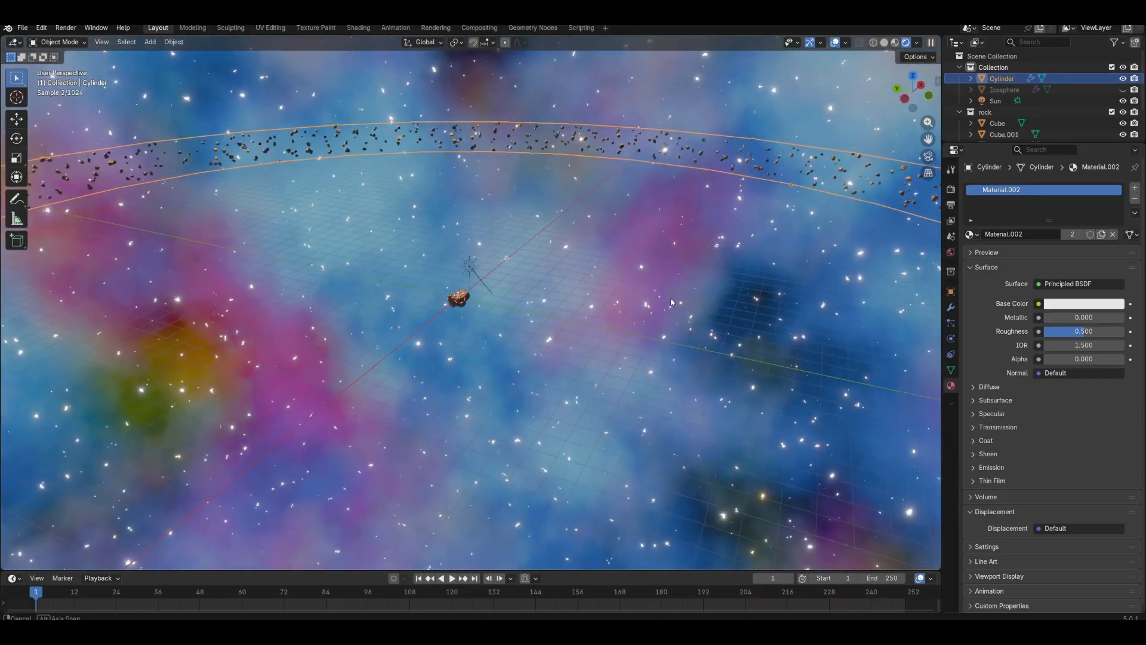
pyautogui.hotkey('shift', 'd')
pyautogui.rightClick(613, 287)
pyautogui.press('s')
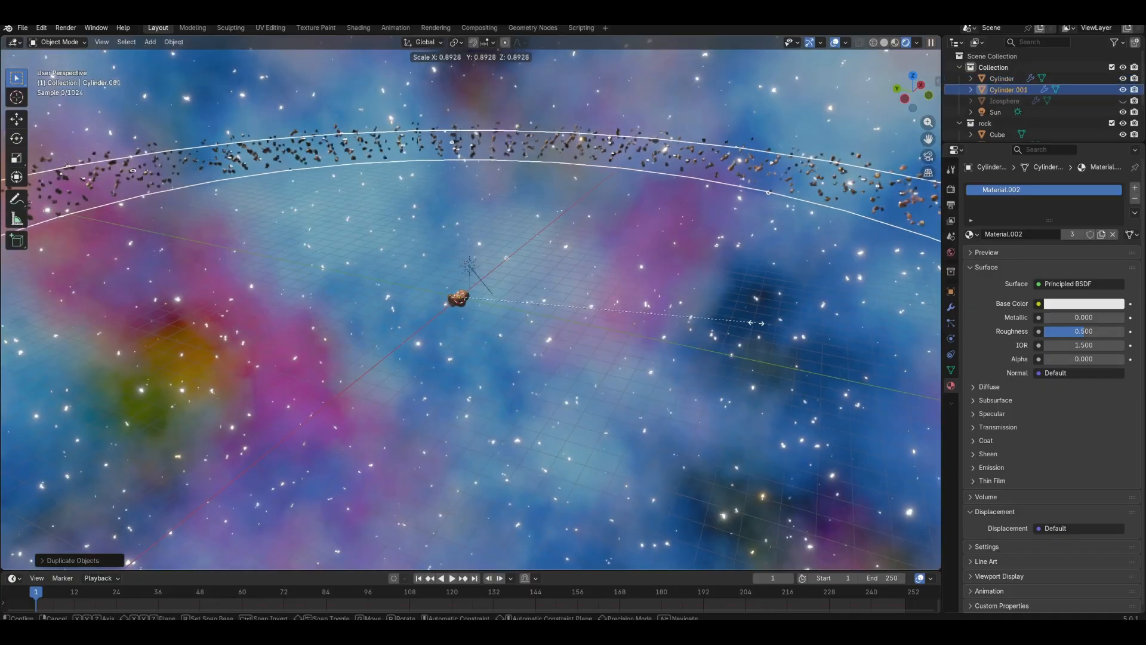
pyautogui.click(756, 323)
pyautogui.press('r')
pyautogui.press('z')
pyautogui.click(760, 352)
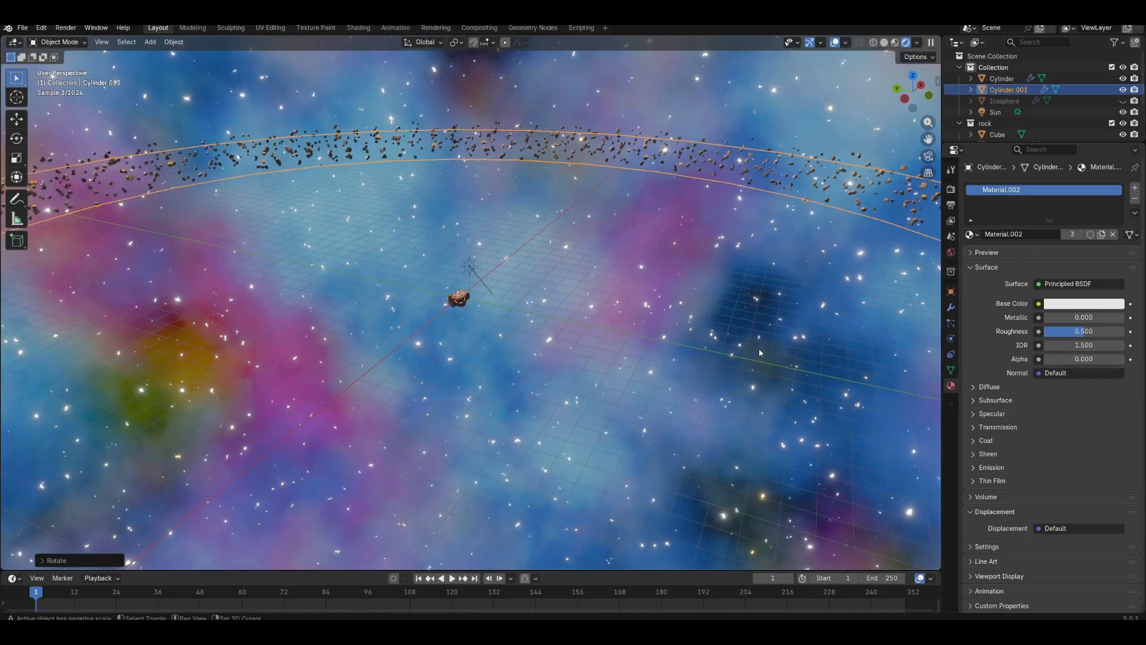
# Duplicate Cylinder.001 in place, scale the copy down slightly, and rotate it around the Z axis.
pyautogui.hotkey('shift', 'd')
pyautogui.rightClick(760, 353)
pyautogui.press('s')
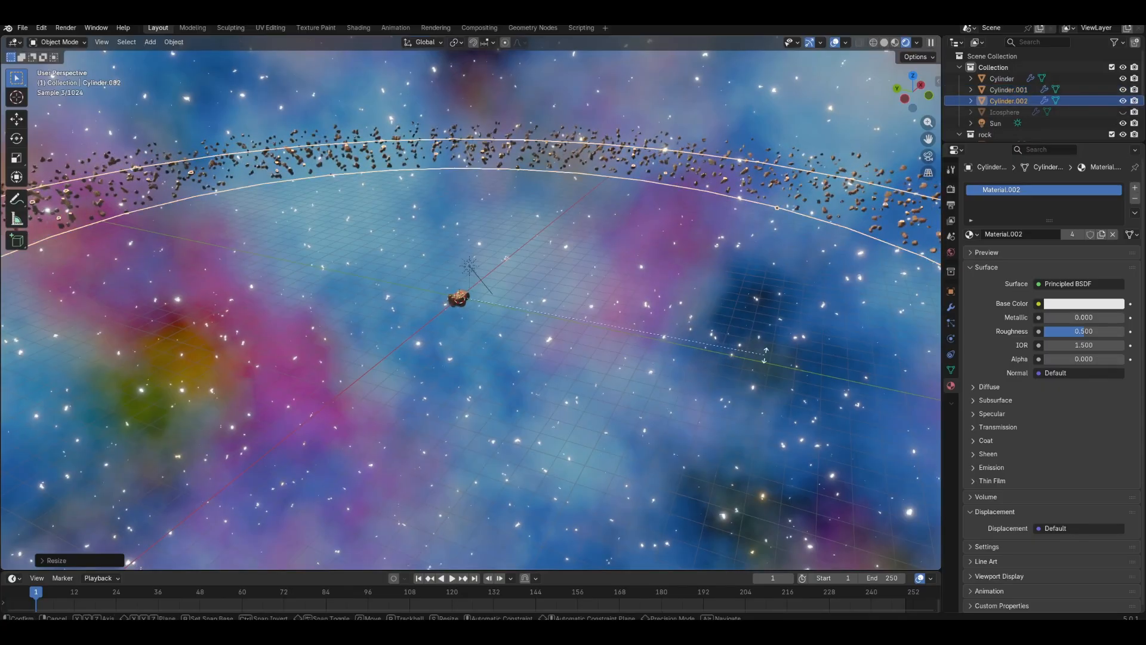
pyautogui.click(765, 353)
pyautogui.press('r')
pyautogui.press('z')
pyautogui.click(775, 374)
# Duplicate Cylinder.002 in place, shrink and rotate the copy around Z as the innermost asteroid ring, then clear the selection.
pyautogui.hotkey('shift', 'd')
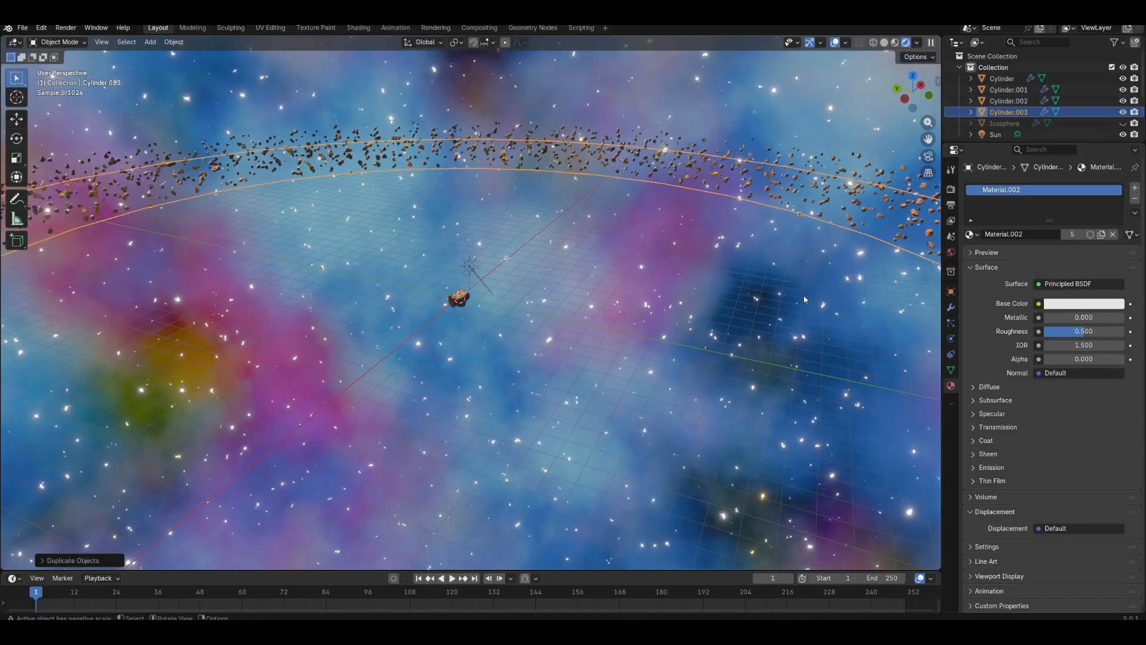
pyautogui.rightClick(775, 311)
pyautogui.press('s')
pyautogui.click(775, 311)
pyautogui.press('r')
pyautogui.press('z')
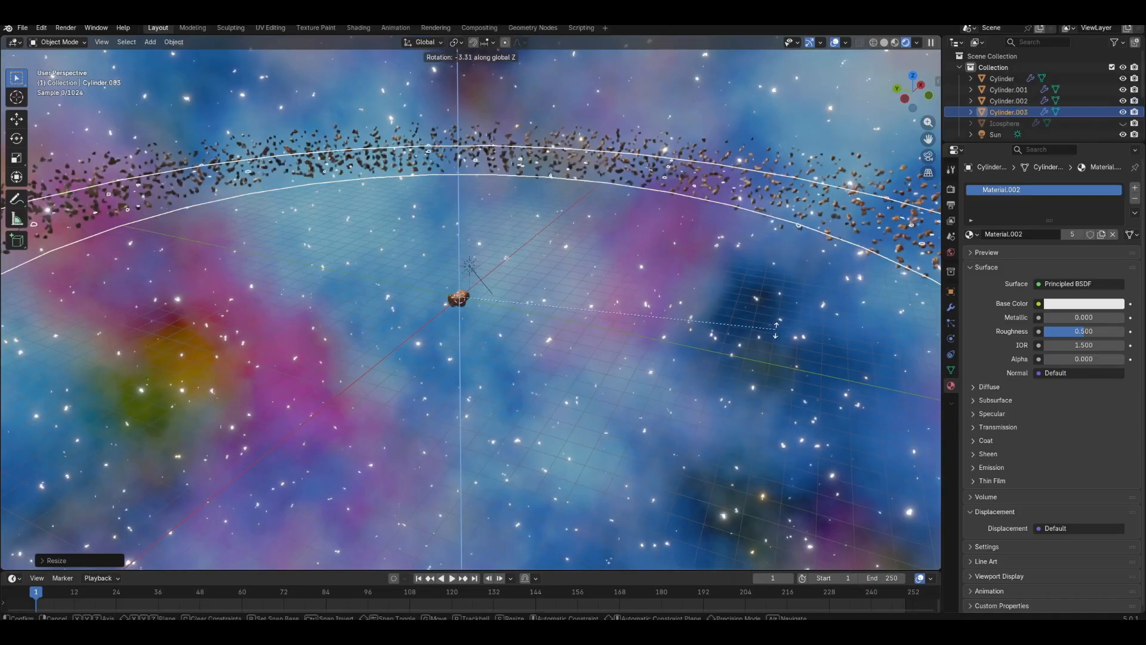
pyautogui.click(815, 130)
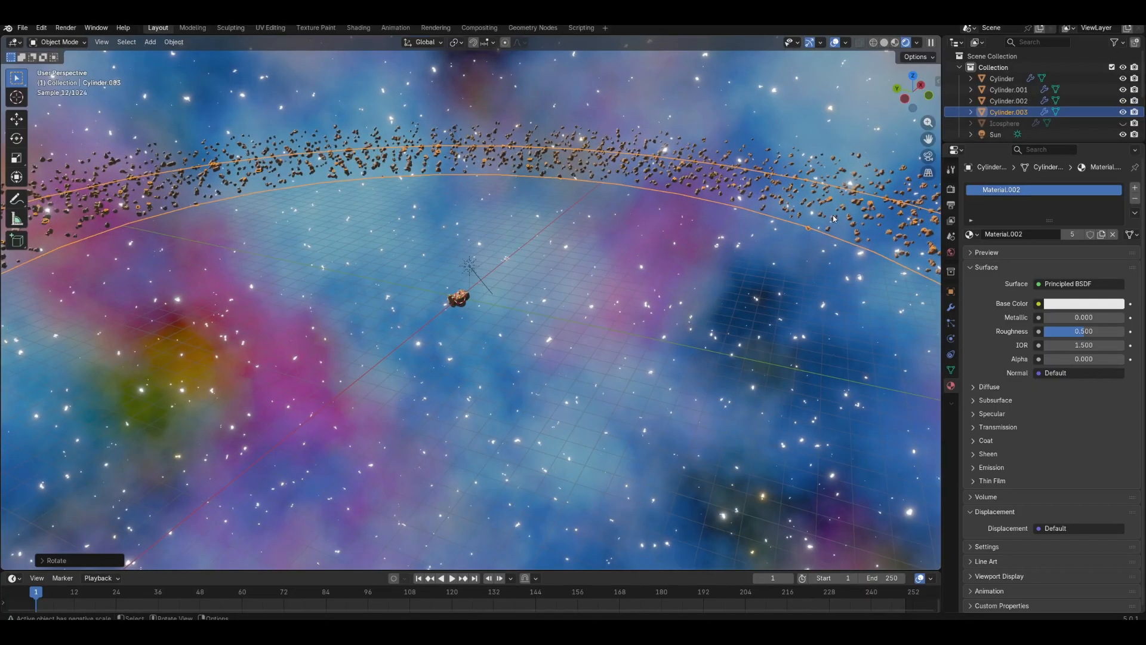
pyautogui.click(851, 172)
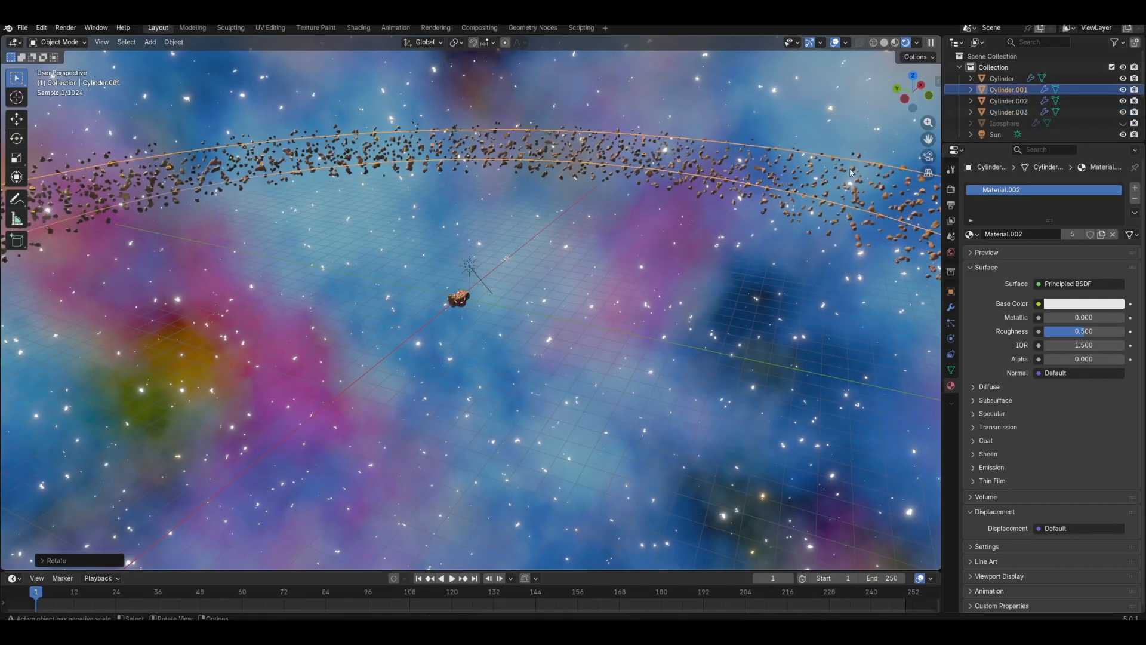
pyautogui.hotkey('alt', 'a')
# Select the rock Cube.002 in the central clump and move it to a new position within the group.
pyautogui.moveTo(851, 172); pyautogui.dragTo(564, 296, button='middle')
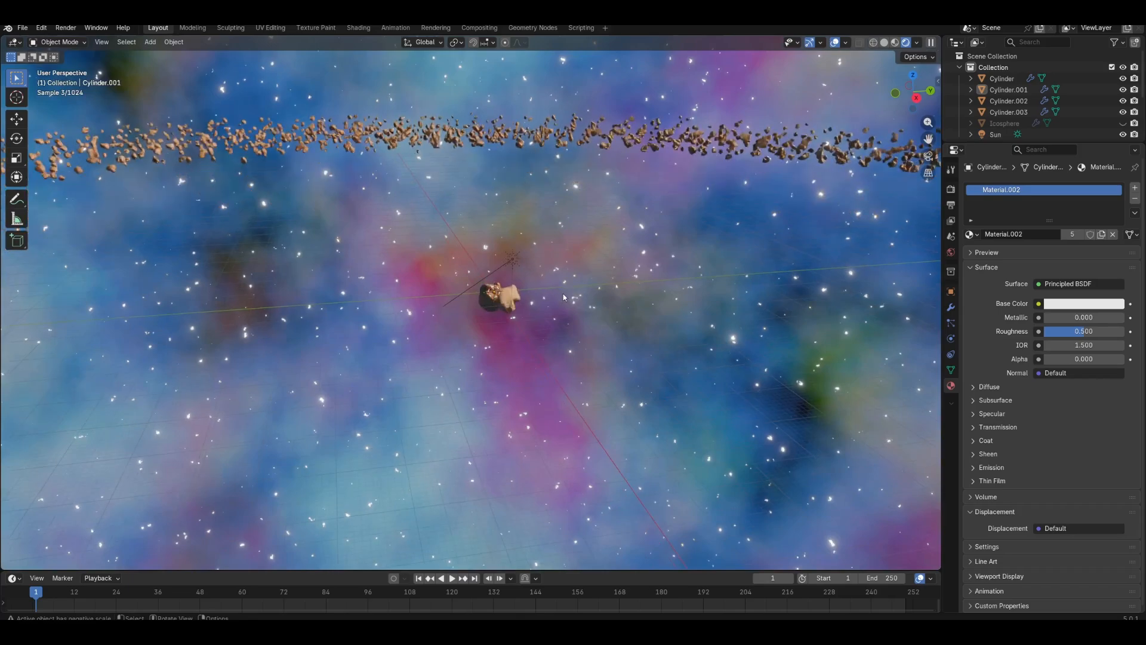
pyautogui.scroll(4, 564, 297)
pyautogui.click(475, 291)
pyautogui.moveTo(475, 292); pyautogui.dragTo(475, 322, button='middle')
pyautogui.moveTo(475, 322); pyautogui.dragTo(520, 324)
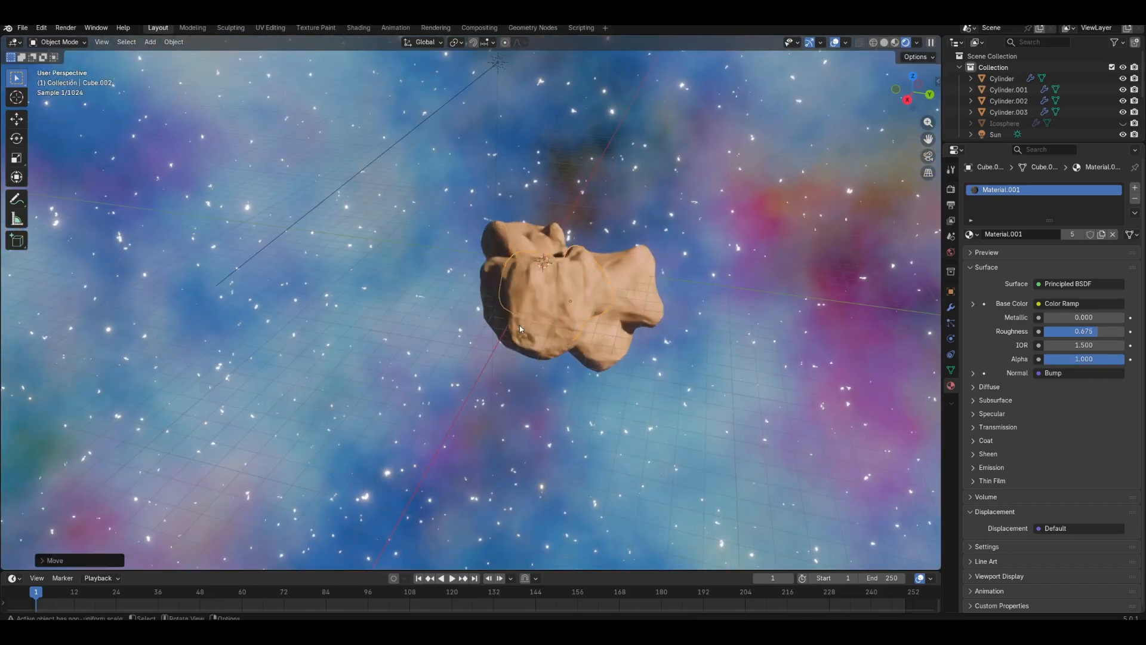
# Select the rock Cube.001 in the central clump and move it to a new position among the other rocks.
pyautogui.moveTo(520, 325); pyautogui.dragTo(460, 344, button='middle')
pyautogui.click(563, 344)
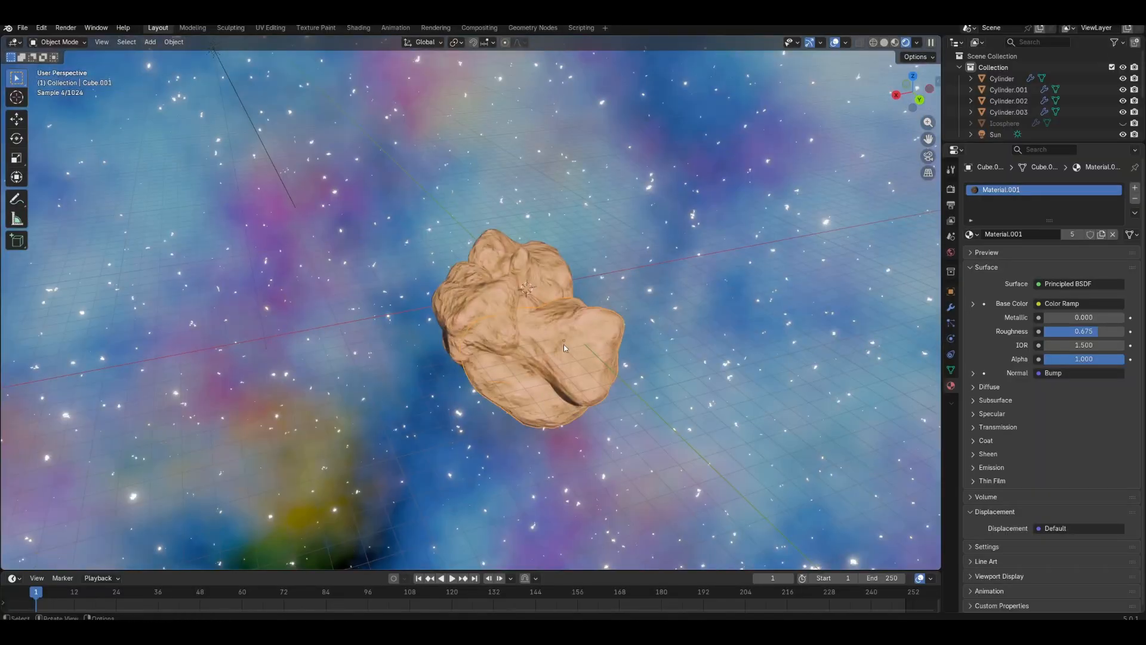
pyautogui.moveTo(564, 344); pyautogui.dragTo(567, 342, button='middle')
pyautogui.moveTo(567, 342); pyautogui.dragTo(576, 338)
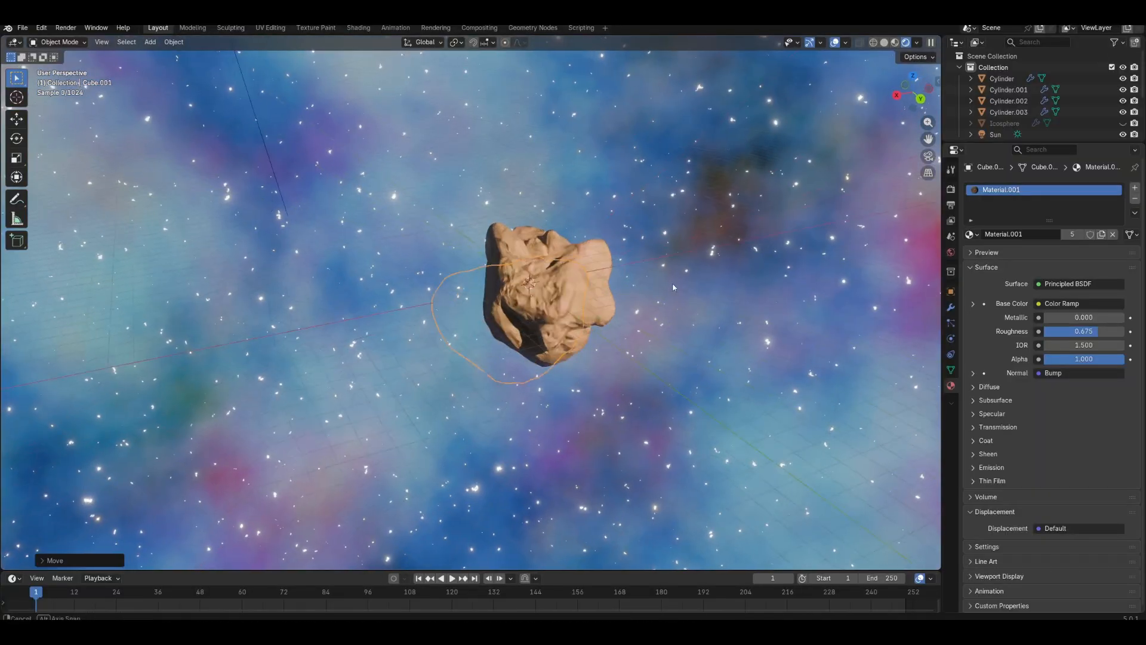
# Select the Sun light above the rock clump and delete it.
pyautogui.moveTo(672, 282); pyautogui.dragTo(464, 299, button='middle')
pyautogui.scroll(-5, 385, 176)
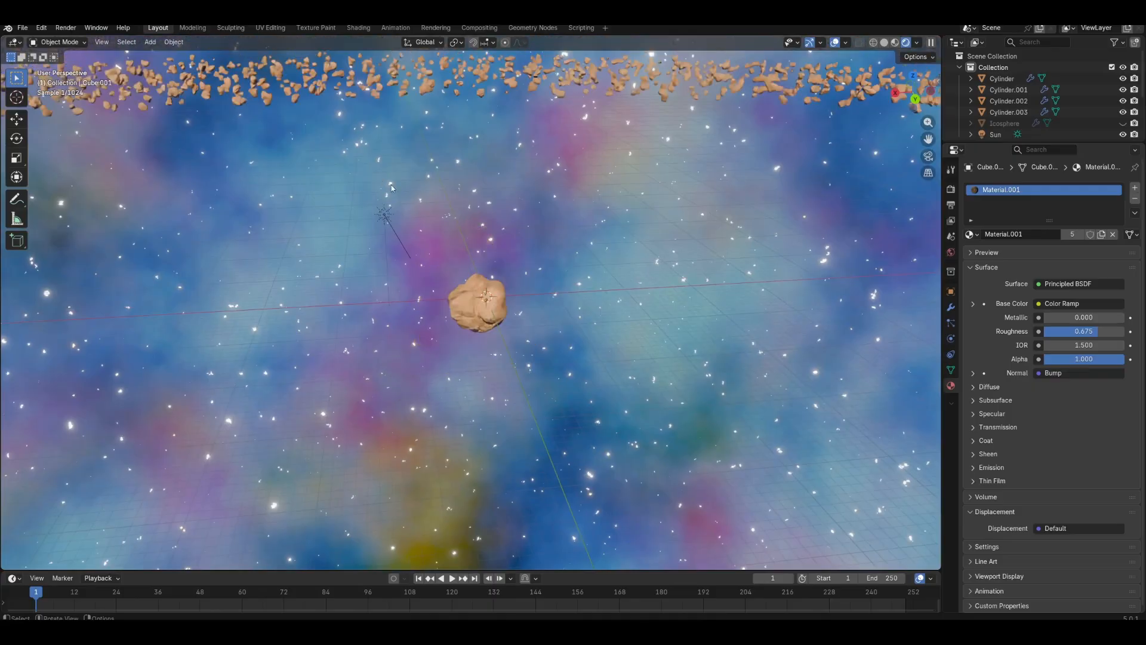
pyautogui.click(370, 222)
pyautogui.rightClick(370, 222)
pyautogui.click(359, 262)
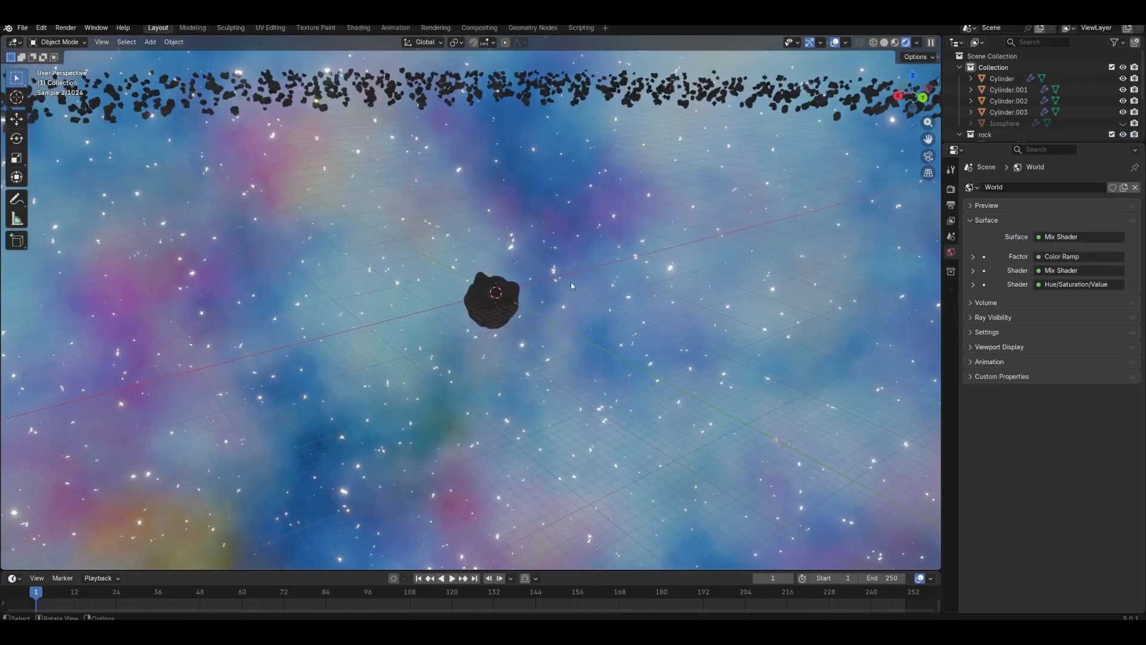
# Select all rocks in the central clump and scale them down to about 0.32.
pyautogui.click(491, 298)
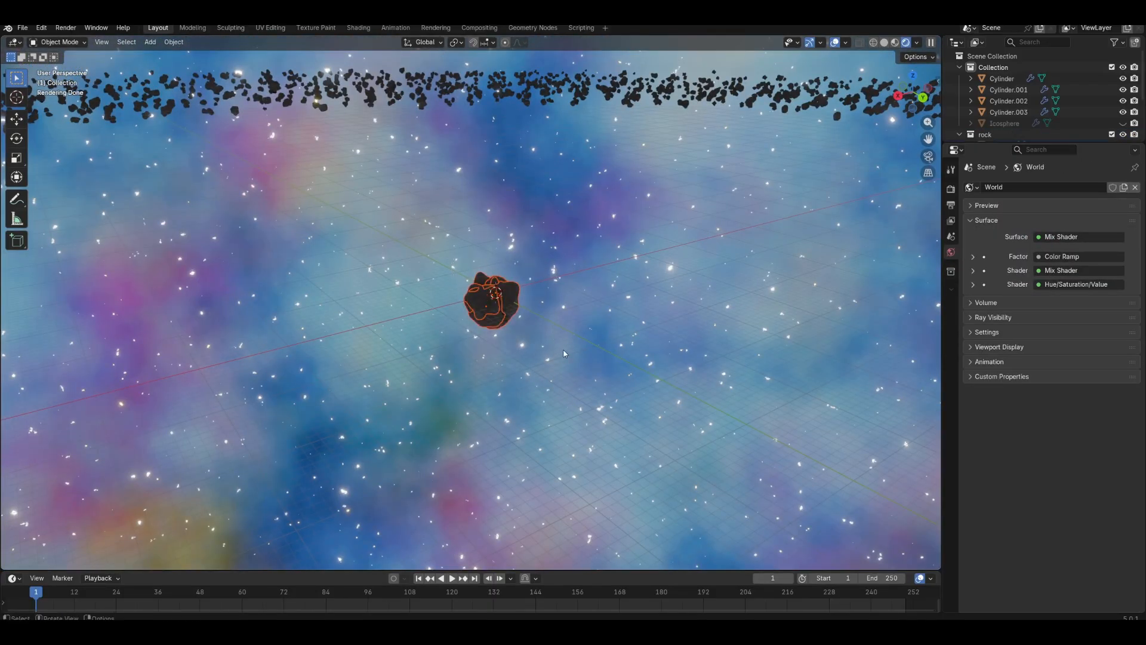
pyautogui.press('s')
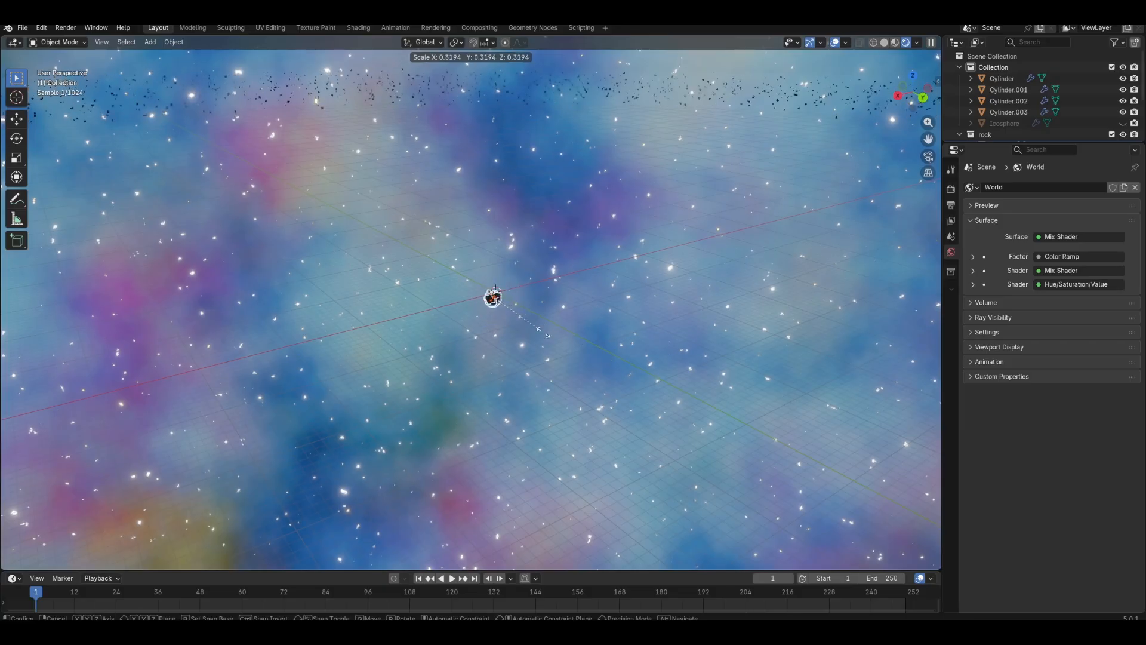
pyautogui.click(547, 337)
# Select the asteroid ring Cylinder.003 and set the render scale of its particle system to 6.540.
pyautogui.click(647, 99)
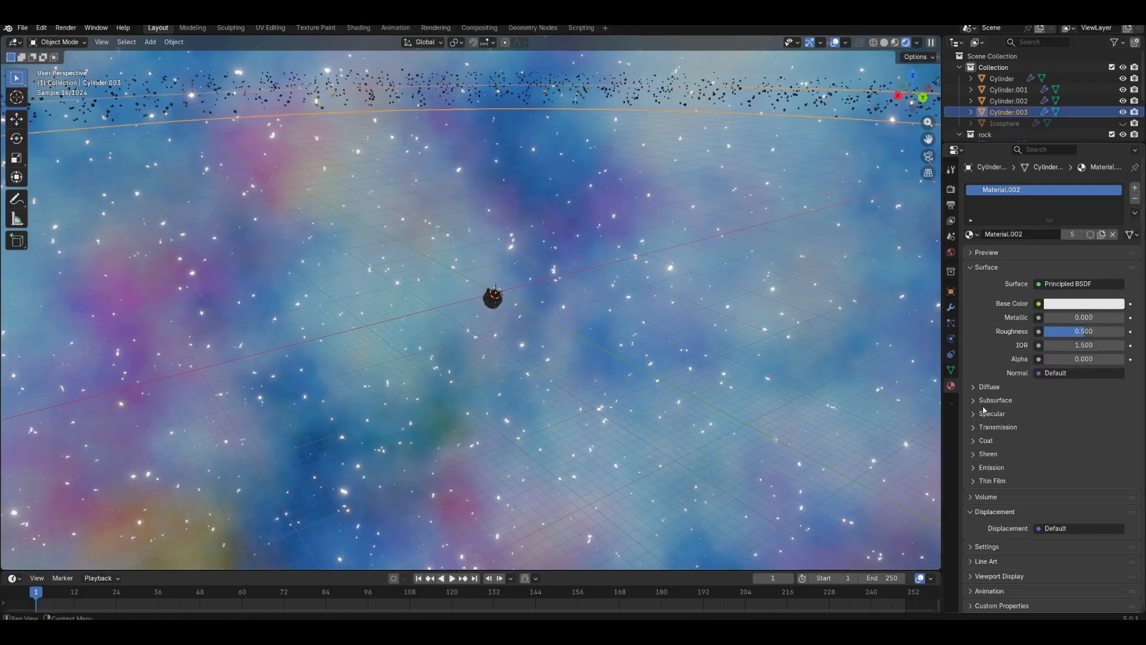
pyautogui.click(951, 323)
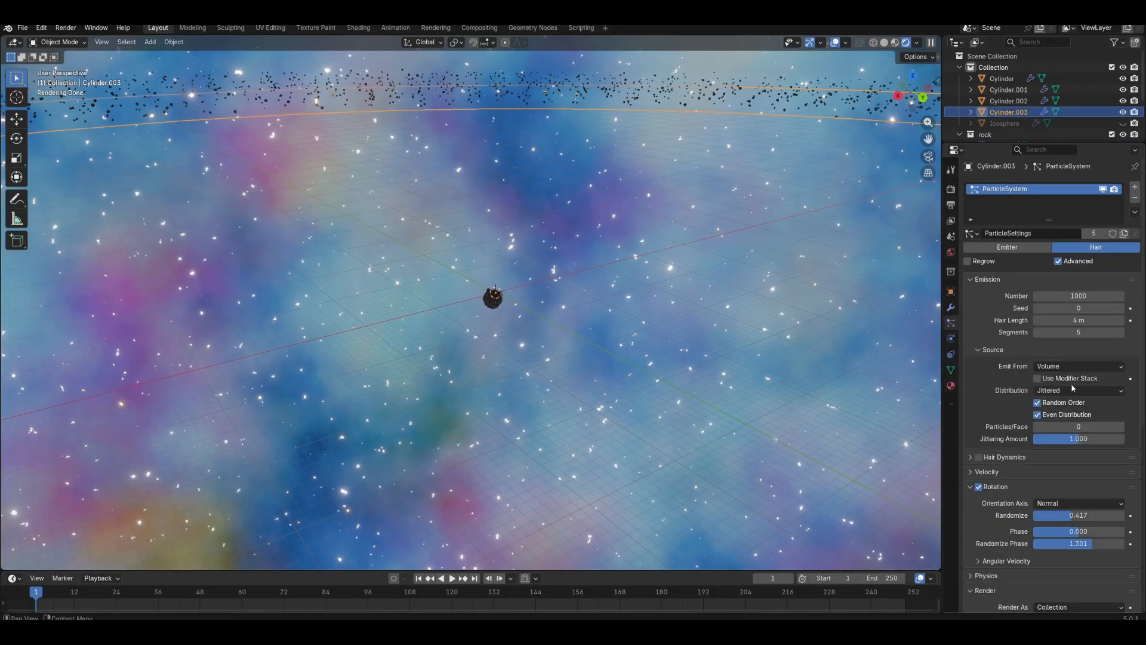
pyautogui.scroll(-3, 1073, 388)
pyautogui.moveTo(1066, 548); pyautogui.dragTo(1114, 548)
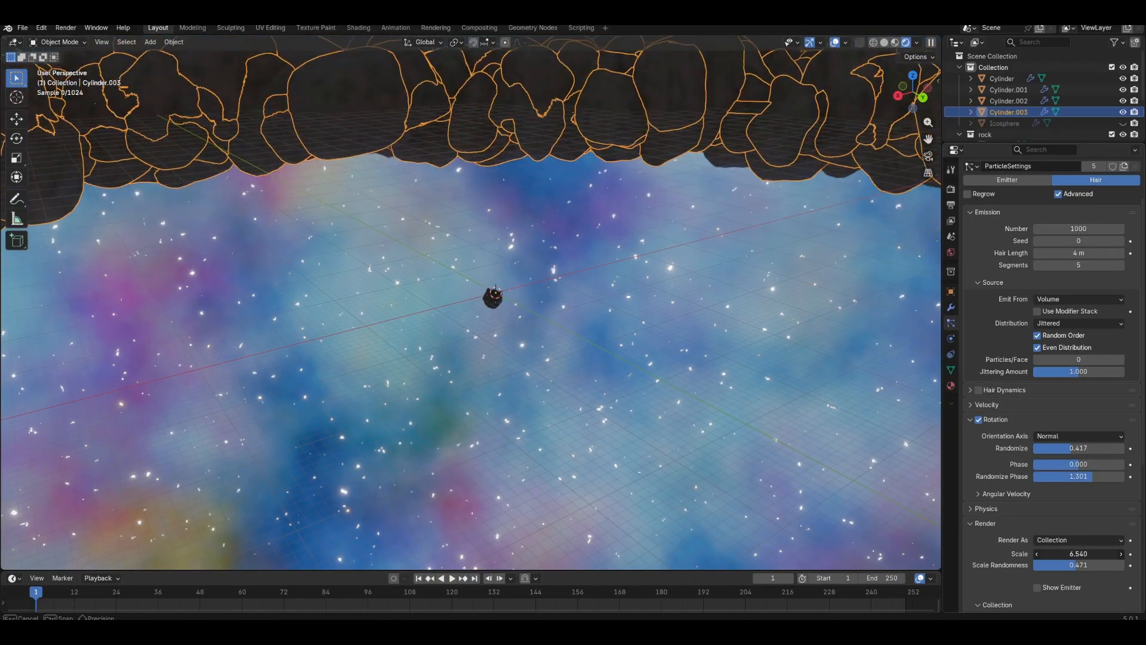
# Try to scale down the central rocks together with the selected ring Cylinder.003, then undo the resize.
pyautogui.moveTo(454, 256); pyautogui.dragTo(629, 375)
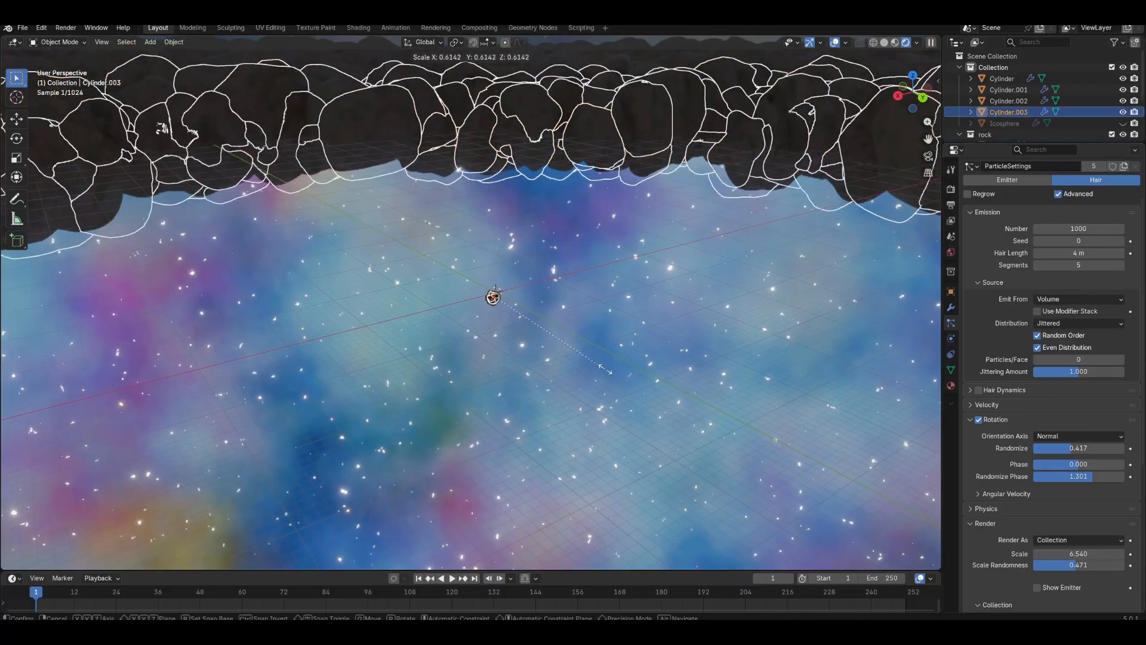
pyautogui.press('s')
pyautogui.click(517, 315)
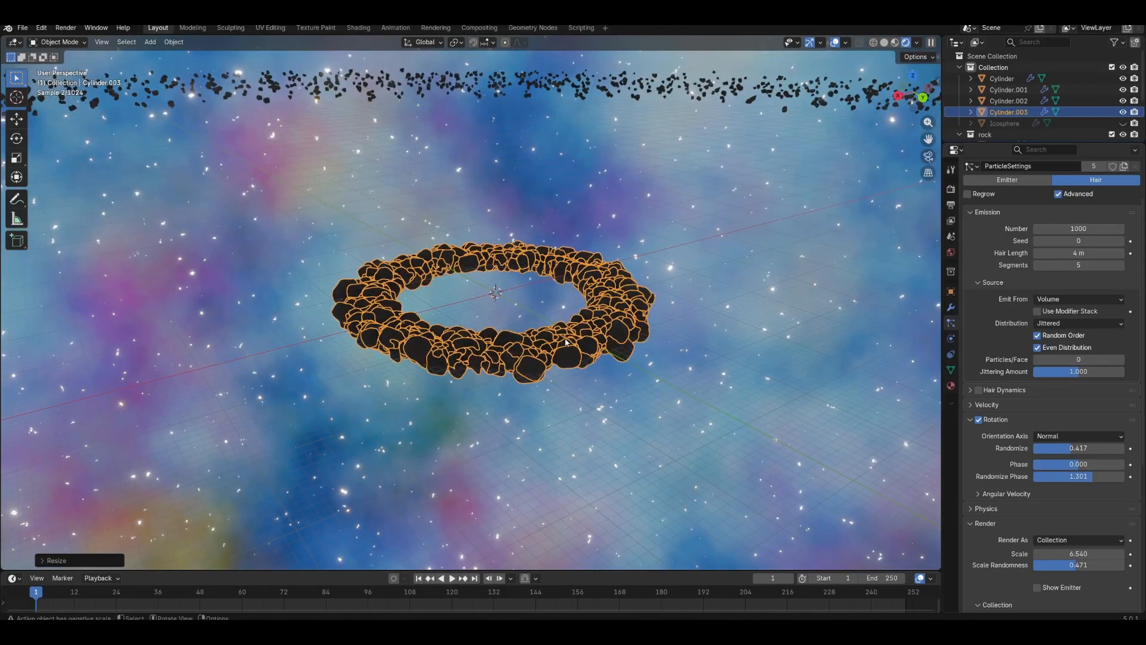
pyautogui.click(625, 381)
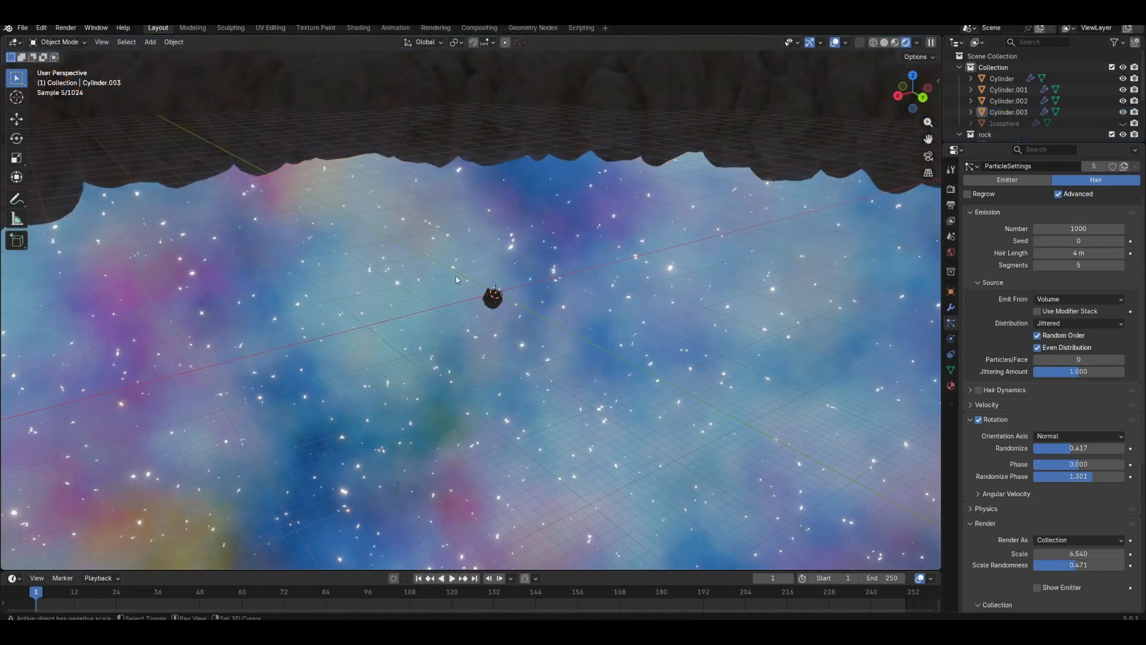
# Select only the rocks in the central clump and scale them down to shrink the asteroids in the rings.
pyautogui.moveTo(456, 277); pyautogui.dragTo(540, 331)
pyautogui.click(596, 341)
pyautogui.moveTo(596, 341); pyautogui.dragTo(586, 352, button='middle')
pyautogui.scroll(8, 542, 322)
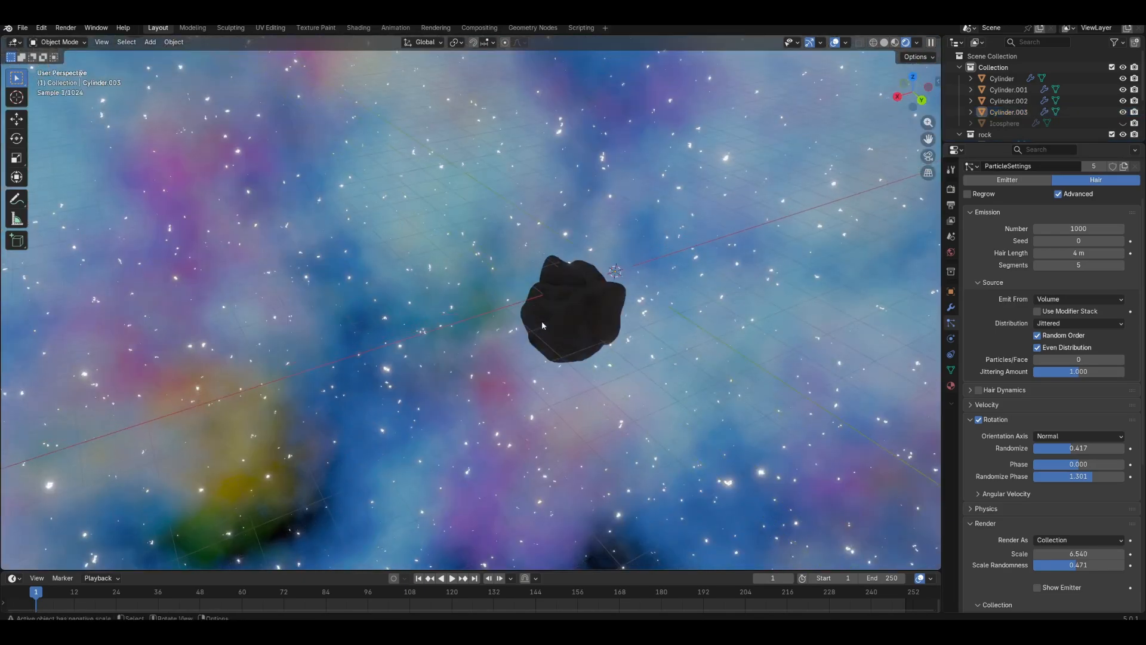
pyautogui.click(594, 301)
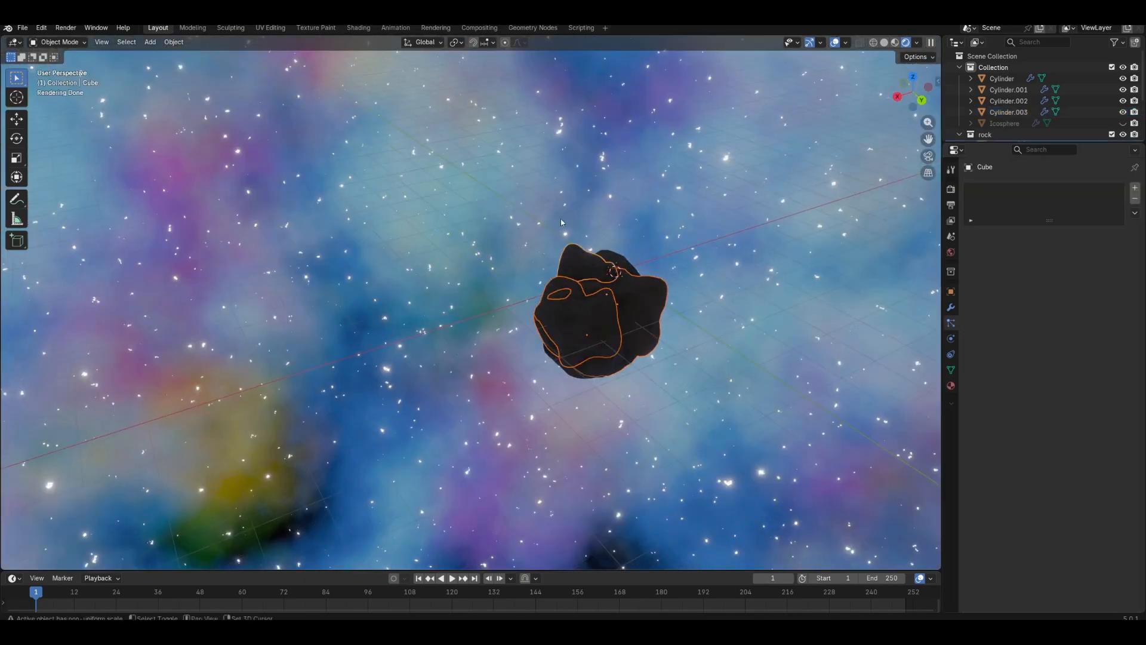
pyautogui.scroll(-10, 712, 426)
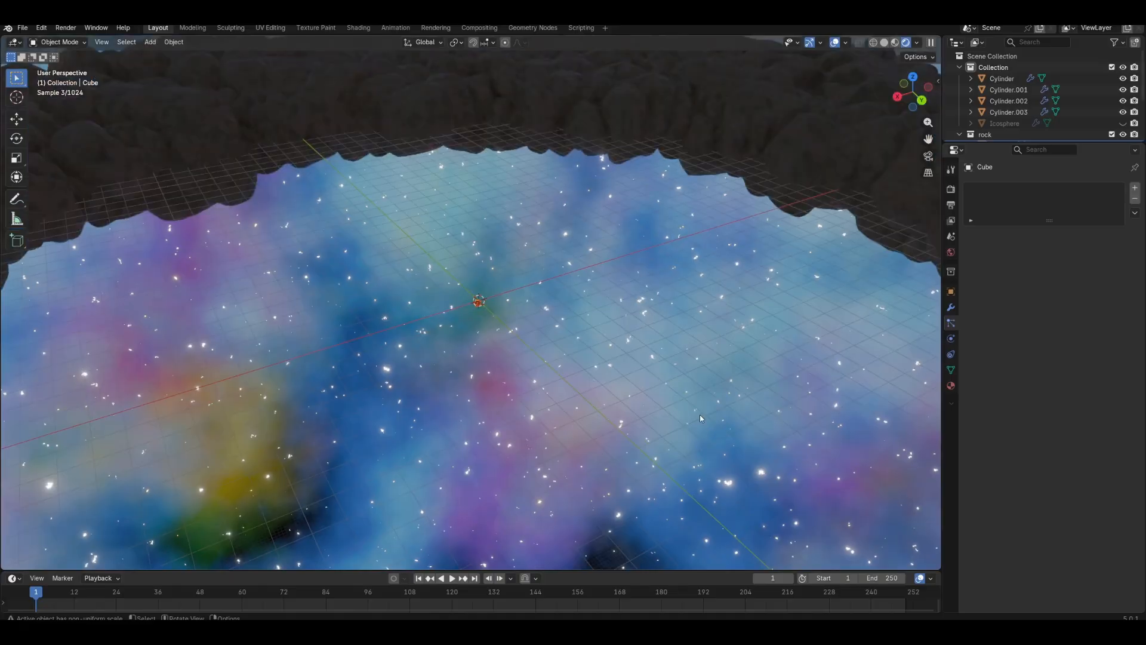
pyautogui.press('s')
pyautogui.click(615, 381)
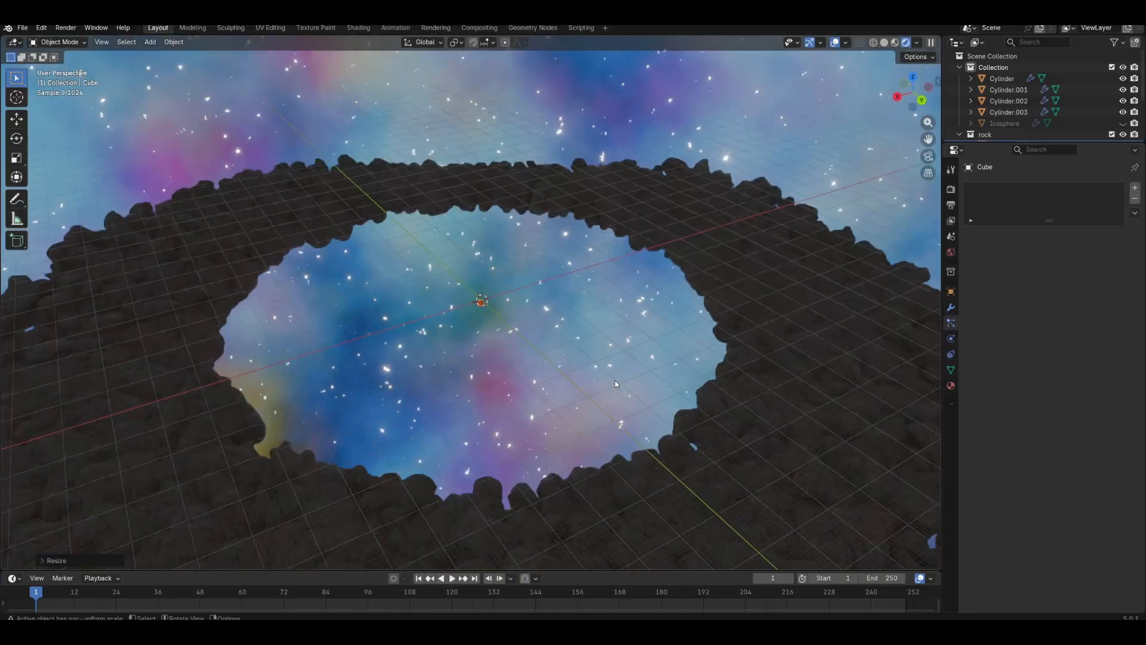
# Scale the selected central rocks down once more so the ring asteroids separate into smaller pieces.
pyautogui.scroll(4, 615, 381)
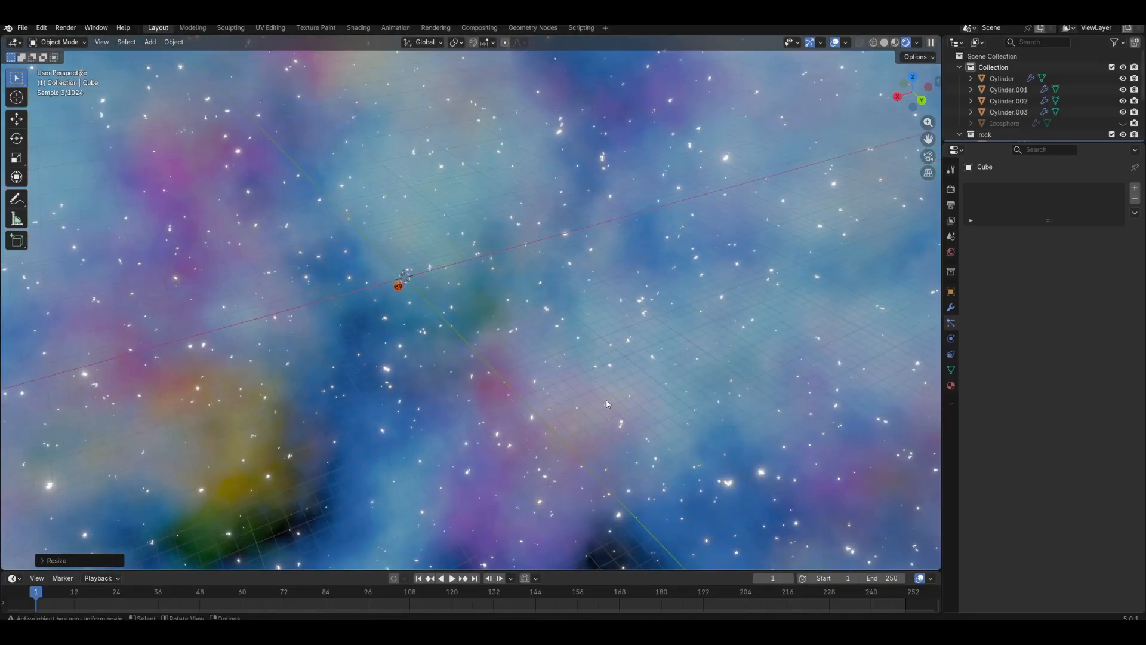
pyautogui.scroll(-3, 608, 404)
pyautogui.press('s')
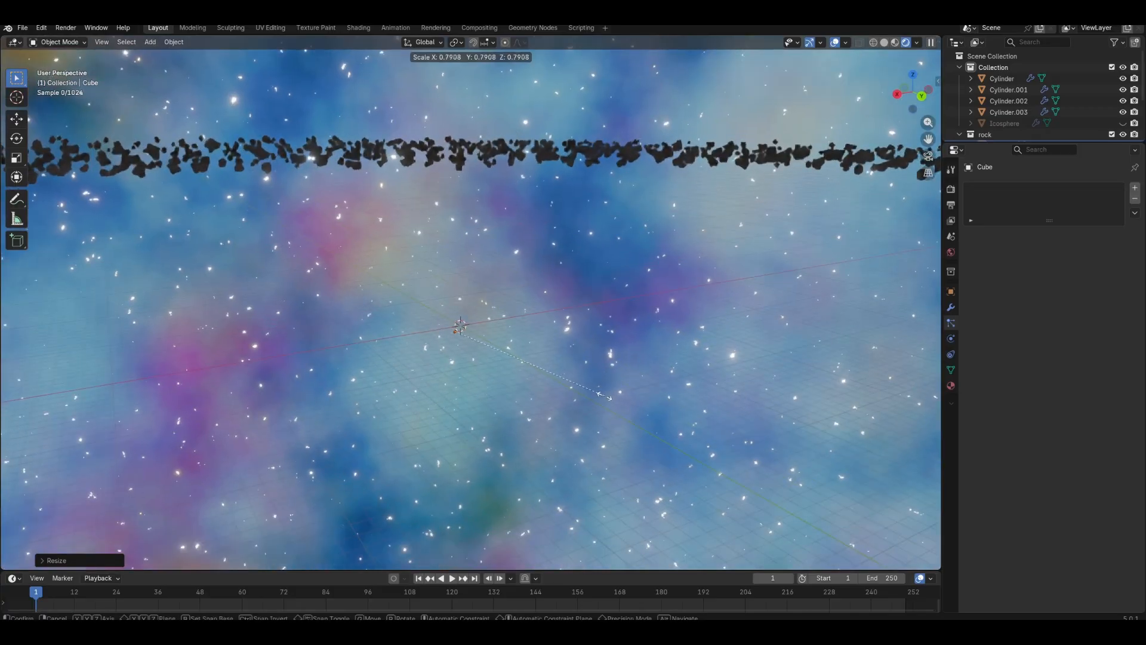
pyautogui.click(646, 410)
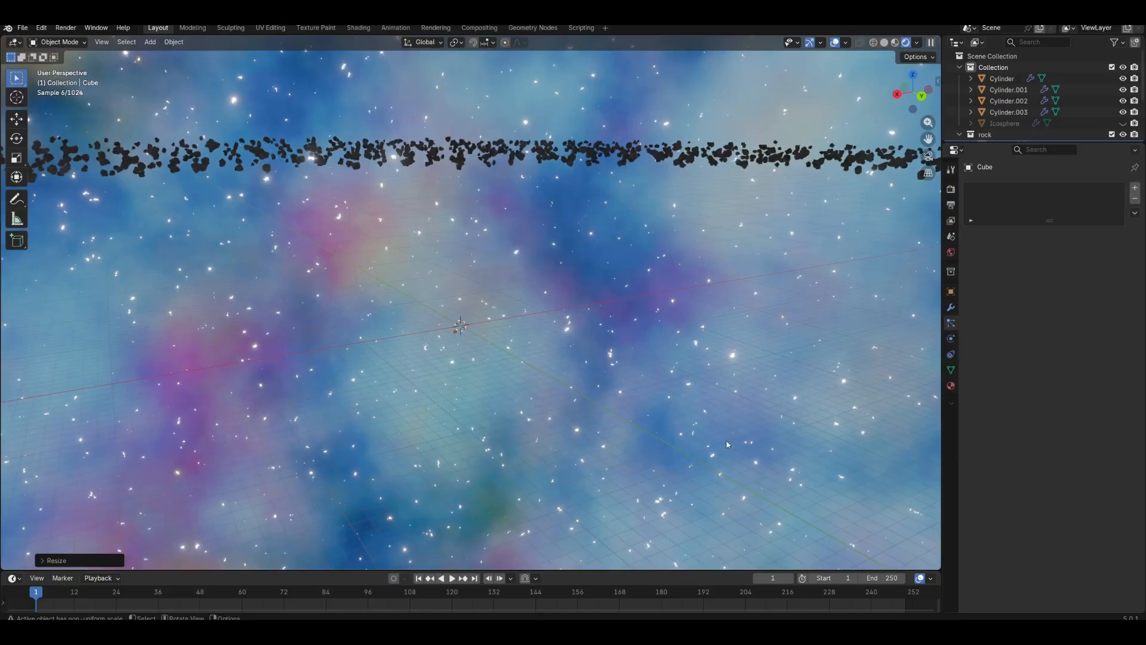
# Add a point light at the centre of the asteroid rings.
pyautogui.moveTo(727, 445); pyautogui.dragTo(620, 337, button='middle')
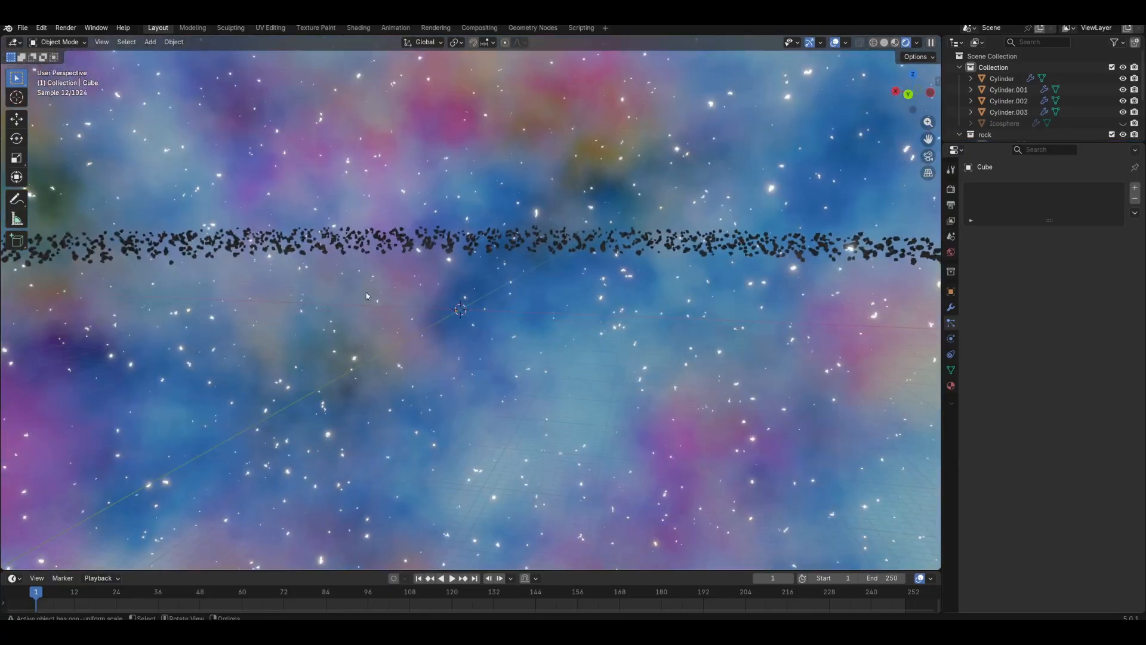
pyautogui.moveTo(577, 387); pyautogui.dragTo(491, 343, button='middle')
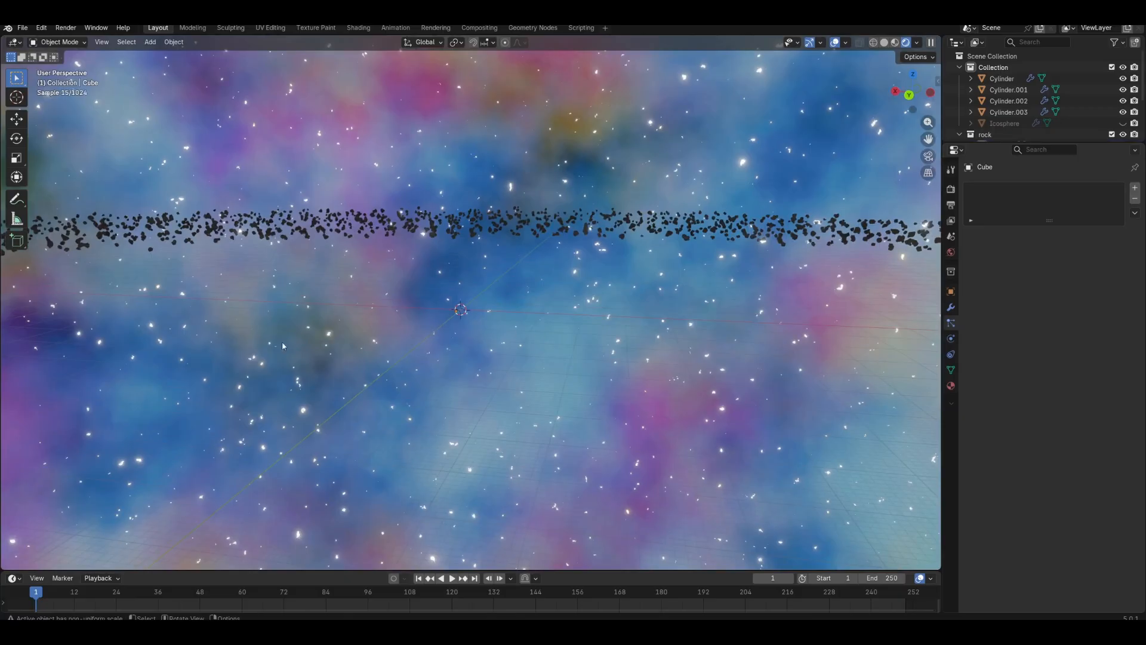
pyautogui.click(147, 43)
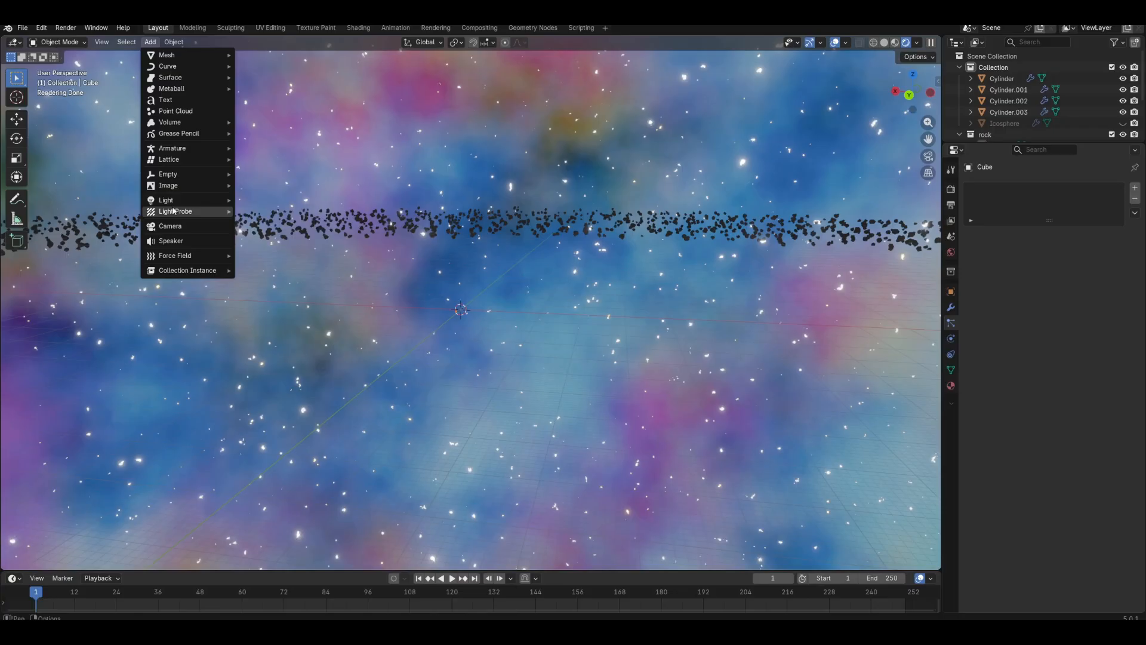
pyautogui.moveTo(174, 204)
pyautogui.click(269, 200)
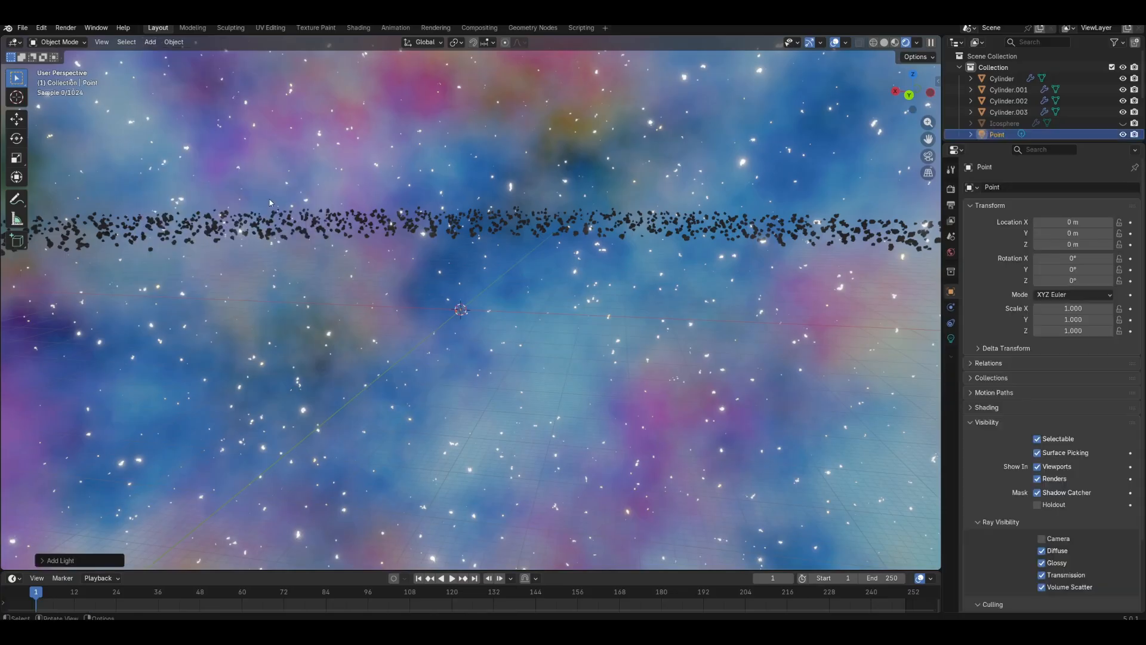
# Set the point light's colour to a warm yellow-orange, #FFB827.
pyautogui.click(951, 339)
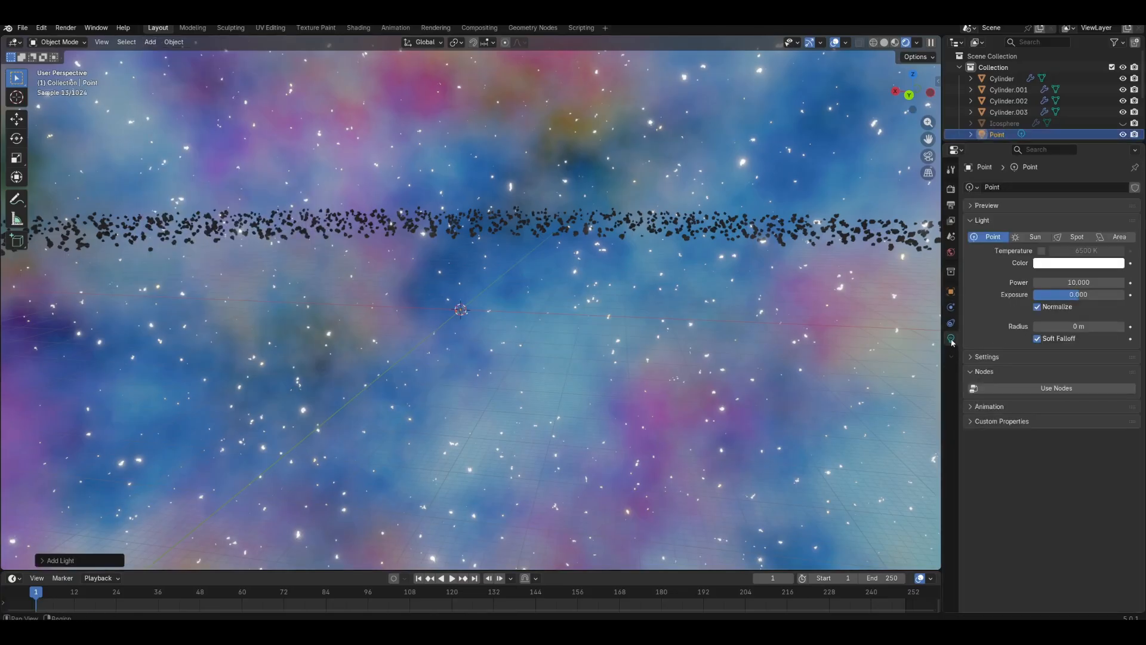
pyautogui.click(1093, 263)
pyautogui.moveTo(1063, 124); pyautogui.dragTo(1040, 153)
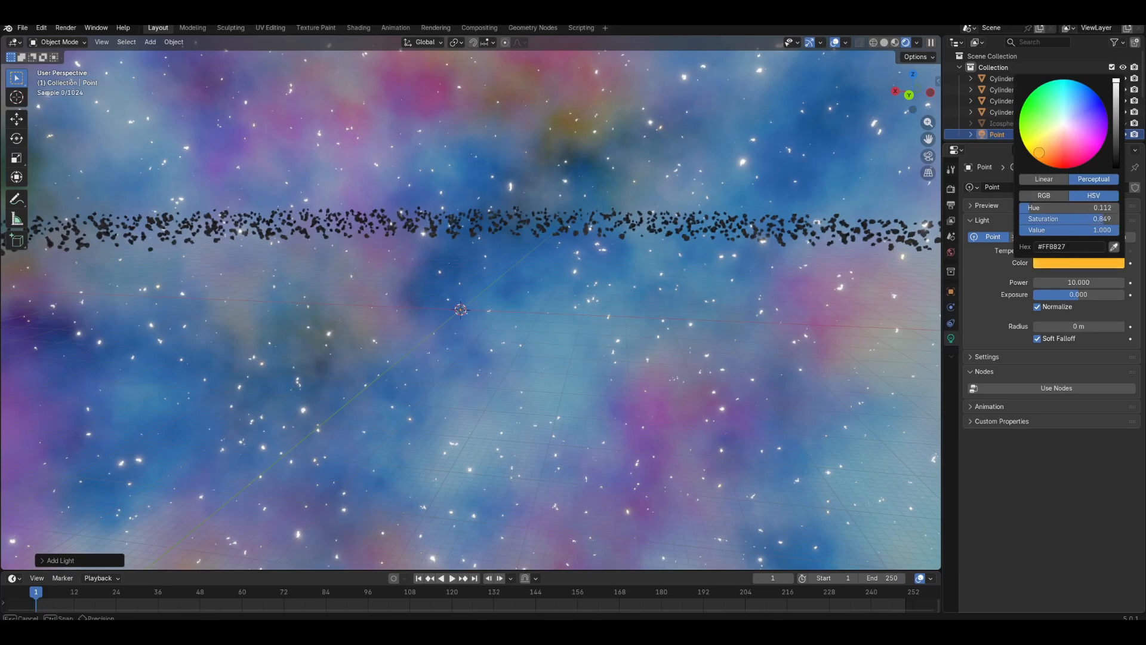
# Set the point light's exposure to 10 and its power to 10000000.
pyautogui.moveTo(1092, 296); pyautogui.dragTo(1122, 284)
pyautogui.click(1092, 285)
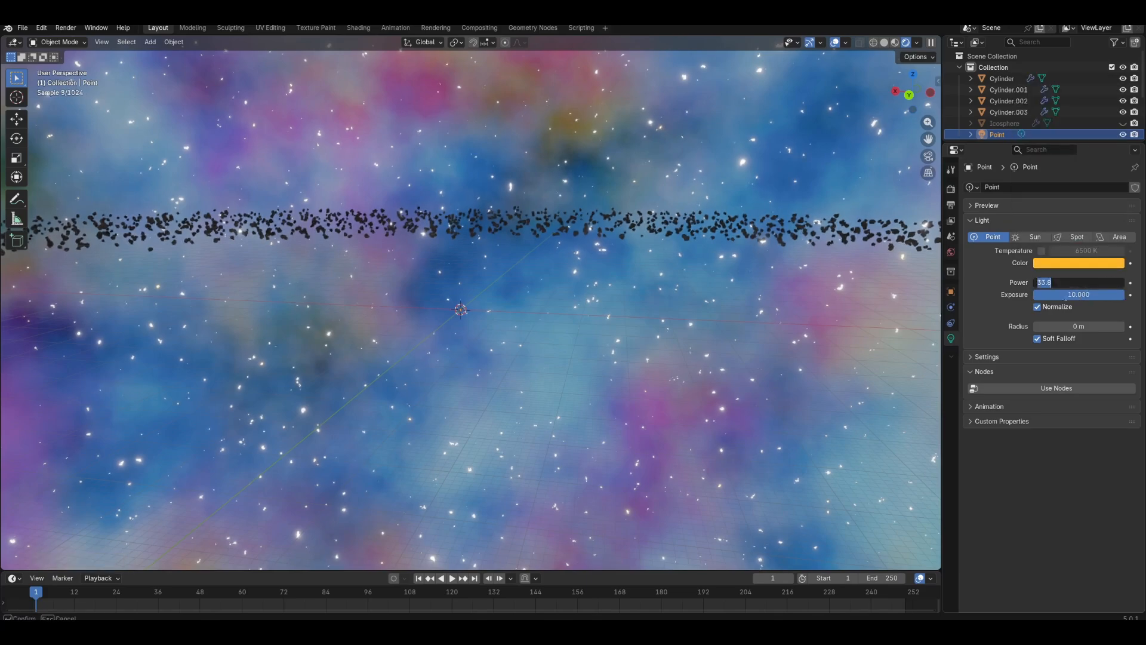
pyautogui.write('10000000')
pyautogui.press('Return')
# Halve the point light's power twice, down to 2500000.
pyautogui.click(1086, 284)
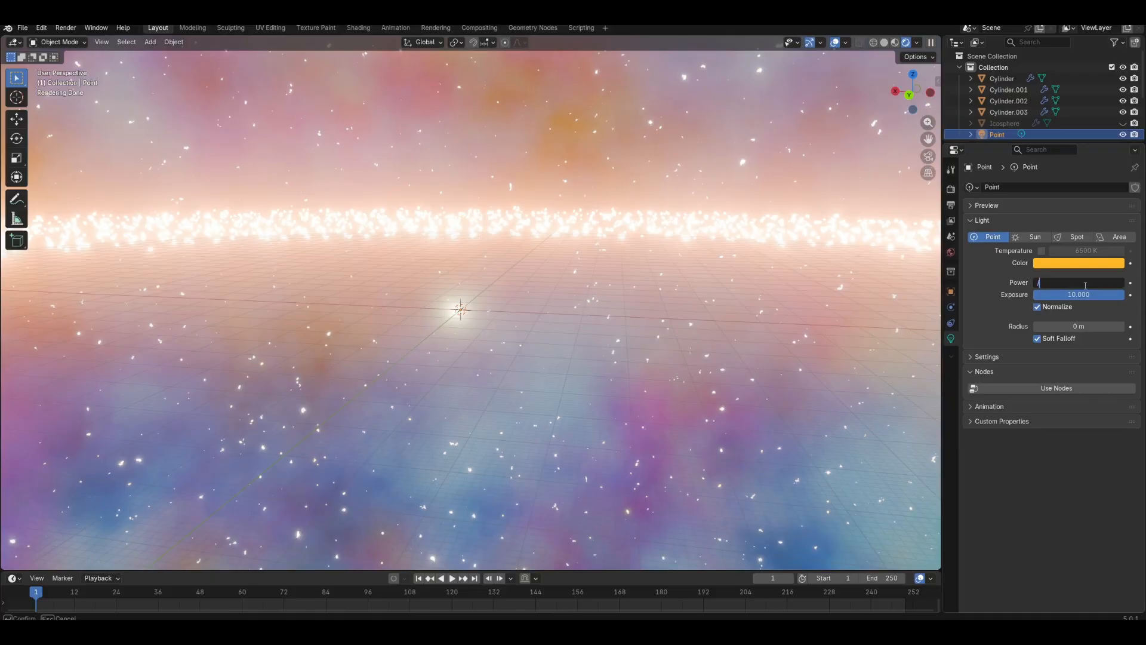
pyautogui.press('Return')
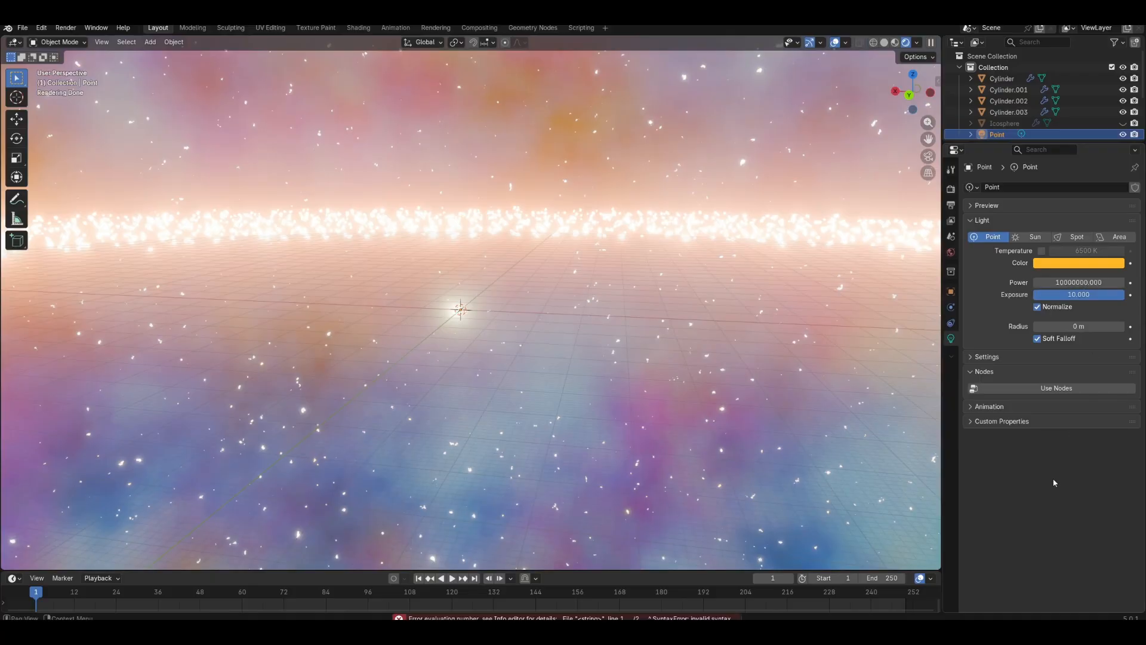
pyautogui.click(1084, 280)
pyautogui.click(1083, 279)
pyautogui.write('/2')
pyautogui.press('Return')
pyautogui.click(1087, 287)
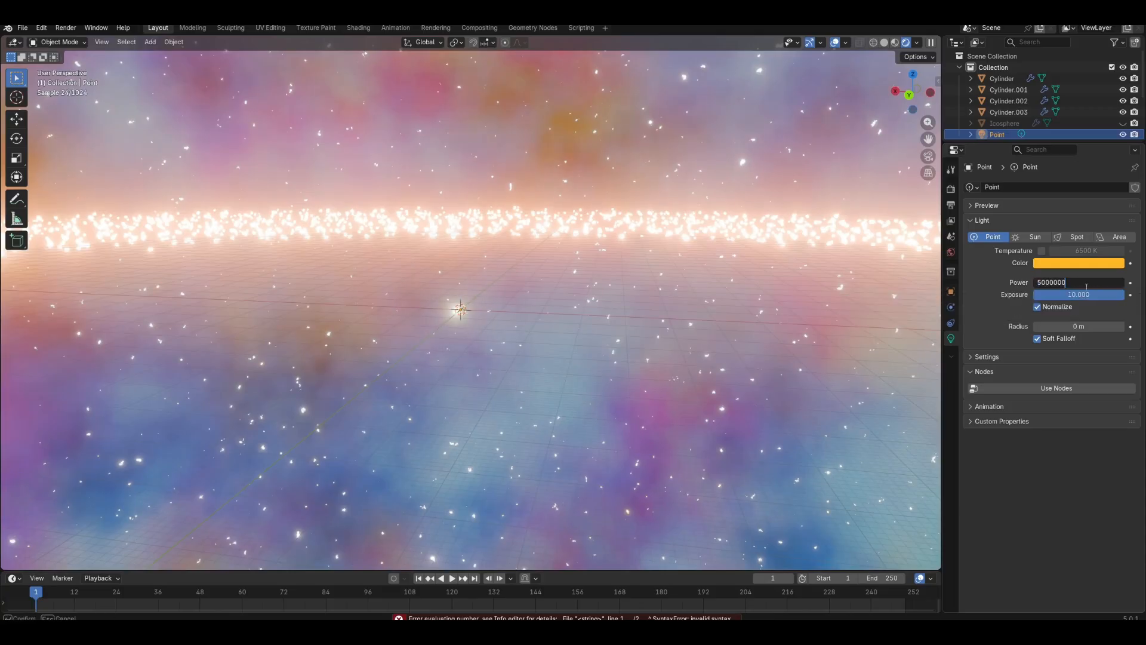
pyautogui.write('/2')
pyautogui.press('Return')
# Halve the point light's power two more times, down to 625000.
pyautogui.click(1087, 287)
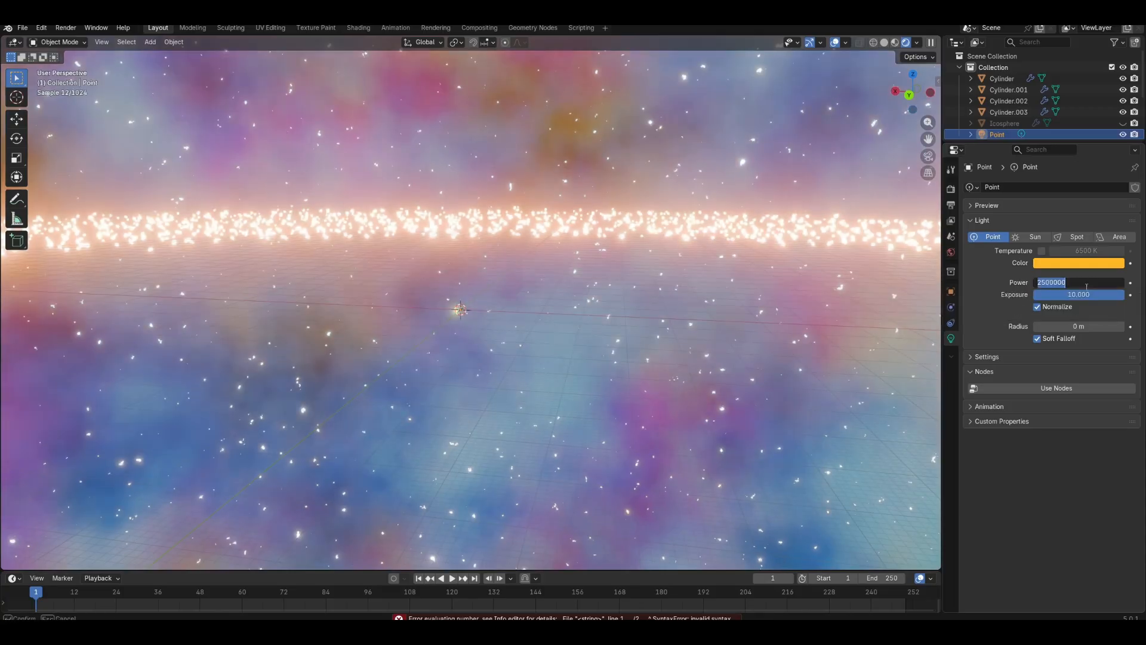
pyautogui.click(1087, 287)
pyautogui.write('/2')
pyautogui.press('Return')
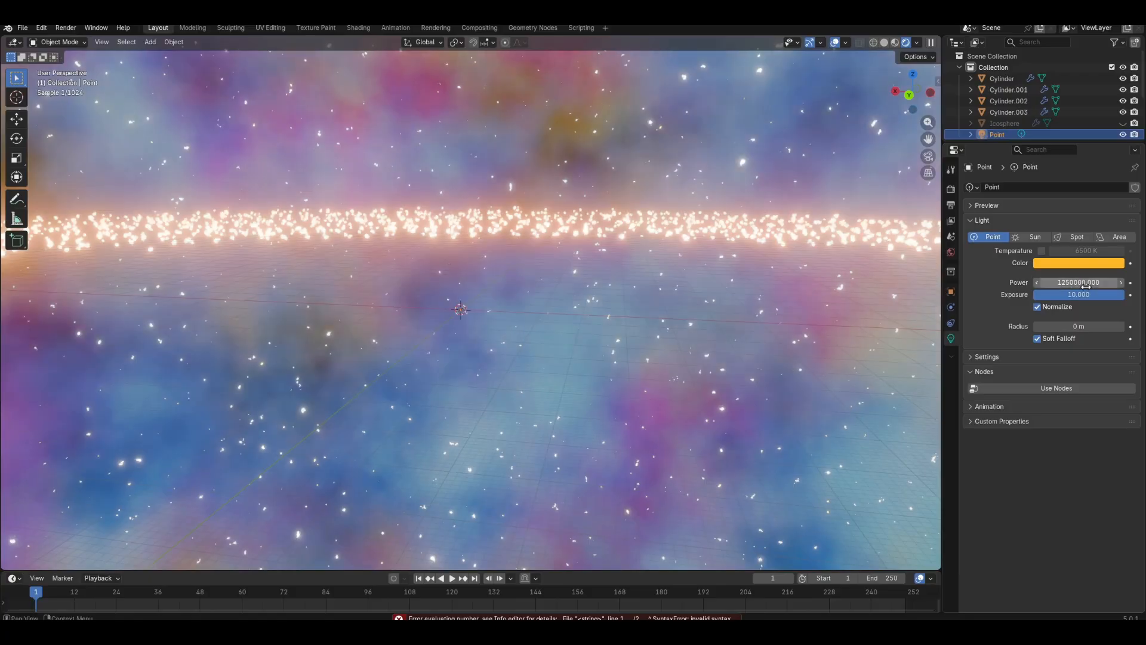
pyautogui.click(1087, 287)
pyautogui.click(1086, 287)
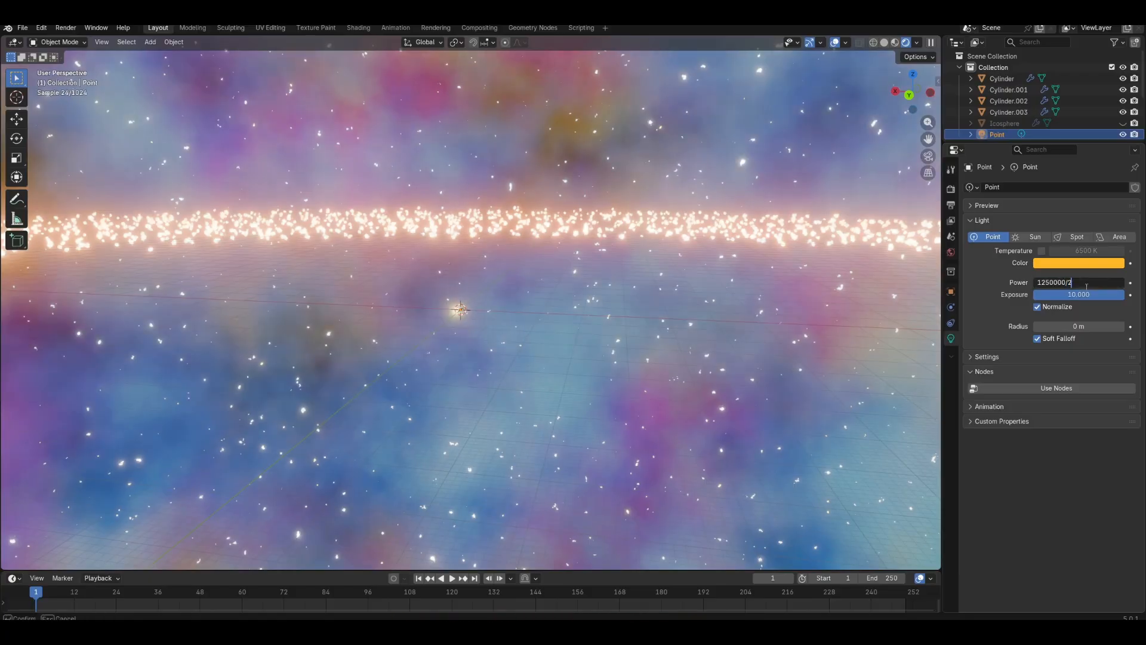
pyautogui.write('/2')
pyautogui.press('Return')
# Halve the point light's power to 312500 and divide that by four to 78125.
pyautogui.click(1087, 287)
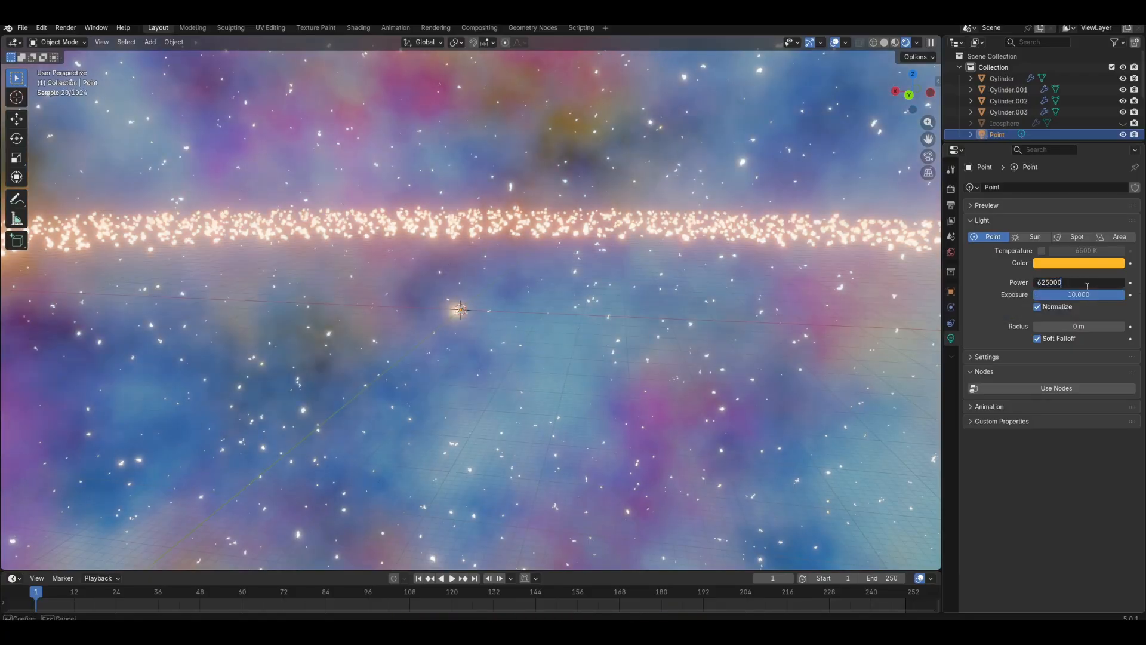
pyautogui.write('/2')
pyautogui.press('Return')
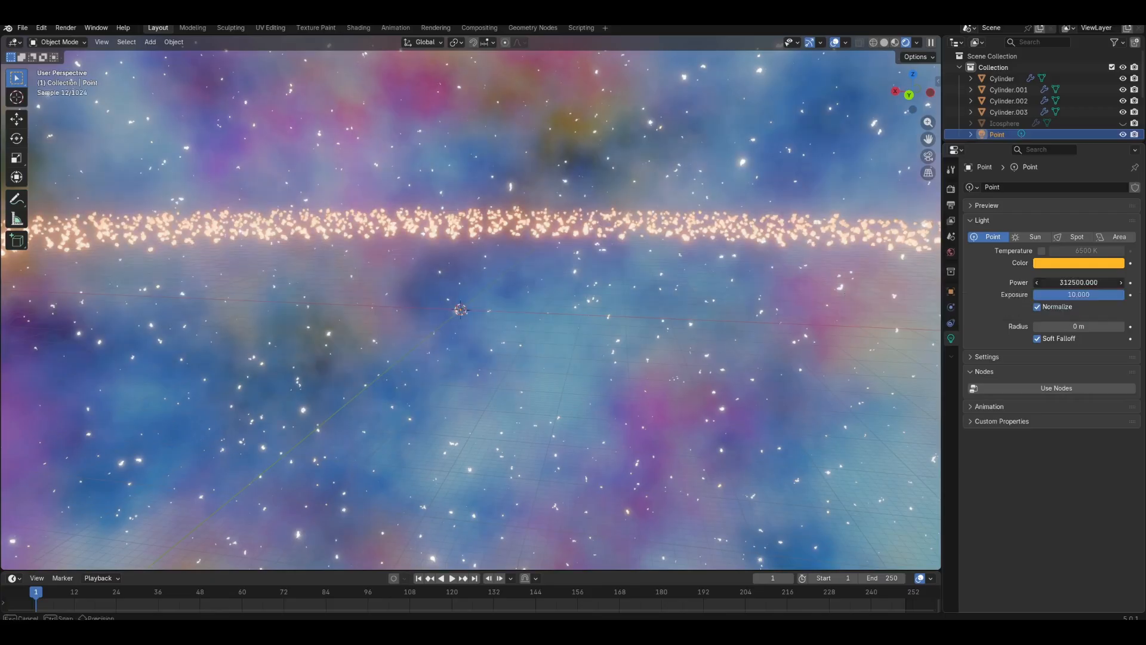
pyautogui.click(1086, 286)
pyautogui.click(1100, 284)
pyautogui.write('/')
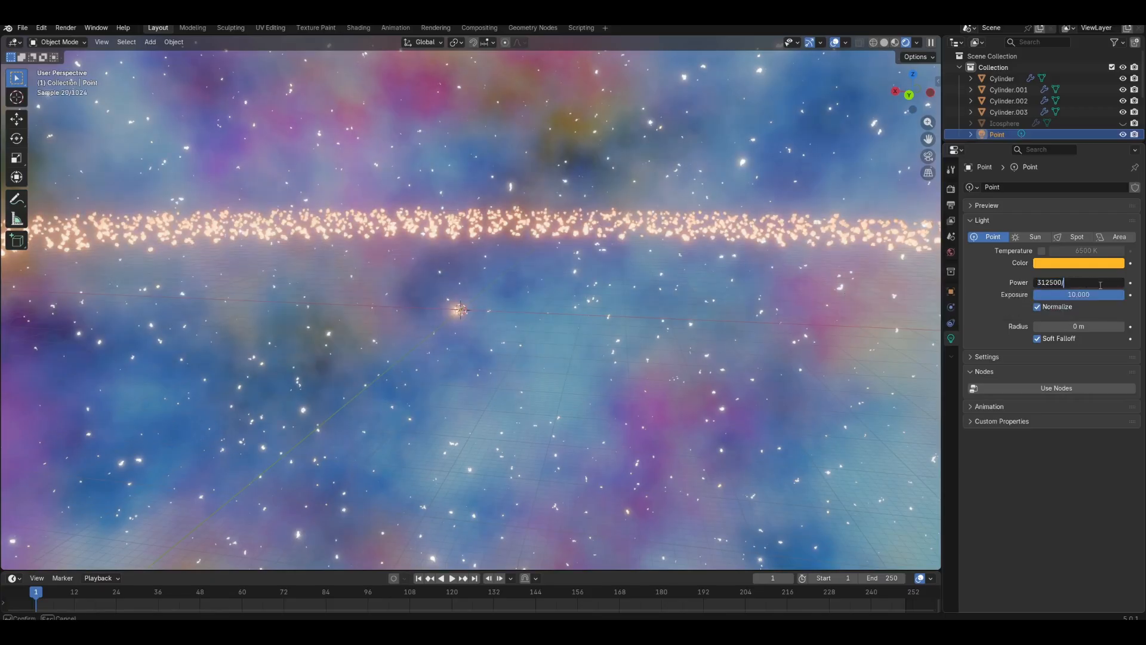
pyautogui.write('4')
pyautogui.press('Return')
# Halve the point light's power to 39062.5 and turn off Soft Falloff.
pyautogui.click(1100, 285)
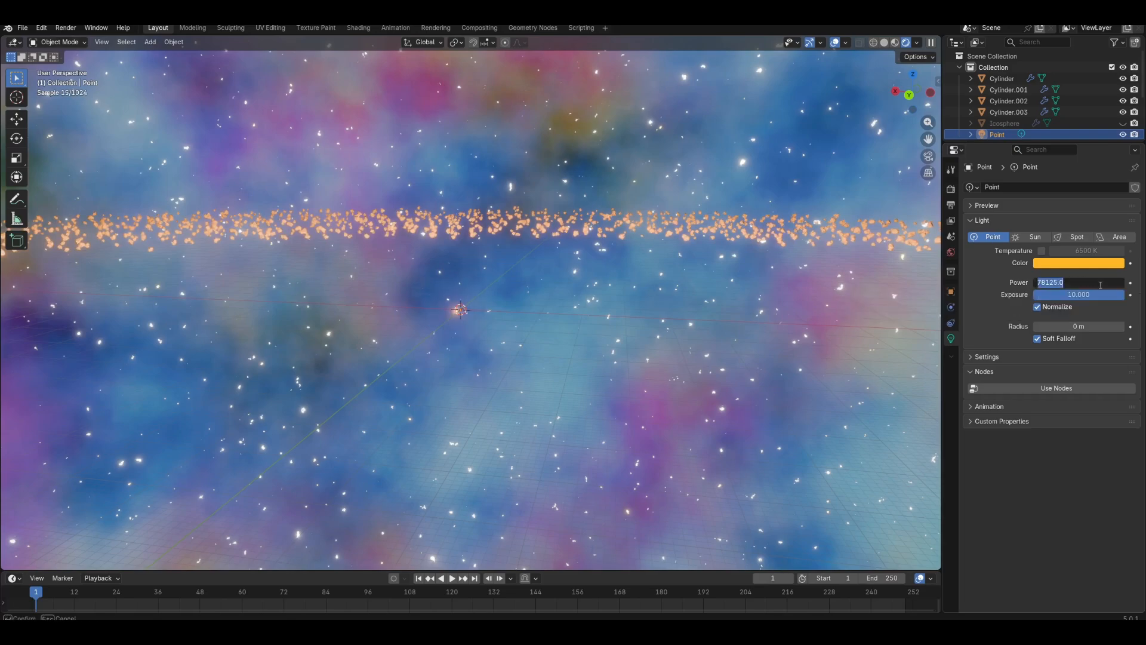
pyautogui.write('/2')
pyautogui.press('Return')
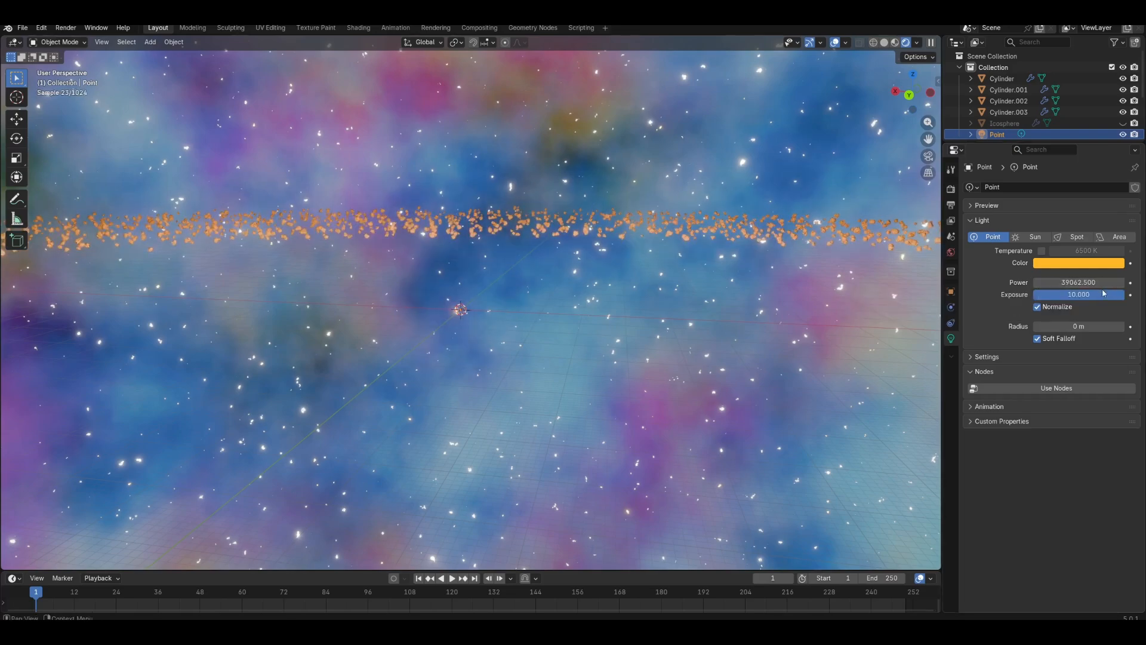
pyautogui.moveTo(1088, 323); pyautogui.dragTo(1042, 328)
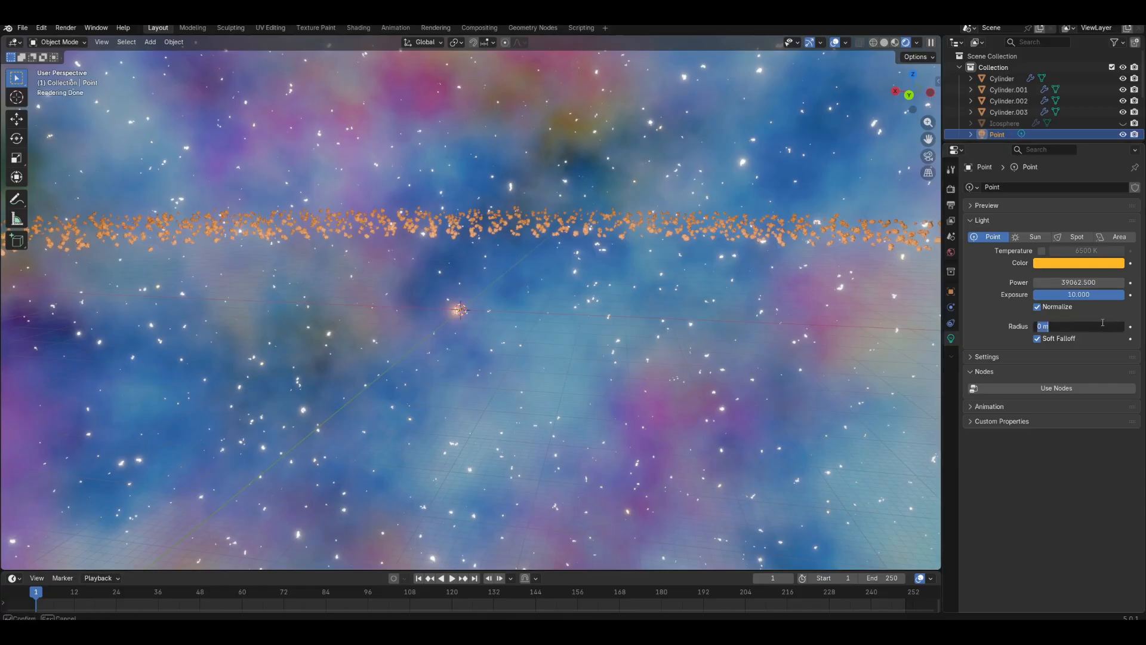
pyautogui.click(1038, 339)
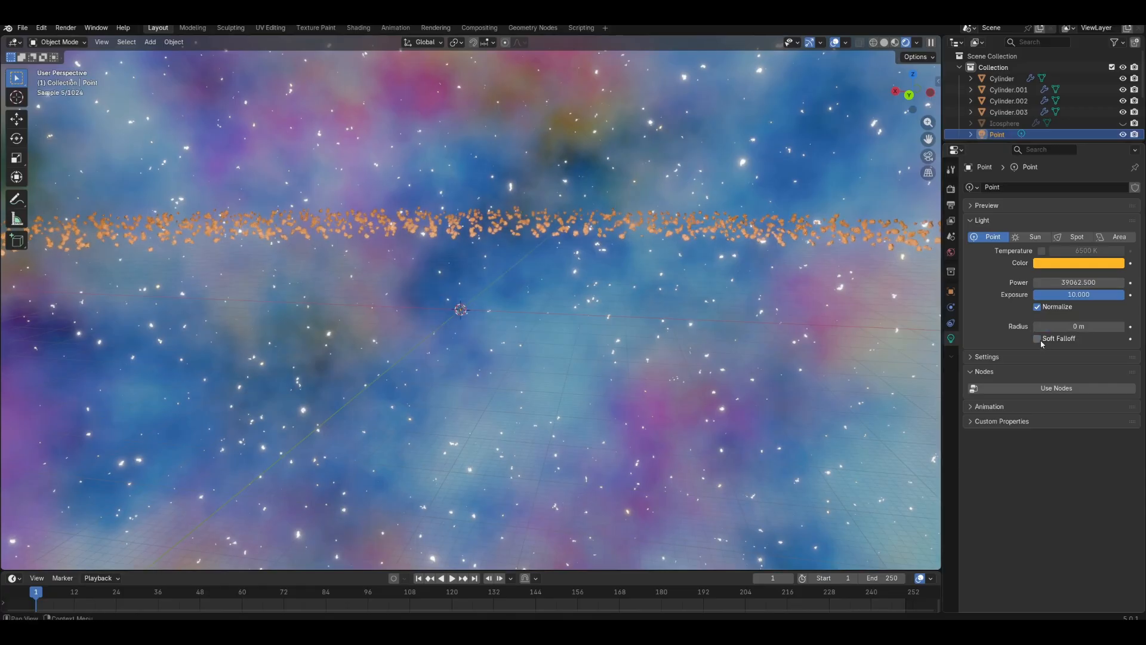
# Halve the point light's power again, down to 19531.25.
pyautogui.click(1111, 283)
pyautogui.write('/')
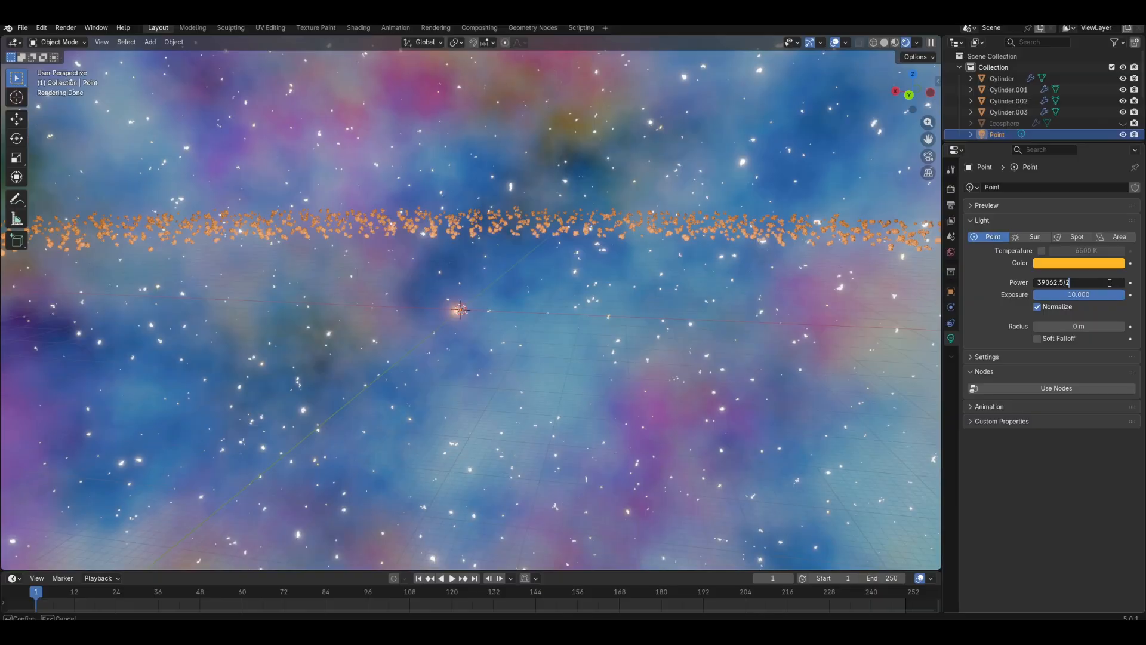
pyautogui.write('2')
pyautogui.press('Return')
# Try to divide the point light's power by two once more.
pyautogui.click(1105, 282)
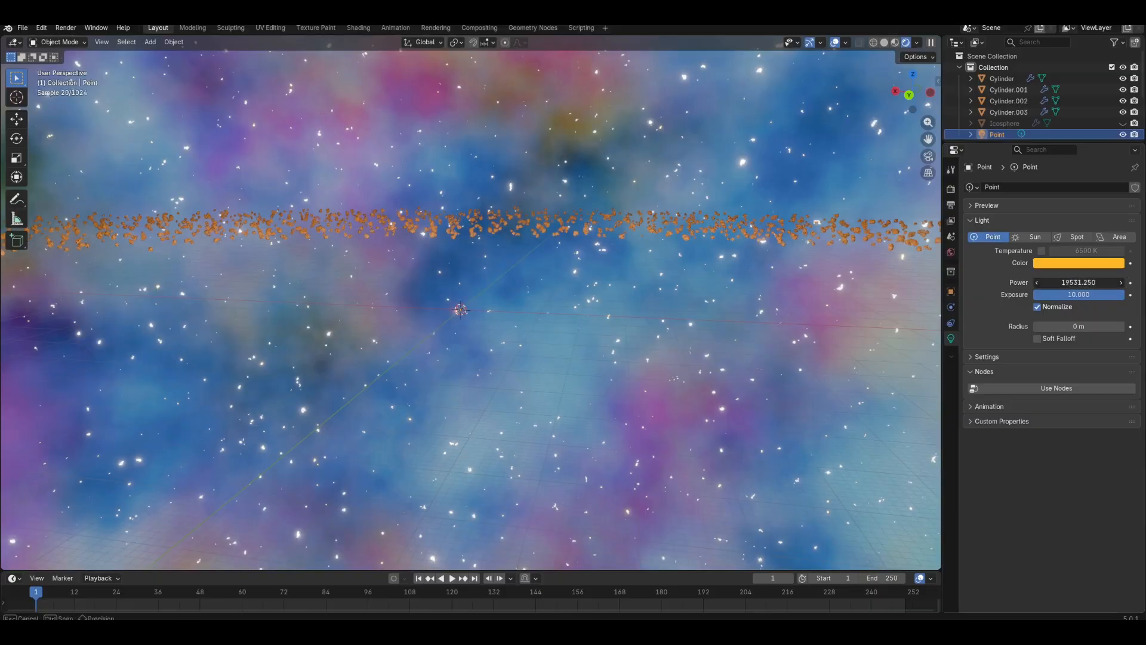
pyautogui.press('End')
pyautogui.press('BackSpace')
pyautogui.write("'2")
pyautogui.press('Return')
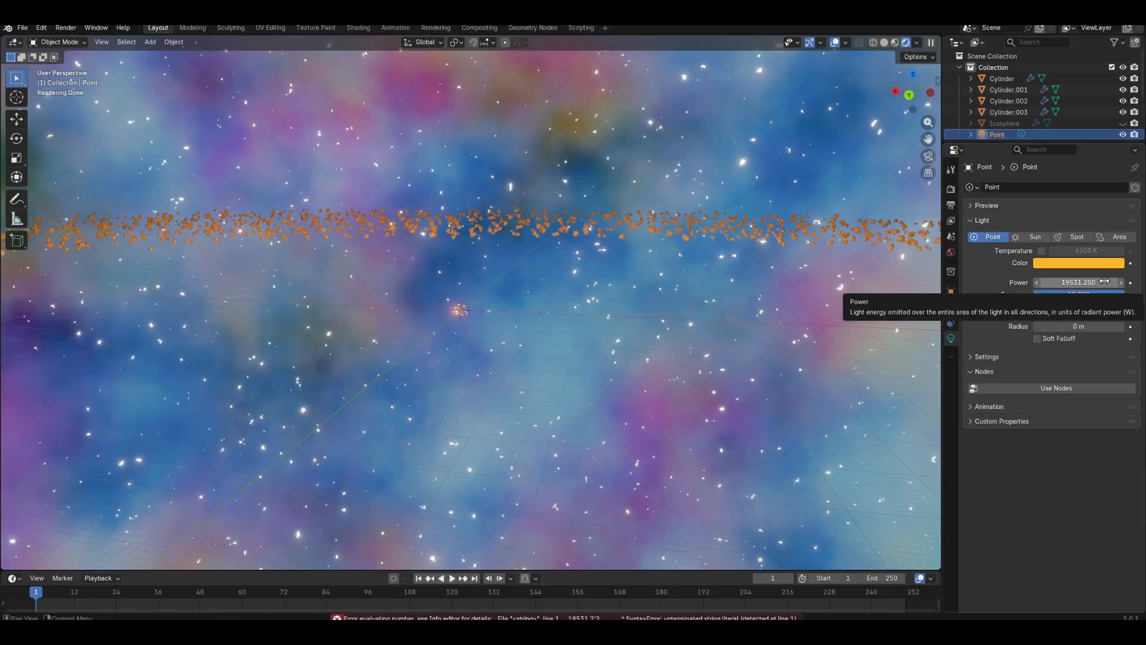
pyautogui.click(1106, 282)
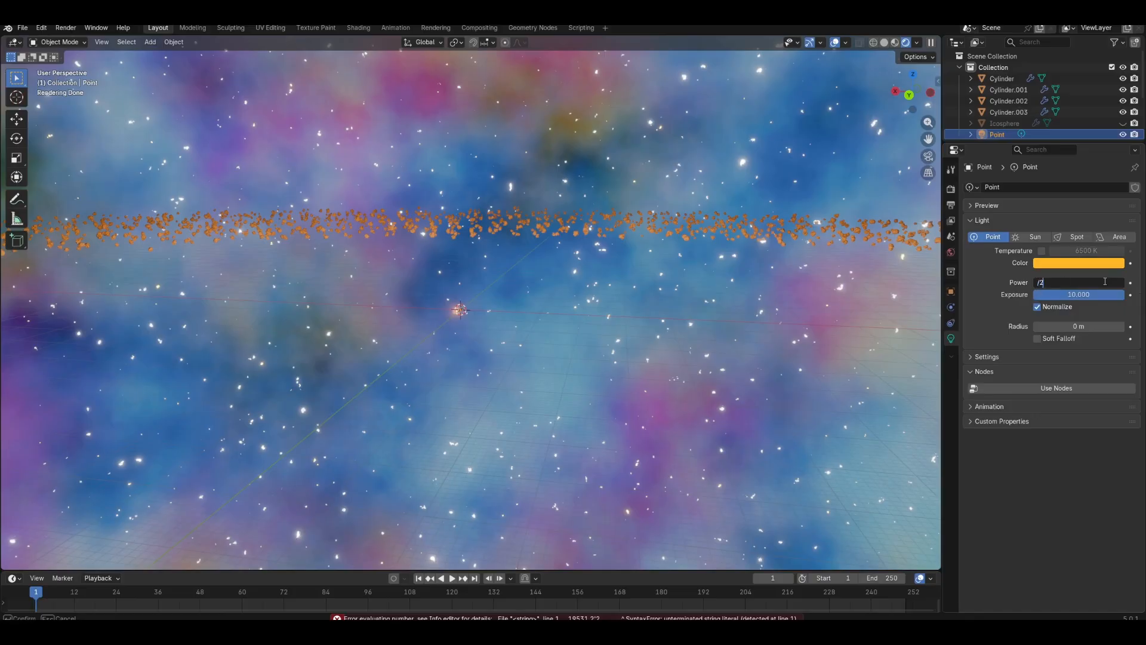
pyautogui.write('/2')
pyautogui.press('Return')
# Lower the point light's exposure to about 8.738.
pyautogui.moveTo(733, 341); pyautogui.dragTo(604, 343, button='middle')
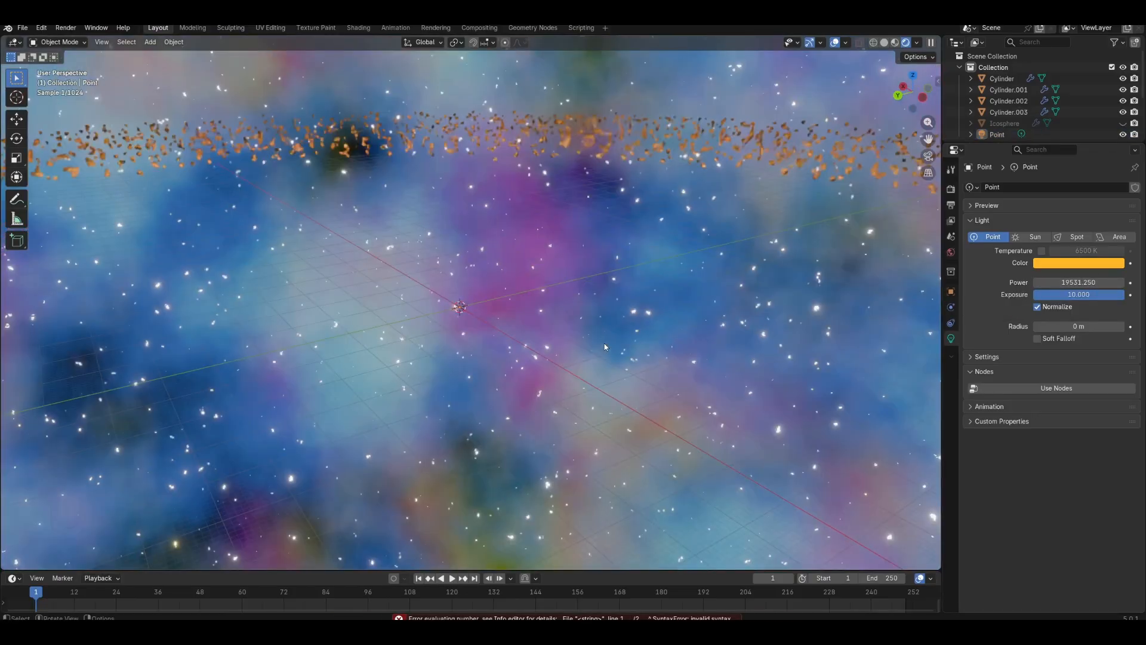
pyautogui.moveTo(680, 368); pyautogui.dragTo(553, 390, button='middle')
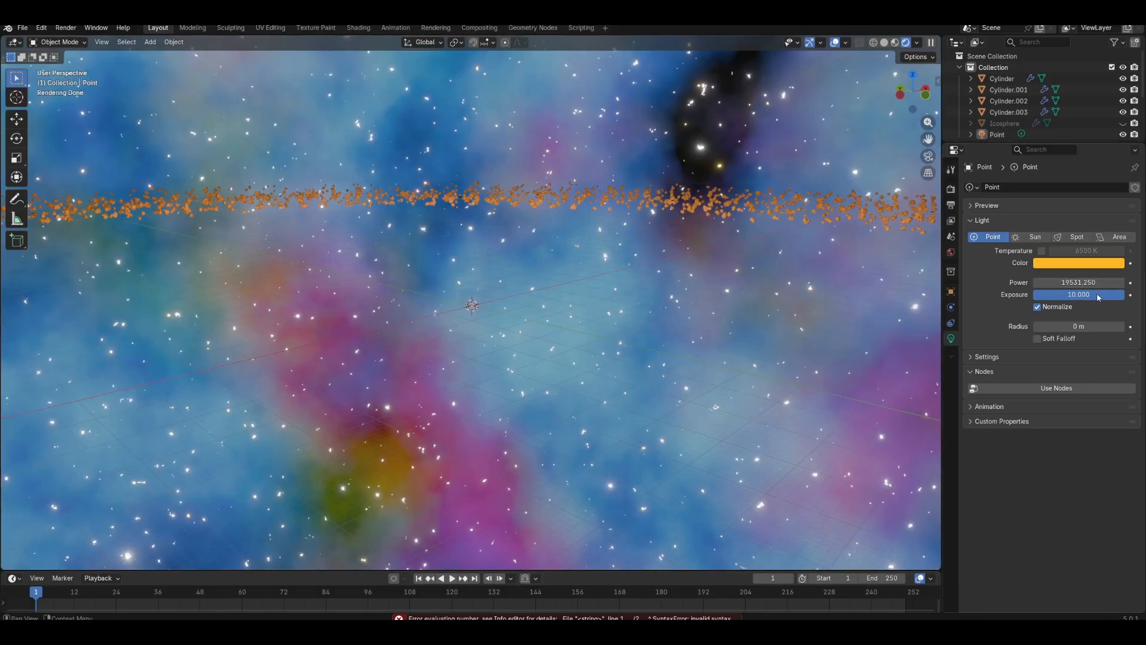
pyautogui.moveTo(1078, 294); pyautogui.dragTo(1069, 294)
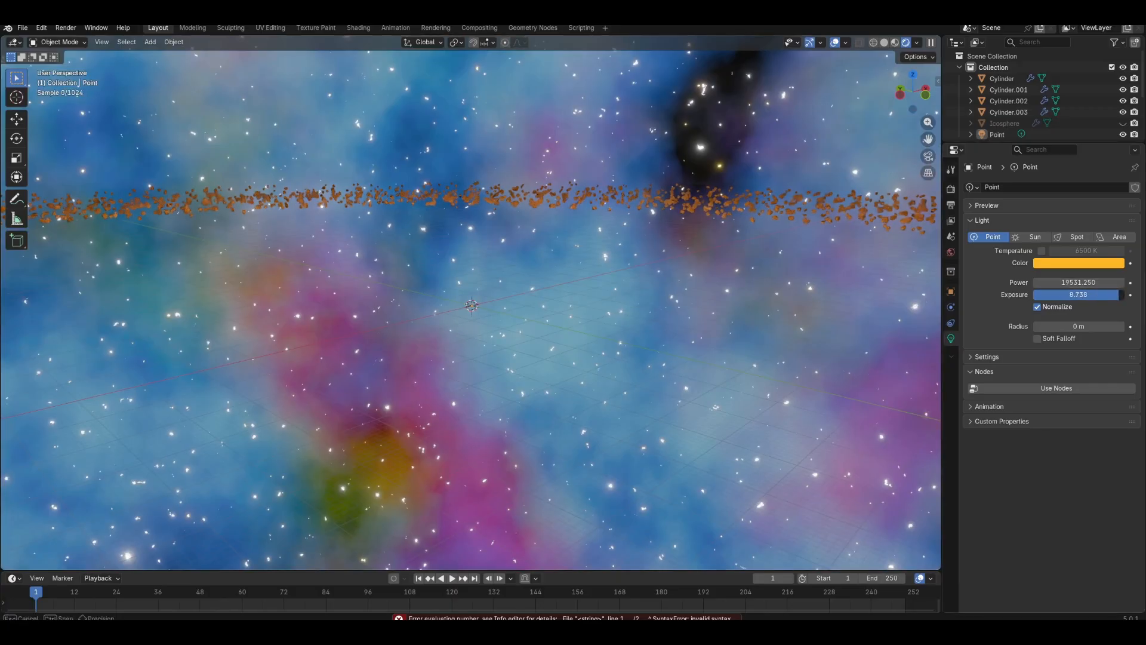
# Add a UV sphere at the centre of the scene and scale it up to about 1.87.
pyautogui.moveTo(747, 289); pyautogui.dragTo(457, 231, button='middle')
pyautogui.click(152, 43)
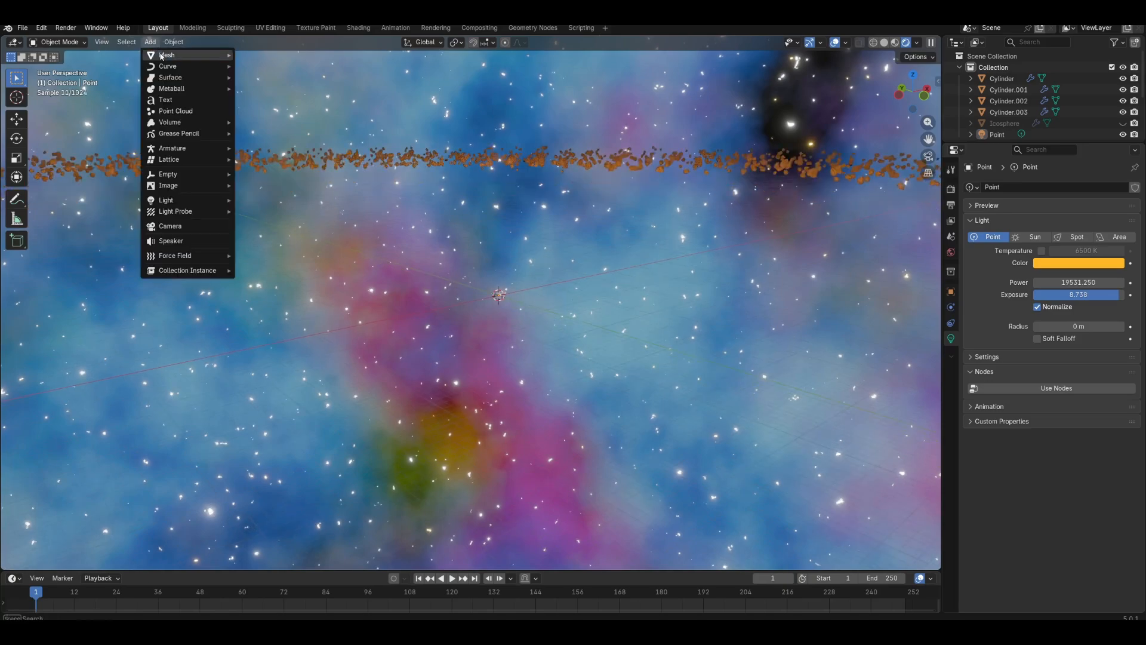
pyautogui.moveTo(179, 55)
pyautogui.click(263, 89)
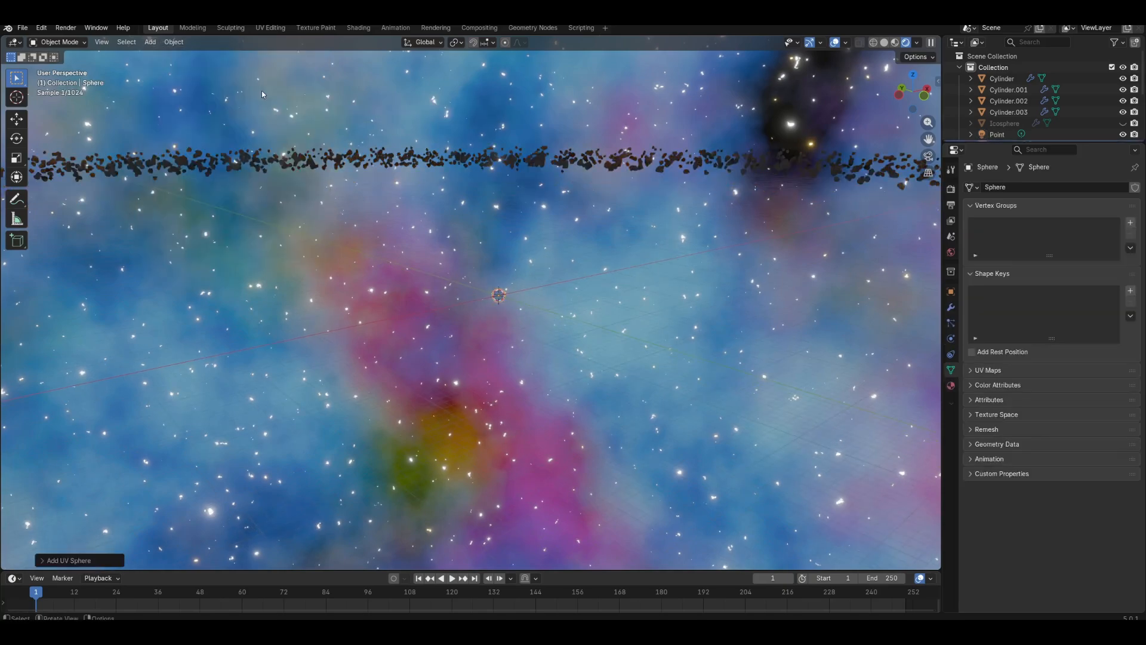
pyautogui.press('s')
pyautogui.click(672, 339)
# Give the sphere a new material and turn off Shadow in its ray visibility settings.
pyautogui.click(951, 386)
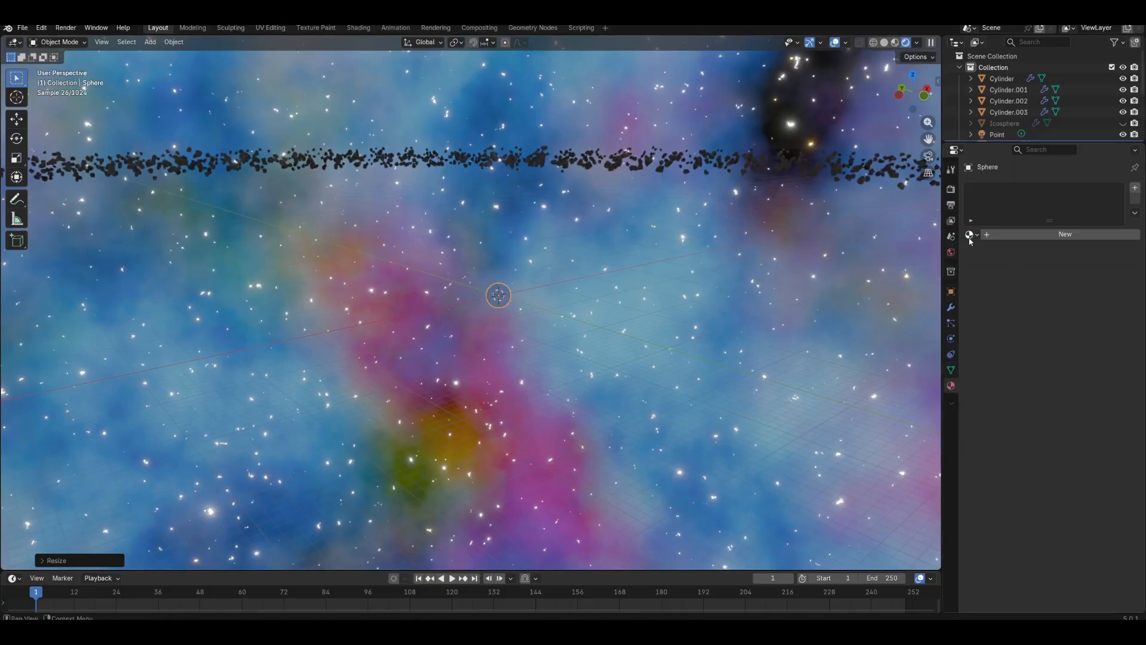
pyautogui.click(1051, 234)
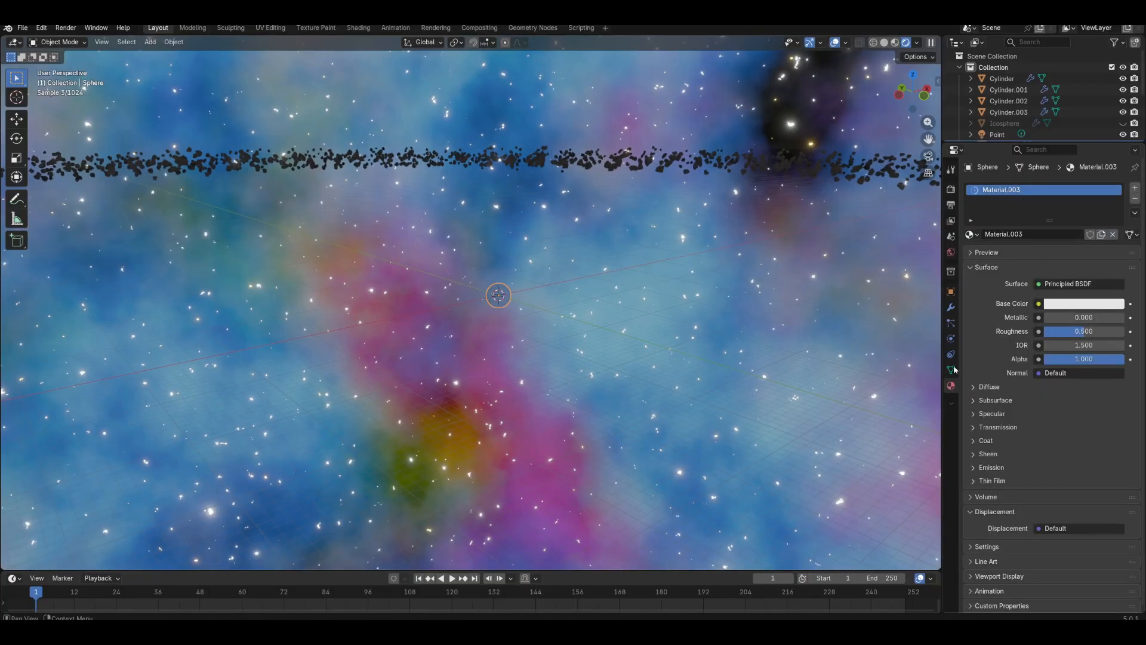
pyautogui.click(951, 292)
pyautogui.scroll(-4, 1060, 526)
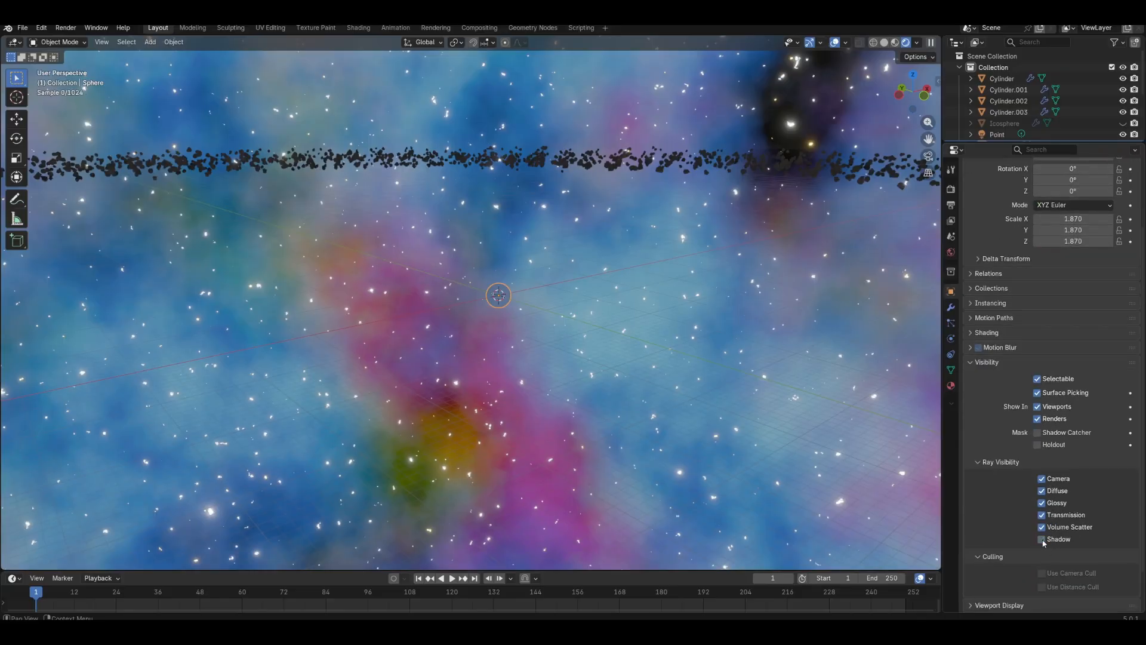
# Replace the Principled BSDF in the sphere's material with an Emission shader feeding the Material Output's surface.
pyautogui.click(952, 387)
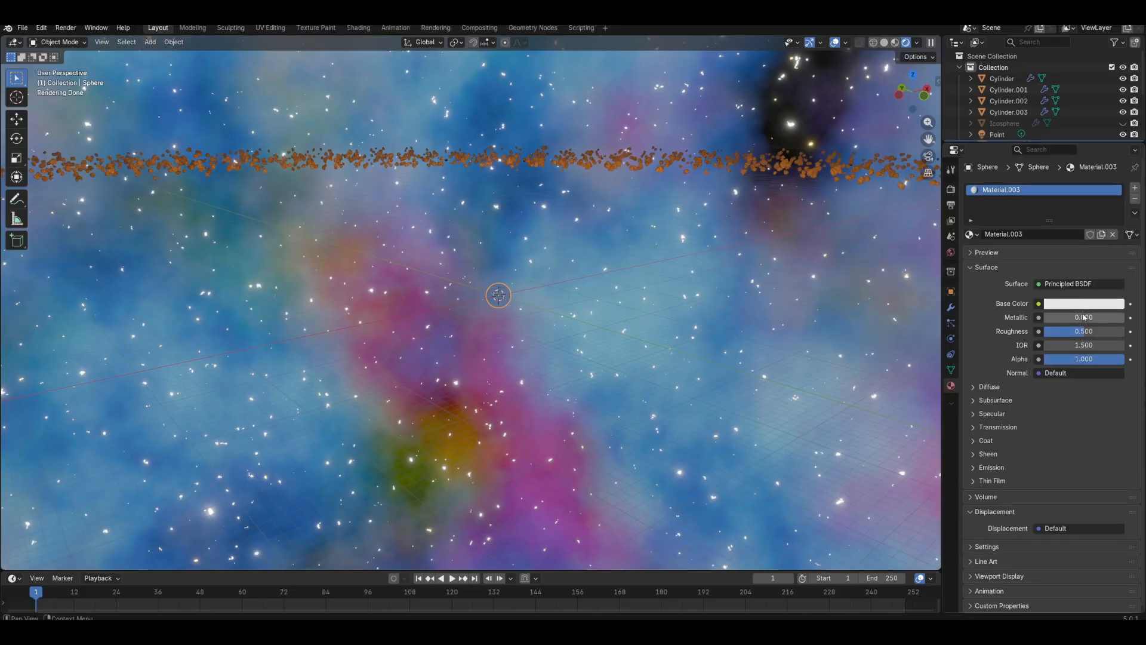
pyautogui.click(359, 28)
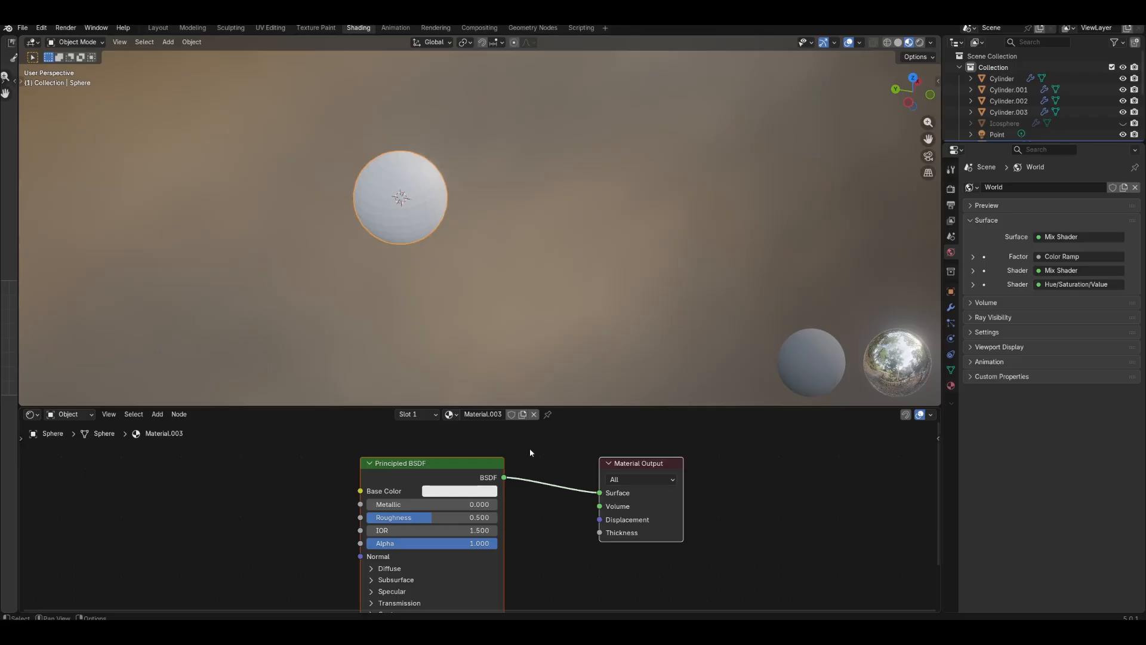
pyautogui.rightClick(540, 471)
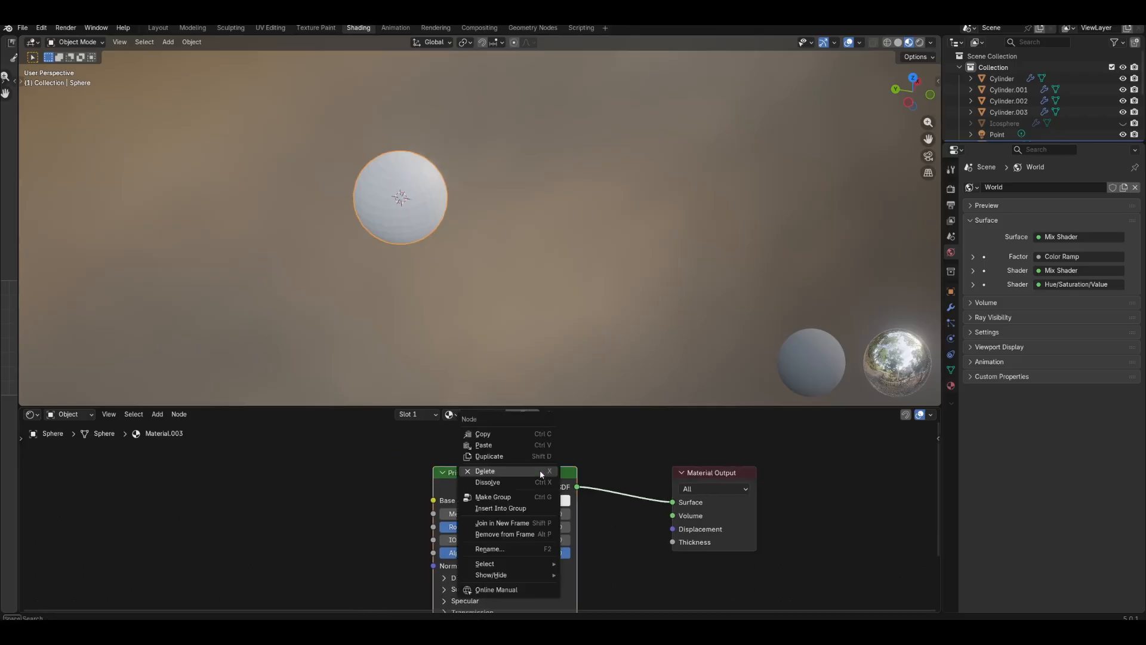
pyautogui.click(502, 474)
pyautogui.moveTo(673, 502); pyautogui.dragTo(597, 483)
pyautogui.write('e')
pyautogui.press('Return')
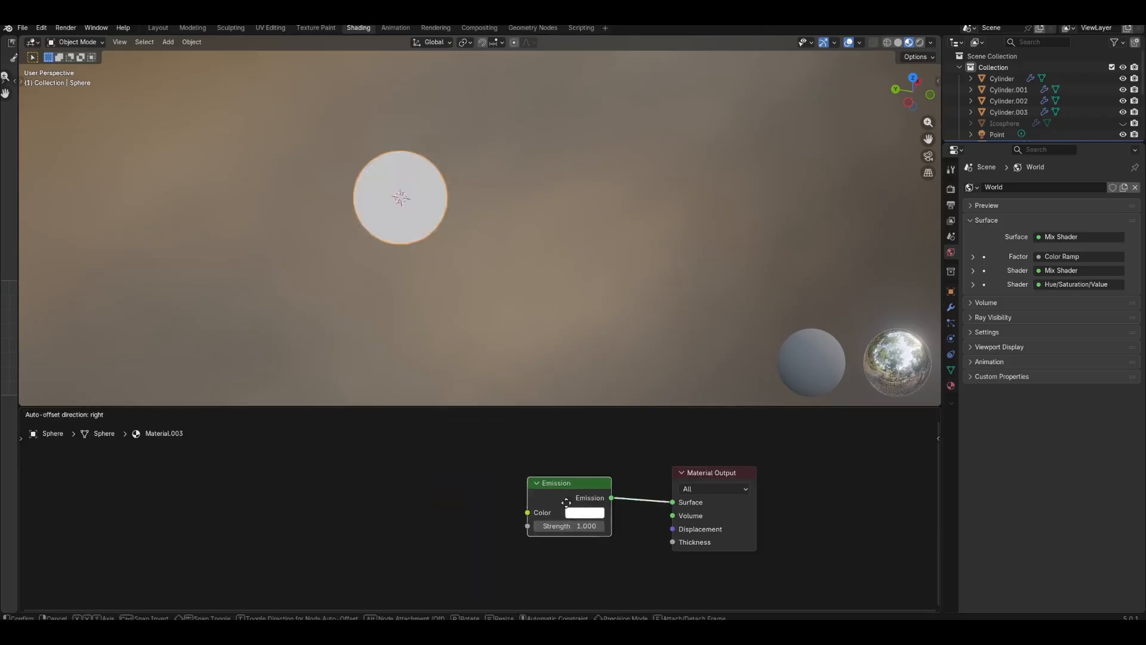
pyautogui.click(567, 503)
# Add a Color Ramp node feeding the Emission shader's colour.
pyautogui.moveTo(531, 512); pyautogui.dragTo(320, 505)
pyautogui.write('ramp')
pyautogui.press('Return')
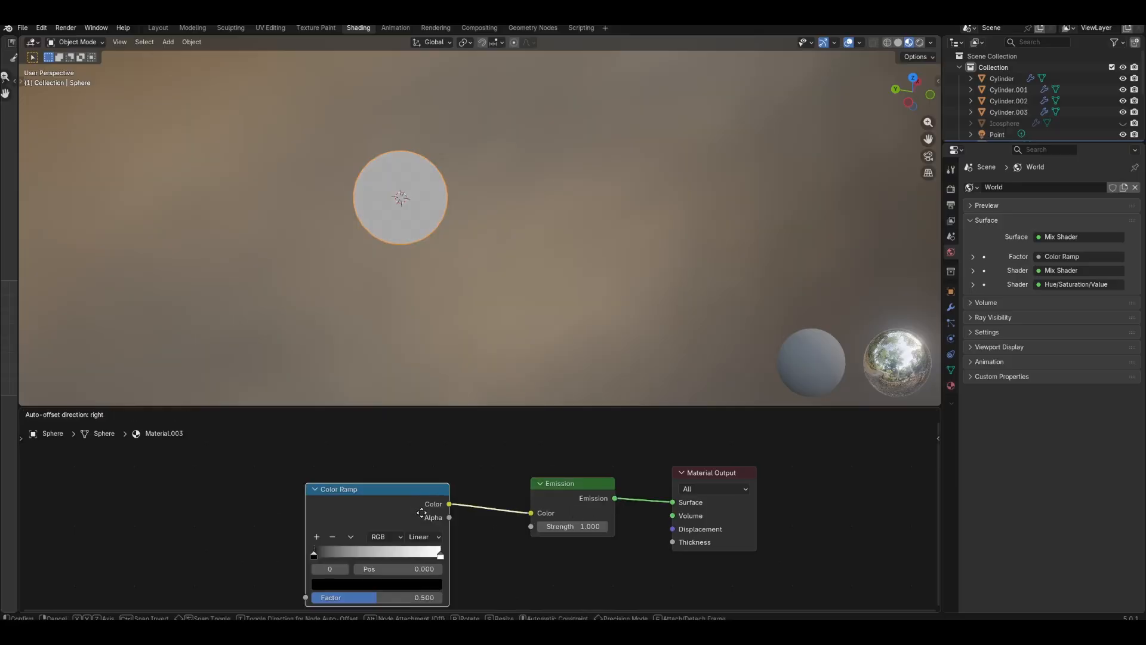
pyautogui.click(421, 512)
# Add a colour stop at position 0.769 on the Color Ramp and tint it golden tan, #BCA367.
pyautogui.moveTo(445, 524); pyautogui.dragTo(495, 528)
pyautogui.click(484, 553)
pyautogui.moveTo(422, 417); pyautogui.dragTo(416, 410)
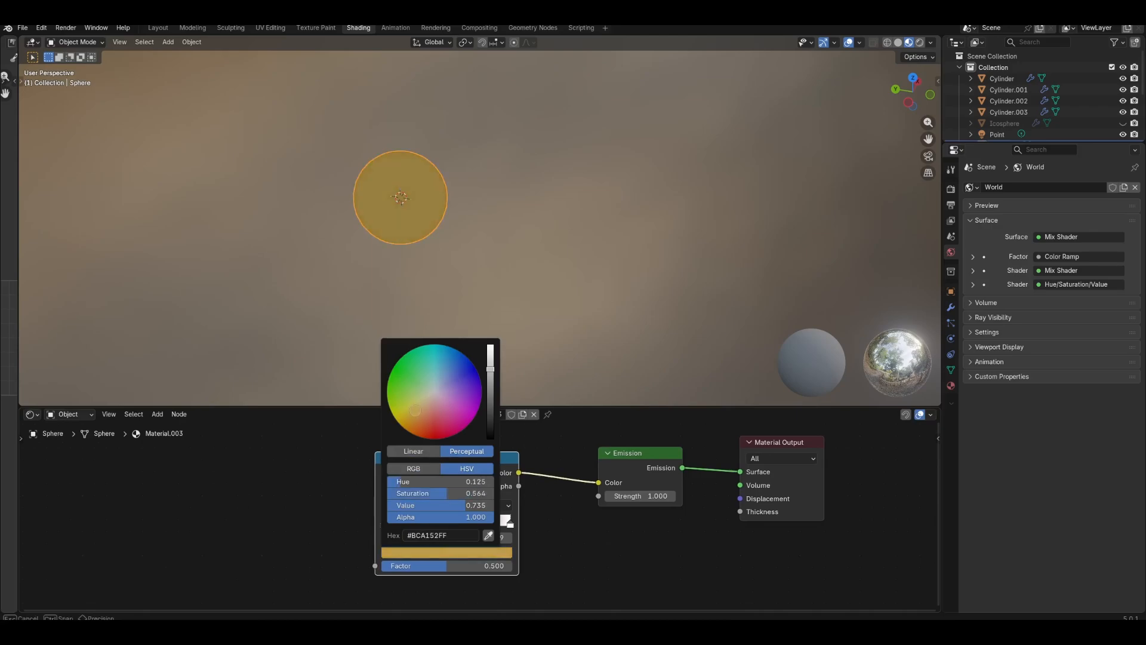
# Add another stop between the black and tan stops, and make the stop at 0.769 a bright, saturated orange.
pyautogui.moveTo(299, 476); pyautogui.dragTo(361, 478, button='middle')
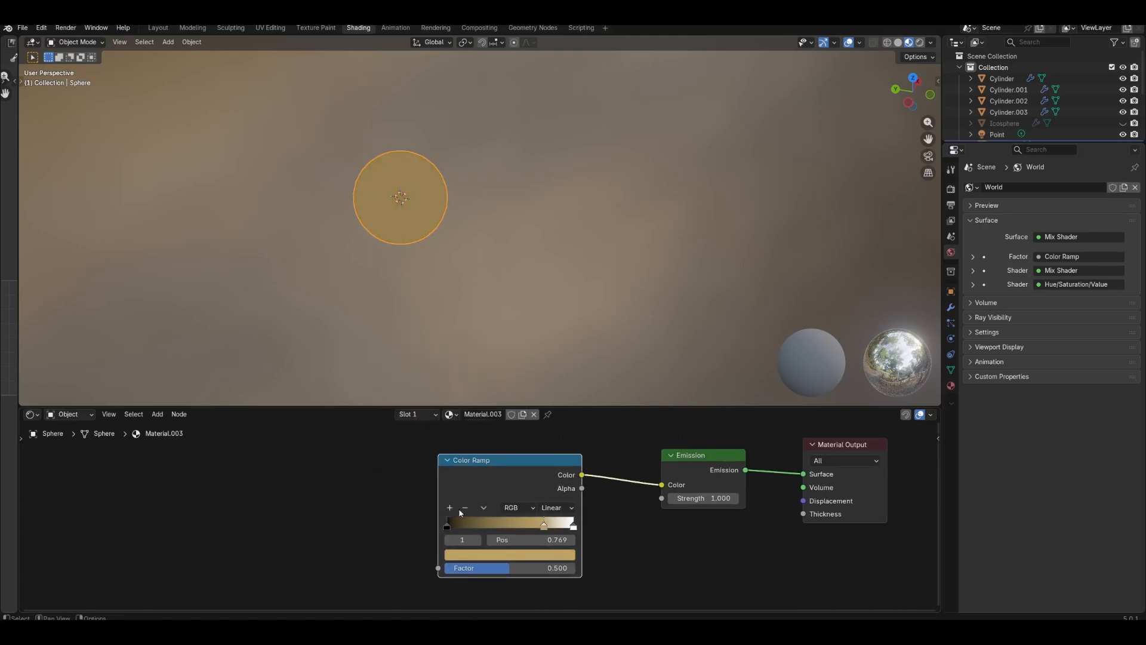
pyautogui.click(543, 527)
pyautogui.click(544, 556)
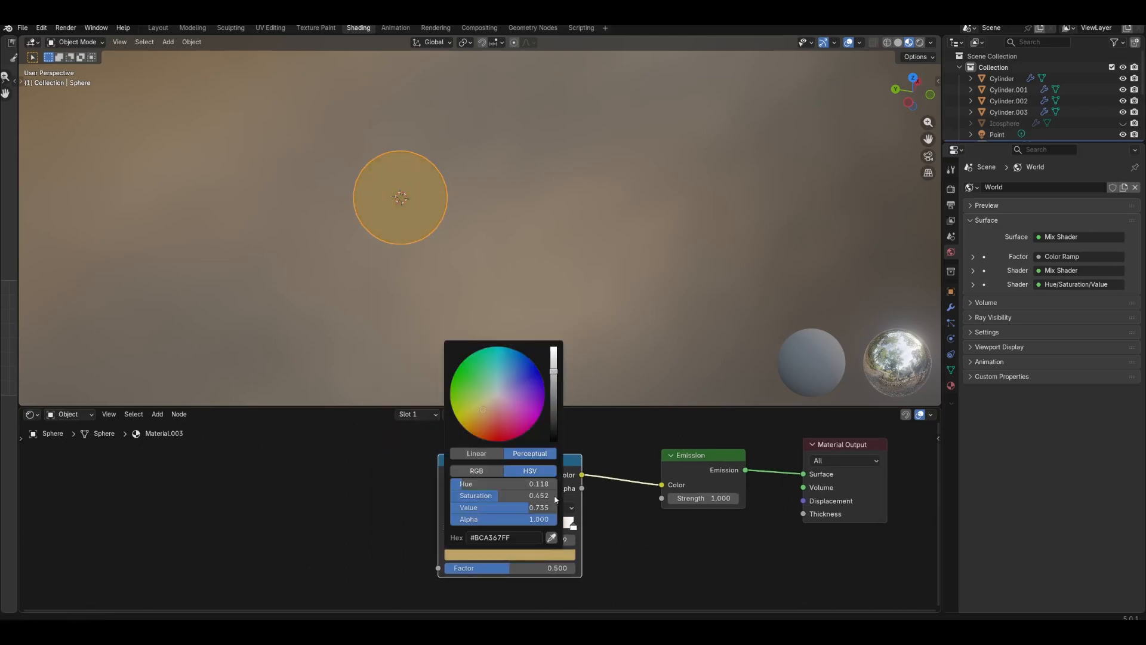
pyautogui.moveTo(538, 501); pyautogui.dragTo(573, 502)
pyautogui.click(488, 555)
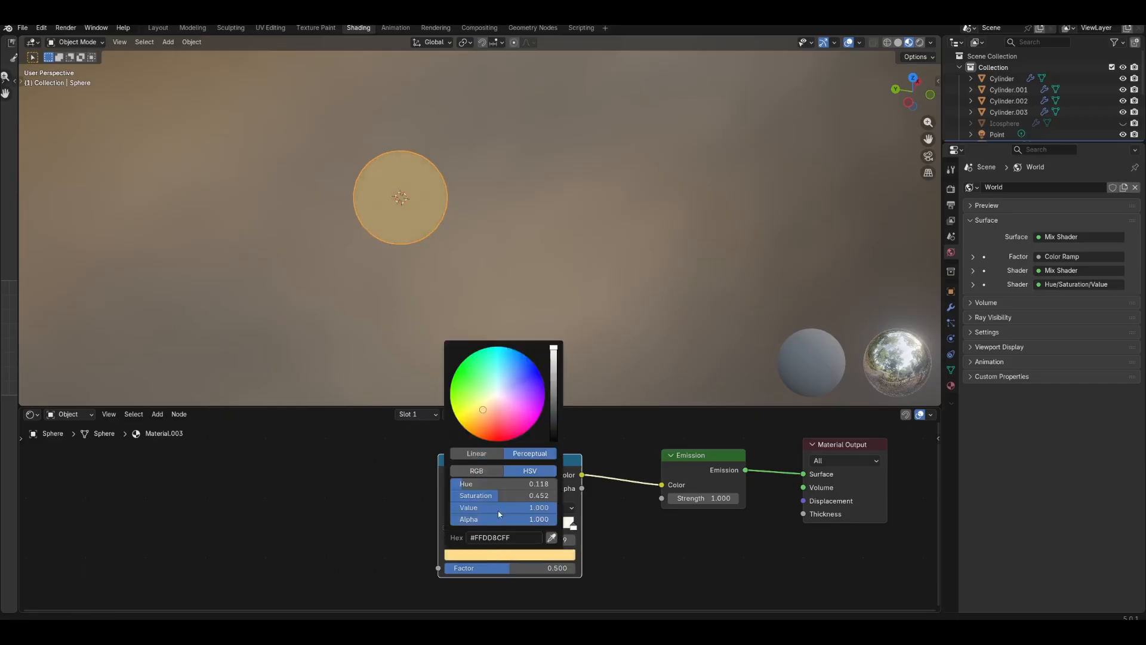
pyautogui.moveTo(481, 410); pyautogui.dragTo(483, 432)
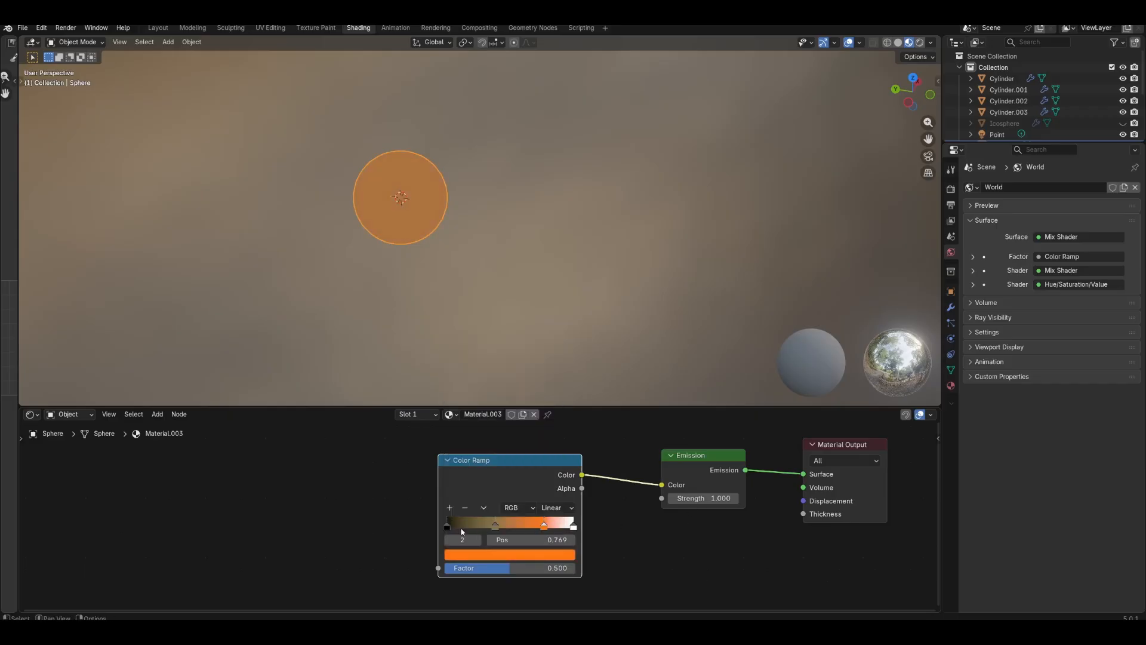
# Change the Color Ramp's first stop, at position 0, to a strong red.
pyautogui.click(448, 525)
pyautogui.click(477, 556)
pyautogui.moveTo(554, 400); pyautogui.dragTo(554, 361)
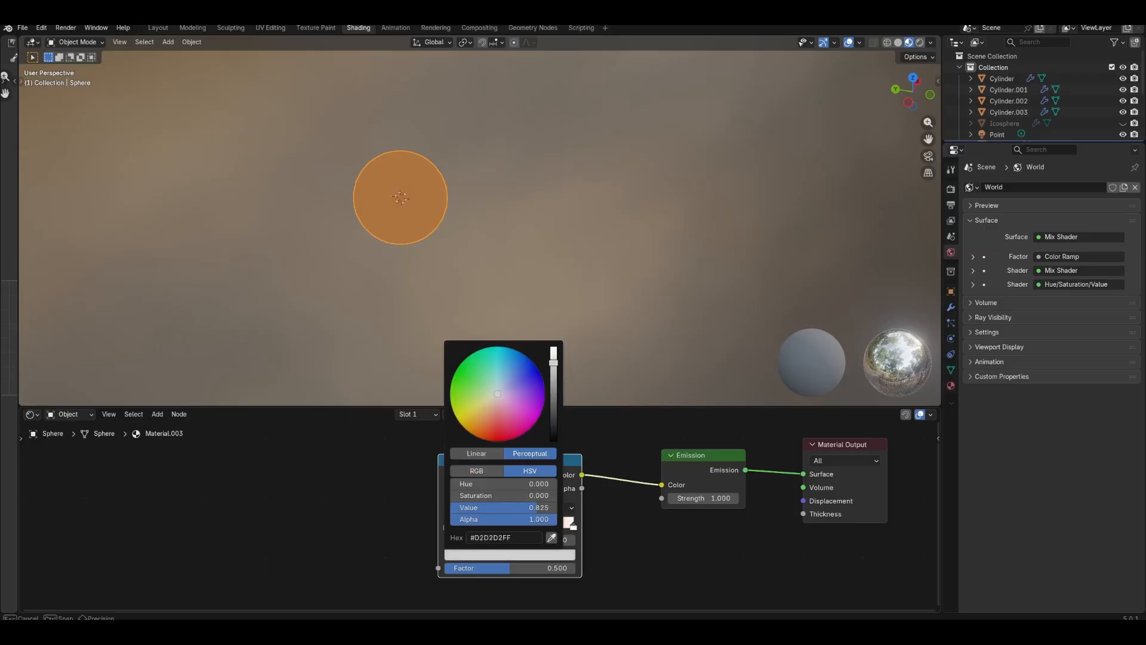
pyautogui.moveTo(494, 412); pyautogui.dragTo(494, 442)
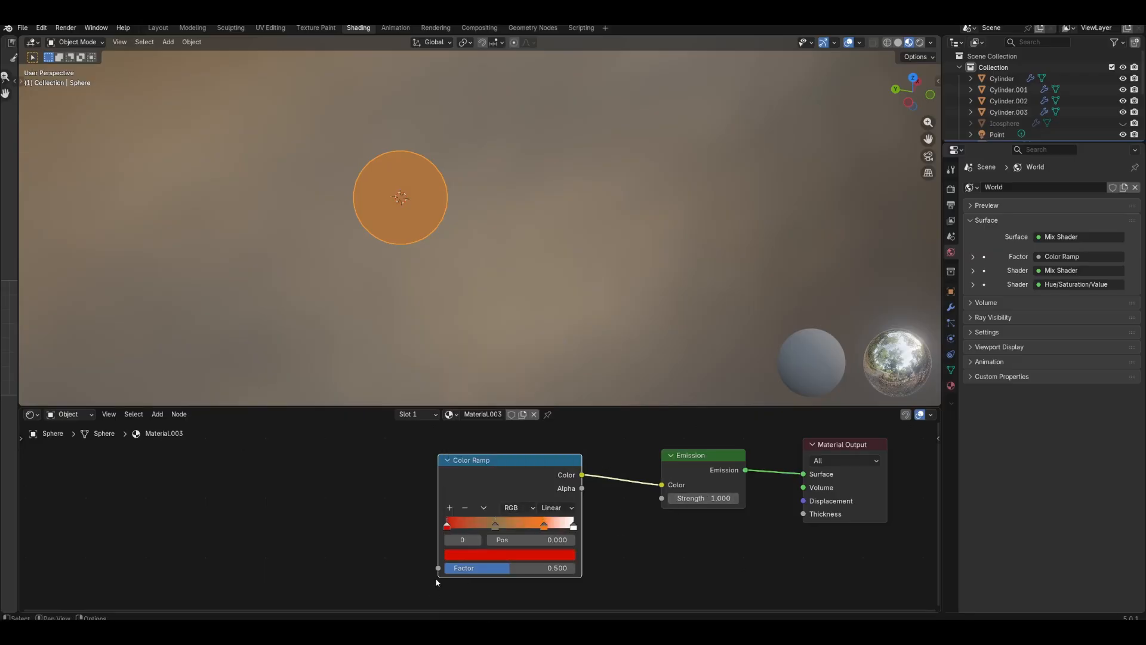
# Add a Wave Texture node driving the Color Ramp's factor.
pyautogui.moveTo(439, 567); pyautogui.dragTo(244, 542)
pyautogui.write('n')
pyautogui.moveTo(438, 567); pyautogui.dragTo(248, 530)
pyautogui.write('wave')
pyautogui.press('Return')
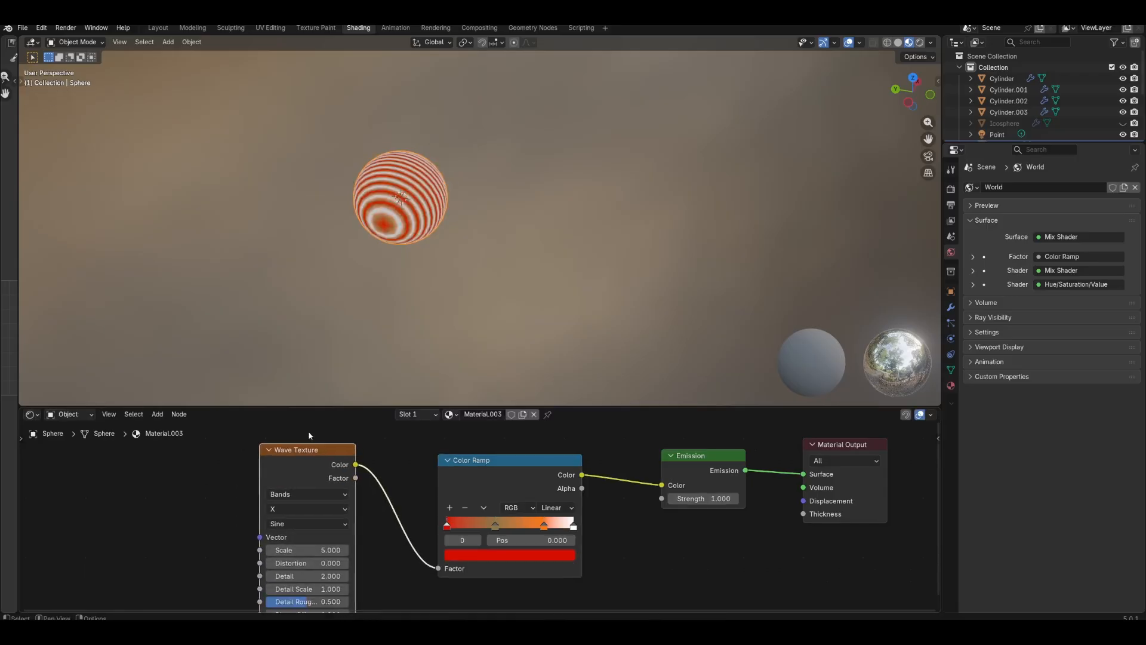
# Set the Wave Texture's distortion to 23.7.
pyautogui.keyDown('shift'); pyautogui.scroll(-3, 309, 436); pyautogui.keyUp('shift')
pyautogui.moveTo(298, 487); pyautogui.dragTo(335, 487)
pyautogui.moveTo(485, 357); pyautogui.dragTo(536, 321, button='middle')
# Brighten the Color Ramp's dull brown second stop to a value of 1.0, giving pale yellow #FFDC89.
pyautogui.scroll(4, 585, 448)
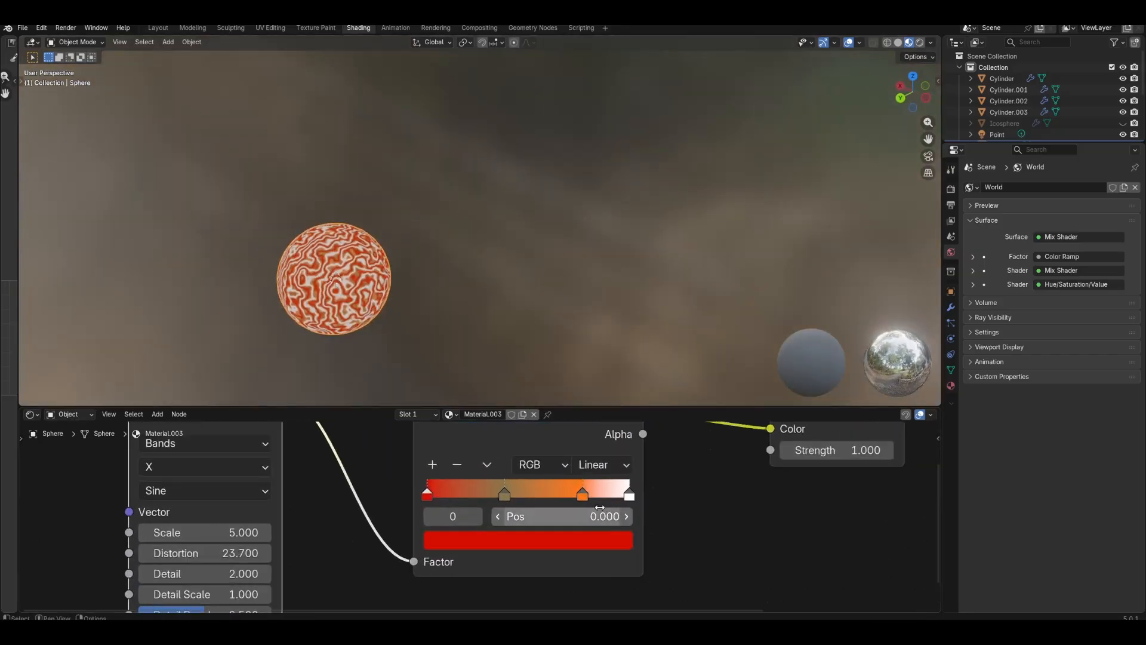
pyautogui.click(497, 449)
pyautogui.click(528, 543)
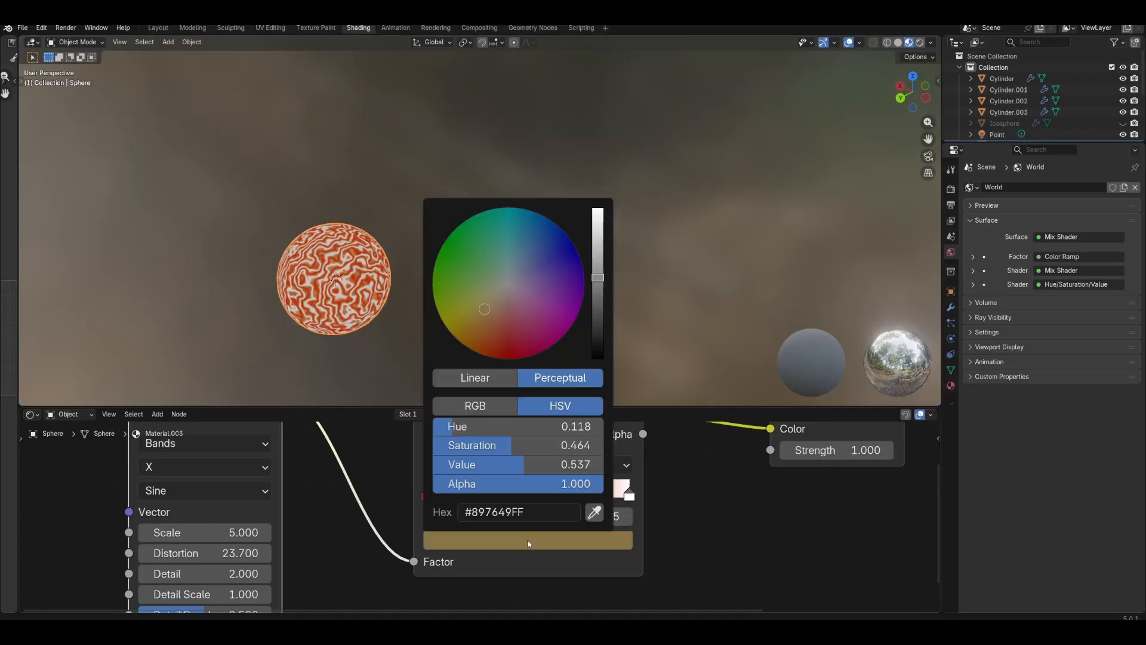
pyautogui.moveTo(599, 273); pyautogui.dragTo(599, 208)
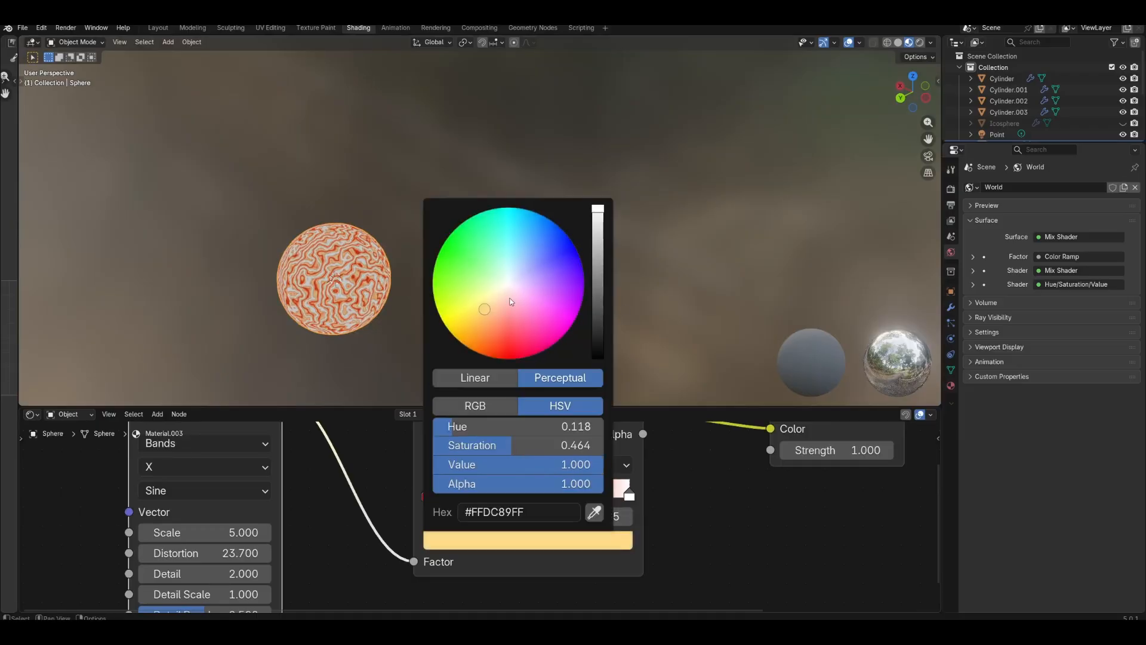
# Move the Color Ramp's orange stop to about 0.45 and the pale yellow stop to 0.977, and delete the white end stop.
pyautogui.moveTo(499, 495); pyautogui.dragTo(609, 494)
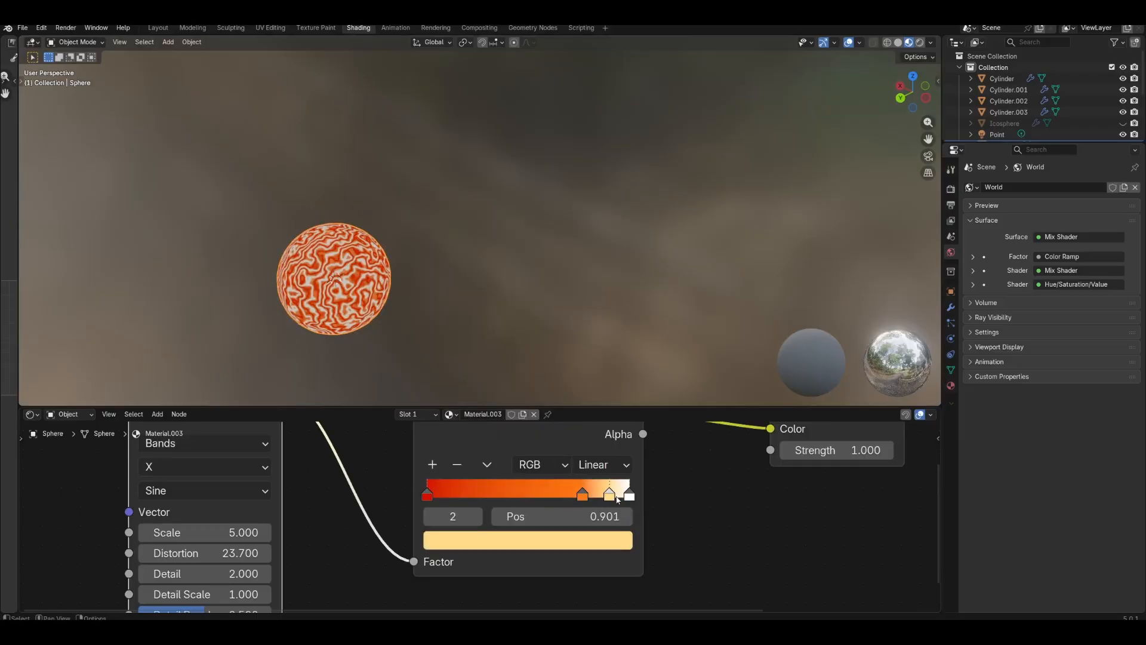
pyautogui.click(529, 493)
pyautogui.moveTo(528, 492); pyautogui.dragTo(520, 487)
pyautogui.moveTo(618, 495); pyautogui.dragTo(631, 495)
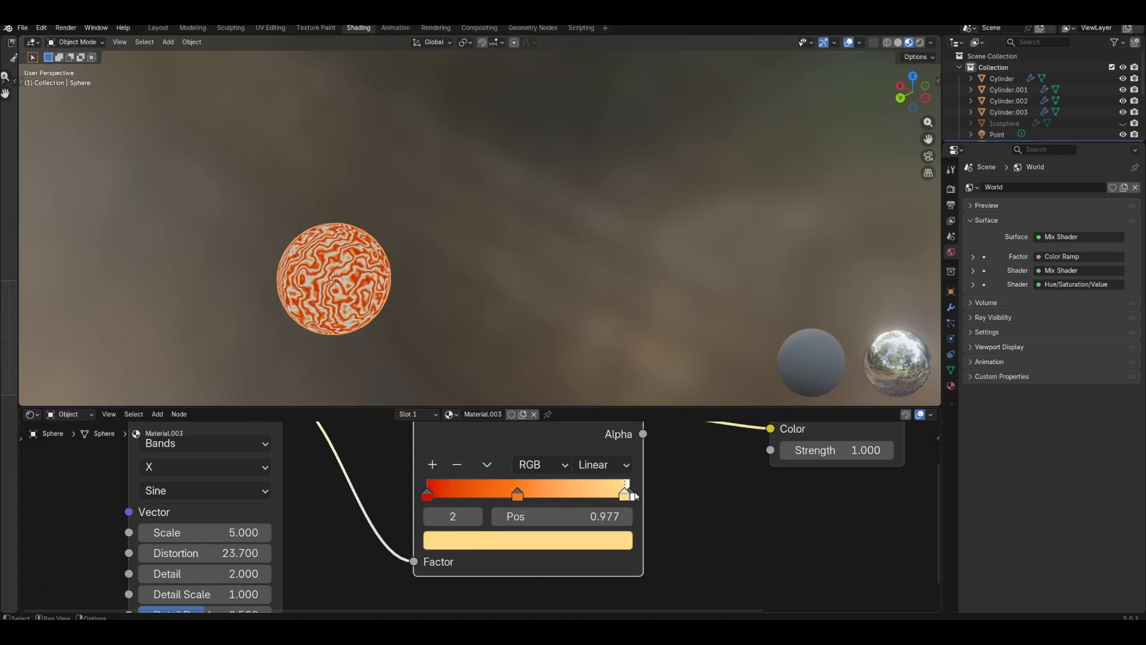
pyautogui.click(632, 495)
pyautogui.click(596, 484)
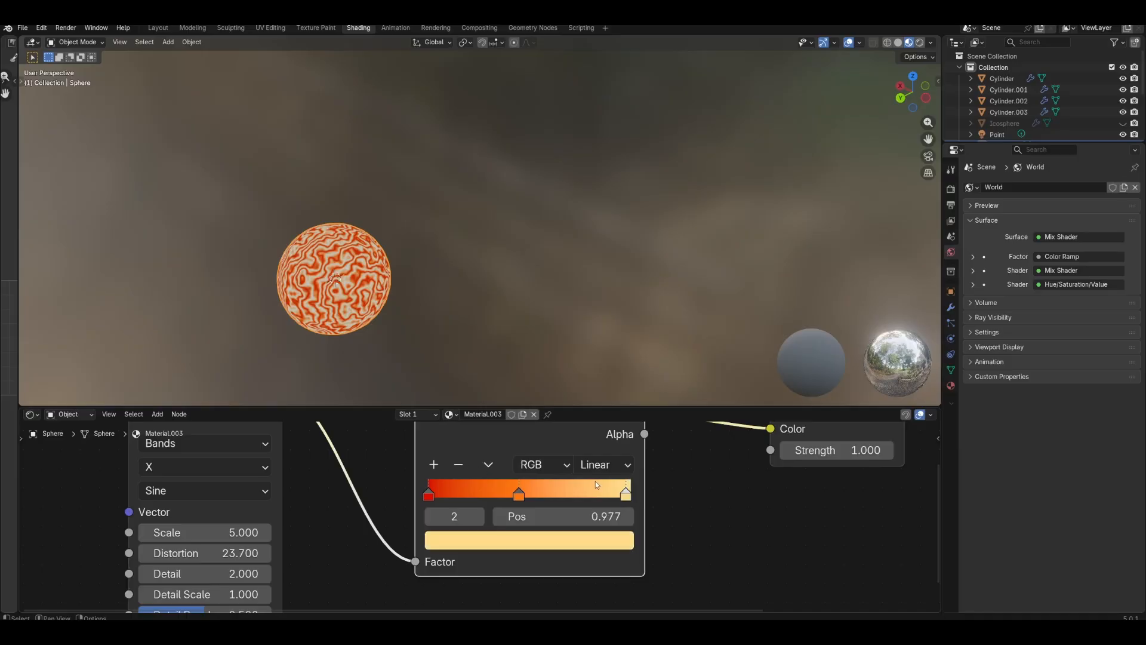
# Recolor the Color Ramp's last stop to saturated amber #FFBD00 and its middle stop to bright orange.
pyautogui.click(601, 535)
pyautogui.moveTo(548, 445); pyautogui.dragTo(633, 444)
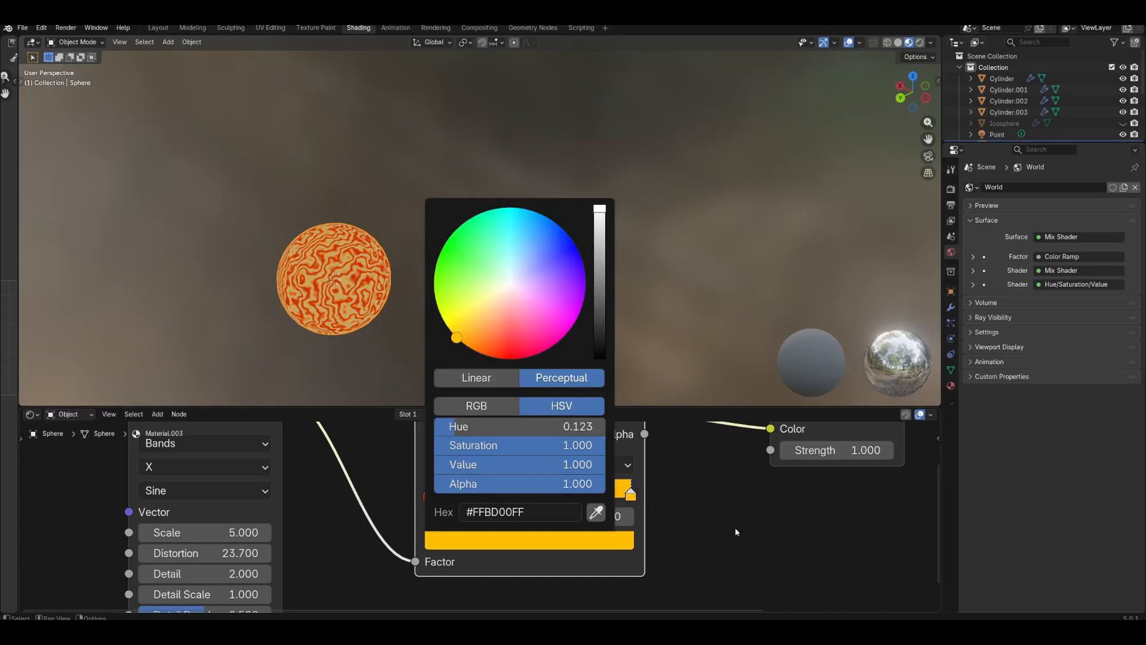
pyautogui.click(526, 497)
pyautogui.click(529, 536)
pyautogui.moveTo(507, 359); pyautogui.dragTo(471, 341)
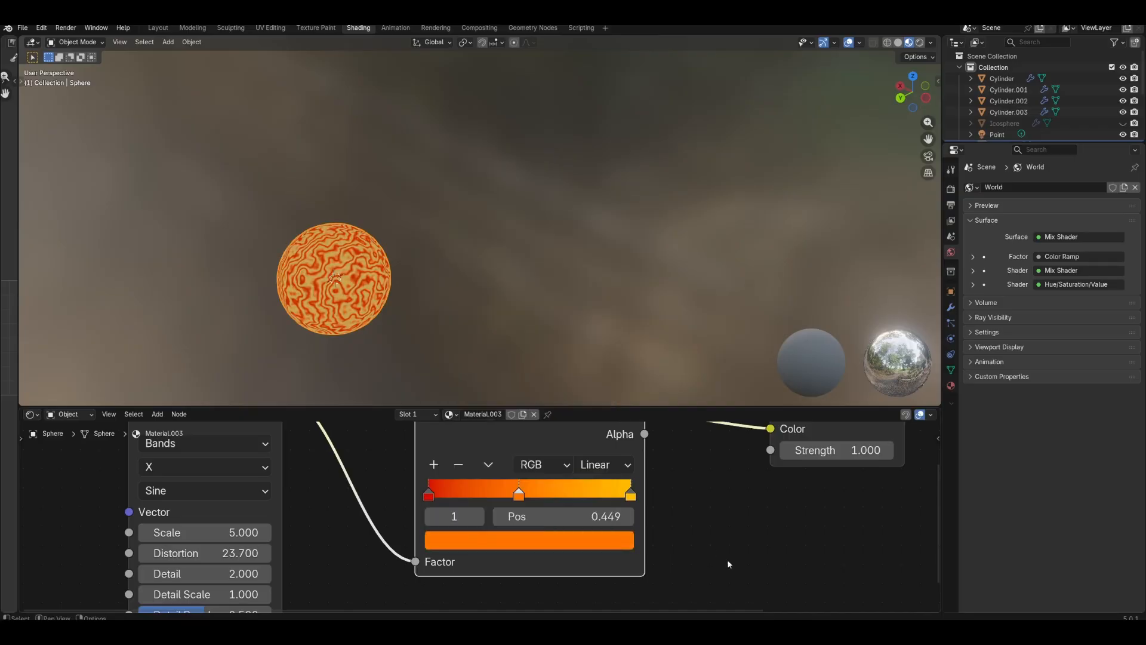
# Recolor the Color Ramp's first stop to deep orange and shift the middle stop to about 0.4, keeping the last at 1.0.
pyautogui.click(429, 496)
pyautogui.click(478, 539)
pyautogui.moveTo(480, 340); pyautogui.dragTo(482, 350)
pyautogui.click(515, 494)
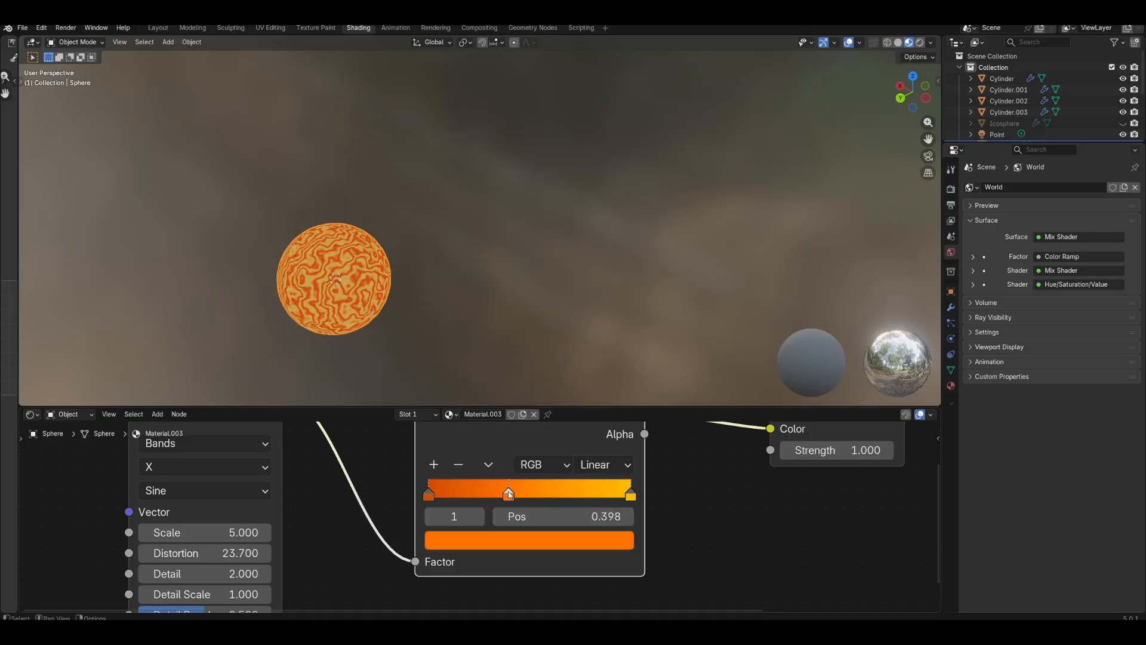
pyautogui.moveTo(633, 496); pyautogui.dragTo(600, 496)
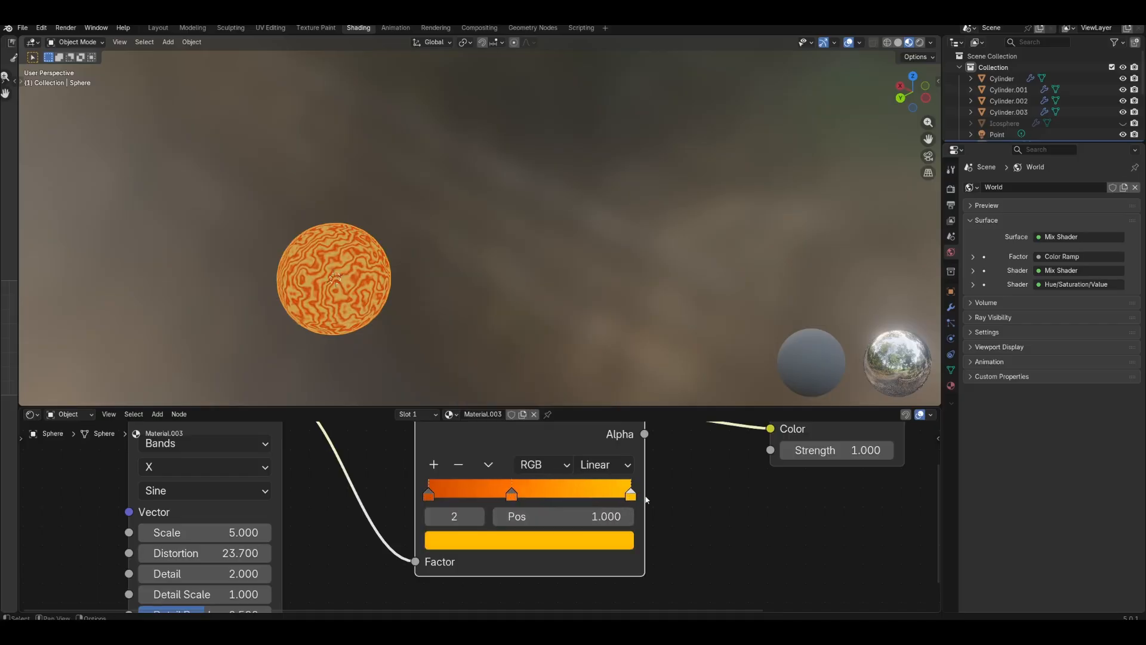
# Move the Color Ramp node closer to the Wave Texture, leaving room before the Emission node.
pyautogui.scroll(-4, 669, 538)
pyautogui.keyDown('ctrl'); pyautogui.hscroll(3, 646, 520); pyautogui.keyUp('ctrl')
pyautogui.keyDown('ctrl'); pyautogui.hscroll(-4, 575, 505); pyautogui.keyUp('ctrl')
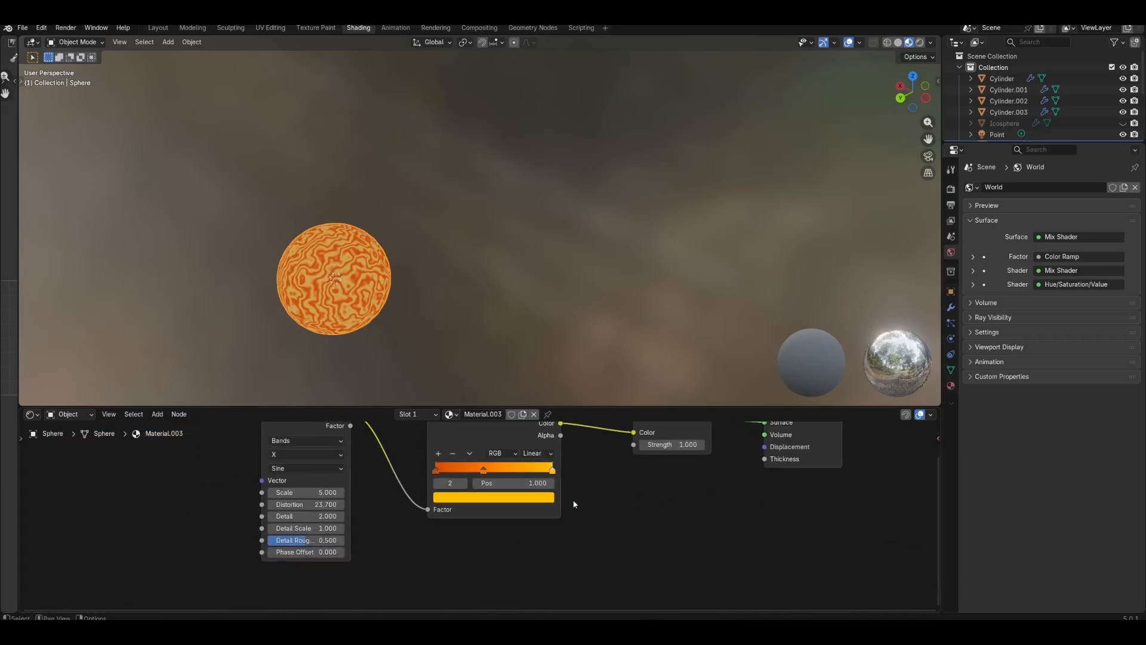
pyautogui.moveTo(575, 504); pyautogui.dragTo(549, 560, button='middle')
pyautogui.moveTo(471, 442); pyautogui.dragTo(431, 442)
pyautogui.scroll(2, 229, 445)
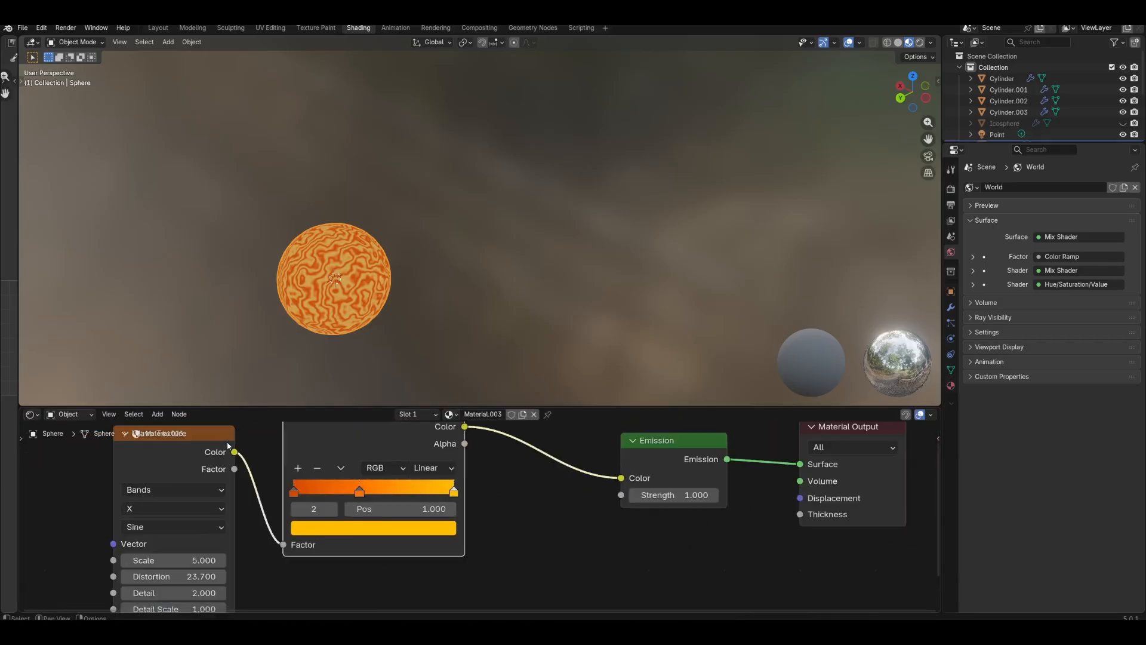
# Add a Multiply Math node fed by the Wave Texture's Factor and connect its value to the Emission's Strength.
pyautogui.moveTo(234, 470); pyautogui.dragTo(516, 533)
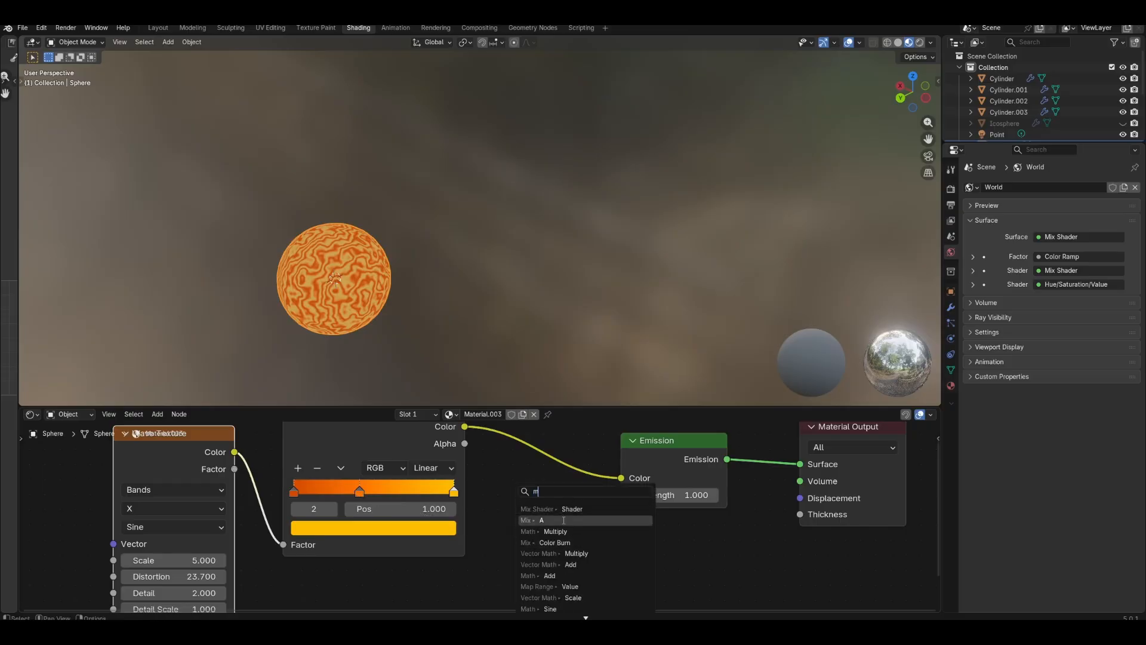
pyautogui.click(540, 528)
pyautogui.click(542, 535)
pyautogui.scroll(-3, 508, 501)
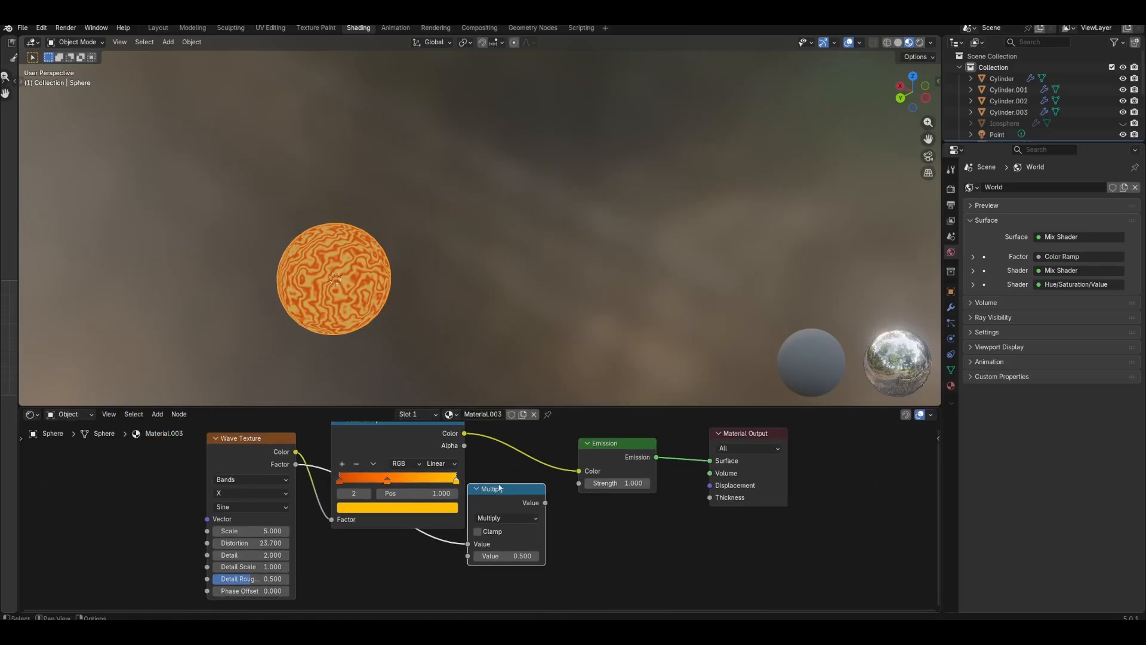
pyautogui.moveTo(507, 499)
pyautogui.mouseDown()
pyautogui.moveTo(505, 514)
pyautogui.moveTo(579, 483)
pyautogui.mouseUp()
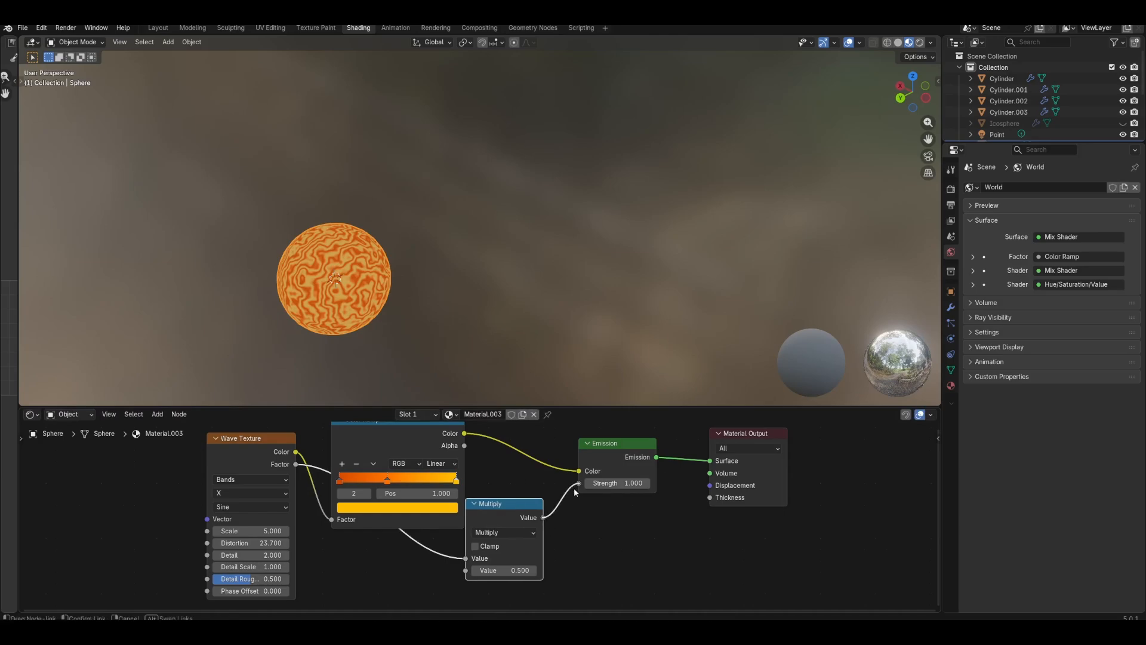
# Set the Multiply node's second value to 50.
pyautogui.scroll(2, 641, 498)
pyautogui.scroll(1, 484, 513)
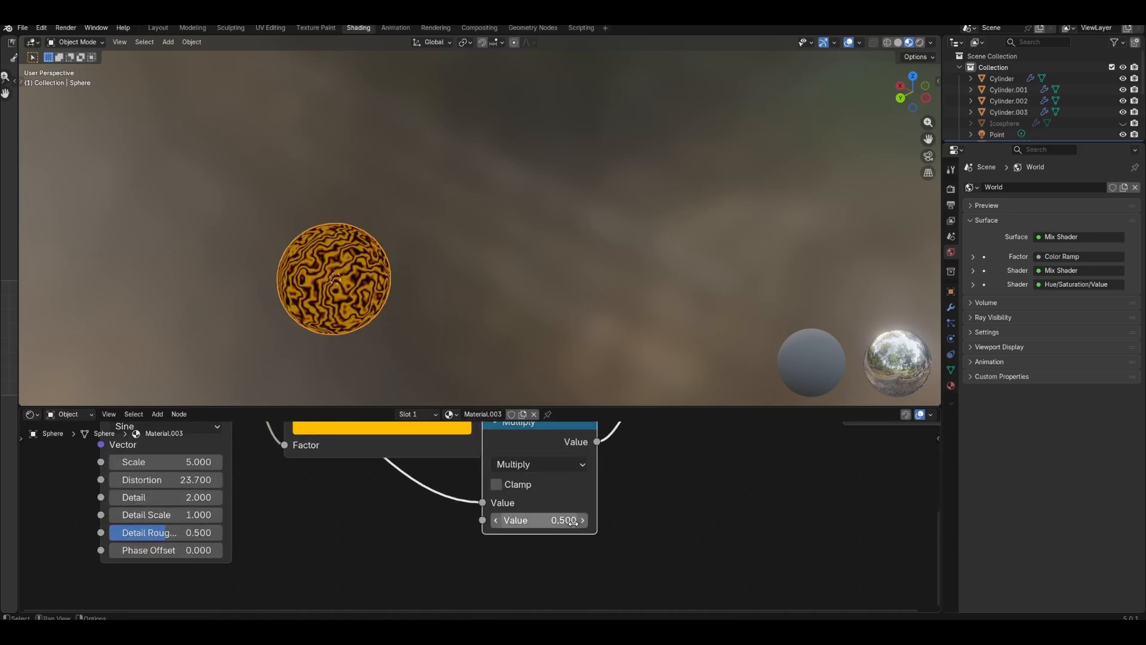
pyautogui.moveTo(537, 520); pyautogui.dragTo(563, 523)
pyautogui.click(563, 523)
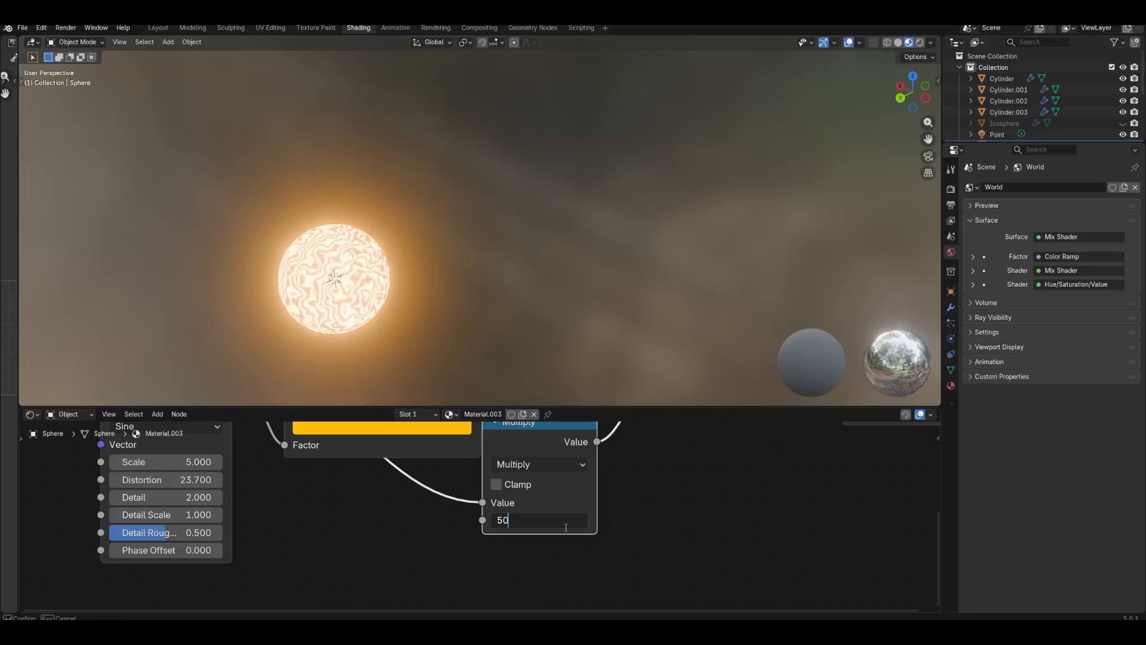
pyautogui.press('Return')
# Shift the Color Ramp's middle orange stop to about 0.65 and the deep orange first stop to about 0.30.
pyautogui.scroll(1, 363, 532)
pyautogui.moveTo(364, 533); pyautogui.dragTo(455, 608, button='middle')
pyautogui.moveTo(501, 483); pyautogui.dragTo(545, 485)
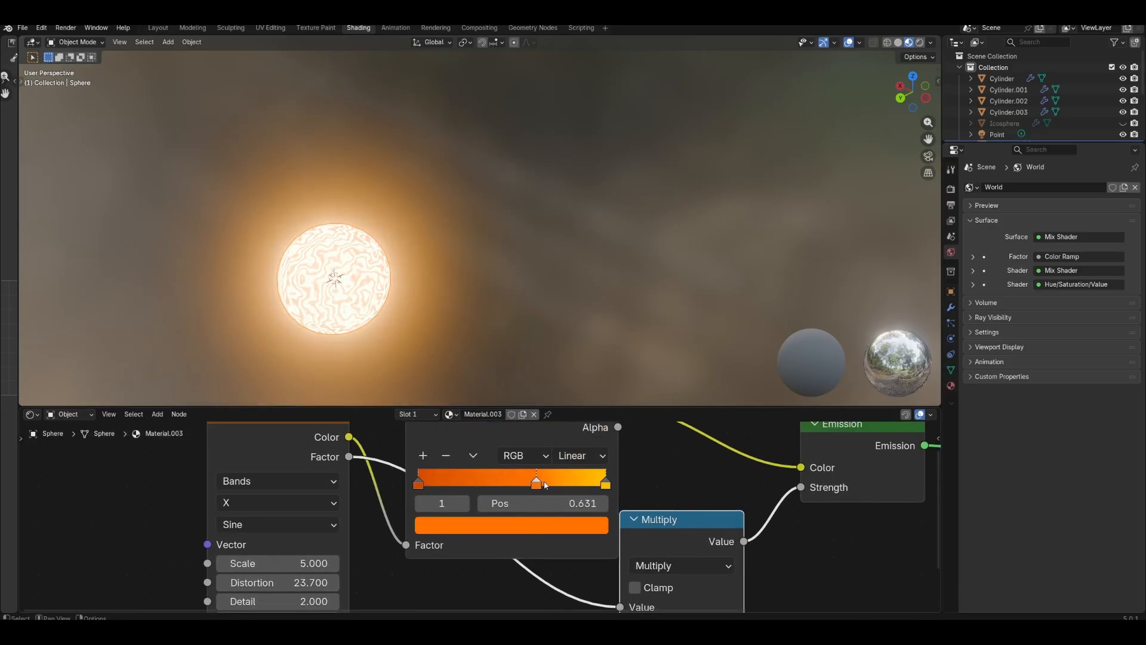
pyautogui.moveTo(419, 481); pyautogui.dragTo(482, 480)
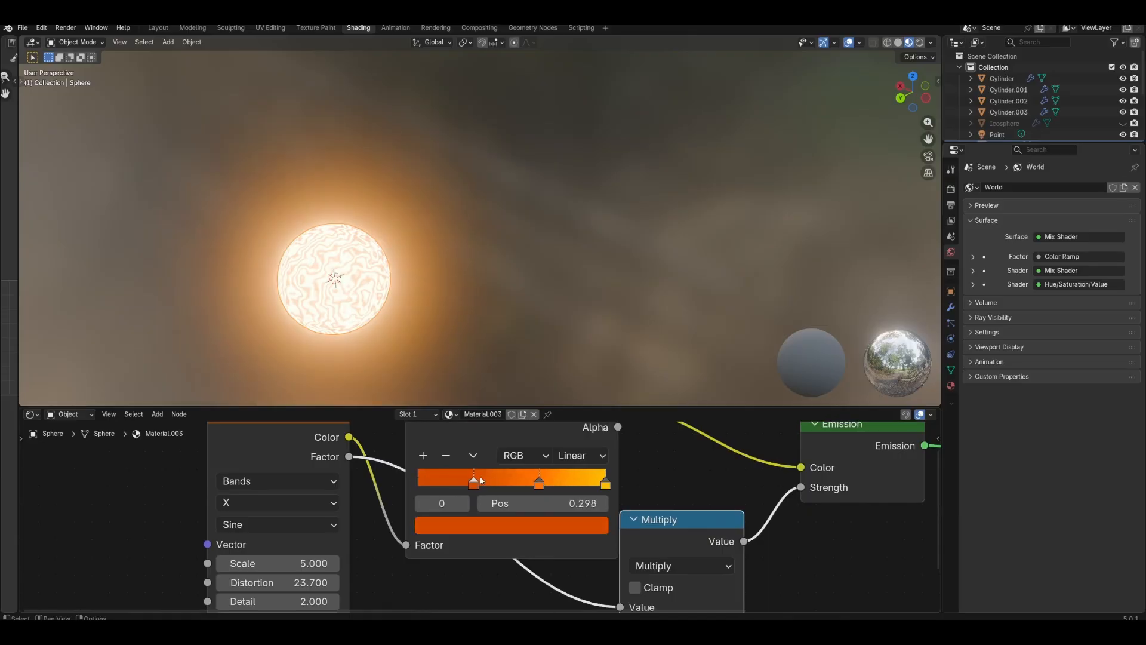
# Add a red Color Ramp stop at position 0, and move the deep orange stop to 0.44 and the bright orange one to about 0.7.
pyautogui.click(423, 459)
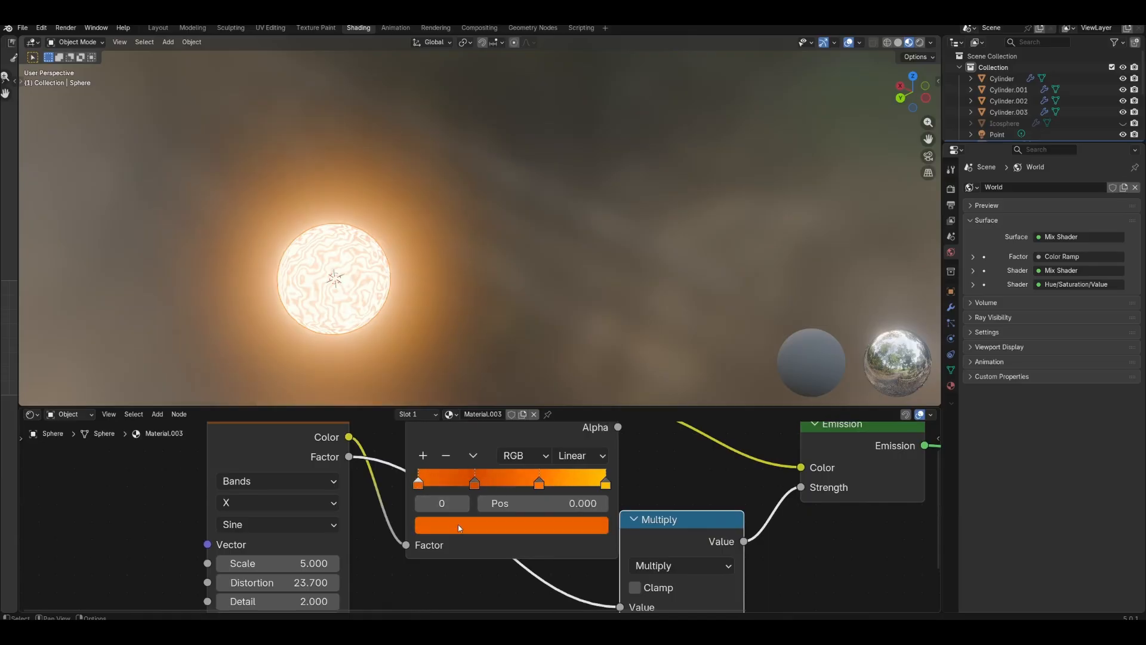
pyautogui.click(457, 524)
pyautogui.moveTo(464, 351); pyautogui.dragTo(491, 358)
pyautogui.click(541, 483)
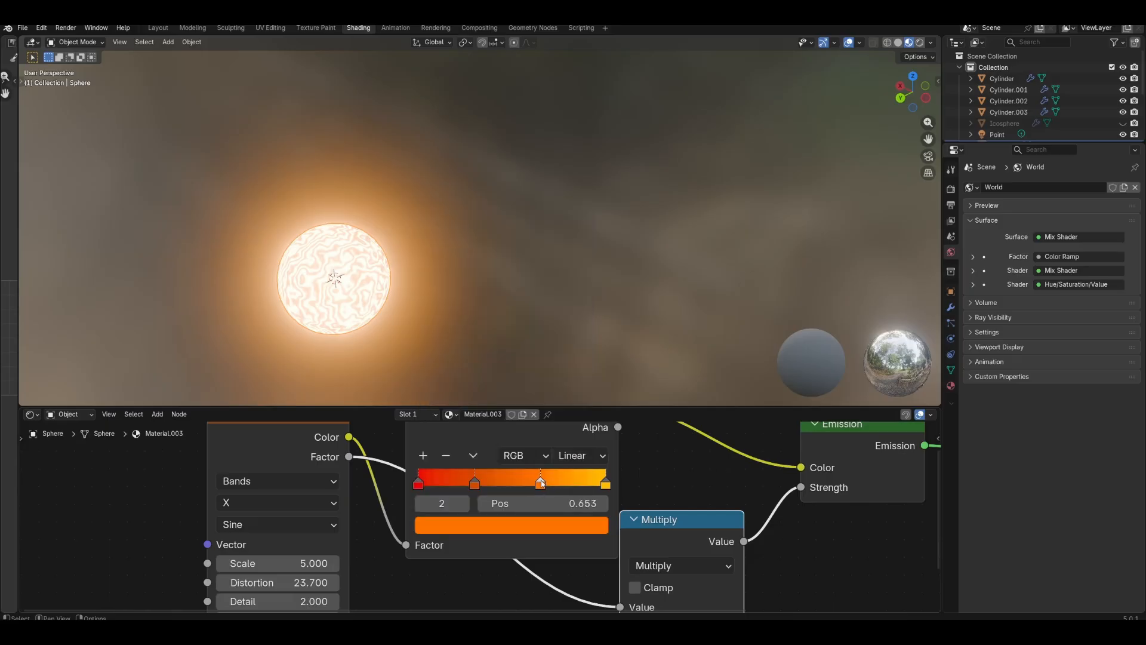
pyautogui.moveTo(488, 478); pyautogui.dragTo(510, 484)
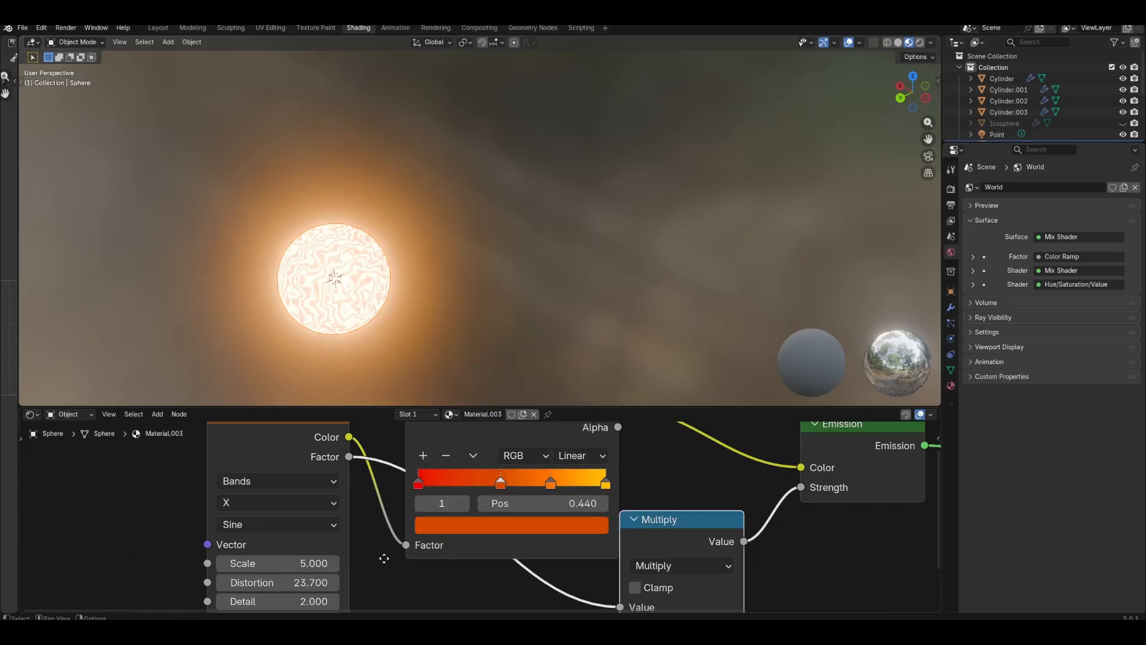
# Adjust the Color Ramp's red first stop to #E30600, with a value of 0.89.
pyautogui.moveTo(384, 558); pyautogui.dragTo(399, 523, button='middle')
pyautogui.click(433, 448)
pyautogui.click(457, 479)
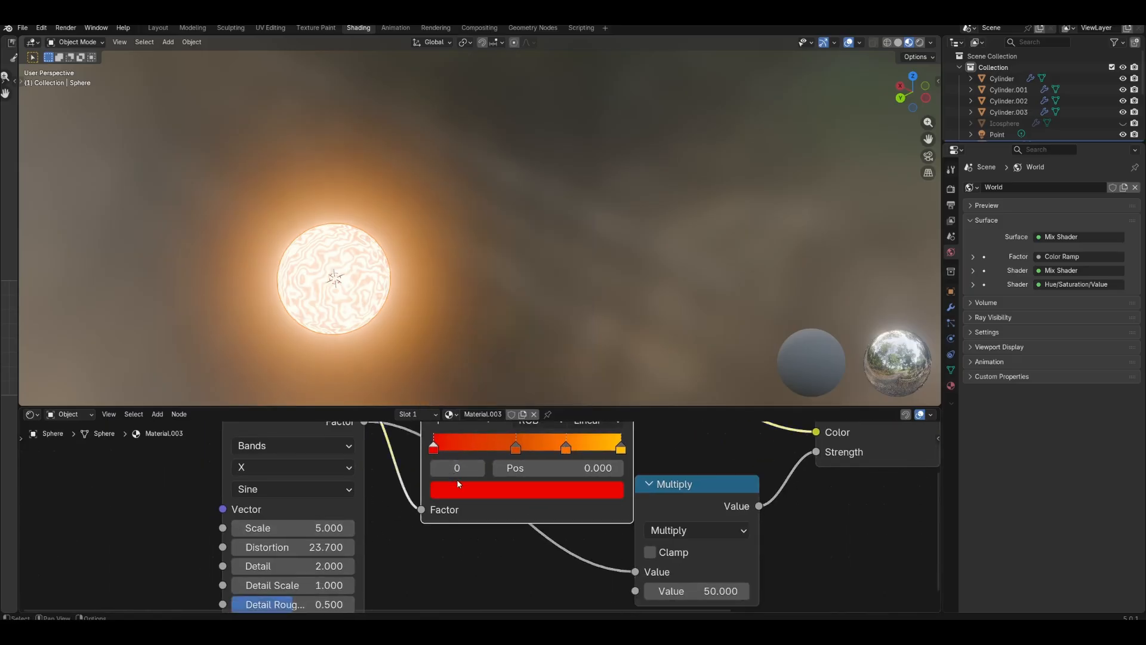
pyautogui.click(515, 490)
pyautogui.moveTo(537, 420); pyautogui.dragTo(501, 420)
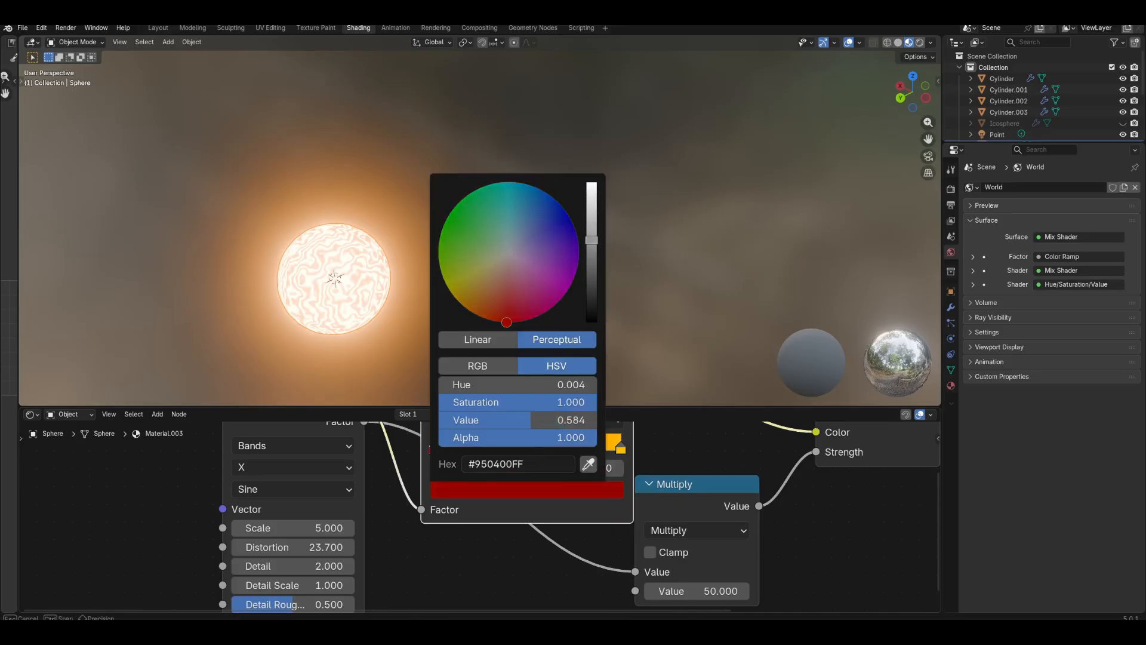
pyautogui.moveTo(591, 239); pyautogui.dragTo(591, 197)
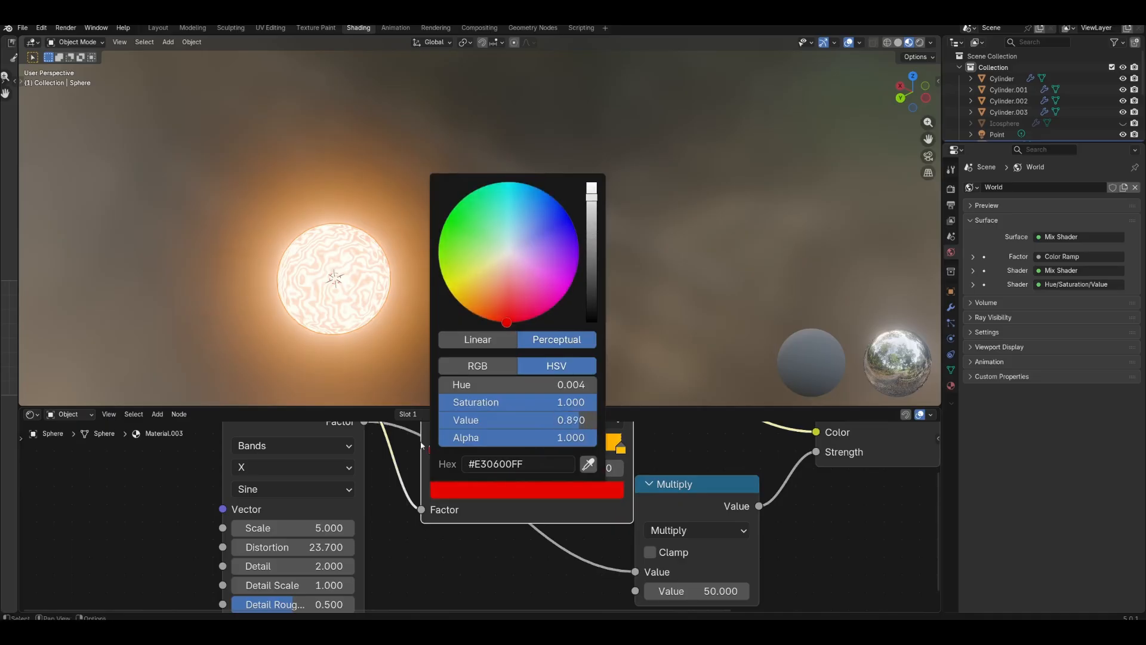
# Set the Wave Texture's scale to 2.8, distortion to 41.8, detail to 15 and detail scale to 1.6.
pyautogui.moveTo(359, 562); pyautogui.dragTo(363, 549, button='middle')
pyautogui.moveTo(326, 535)
pyautogui.mouseDown()
pyautogui.moveTo(358, 554)
pyautogui.moveTo(329, 543)
pyautogui.mouseUp()
pyautogui.keyDown('shift'); pyautogui.scroll(-2, 356, 557); pyautogui.keyUp('shift')
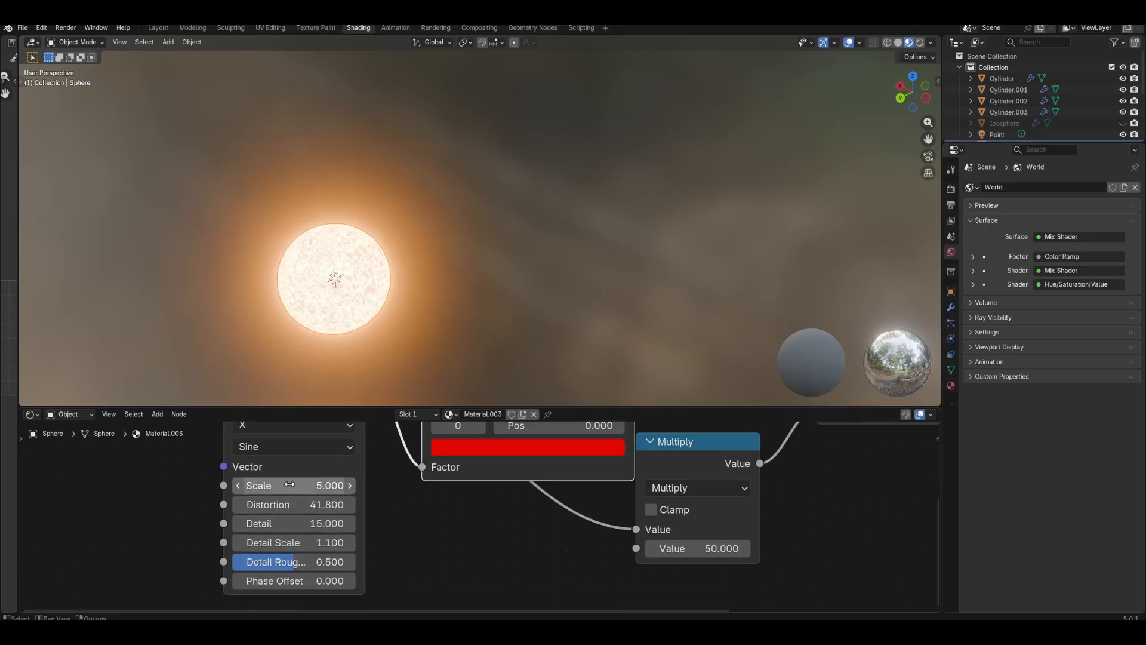
pyautogui.moveTo(299, 485); pyautogui.dragTo(285, 485)
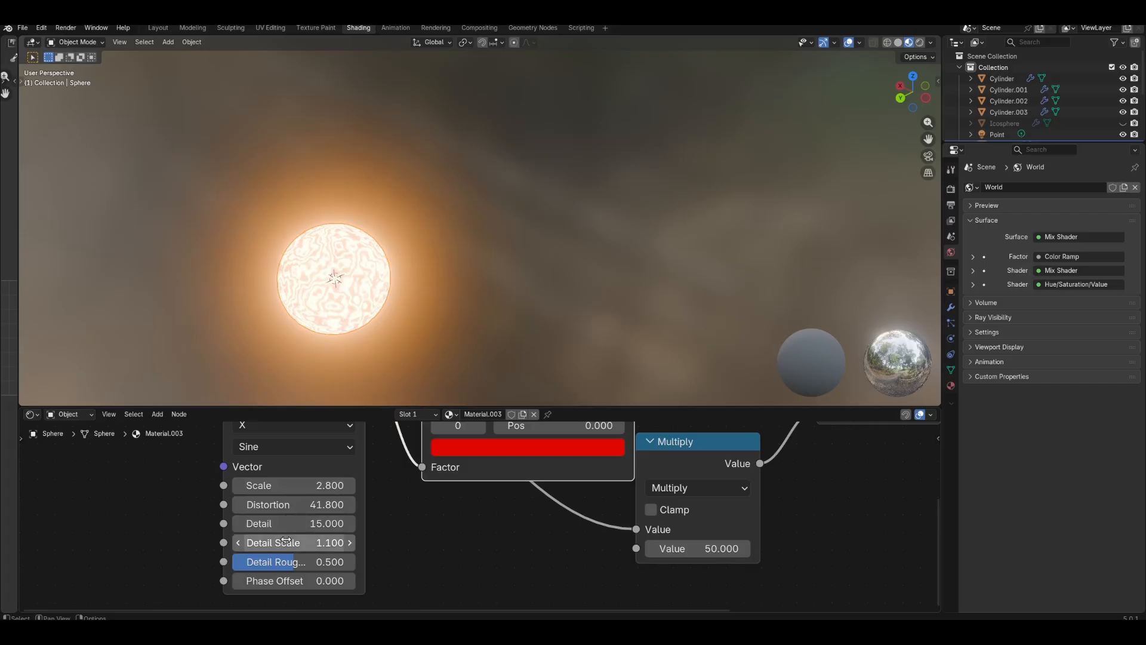
pyautogui.moveTo(317, 543); pyautogui.dragTo(346, 543)
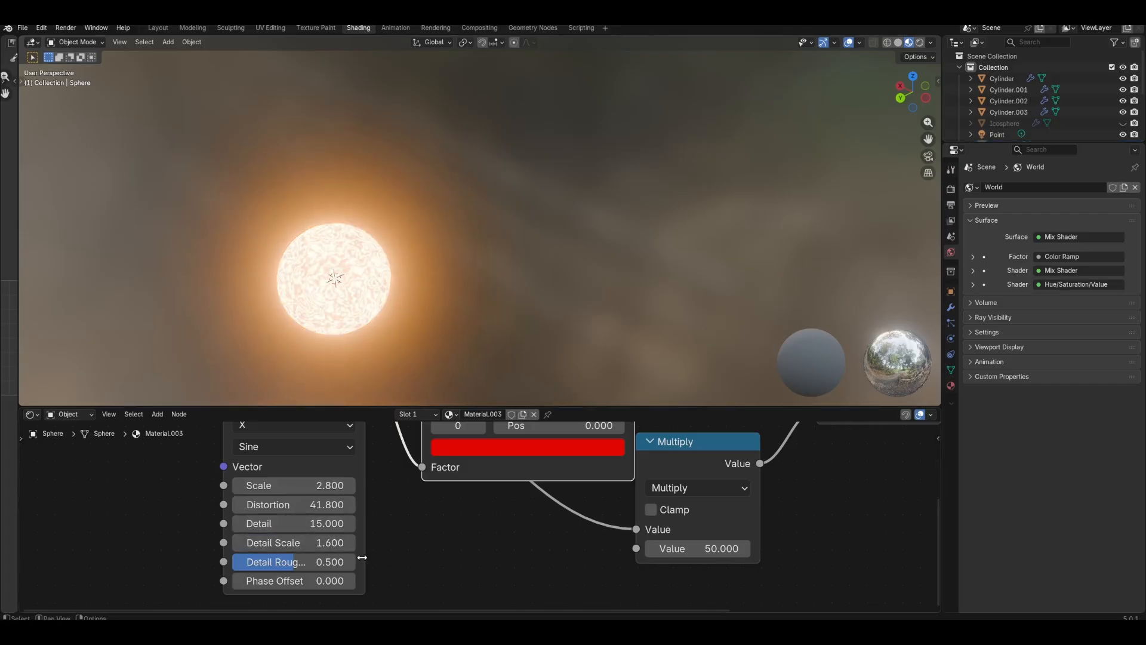
# Move the Material Output node farther from the Emission node and add a Displacement node feeding its Displacement input.
pyautogui.moveTo(362, 557); pyautogui.dragTo(375, 592, button='middle')
pyautogui.moveTo(406, 251); pyautogui.dragTo(555, 263, button='middle')
pyautogui.moveTo(646, 451); pyautogui.dragTo(455, 564, button='middle')
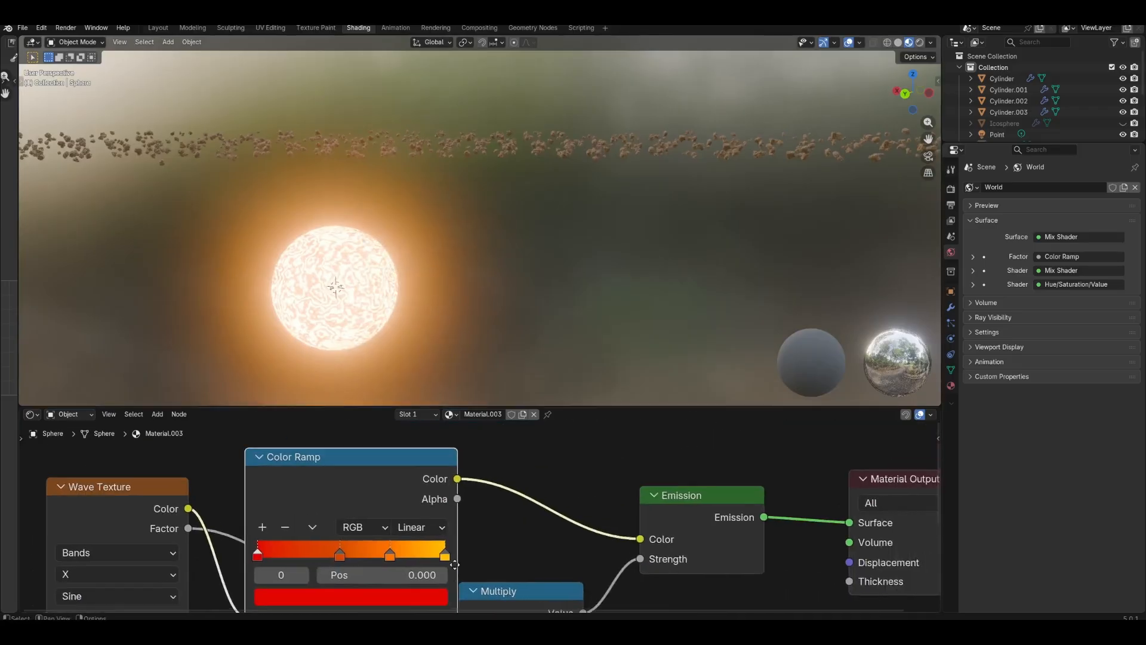
pyautogui.scroll(-3, 455, 564)
pyautogui.scroll(1, 478, 538)
pyautogui.moveTo(611, 512); pyautogui.dragTo(670, 514)
pyautogui.moveTo(607, 562); pyautogui.dragTo(627, 535, button='middle')
pyautogui.moveTo(645, 528); pyautogui.dragTo(504, 520)
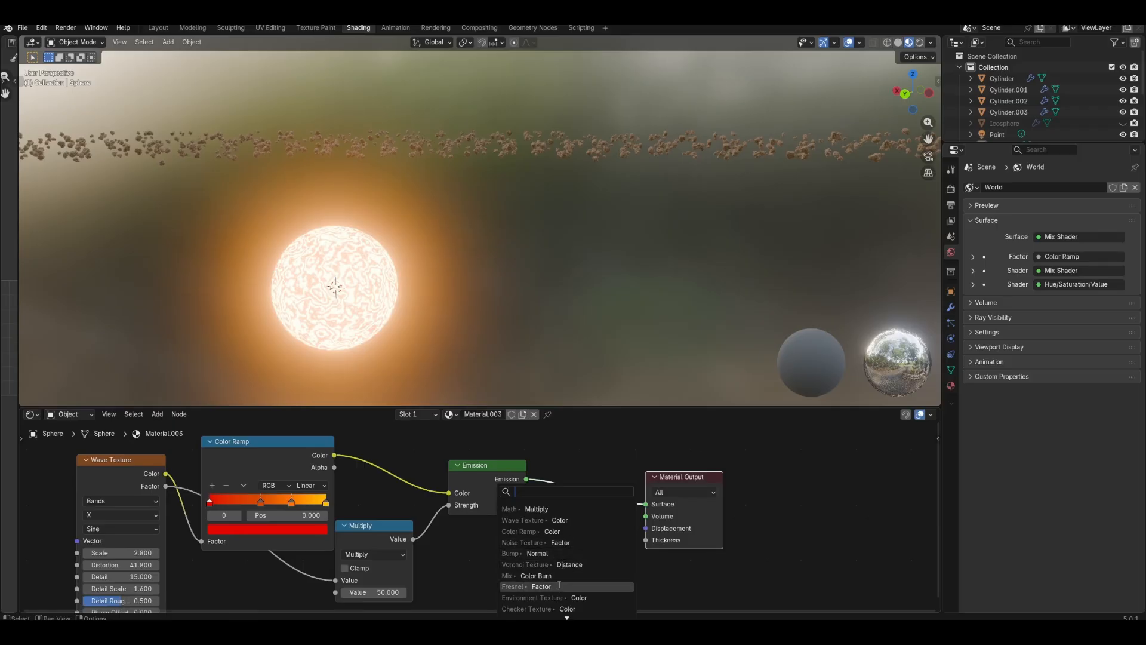
pyautogui.write('d')
pyautogui.click(537, 521)
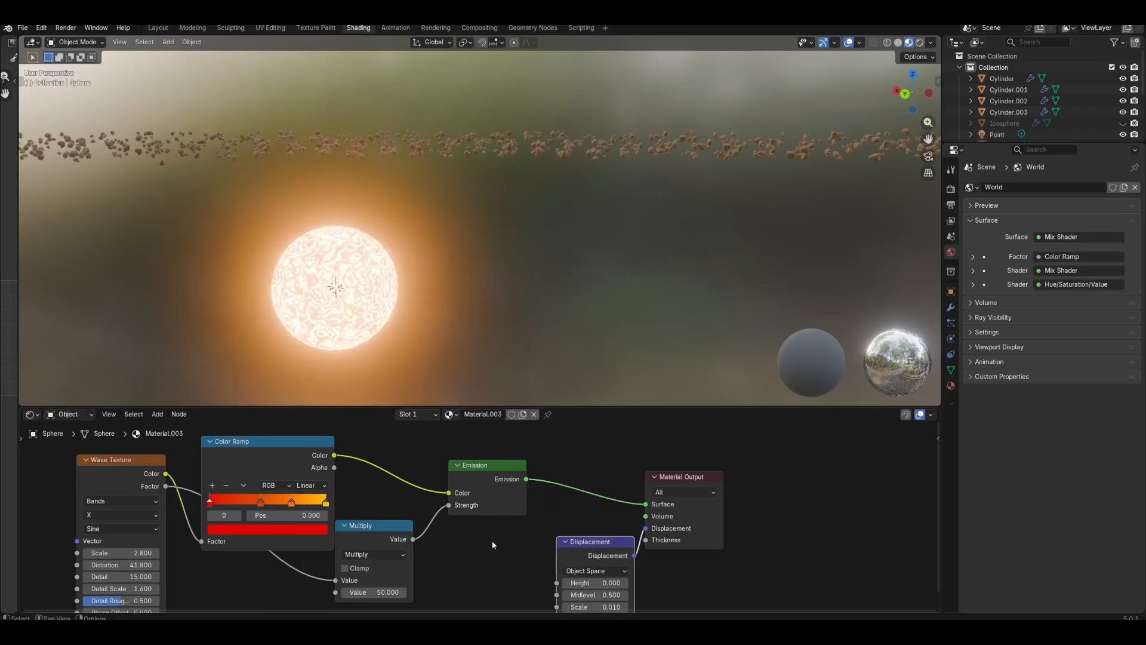
# Connect the Wave Texture's Factor to the Displacement node's Height.
pyautogui.moveTo(492, 541); pyautogui.dragTo(512, 501, button='middle')
pyautogui.moveTo(185, 445); pyautogui.dragTo(471, 578)
pyautogui.click(553, 560)
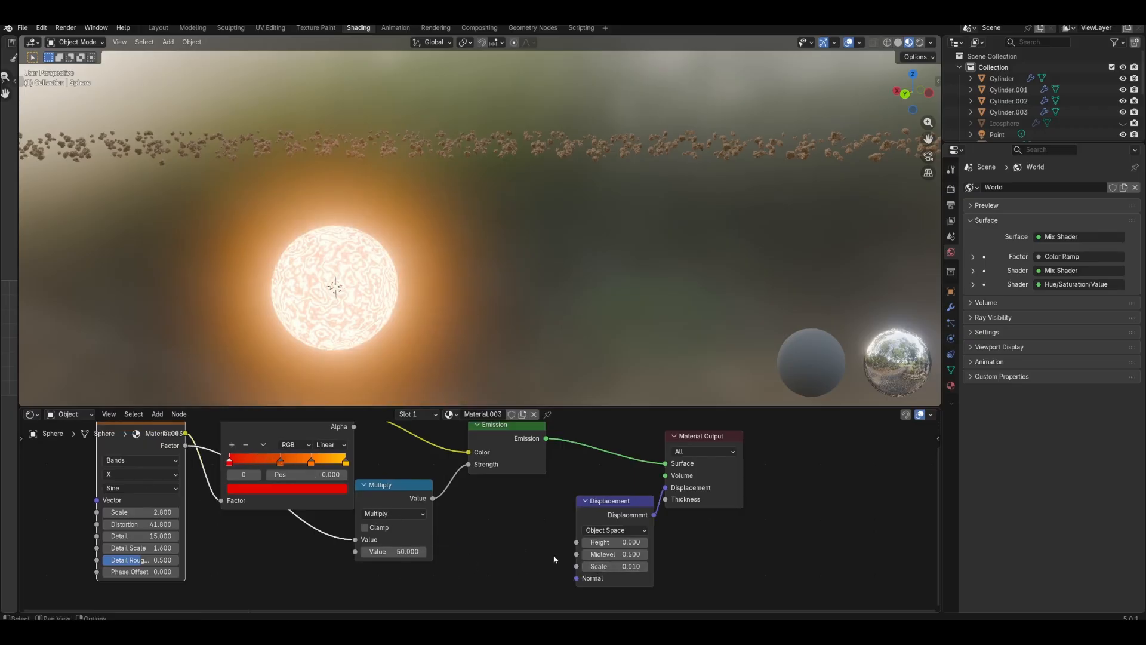
pyautogui.moveTo(186, 446); pyautogui.dragTo(626, 510)
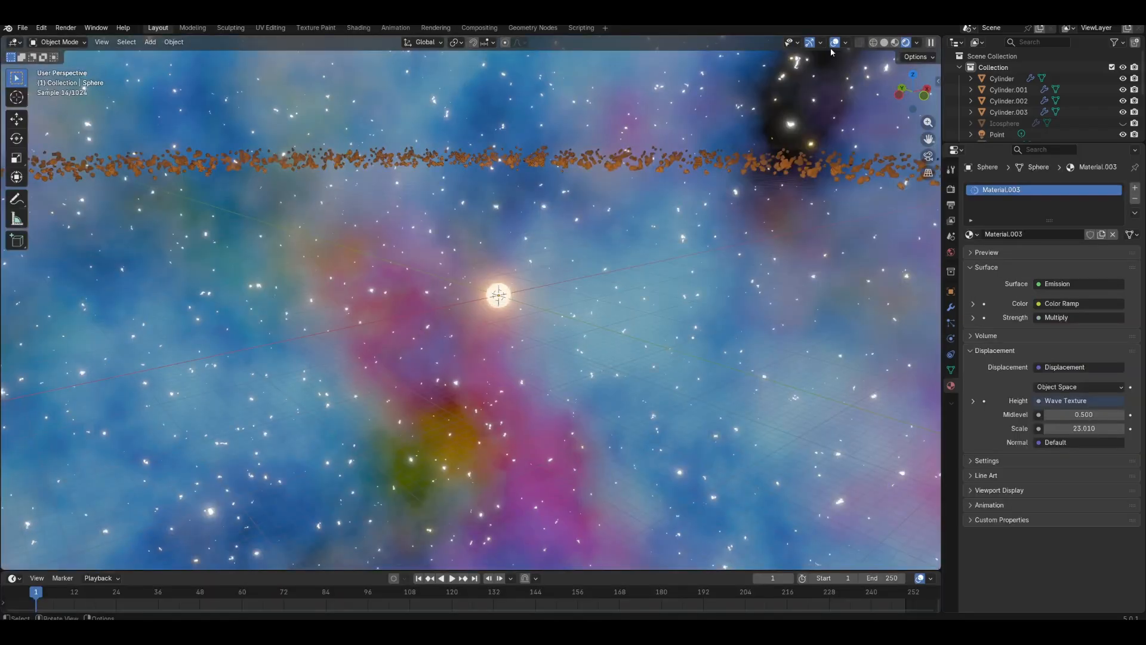
# Hide the viewport overlays in the rendered Layout view.
pyautogui.click(833, 44)
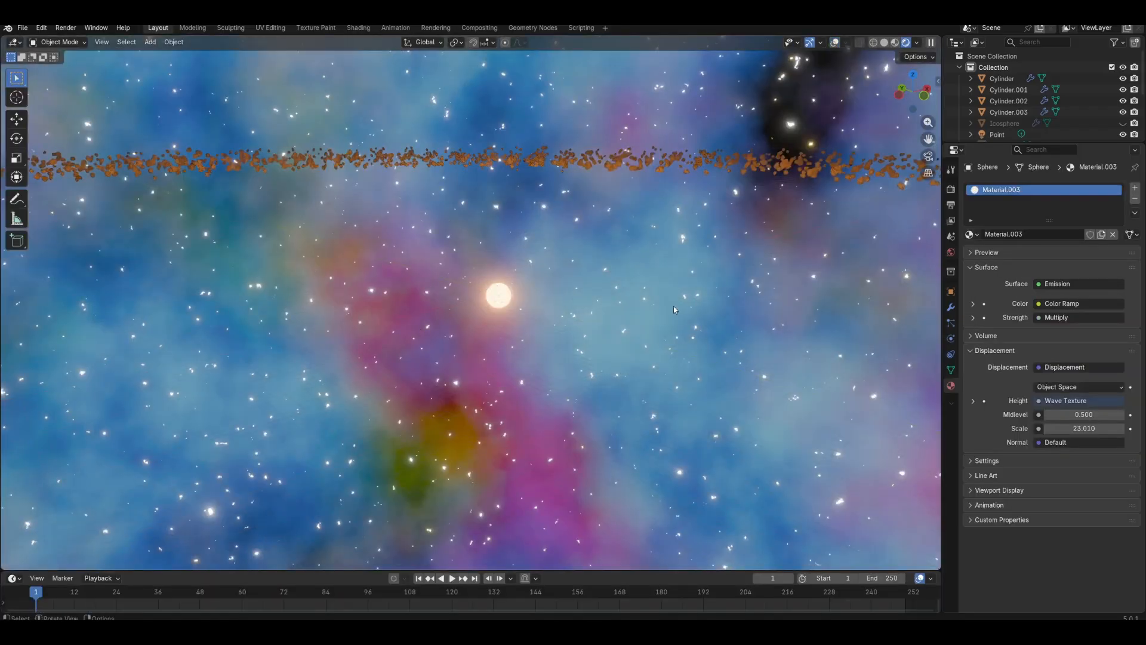
pyautogui.moveTo(673, 306); pyautogui.dragTo(482, 324, button='middle')
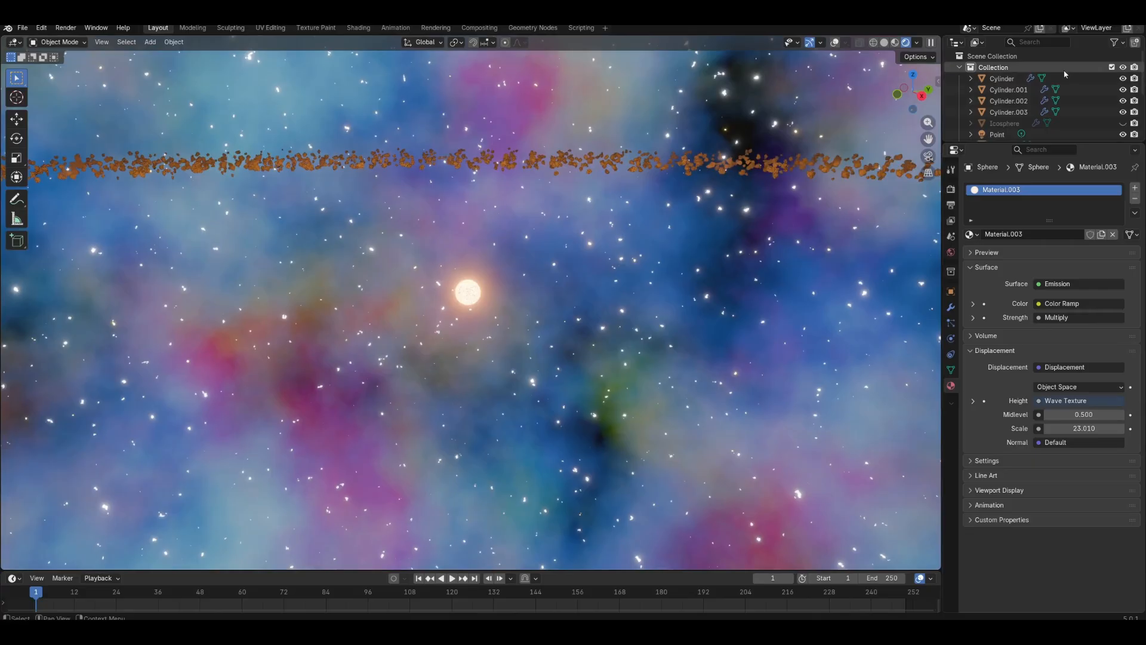
# Unhide the Icosphere in the viewport and select it.
pyautogui.scroll(-2, 1065, 110)
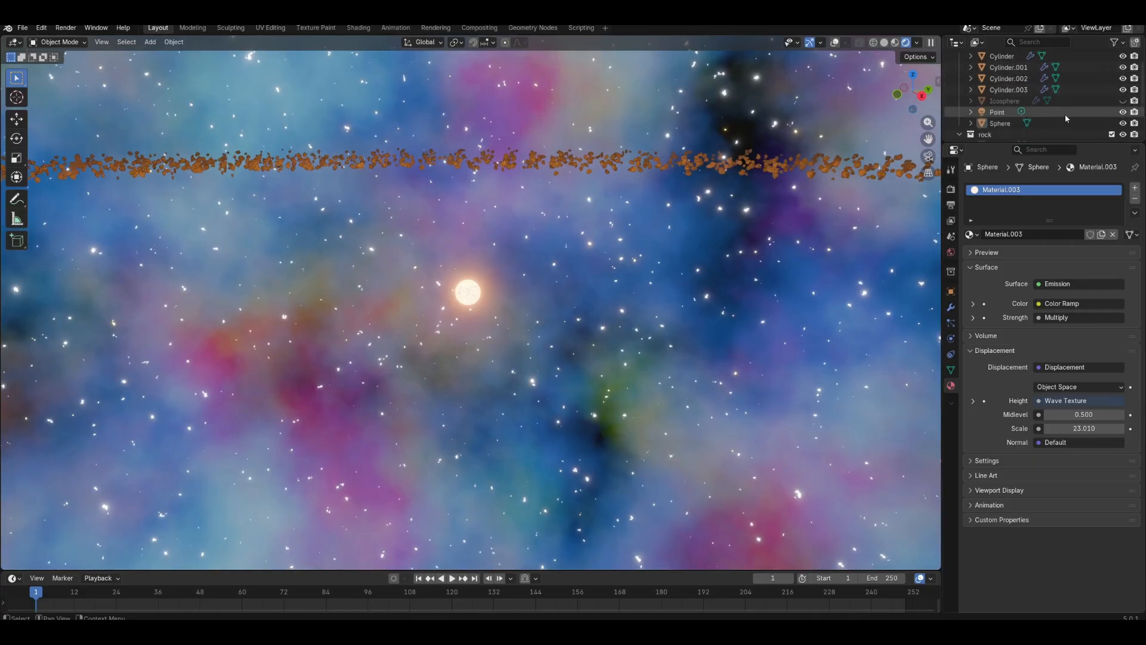
pyautogui.click(1123, 100)
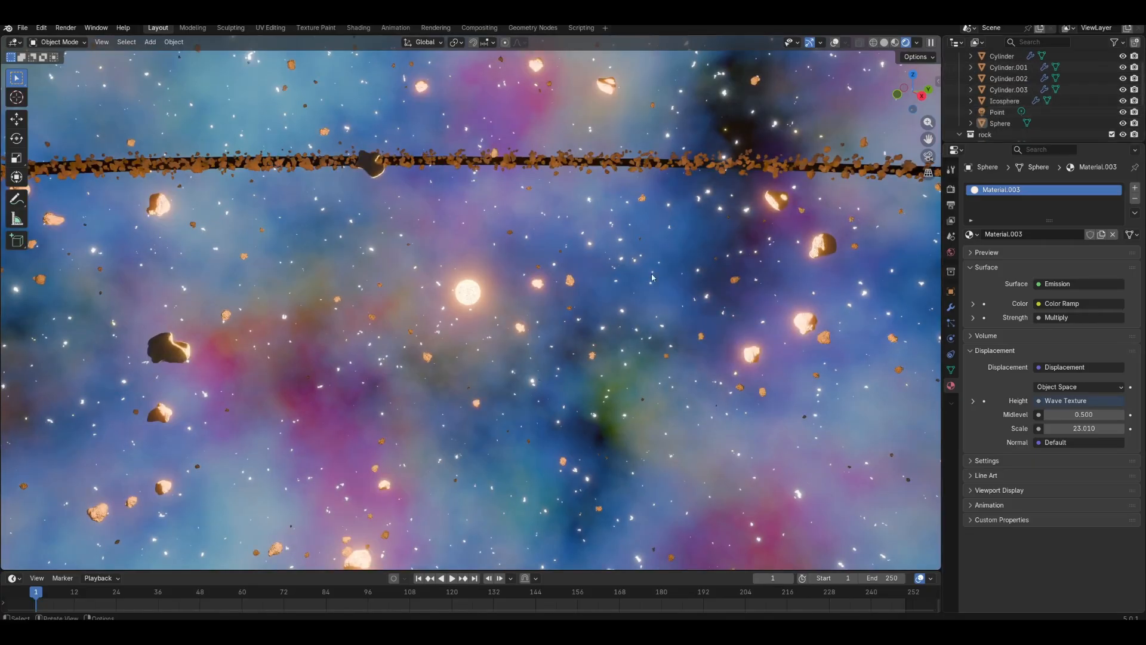
pyautogui.moveTo(809, 236); pyautogui.dragTo(834, 232, button='middle')
pyautogui.click(1005, 101)
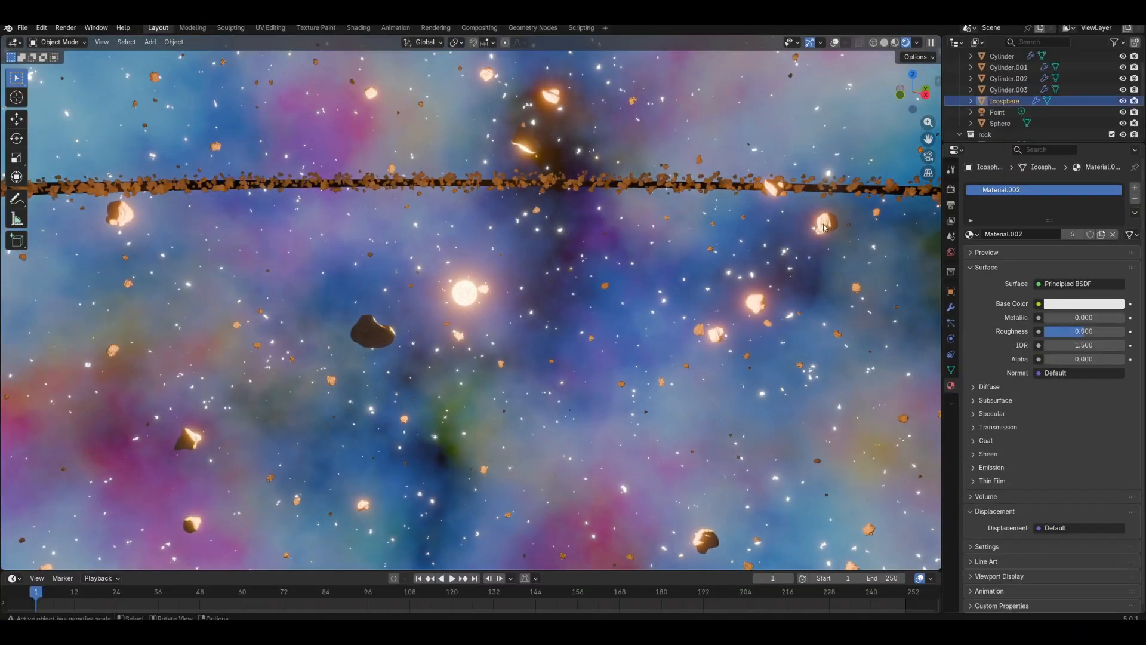
# Make the Icosphere's particle settings single-user and set the render Scale of its rocks to 4.010.
pyautogui.click(951, 324)
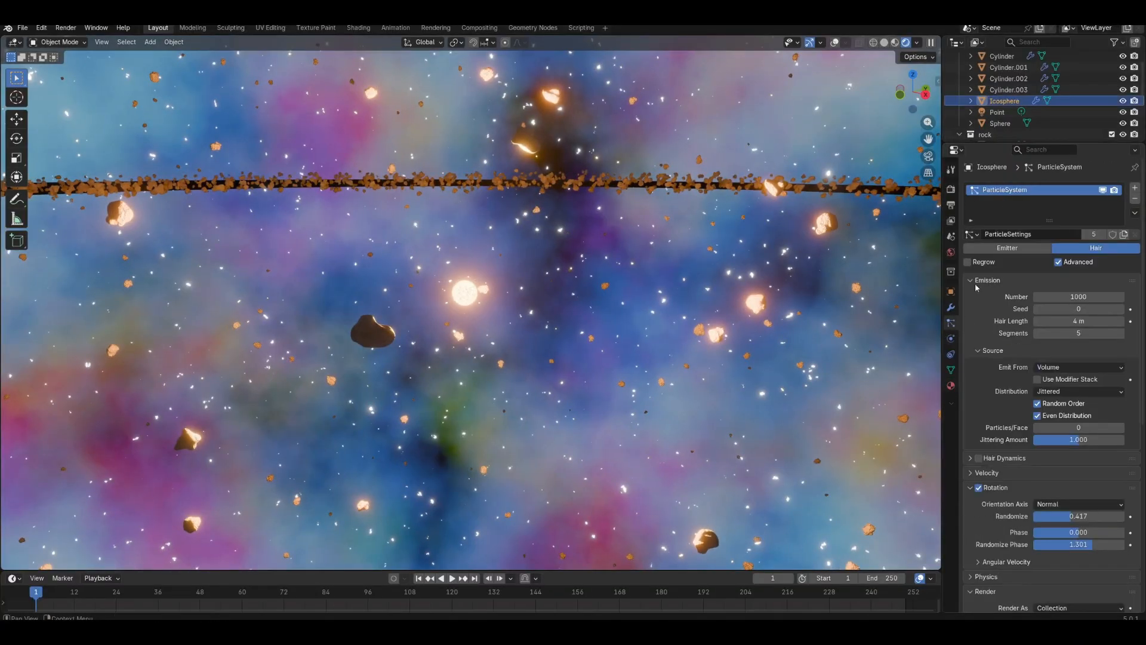
pyautogui.click(1124, 235)
pyautogui.scroll(-5, 1120, 211)
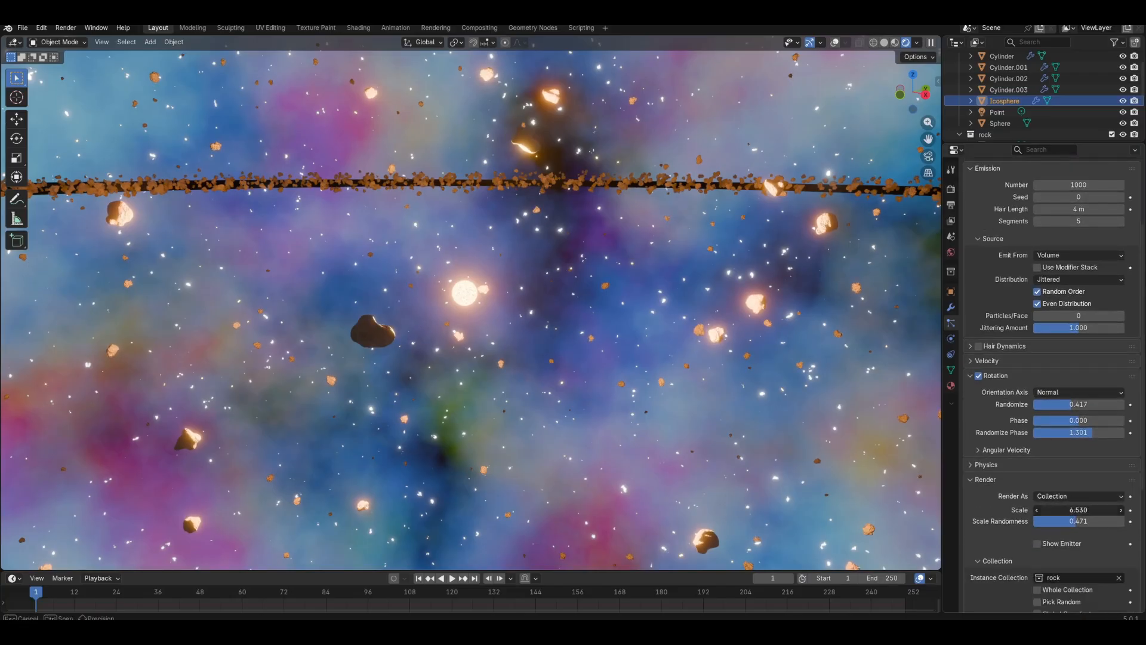
pyautogui.moveTo(1069, 510); pyautogui.dragTo(885, 458)
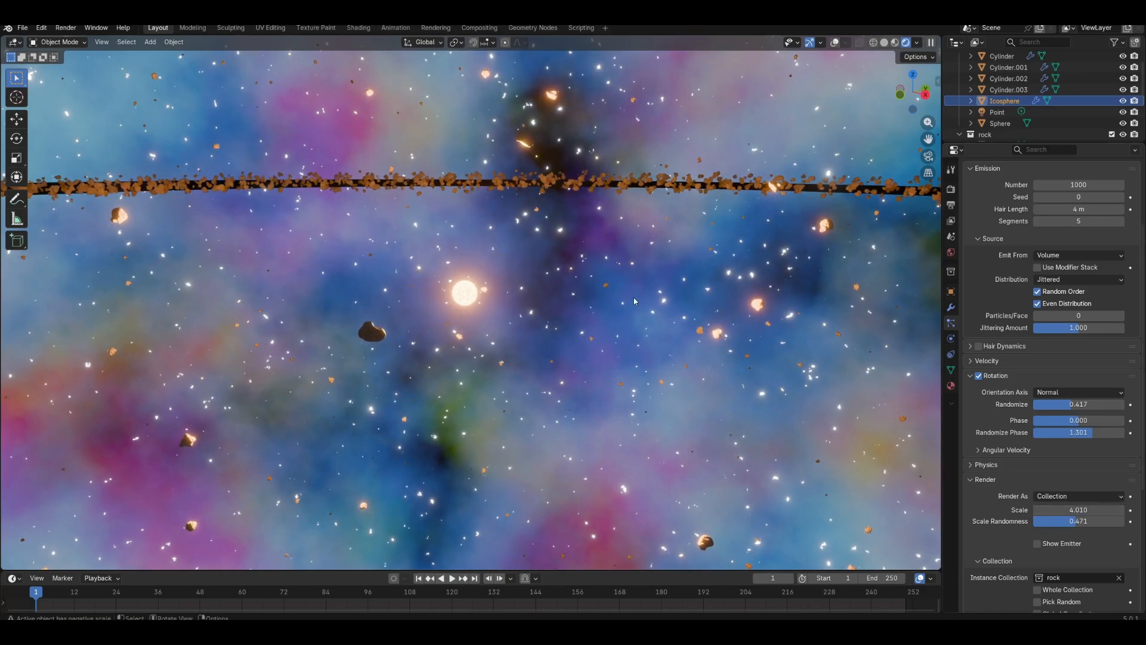
# Raise the maximum Transparent light bounces to 9 in the Cycles render settings.
pyautogui.moveTo(633, 297); pyautogui.dragTo(575, 327, button='middle')
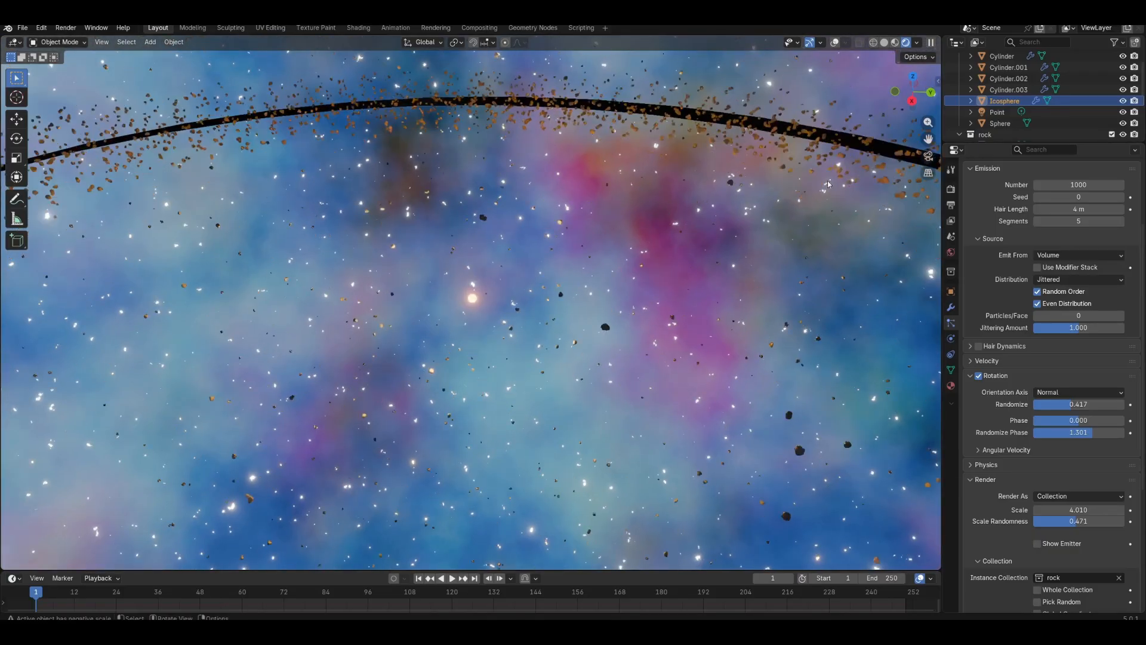
pyautogui.click(828, 143)
pyautogui.click(828, 144)
pyautogui.moveTo(828, 144); pyautogui.dragTo(775, 212, button='middle')
pyautogui.scroll(-2, 813, 263)
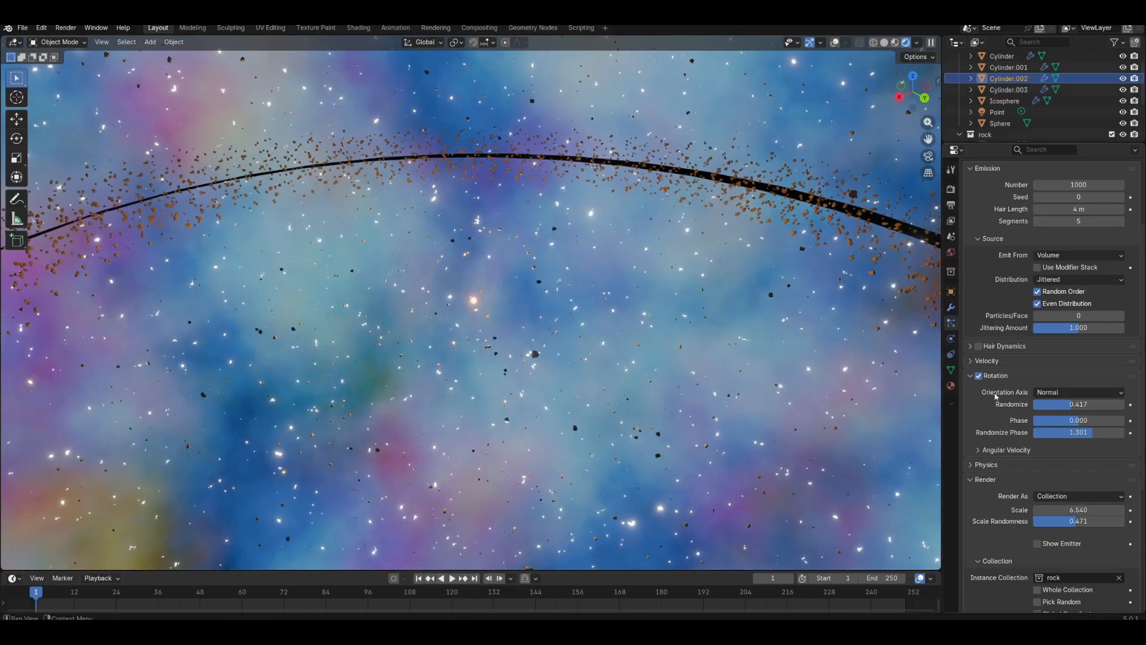
pyautogui.click(952, 190)
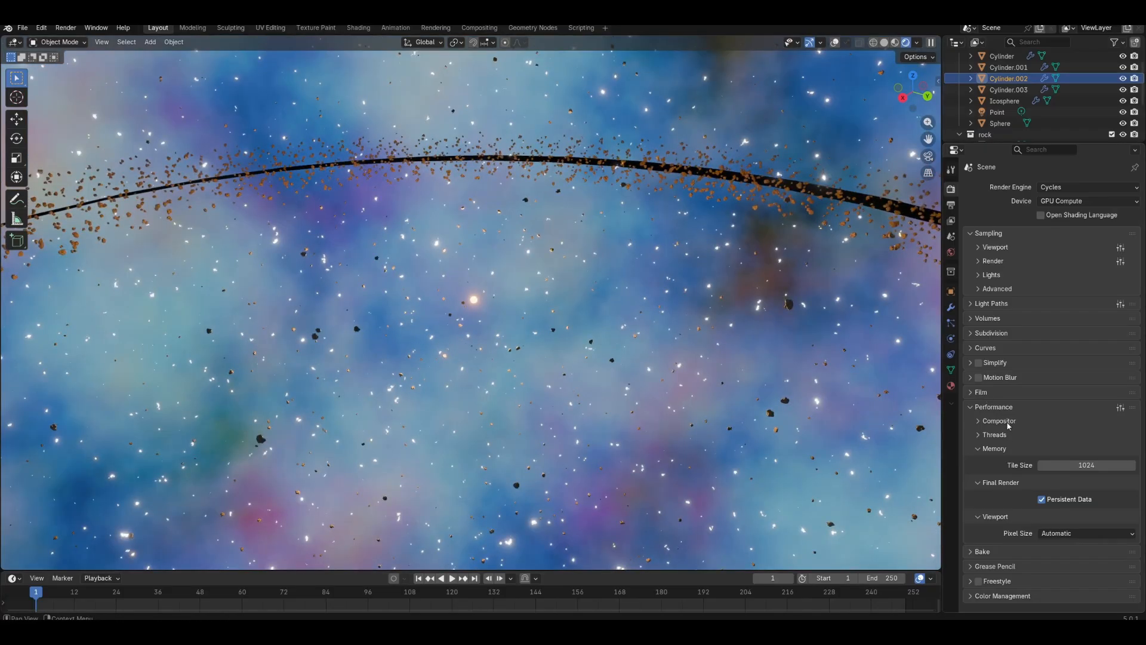
pyautogui.click(1007, 421)
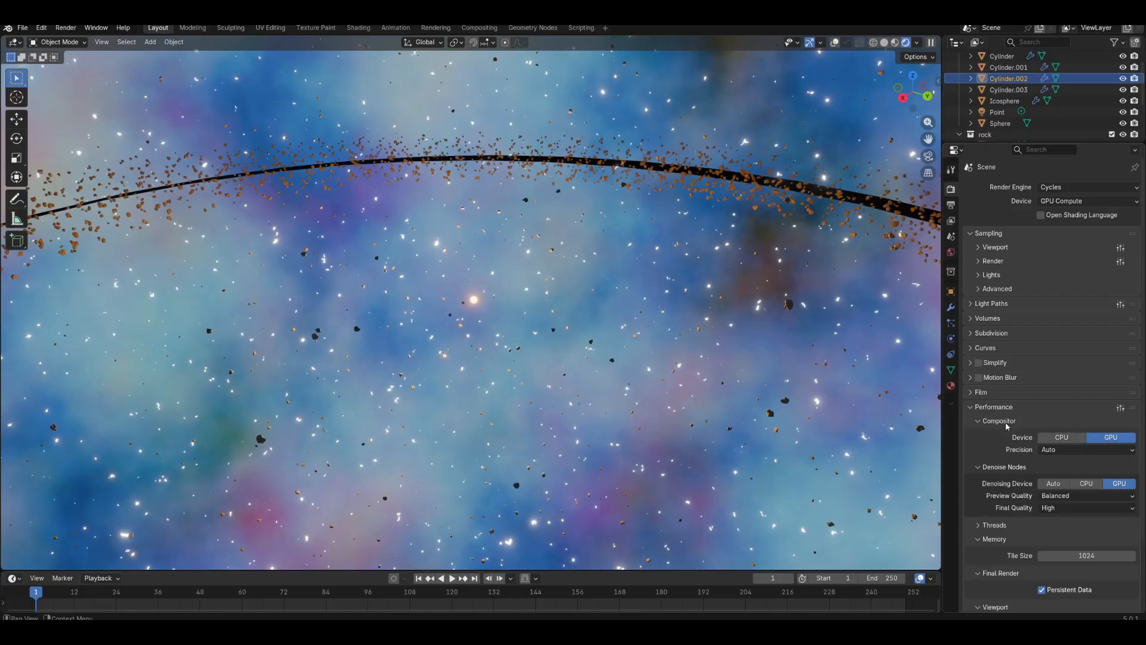
pyautogui.click(1004, 421)
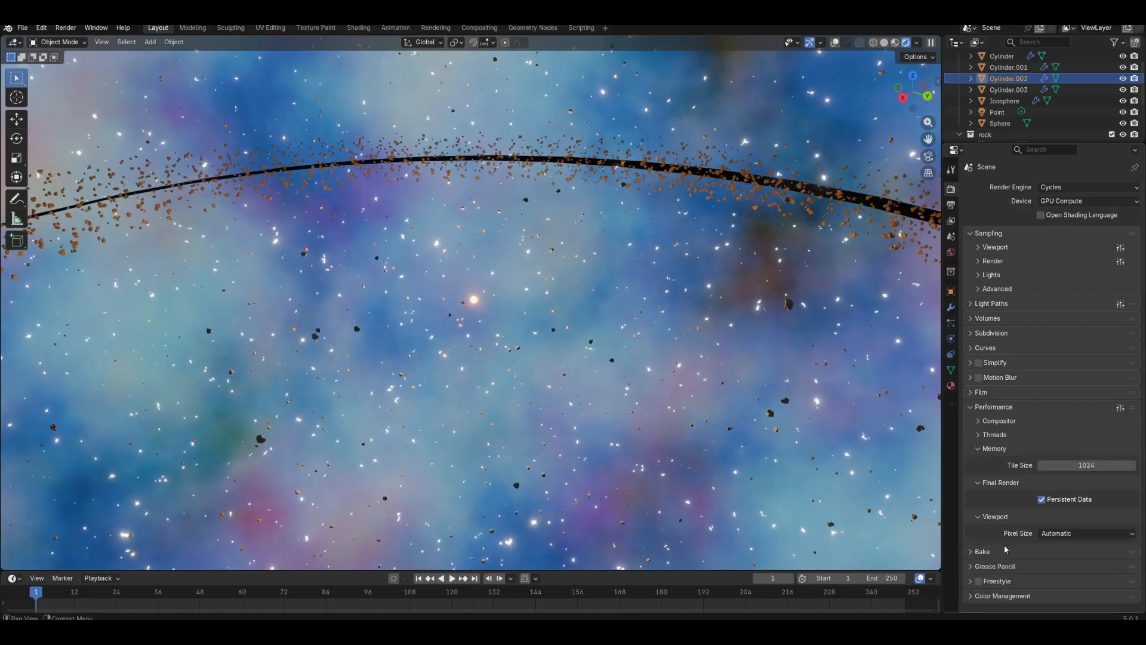
pyautogui.click(1018, 304)
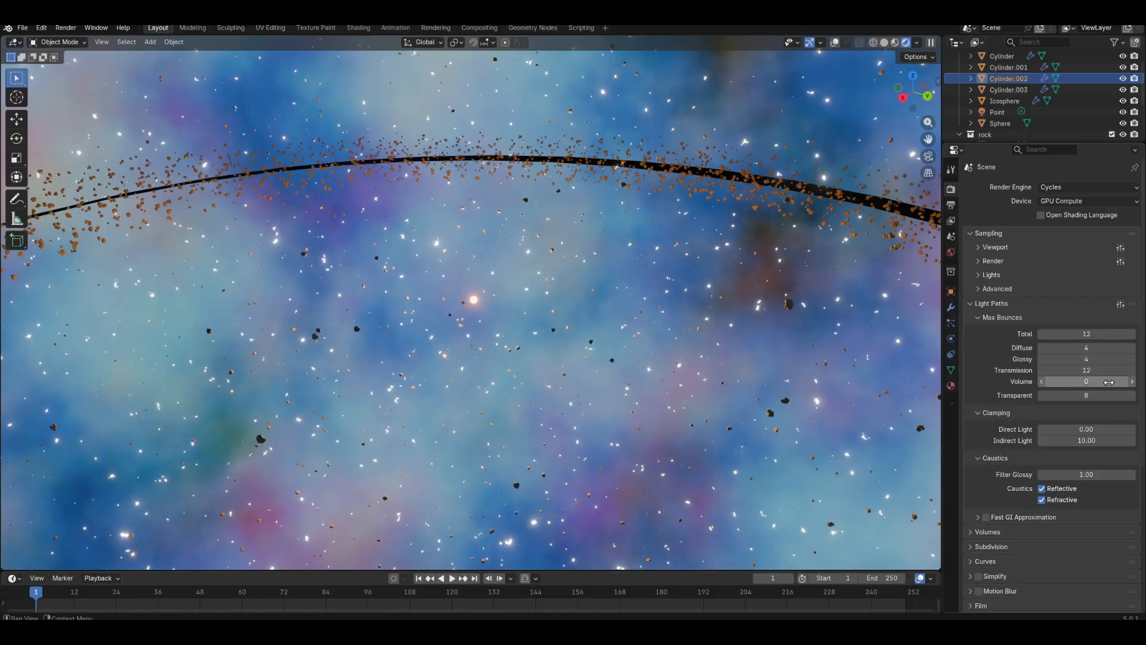
pyautogui.click(1132, 396)
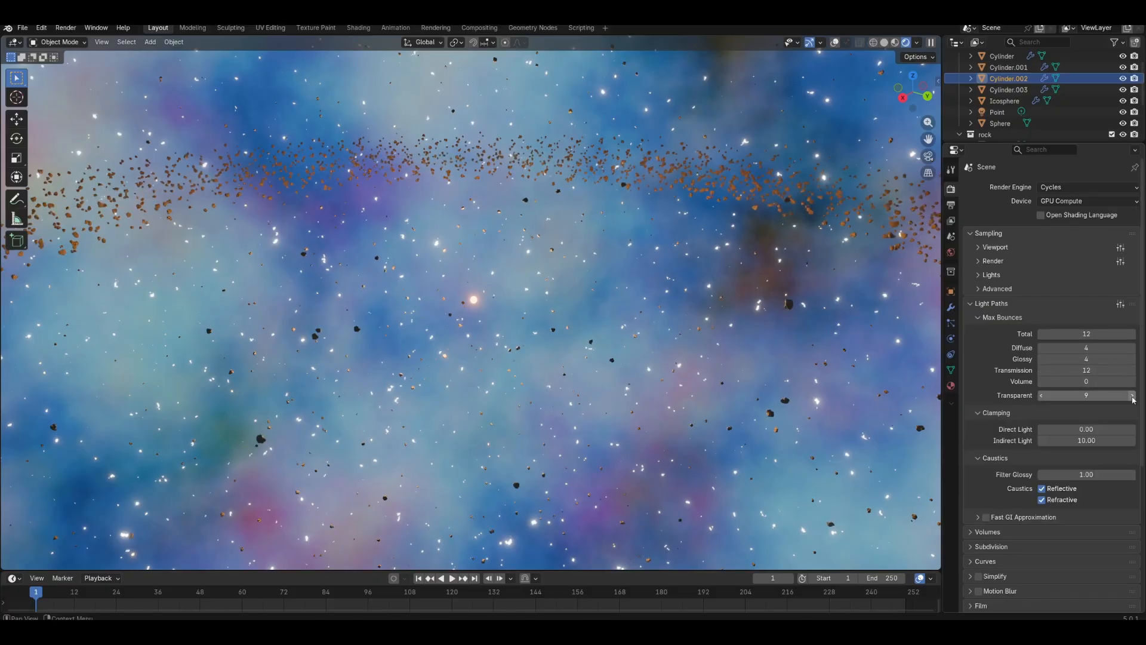
# Add a UV sphere, move it clear of the sun and scale it up.
pyautogui.scroll(2, 633, 398)
pyautogui.moveTo(641, 399); pyautogui.dragTo(653, 389, button='middle')
pyautogui.scroll(3, 653, 389)
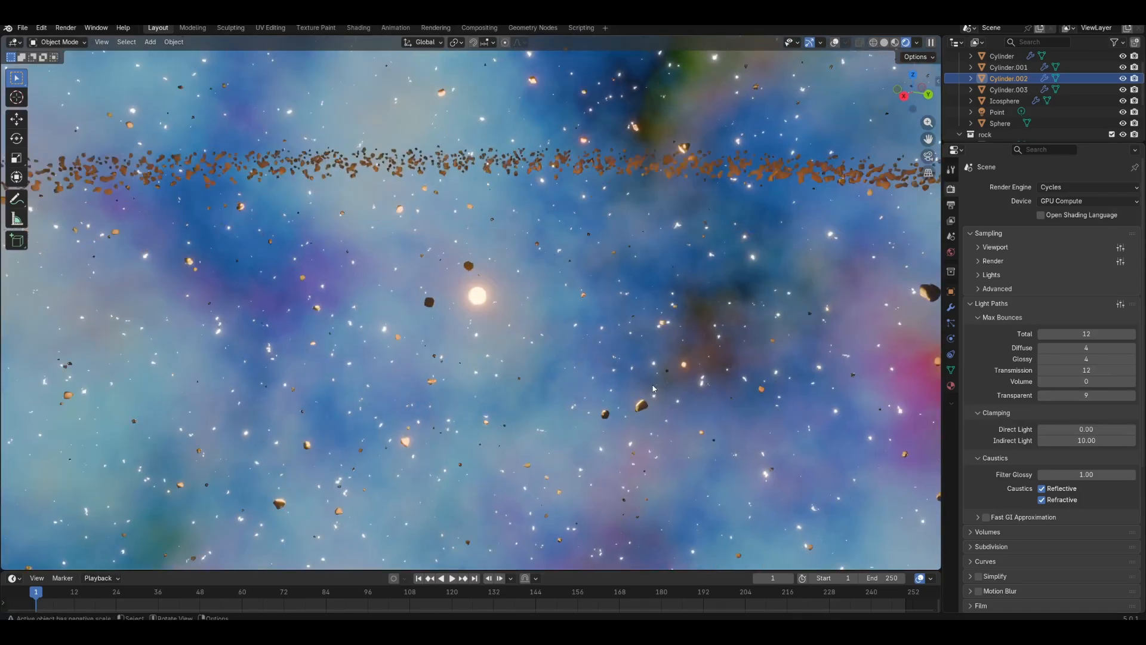
pyautogui.moveTo(751, 397); pyautogui.dragTo(257, 412, button='middle')
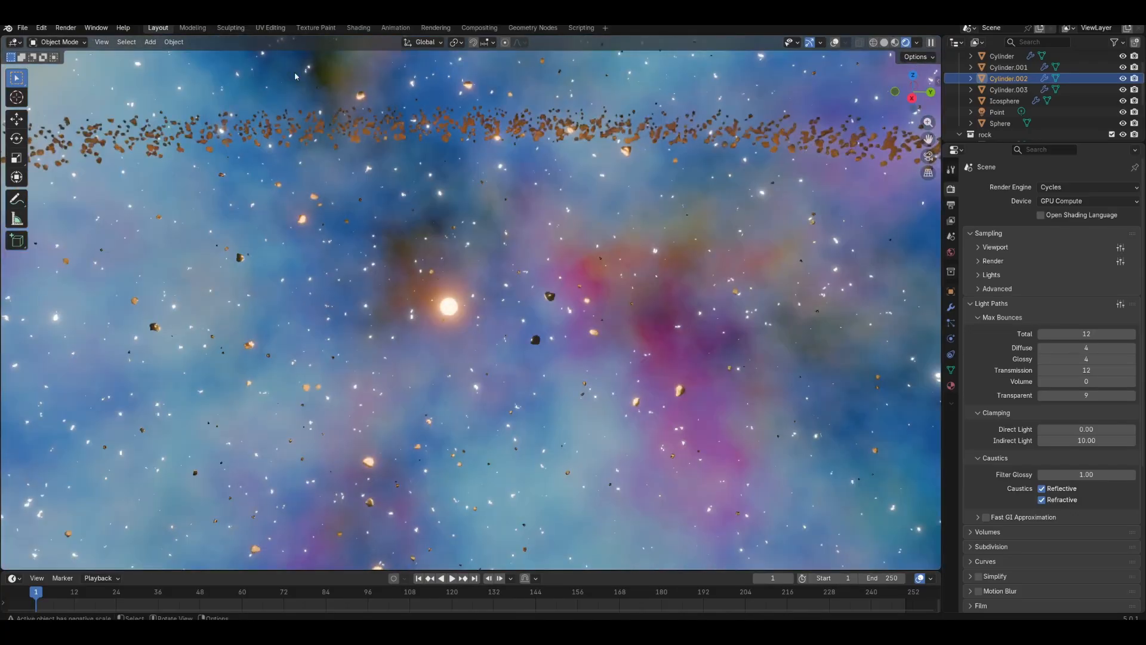
pyautogui.click(151, 43)
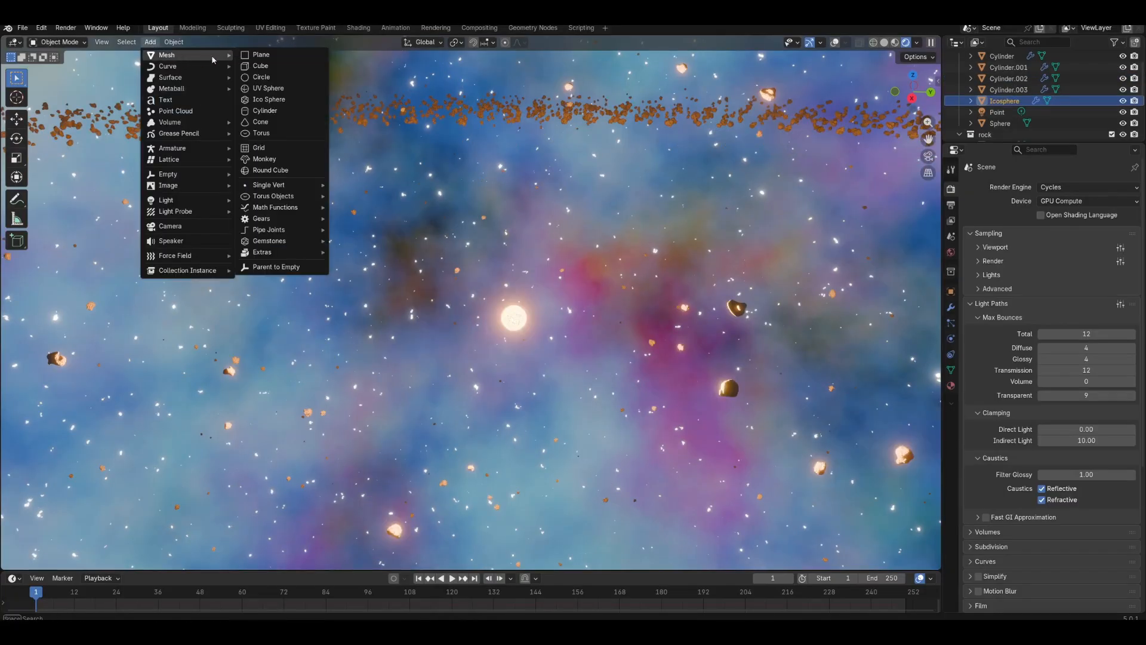
pyautogui.click(269, 88)
pyautogui.press('g')
pyautogui.click(556, 359)
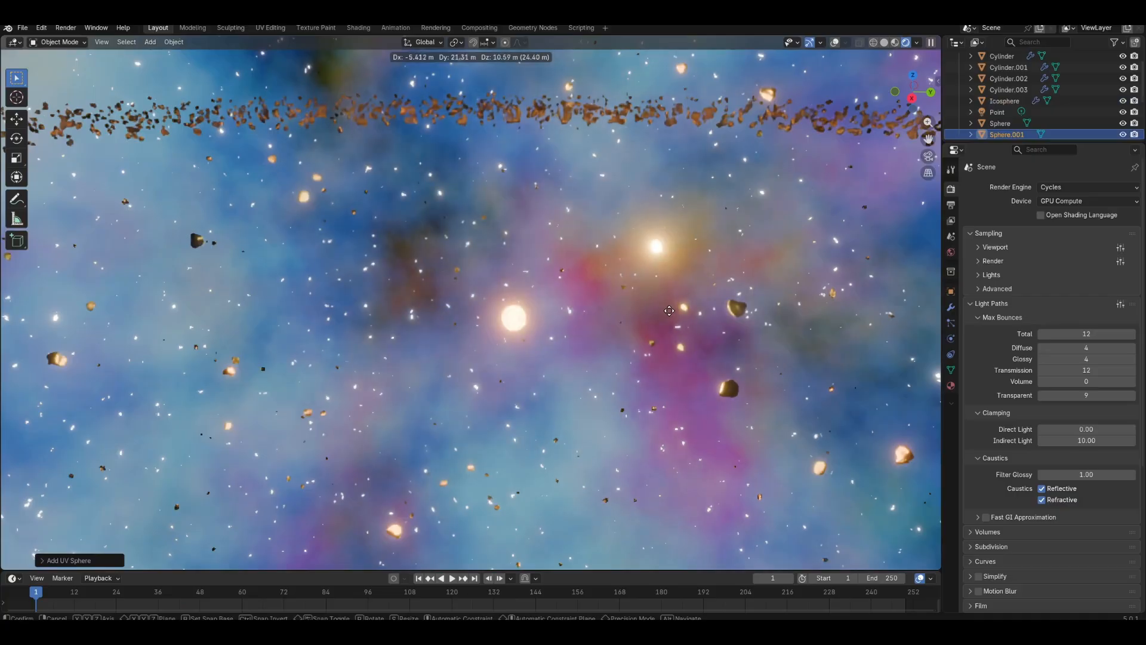
pyautogui.press('s')
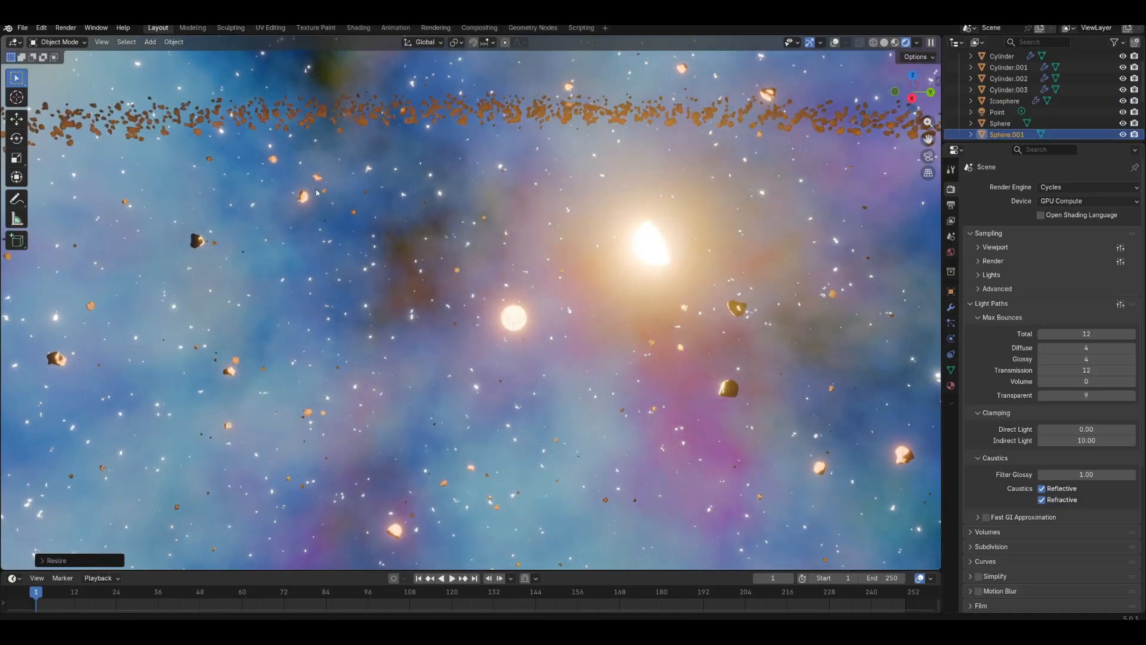
pyautogui.click(840, 287)
# Move the new sphere along the global Y axis farther from the sun and scale it down to about 0.80.
pyautogui.keyDown('shift'); pyautogui.moveTo(840, 287); pyautogui.dragTo(514, 334, button='middle'); pyautogui.keyUp('shift')
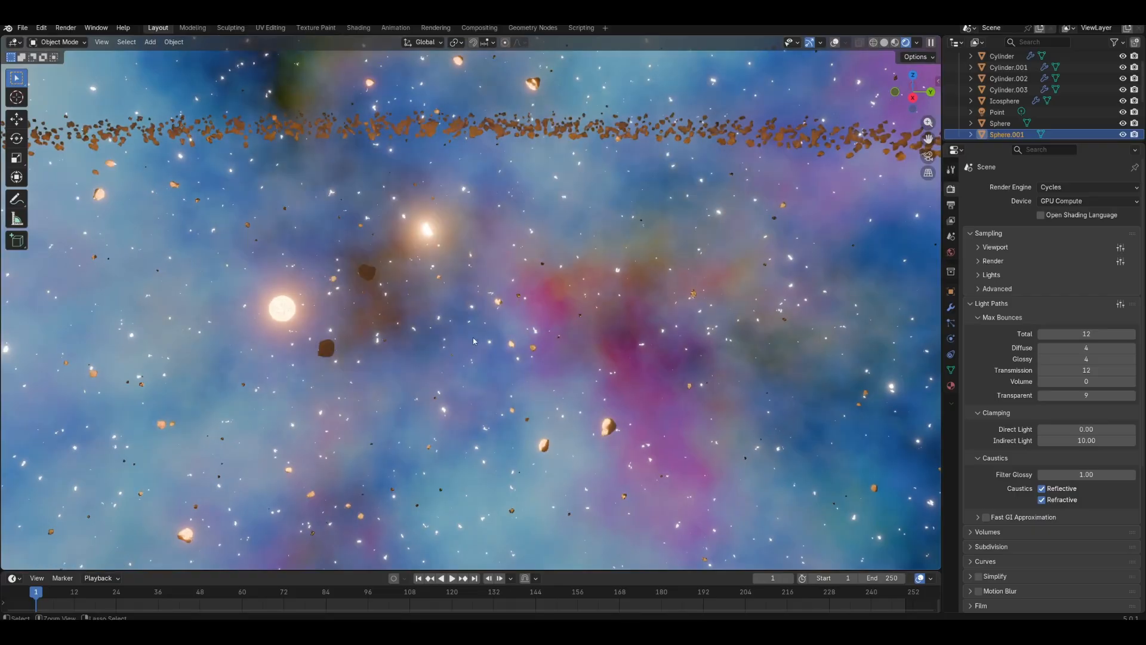
pyautogui.press('g')
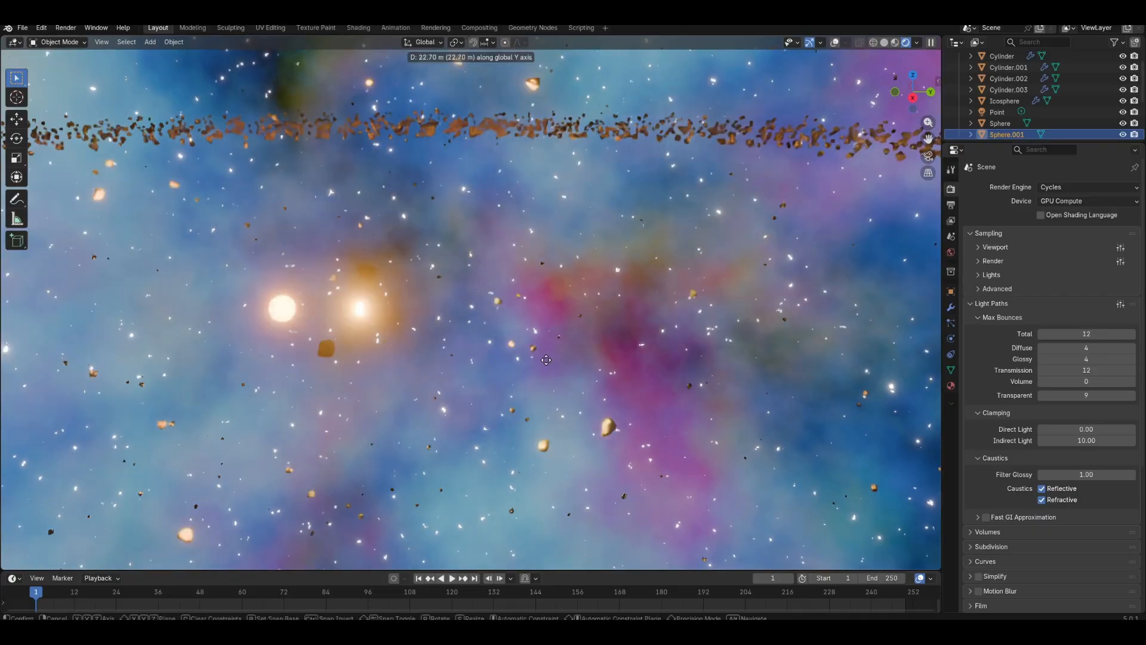
pyautogui.press('y')
pyautogui.click(862, 392)
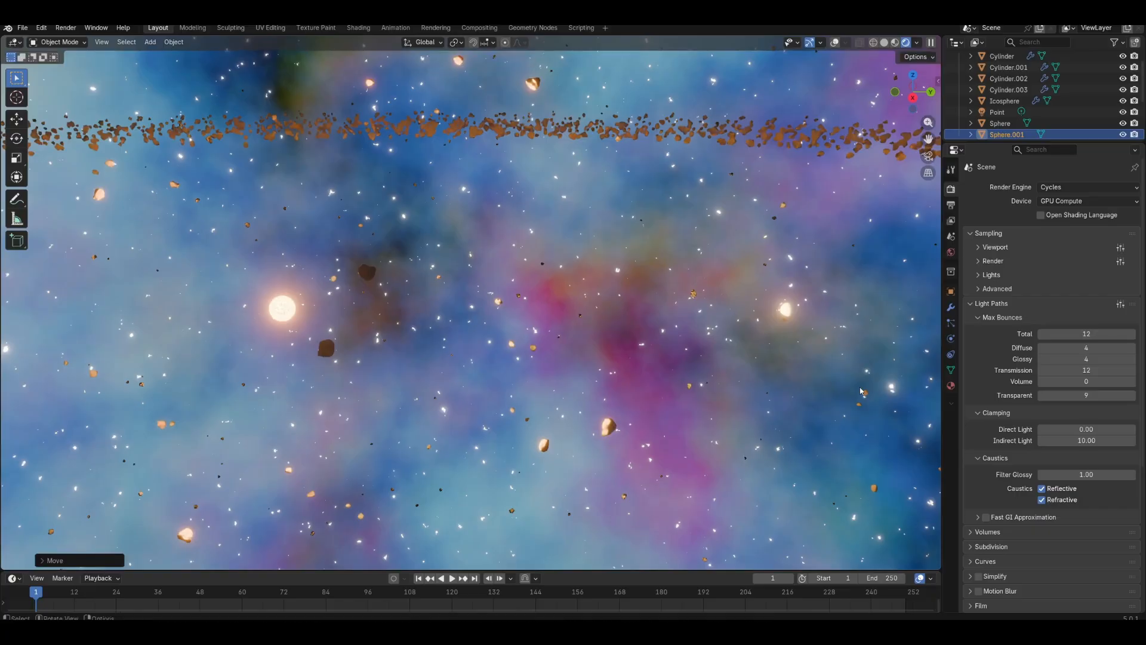
pyautogui.press('s')
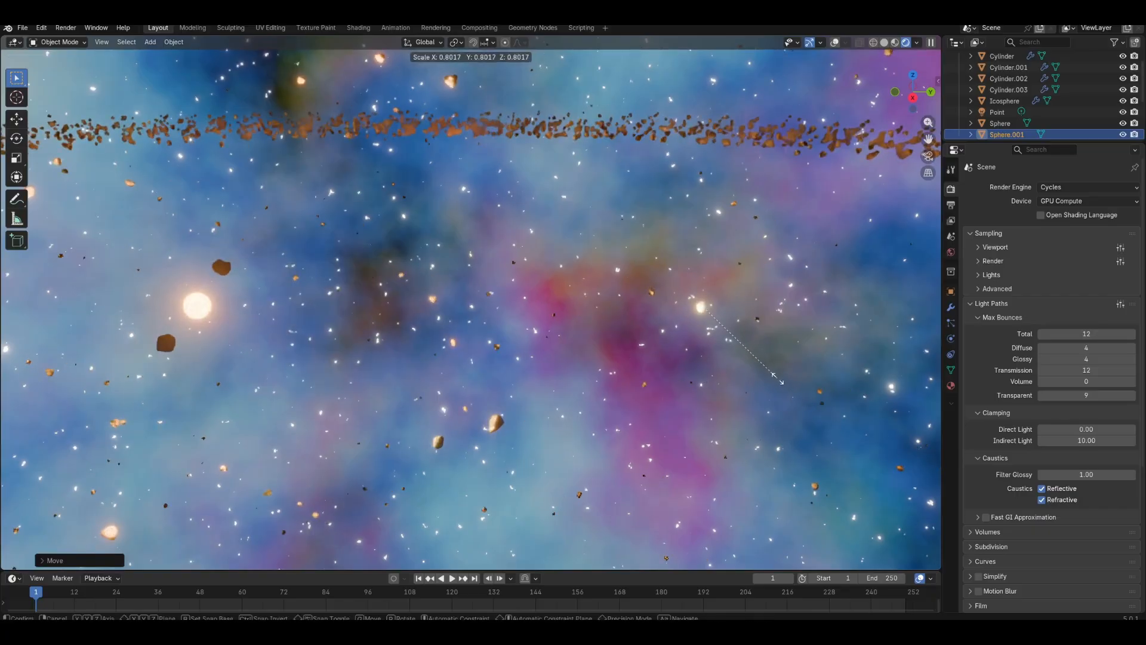
pyautogui.click(779, 380)
# Give the new sphere a new material with an orange base color.
pyautogui.click(952, 386)
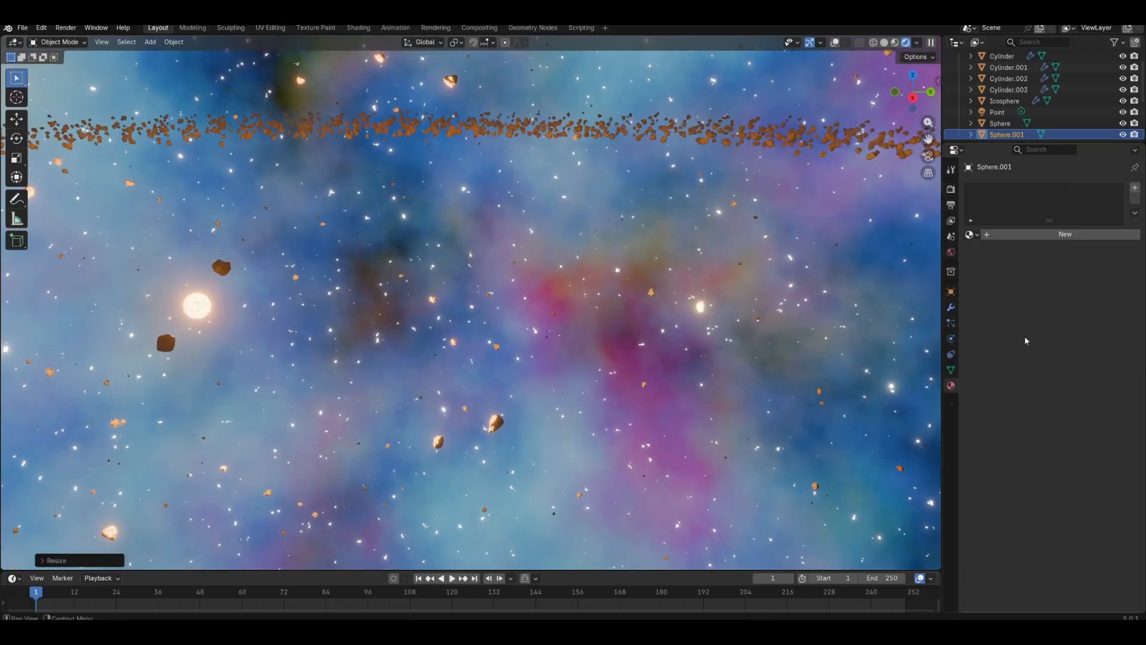
pyautogui.click(1052, 234)
pyautogui.click(1113, 304)
pyautogui.click(1082, 180)
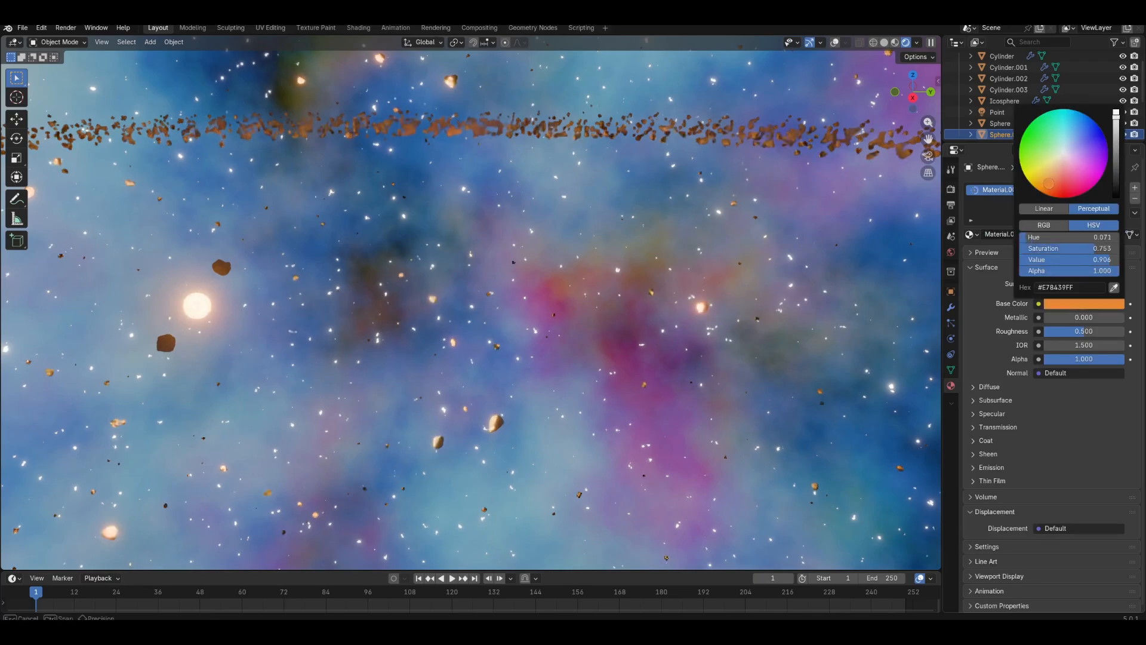
pyautogui.click(760, 237)
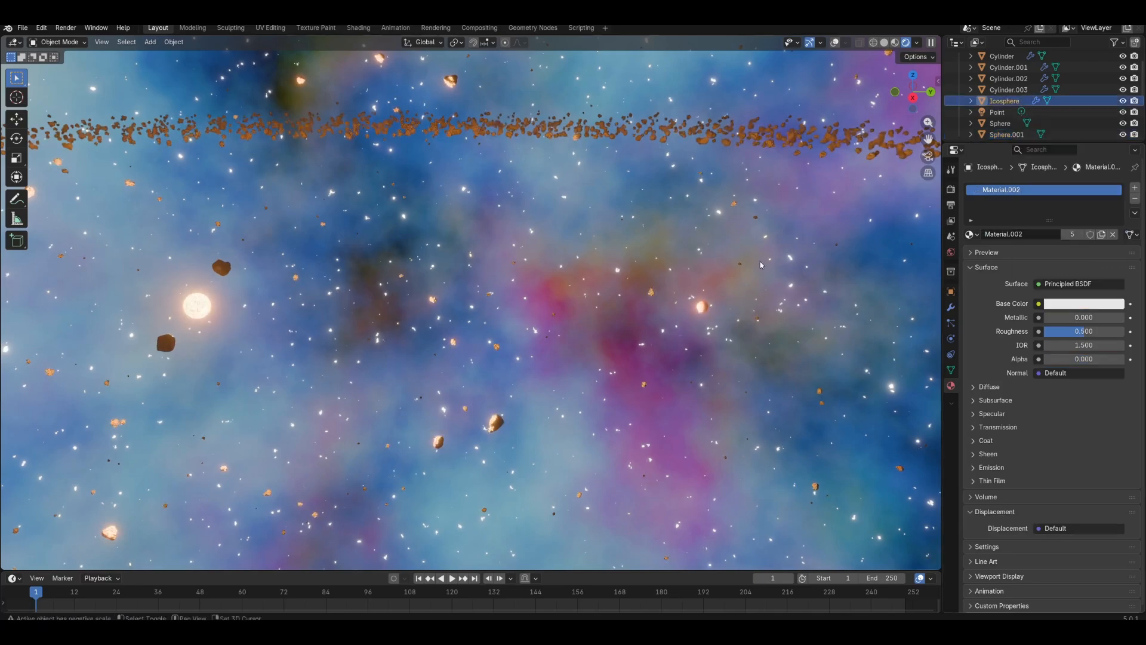
# Reselect the new sphere, assign it Material.001 and make that material a single-user copy.
pyautogui.moveTo(761, 265); pyautogui.dragTo(512, 170, button='middle')
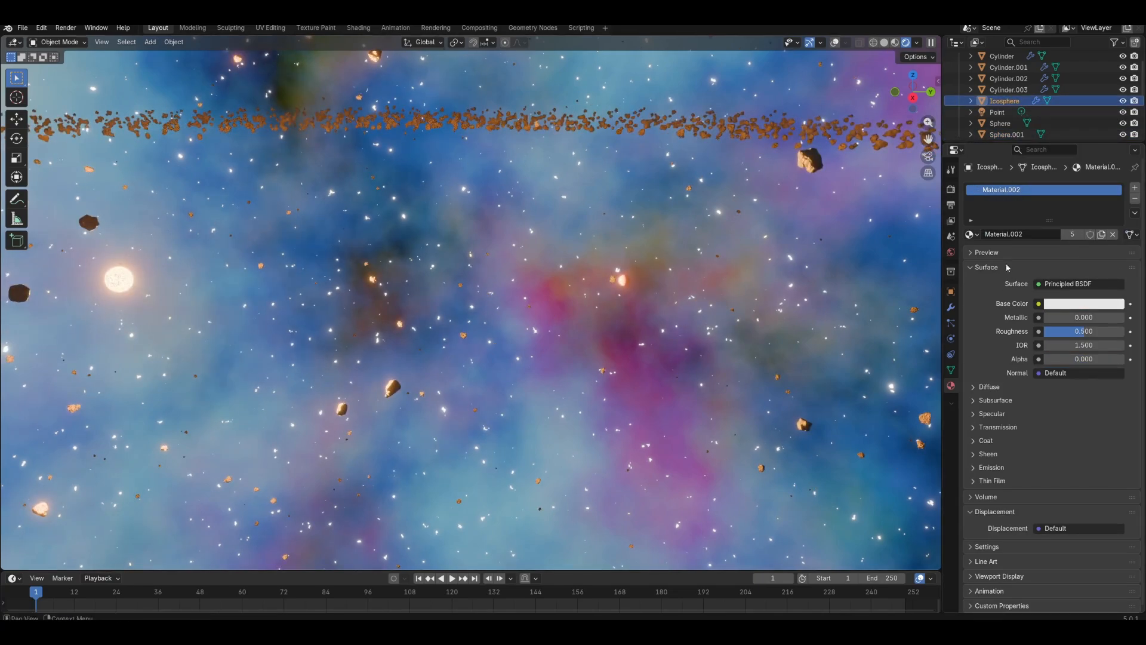
pyautogui.click(630, 283)
pyautogui.moveTo(690, 310); pyautogui.dragTo(911, 305, button='middle')
pyautogui.click(974, 235)
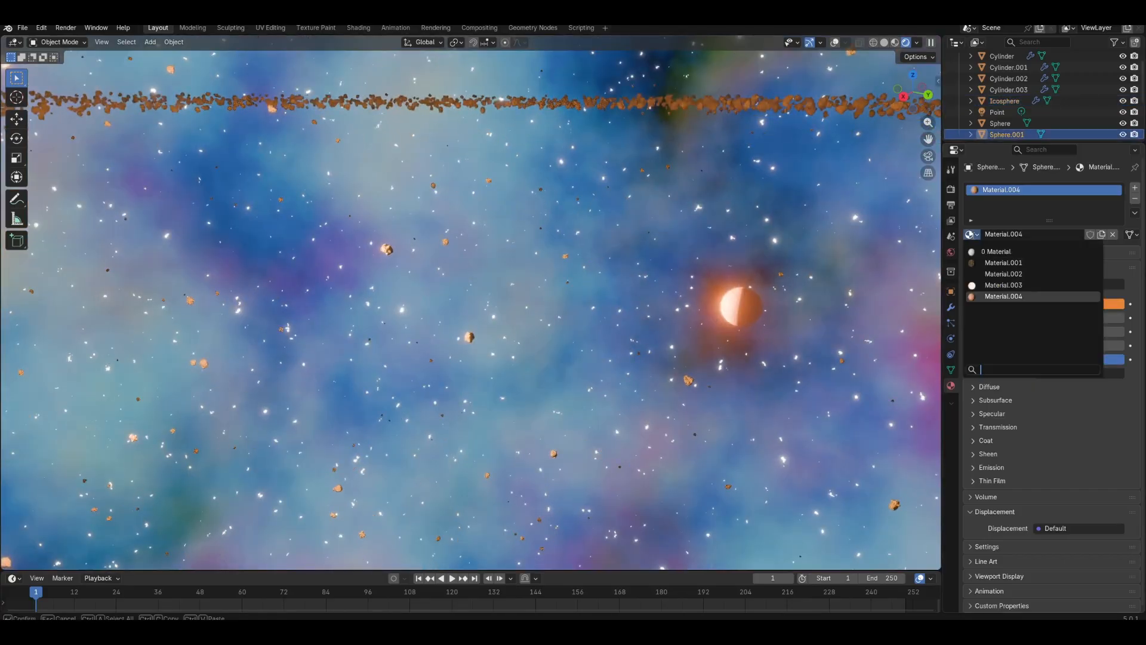
pyautogui.click(987, 262)
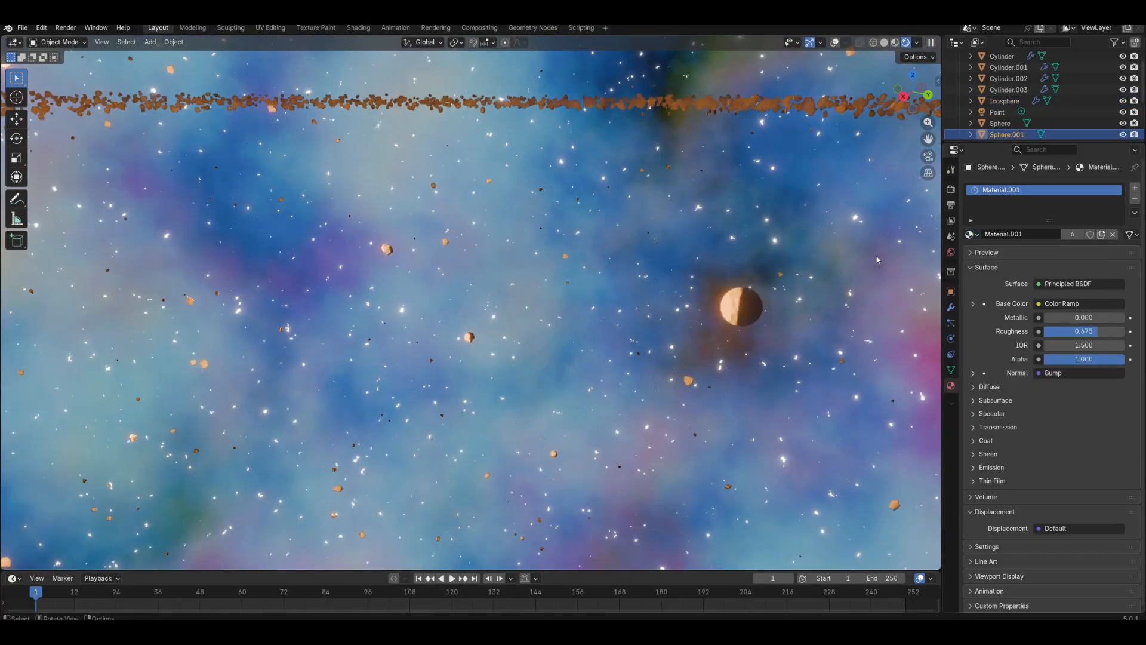
pyautogui.click(1102, 235)
# In the Shading workspace, set the planet's Bump Distance to 0.301 and shade the sphere smooth.
pyautogui.moveTo(723, 276); pyautogui.dragTo(888, 284, button='middle')
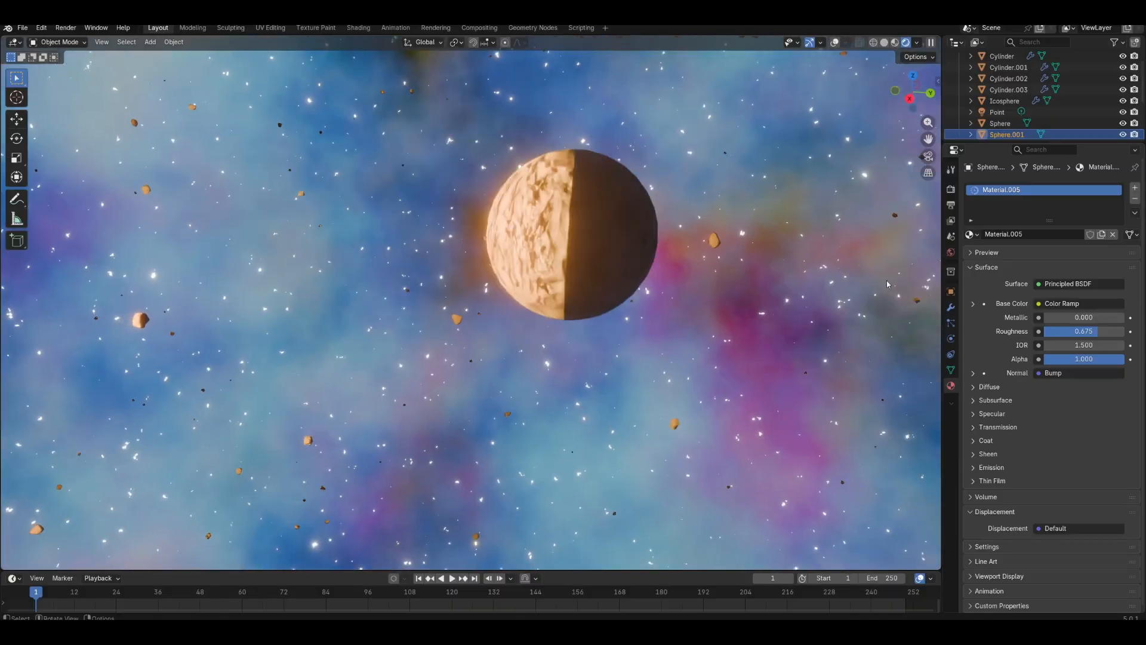
pyautogui.click(359, 28)
pyautogui.scroll(5, 614, 219)
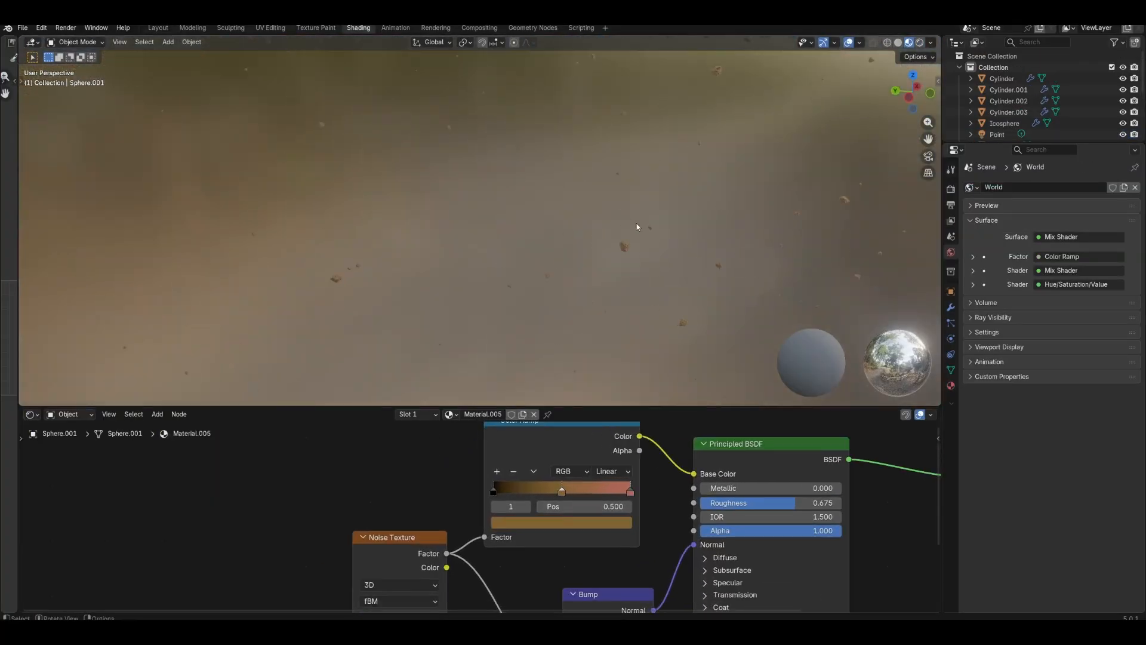
pyautogui.scroll(-4, 637, 227)
pyautogui.moveTo(651, 224); pyautogui.dragTo(596, 213, button='middle')
pyautogui.scroll(5, 597, 213)
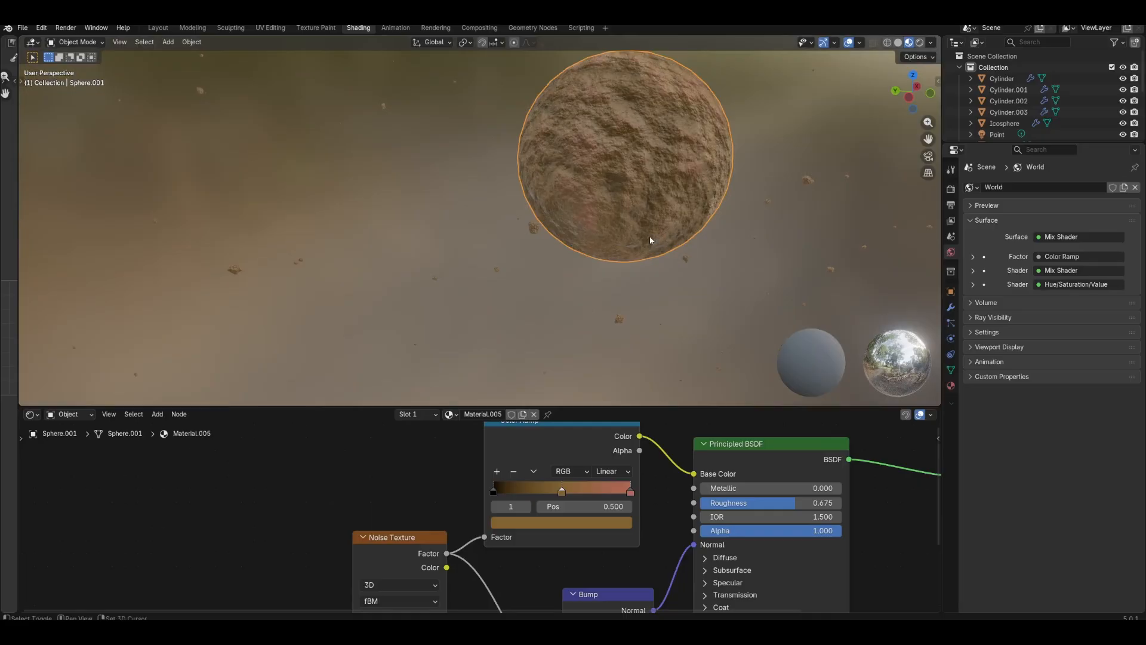
pyautogui.keyDown('shift'); pyautogui.moveTo(651, 239); pyautogui.dragTo(633, 256, button='middle'); pyautogui.keyUp('shift')
pyautogui.scroll(5, 508, 514)
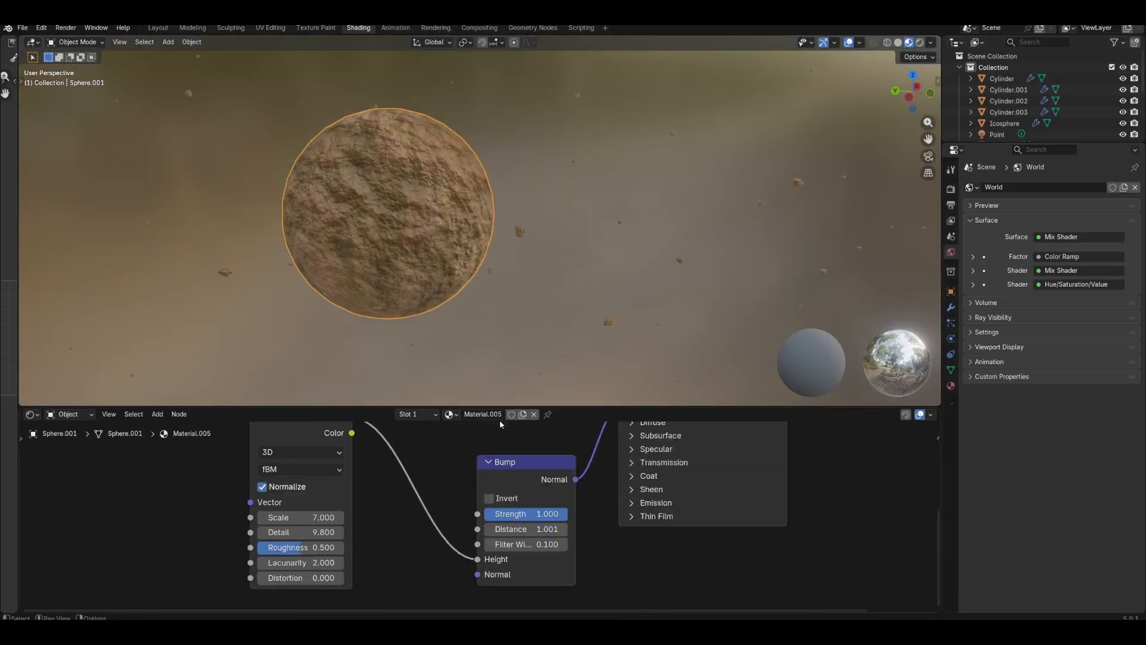
pyautogui.moveTo(547, 522)
pyautogui.mouseDown()
pyautogui.moveTo(520, 521)
pyautogui.moveTo(537, 521)
pyautogui.mouseUp()
pyautogui.rightClick(426, 231)
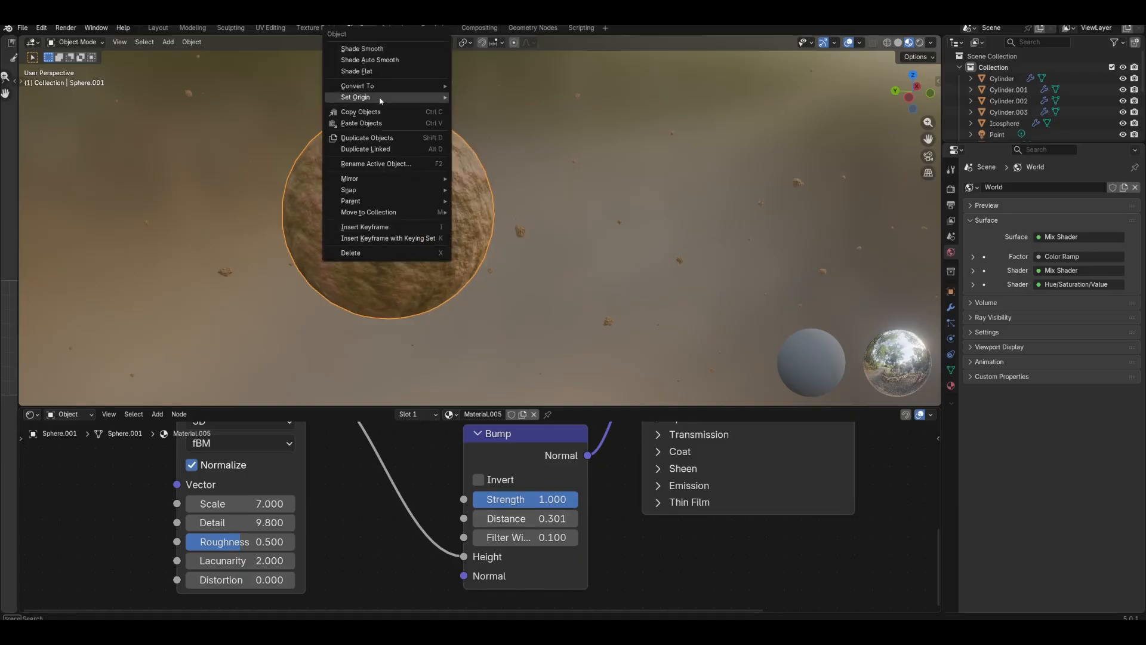
pyautogui.click(380, 49)
# Switch the planet's Noise Texture to 4D and adjust its W value to vary the pattern.
pyautogui.moveTo(425, 432); pyautogui.dragTo(496, 493, button='middle')
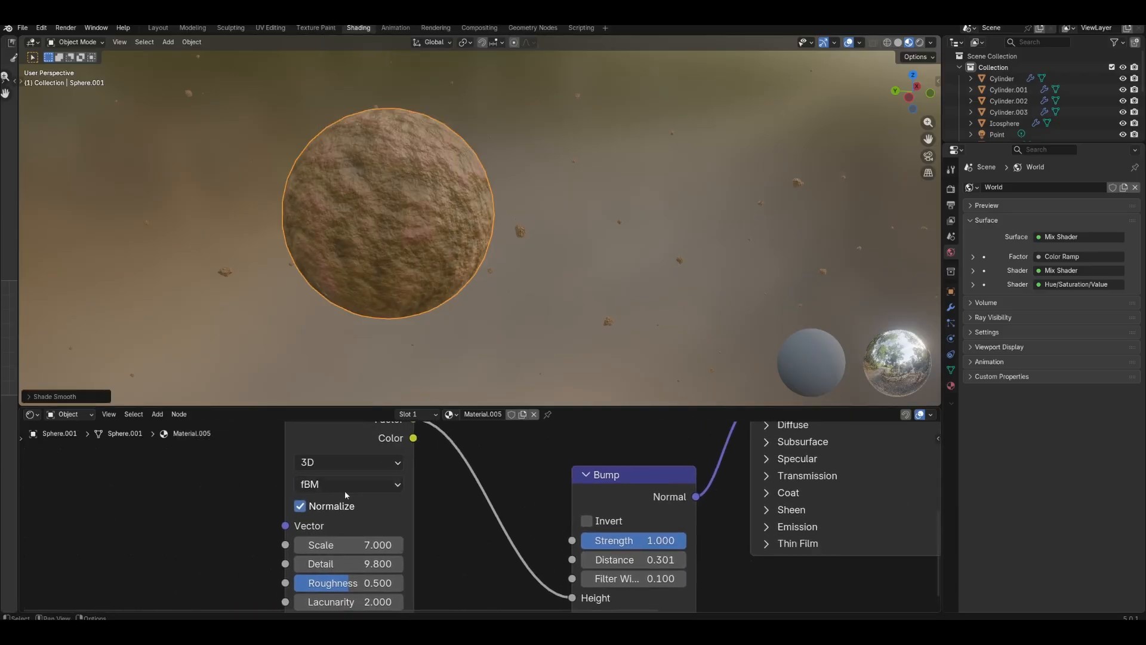
pyautogui.click(334, 466)
pyautogui.click(322, 563)
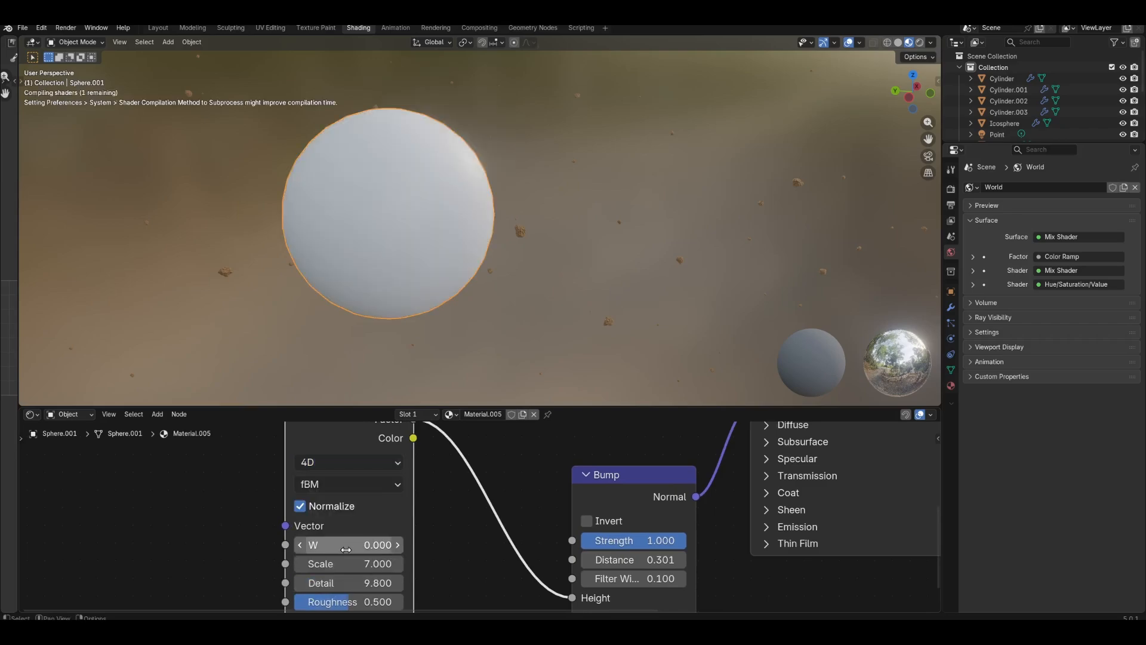
pyautogui.moveTo(347, 544); pyautogui.dragTo(426, 564)
# Add a stop at position 0.250 to the planet's Color Ramp and color it blue.
pyautogui.scroll(-5, 544, 506)
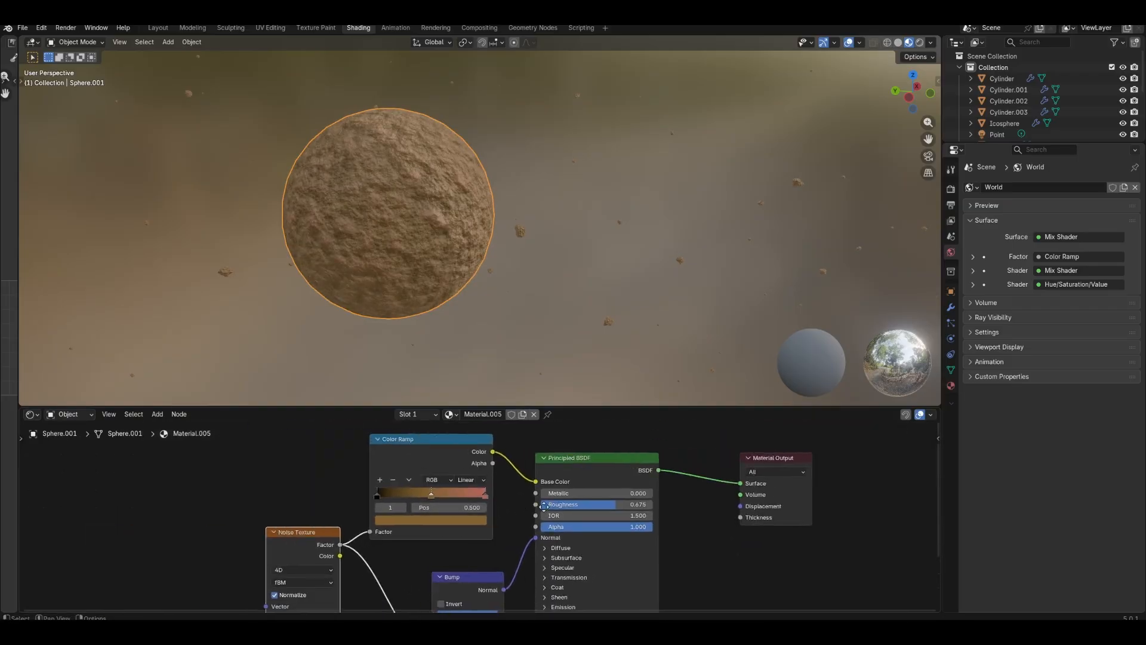
pyautogui.scroll(3, 505, 468)
pyautogui.click(532, 507)
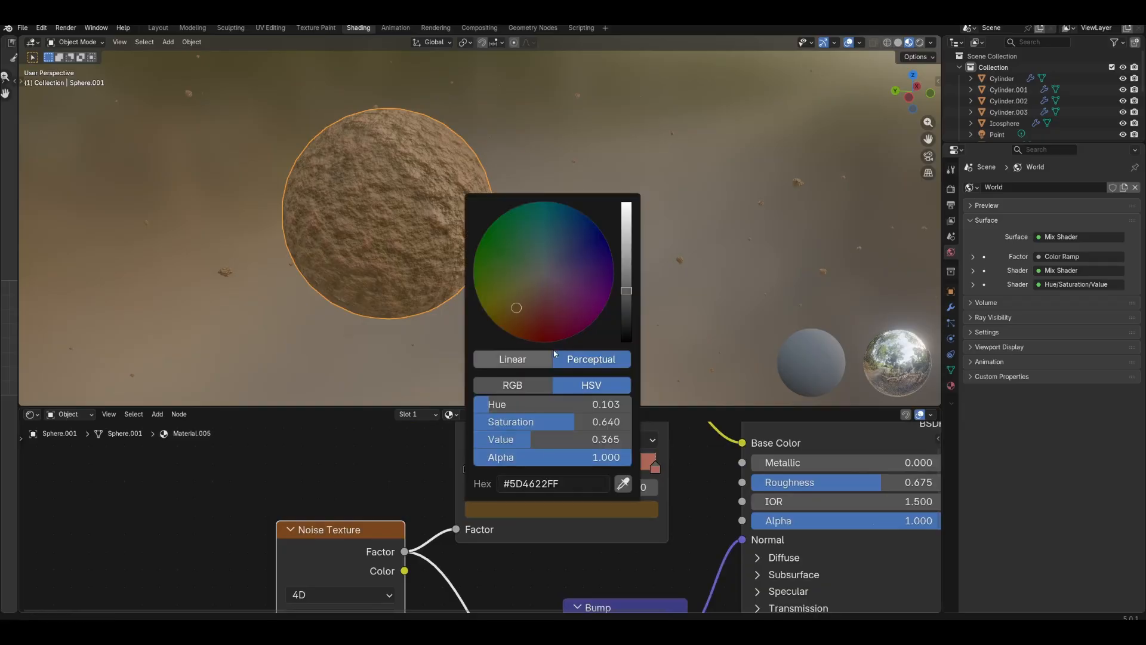
pyautogui.moveTo(570, 281)
pyautogui.mouseDown()
pyautogui.moveTo(627, 245)
pyautogui.moveTo(587, 229)
pyautogui.mouseUp()
pyautogui.moveTo(683, 478); pyautogui.dragTo(667, 498, button='middle')
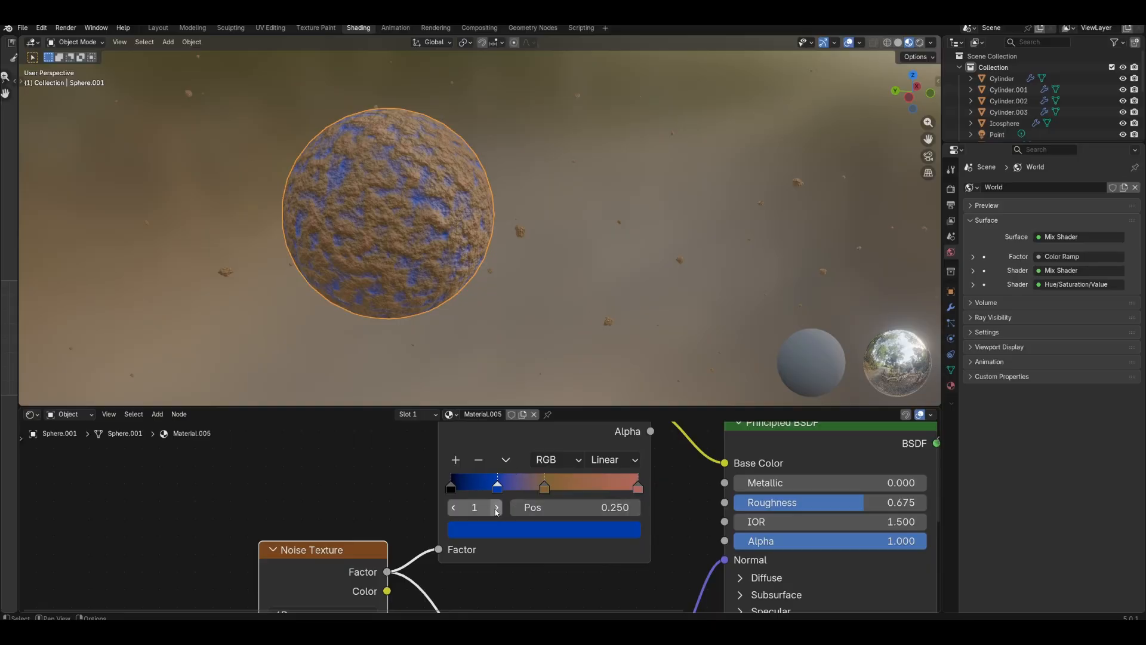
# Adjust the brown stop of the planet's Color Ramp and scale the planet up.
pyautogui.moveTo(554, 490); pyautogui.dragTo(578, 490)
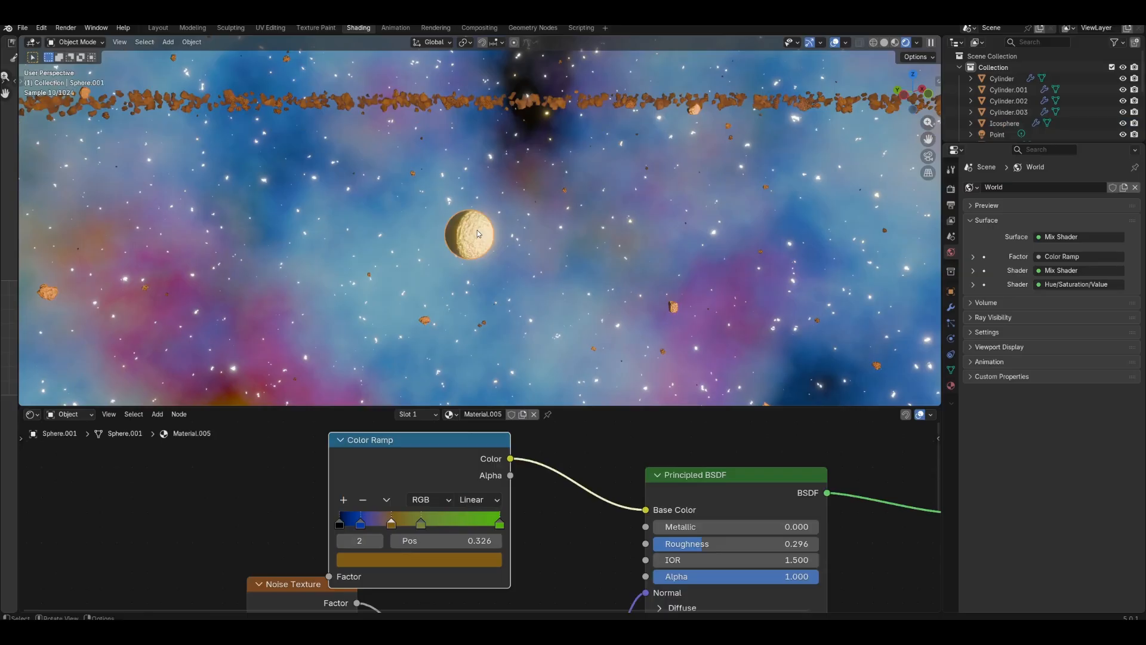
pyautogui.moveTo(478, 231); pyautogui.dragTo(478, 288, button='middle')
pyautogui.press('s')
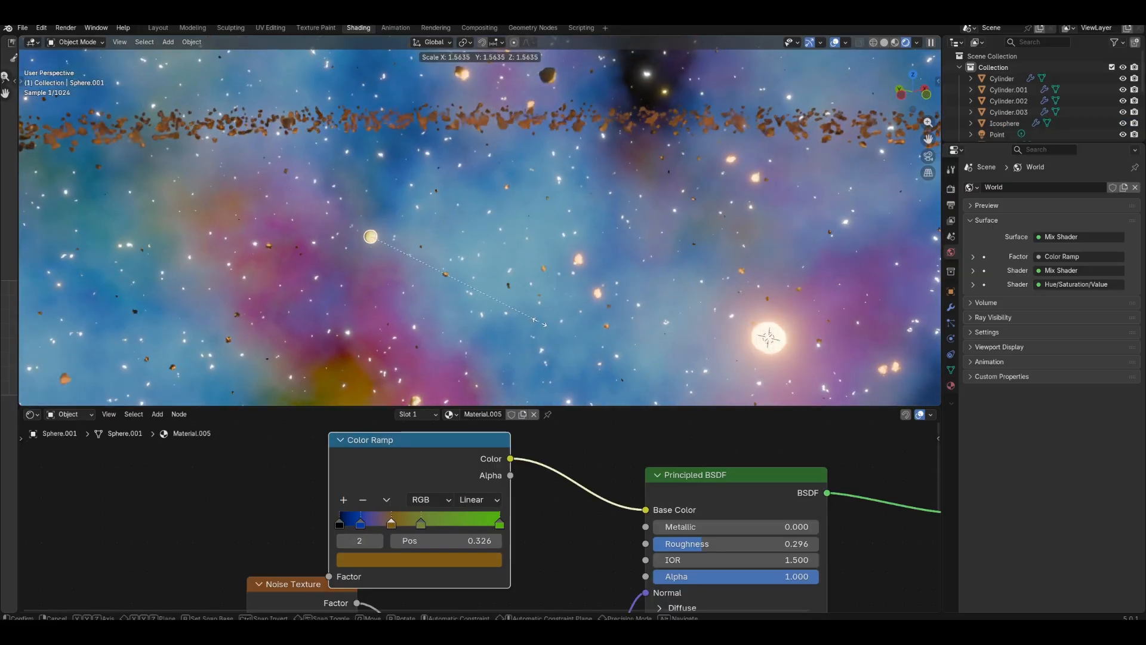
pyautogui.click(825, 368)
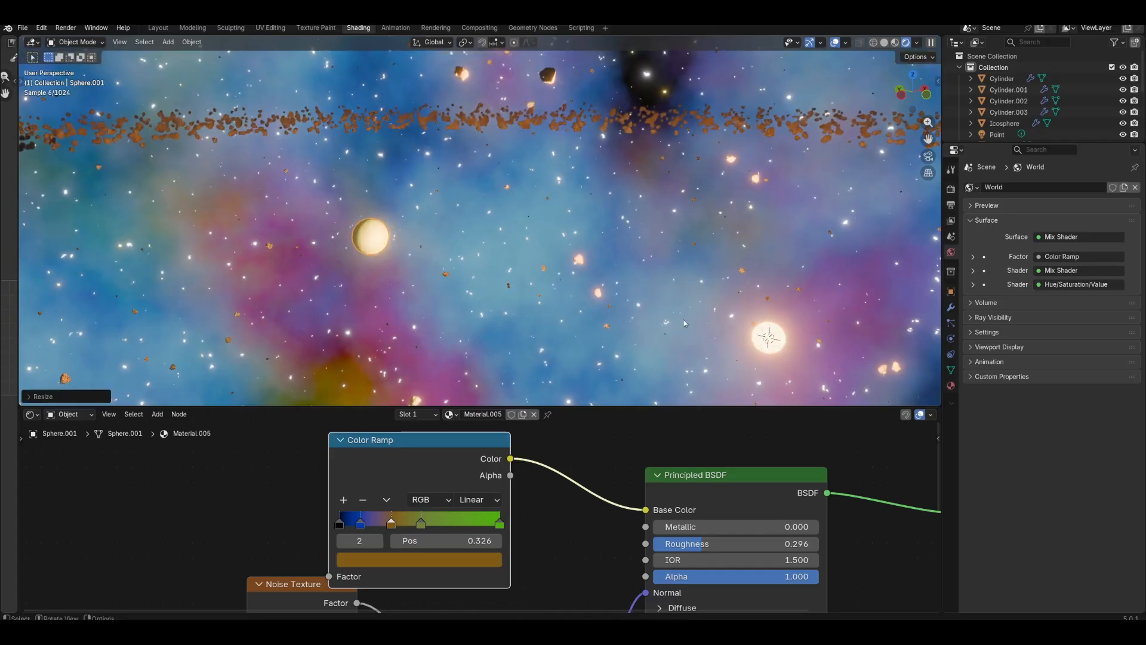
# Duplicate the planet along the Y axis to the opposite side of the sun and refine its Y position.
pyautogui.moveTo(825, 368); pyautogui.dragTo(383, 323, button='middle')
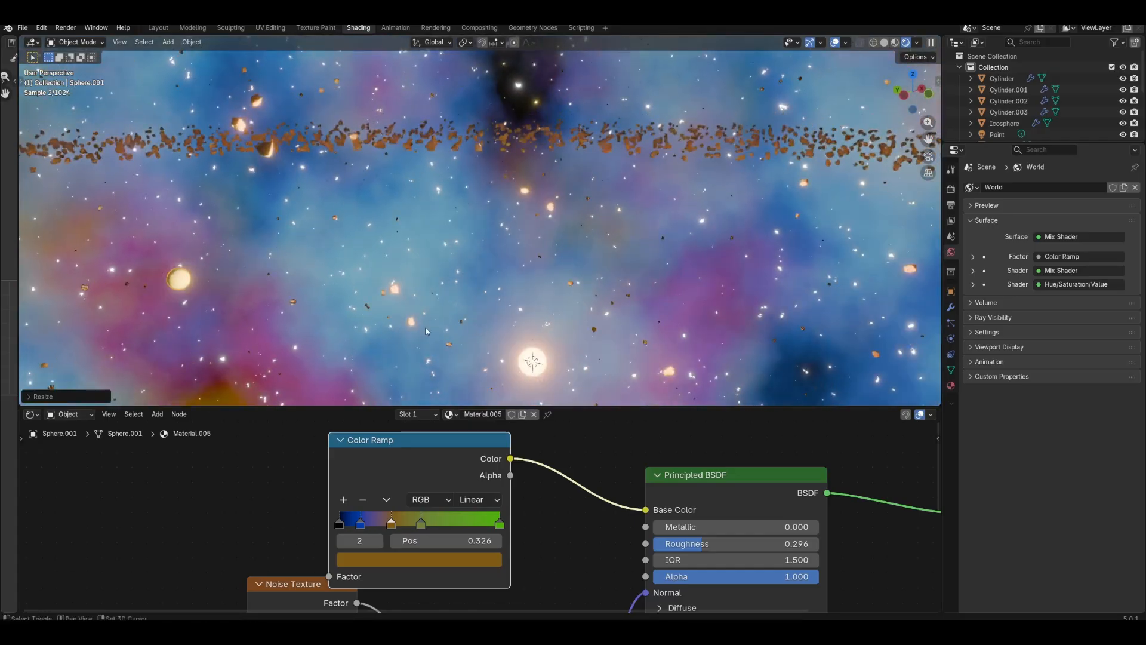
pyautogui.hotkey('shift', 'd')
pyautogui.press('y')
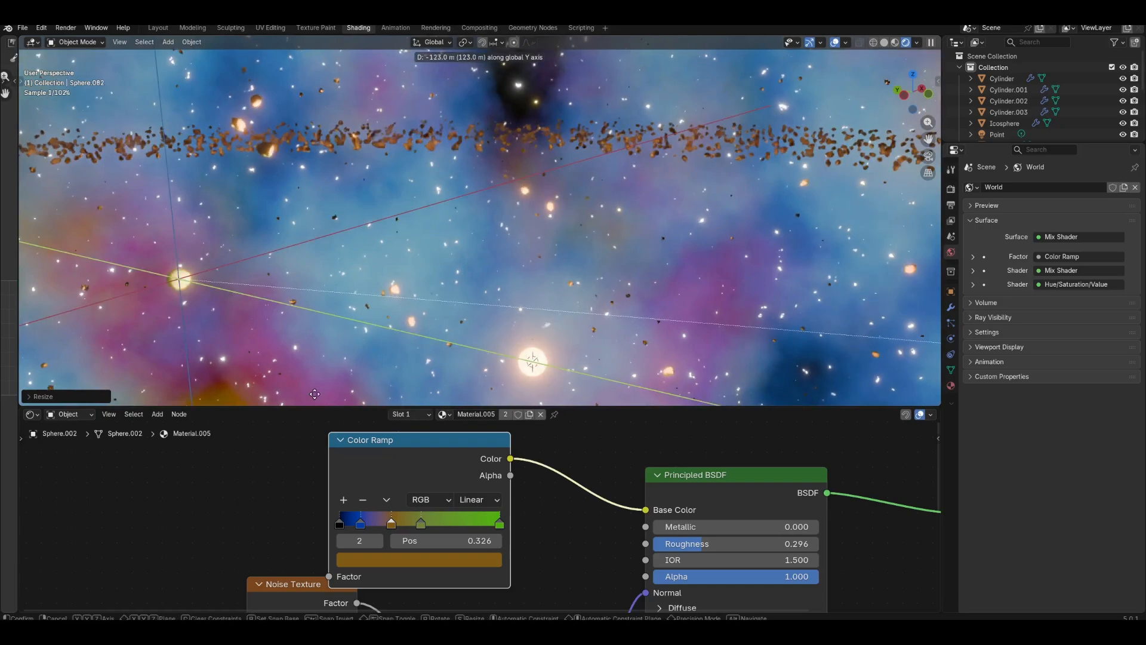
pyautogui.click(416, 58)
pyautogui.scroll(-7, 412, 59)
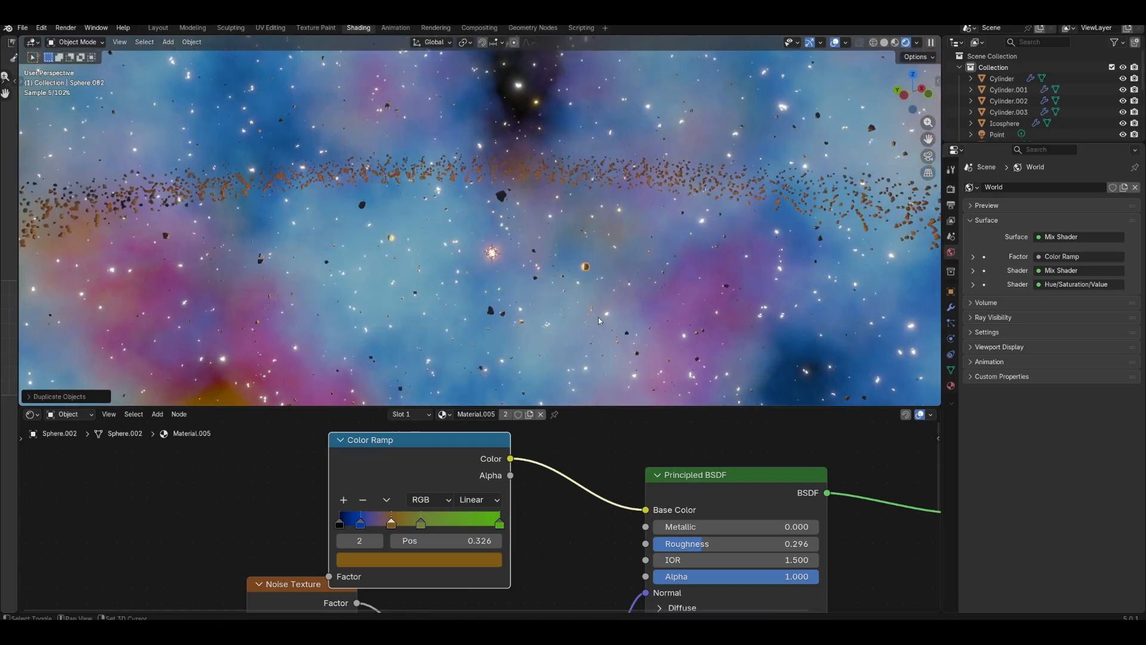
pyautogui.moveTo(412, 59); pyautogui.dragTo(427, 67, button='middle')
pyautogui.press('g')
pyautogui.press('y')
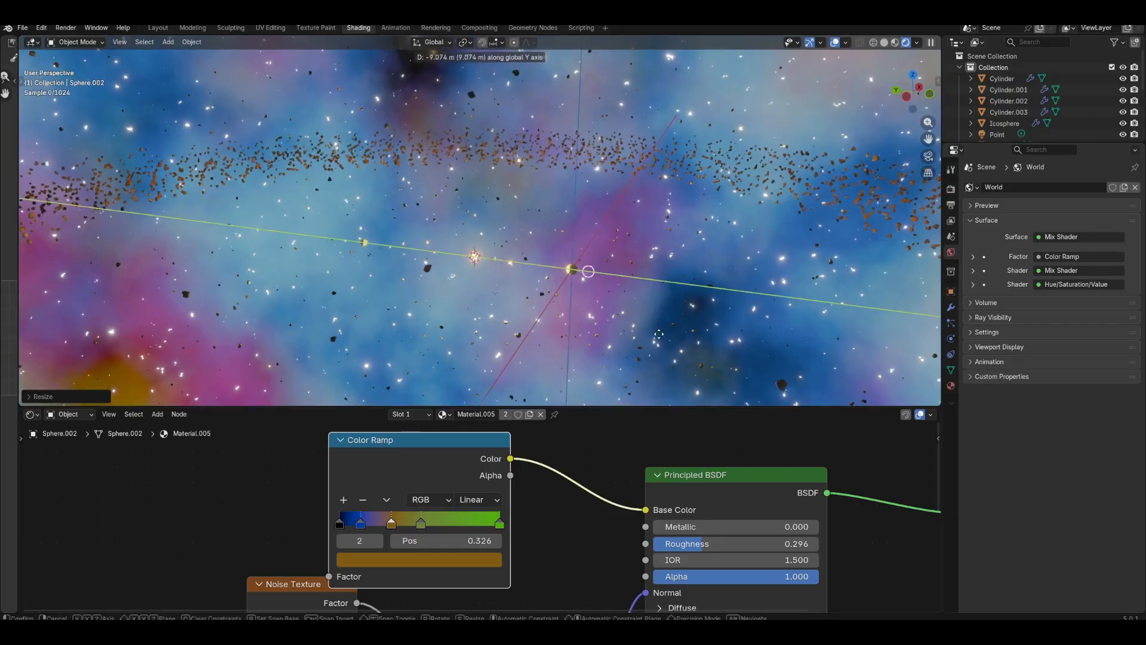
pyautogui.click(646, 401)
# Make the duplicate planet's material single-user and insert a Hue/Saturation/Value node between the Color Ramp and the Principled BSDF's Base Color.
pyautogui.moveTo(511, 459)
pyautogui.mouseDown()
pyautogui.moveTo(563, 435)
pyautogui.moveTo(501, 461)
pyautogui.mouseUp()
pyautogui.click(529, 414)
pyautogui.moveTo(511, 514); pyautogui.dragTo(542, 586)
pyautogui.write('h')
pyautogui.click(613, 508)
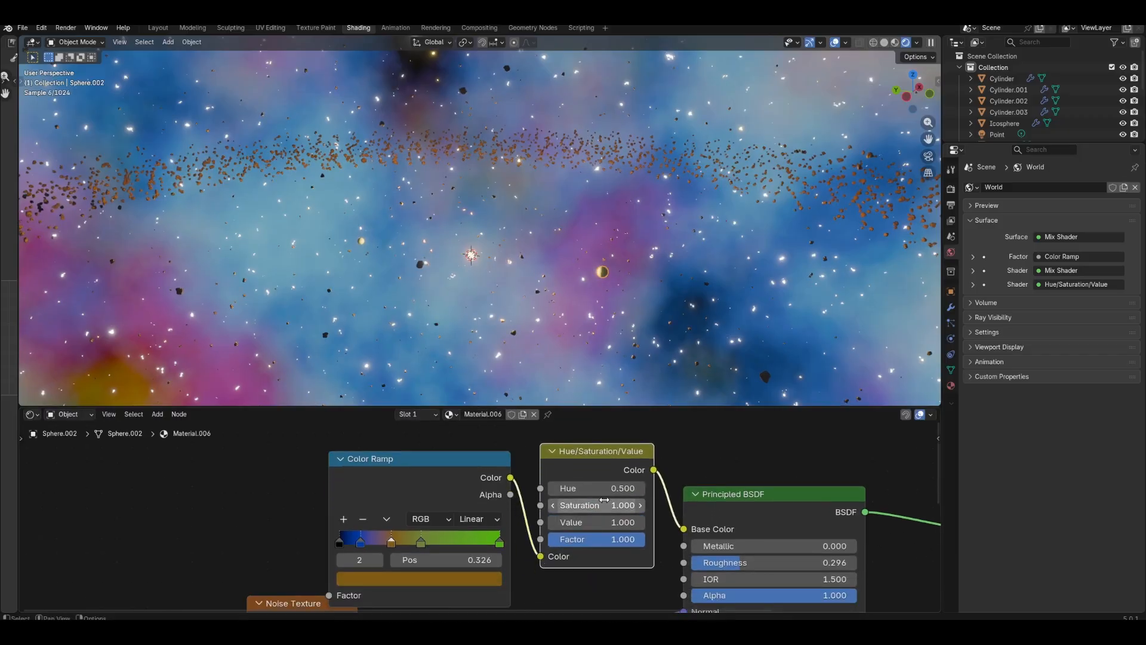
# Recolor the second planet by setting Hue to 1.000 and Saturation to 2.000 on its Hue/Saturation/Value node.
pyautogui.moveTo(597, 489); pyautogui.dragTo(651, 505)
pyautogui.keyDown('shift'); pyautogui.moveTo(668, 310); pyautogui.dragTo(651, 277, button='middle'); pyautogui.keyUp('shift')
pyautogui.scroll(3, 651, 277)
pyautogui.scroll(4, 651, 277)
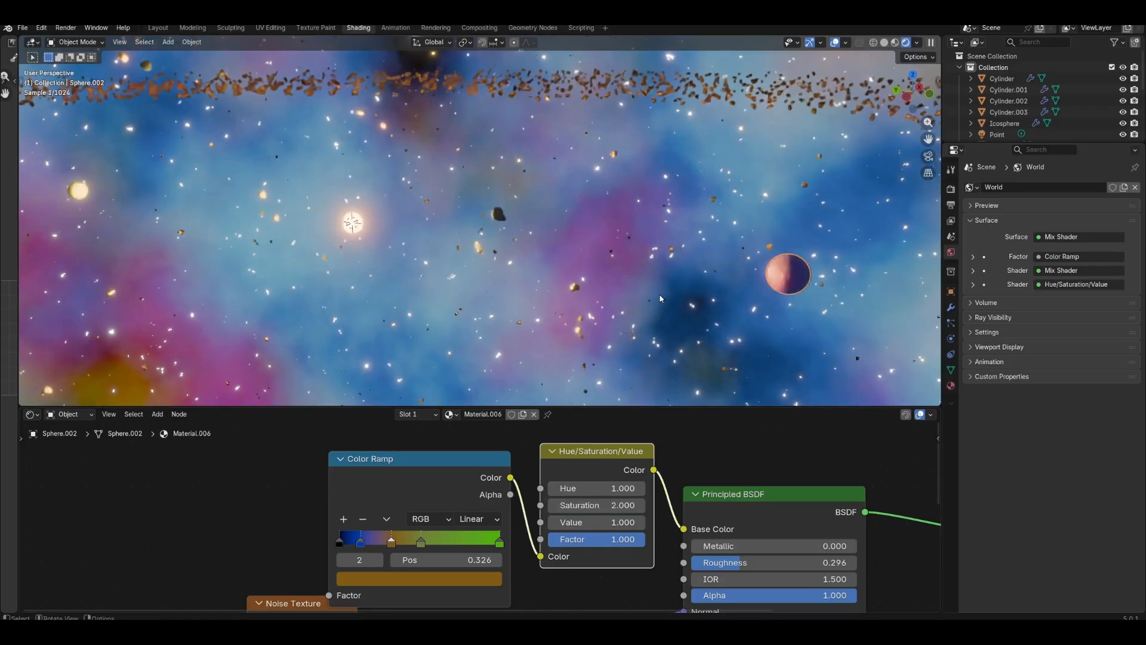
pyautogui.click(728, 335)
pyautogui.click(779, 282)
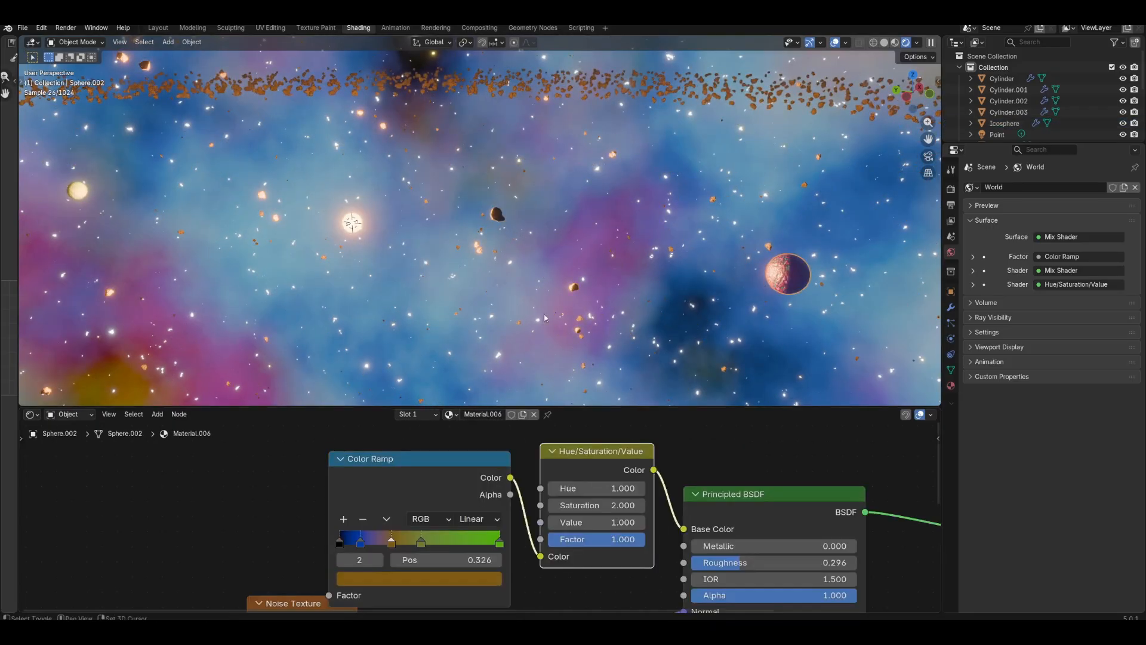
# Examine the sun, both planets and the asteroid belt from several angles with the overlays hidden.
pyautogui.keyDown('shift'); pyautogui.moveTo(543, 313); pyautogui.dragTo(568, 302, button='middle'); pyautogui.keyUp('shift')
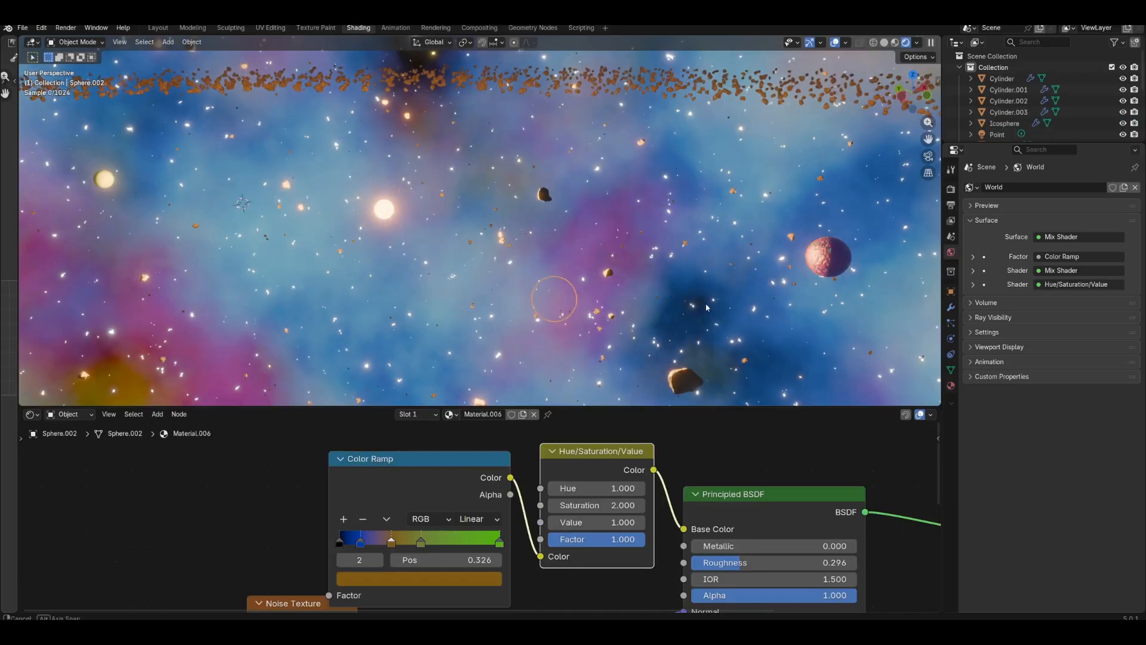
pyautogui.moveTo(706, 307); pyautogui.dragTo(232, 200, button='middle')
pyautogui.moveTo(558, 256); pyautogui.dragTo(375, 291, button='middle')
pyautogui.click(654, 349)
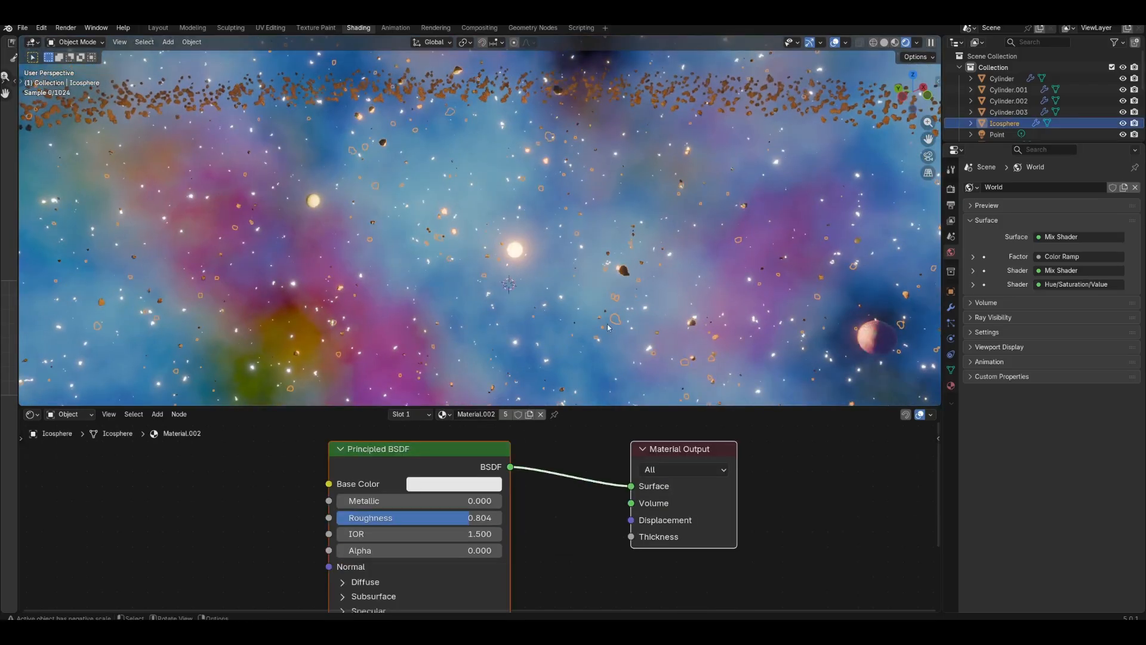
pyautogui.moveTo(607, 323); pyautogui.dragTo(642, 224, button='middle')
pyautogui.moveTo(605, 331); pyautogui.dragTo(646, 200, button='middle')
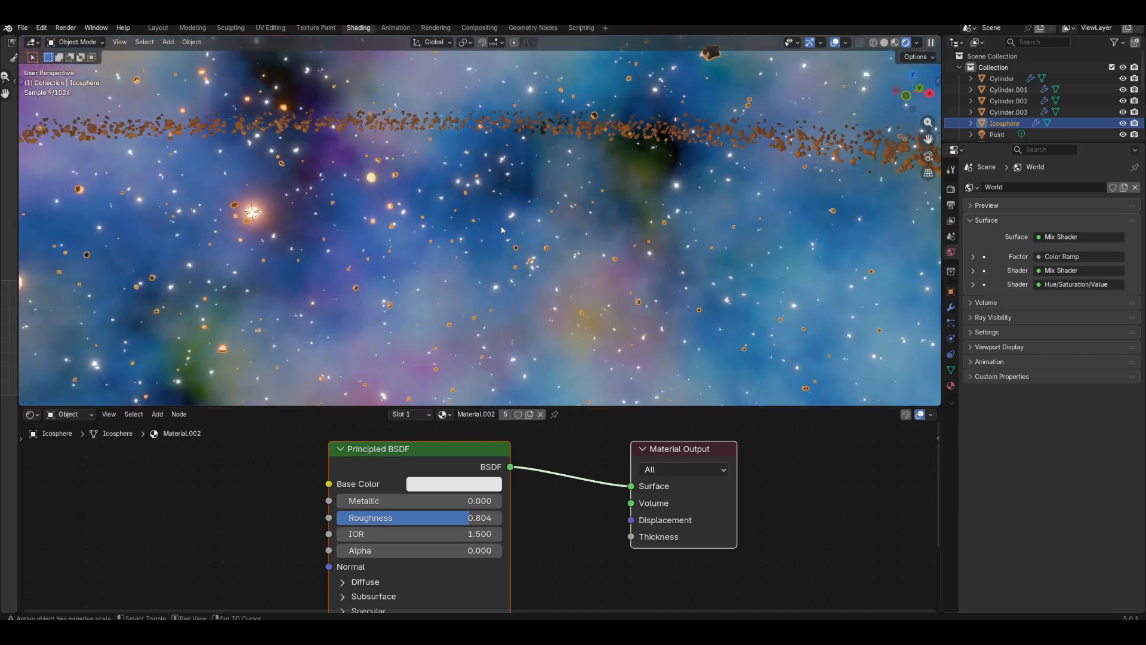
pyautogui.moveTo(502, 230); pyautogui.dragTo(464, 211, button='middle')
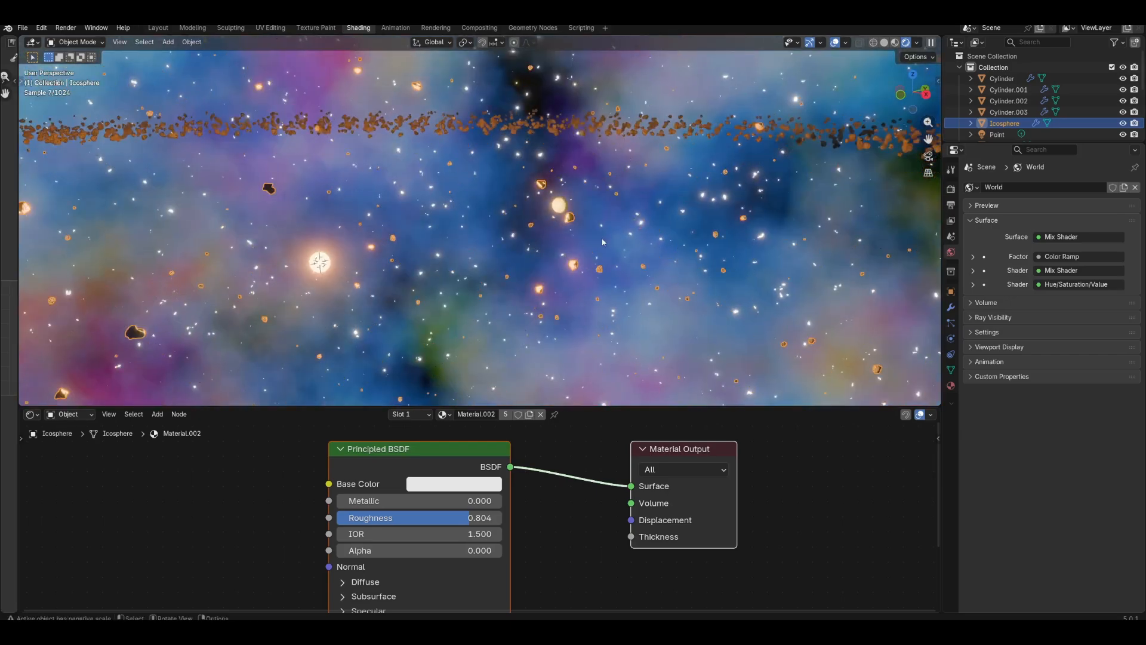
pyautogui.moveTo(812, 89); pyautogui.dragTo(629, 224, button='middle')
pyautogui.moveTo(462, 261)
pyautogui.mouseDown(button='middle')
pyautogui.moveTo(376, 261)
pyautogui.moveTo(420, 244)
pyautogui.moveTo(461, 263)
pyautogui.mouseUp(button='middle')
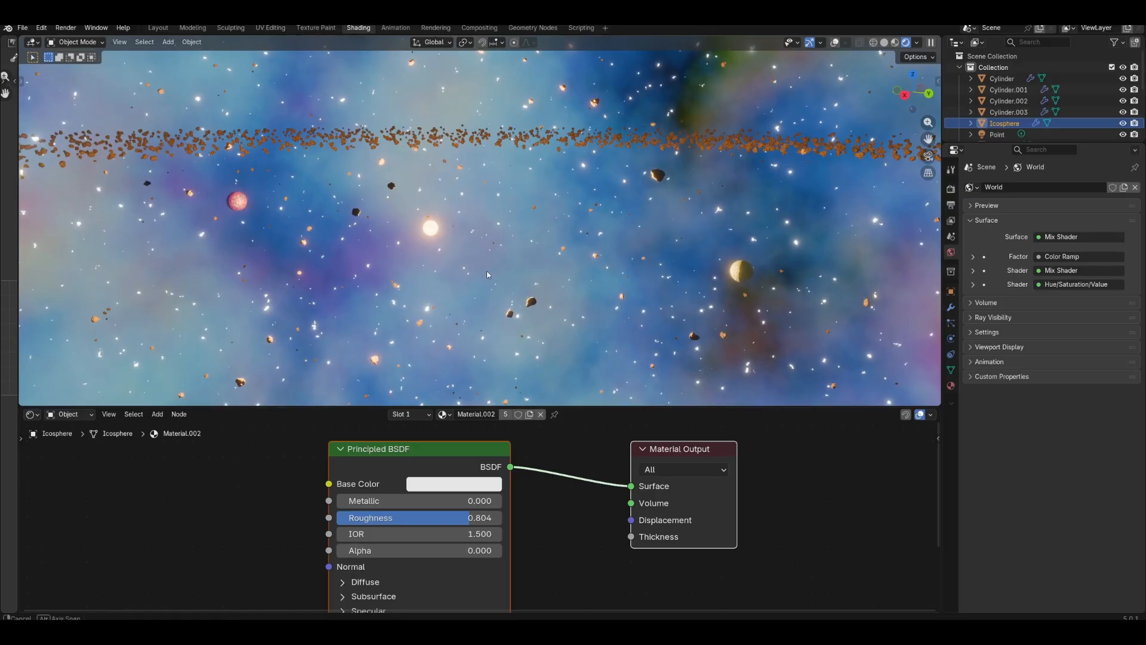
pyautogui.moveTo(487, 275); pyautogui.dragTo(532, 279, button='middle')
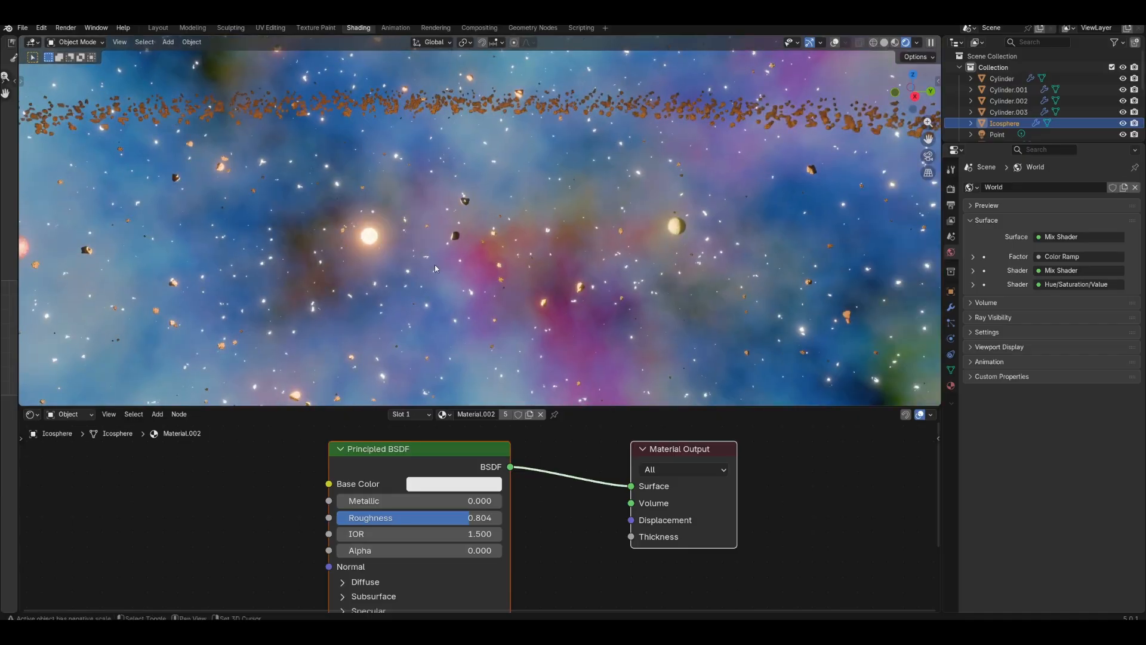
pyautogui.keyDown('shift'); pyautogui.moveTo(435, 267); pyautogui.dragTo(540, 255, button='middle'); pyautogui.keyUp('shift')
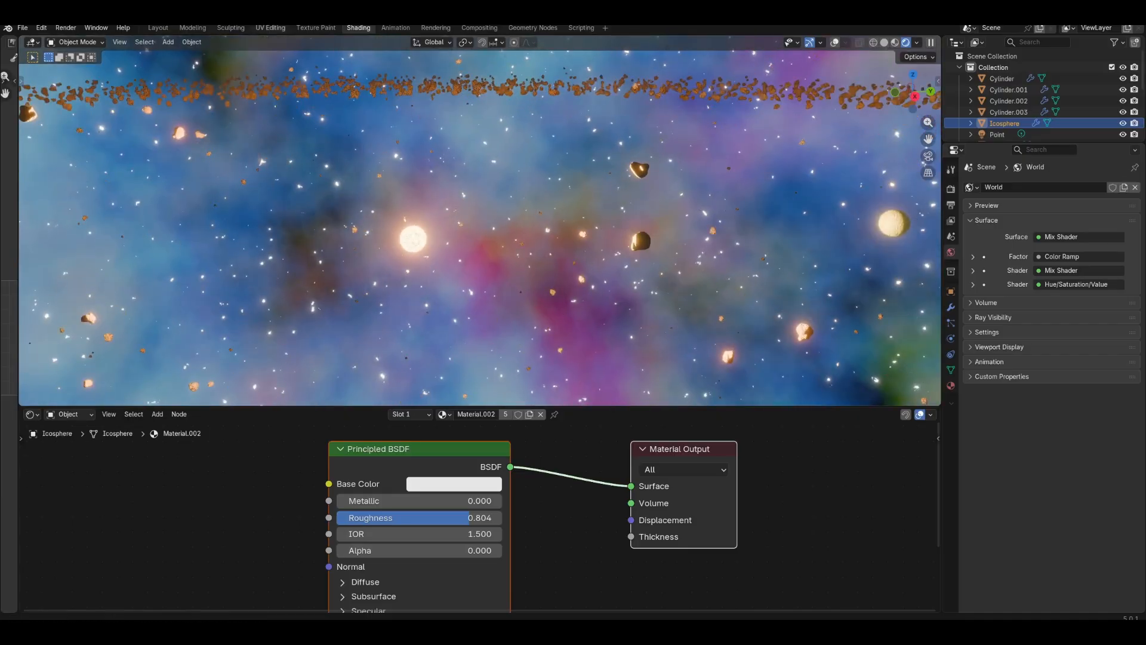
# Add a camera to the scene and look through it.
pyautogui.click(175, 46)
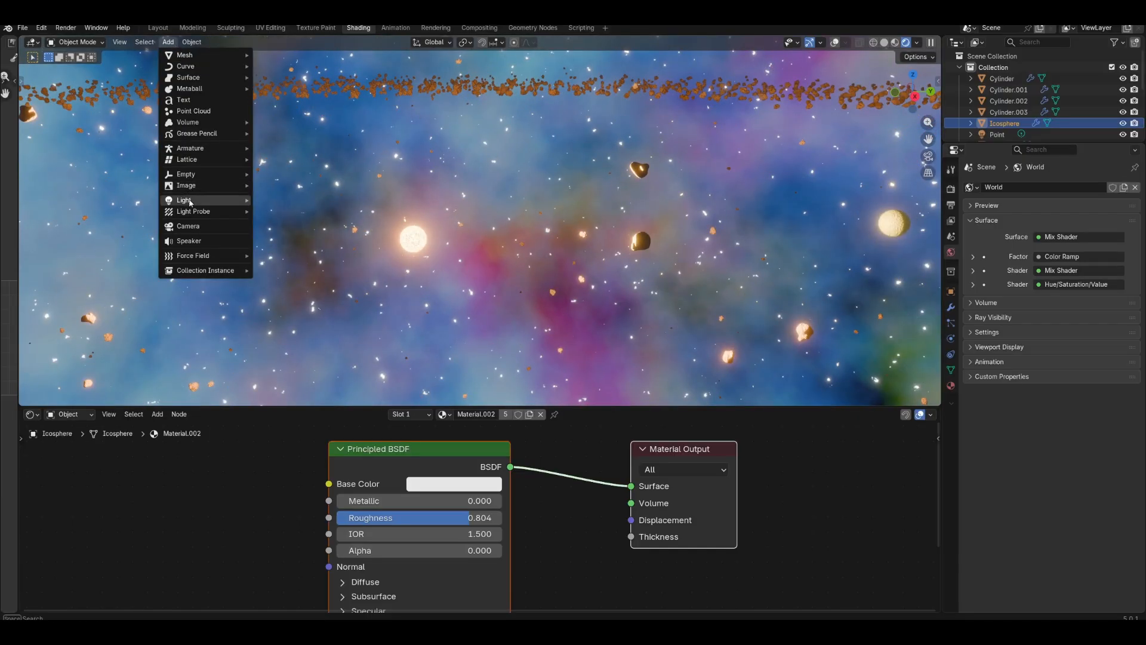
pyautogui.click(195, 226)
pyautogui.click(928, 157)
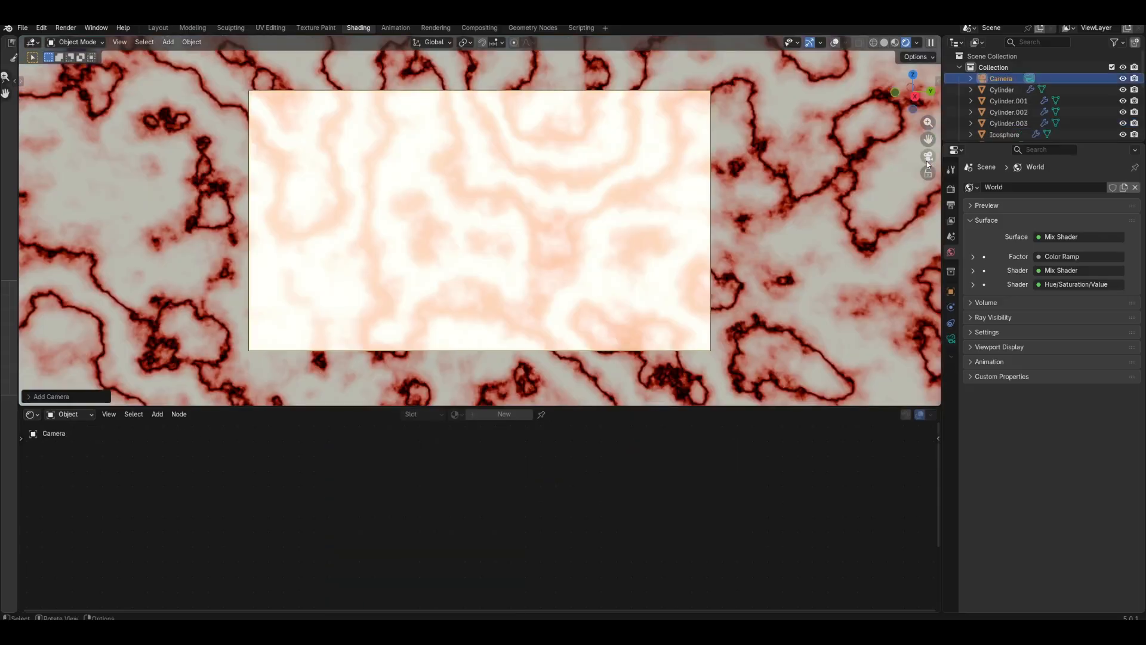
# Lock the camera to the view and frame the sun, the red planet and the asteroid belt in the shot.
pyautogui.moveTo(684, 242); pyautogui.dragTo(529, 267, button='middle')
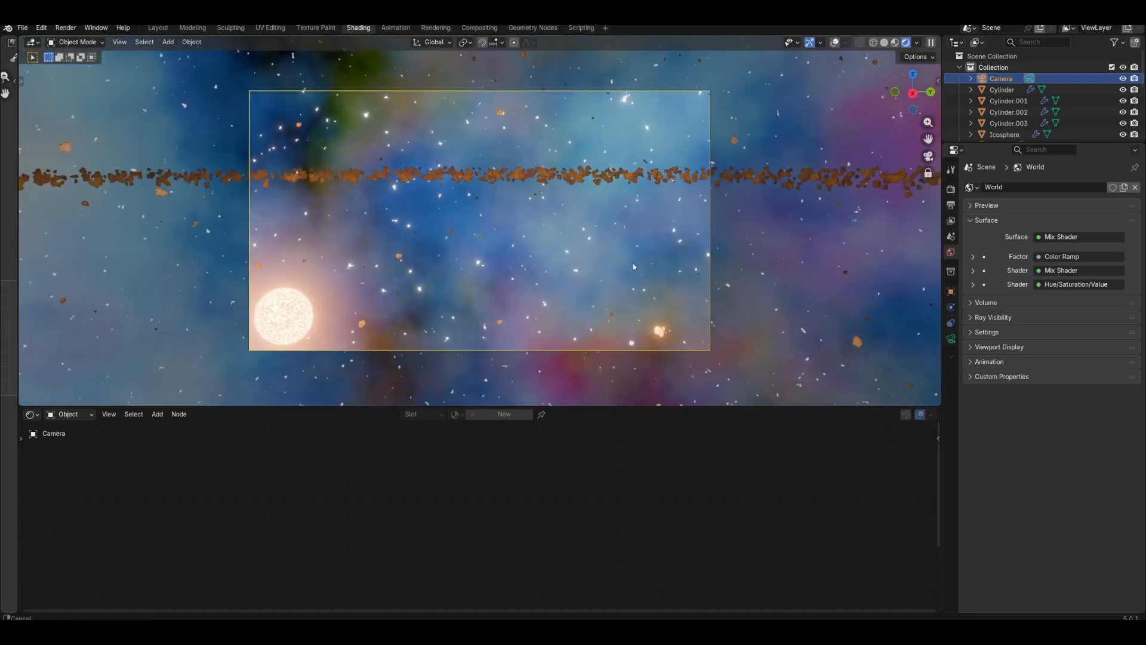
pyautogui.moveTo(634, 266); pyautogui.dragTo(436, 207, button='middle')
pyautogui.moveTo(625, 267); pyautogui.dragTo(530, 219, button='middle')
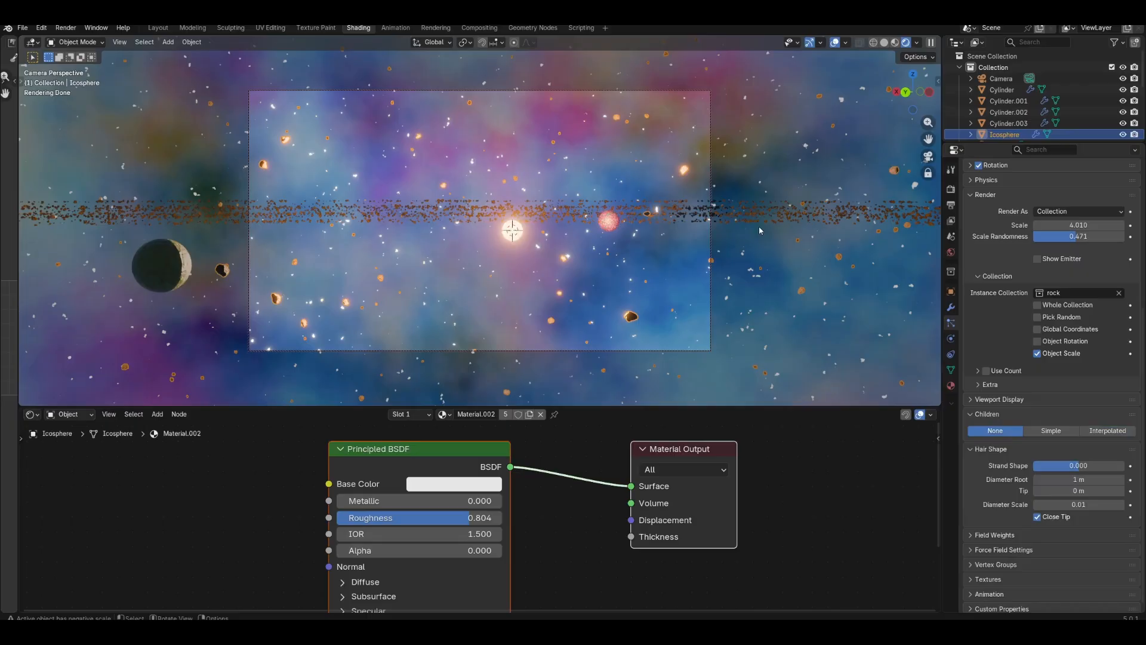
pyautogui.moveTo(759, 227); pyautogui.dragTo(747, 239, button='middle')
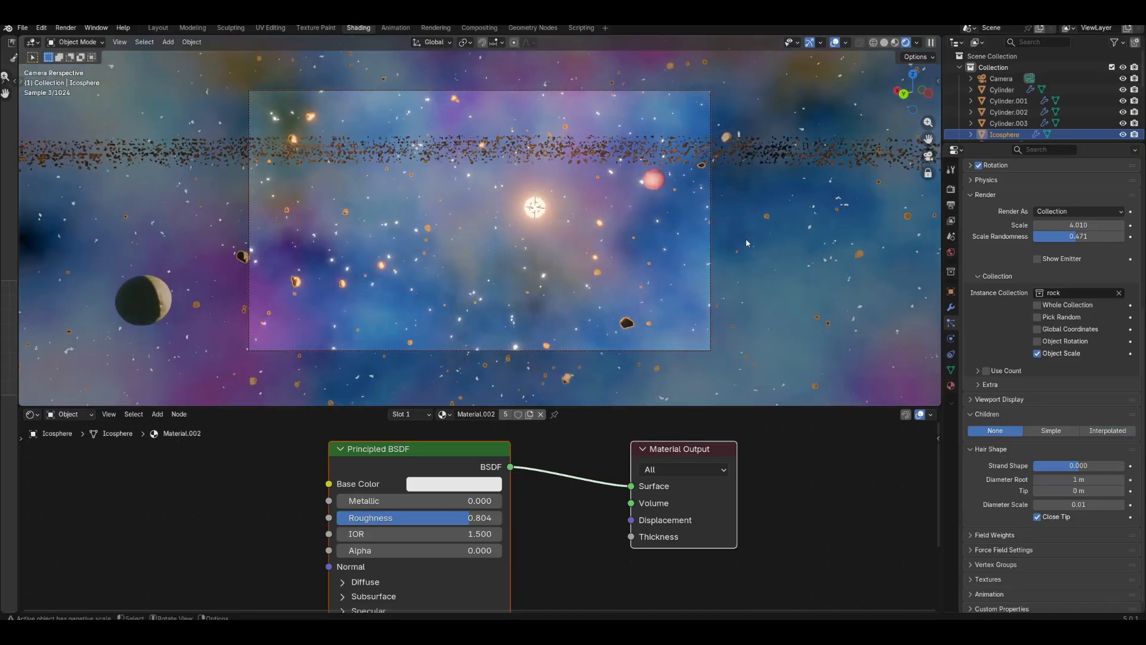
pyautogui.scroll(-1, 747, 239)
pyautogui.moveTo(729, 332); pyautogui.dragTo(637, 317, button='middle')
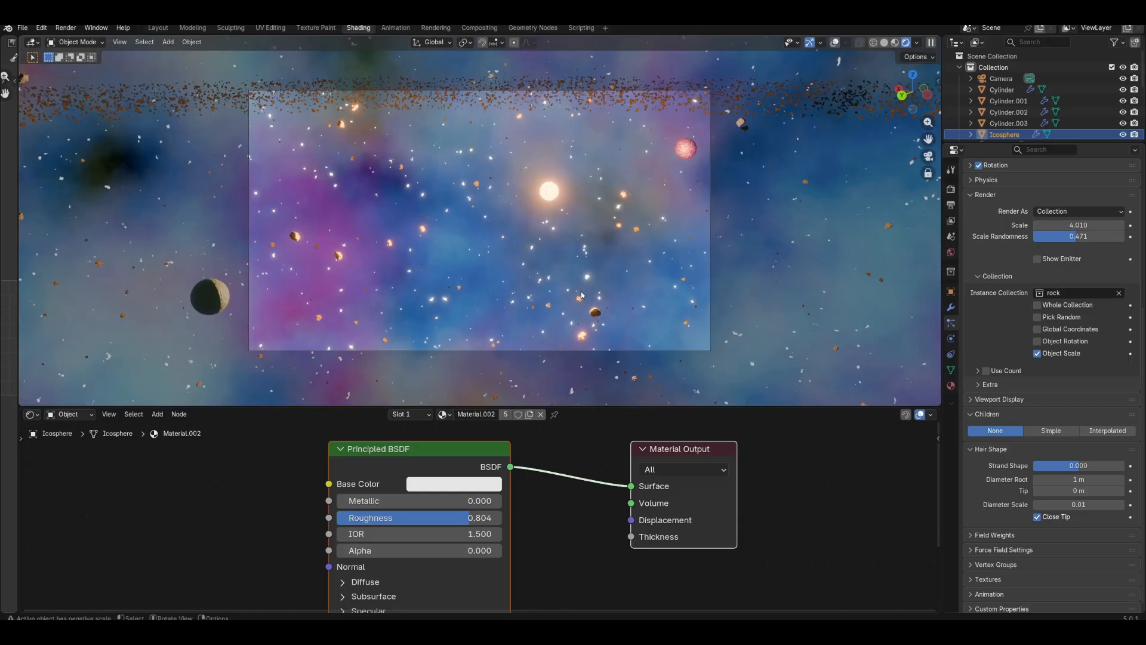
pyautogui.moveTo(581, 295); pyautogui.dragTo(539, 259, button='middle')
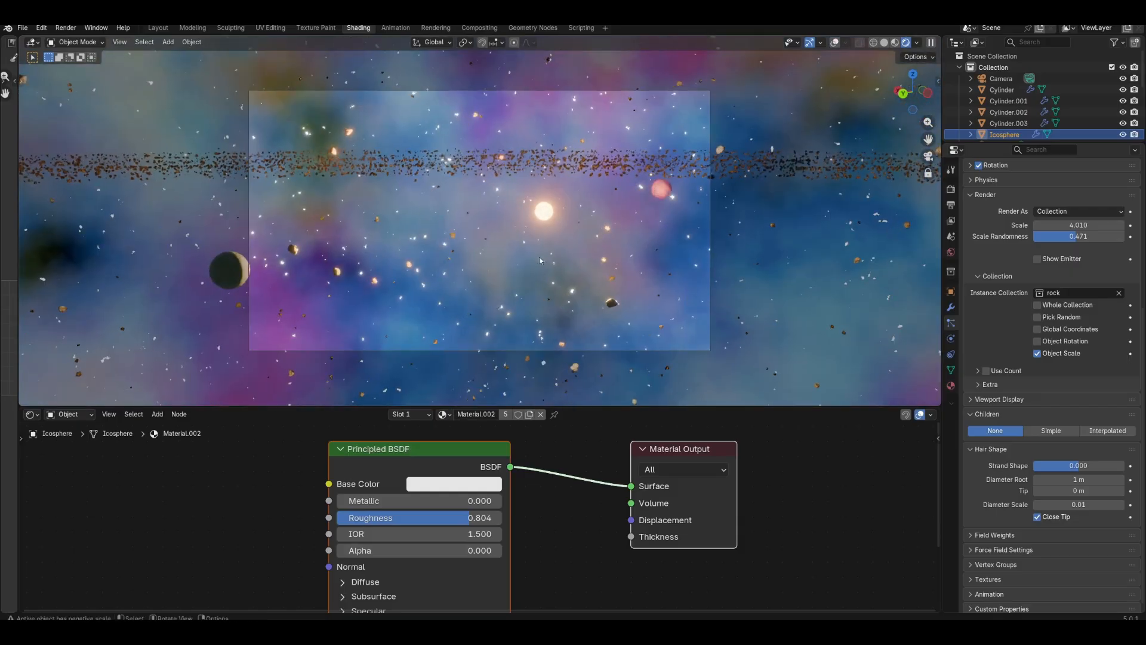
# Turn the viewport overlays on and rescale the Cylinder.003 asteroid belt.
pyautogui.click(514, 166)
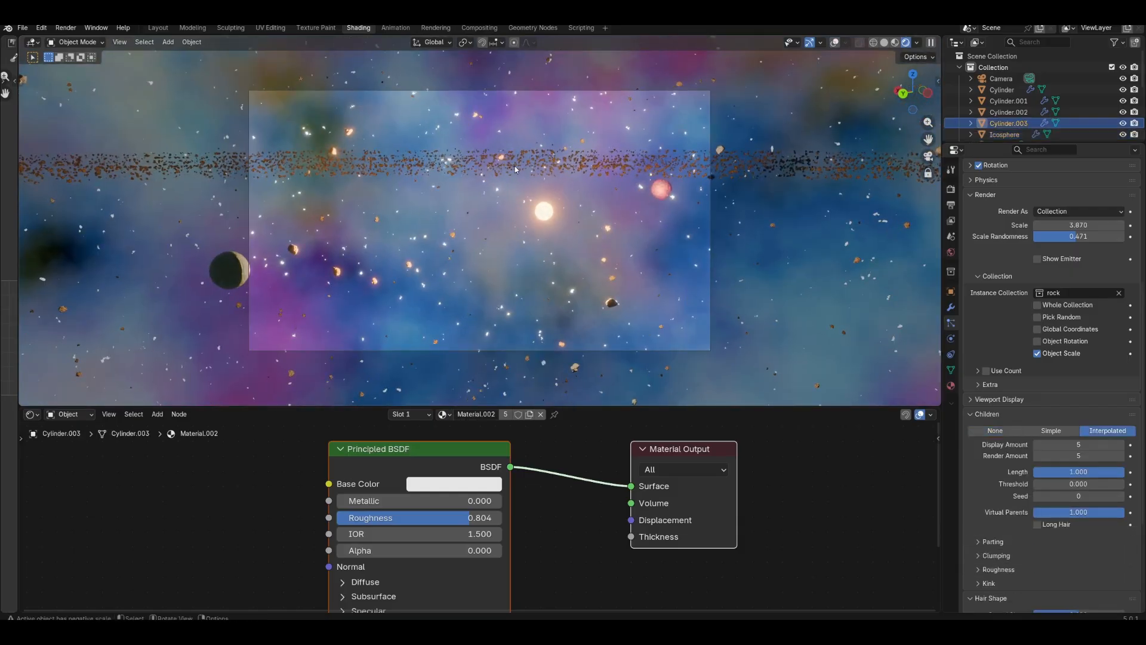
pyautogui.click(835, 42)
pyautogui.press('s')
pyautogui.click(851, 242)
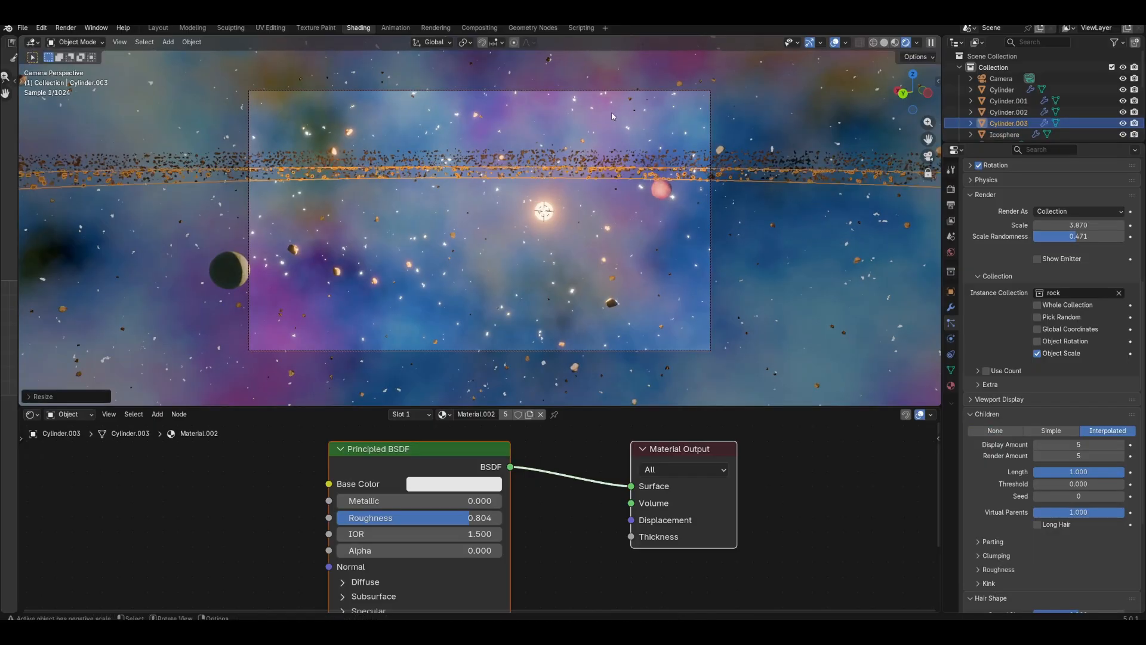
pyautogui.click(679, 236)
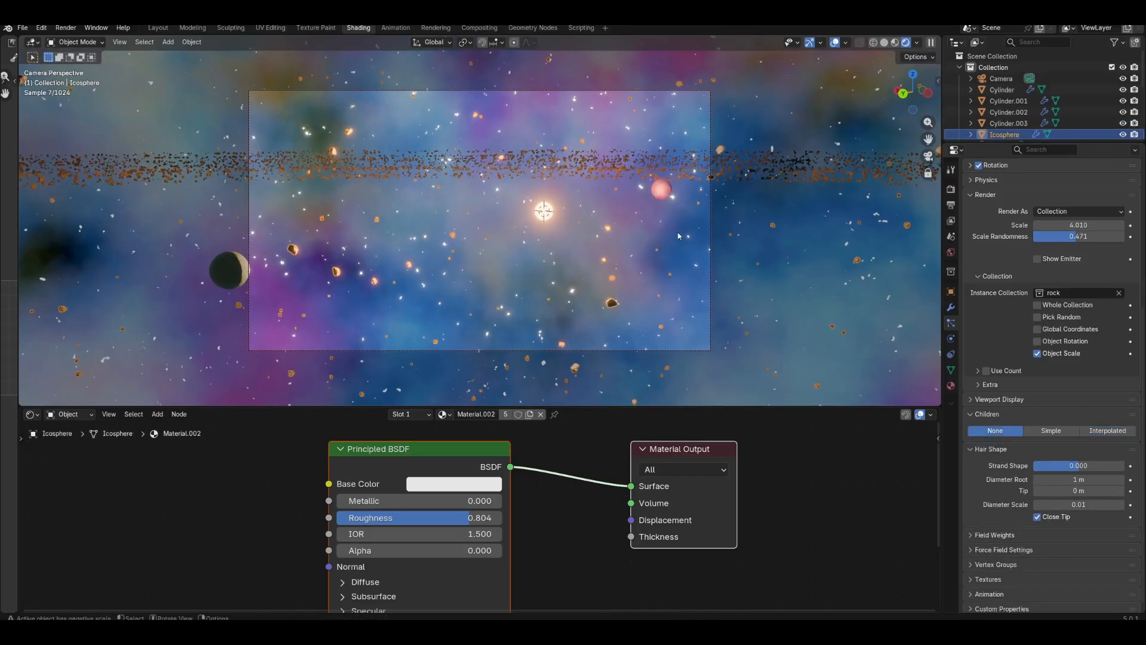
# Tilt the Cylinder.003 asteroid belt with a trackball rotation and rotate the Cylinder.002 belt slightly in the camera view.
pyautogui.click(621, 188)
pyautogui.press('r')
pyautogui.press('r')
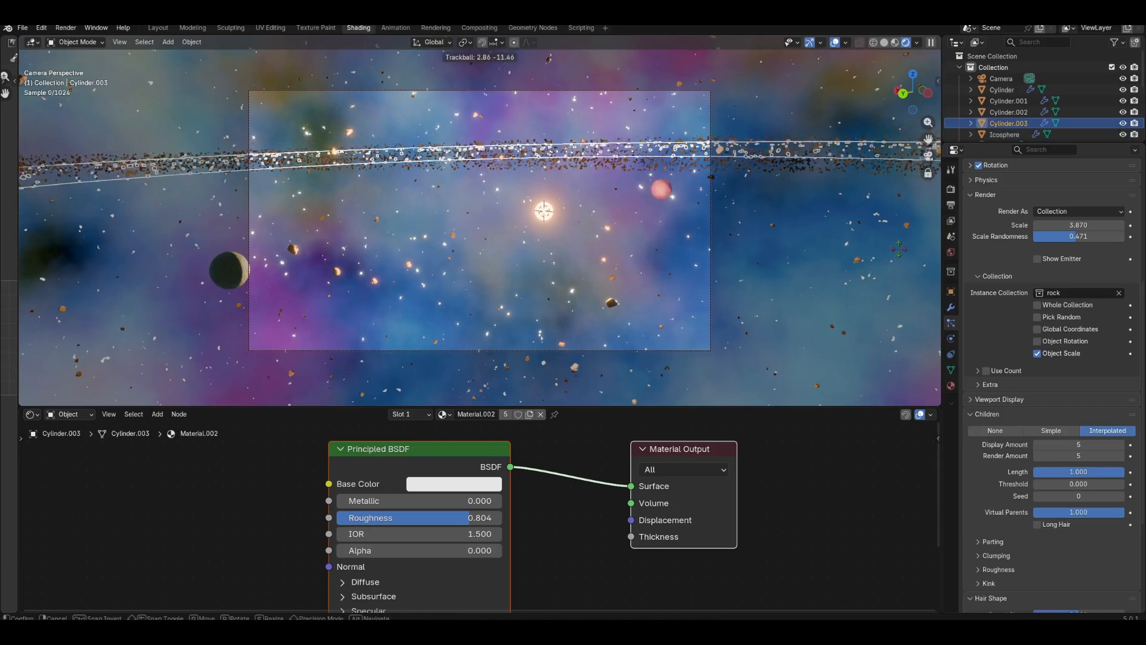
pyautogui.click(888, 242)
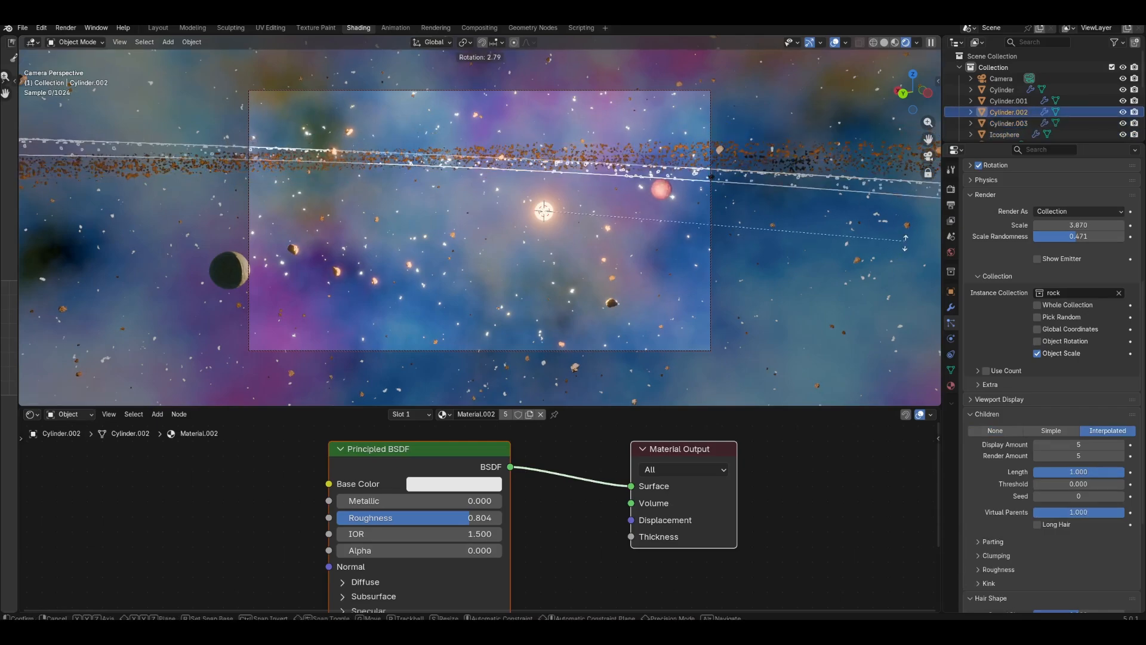
pyautogui.click(826, 117)
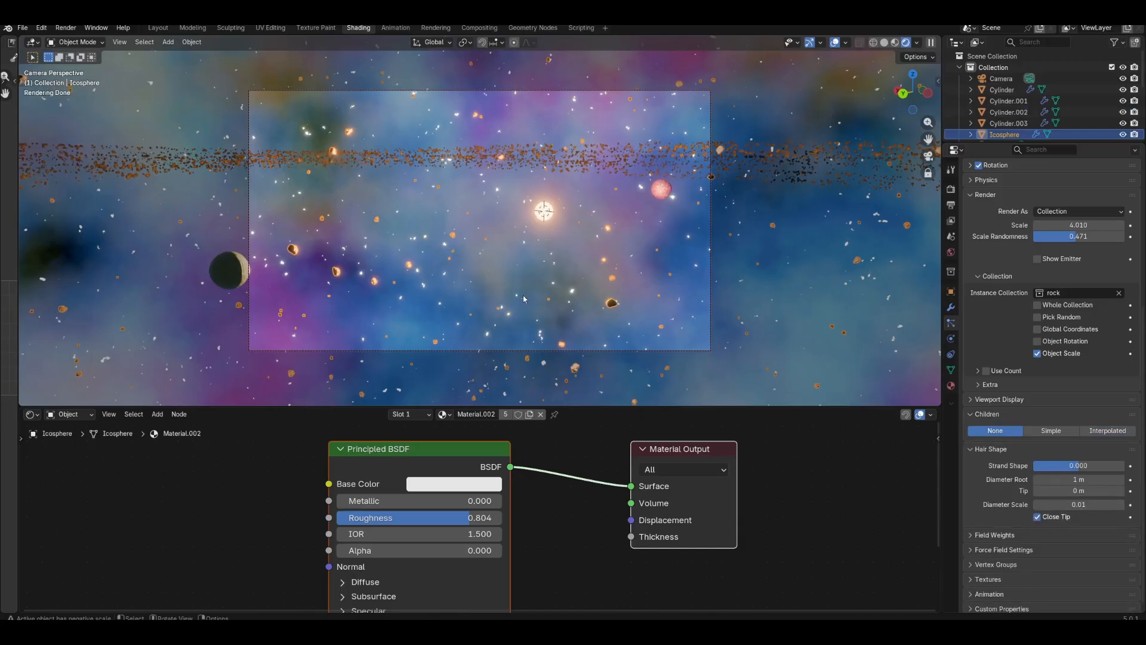
# Fine-tune the camera framing of the sun and both planets, hide the overlays and return to the Layout workspace.
pyautogui.moveTo(511, 230); pyautogui.dragTo(526, 200, button='middle')
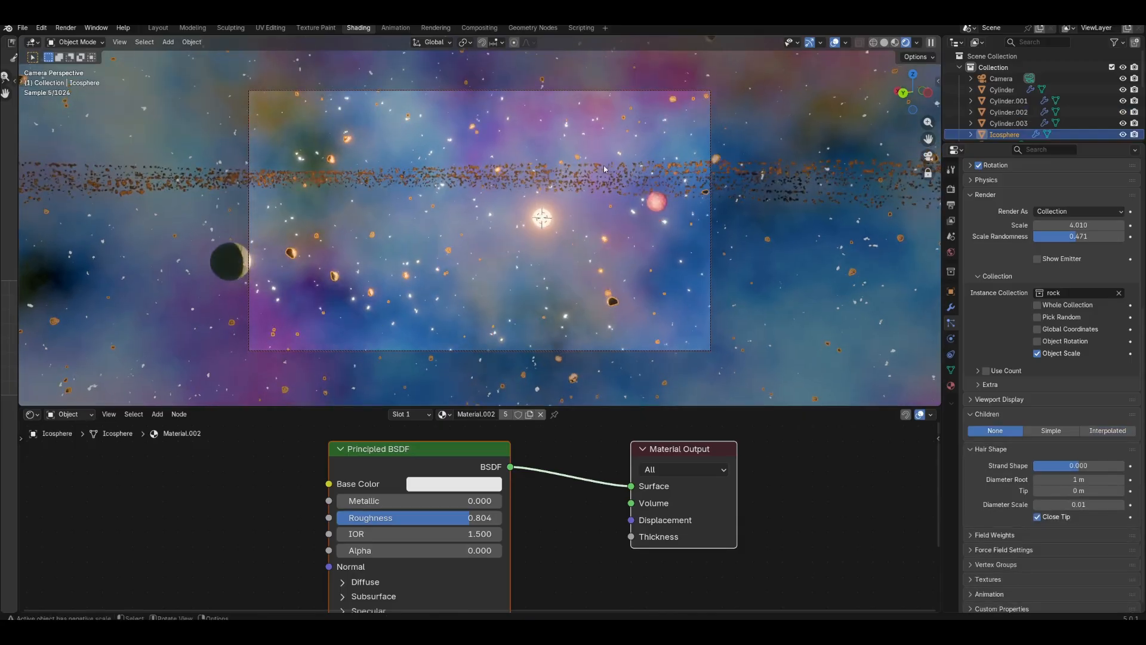
pyautogui.keyDown('shift'); pyautogui.moveTo(601, 173); pyautogui.dragTo(622, 156, button='middle'); pyautogui.keyUp('shift')
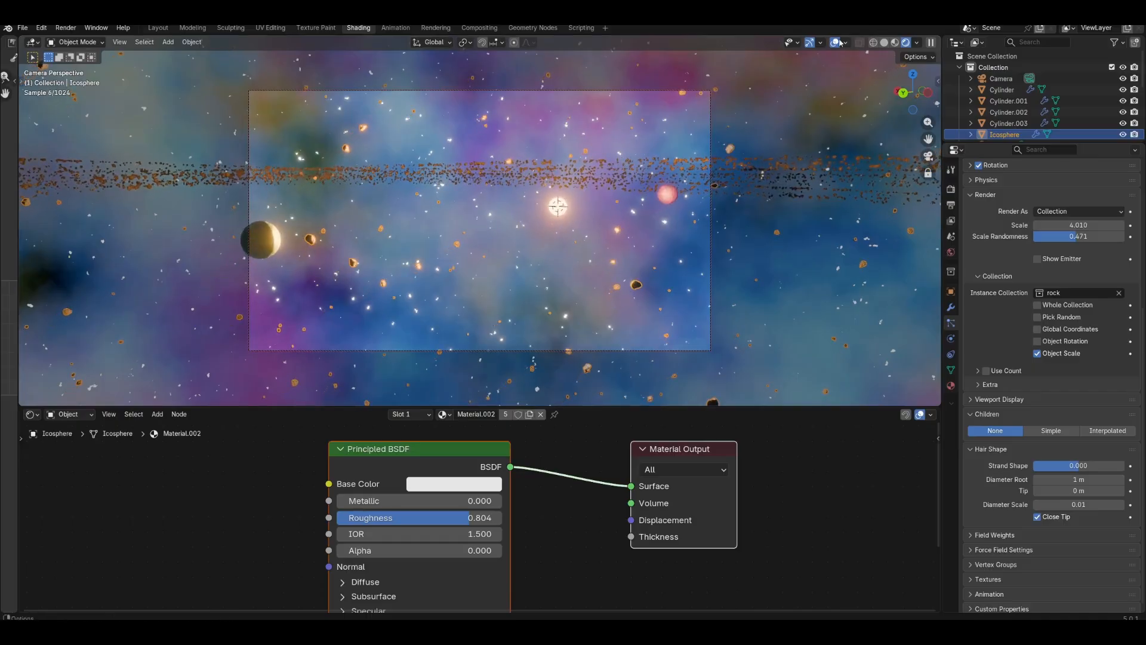
pyautogui.keyDown('shift'); pyautogui.moveTo(658, 198); pyautogui.dragTo(657, 196, button='middle'); pyautogui.keyUp('shift')
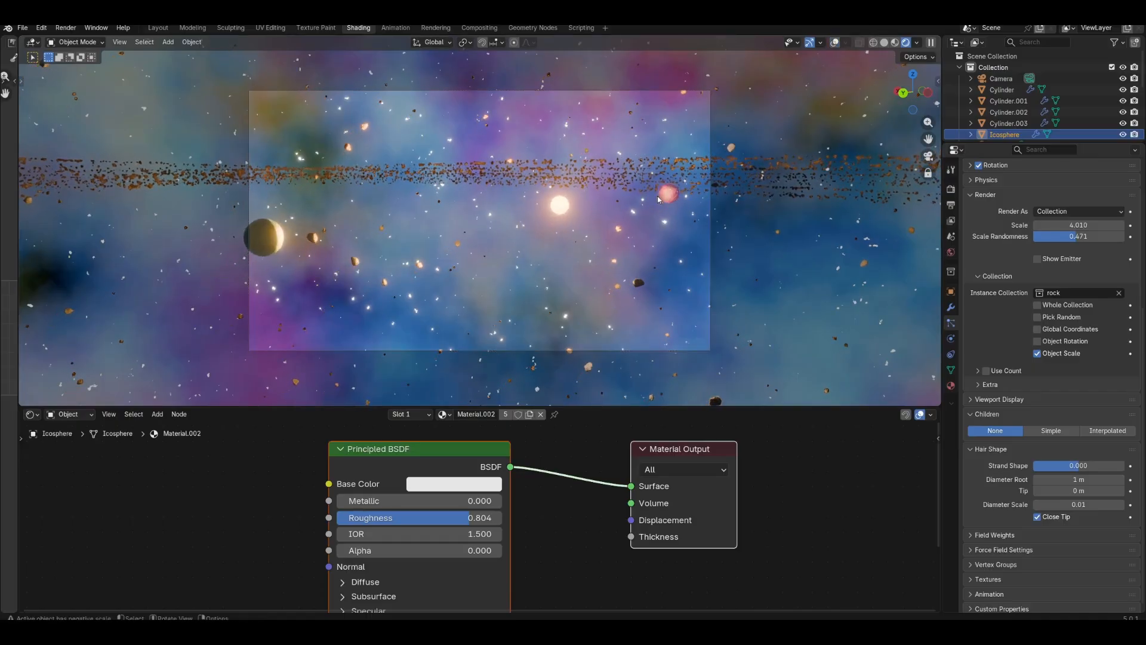
pyautogui.moveTo(604, 225); pyautogui.dragTo(596, 217, button='middle')
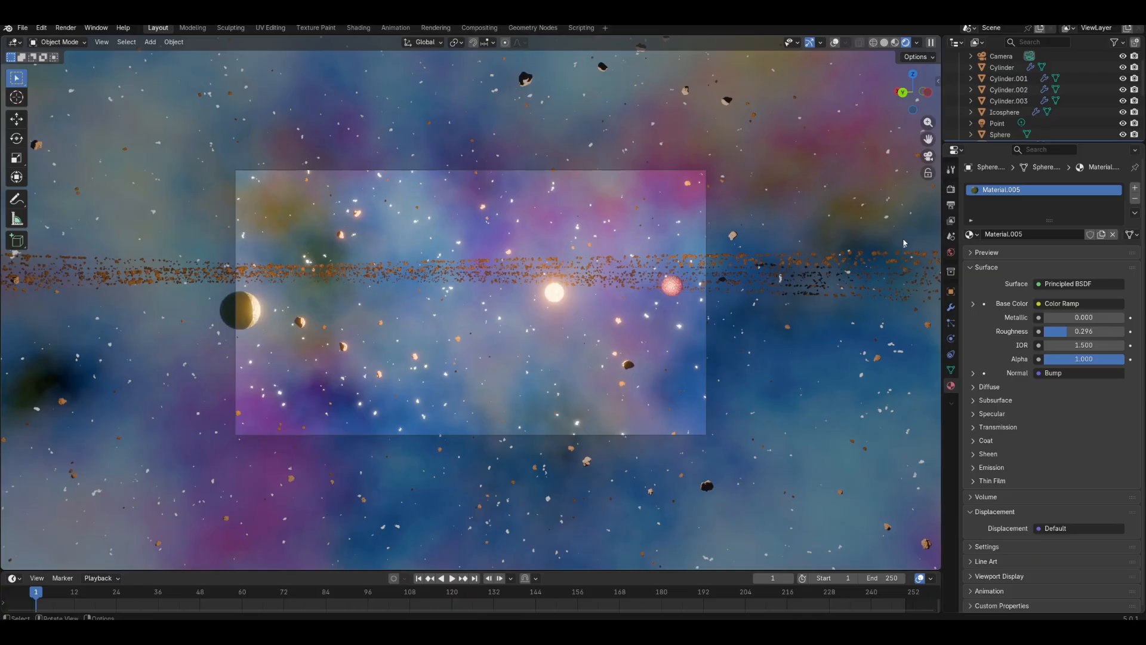
pyautogui.click(624, 191)
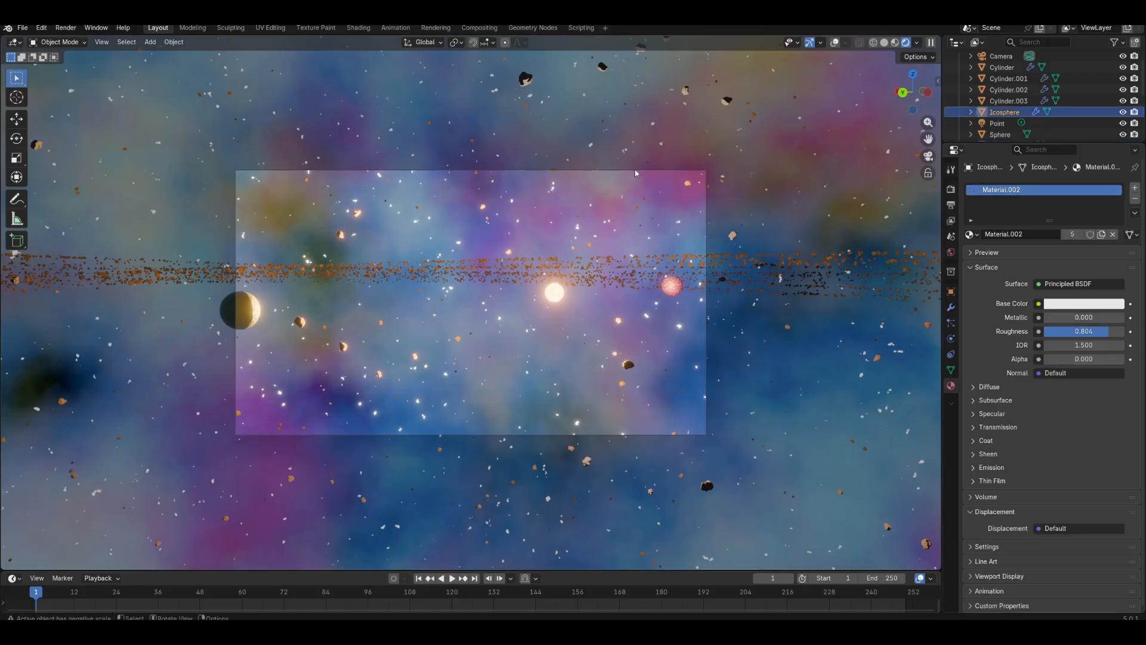
# Set the camera's lens type to Panoramic with the Equirectangular panorama type.
pyautogui.click(624, 169)
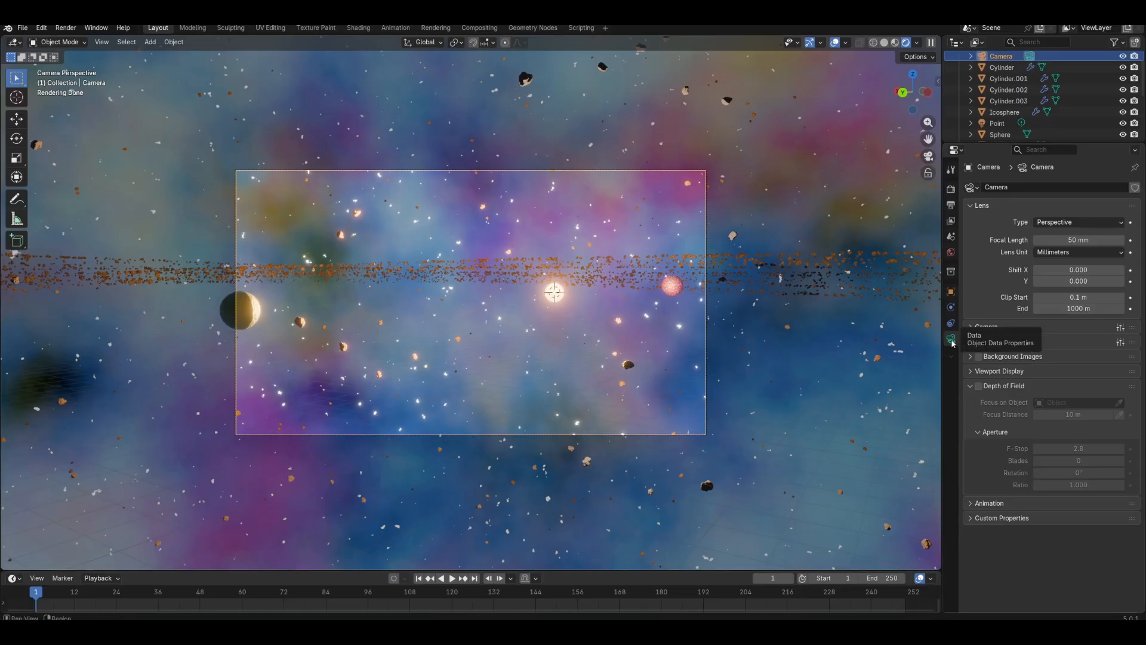
pyautogui.click(1051, 223)
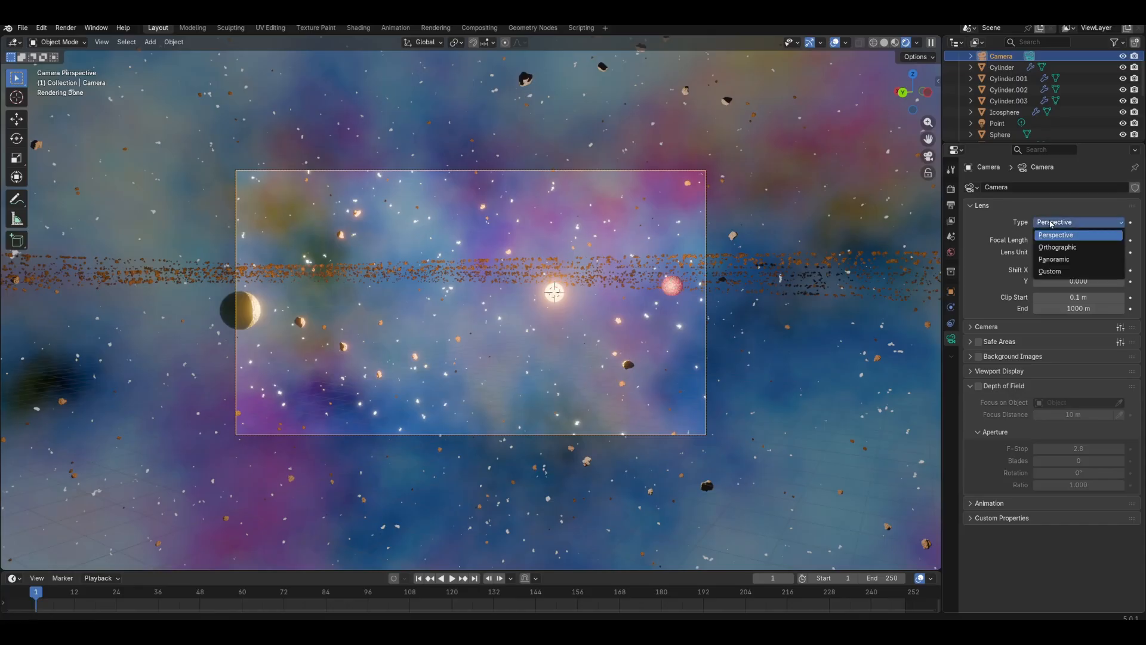
pyautogui.click(1063, 264)
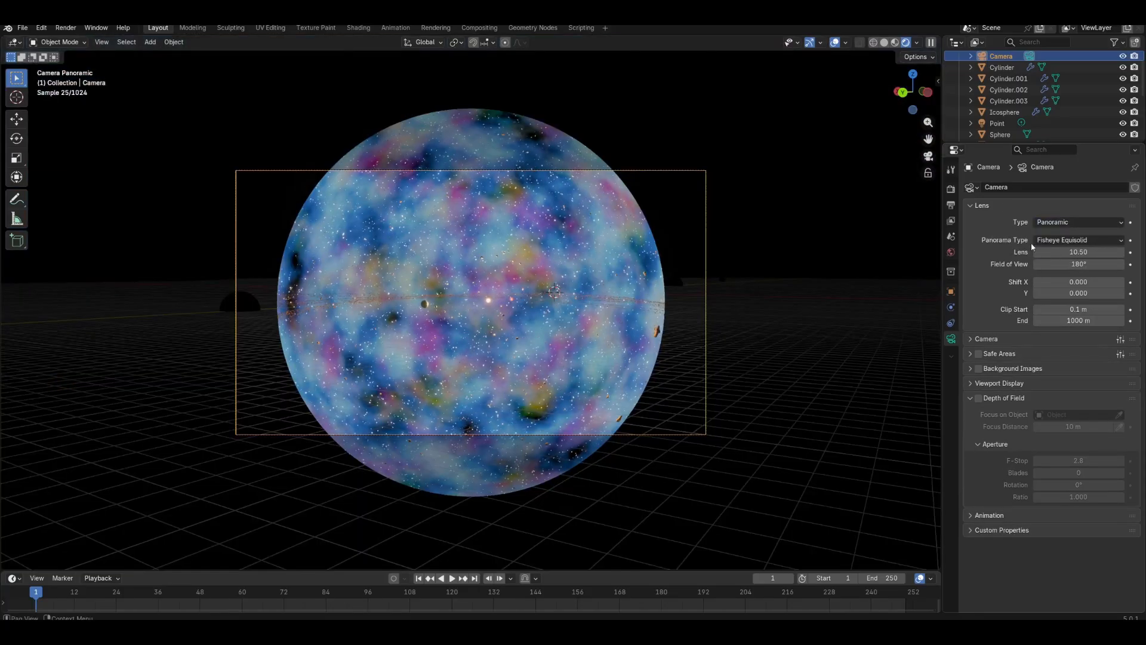
pyautogui.click(1046, 242)
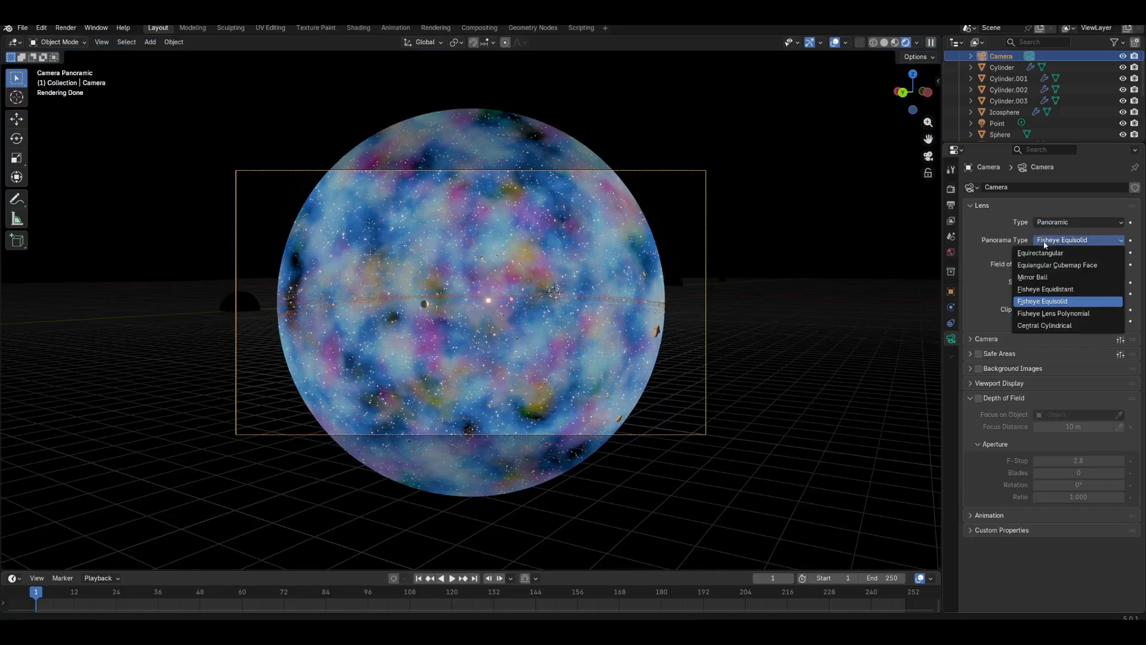
pyautogui.click(1081, 254)
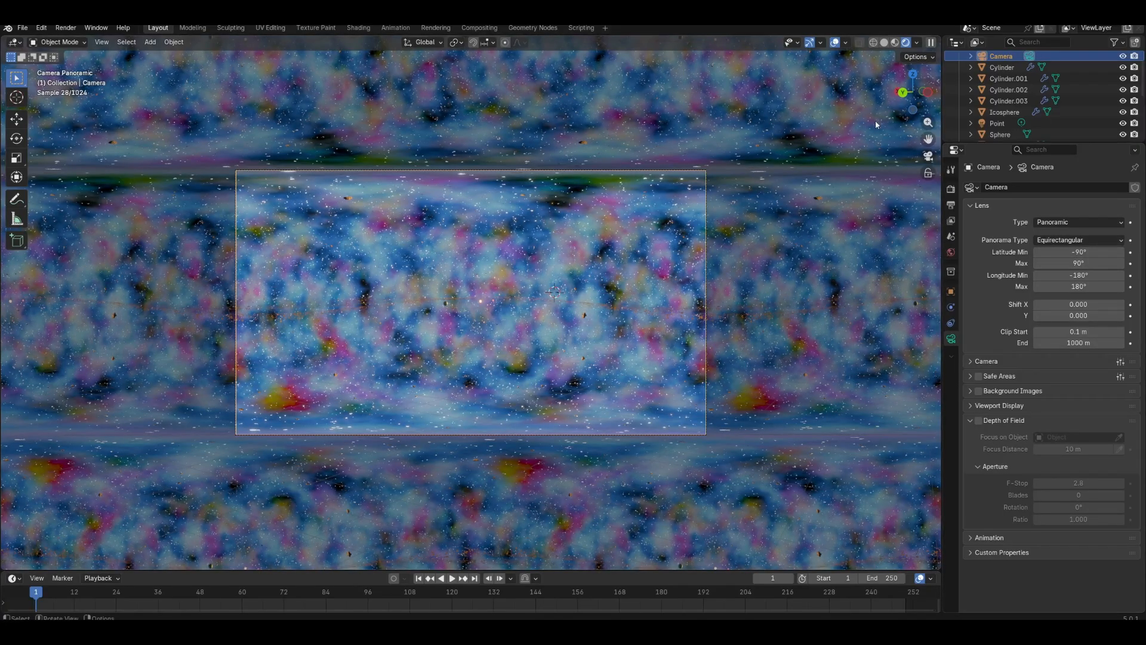
pyautogui.scroll(2, 726, 325)
pyautogui.scroll(2, 726, 324)
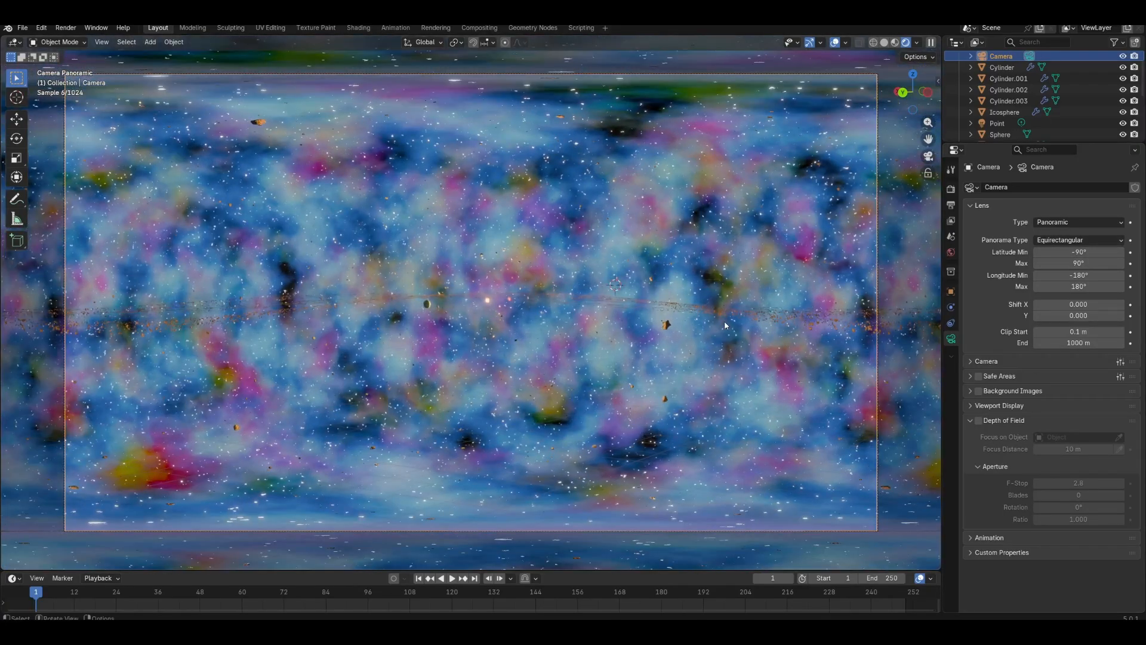
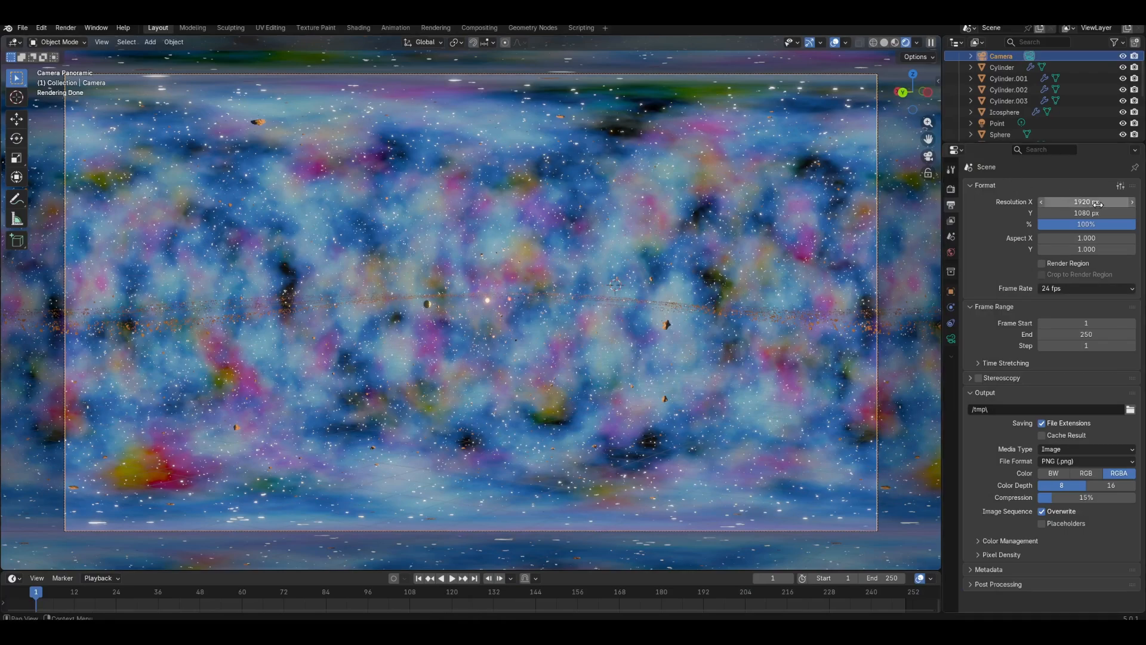
# Triple the output resolution to 5760 x 3240 px.
pyautogui.click(1098, 203)
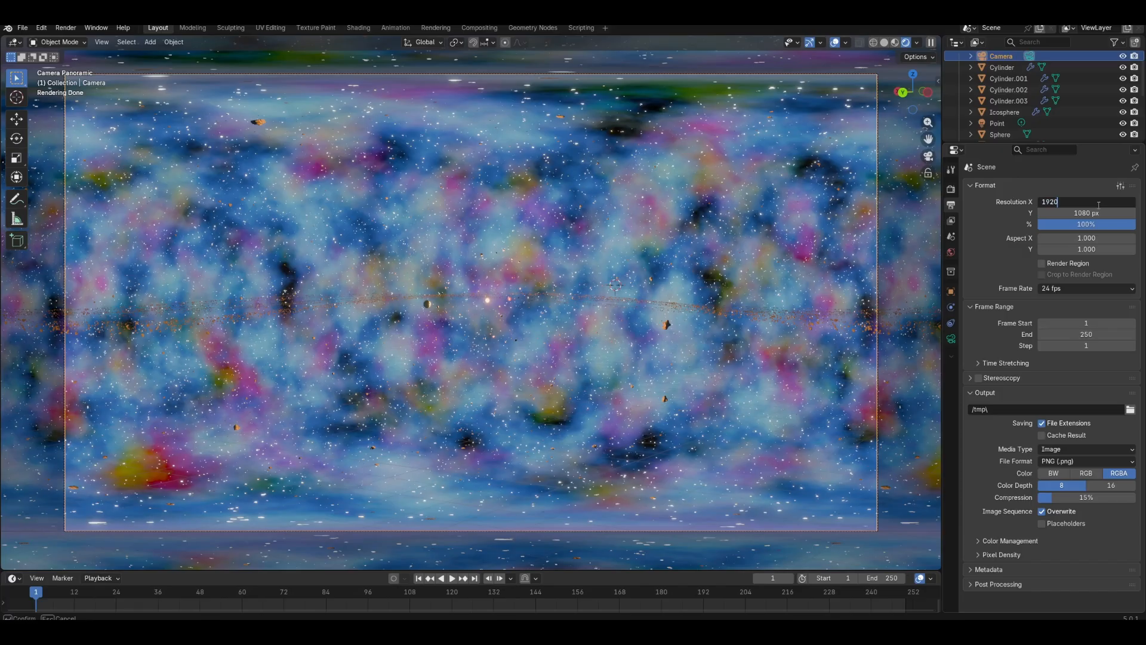
pyautogui.write('*3')
pyautogui.click(1101, 213)
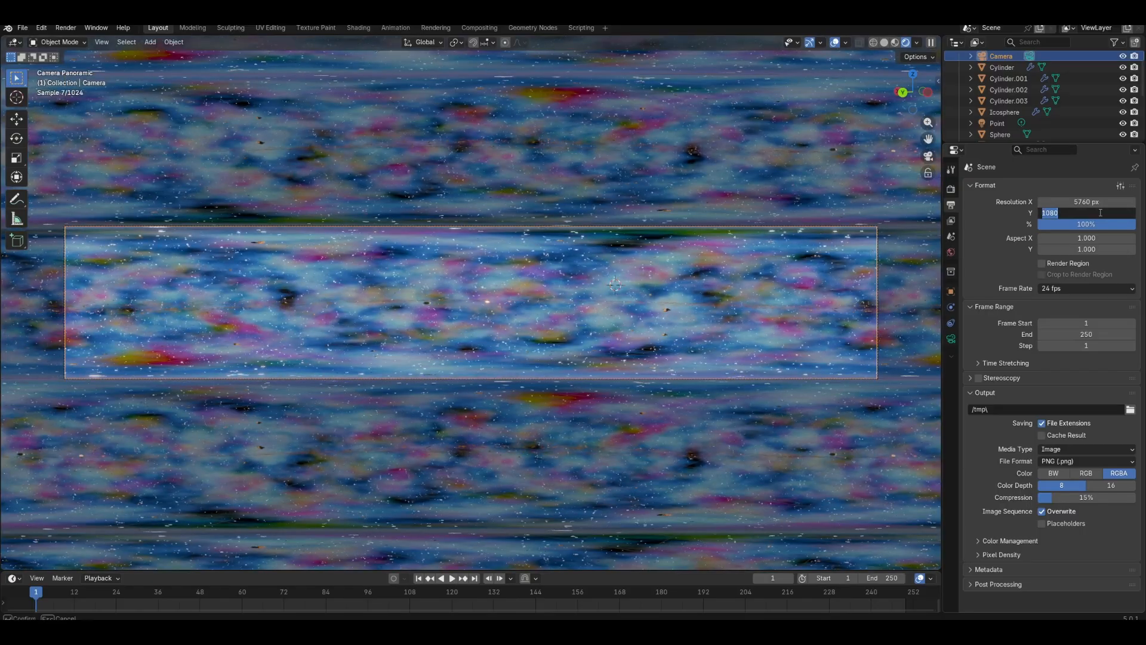
pyautogui.click(1101, 212)
pyautogui.write('*3')
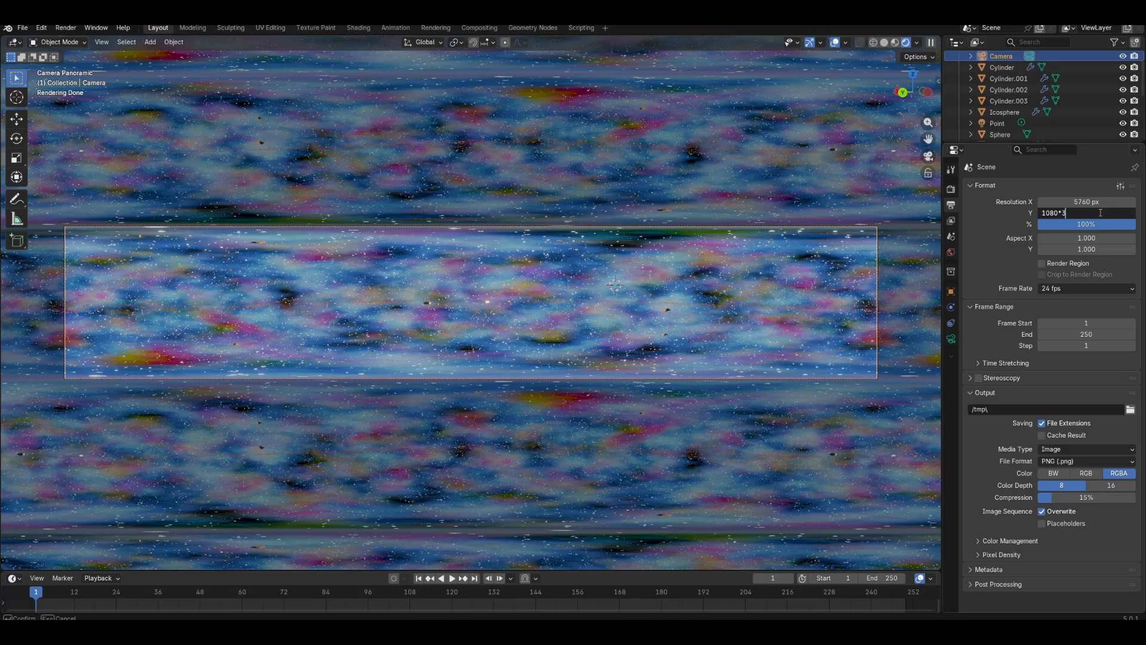
pyautogui.press('Return')
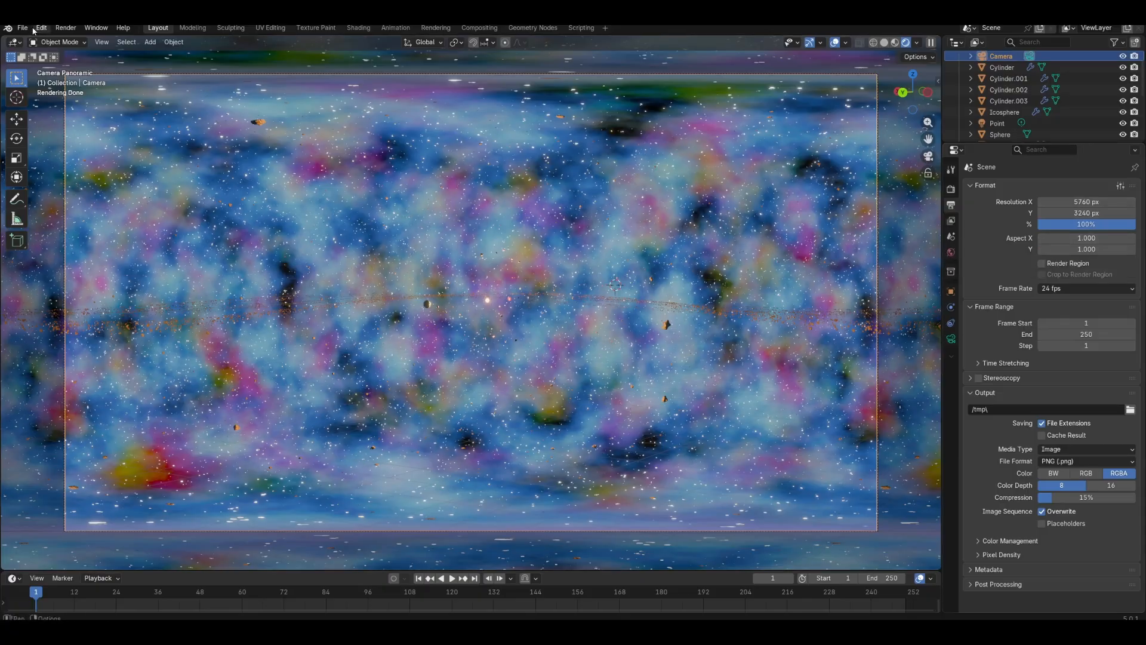
# Render the equirectangular panorama as a still image and close the render window.
pyautogui.click(75, 29)
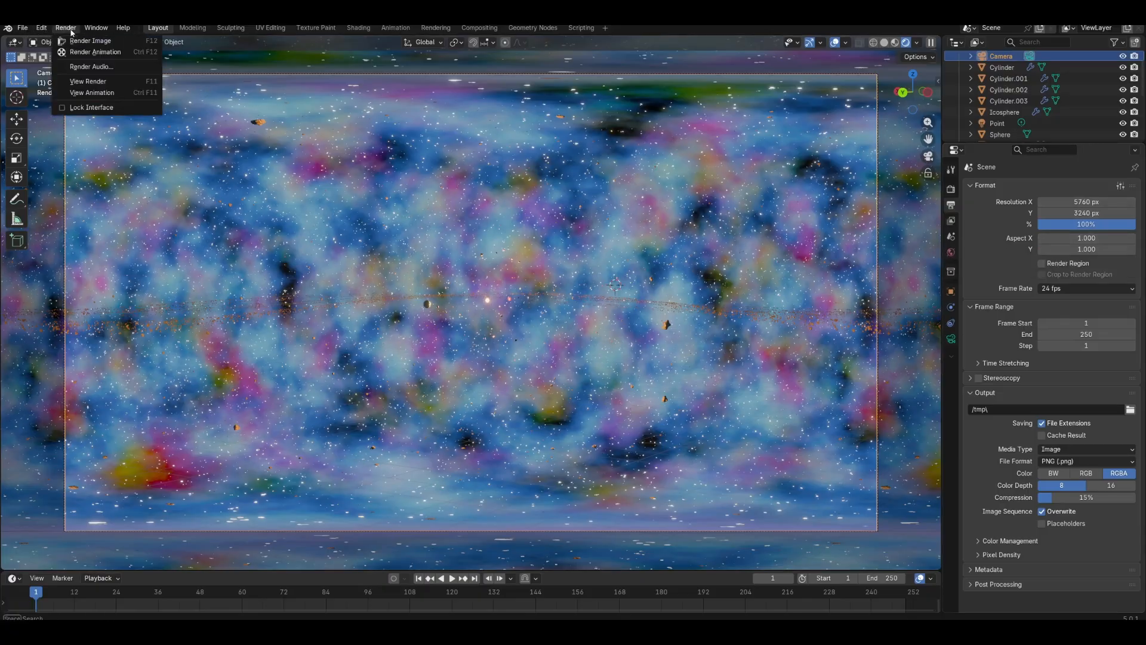
pyautogui.click(90, 41)
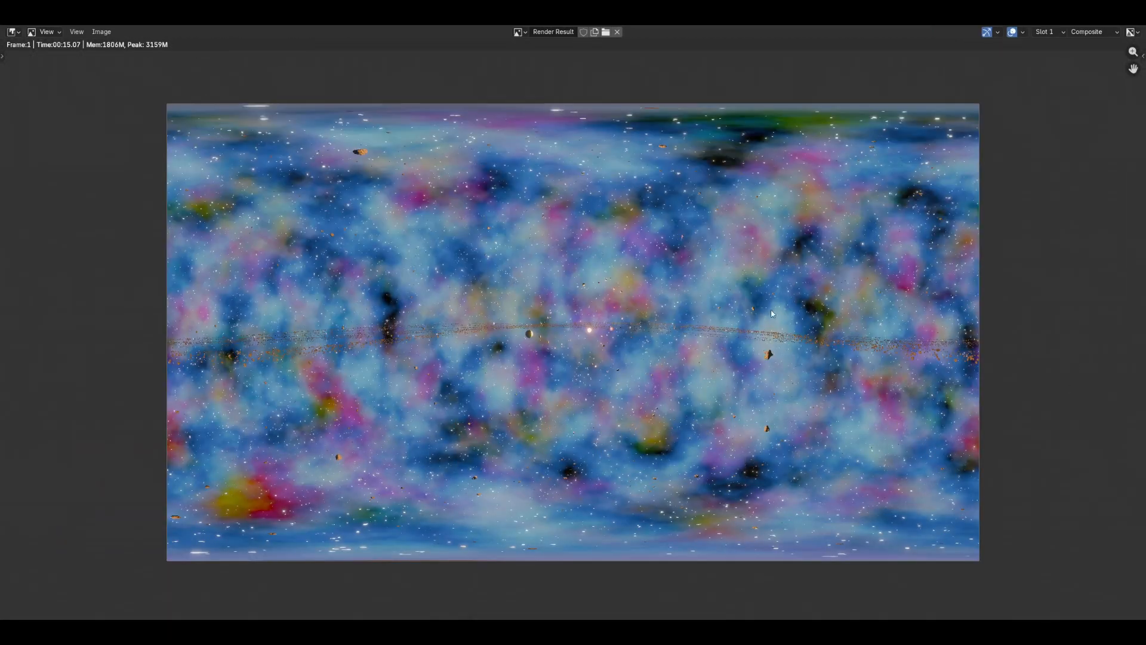
pyautogui.click(101, 33)
pyautogui.press('Escape')
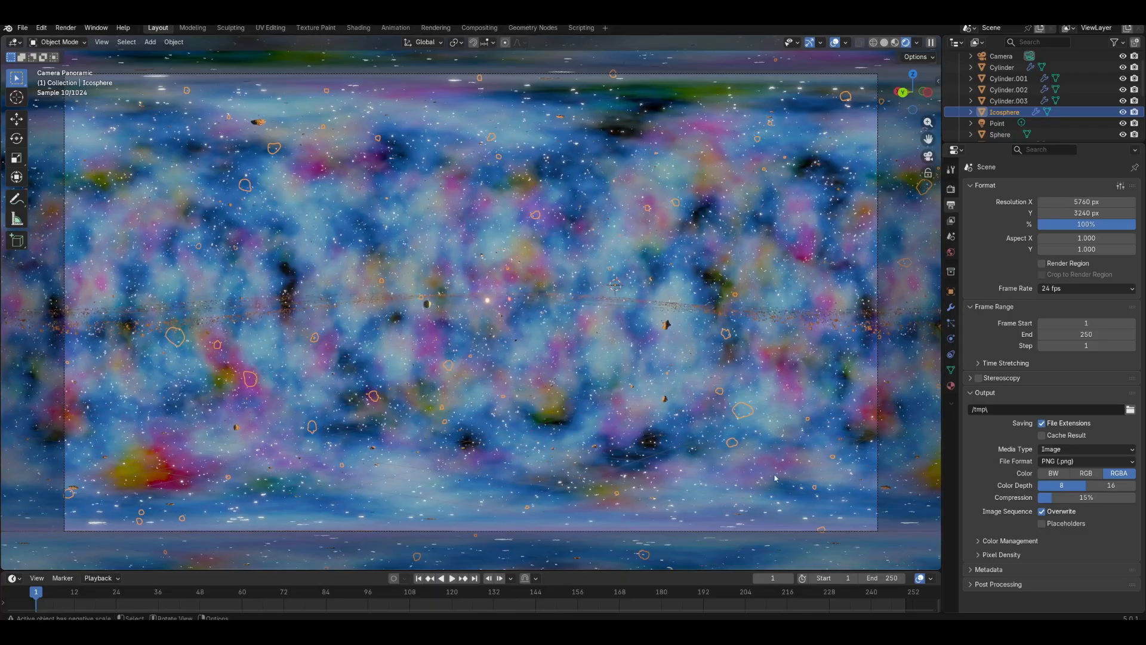
# Start a new General file, saving the changes to the current space scene first.
pyautogui.click(22, 27)
pyautogui.moveTo(44, 43)
pyautogui.click(161, 40)
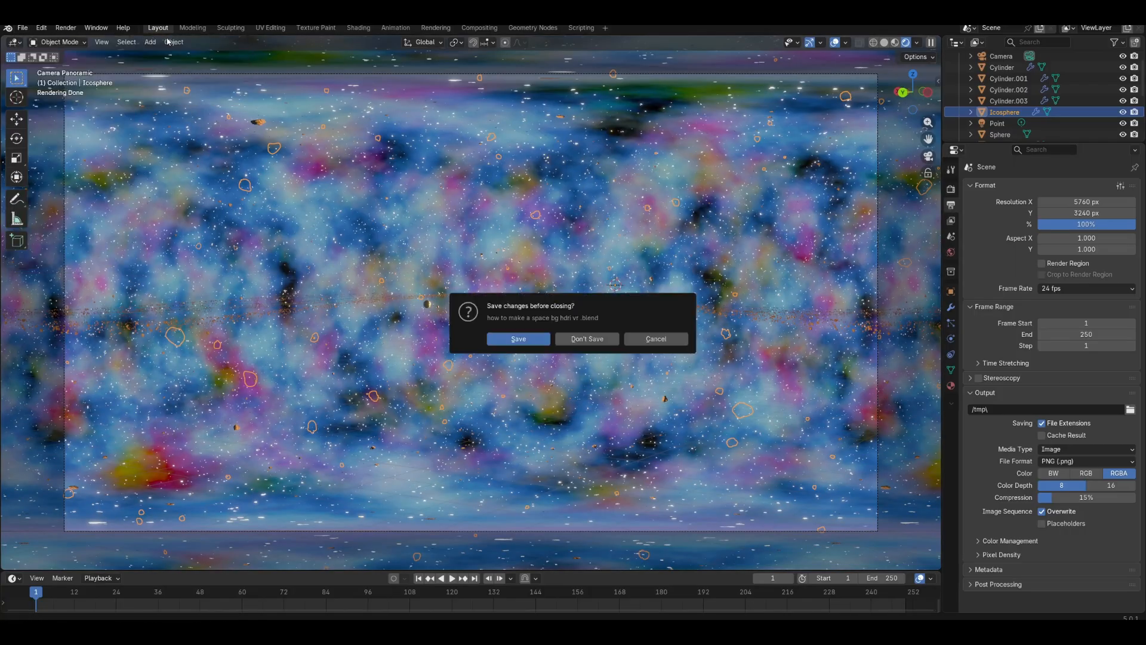
pyautogui.click(530, 340)
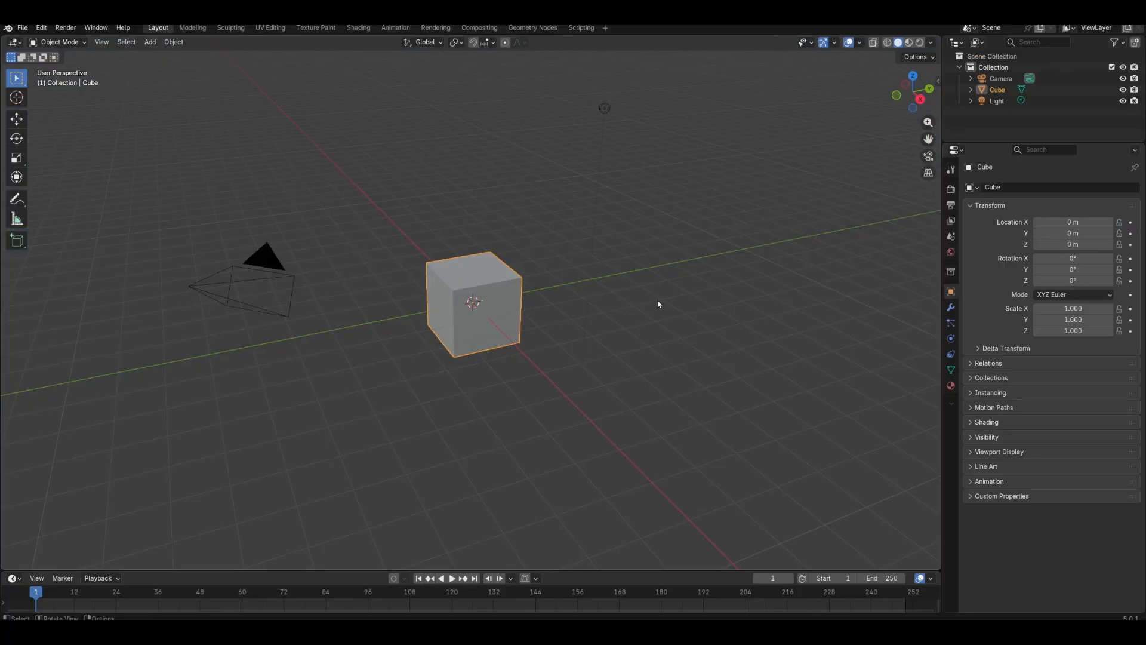
# Delete the default camera, cube and light from the new scene.
pyautogui.moveTo(658, 305); pyautogui.dragTo(625, 392, button='middle')
pyautogui.click(720, 358)
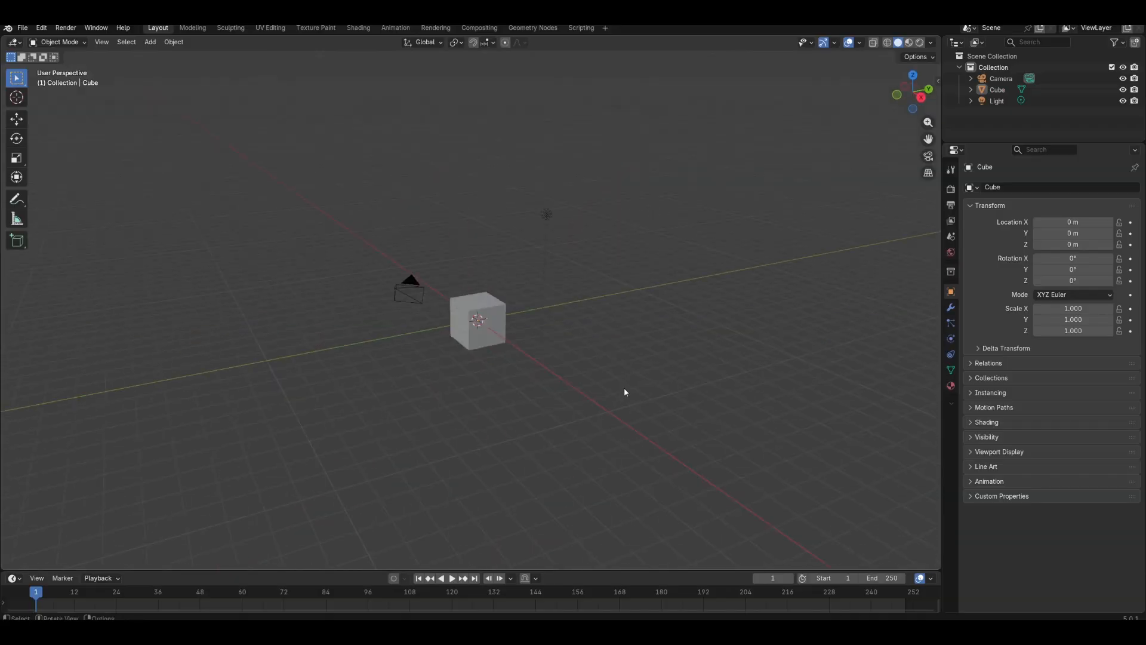
pyautogui.press('a')
pyautogui.rightClick(625, 392)
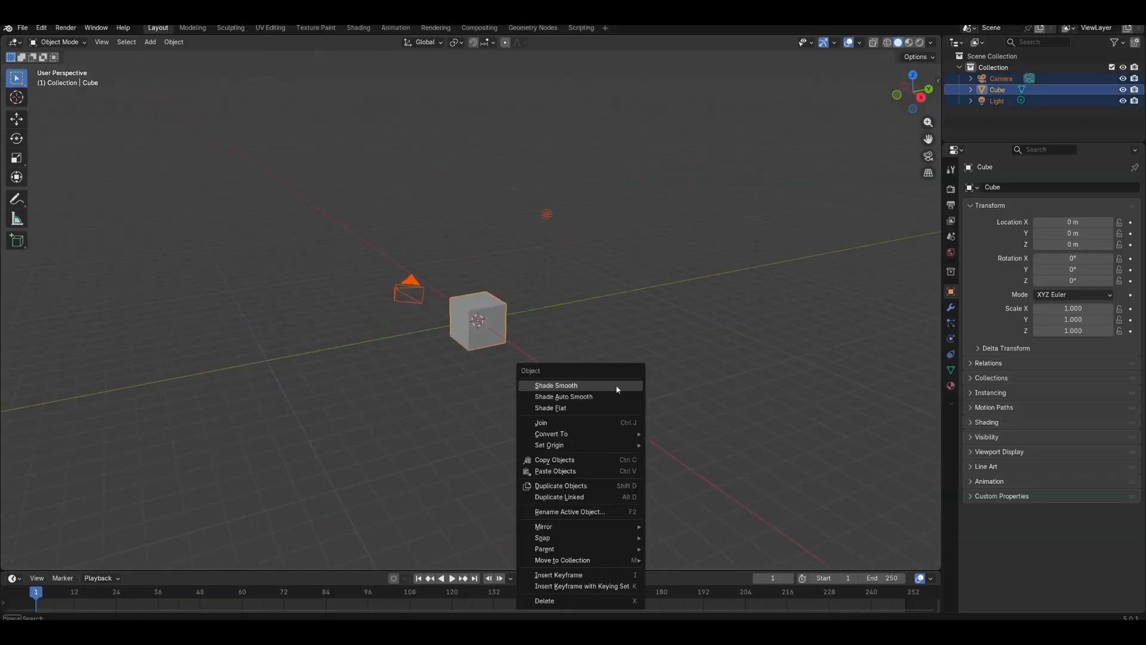
pyautogui.click(556, 601)
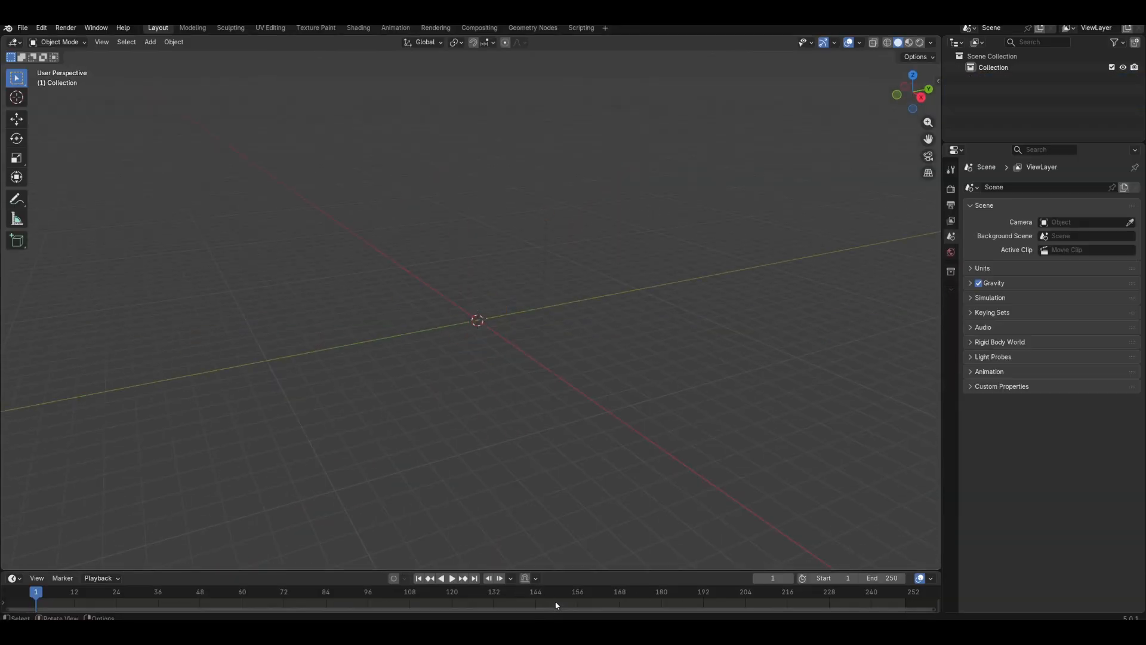
pyautogui.moveTo(474, 325); pyautogui.dragTo(584, 221, button='middle')
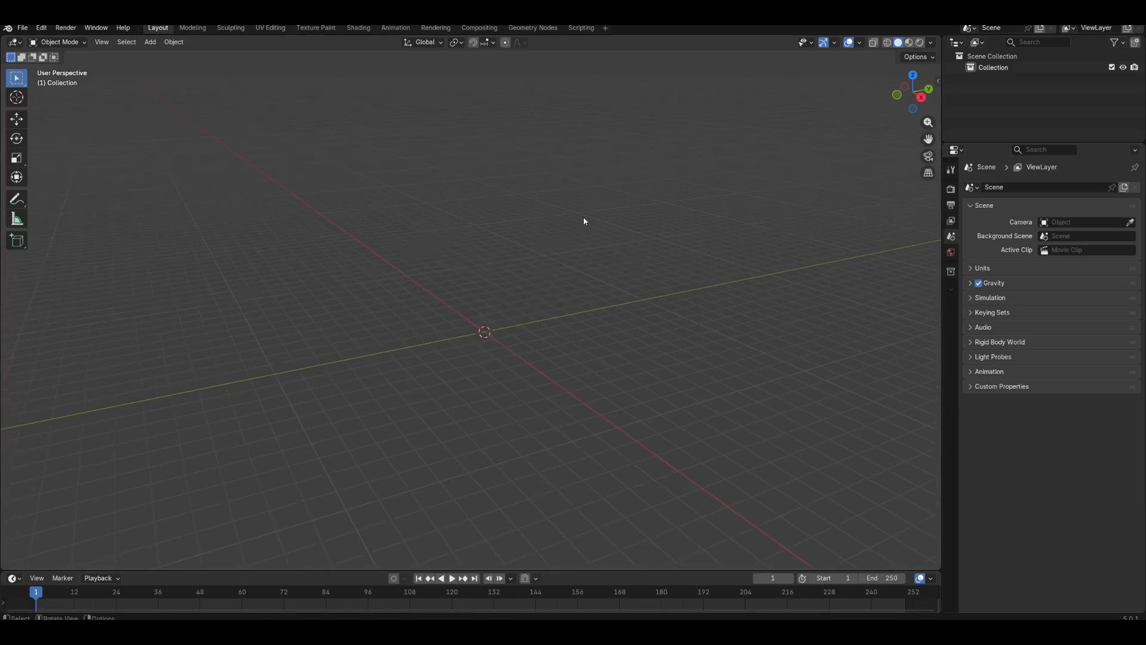
# Switch to the Shading workspace and display the World shader nodes.
pyautogui.click(358, 28)
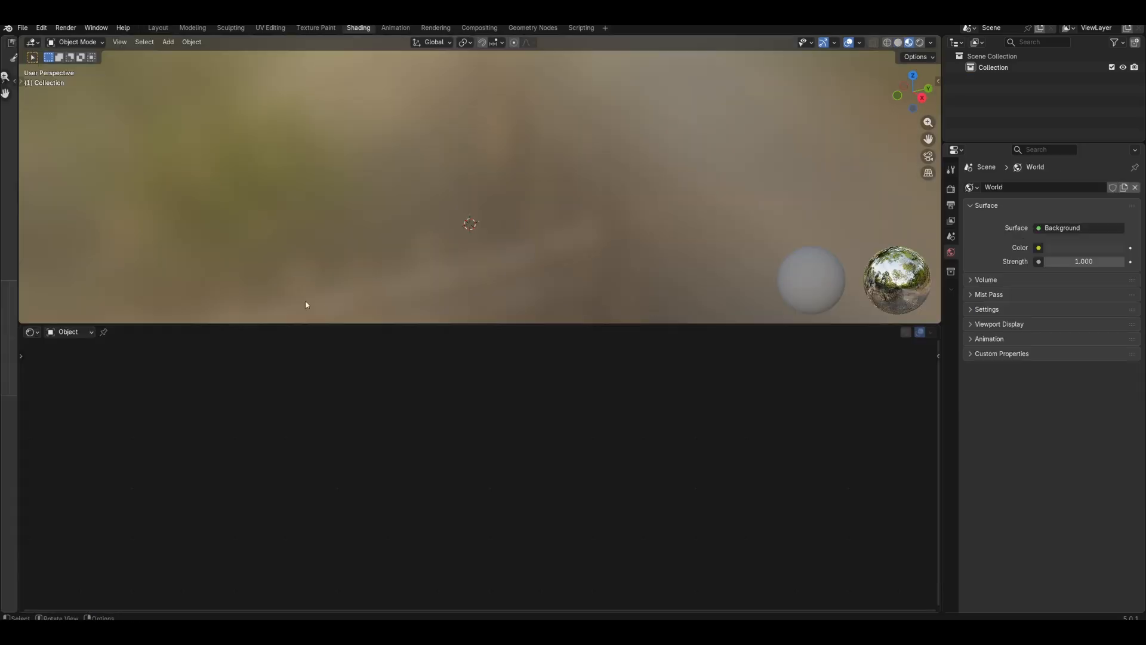
pyautogui.click(79, 332)
pyautogui.click(72, 371)
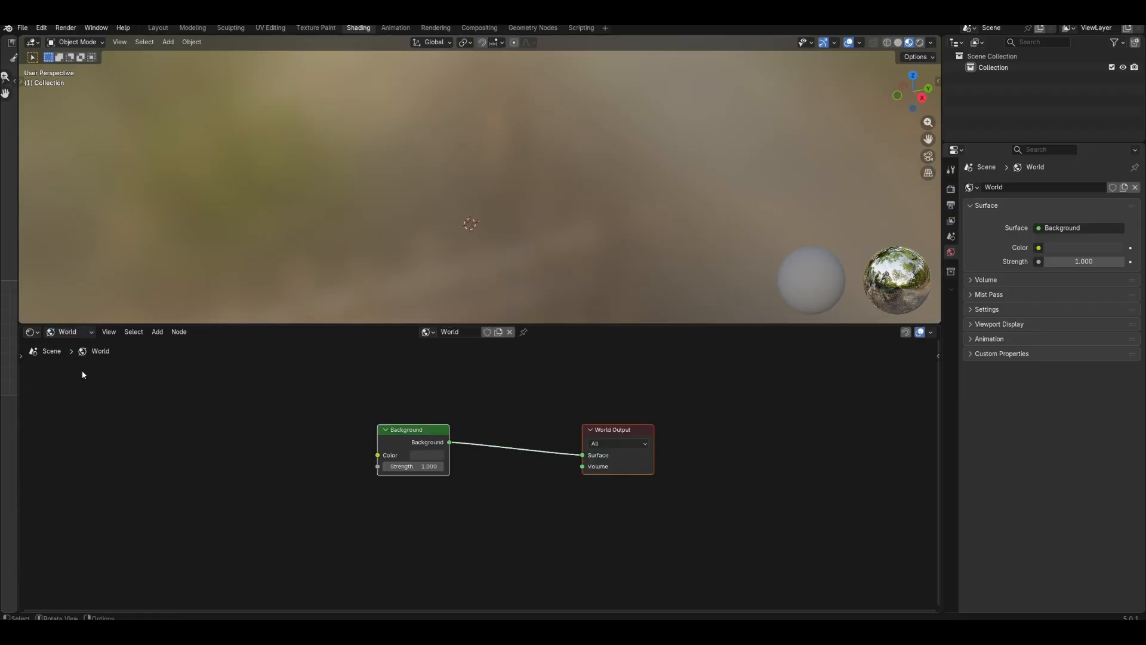
# Add an Environment Texture node feeding the Background node's Color and load Space BG.png into it.
pyautogui.moveTo(273, 428); pyautogui.dragTo(389, 443, button='middle')
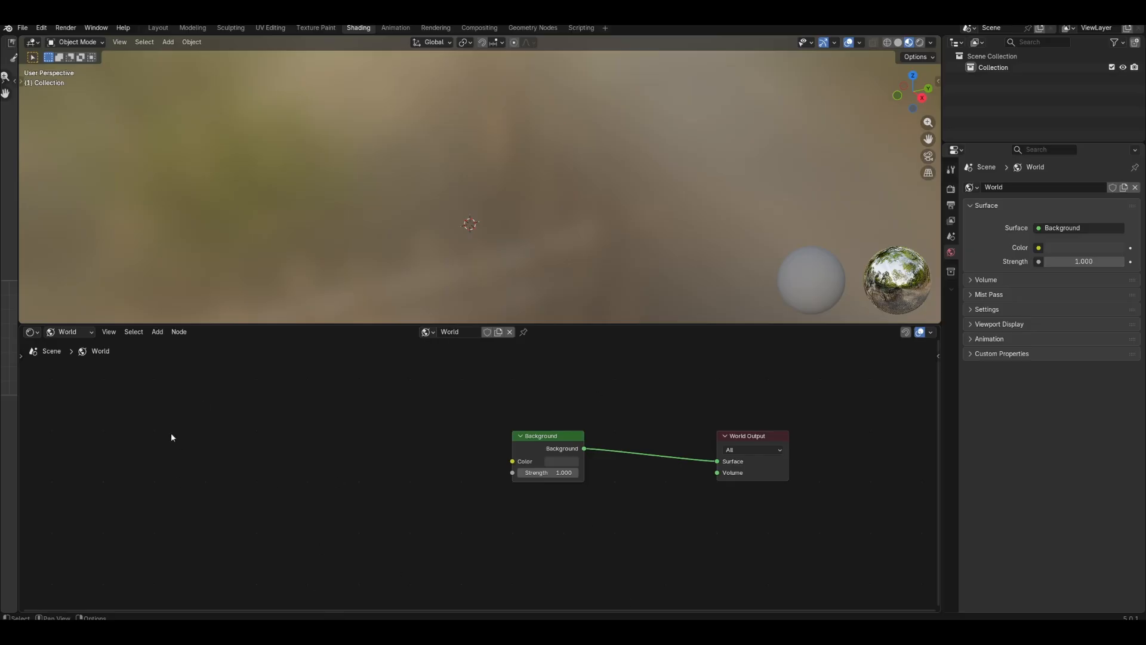
pyautogui.scroll(1, 179, 442)
pyautogui.scroll(-2, 396, 384)
pyautogui.moveTo(437, 428); pyautogui.dragTo(515, 446, button='middle')
pyautogui.scroll(2, 590, 457)
pyautogui.moveTo(632, 479); pyautogui.dragTo(501, 447)
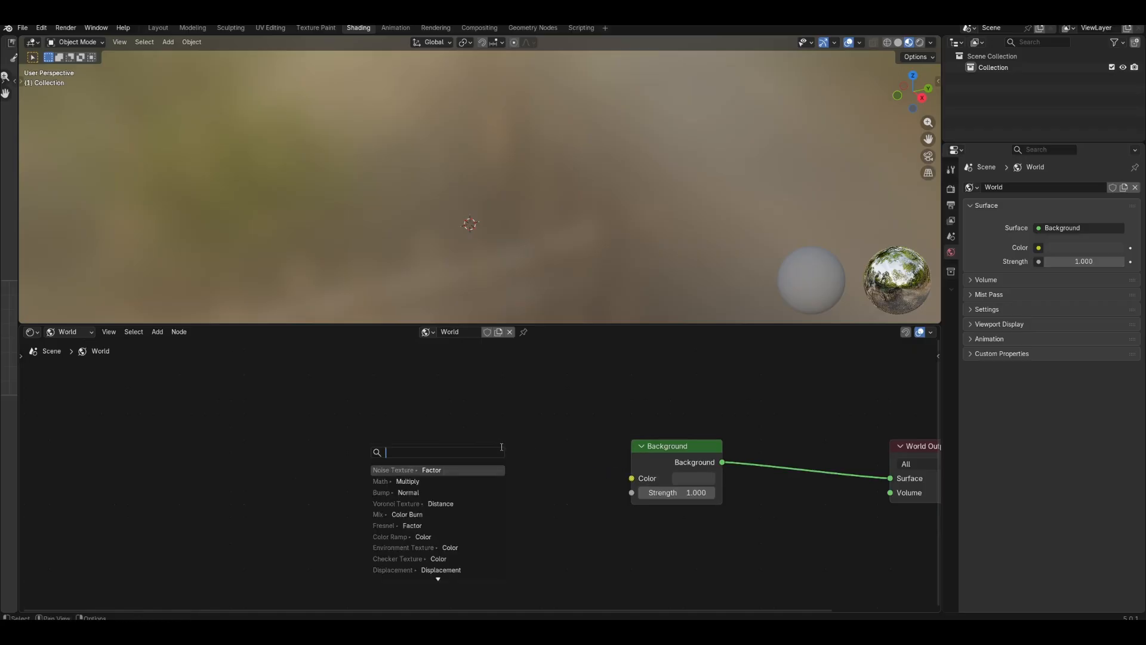
pyautogui.write('env')
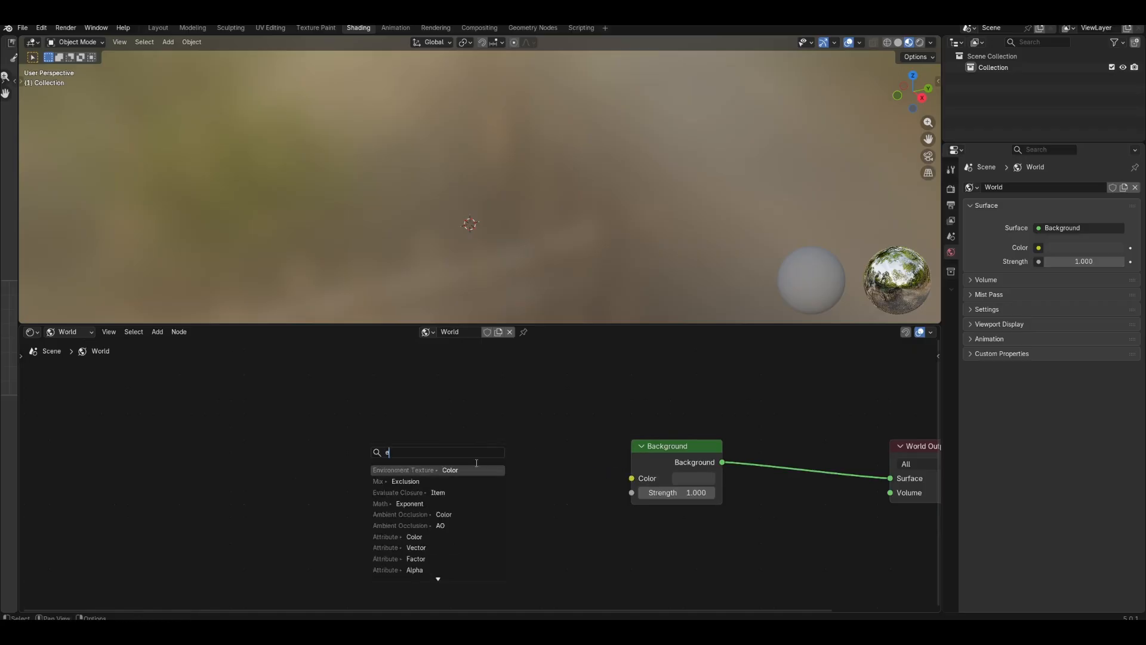
pyautogui.press('Return')
pyautogui.click(470, 478)
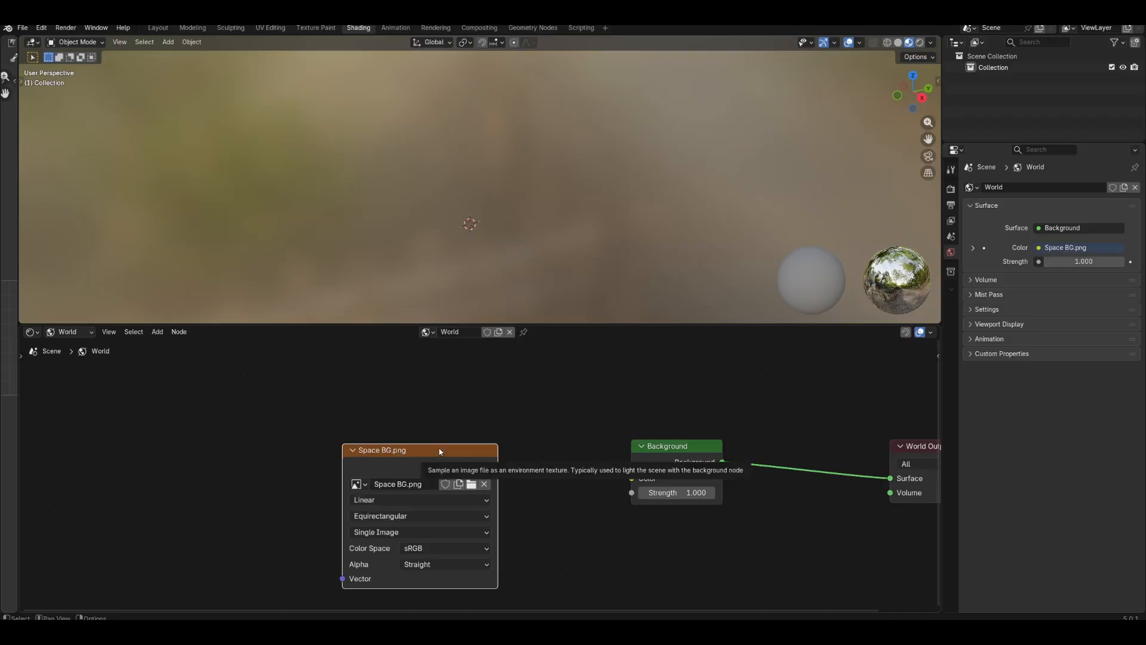
# Check the render engine settings and show the Layout workspace's viewport in rendered shading.
pyautogui.click(952, 189)
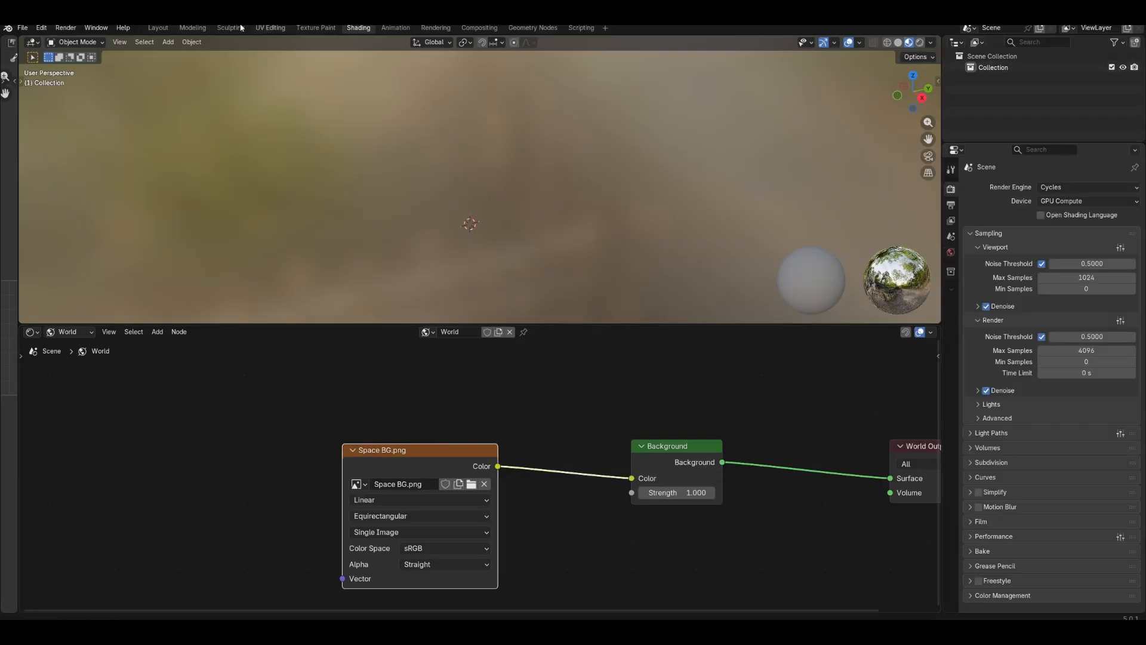
pyautogui.click(158, 27)
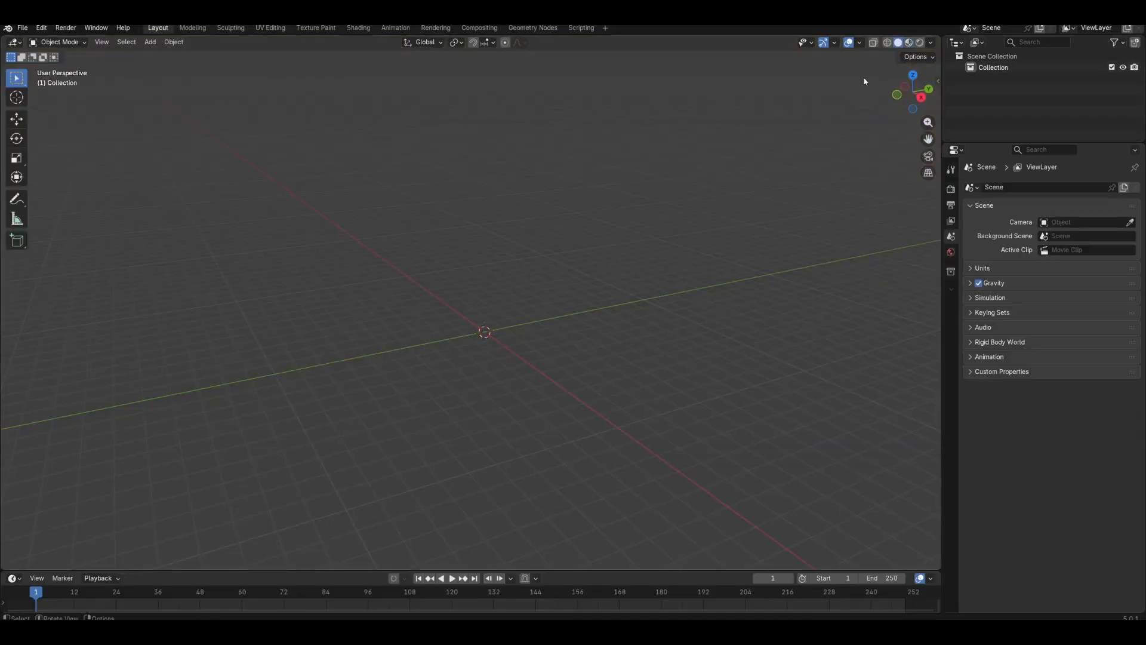
pyautogui.click(920, 43)
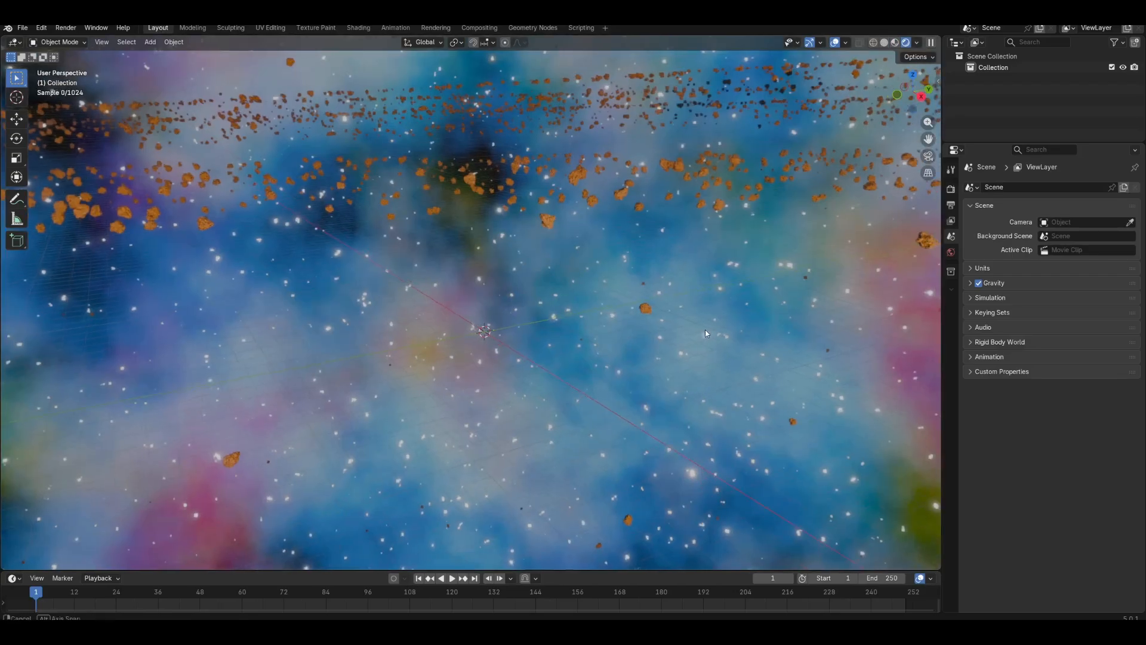
# Orbit around the scene to inspect the space environment from all directions, including the planets, sun and asteroid belts.
pyautogui.moveTo(705, 329); pyautogui.dragTo(569, 288, button='middle')
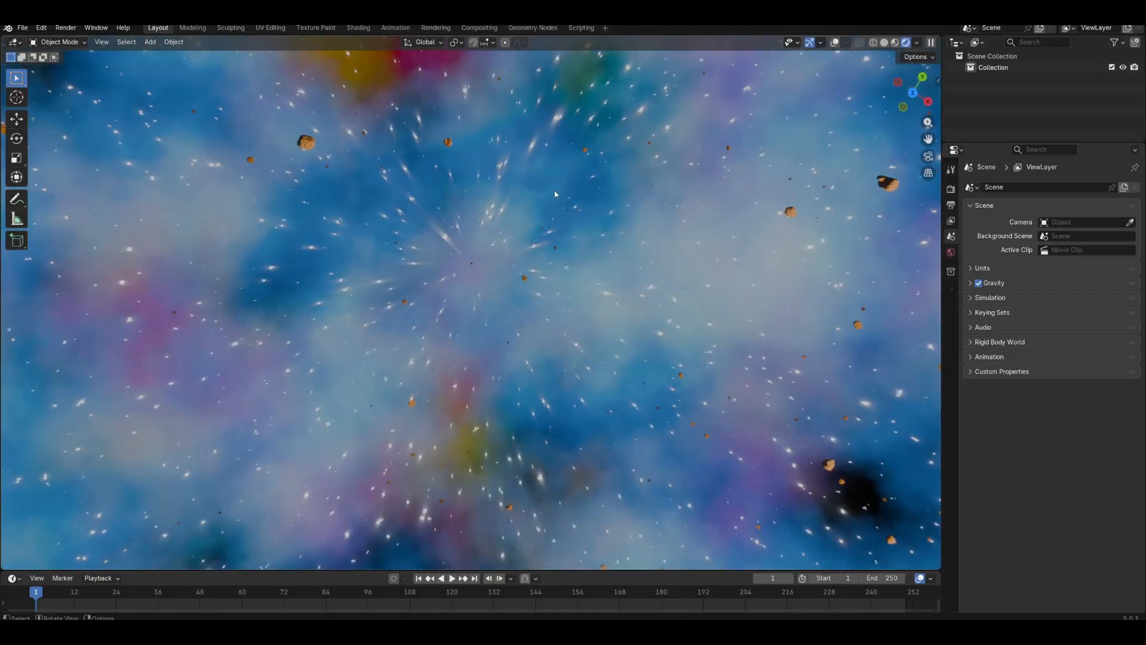
pyautogui.moveTo(430, 232)
pyautogui.mouseDown(button='middle')
pyautogui.moveTo(519, 235)
pyautogui.moveTo(575, 253)
pyautogui.moveTo(591, 237)
pyautogui.moveTo(601, 176)
pyautogui.moveTo(606, 224)
pyautogui.moveTo(560, 163)
pyautogui.mouseUp(button='middle')
pyautogui.moveTo(493, 181)
pyautogui.mouseDown(button='middle')
pyautogui.moveTo(468, 285)
pyautogui.moveTo(464, 242)
pyautogui.mouseUp(button='middle')
pyautogui.moveTo(571, 311); pyautogui.dragTo(483, 194, button='middle')
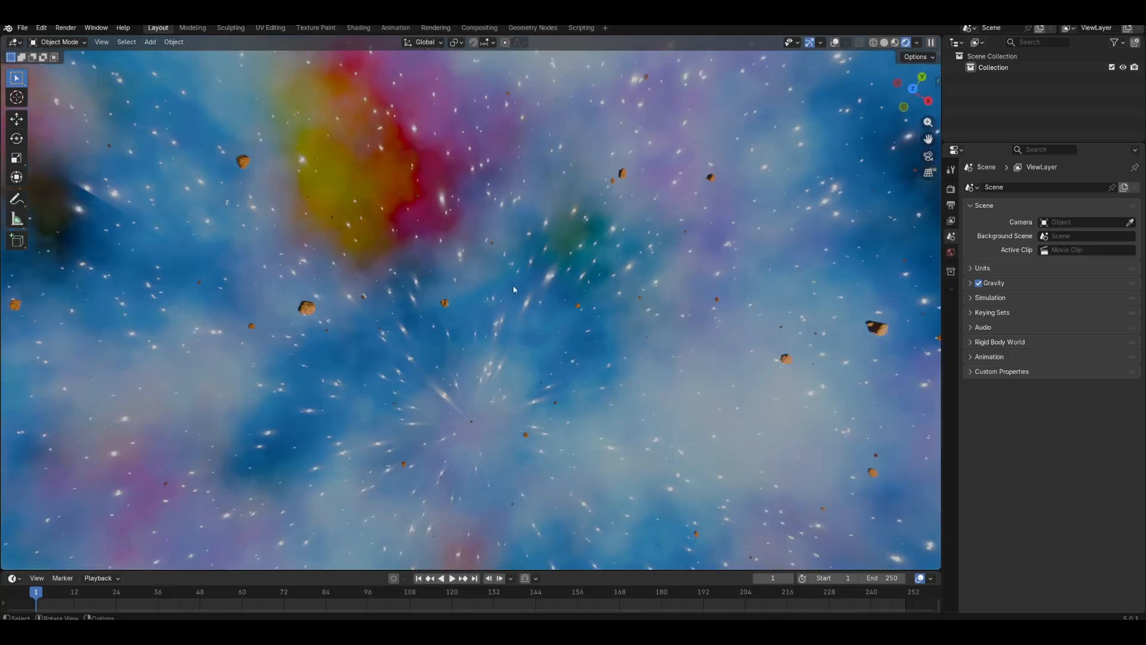
pyautogui.moveTo(514, 290)
pyautogui.mouseDown(button='middle')
pyautogui.moveTo(425, 453)
pyautogui.moveTo(524, 424)
pyautogui.moveTo(458, 476)
pyautogui.moveTo(452, 387)
pyautogui.moveTo(605, 407)
pyautogui.moveTo(567, 401)
pyautogui.moveTo(507, 447)
pyautogui.moveTo(356, 395)
pyautogui.moveTo(332, 406)
pyautogui.mouseUp(button='middle')
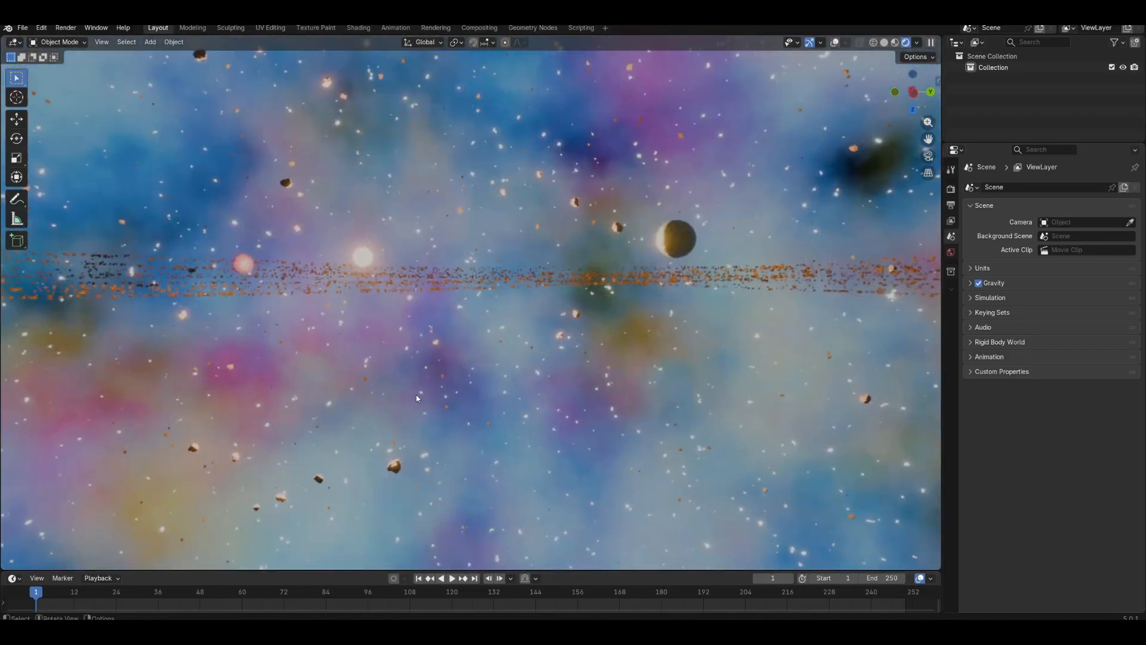
pyautogui.moveTo(416, 395); pyautogui.dragTo(145, 221, button='middle')
pyautogui.moveTo(590, 245); pyautogui.dragTo(434, 298, button='middle')
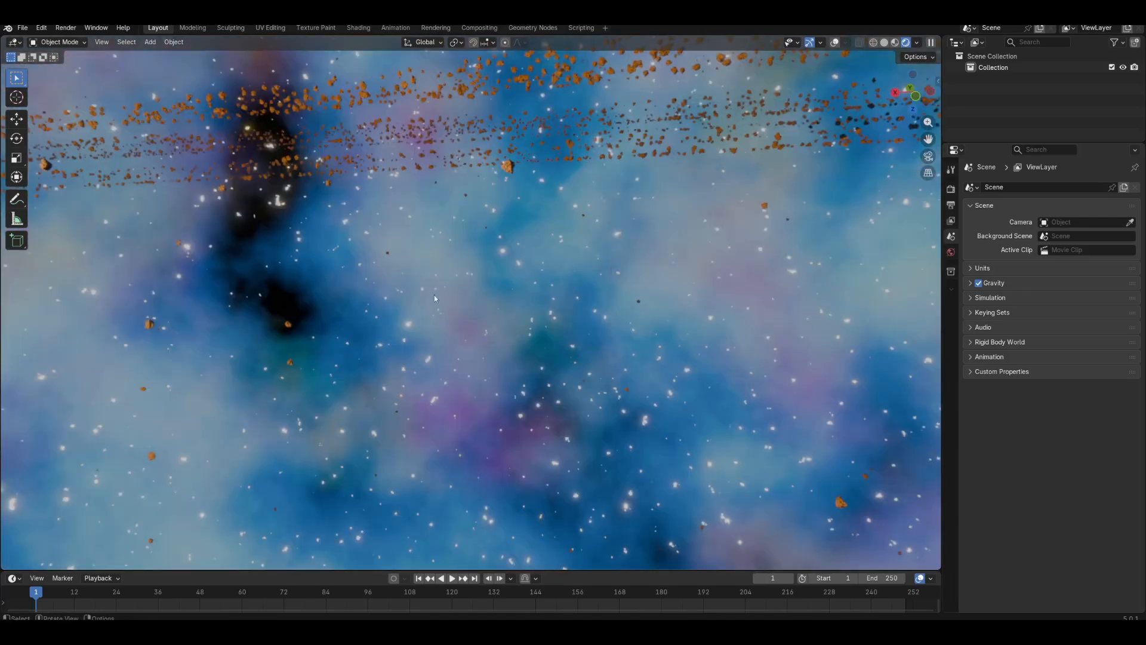
pyautogui.moveTo(603, 235); pyautogui.dragTo(542, 238, button='middle')
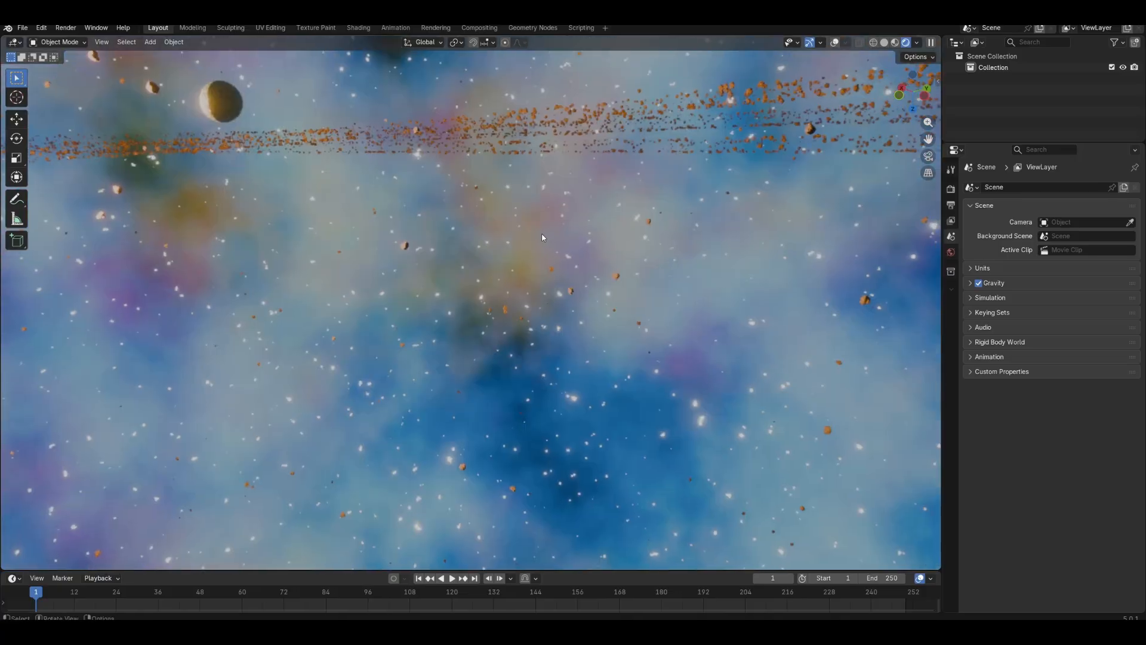
pyautogui.moveTo(650, 287); pyautogui.dragTo(507, 195, button='middle')
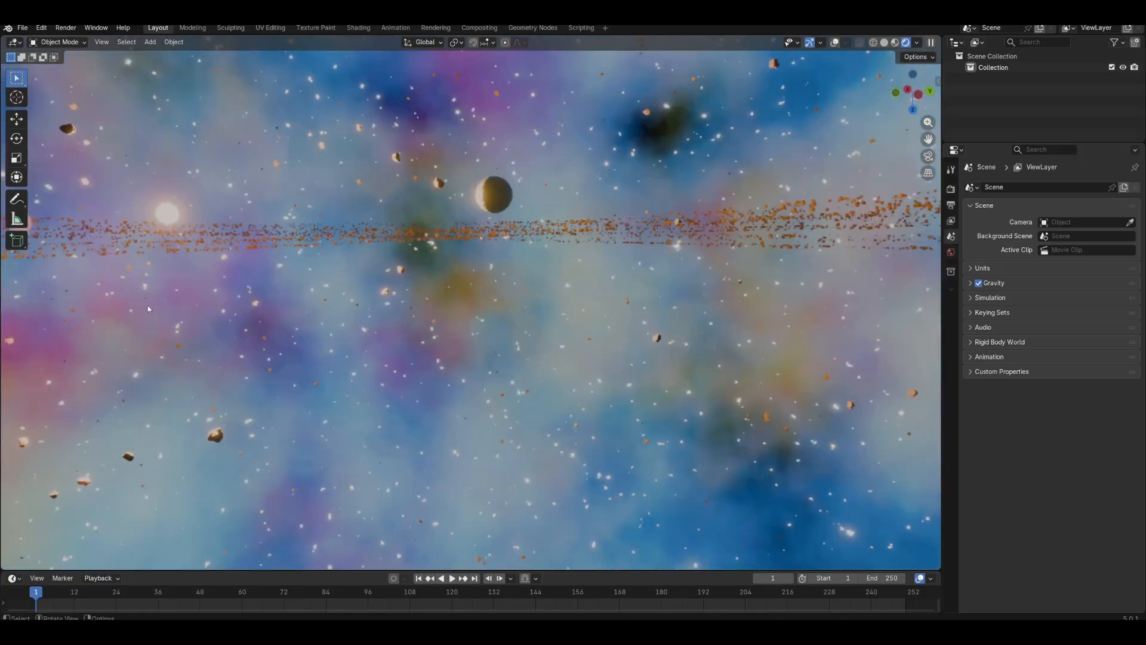
pyautogui.moveTo(640, 258); pyautogui.dragTo(627, 259, button='middle')
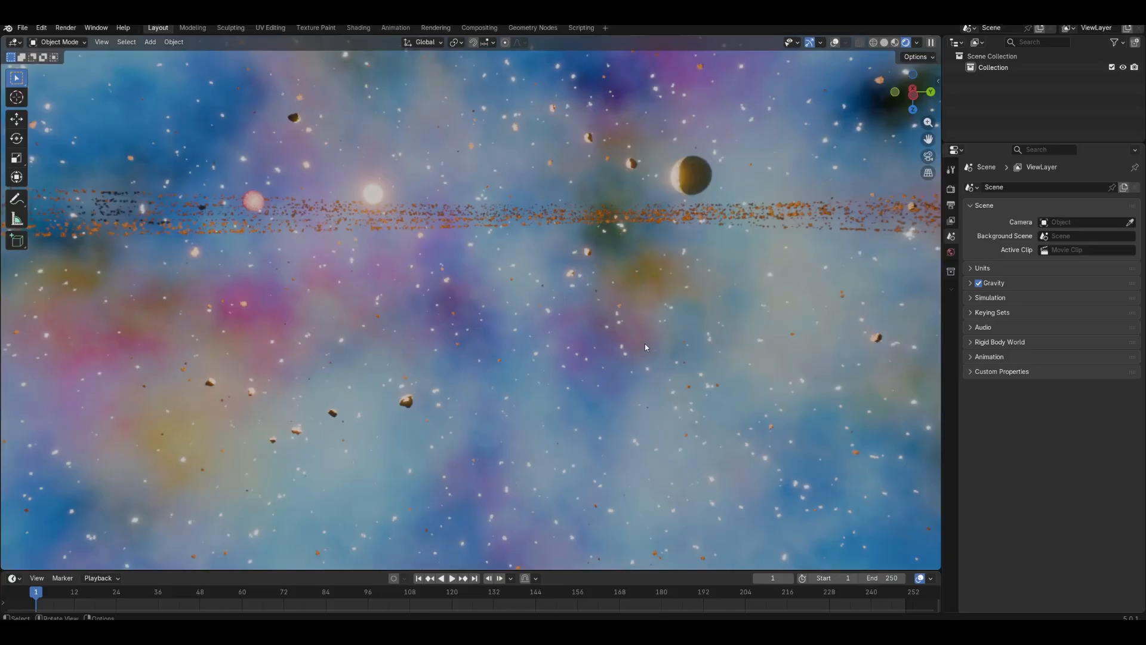
pyautogui.moveTo(645, 345); pyautogui.dragTo(624, 347, button='middle')
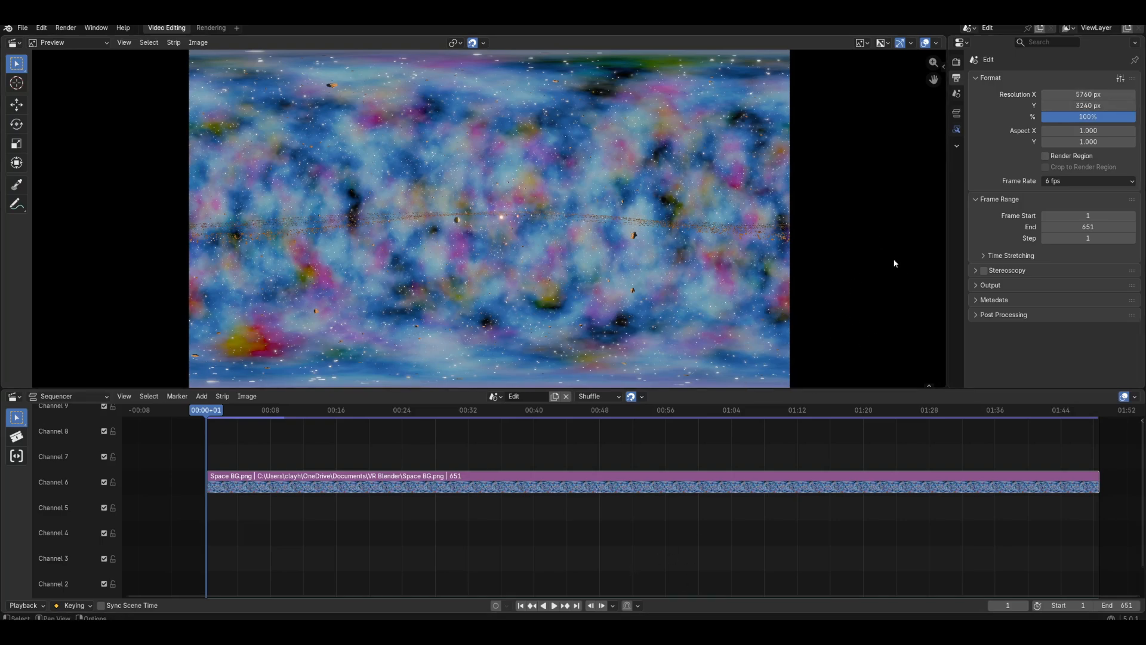
# Preview the playback of the Space BG.png strip in the Video Sequencer and render the sequence as an animation.
pyautogui.press('space')
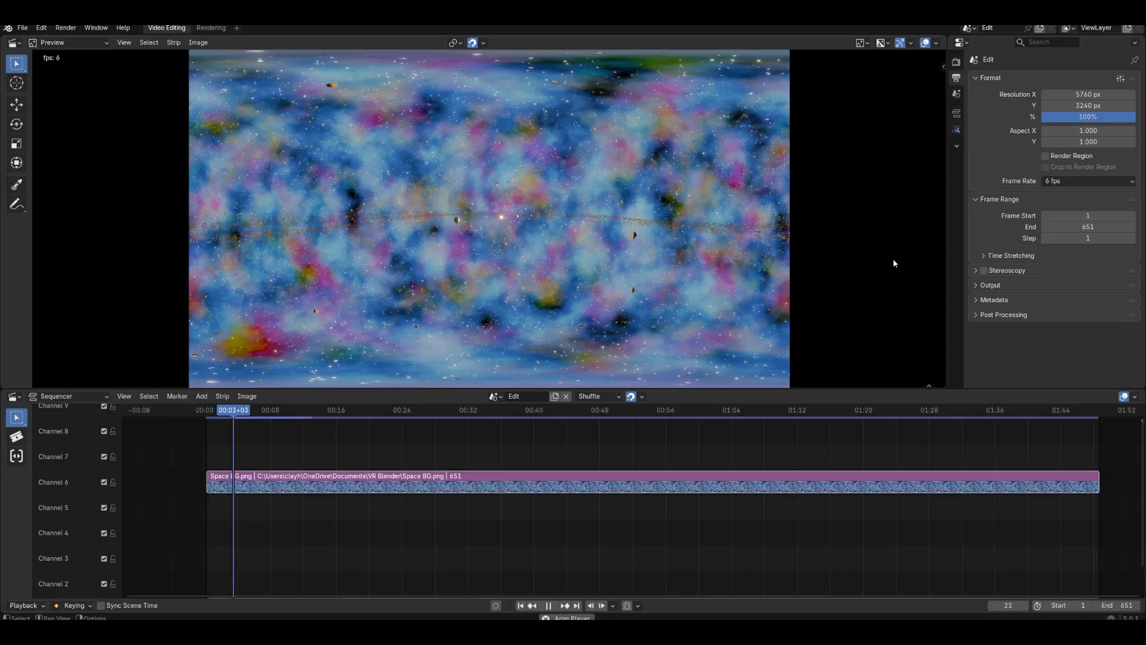
pyautogui.press('space')
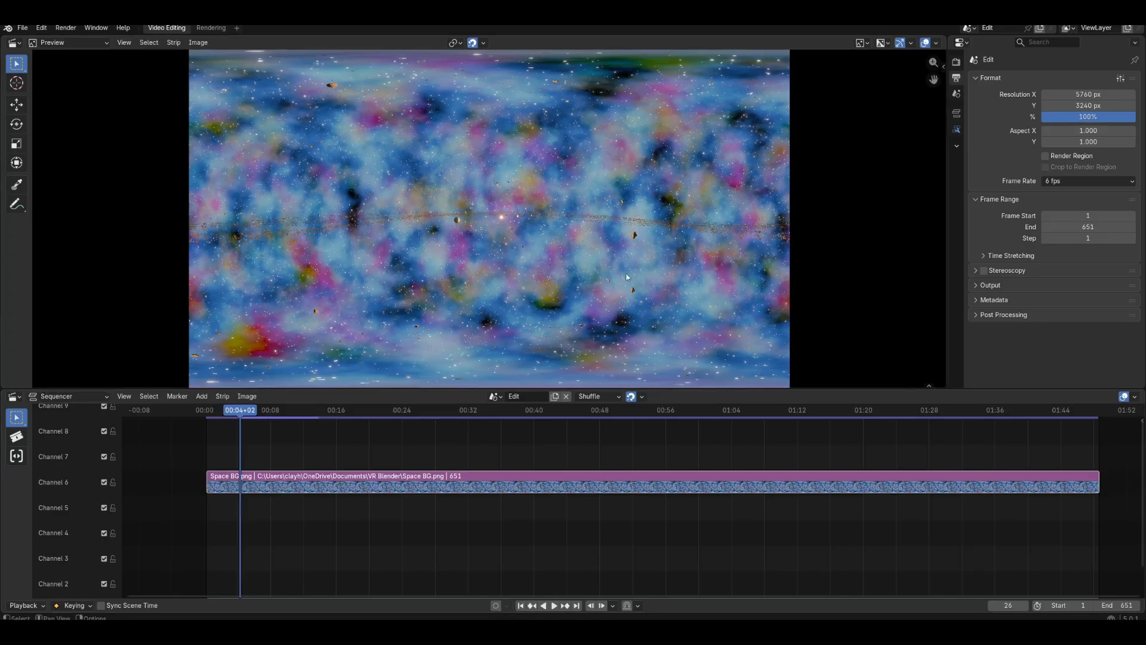
pyautogui.click(65, 28)
pyautogui.click(78, 54)
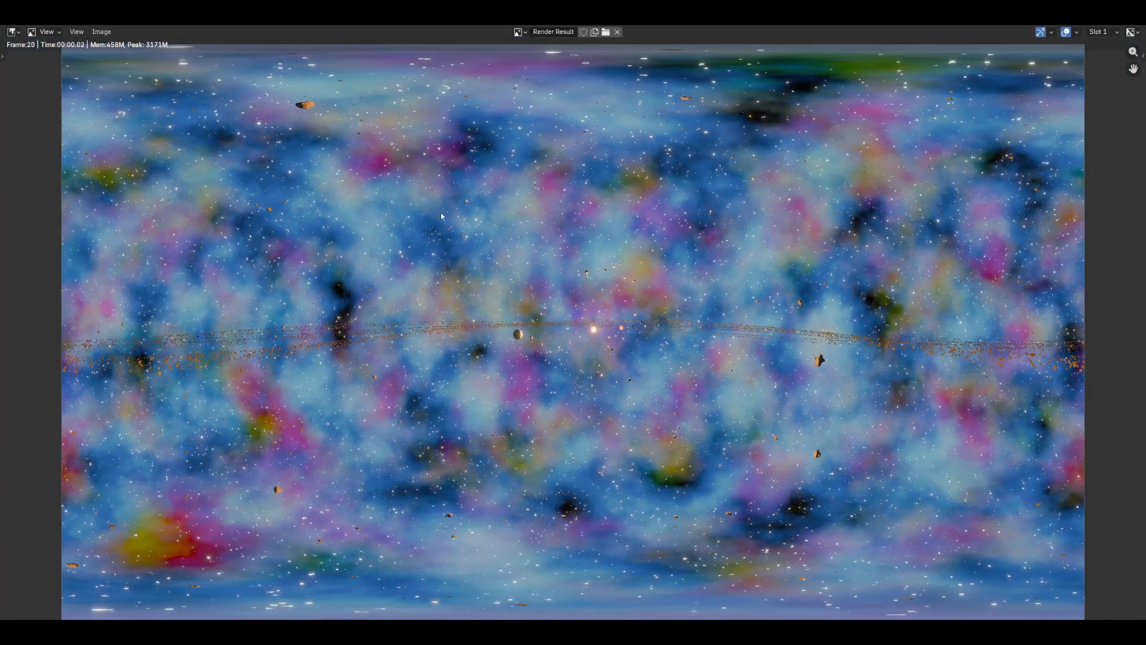
pyautogui.click(1077, 10)
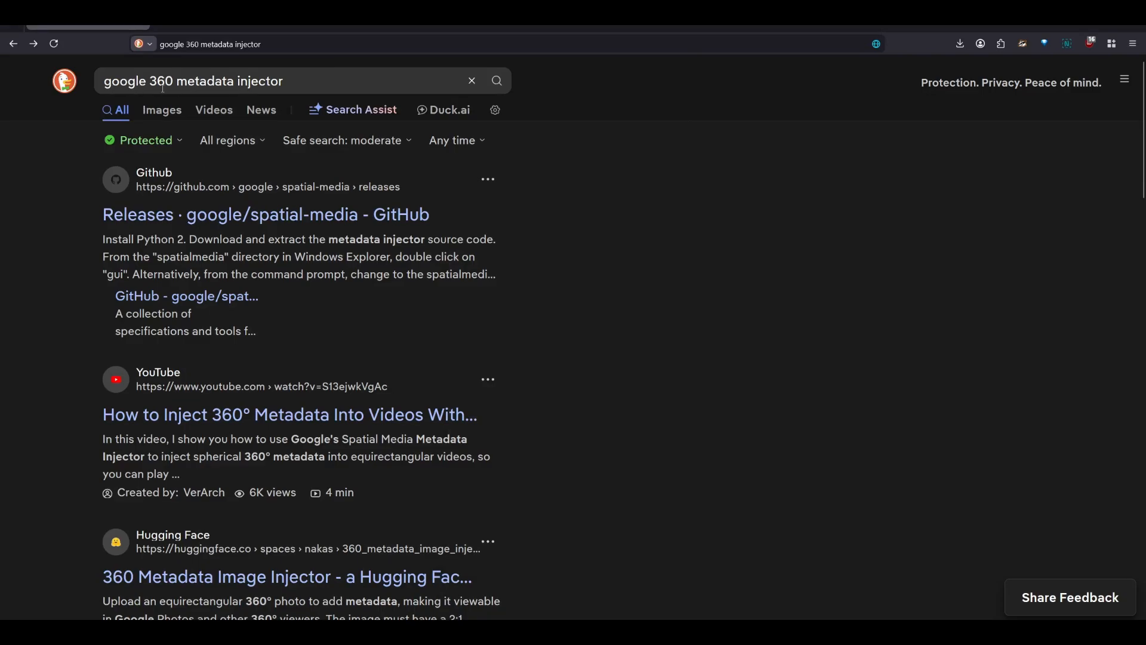
# Open the google/spatial-media releases page on GitHub in the browser and examine the Spatial Media Metadata Injector v2.1 notes and download assets.
pyautogui.click(147, 217)
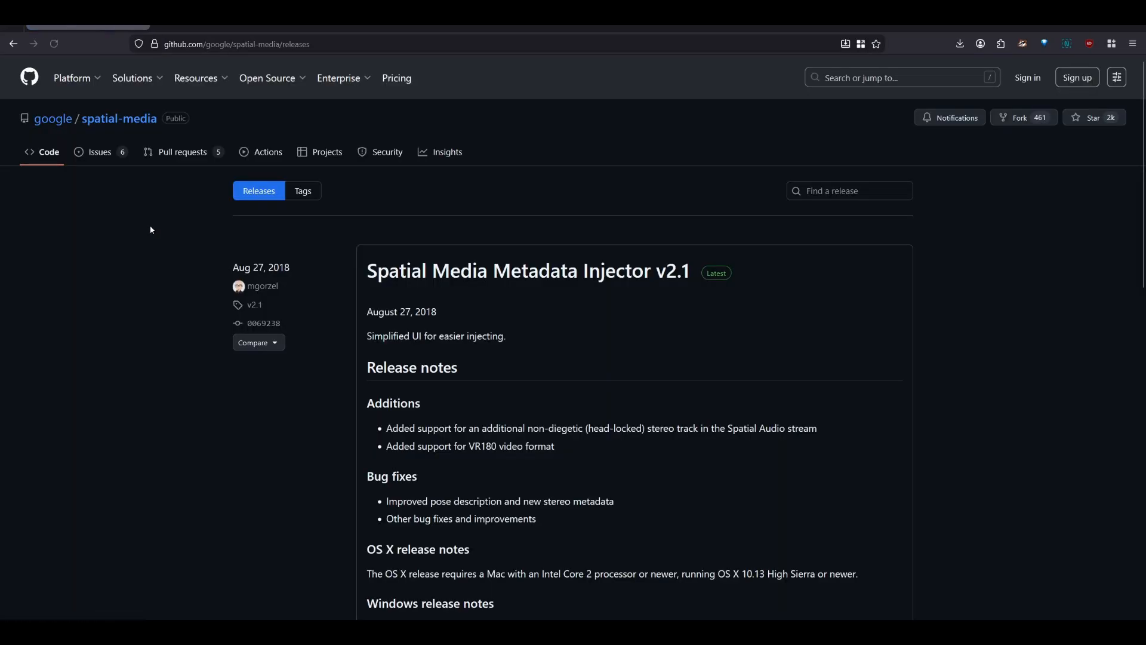
pyautogui.scroll(-6, 554, 374)
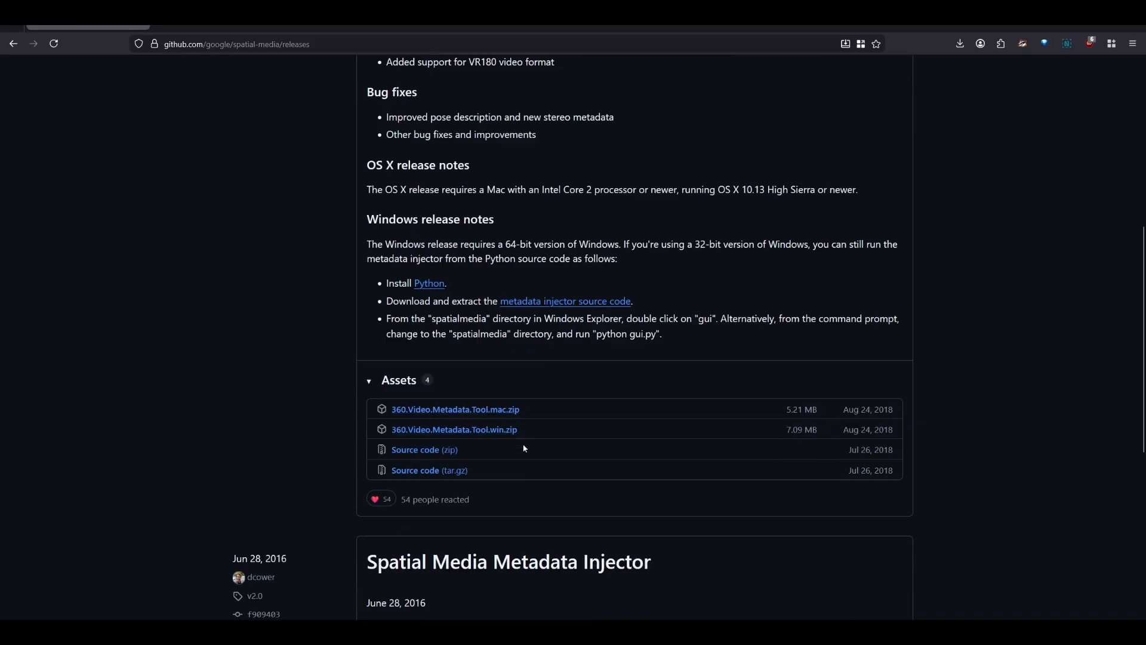
pyautogui.scroll(2, 609, 418)
pyautogui.scroll(4, 609, 422)
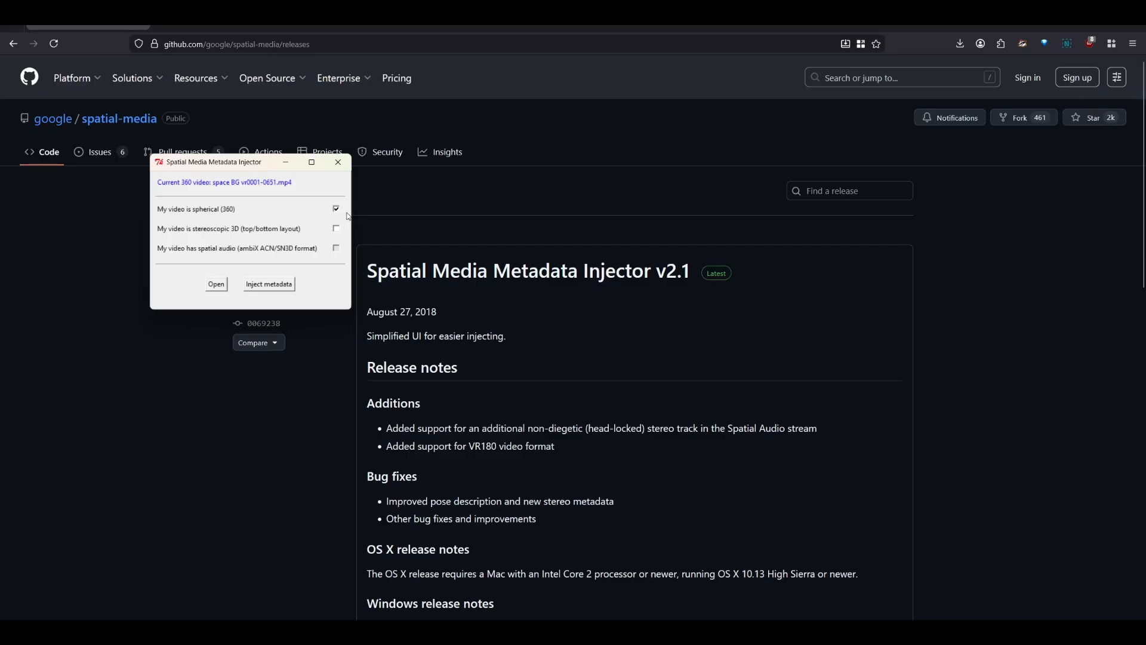
# In Spatial Media Metadata Injector, inject spherical (360) metadata into space BG vr0001-0651.mp4, saving it as space BG vr0001-0651_injected.mp4.
pyautogui.click(276, 286)
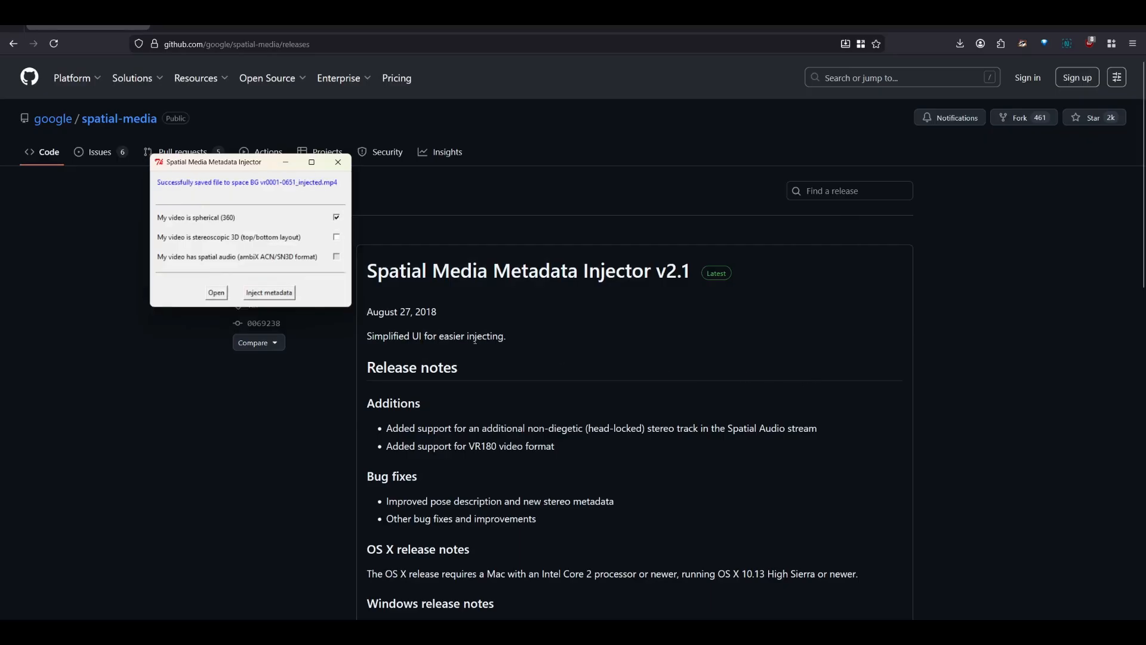